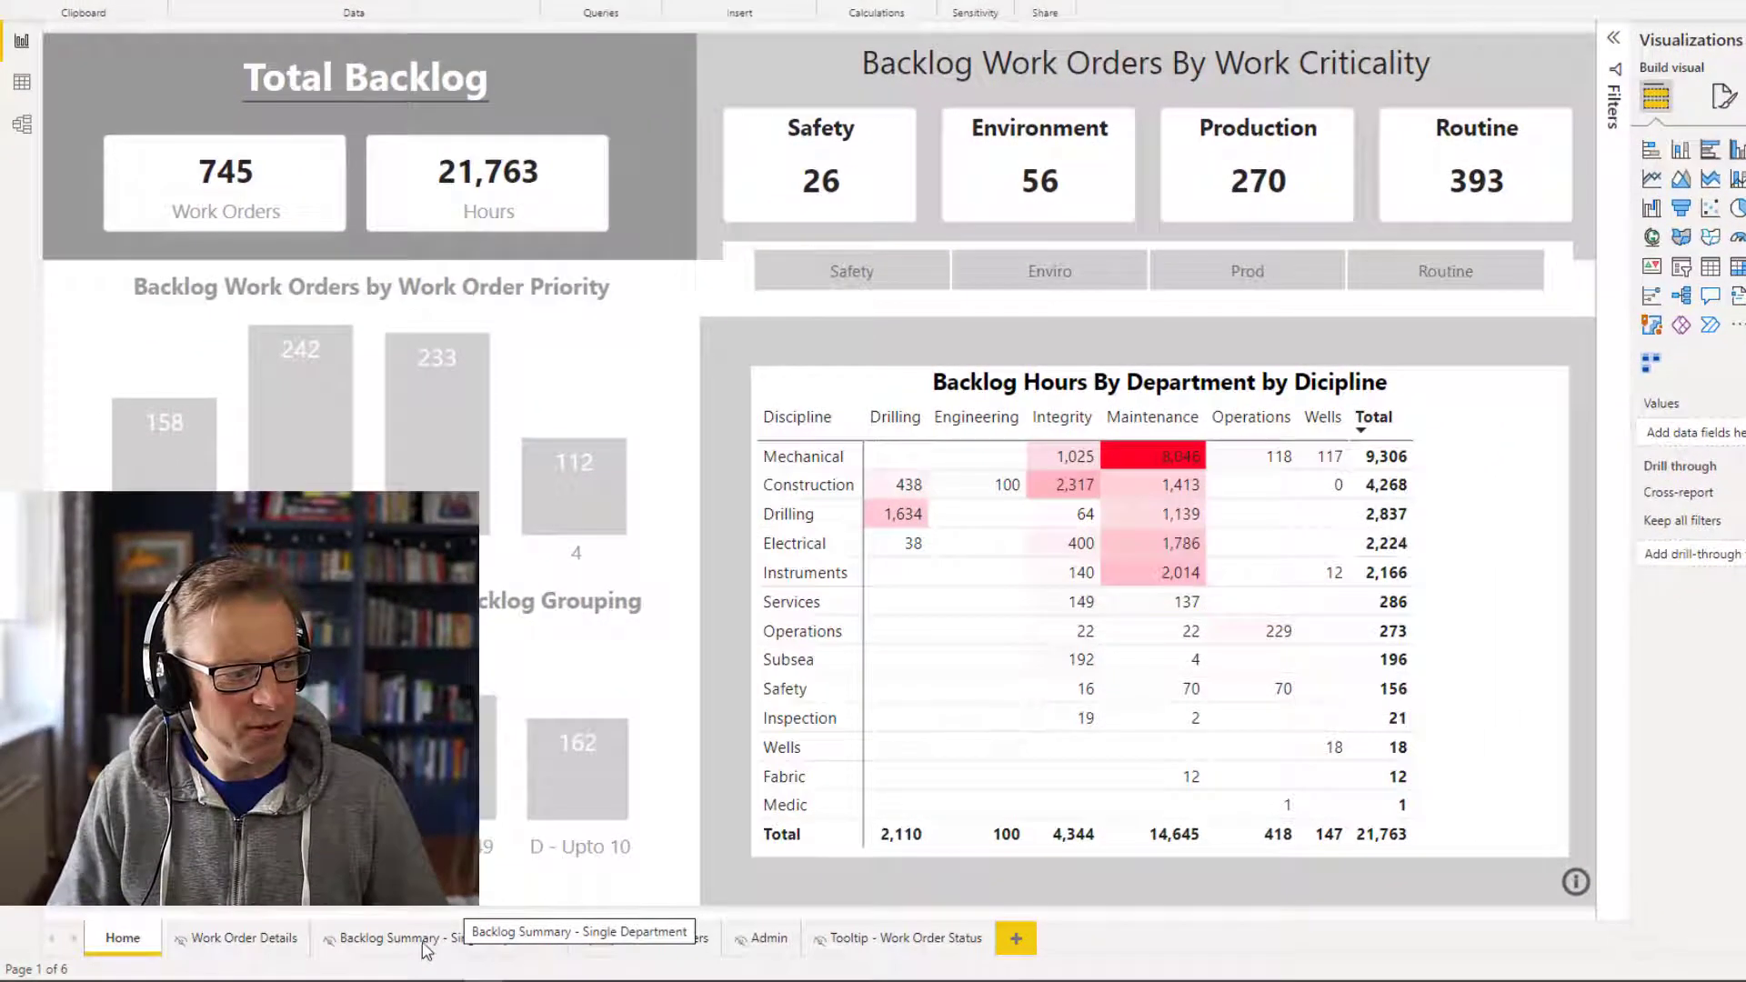
On the Backlog Summary - Single Department page, filter the Backlog Hours by Department matrix to the Maintenance department
left_click(424, 946)
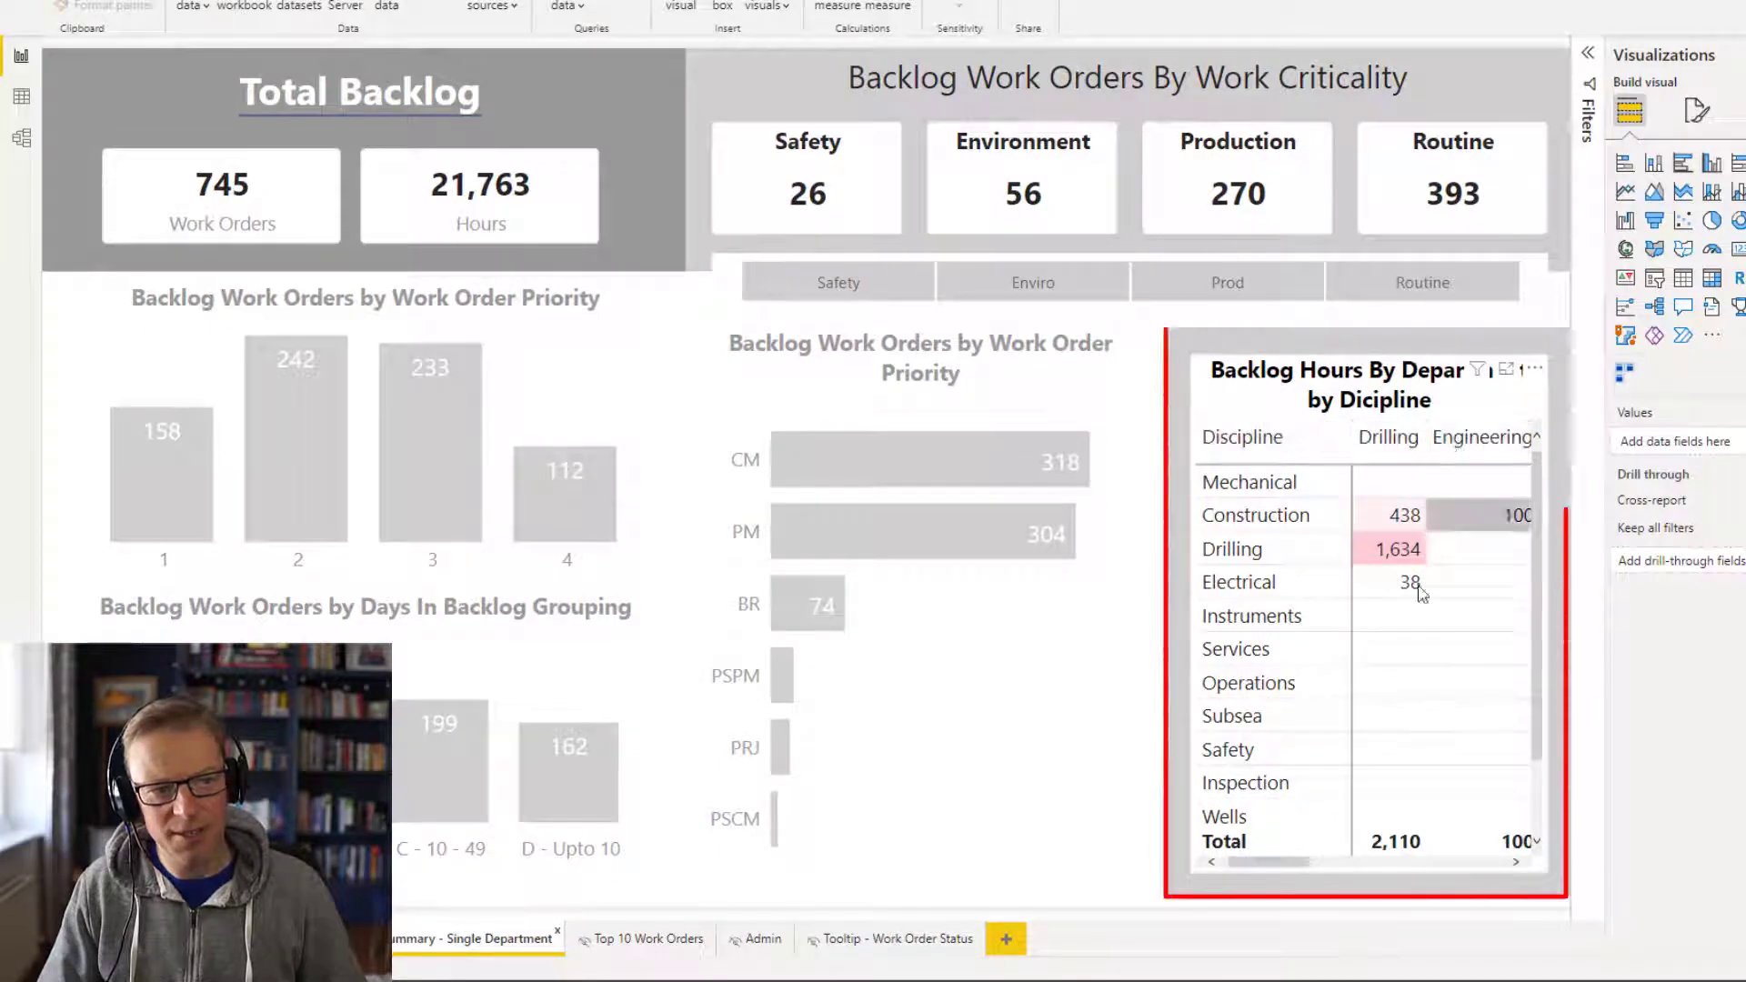
mouse_move(1303, 864)
left_mouse_down()
mouse_move(1462, 859)
mouse_move(1310, 865)
left_mouse_up()
left_click(1310, 865)
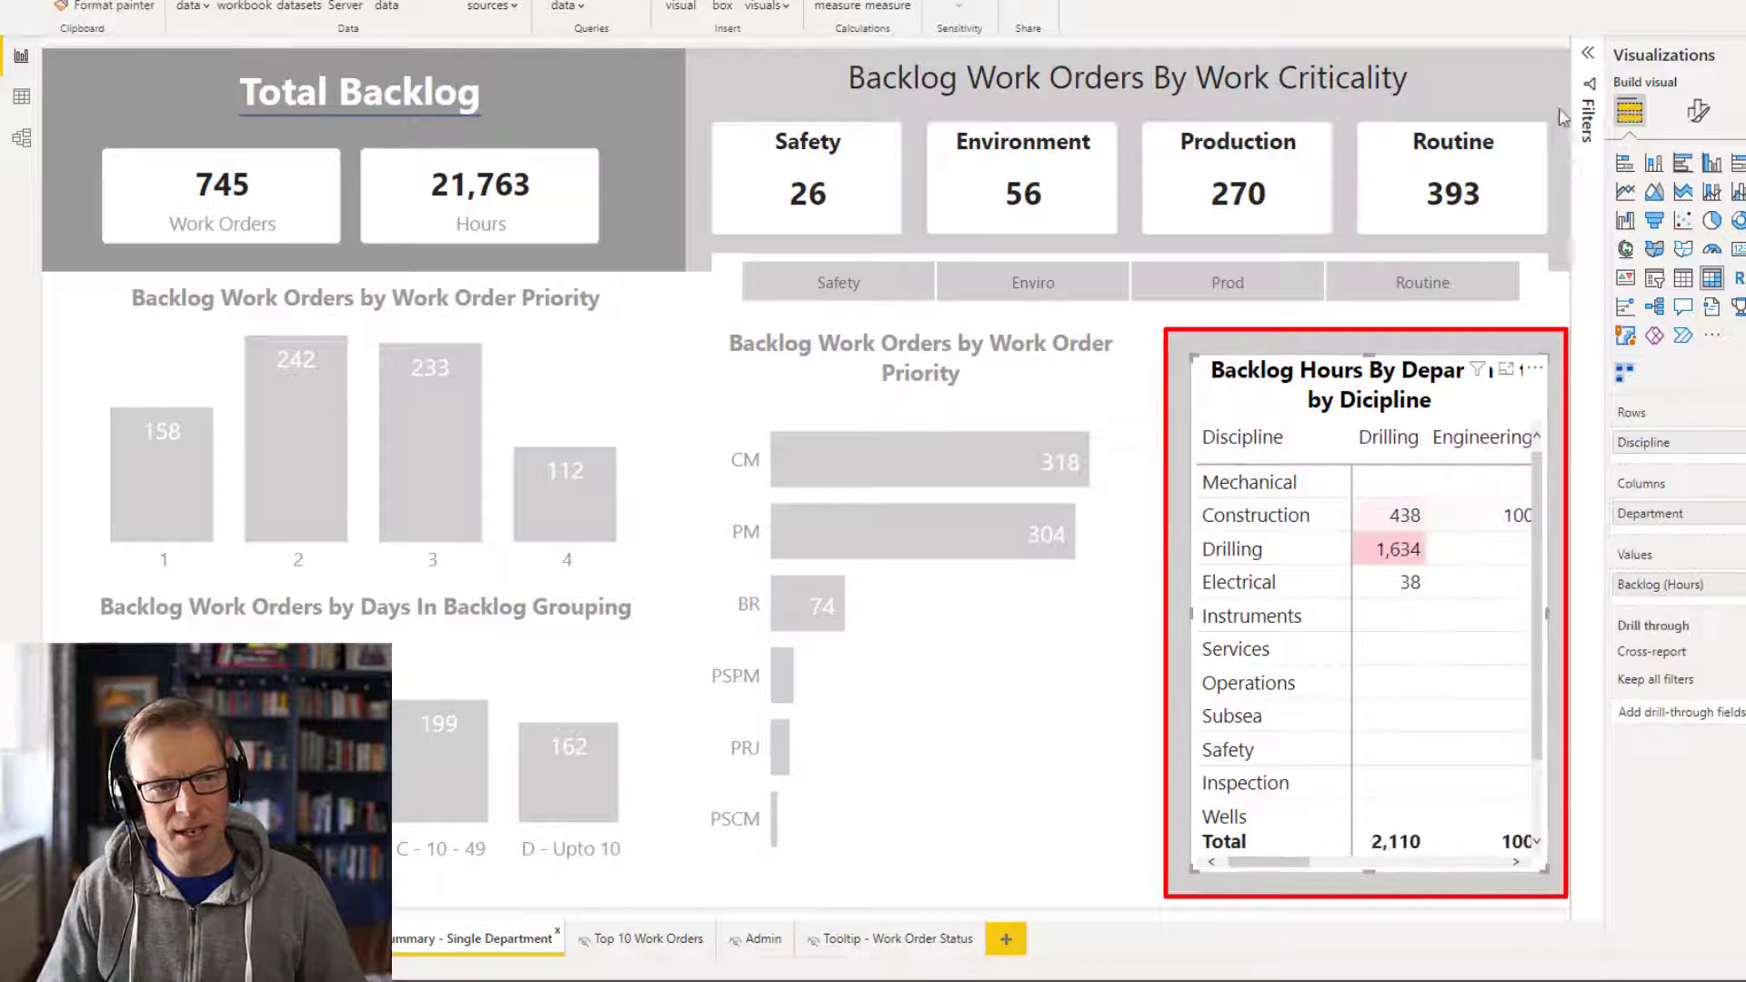
left_click(1588, 57)
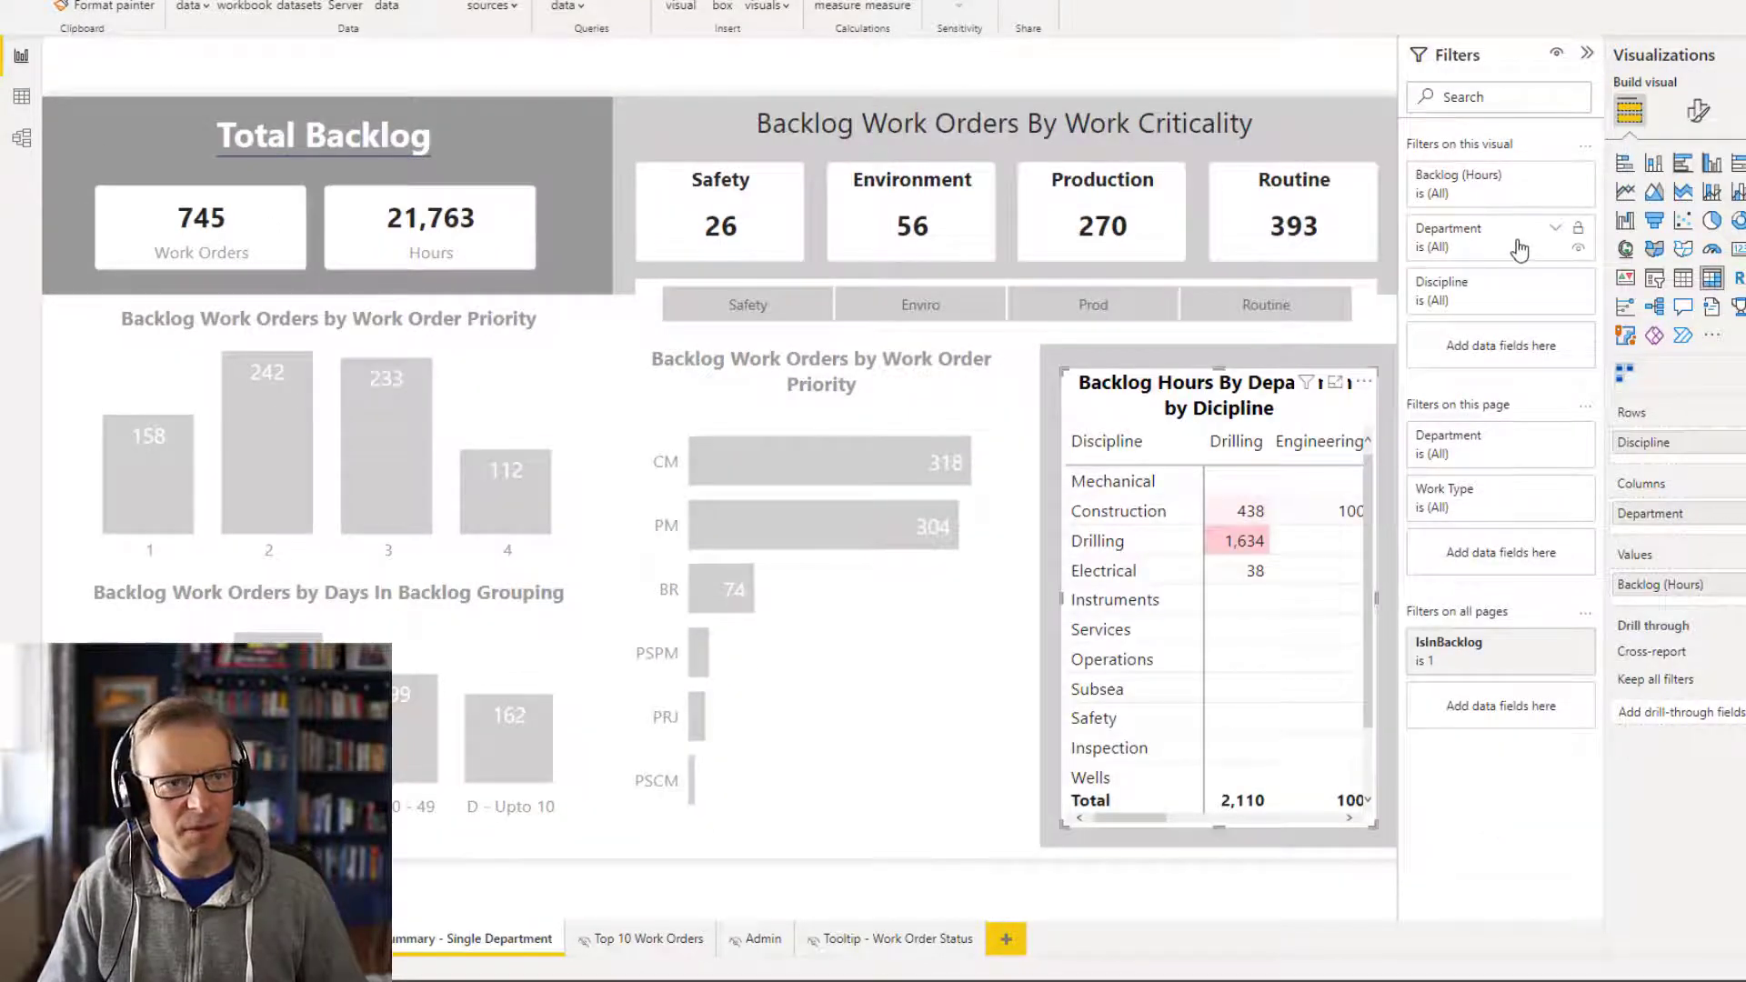
left_click(1554, 229)
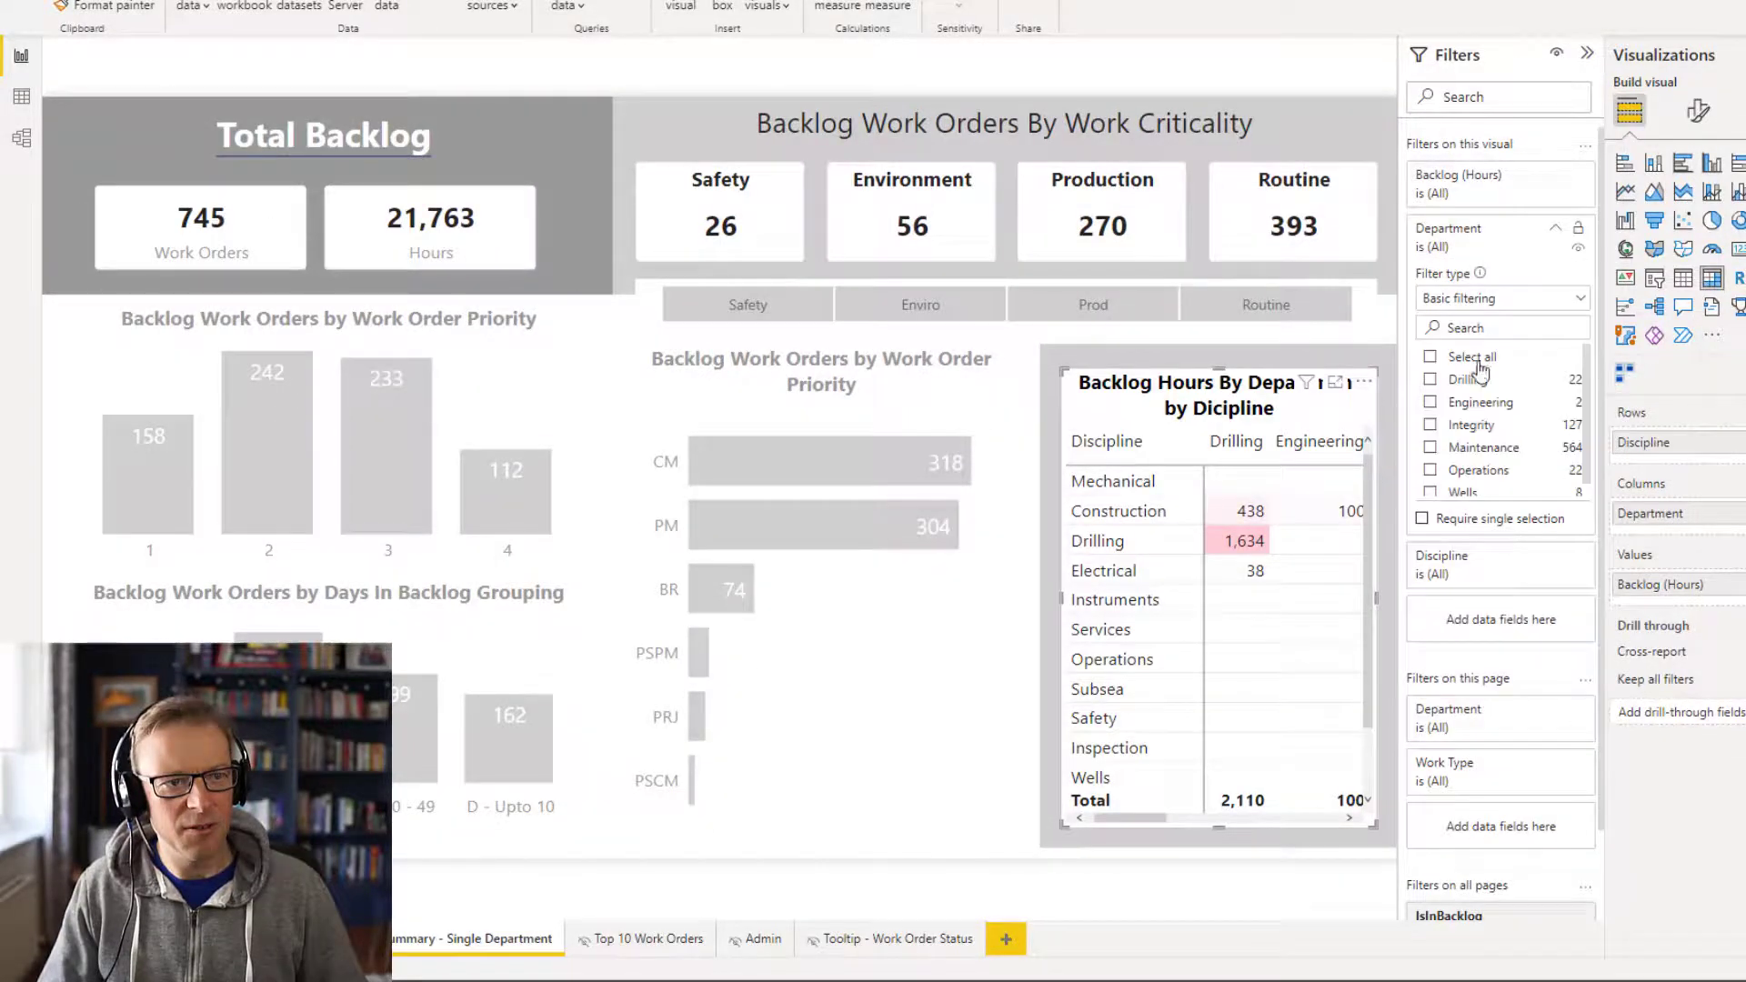
left_click(1430, 448)
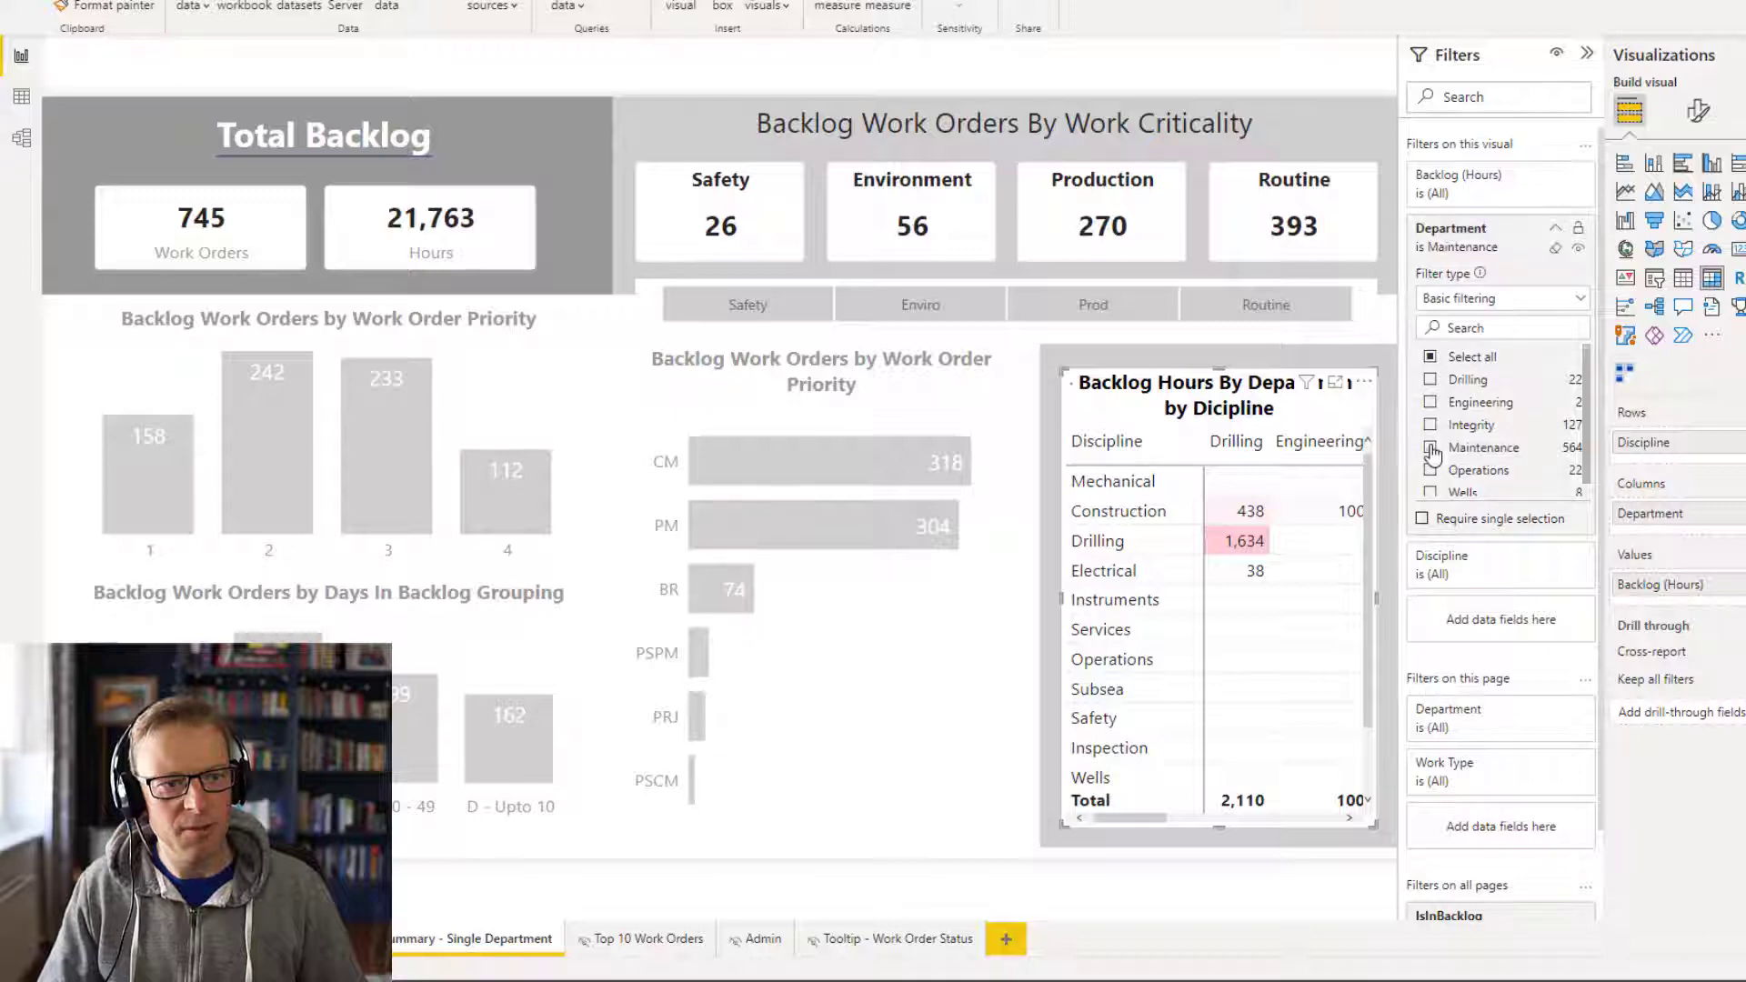
left_click(1586, 60)
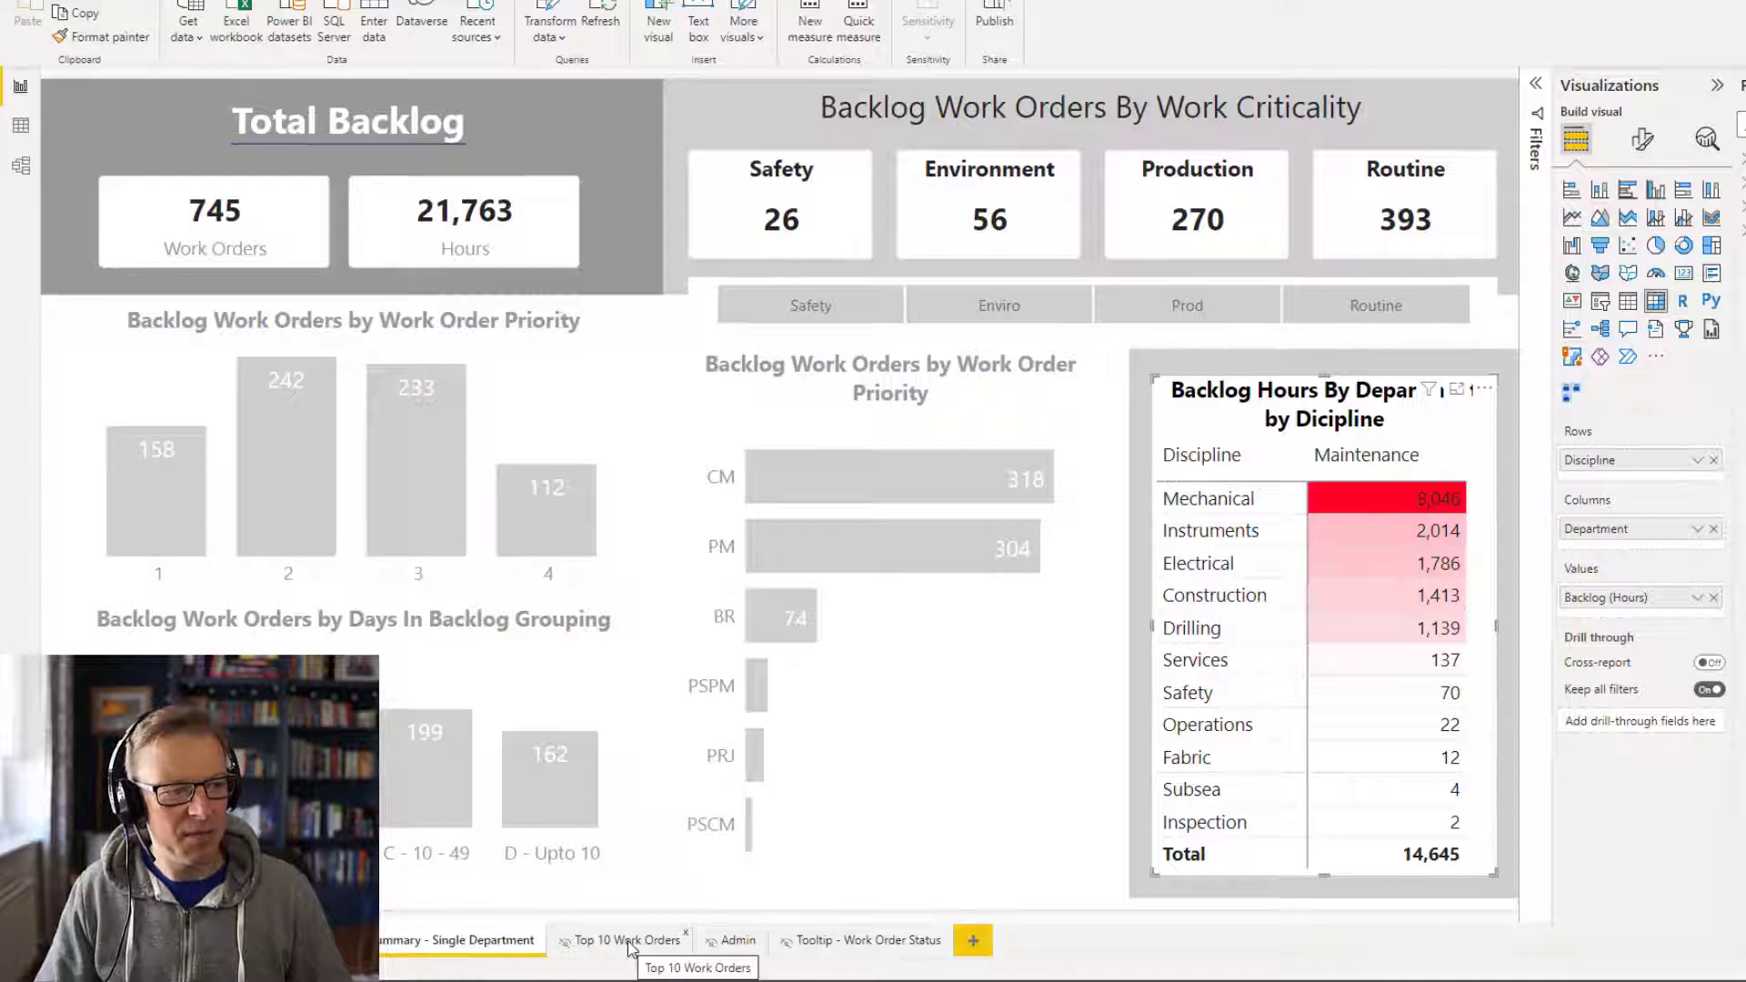
On the Top 10 Work Orders page, sort the Top 10 Work Orders by Days in Backlog table by Days In Backlog, descending
left_click(627, 940)
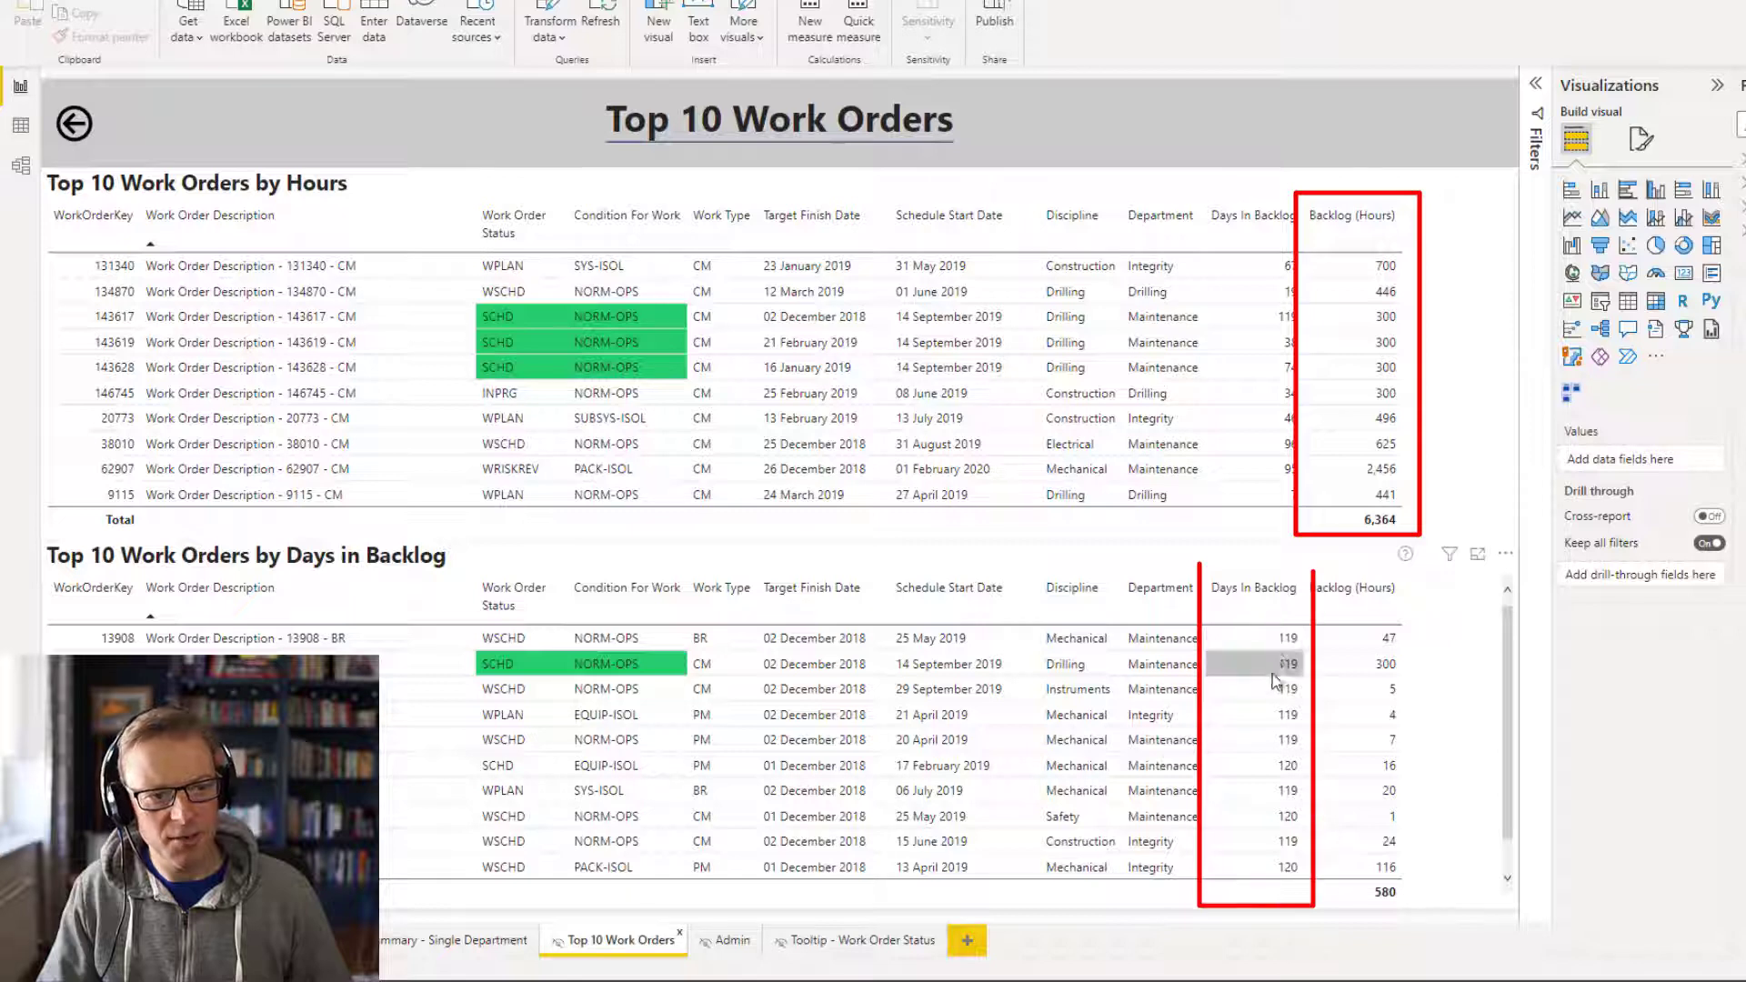
left_click(1253, 619)
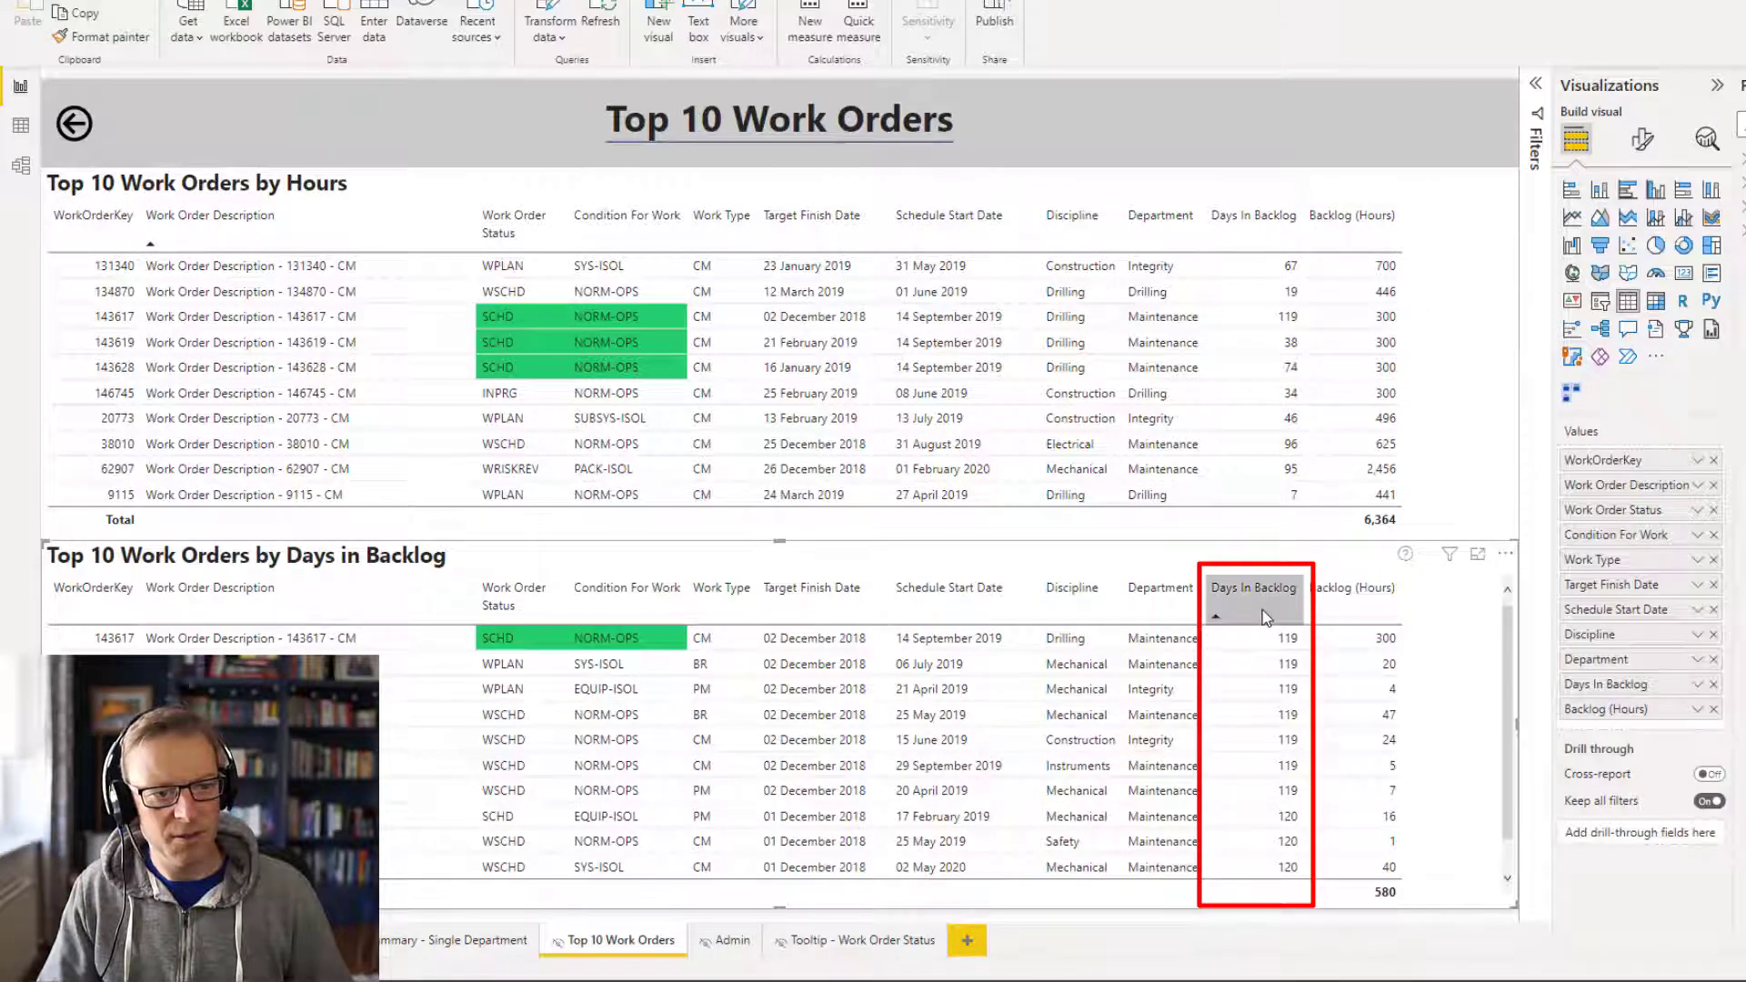
left_click(1264, 618)
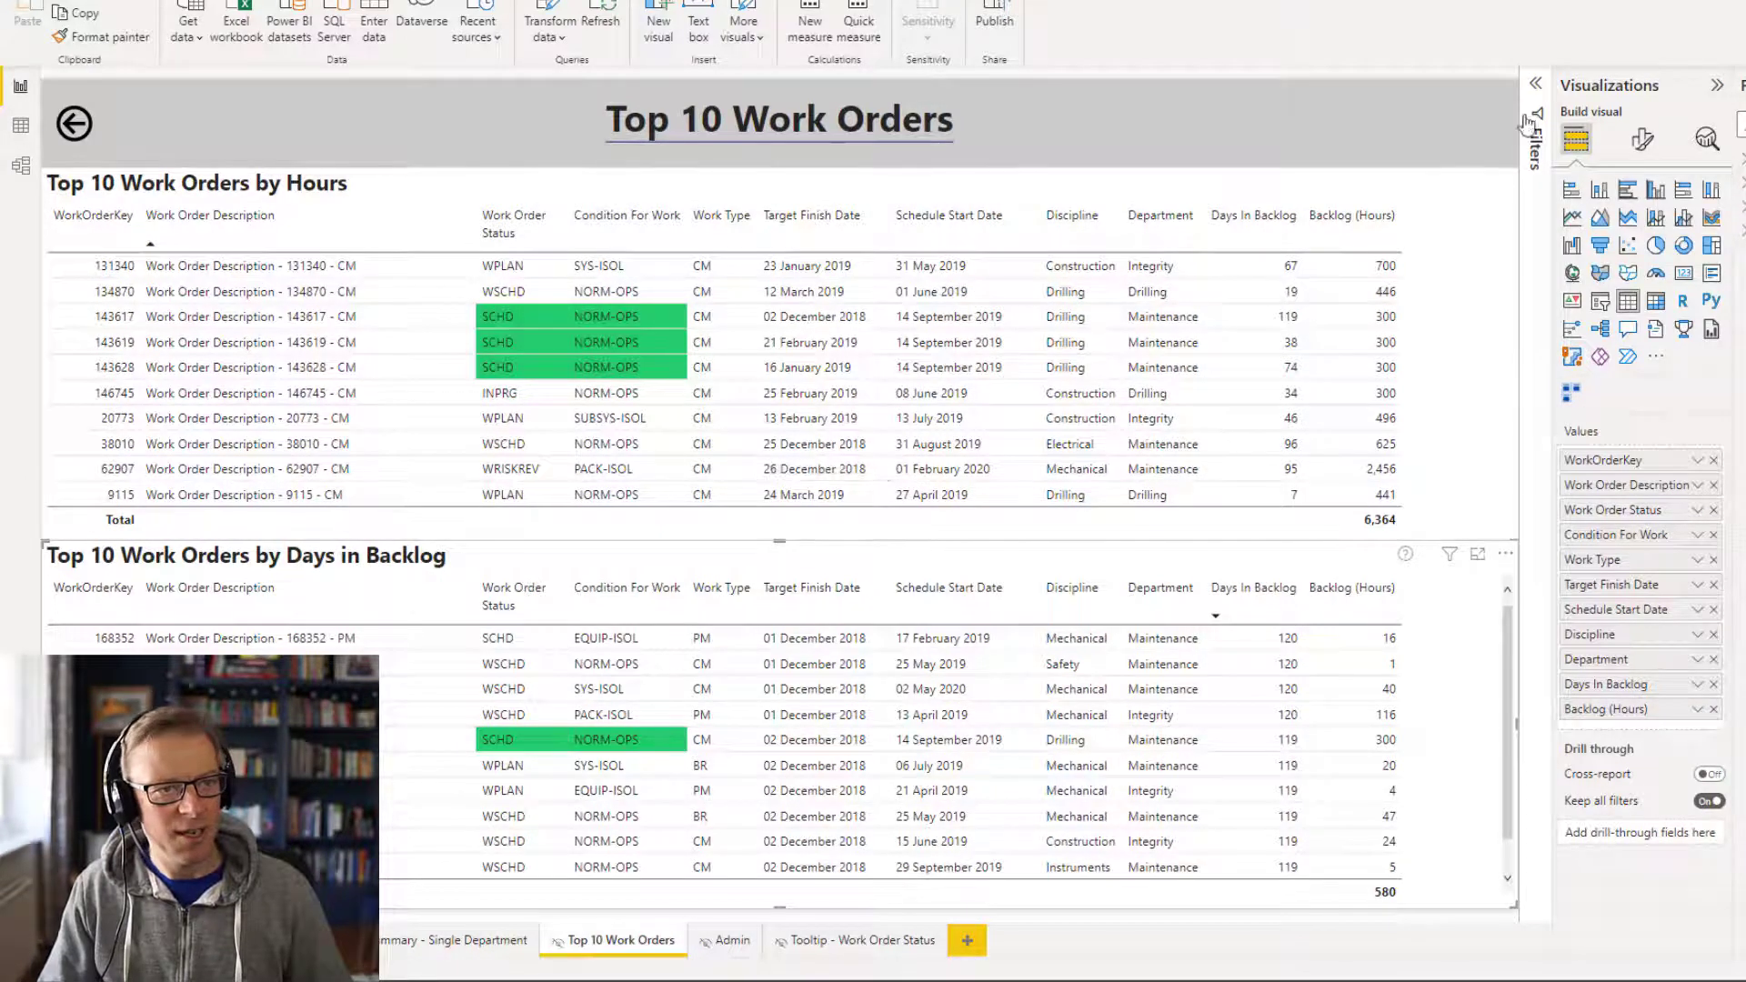
Filter the Top 10 Work Orders page to the Maintenance department and sort the Top 10 Work Orders by Hours table by Backlog (Hours)
left_click(1536, 87)
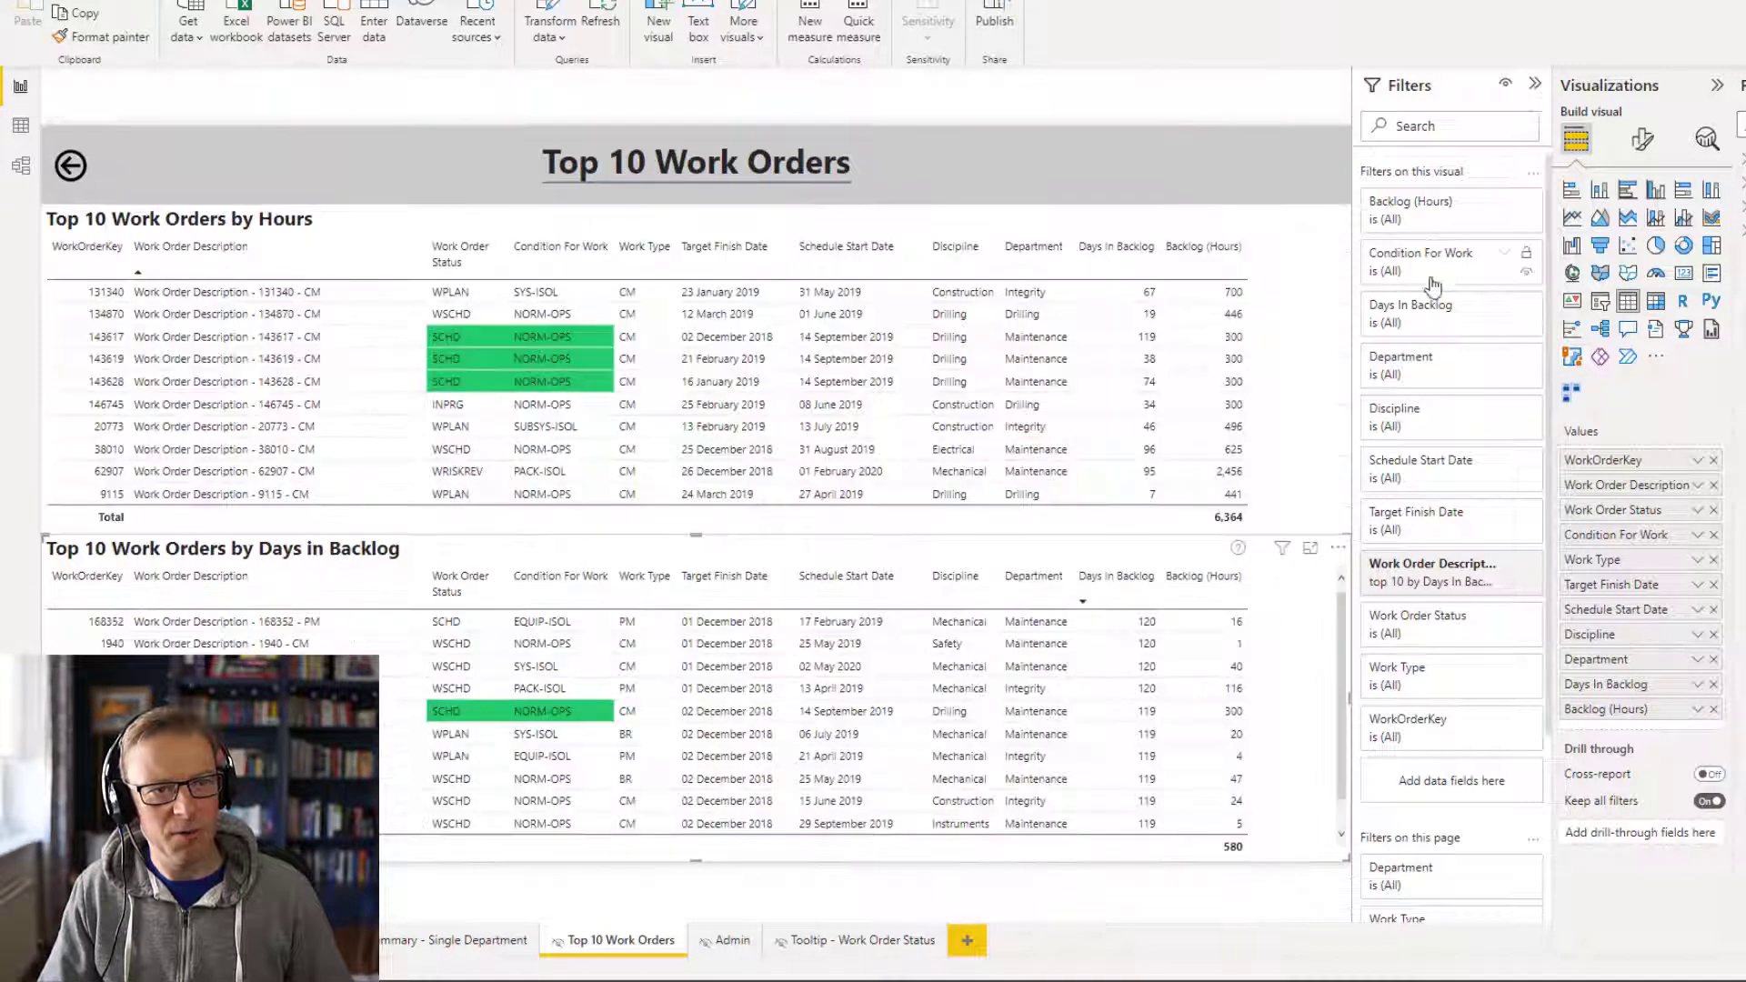
left_click(1473, 365)
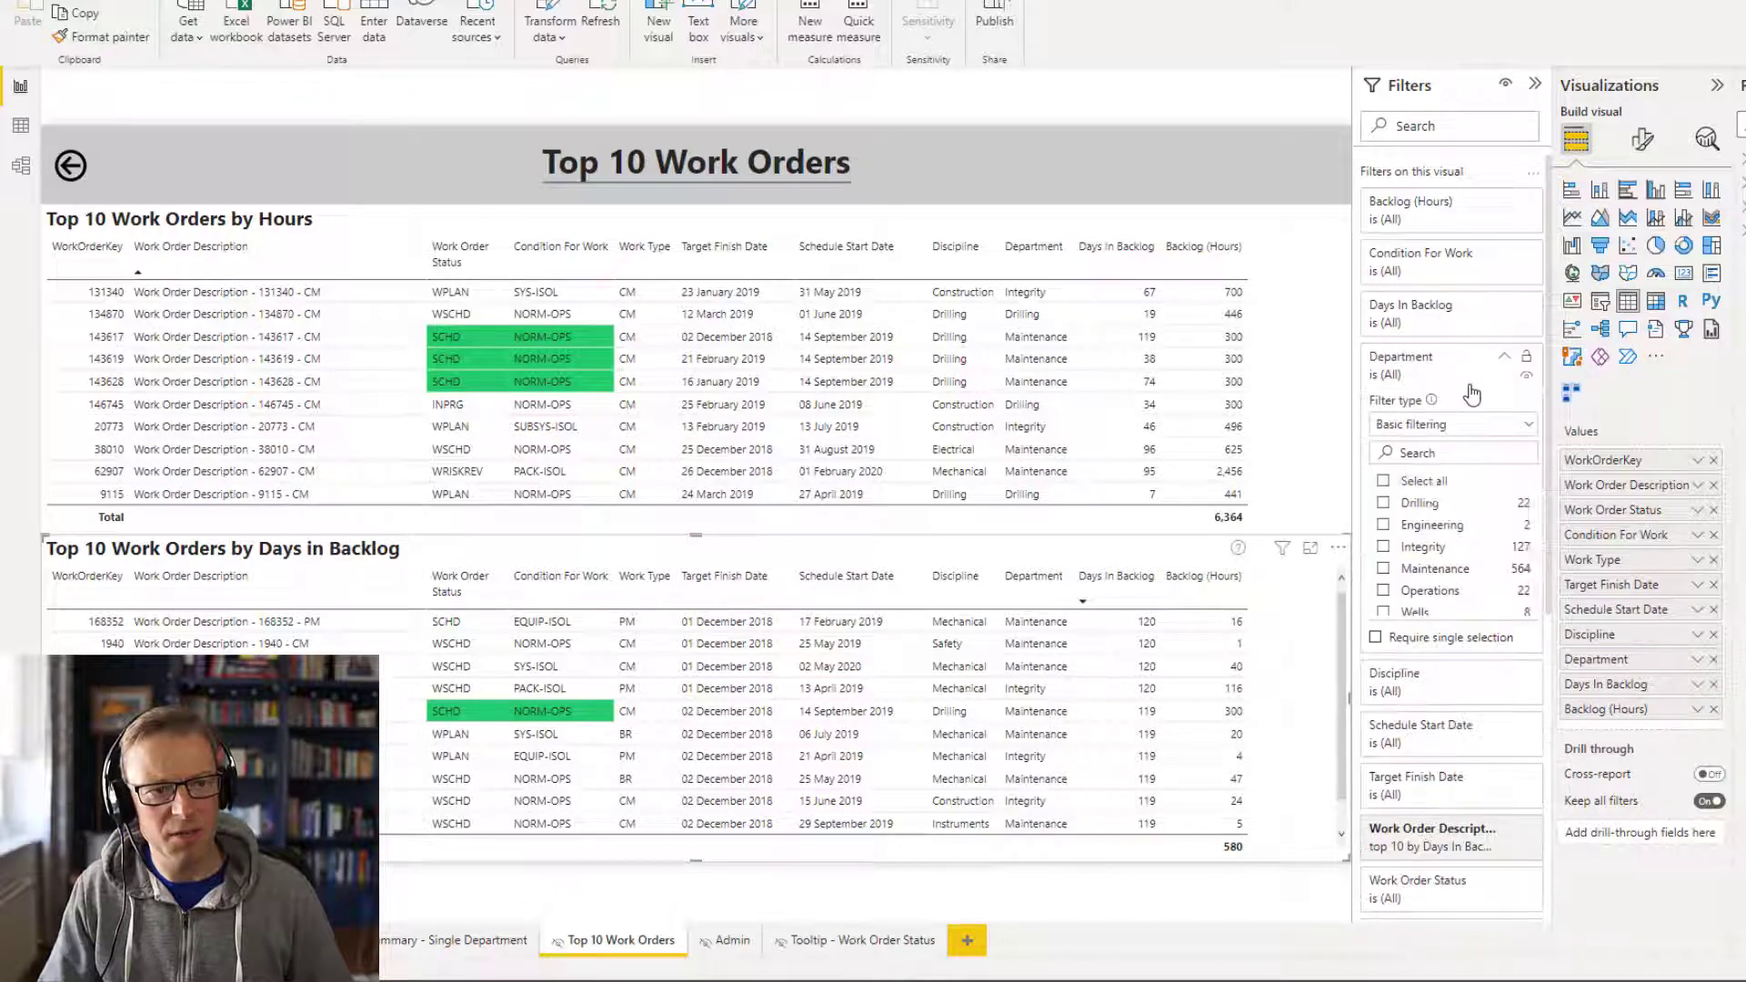
left_click(1383, 570)
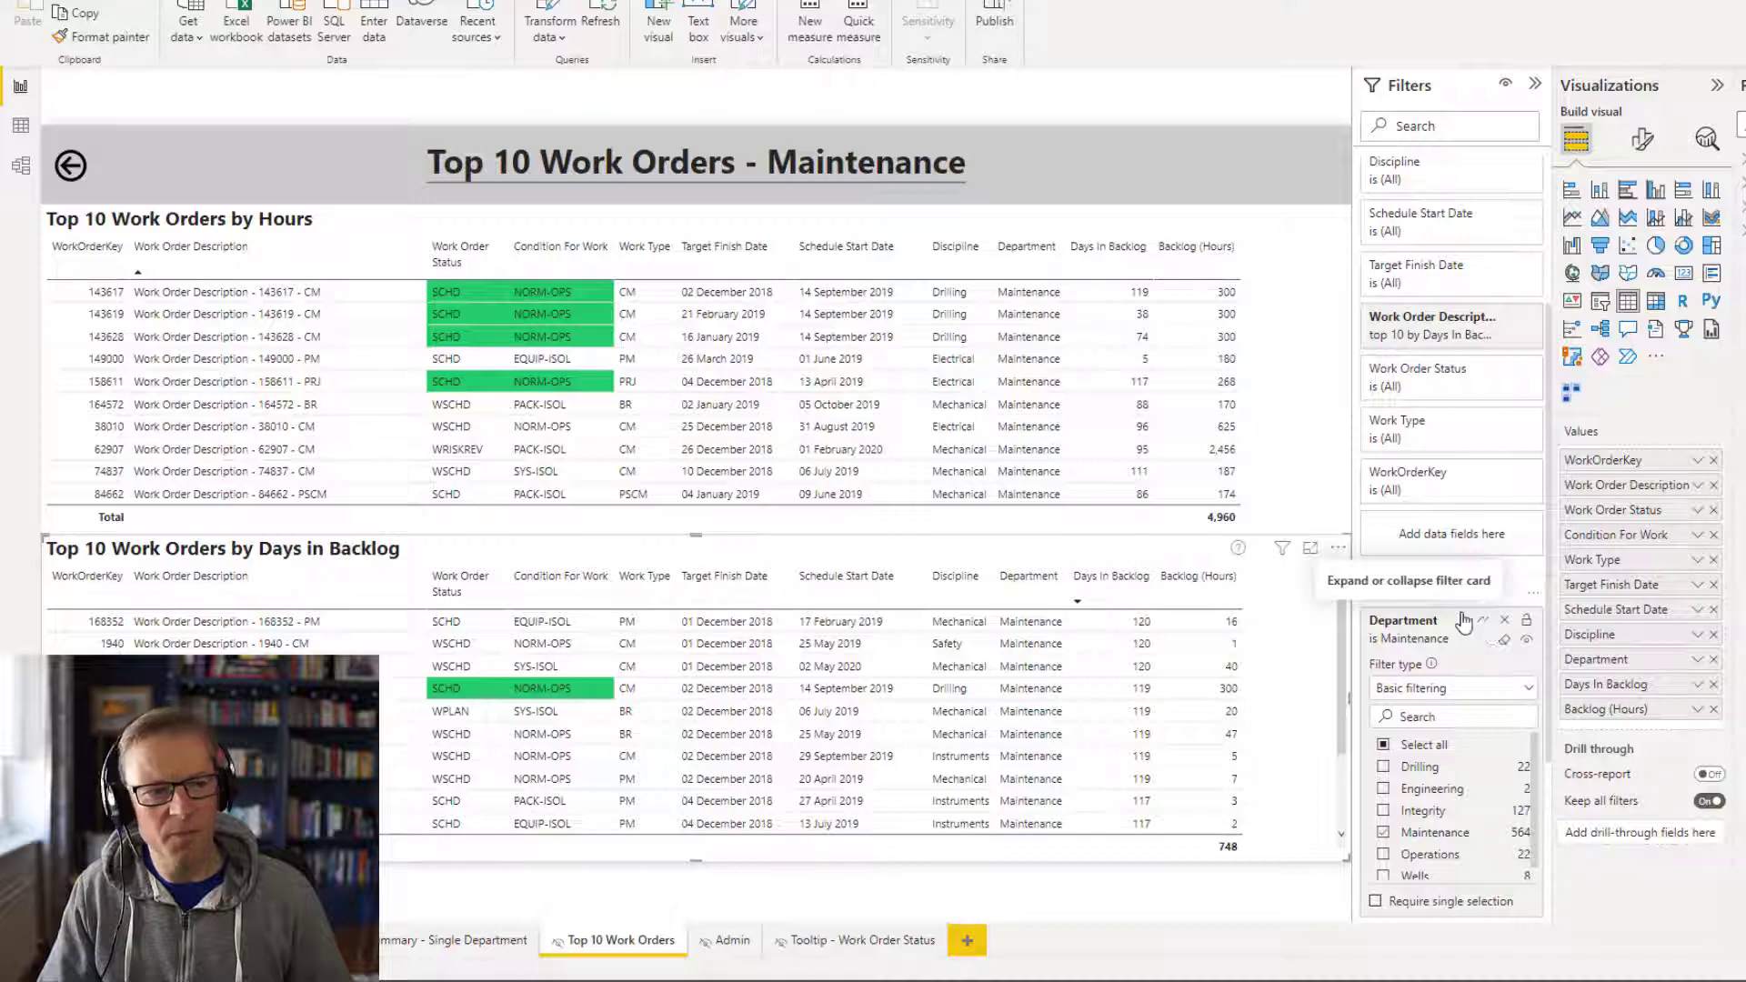
left_click(1463, 622)
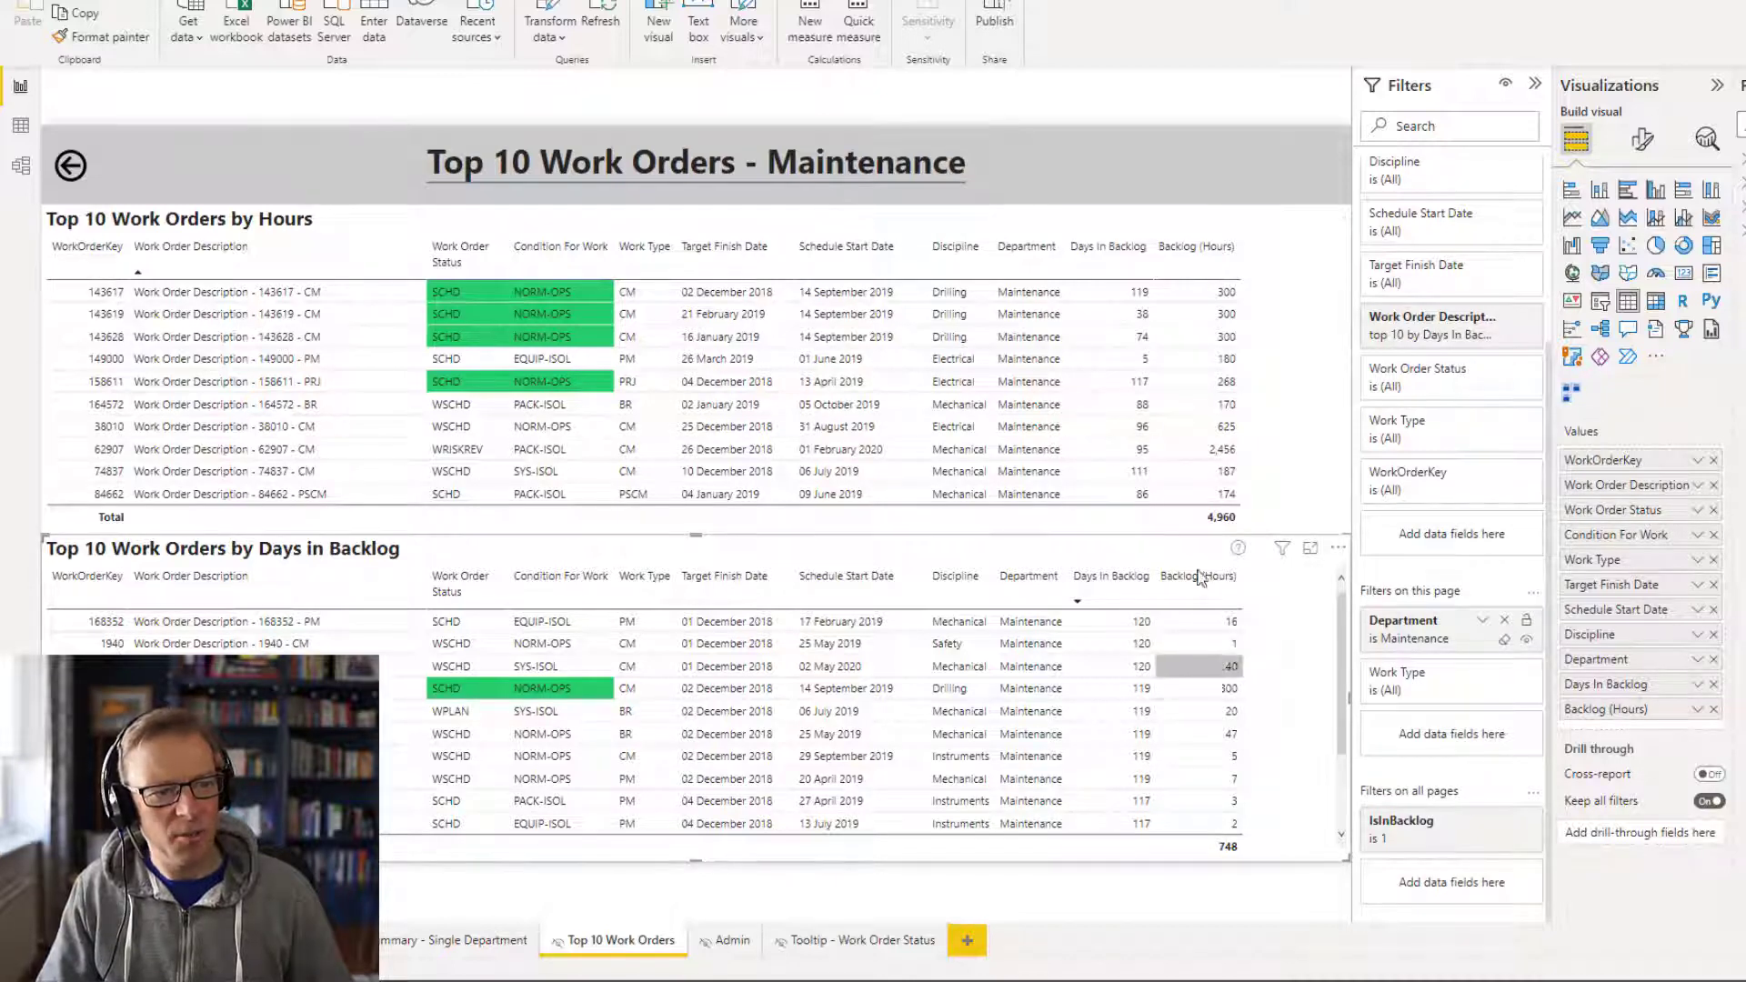
left_click(1208, 256)
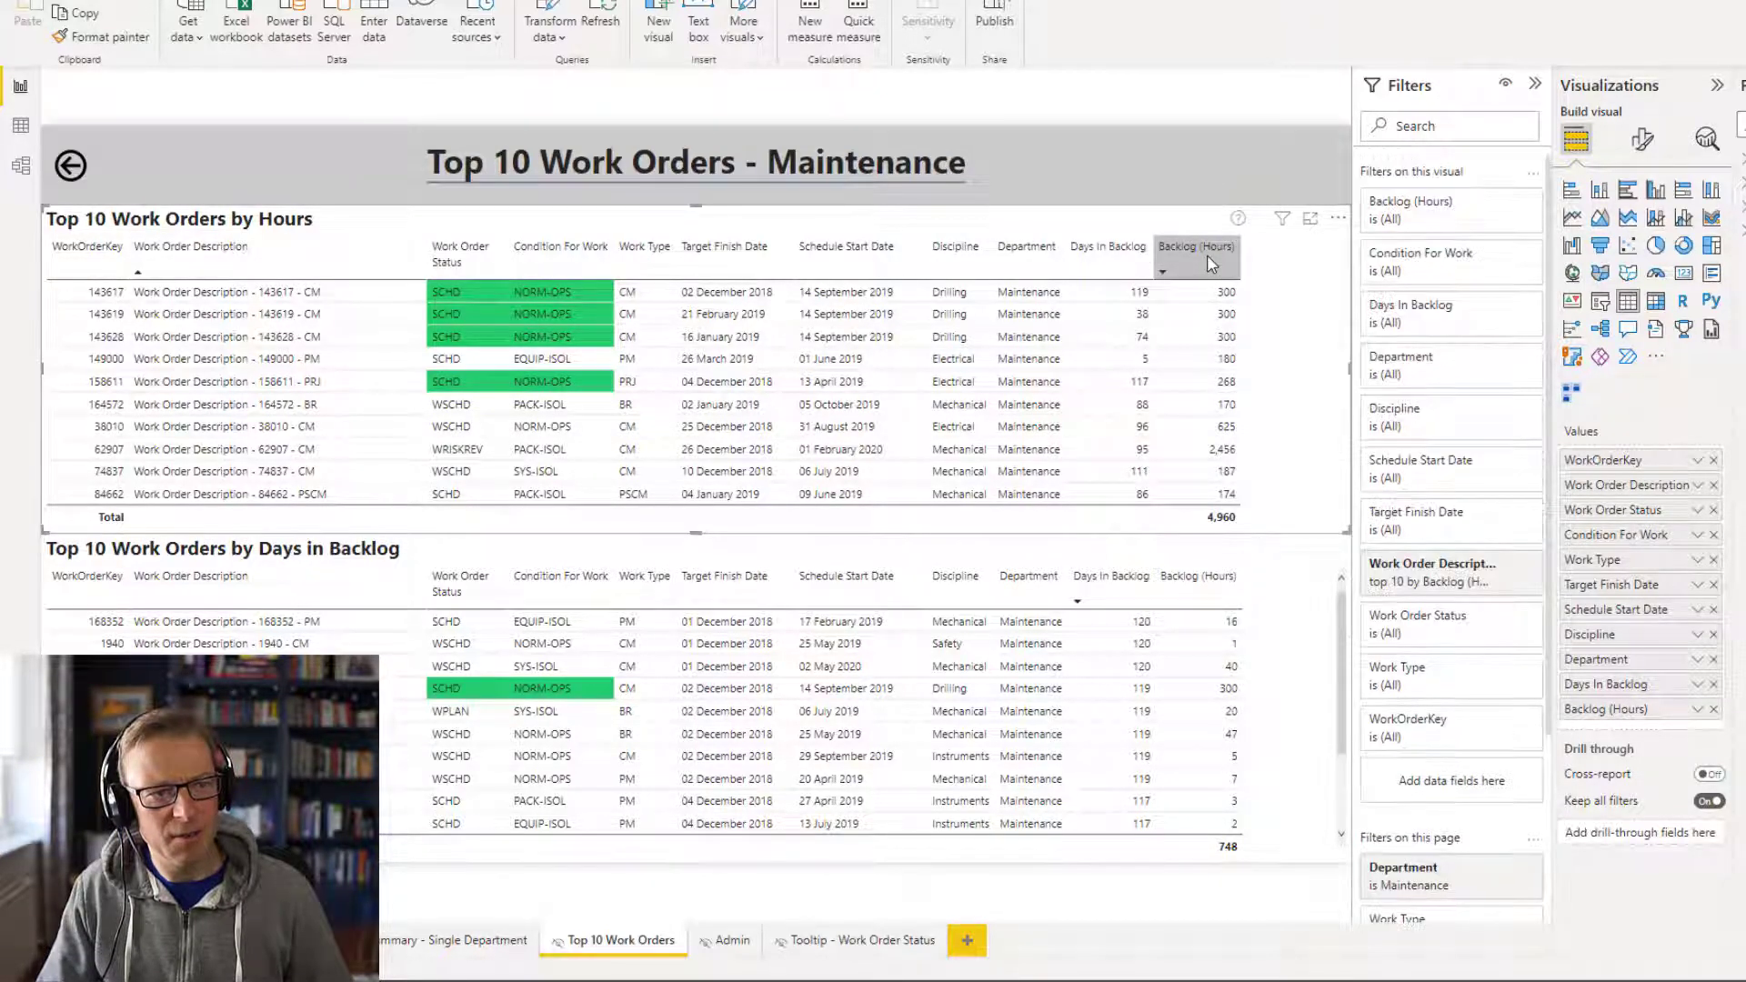
left_click(1208, 254)
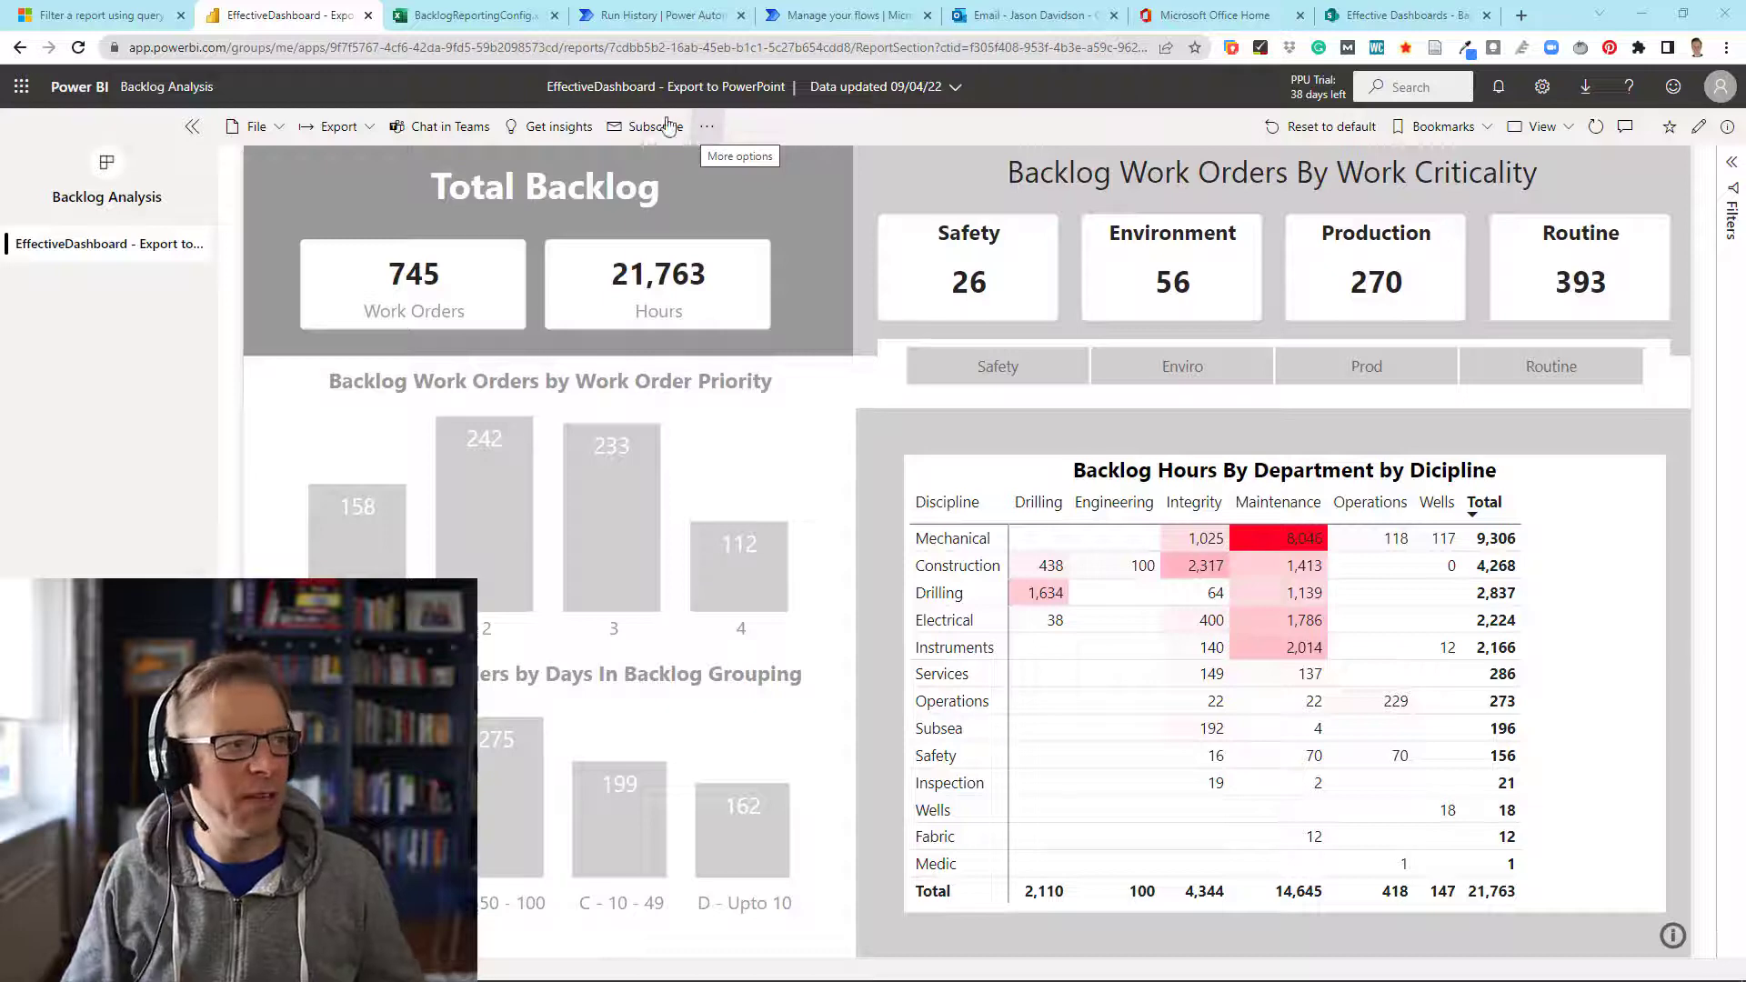
Review the published report's PowerPoint export options, including the value choices and the exclusion of hidden report tabs, and cancel the export
left_click(370, 130)
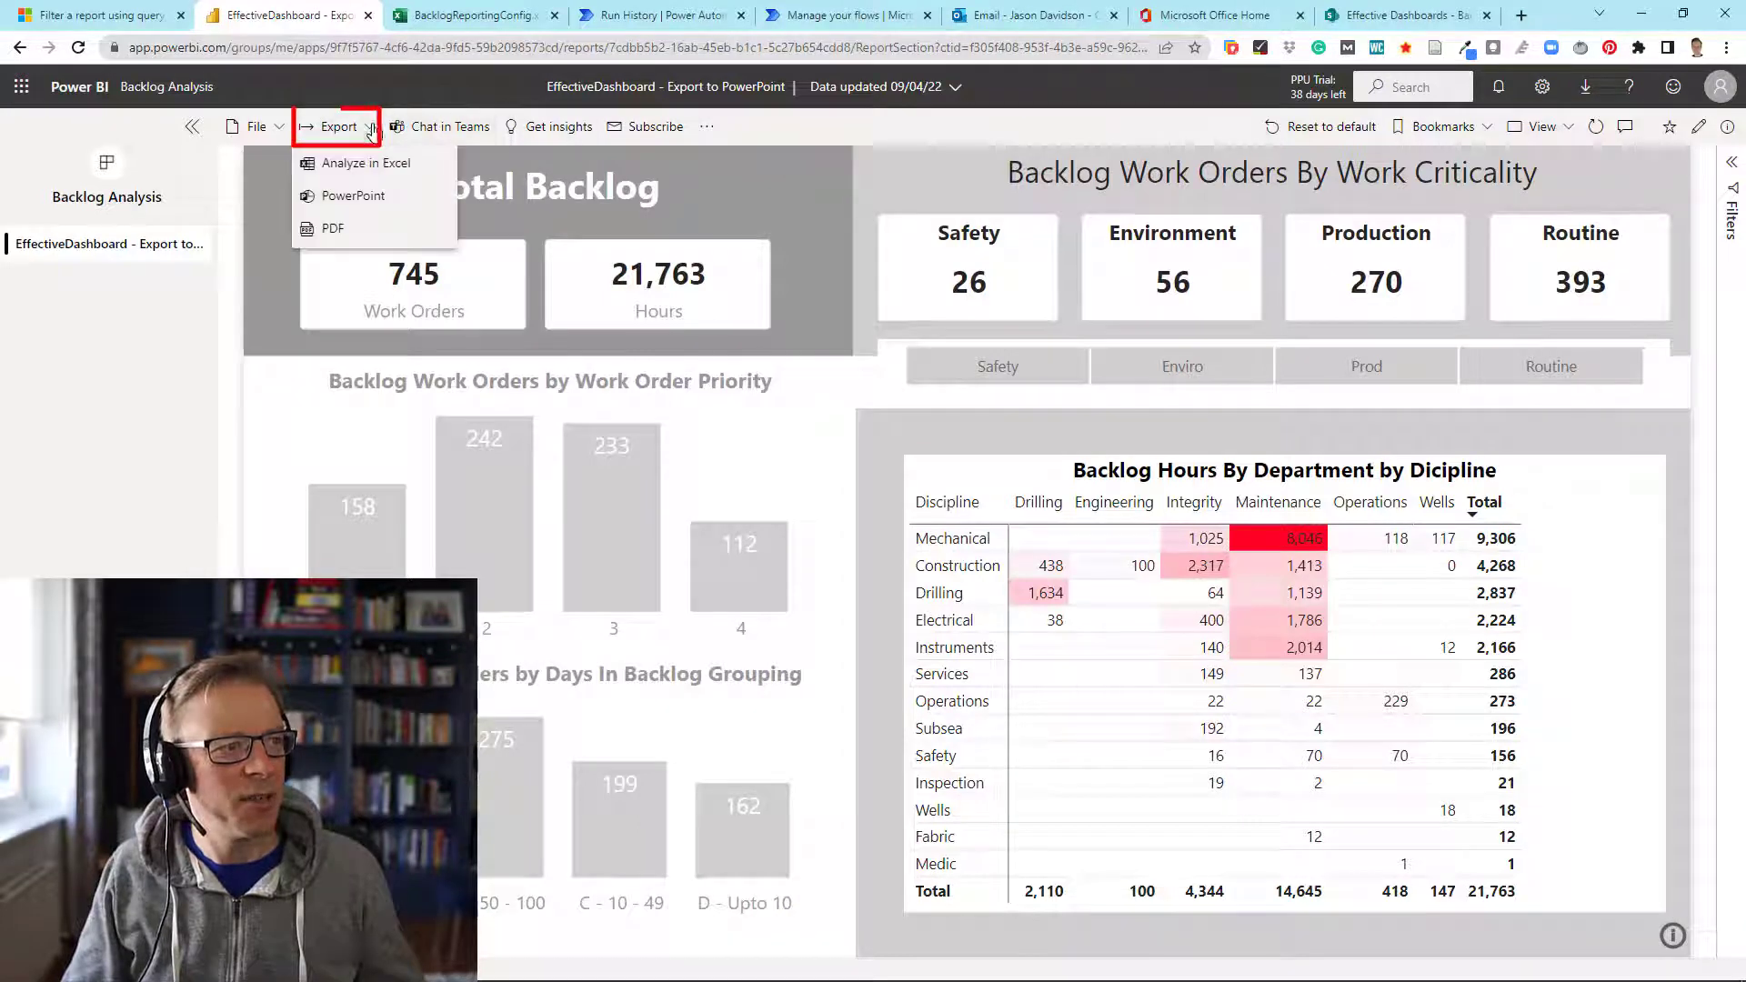
left_click(354, 196)
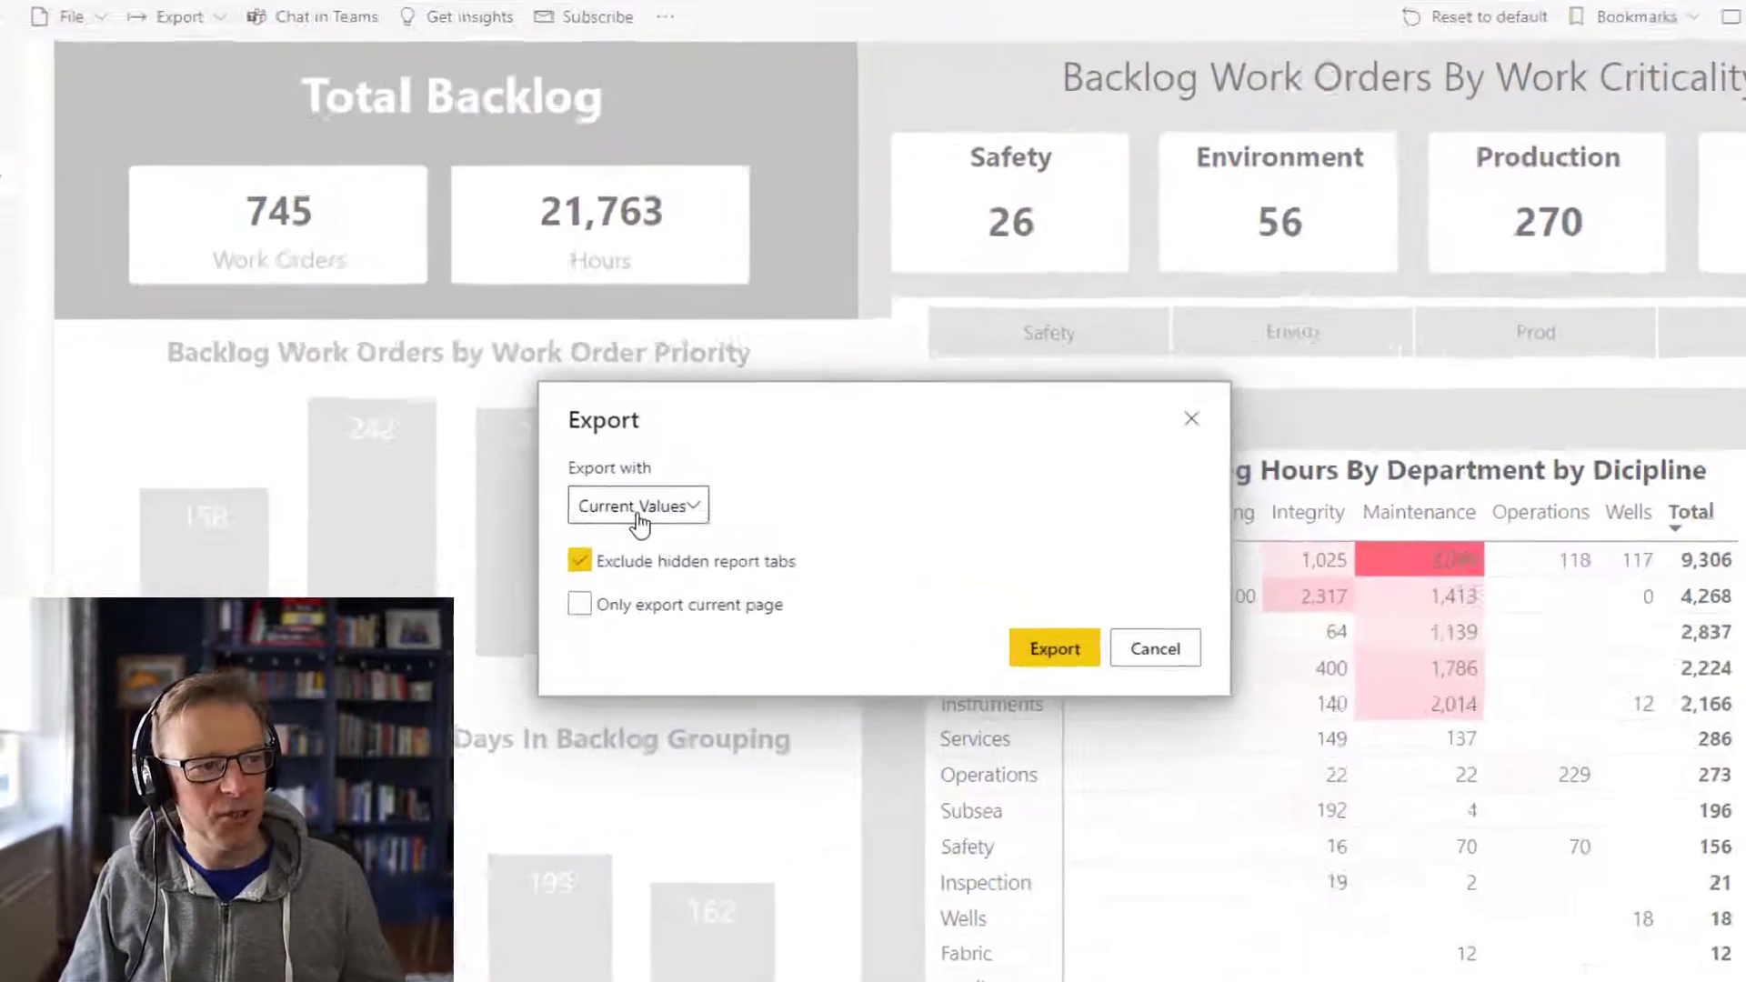
left_click(684, 498)
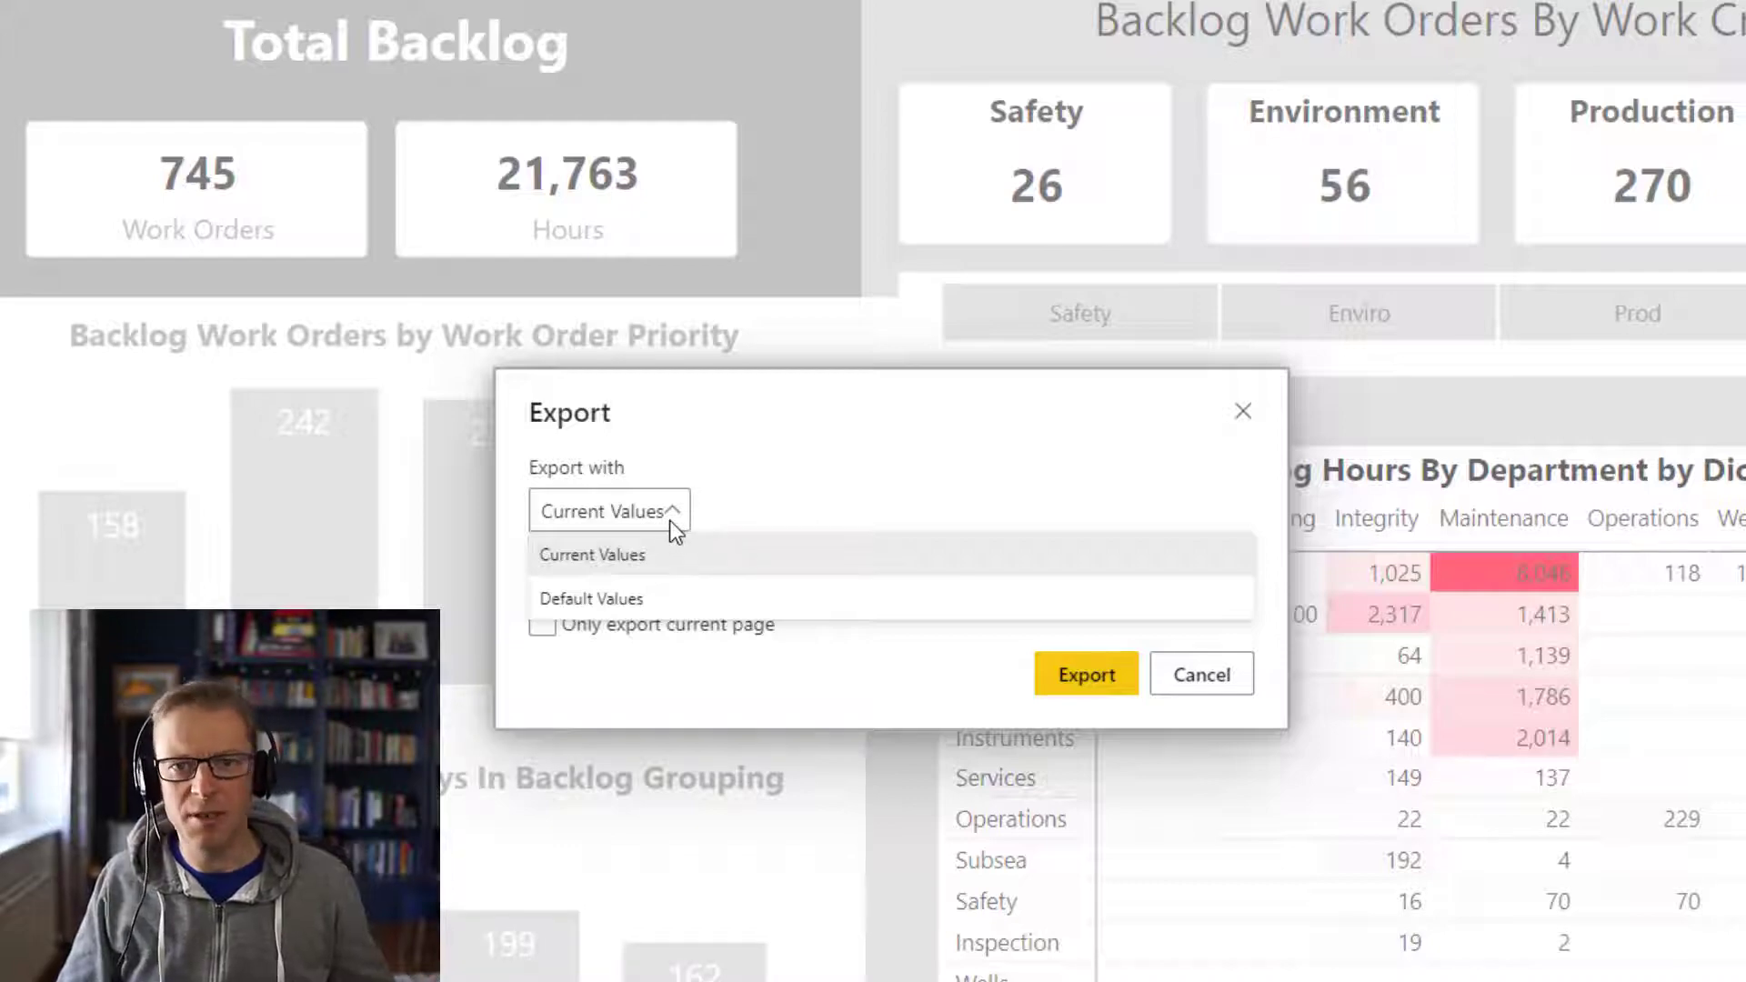
left_click(742, 478)
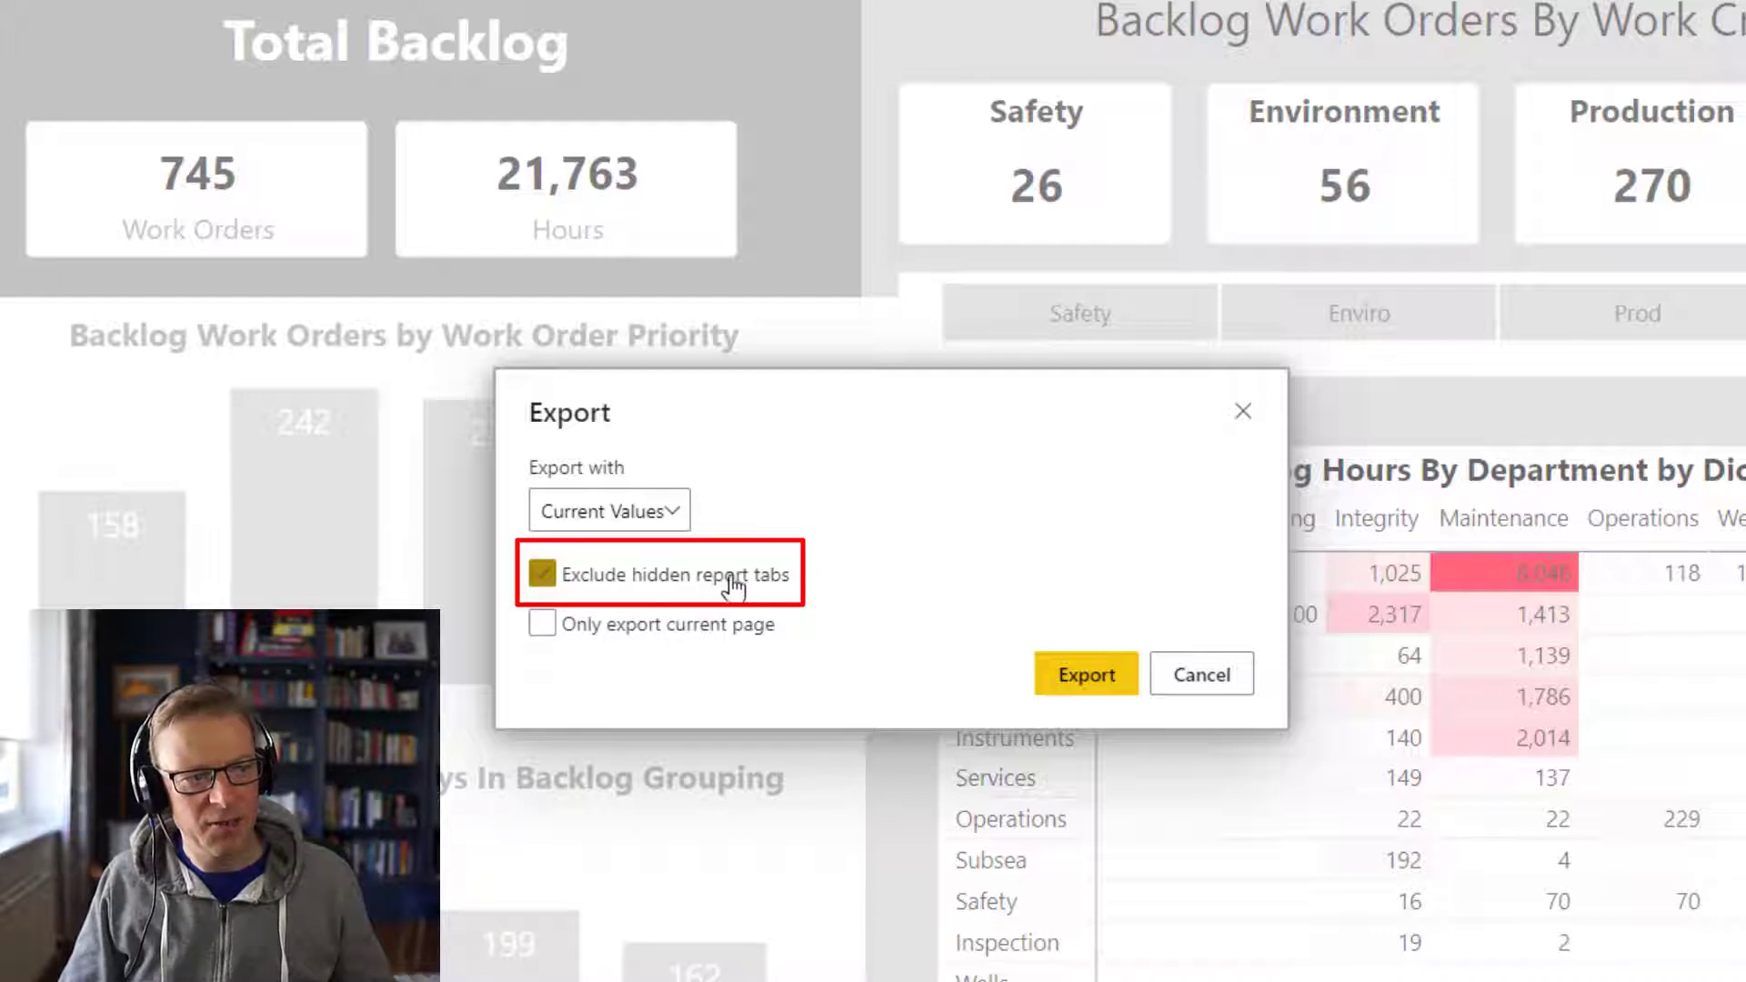
left_click(560, 587)
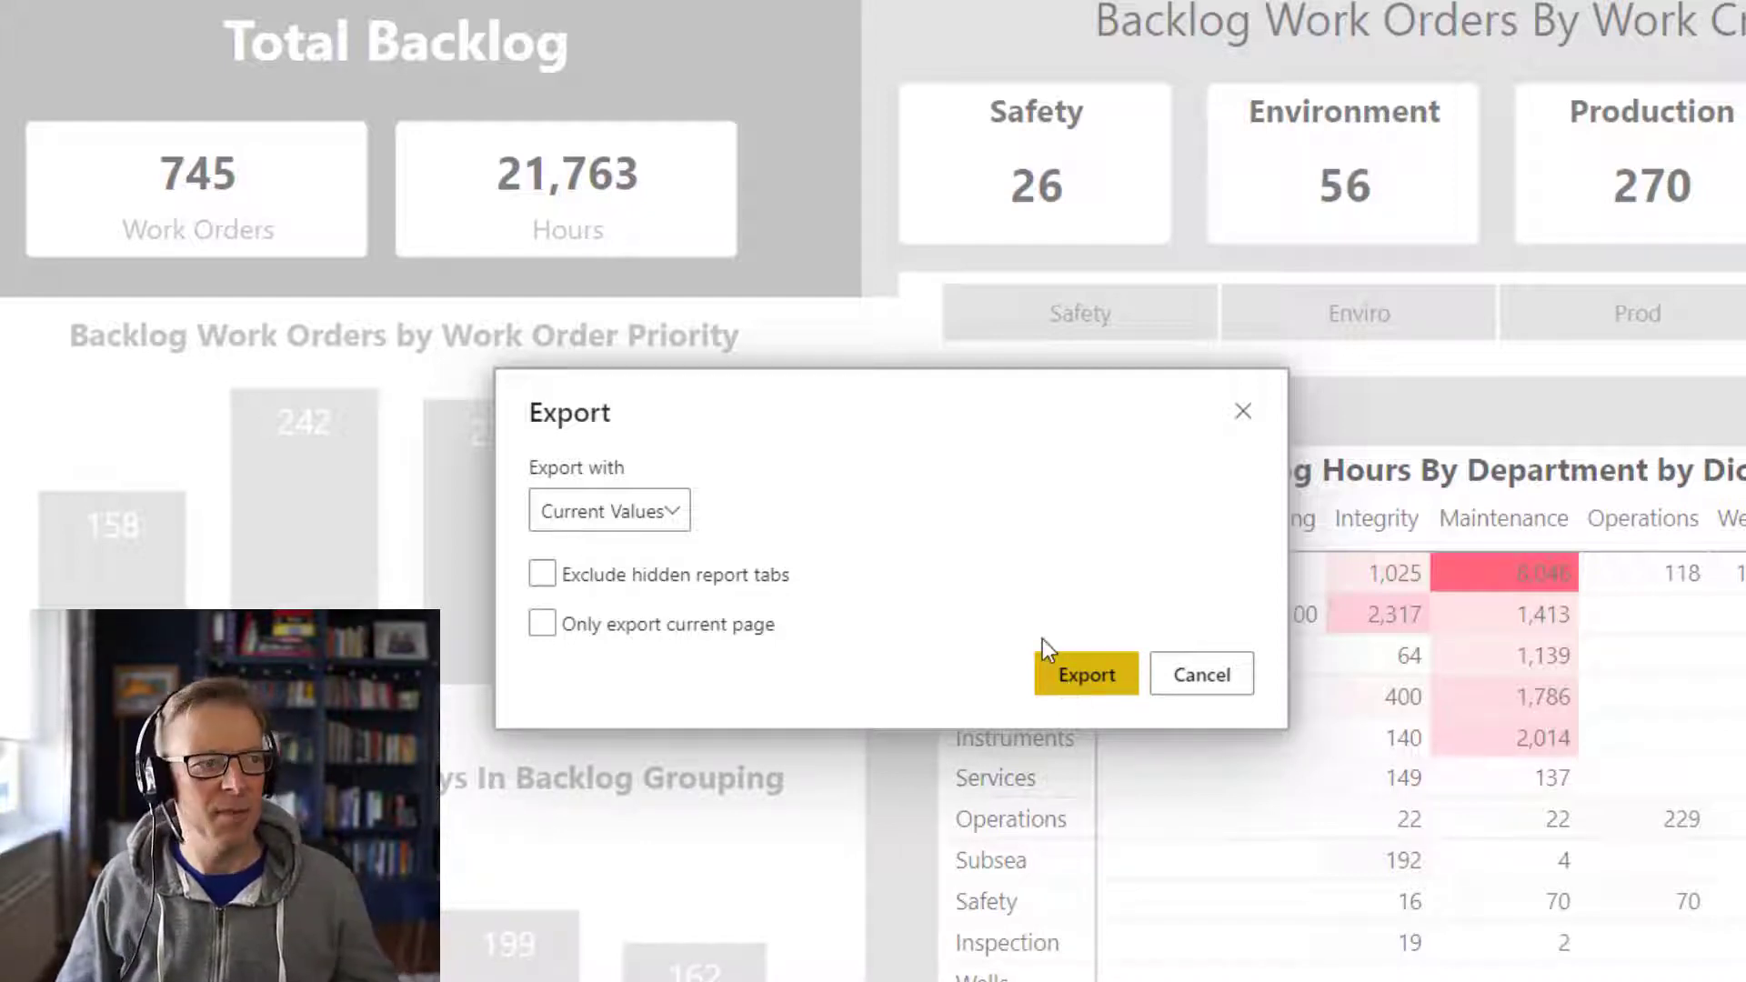
left_click(1196, 693)
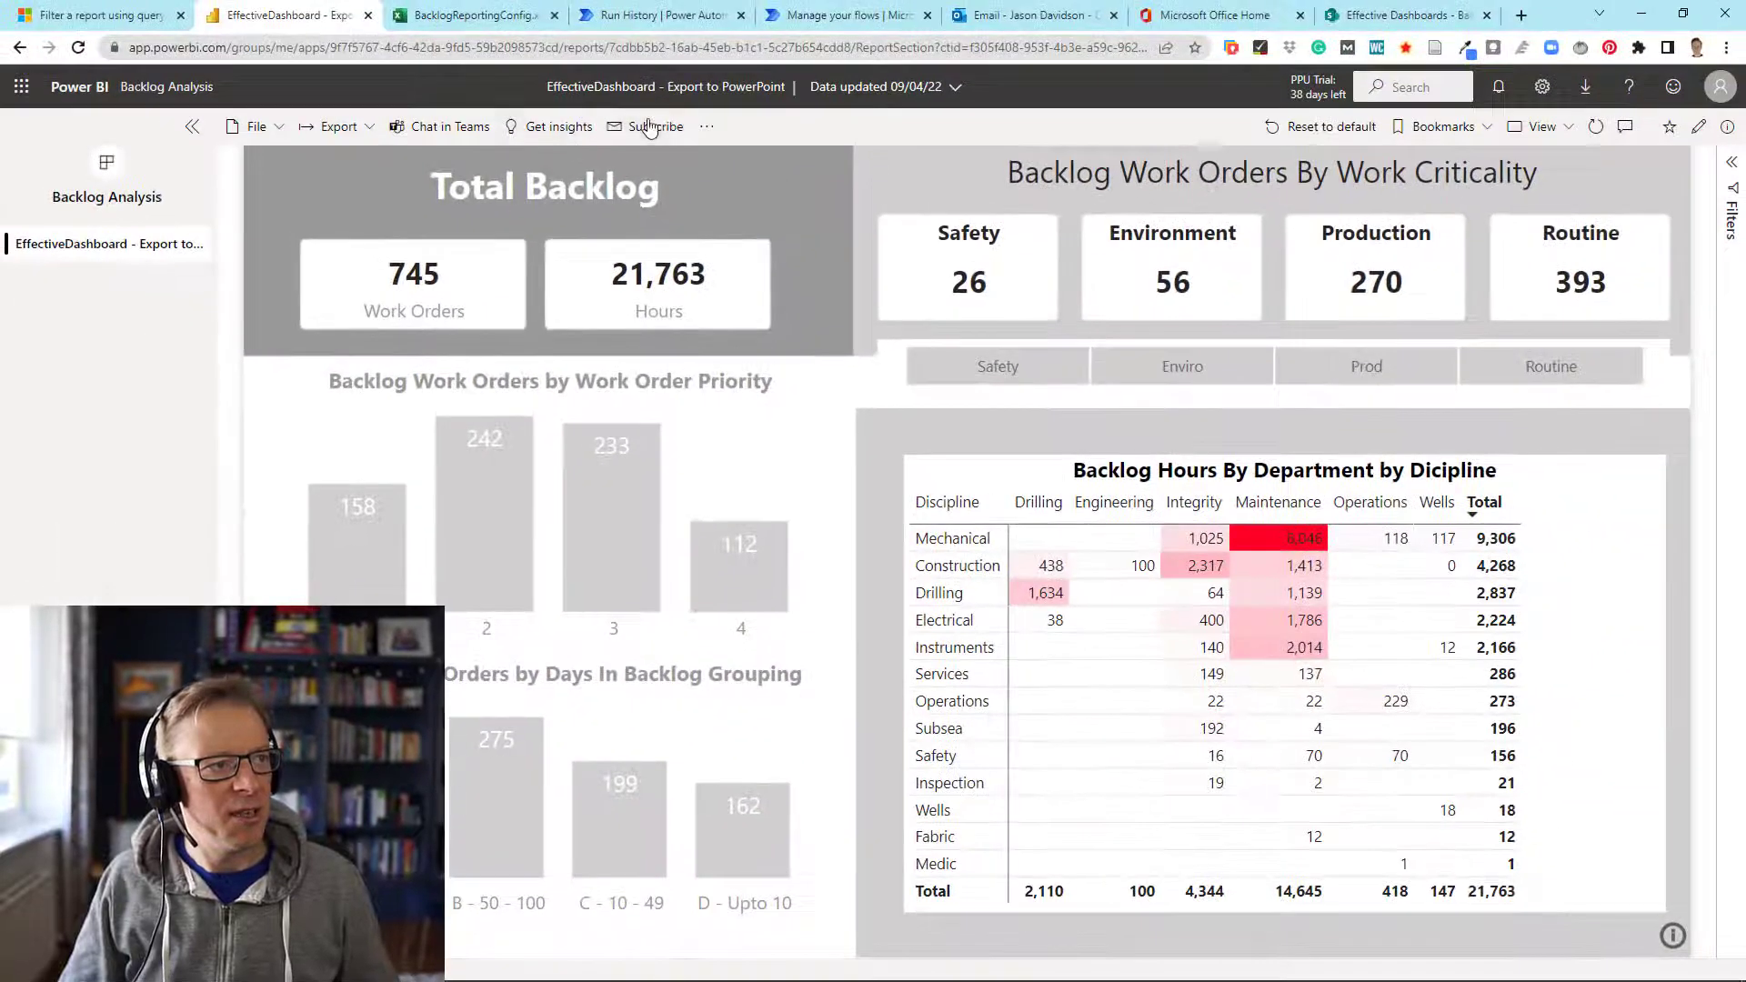
Start a new e-mail subscription for the report and check which report pages it offers
left_click(629, 95)
left_click(1414, 219)
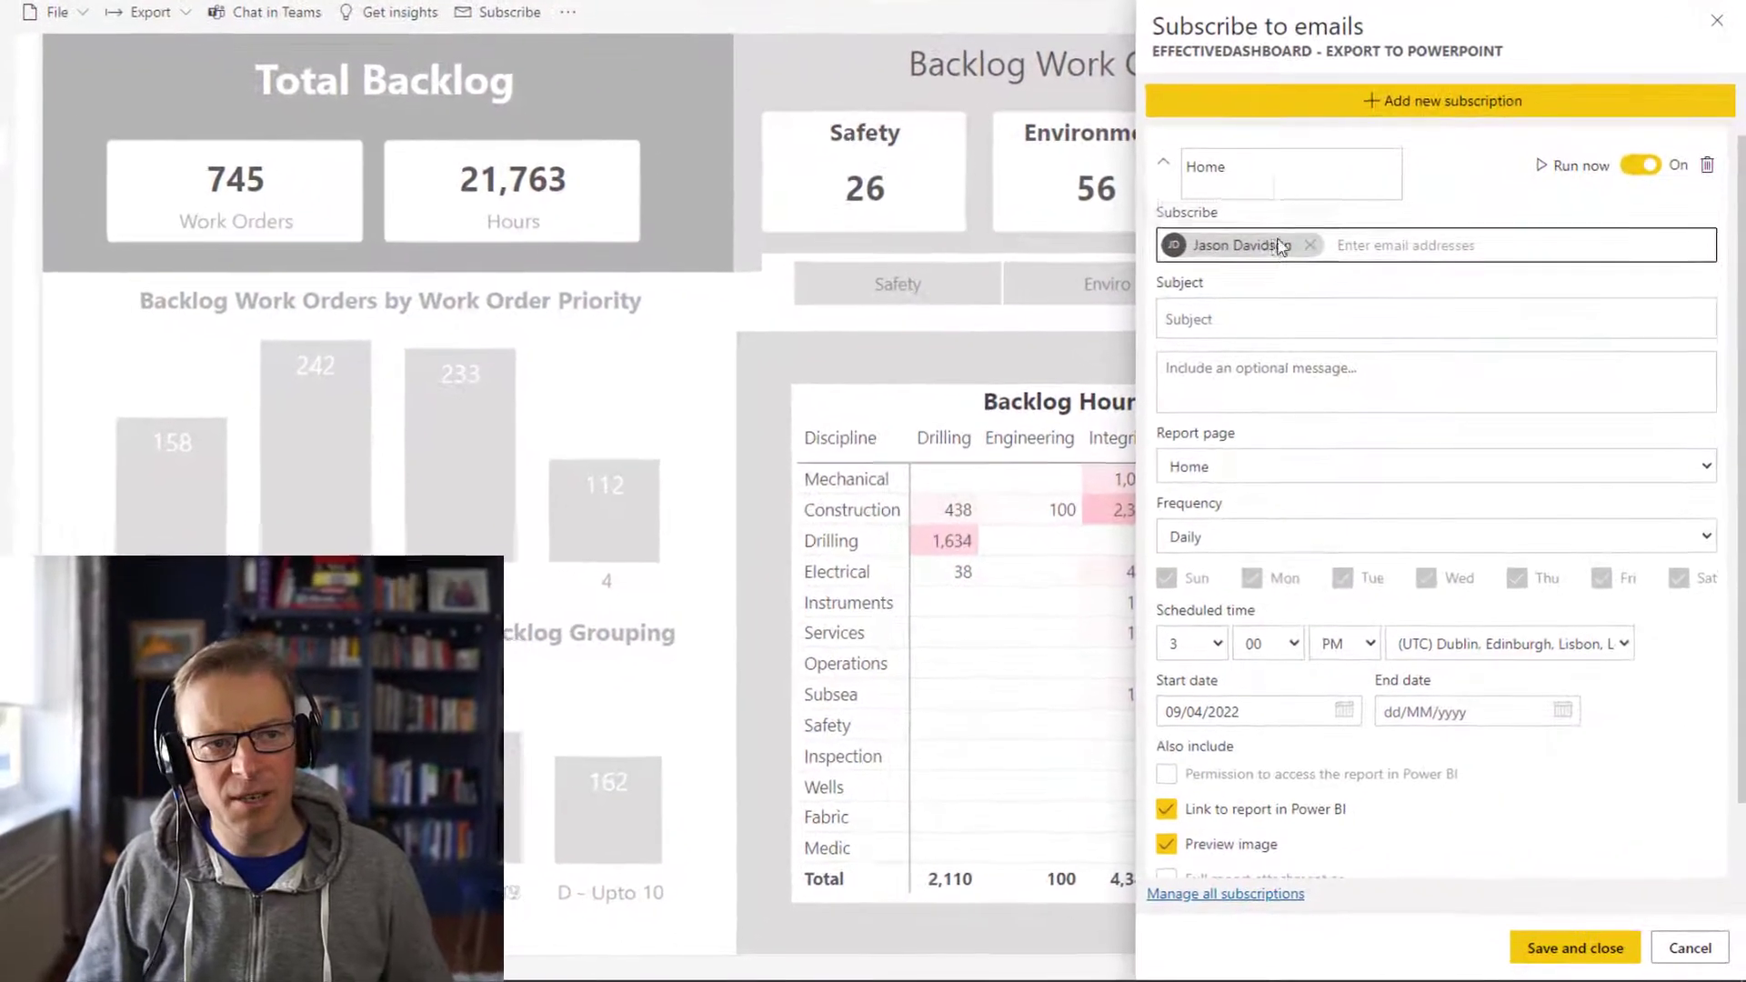
left_click(1192, 467)
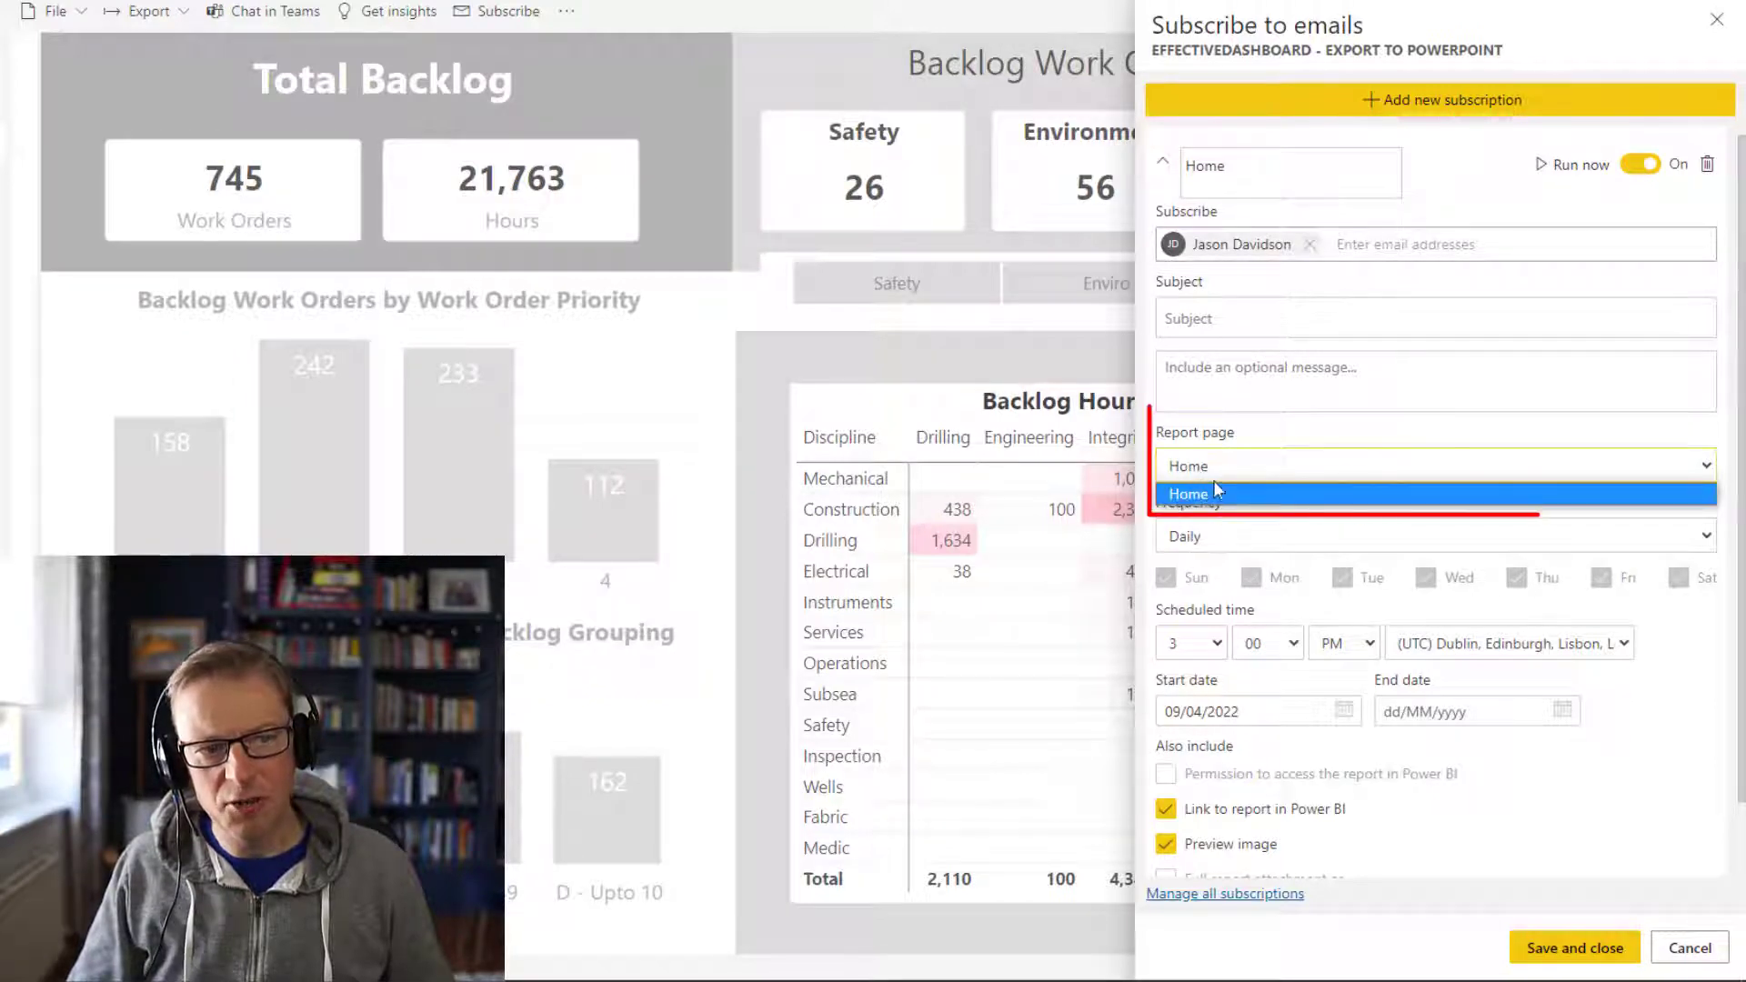
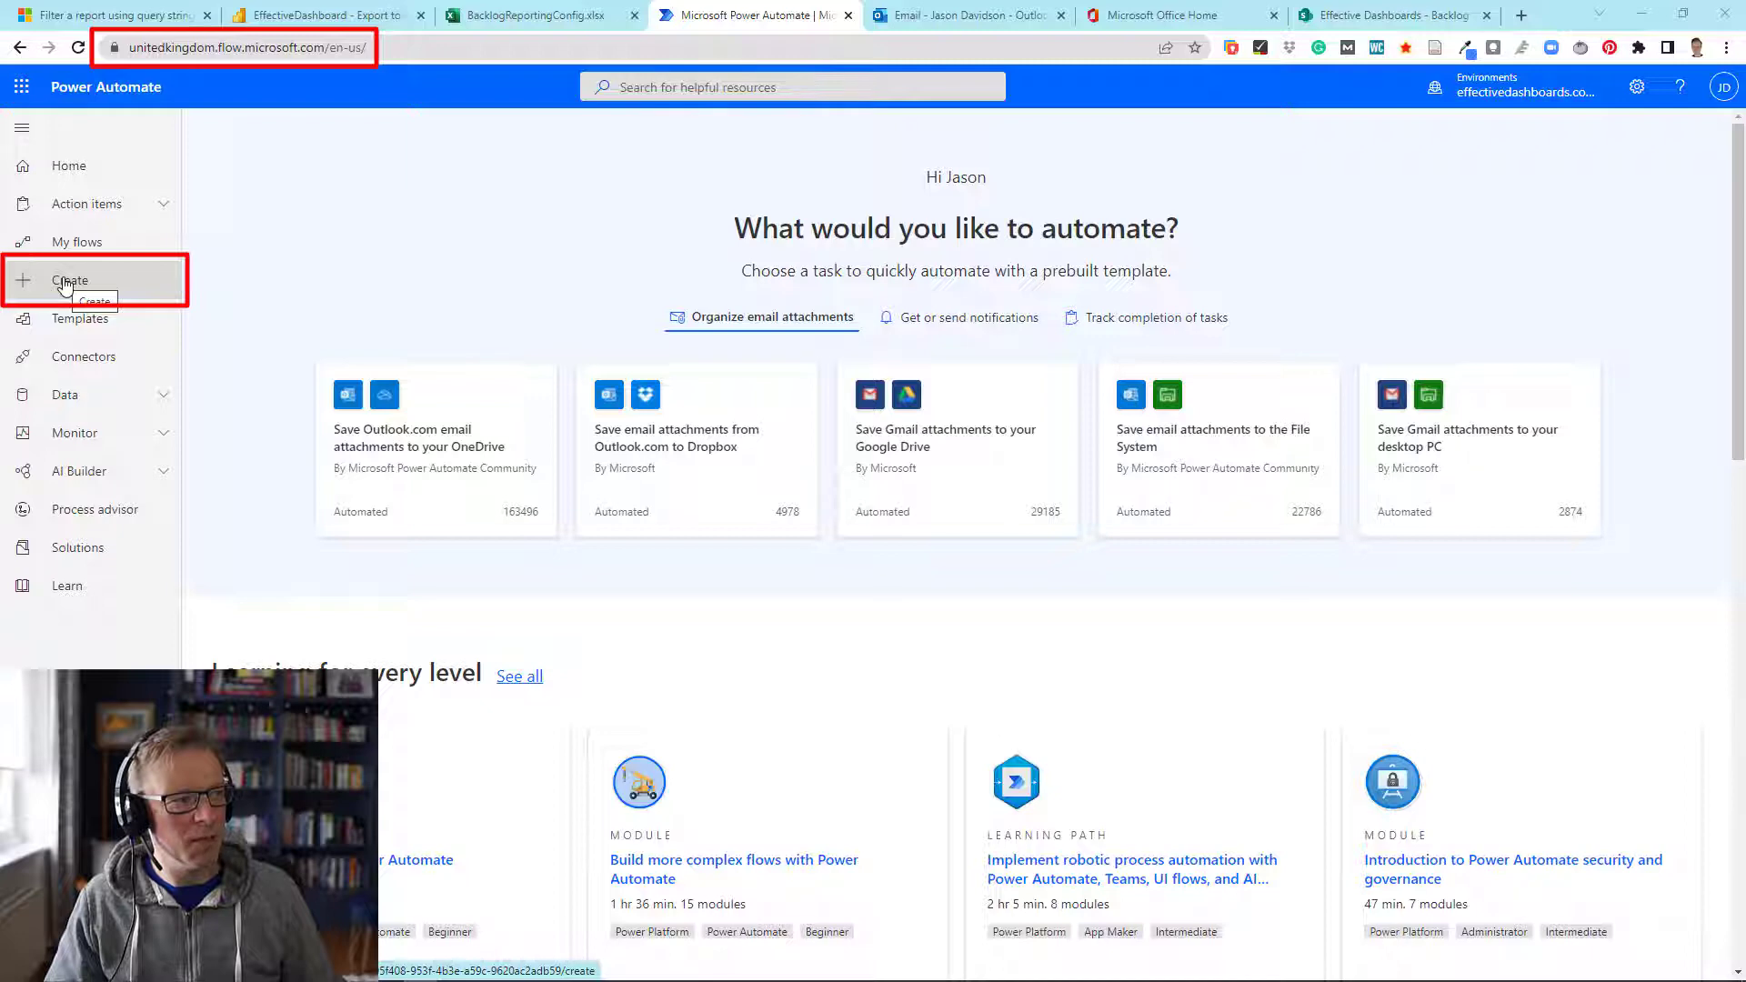
In Power Automate, start a scheduled cloud flow named Send weekly backlog report to dept heads with a 06:00 AM start time
left_click(65, 284)
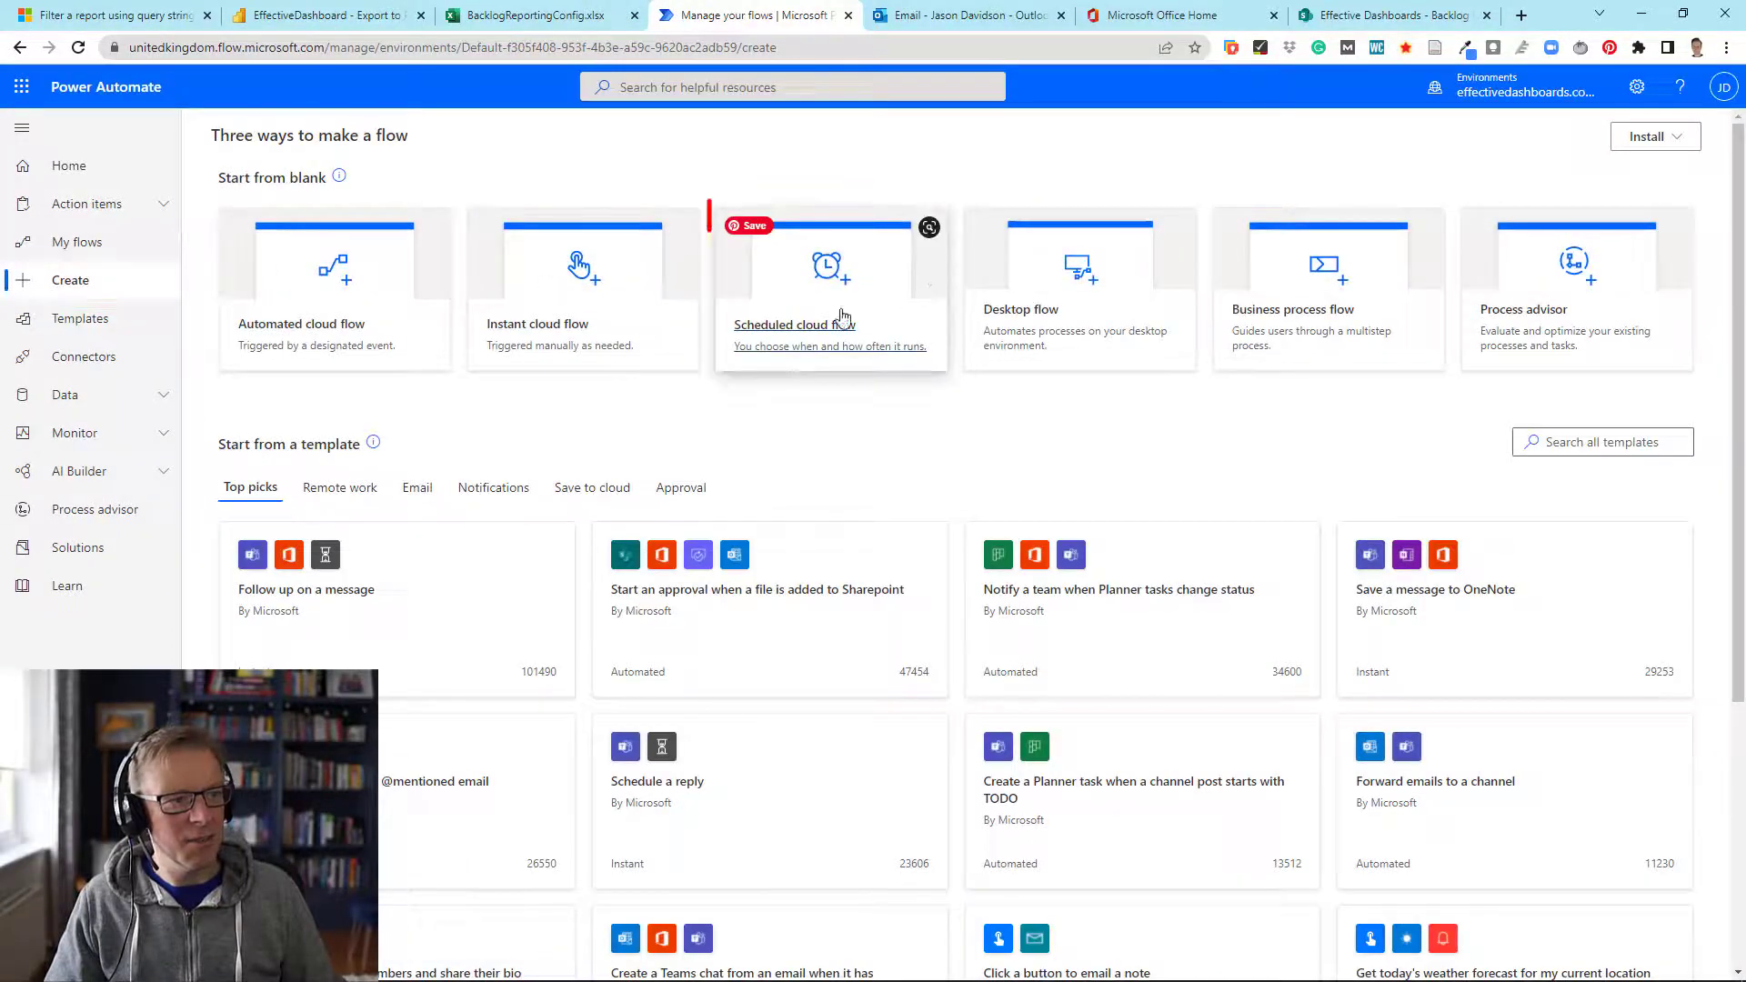
left_click(767, 336)
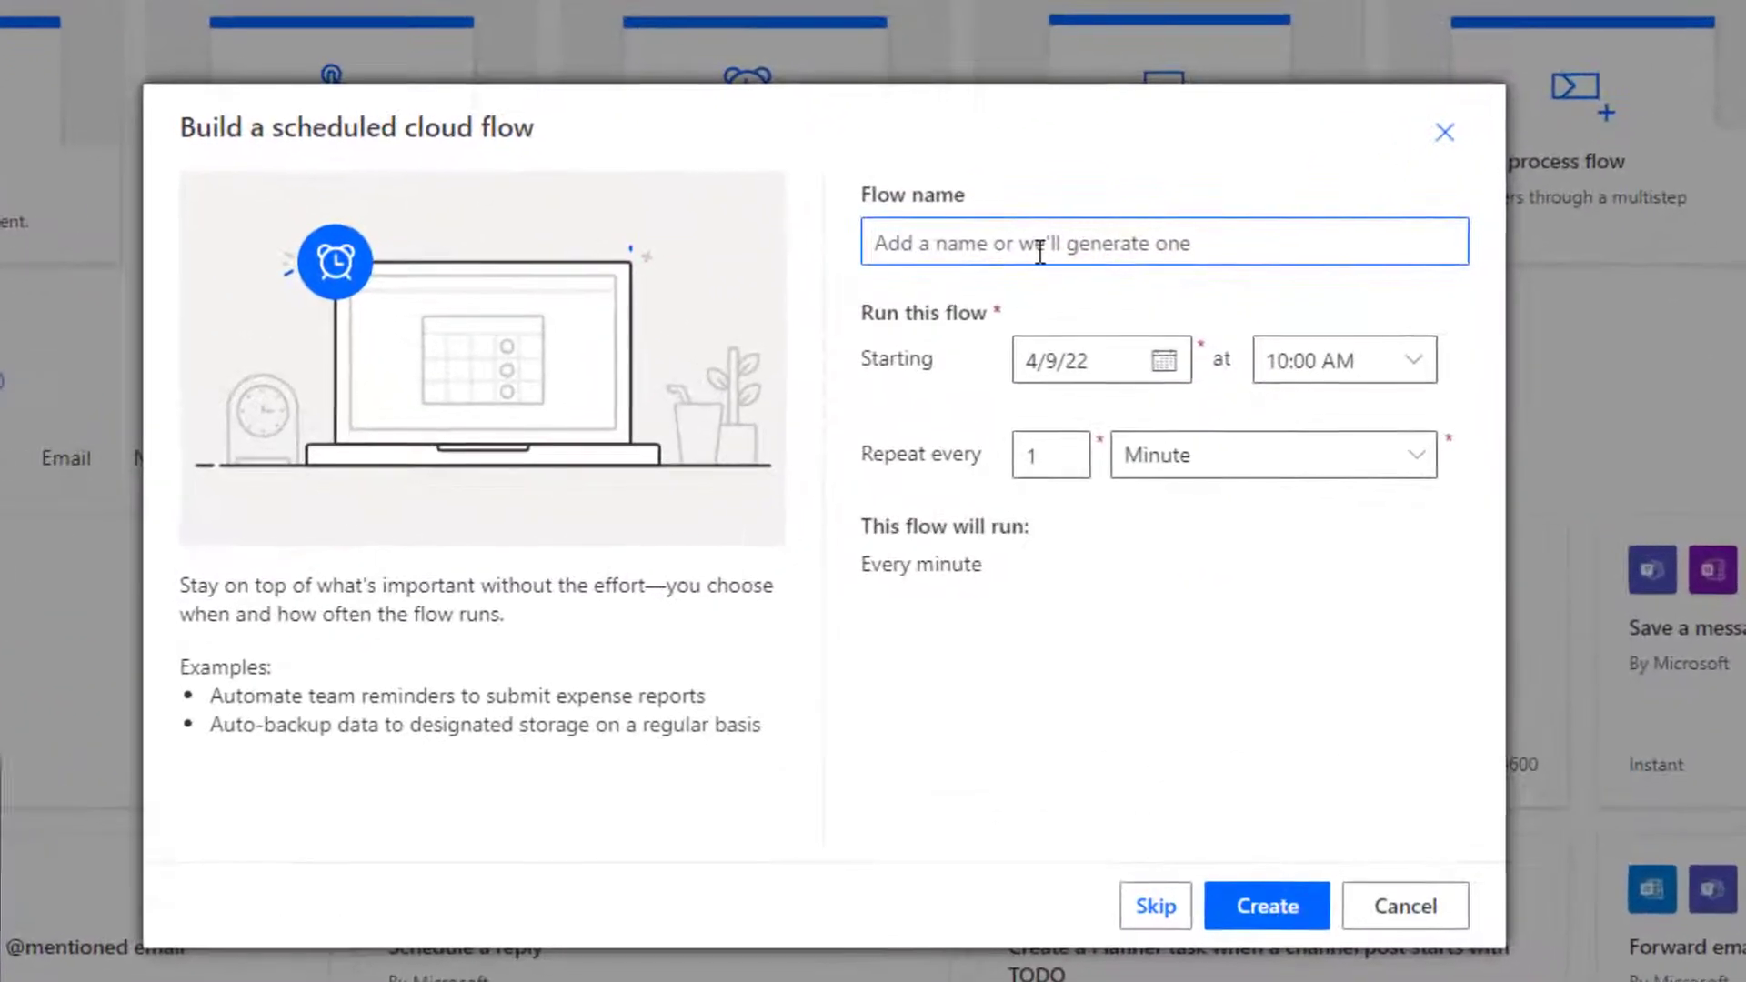
type("Send weekly backlog report to dept heads")
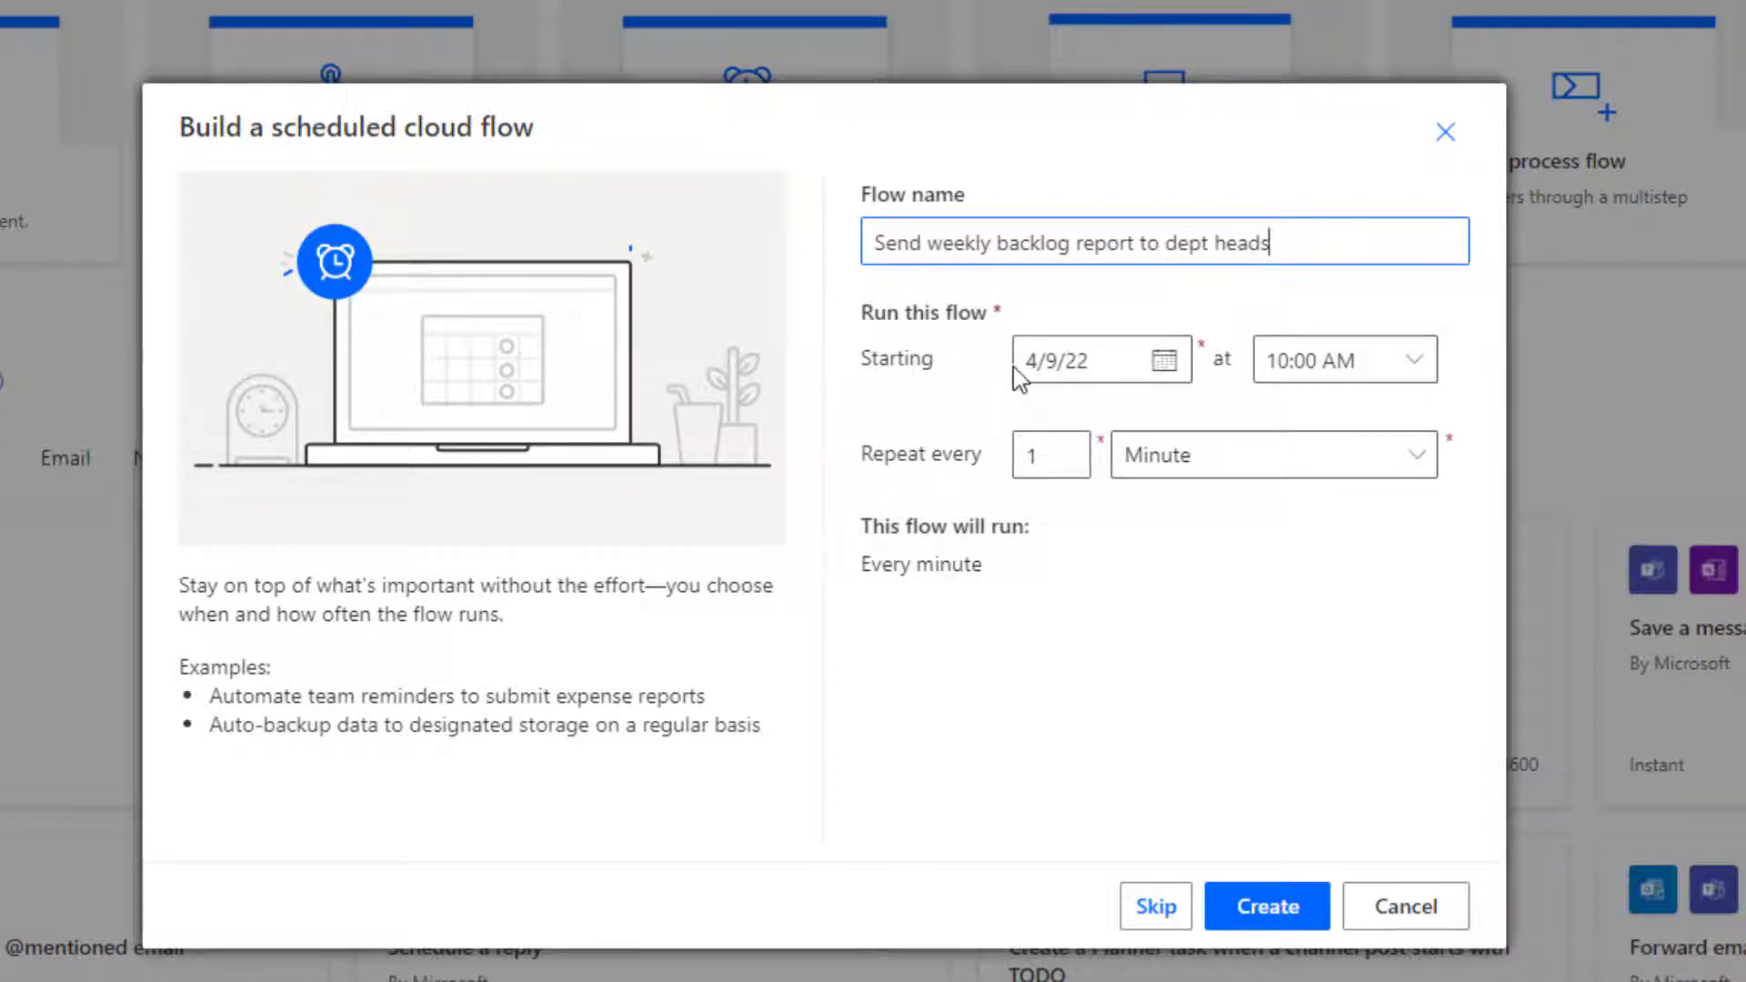
left_click(1415, 363)
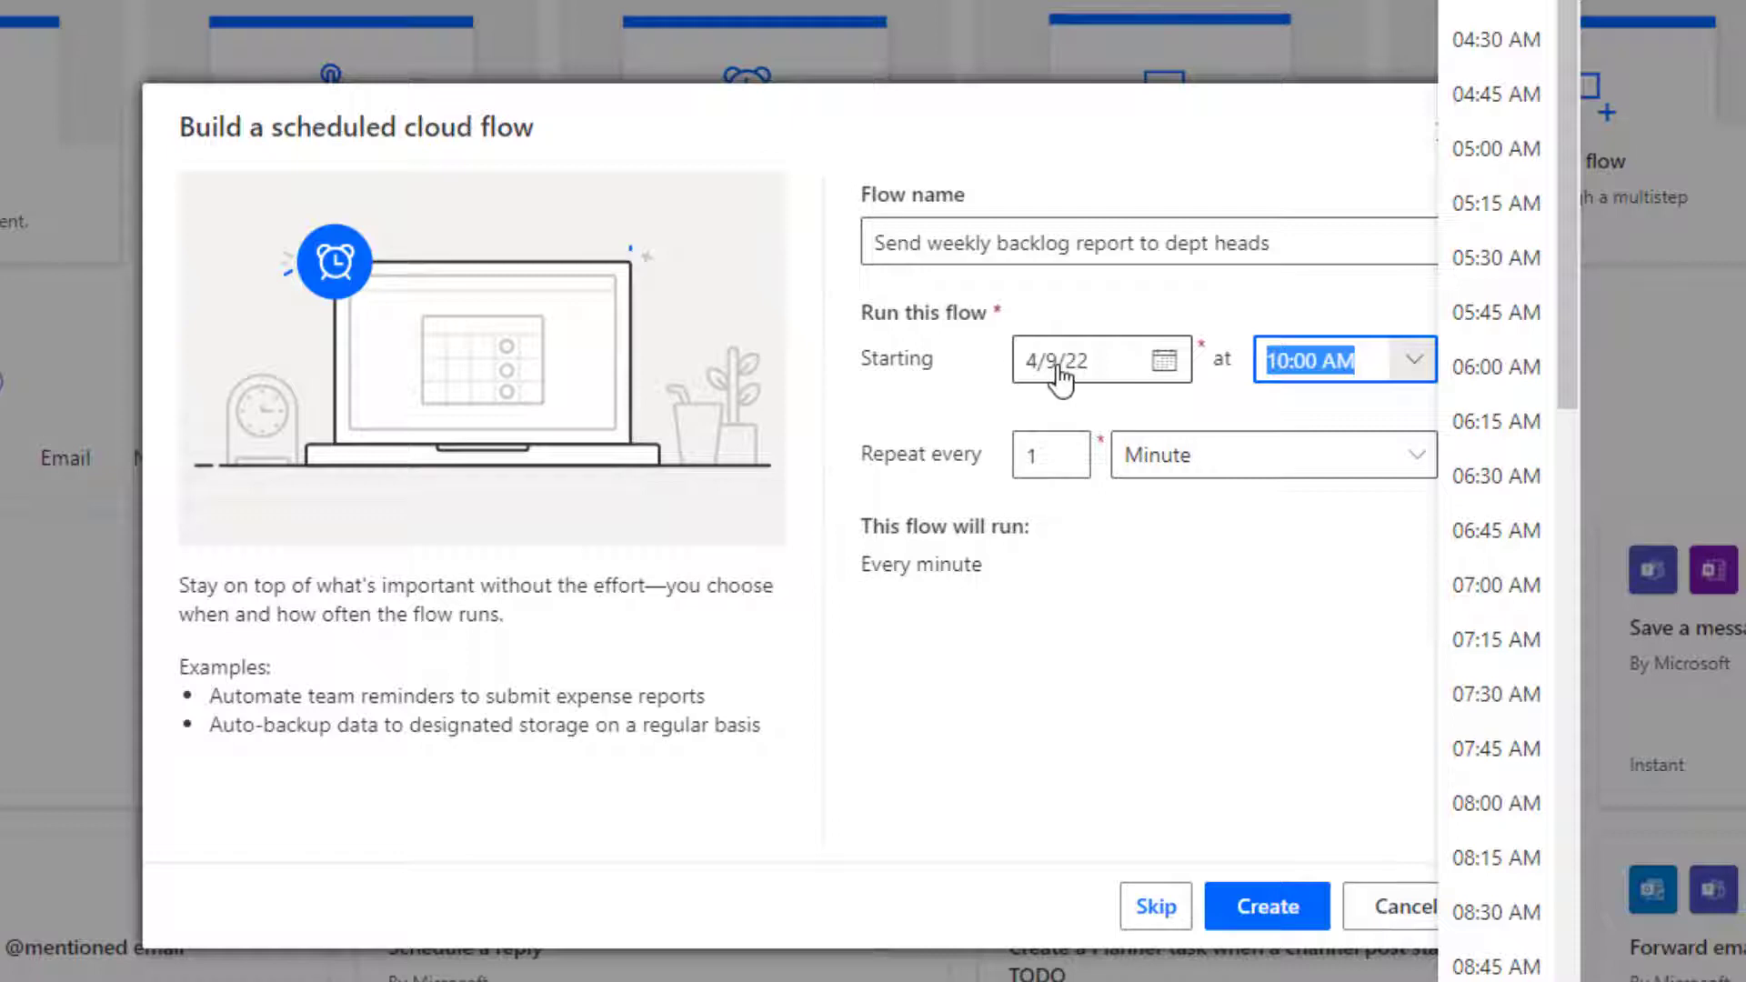
left_click(1511, 369)
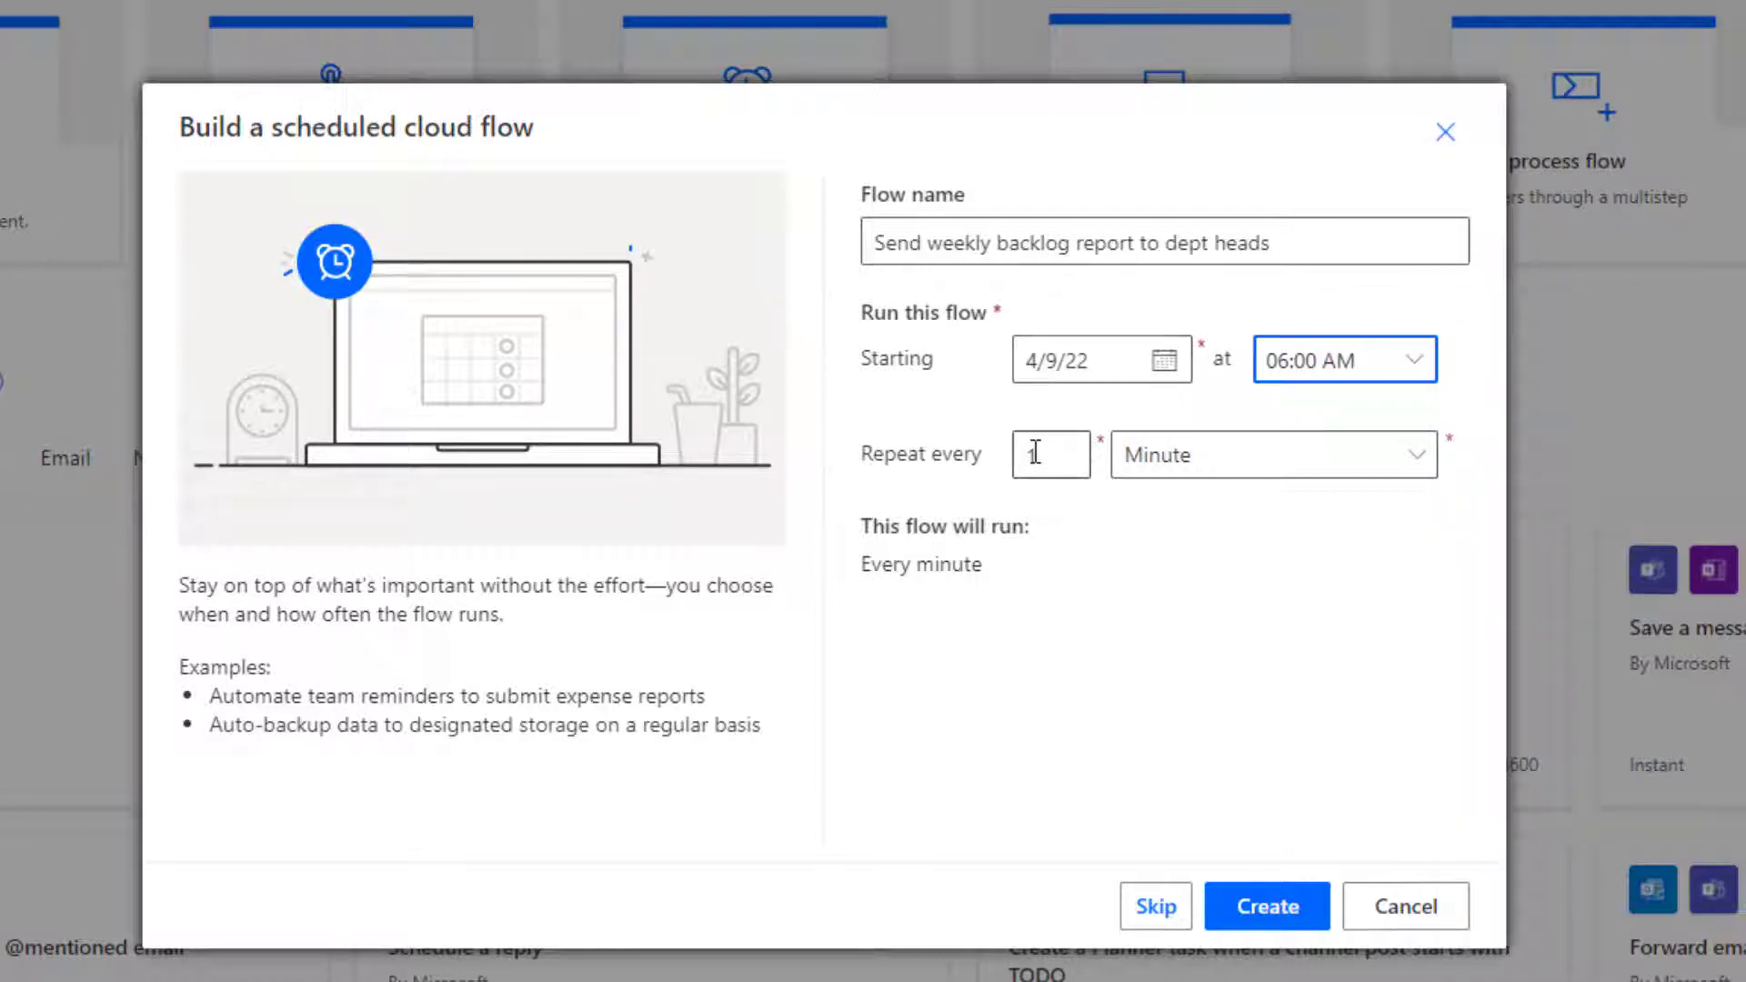
Set the flow to repeat every 1 week on Monday only, and create it
left_click(1181, 473)
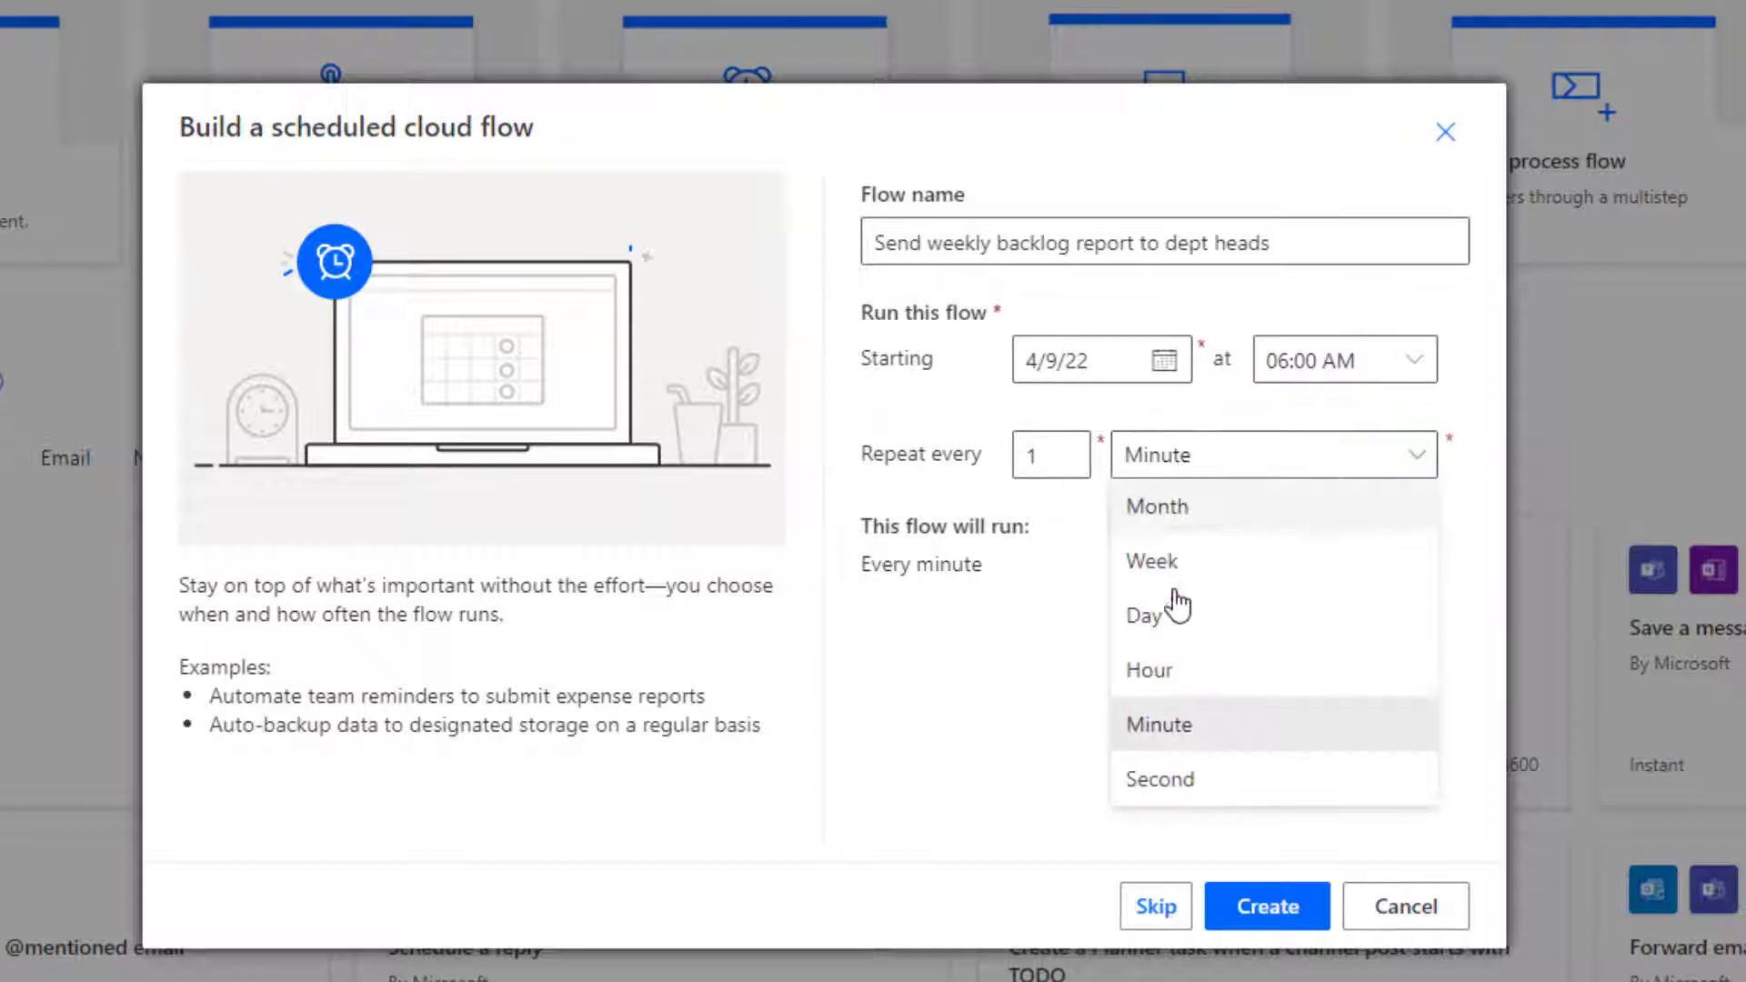
left_click(1169, 557)
left_click(892, 582)
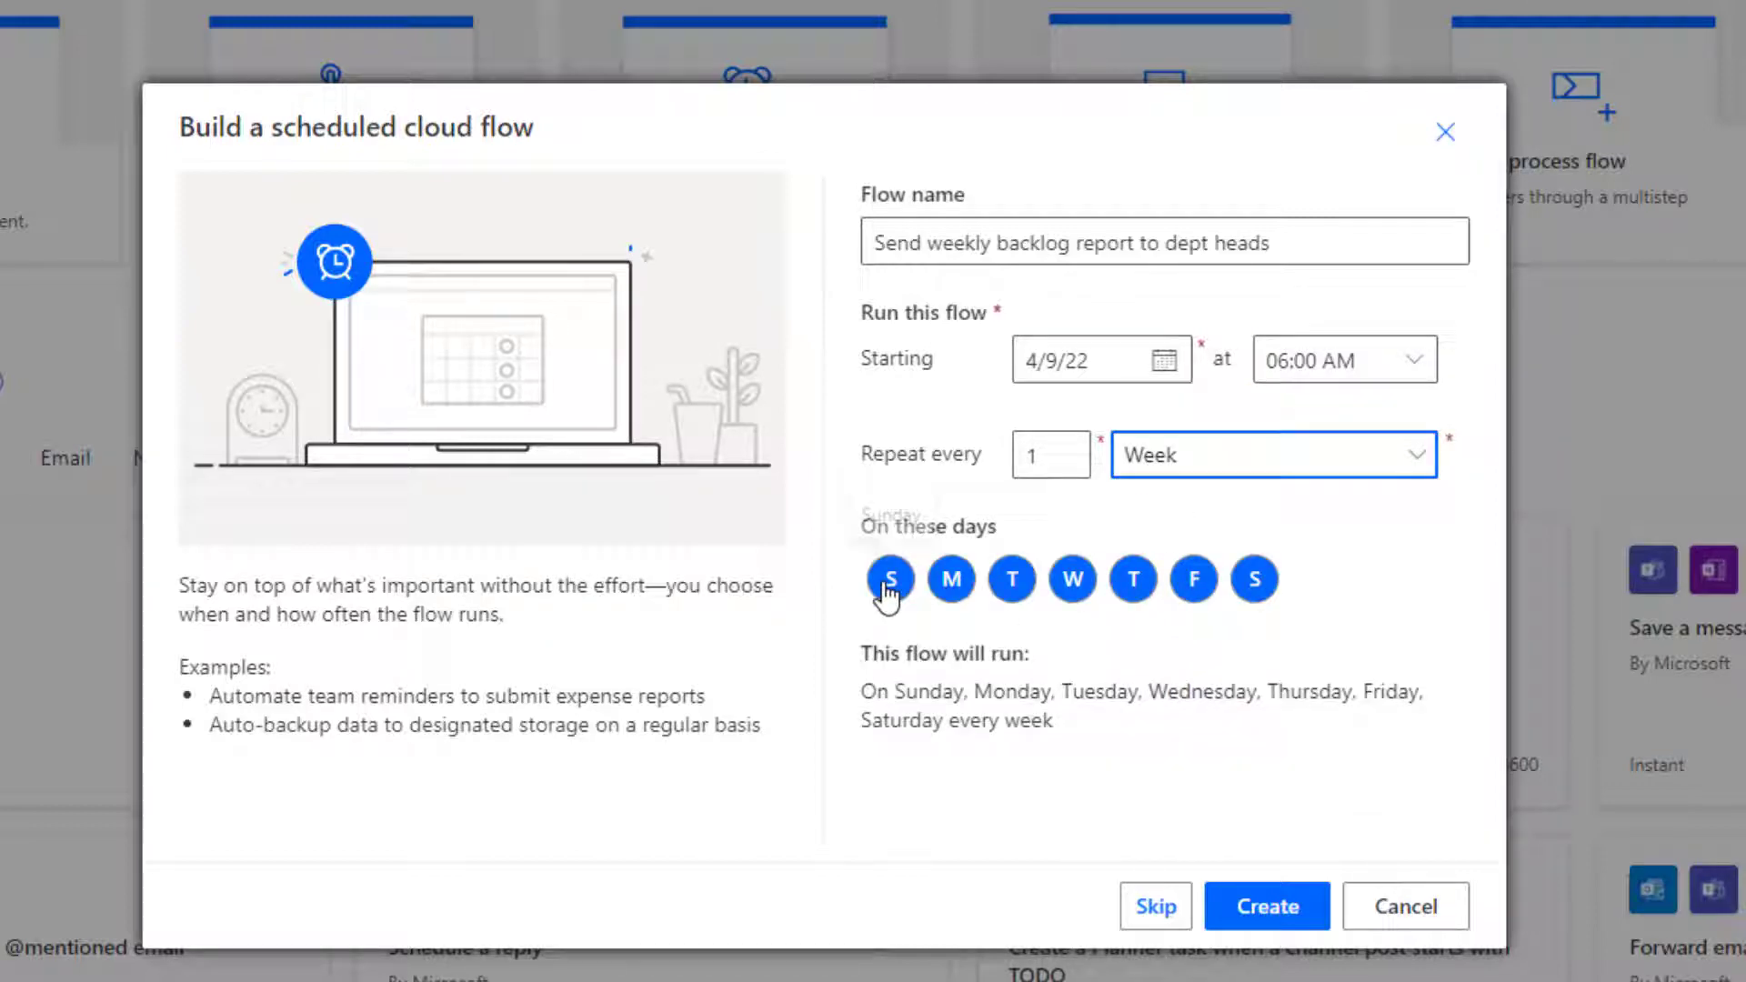
left_click(1009, 579)
left_click(1072, 582)
left_click(1133, 580)
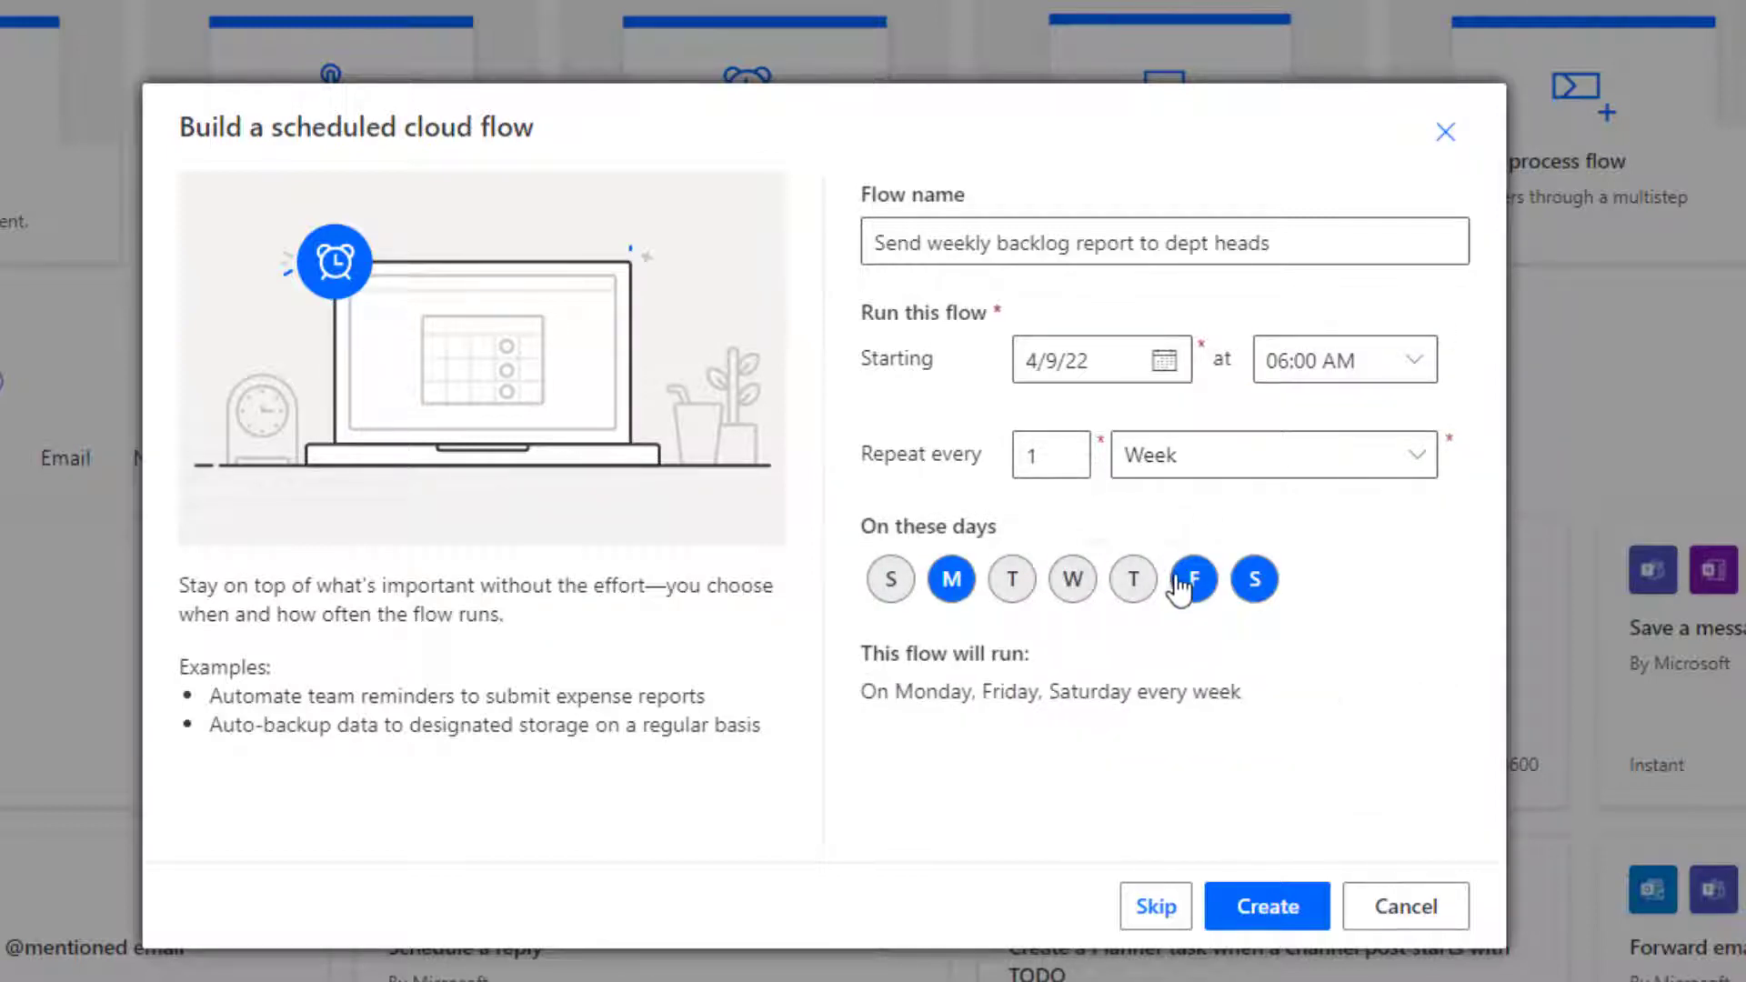
left_click(1194, 581)
left_click(1253, 578)
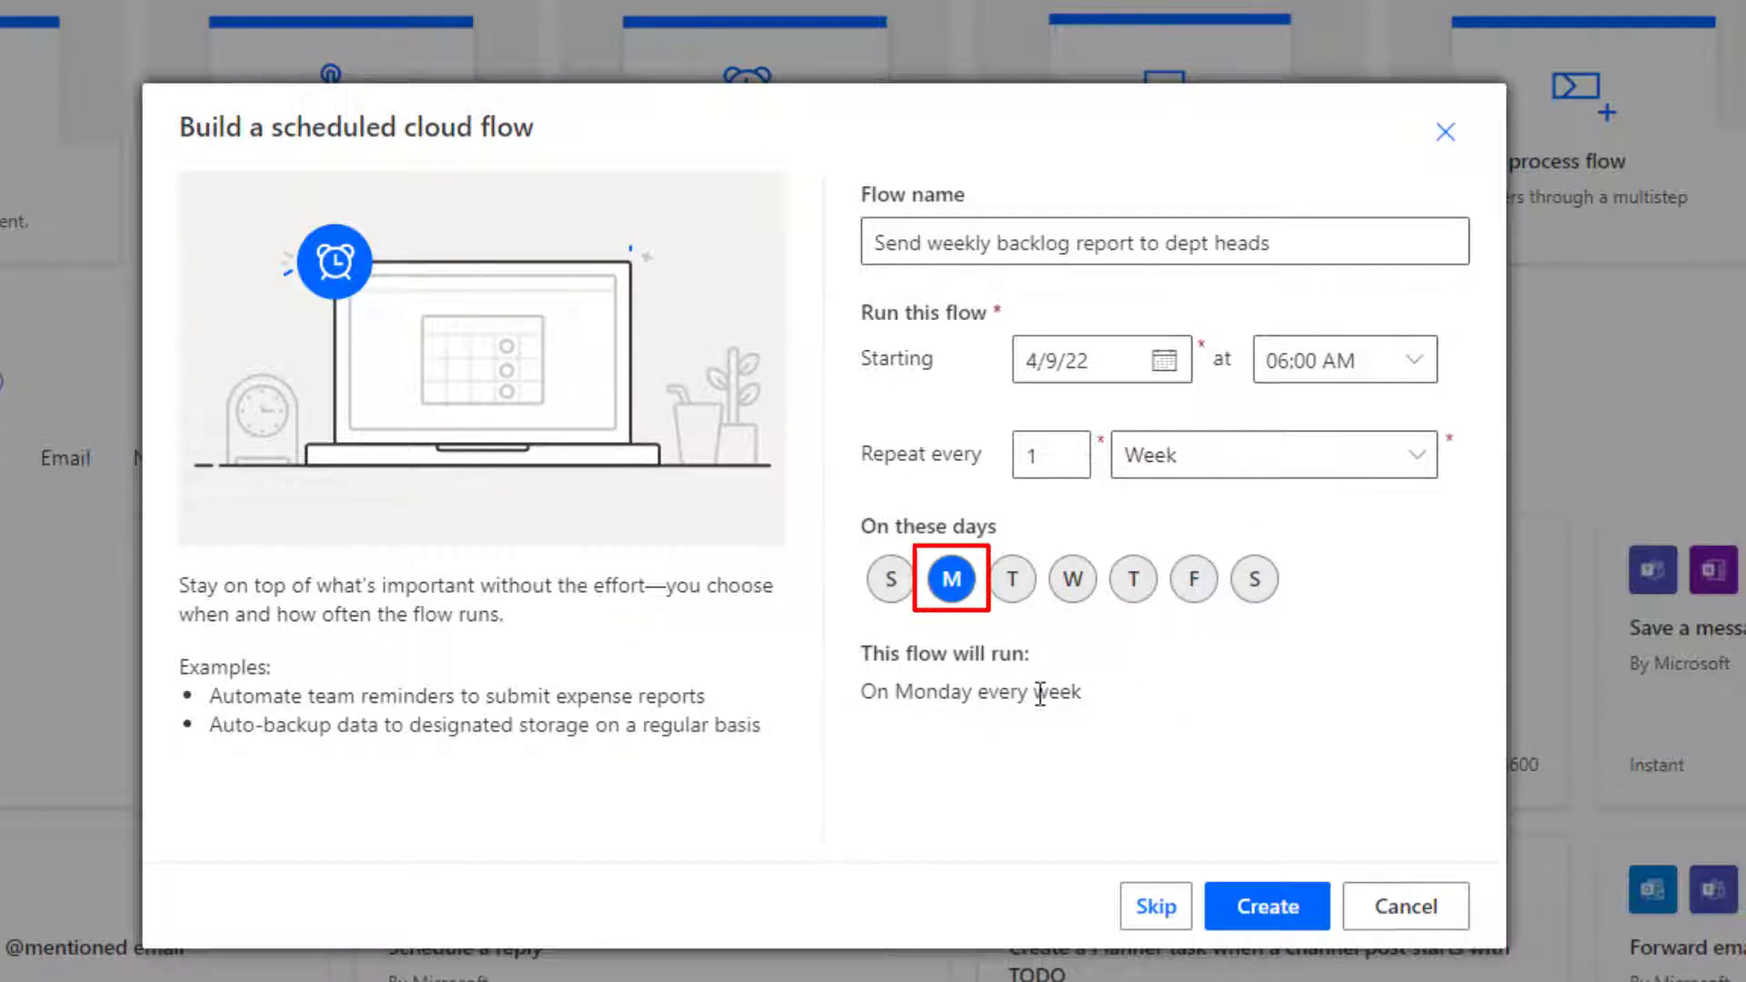
left_click(1268, 914)
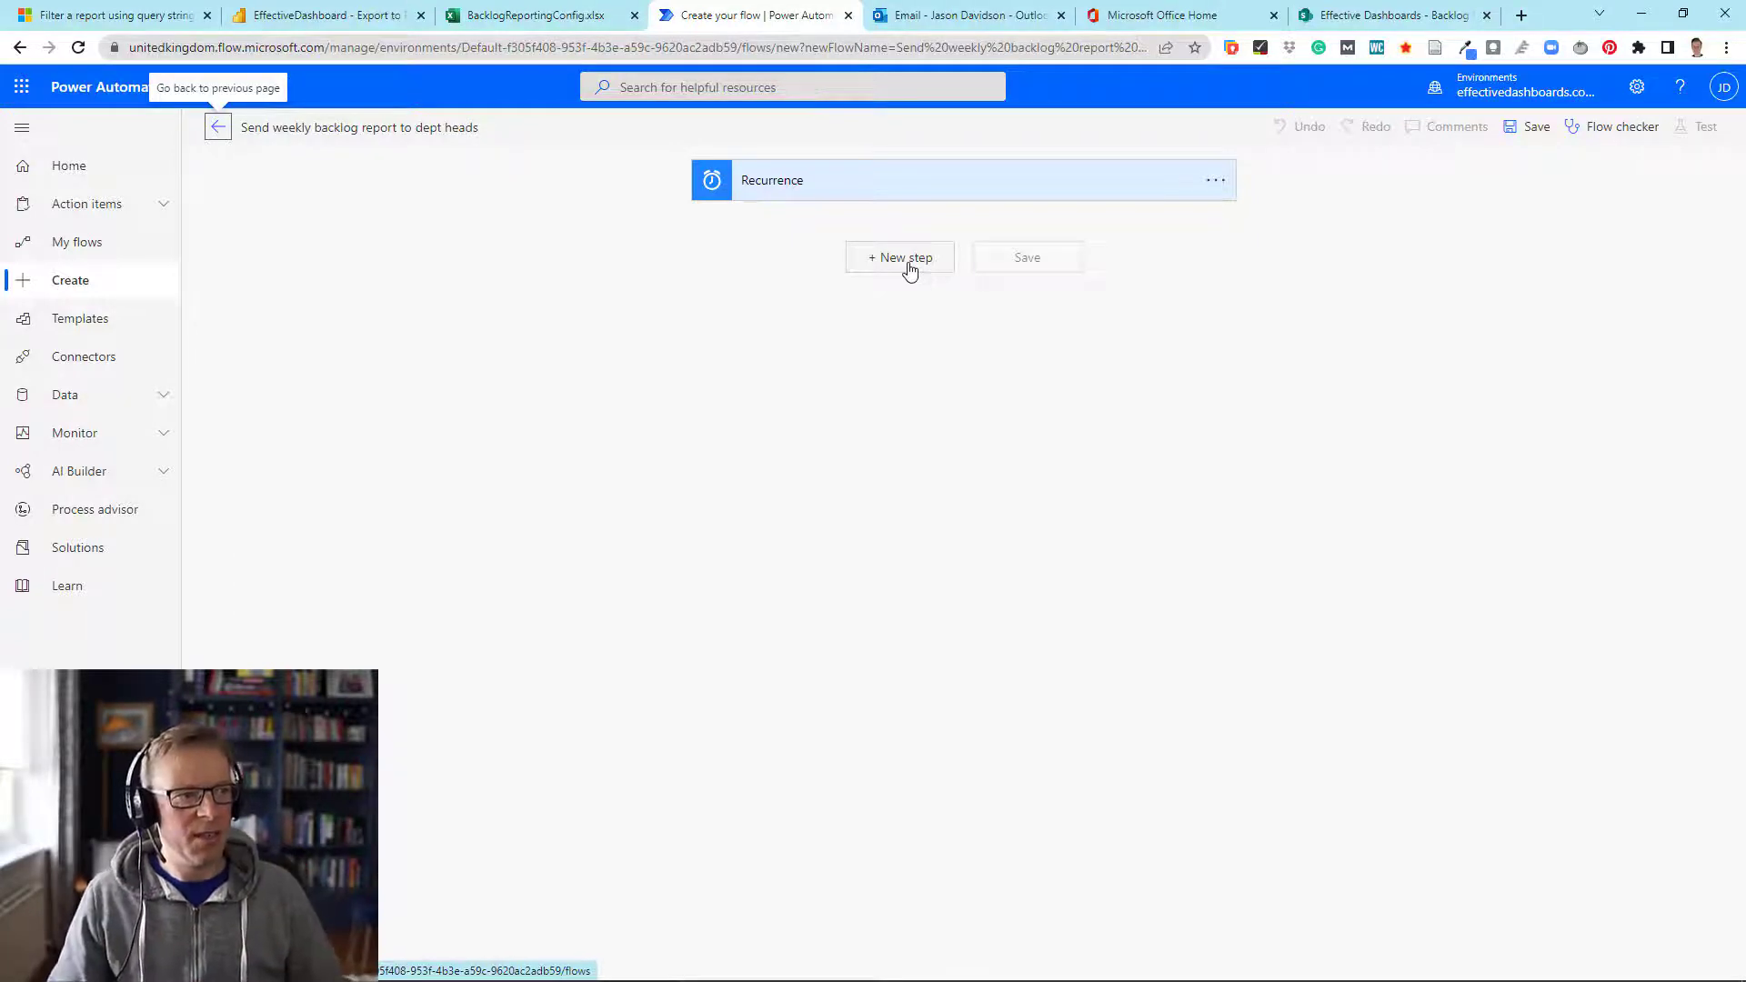
Add an Excel Online (Business) List rows present in a table action using the SharePoint Site - Effective Dashboards location and the Documents library
left_click(904, 259)
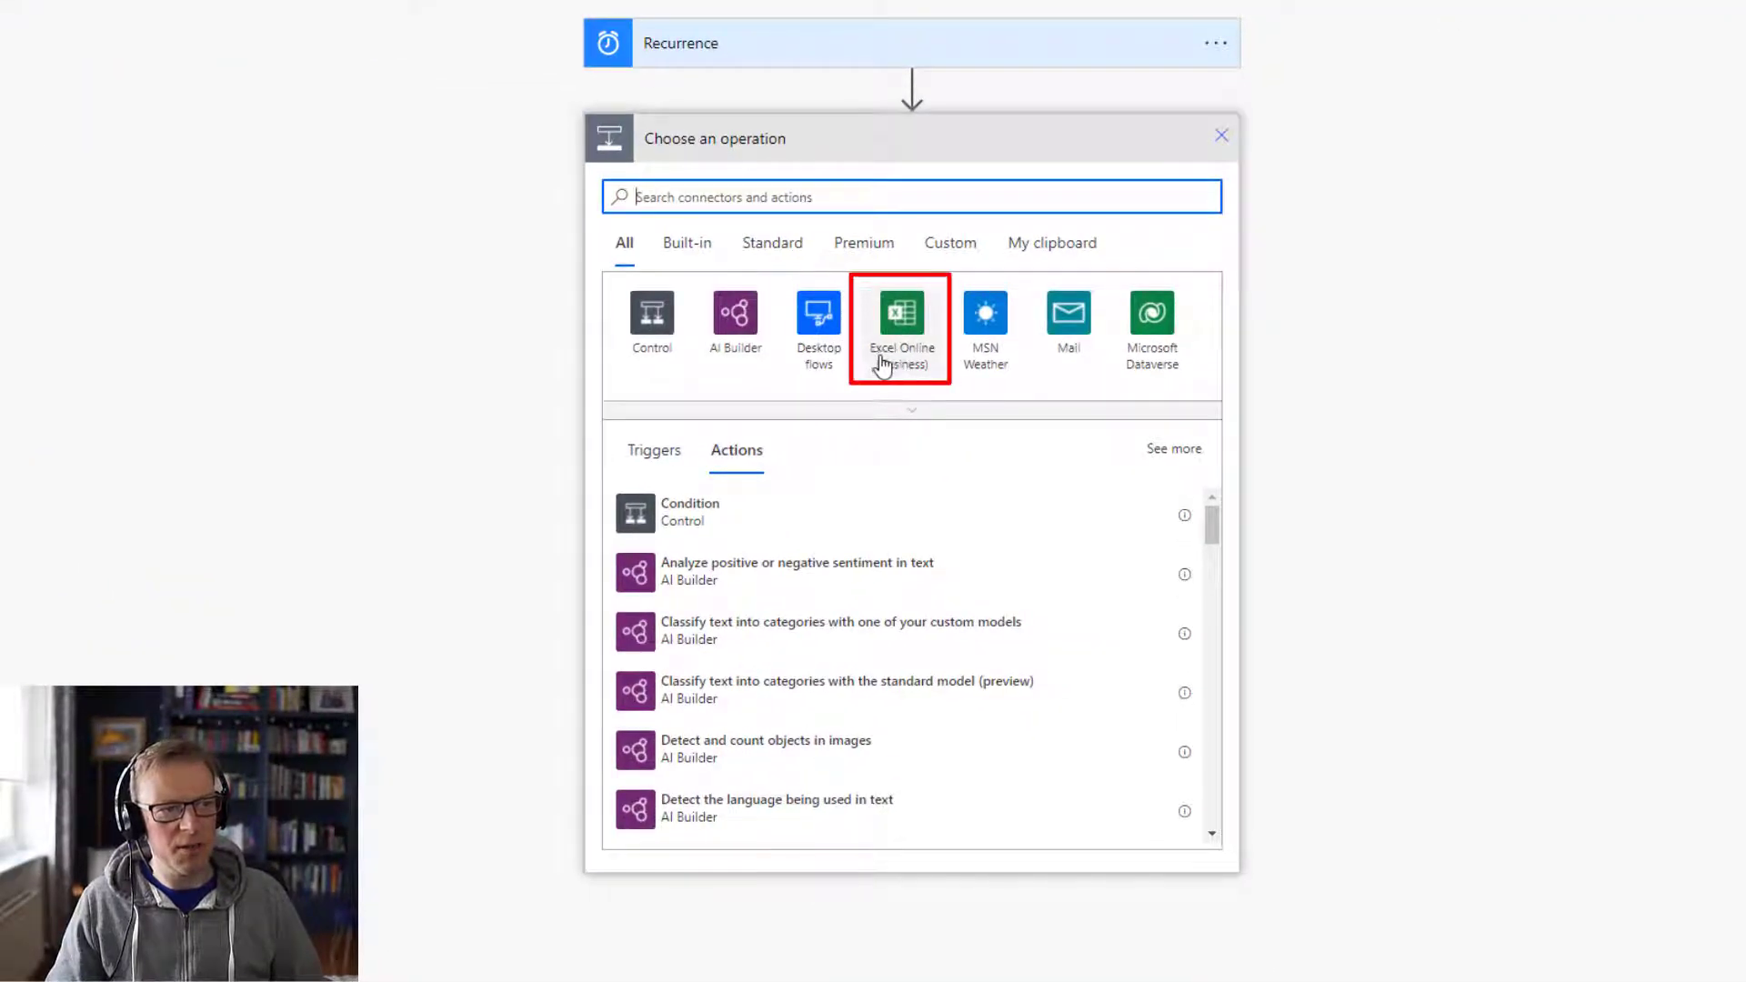
left_click(905, 361)
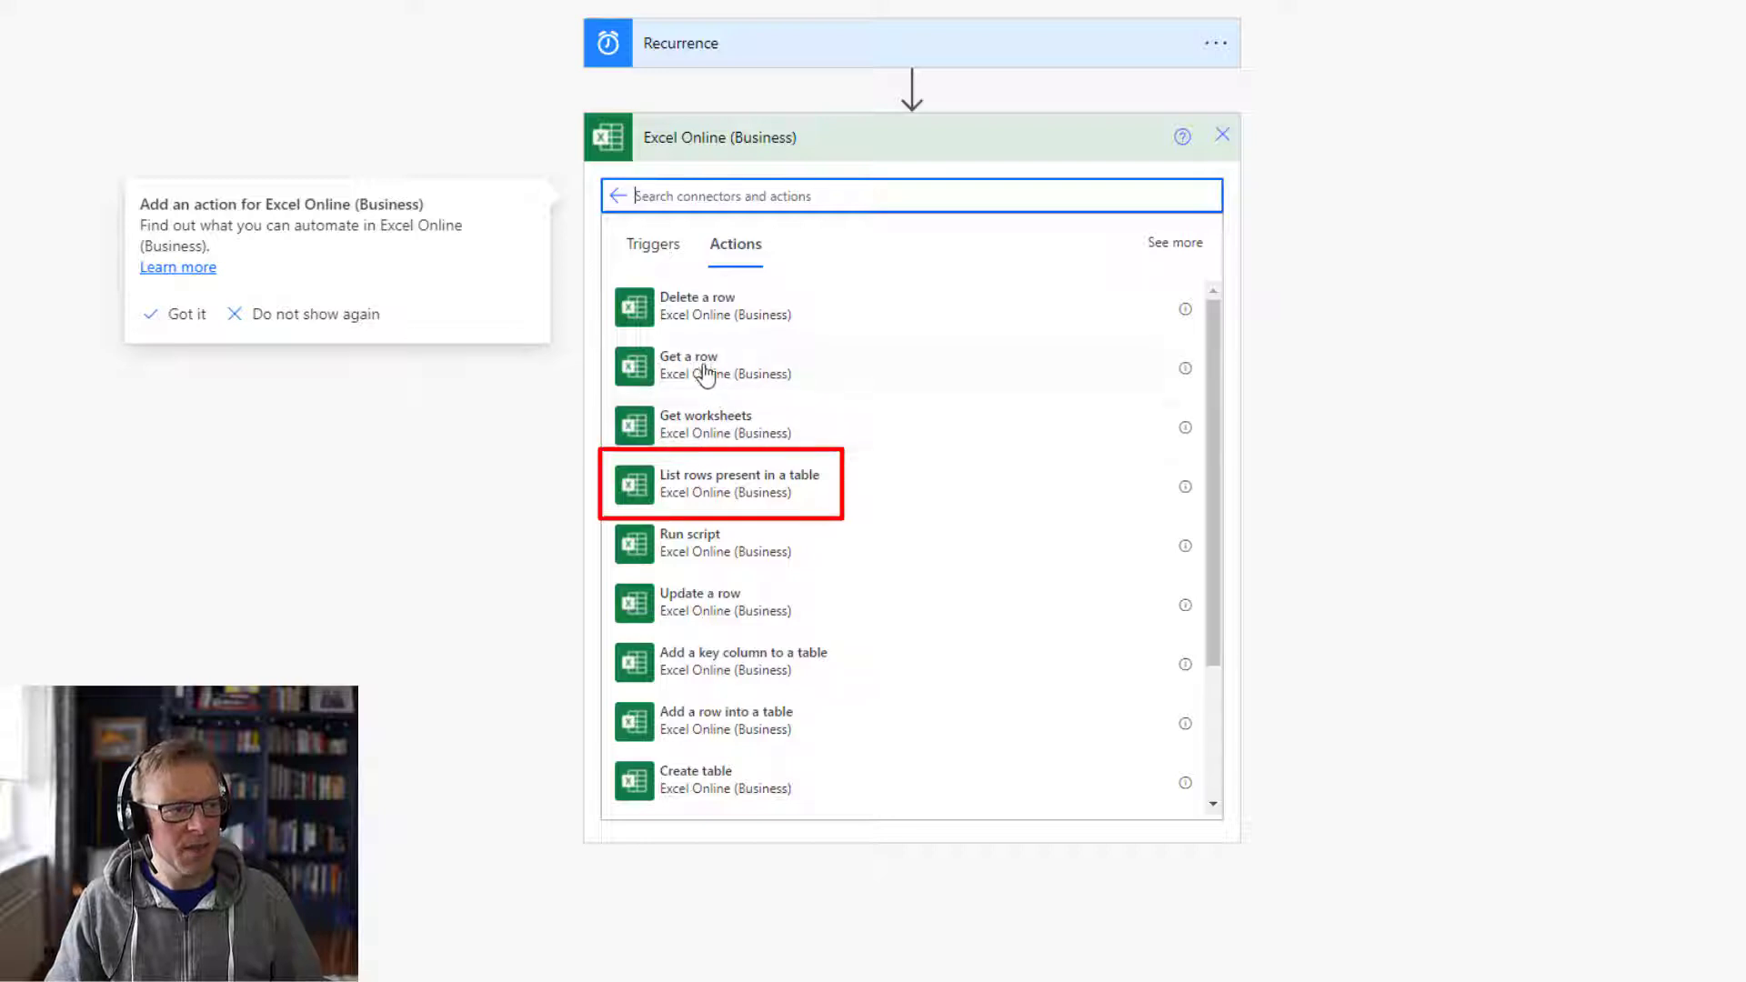
left_click(724, 493)
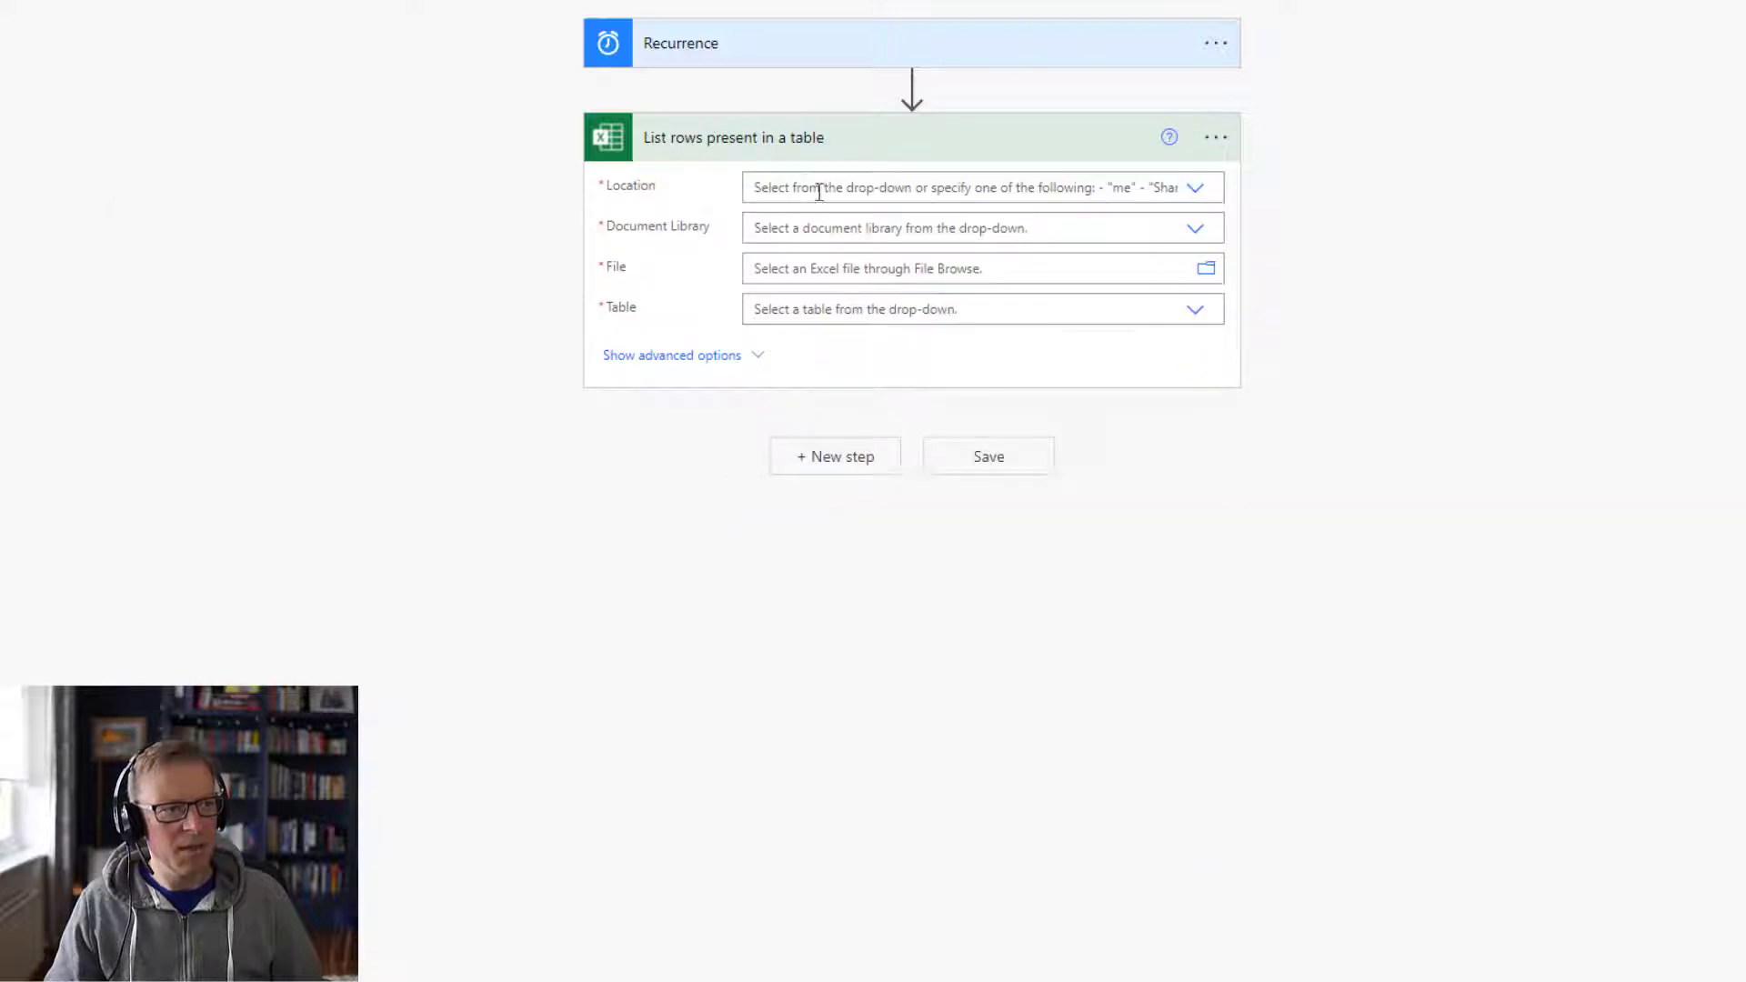
left_click(1195, 192)
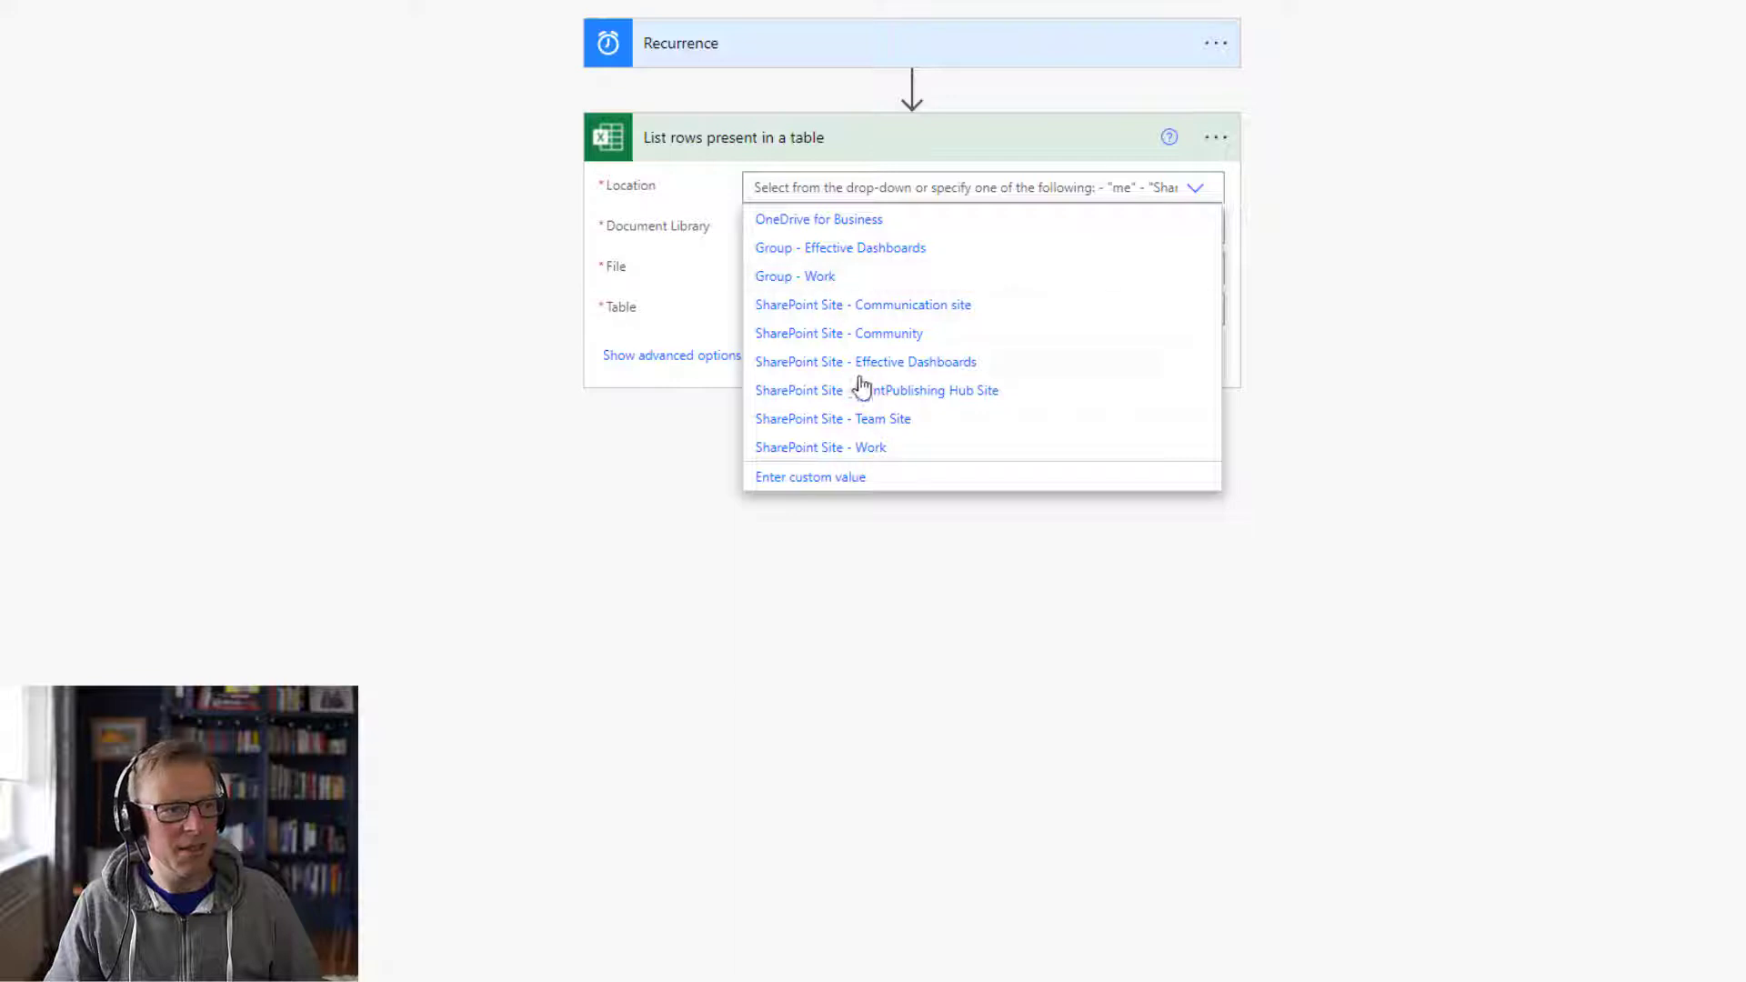
left_click(871, 364)
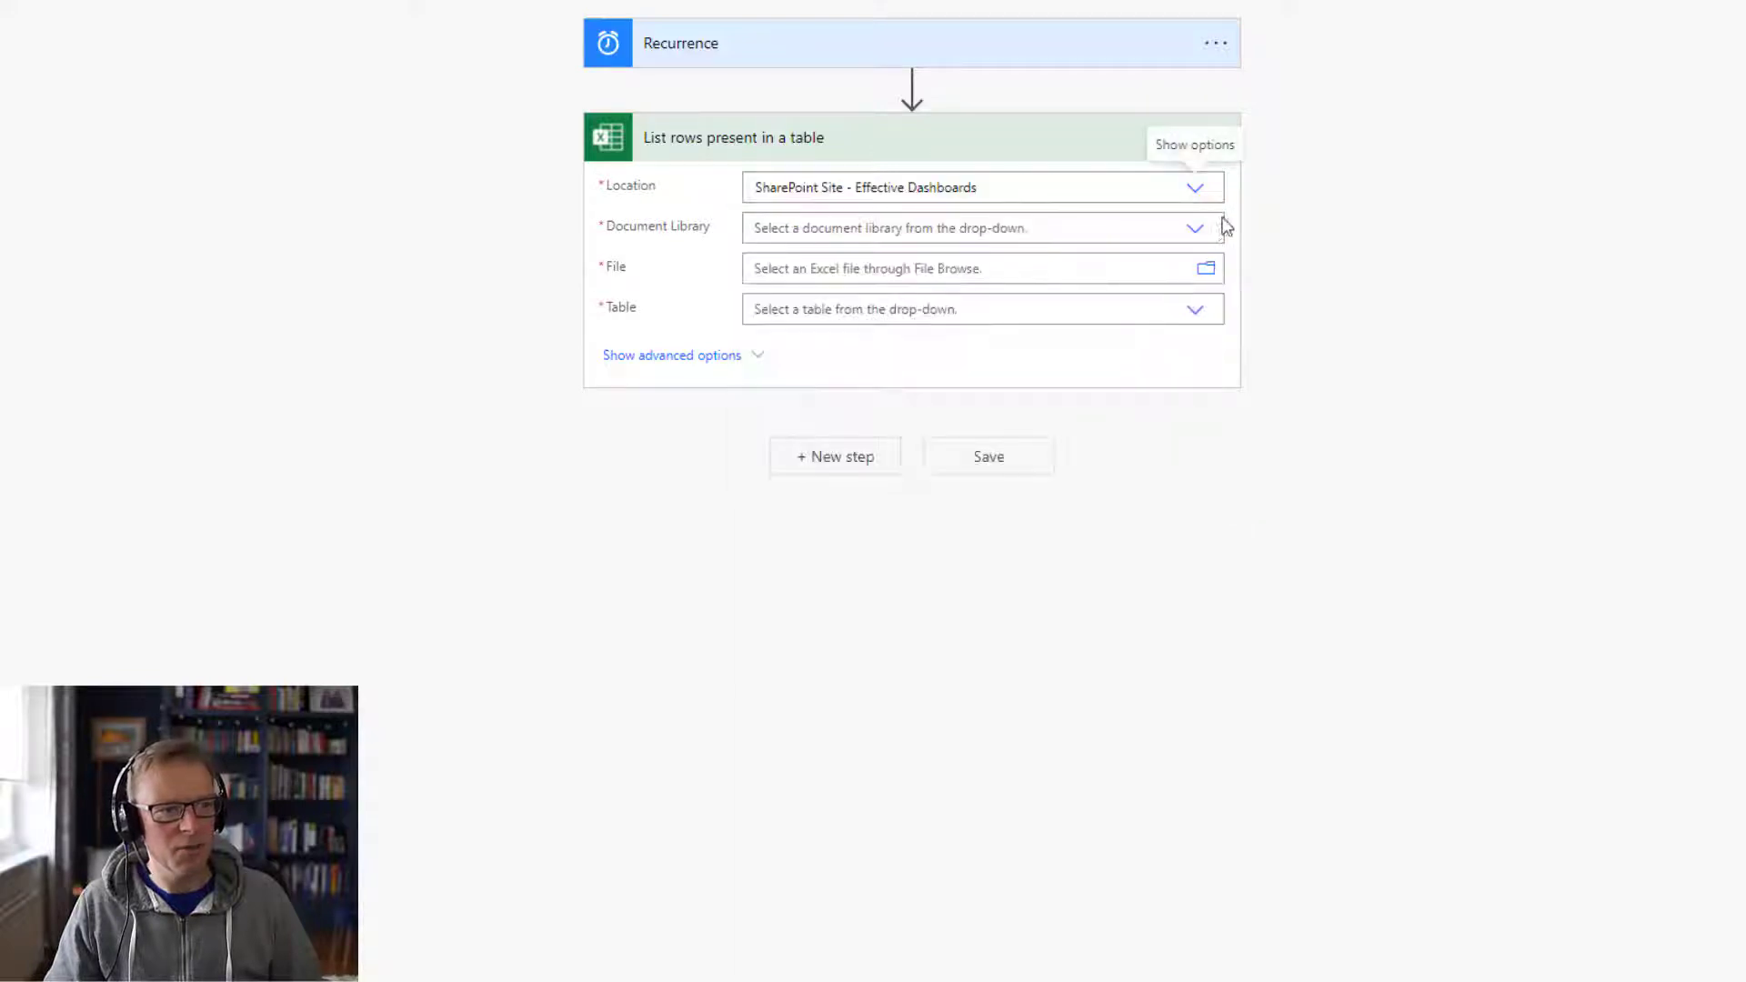
left_click(1196, 231)
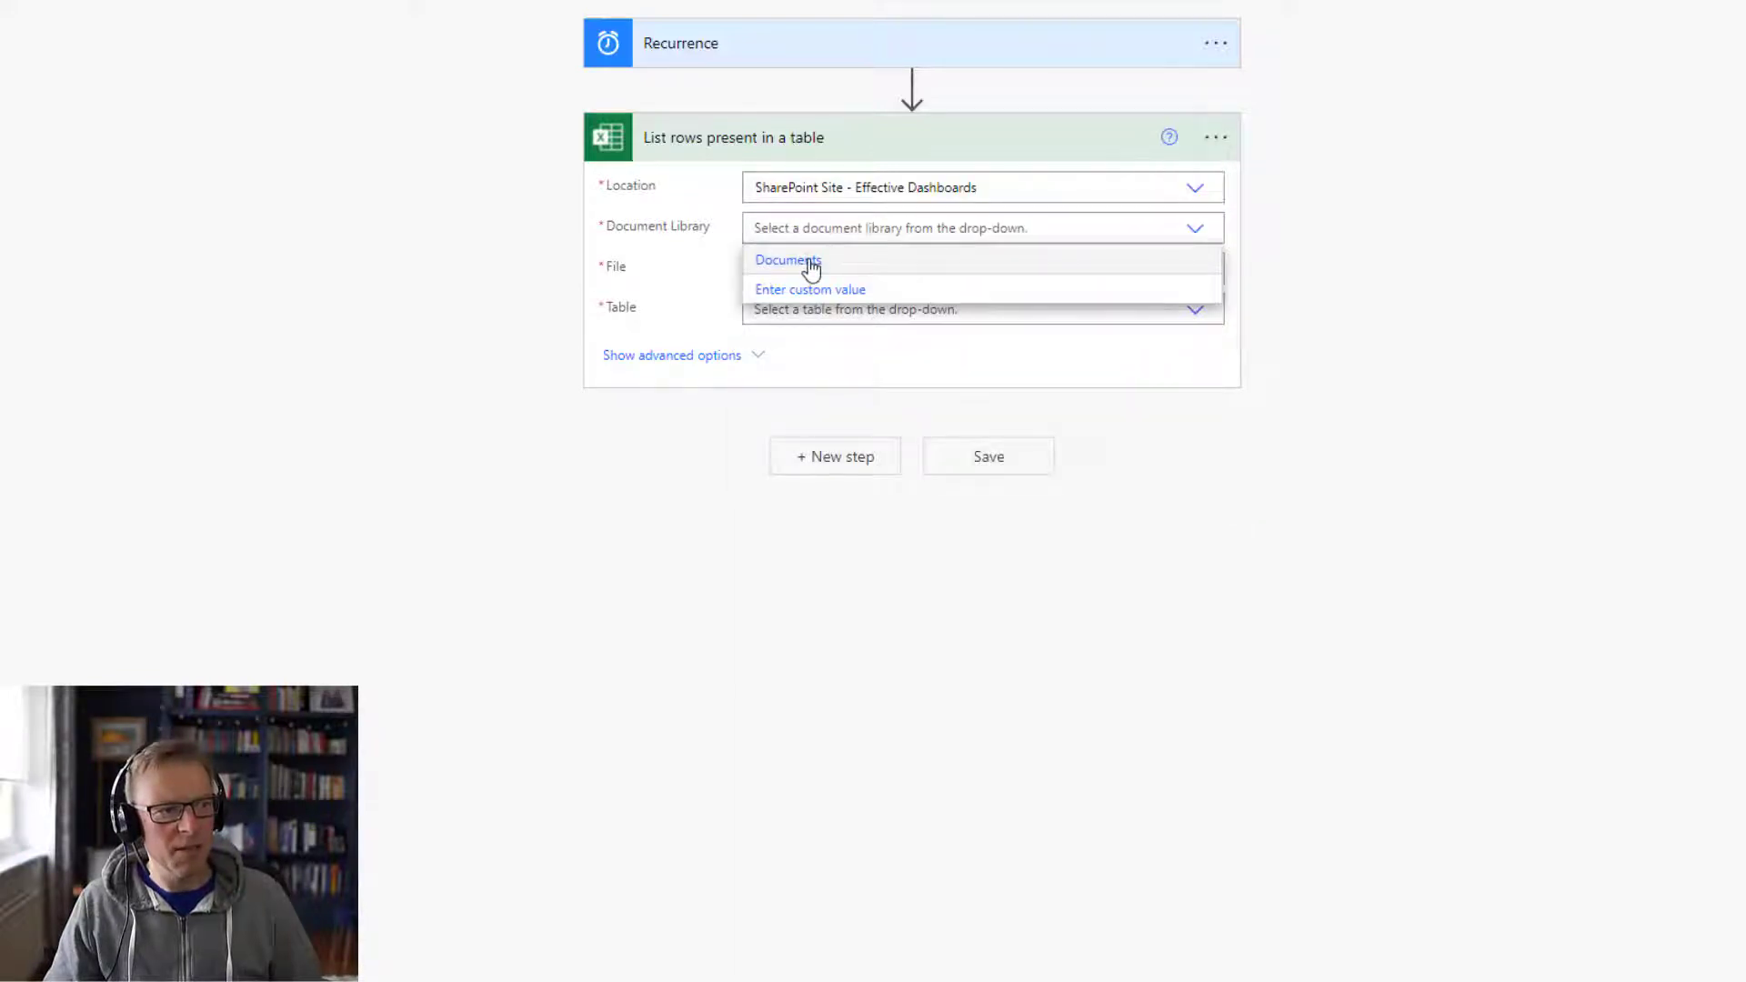
left_click(812, 262)
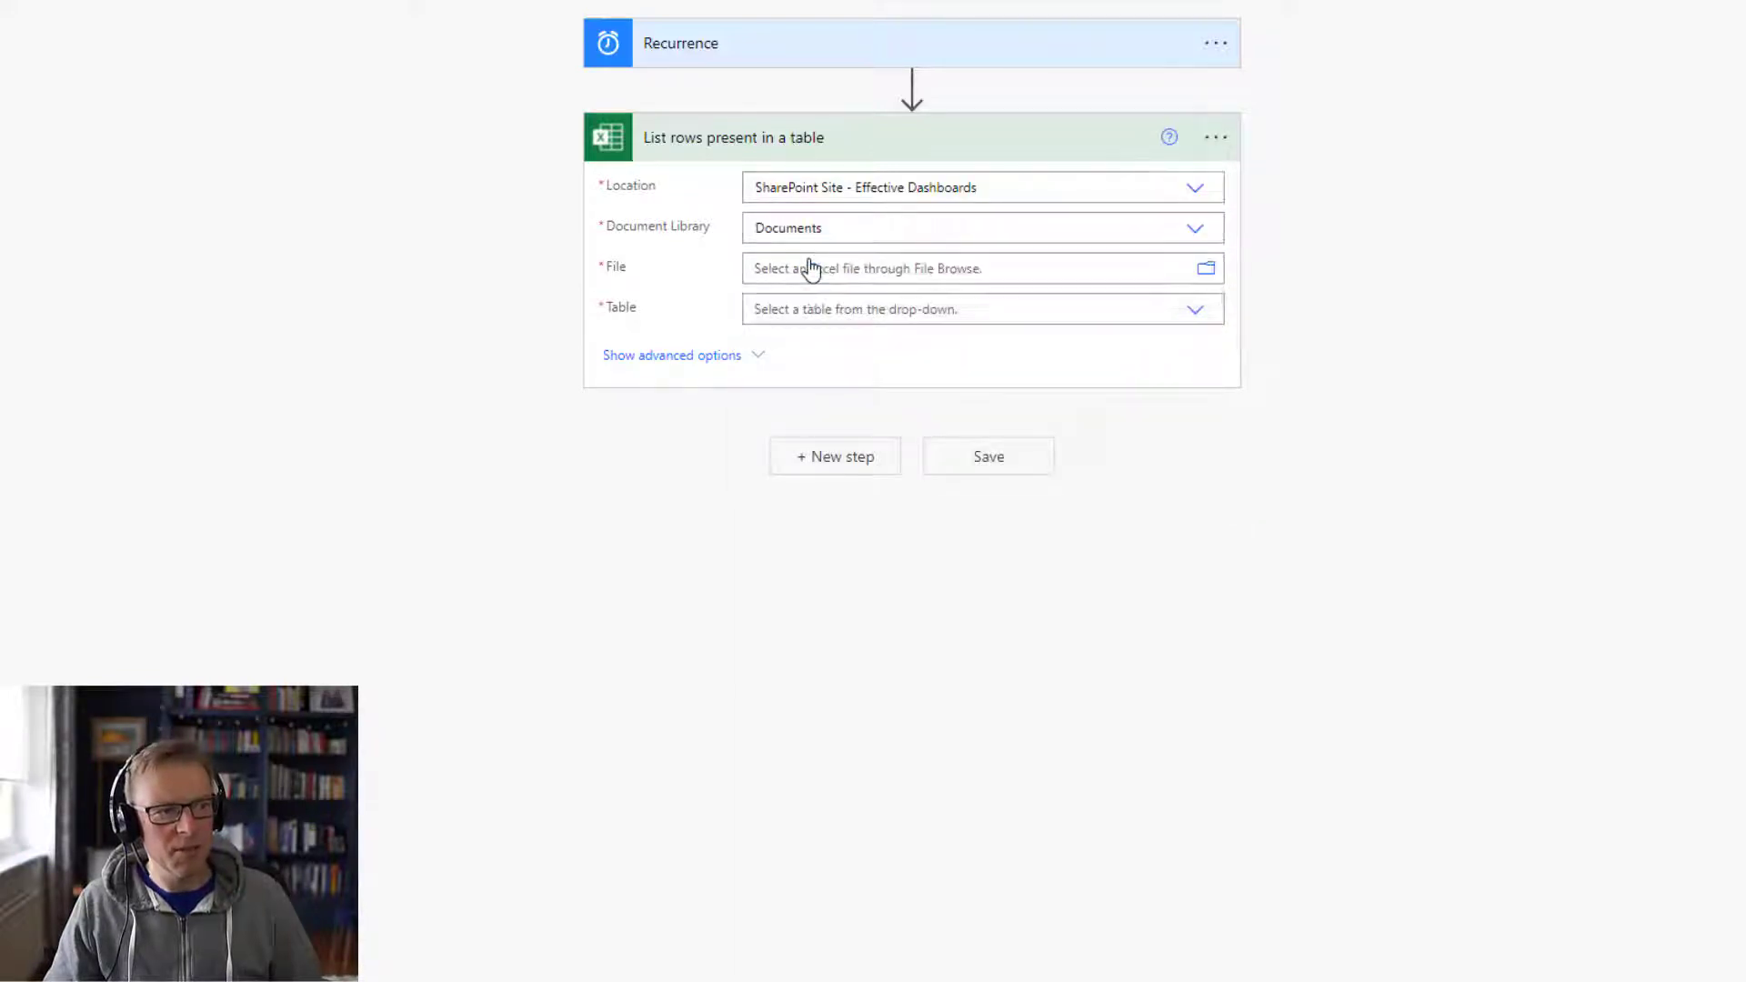
Choose BacklogReportingConfig.xlsx from the Reports/Backlog Reports folder as the action's source file
left_click(1206, 270)
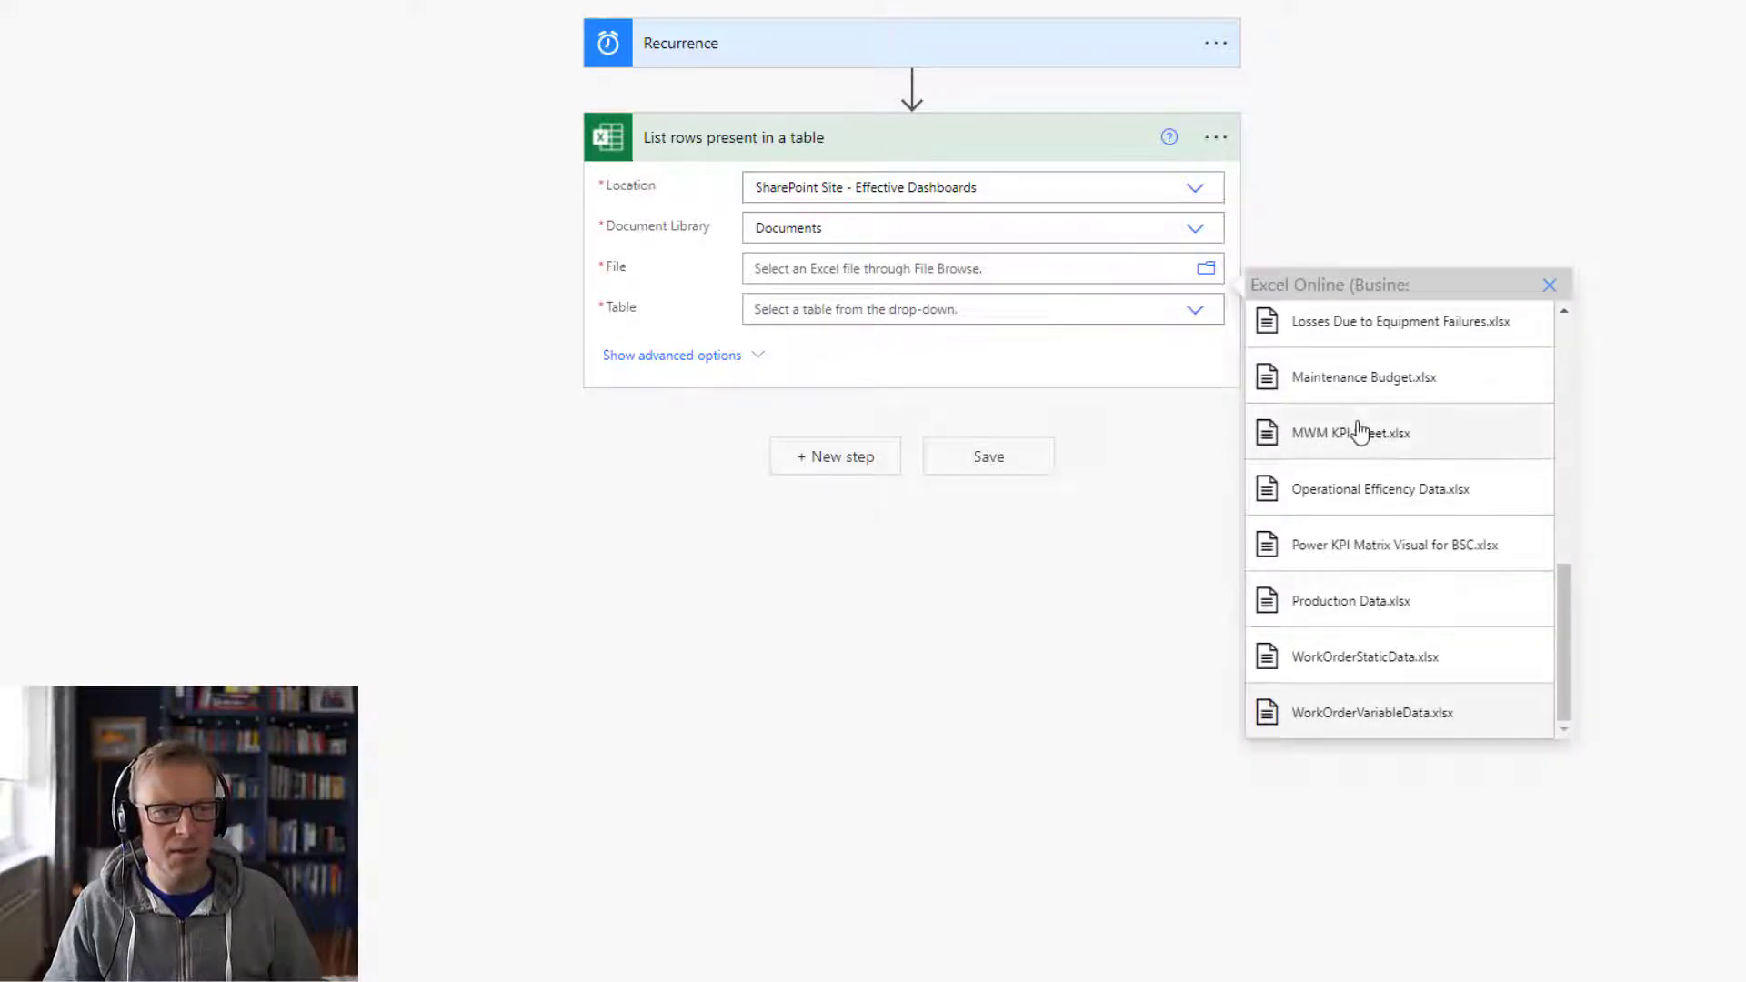
scroll(1337, 427, "up", 10)
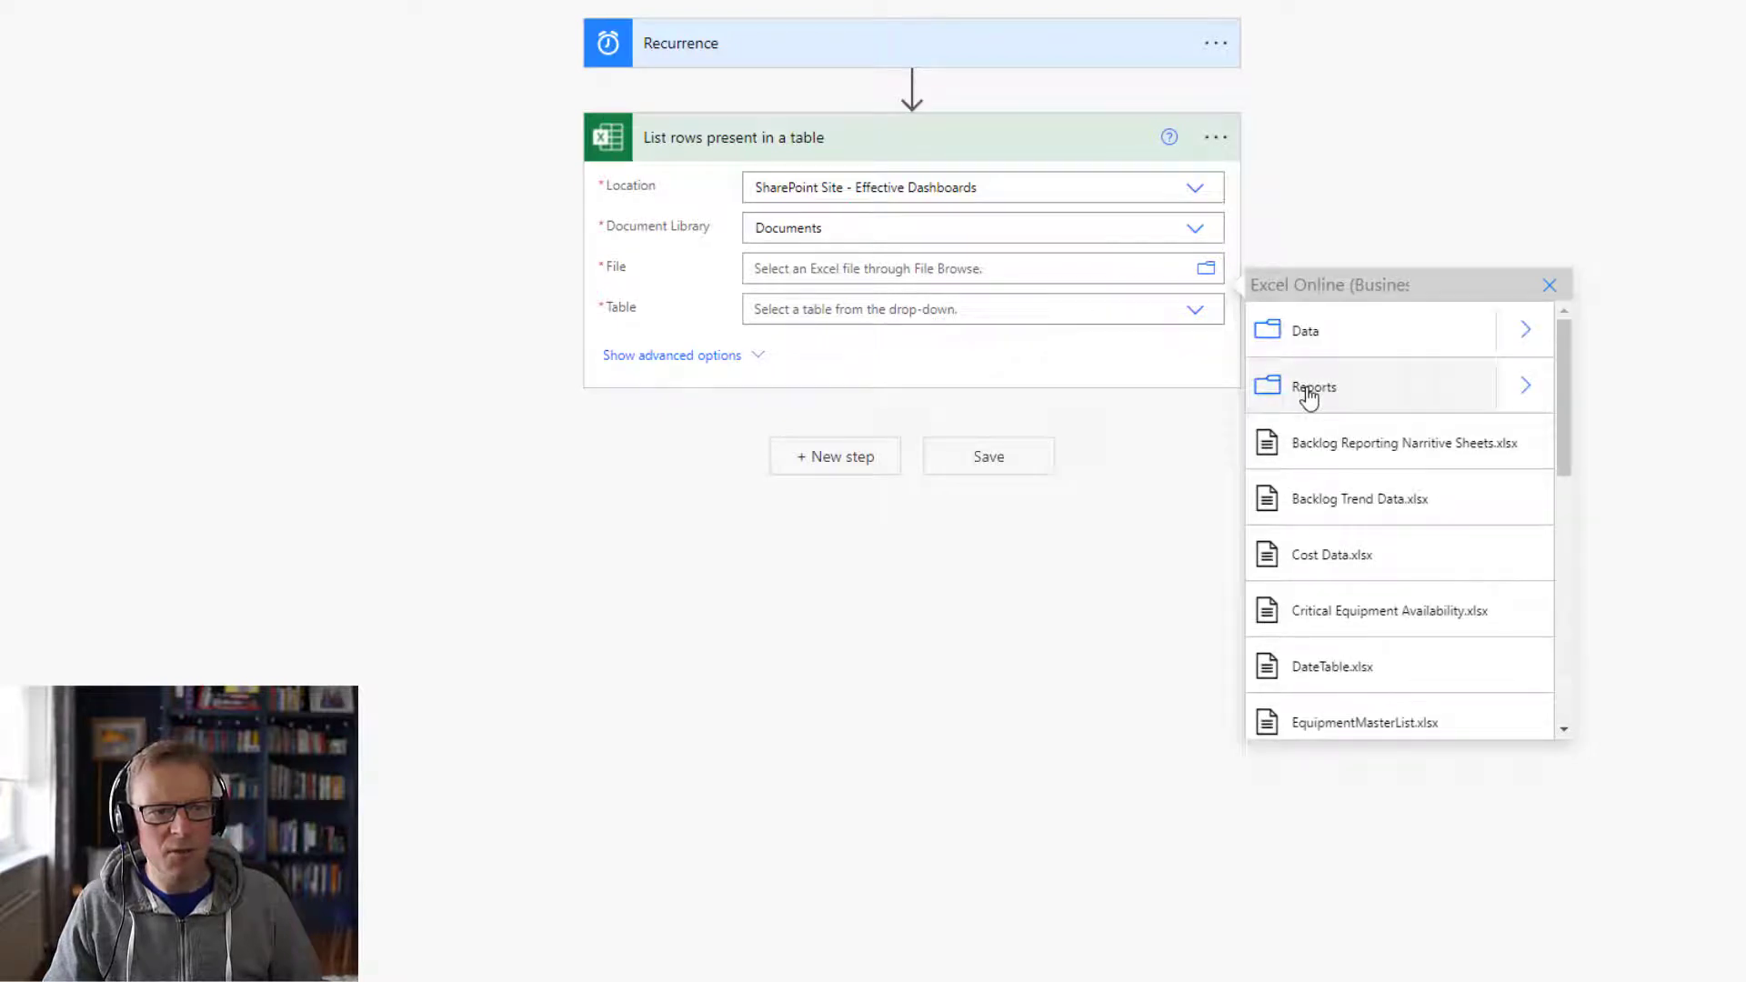
left_click(1523, 388)
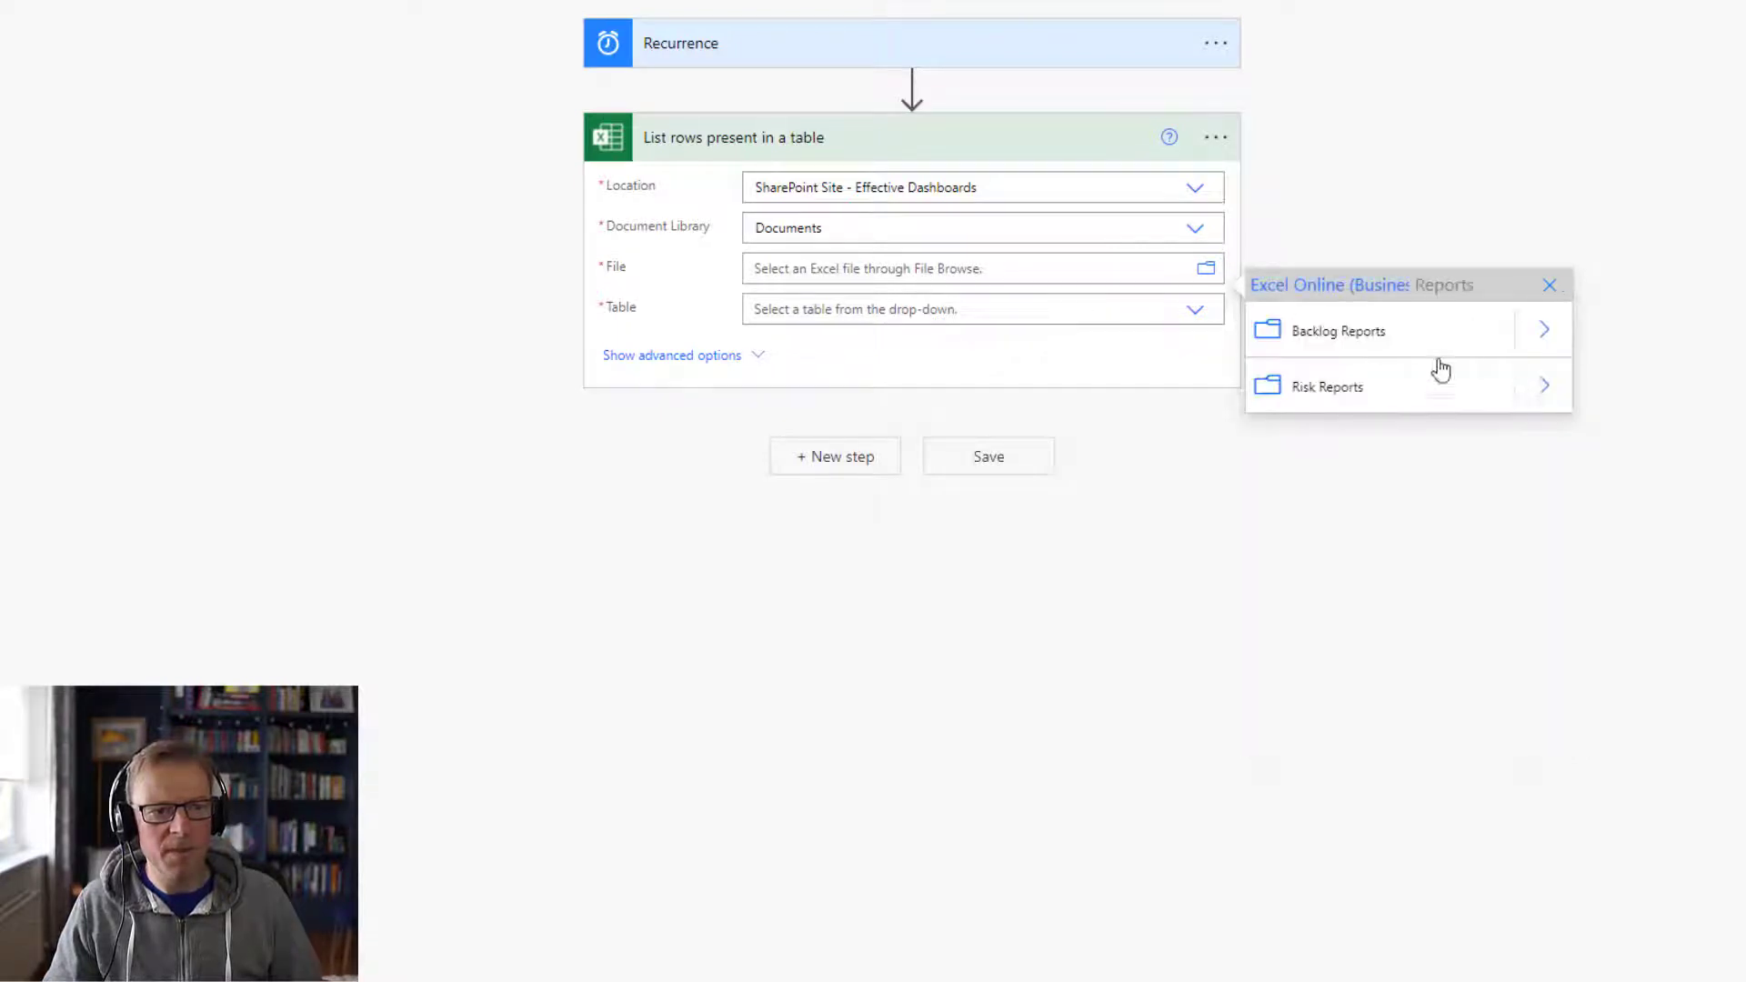
left_click(1544, 330)
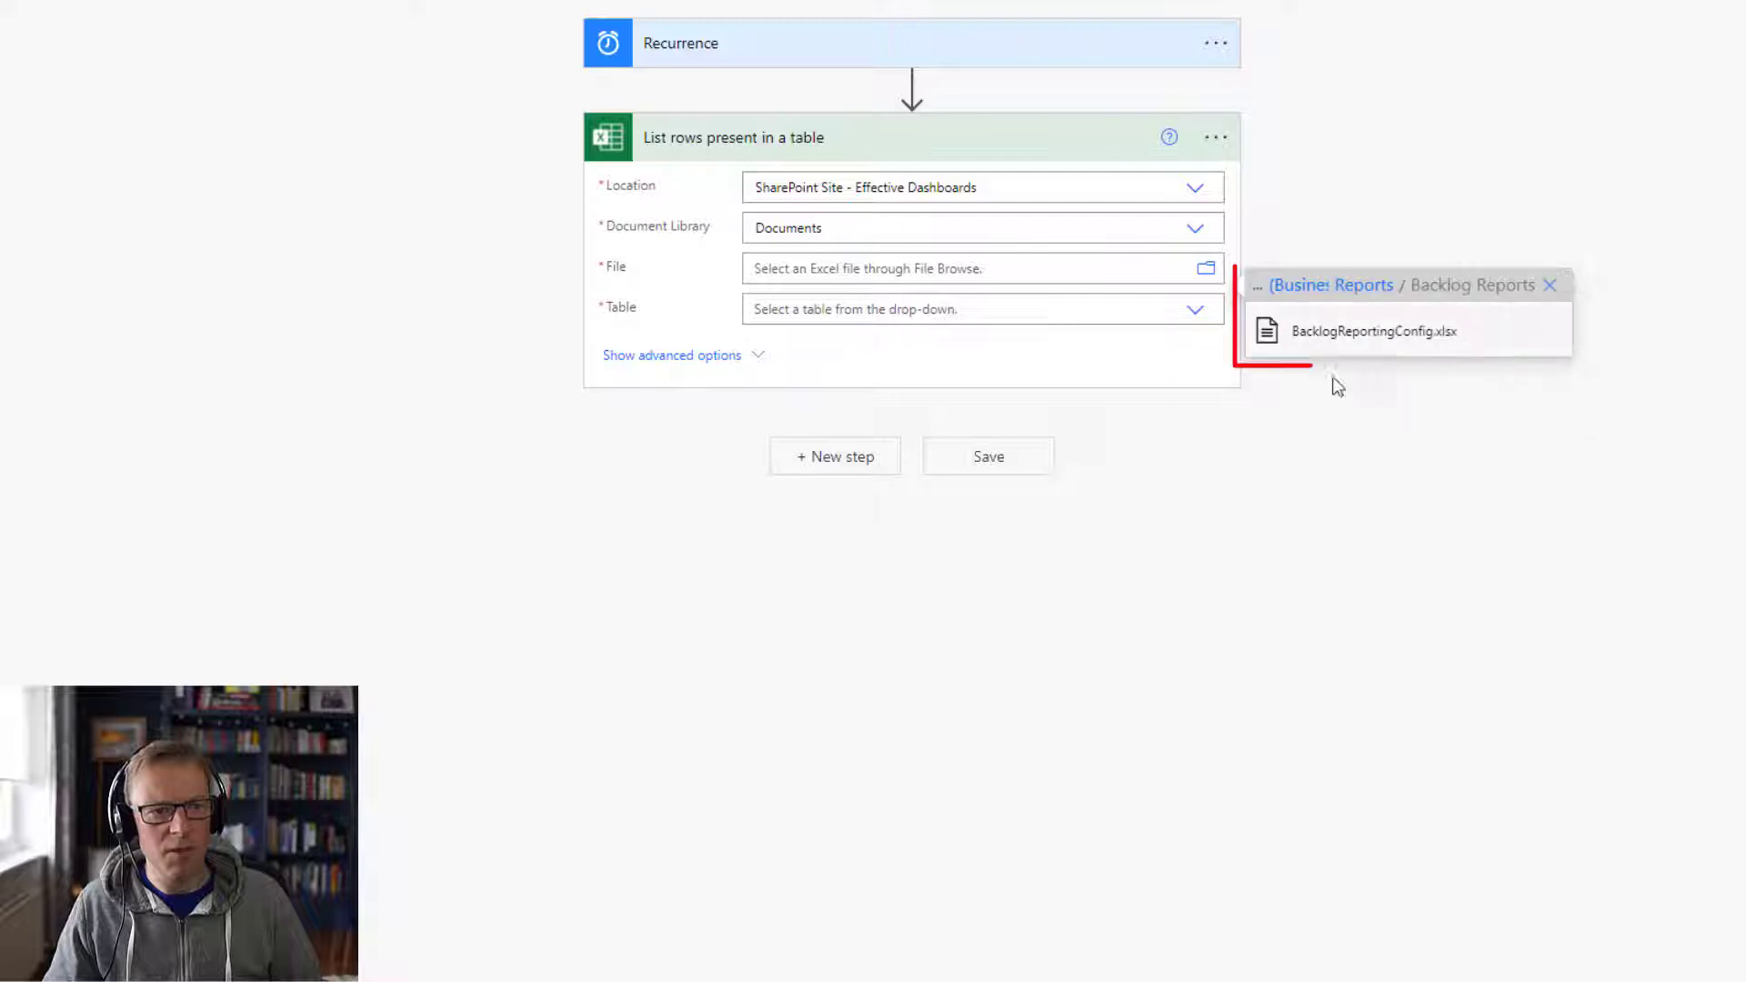
left_click(1417, 343)
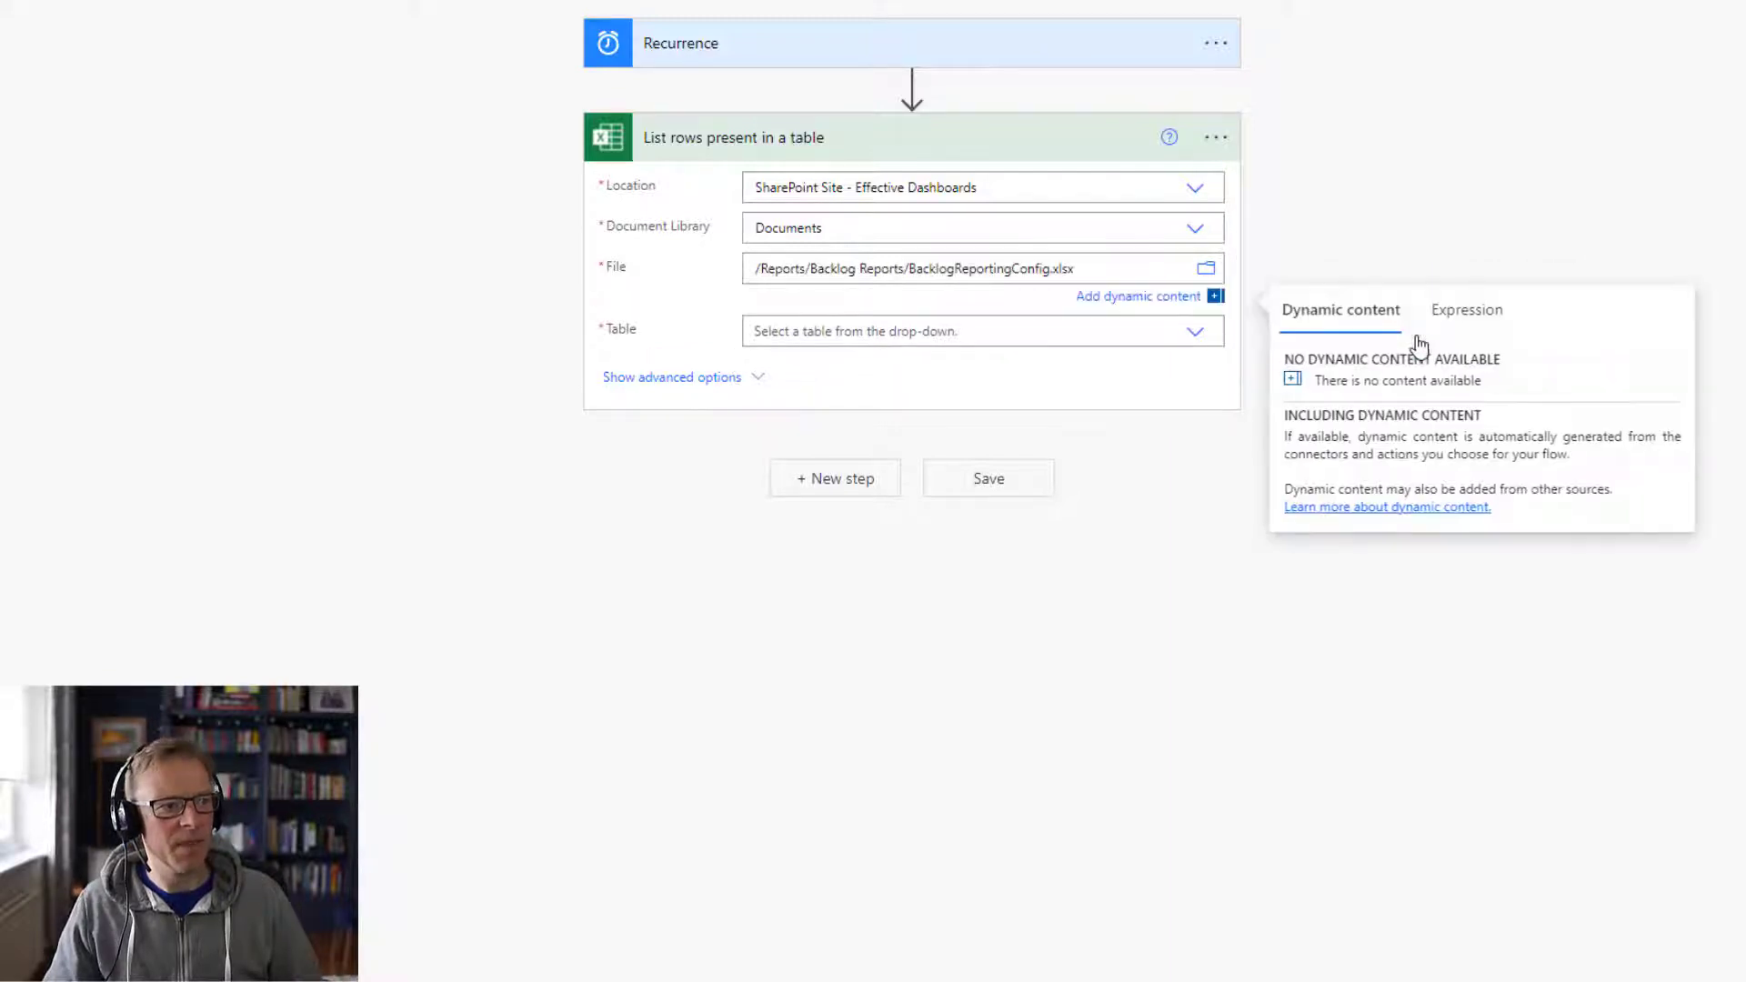
Switch to the BacklogReportingConfig workbook in Excel and examine the columns of its department e-mail table and its output table
left_click(1198, 336)
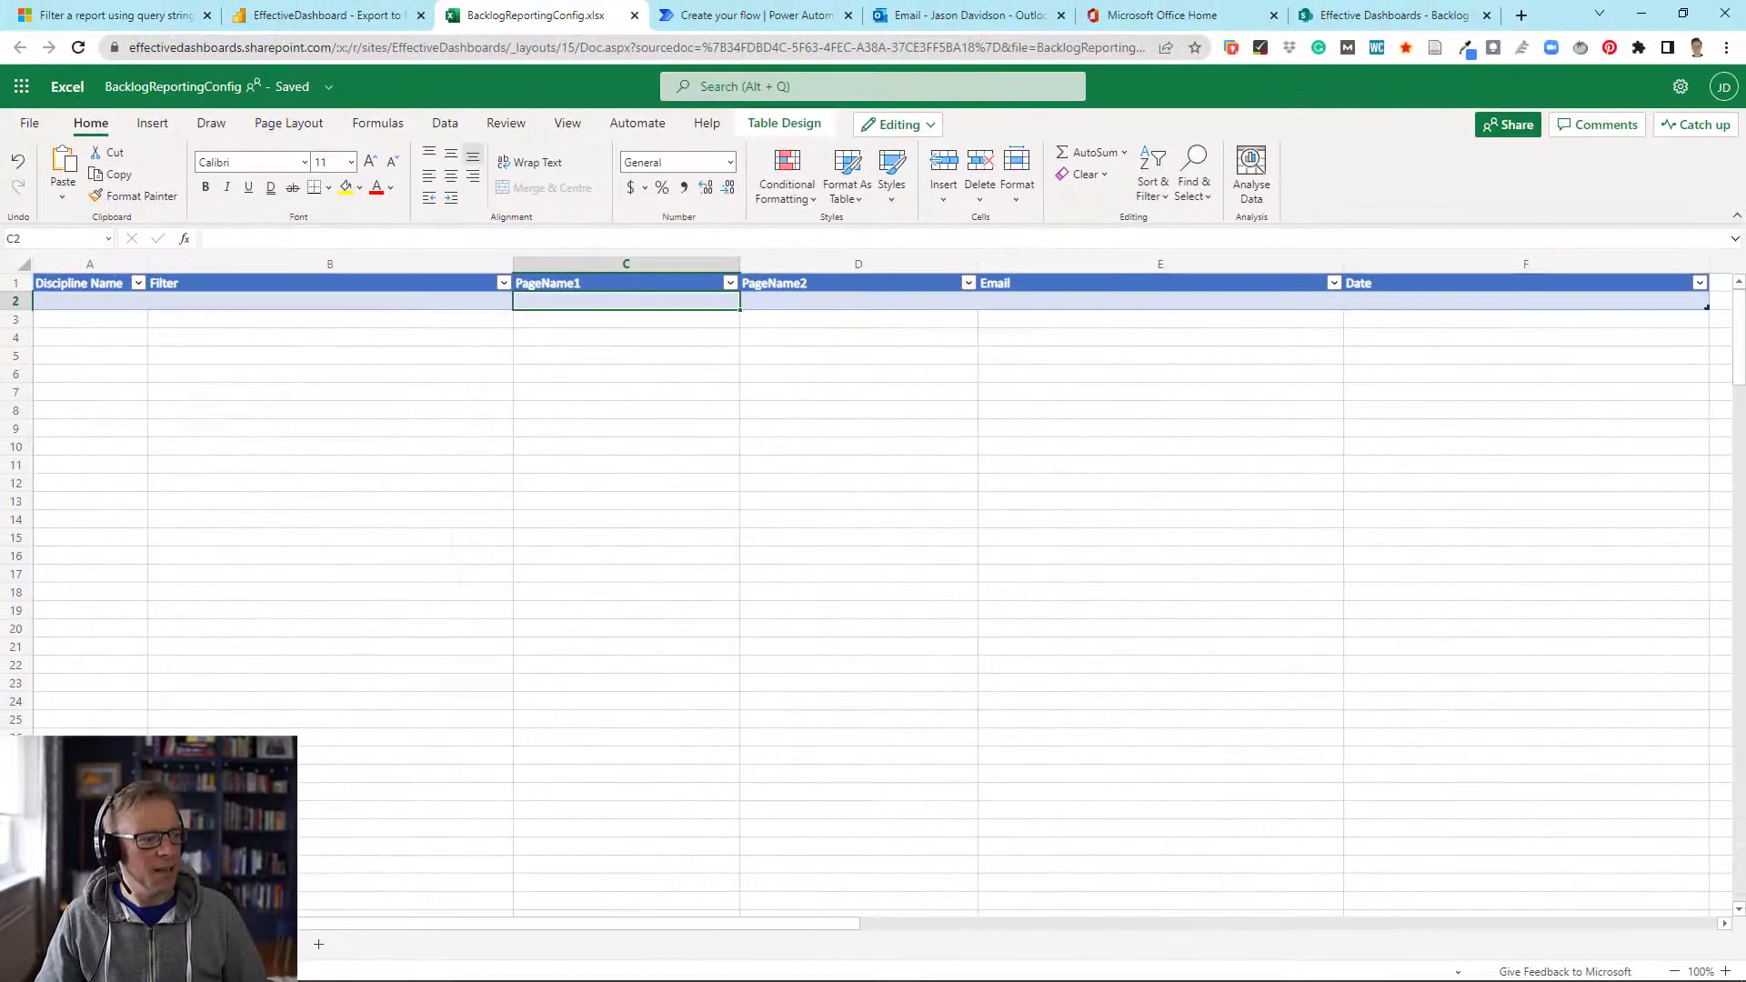
left_click(178, 282)
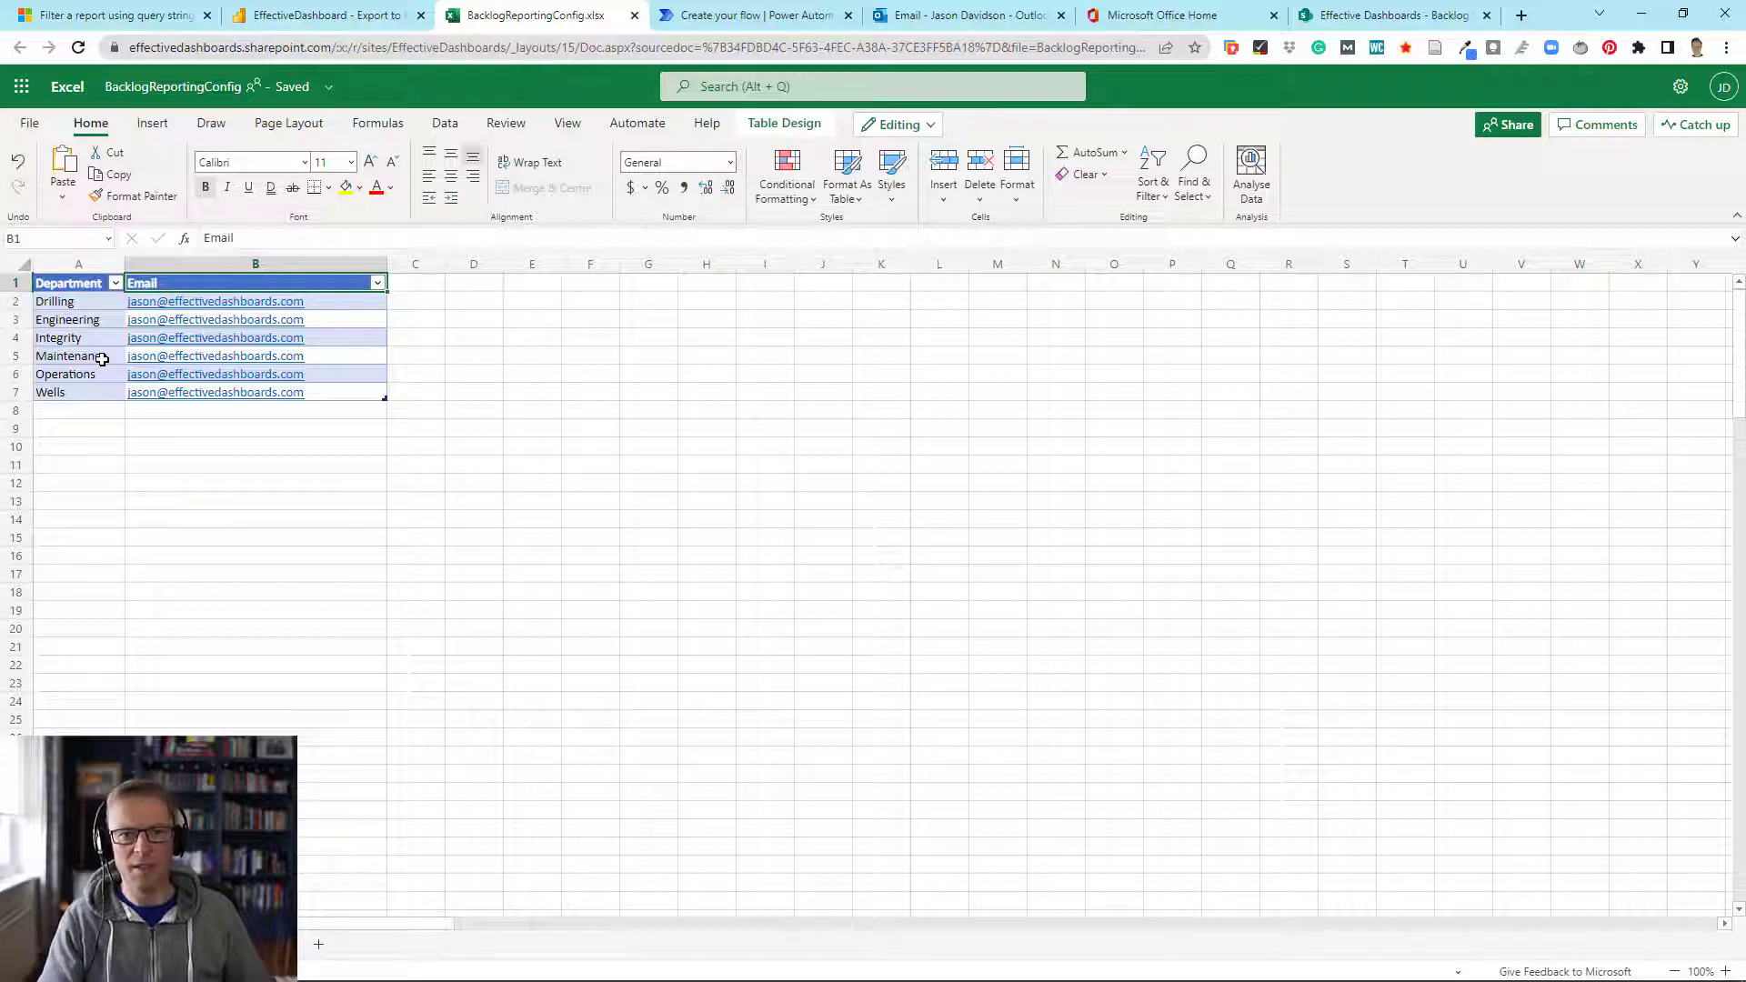
left_click(263, 945)
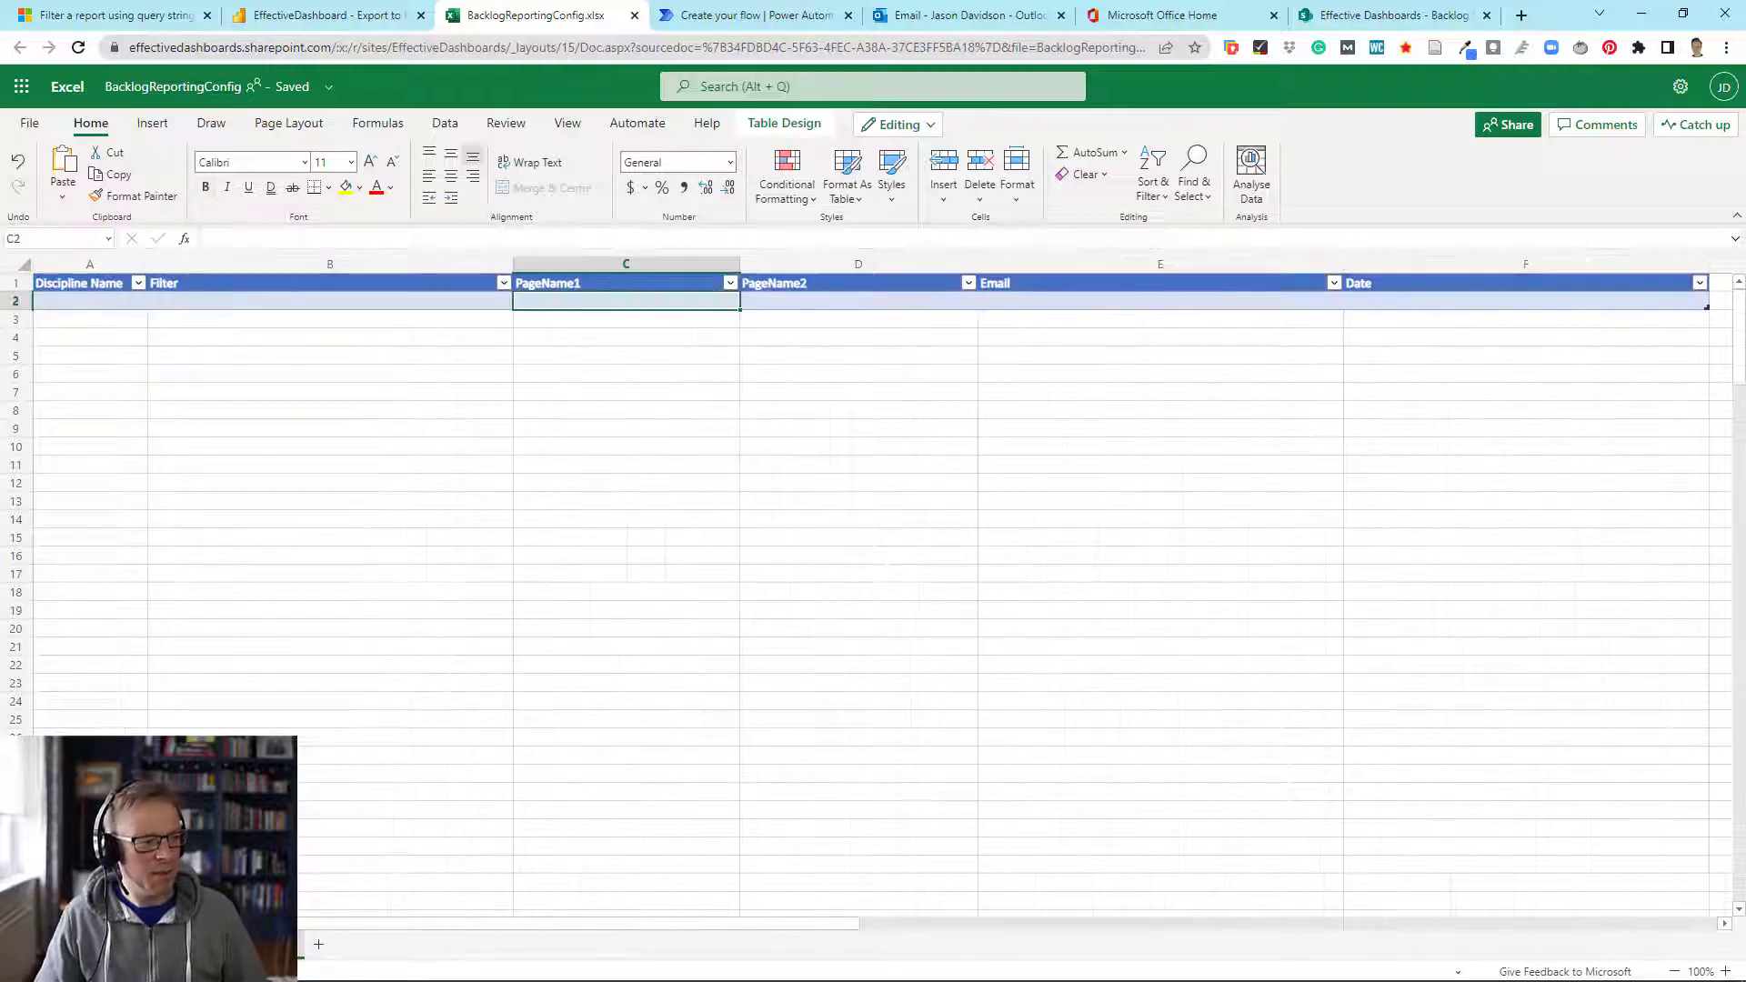
left_click(217, 304)
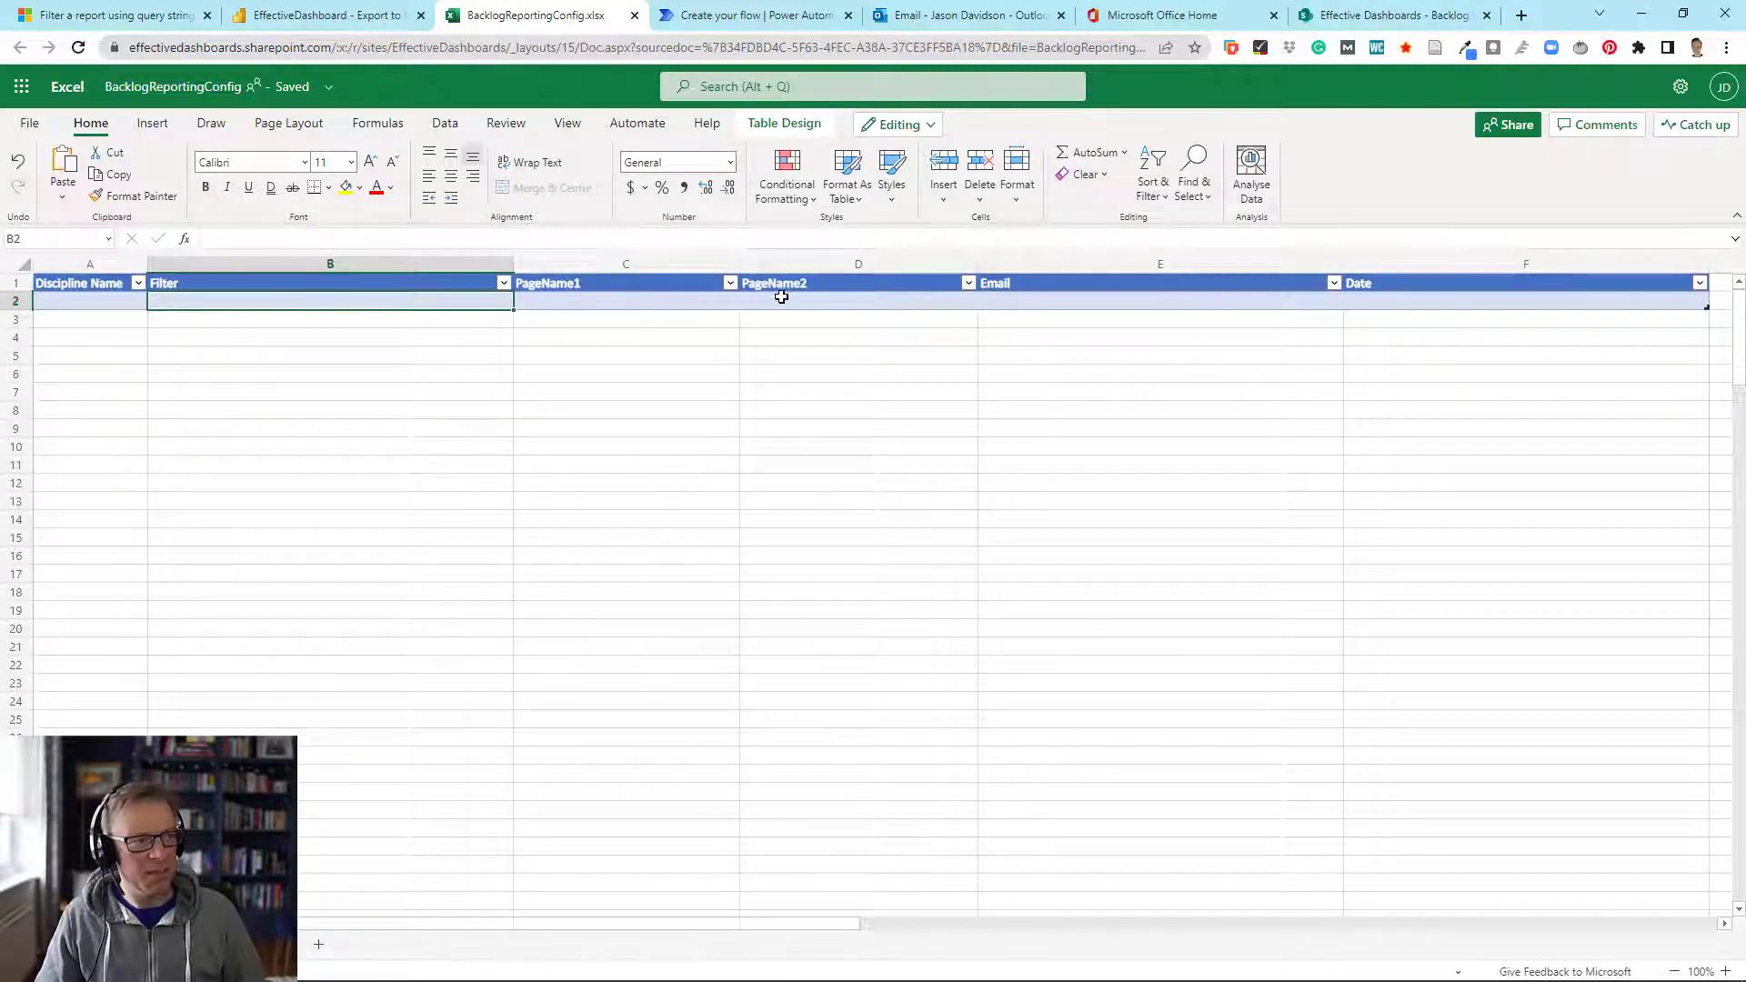
left_click(85, 280)
left_click(108, 238)
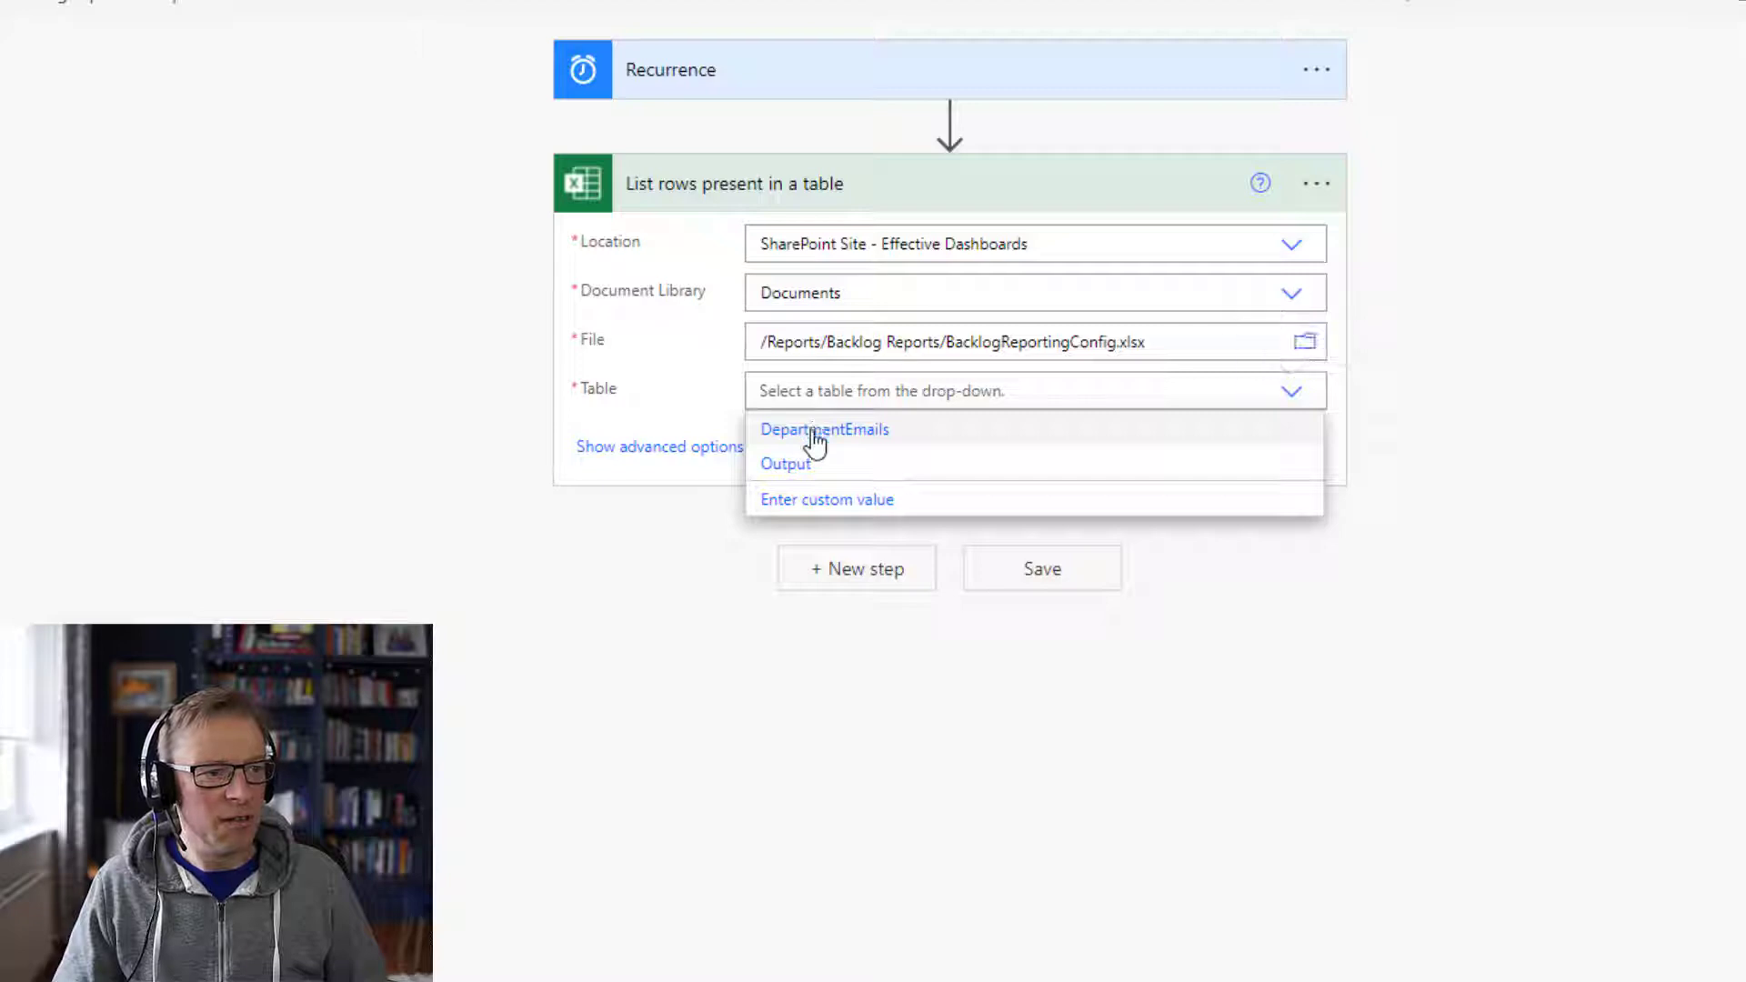
In Power Automate, set the row-listing action's table to DepartmentEmails and save the flow
left_click(815, 435)
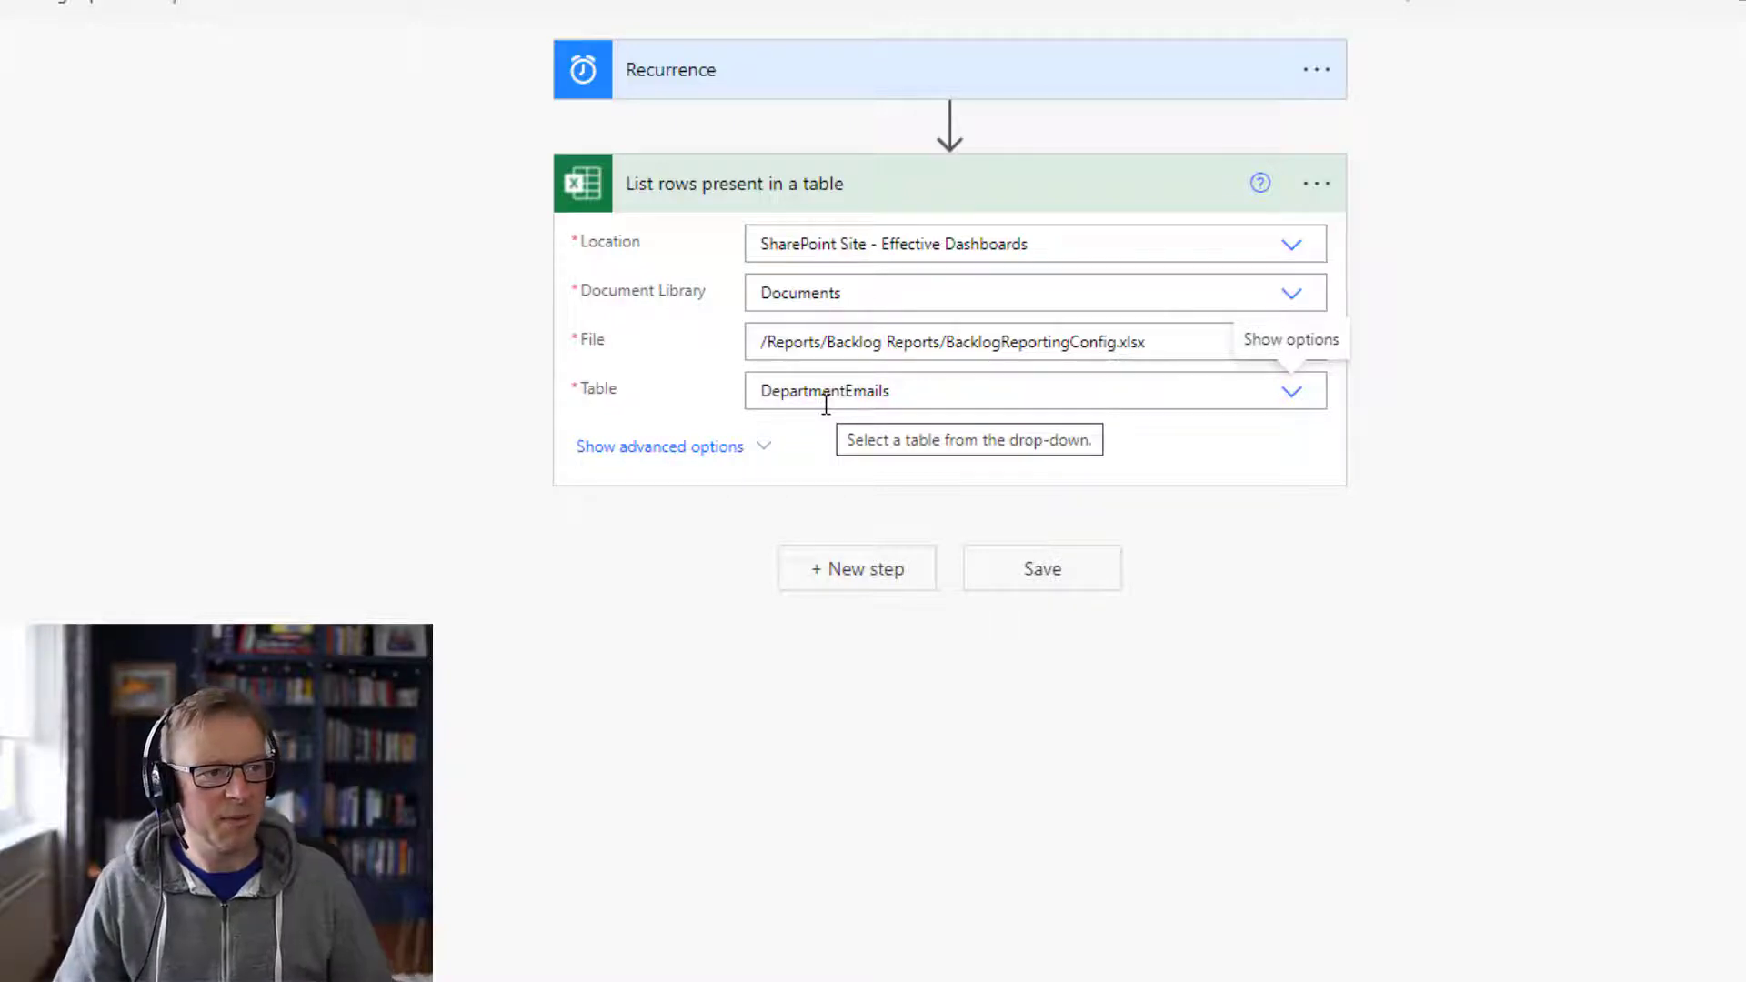
left_click(1053, 575)
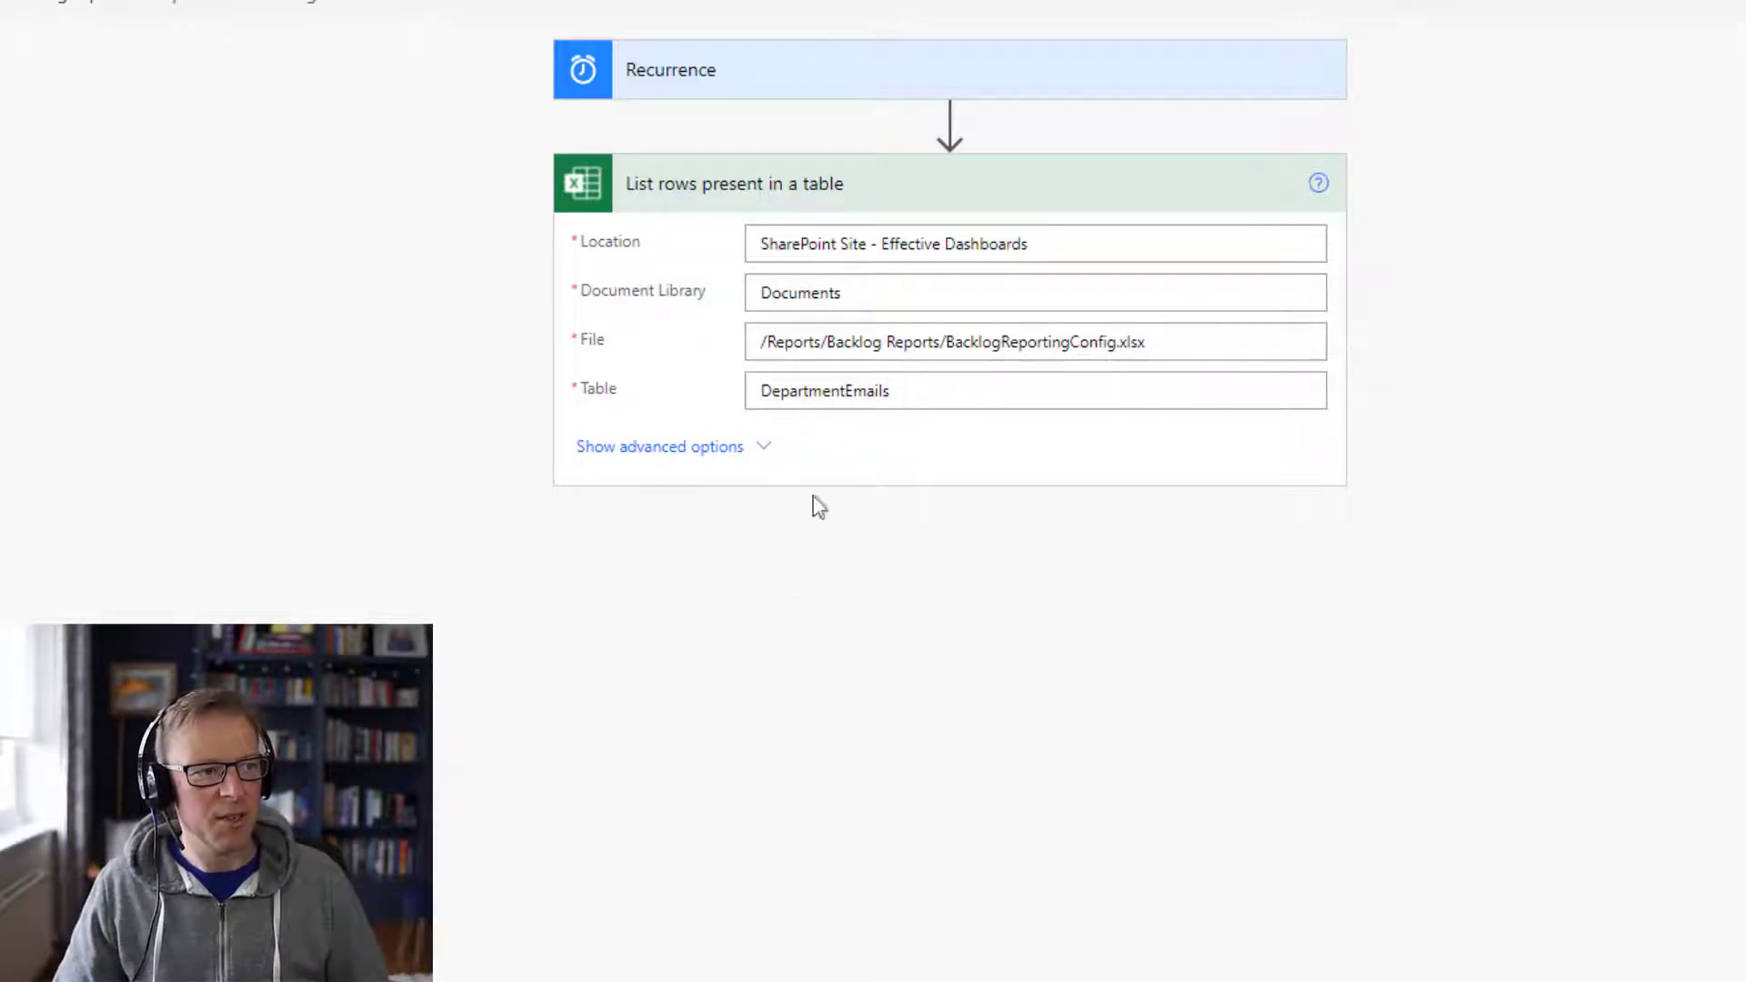
left_click(762, 452)
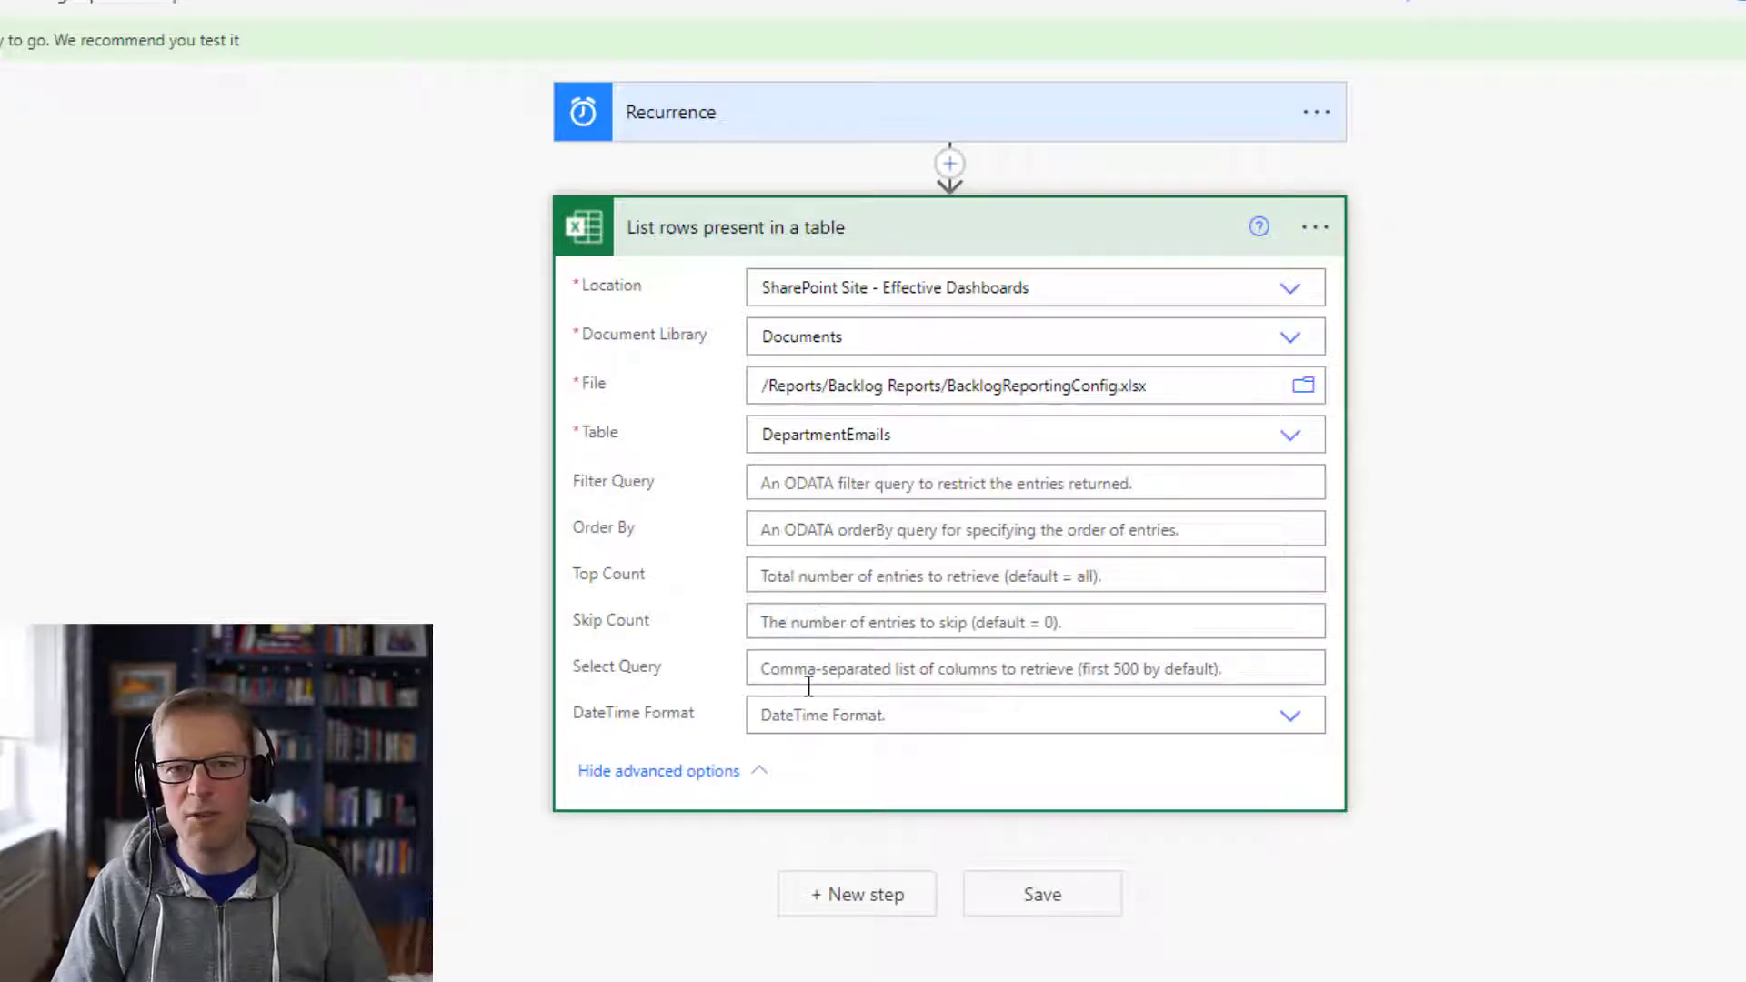
left_click(762, 781)
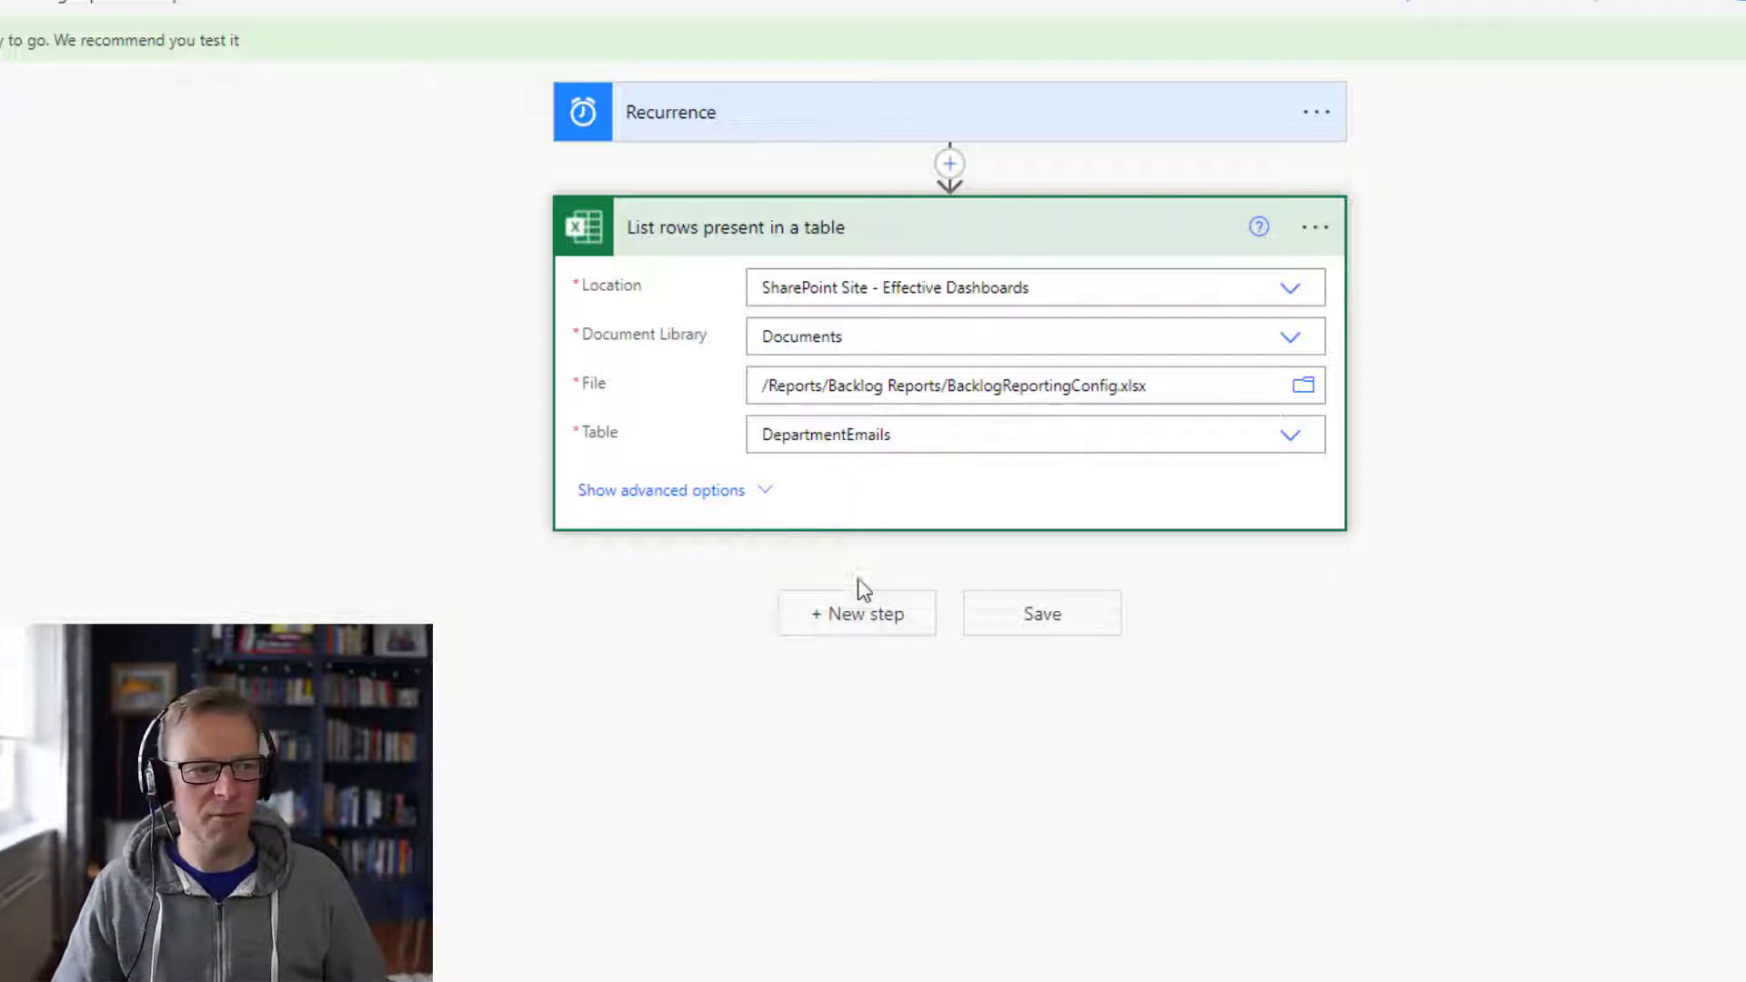
Find the Power BI actions and add Export To File for Power BI Reports after the row-listing action
left_click(871, 613)
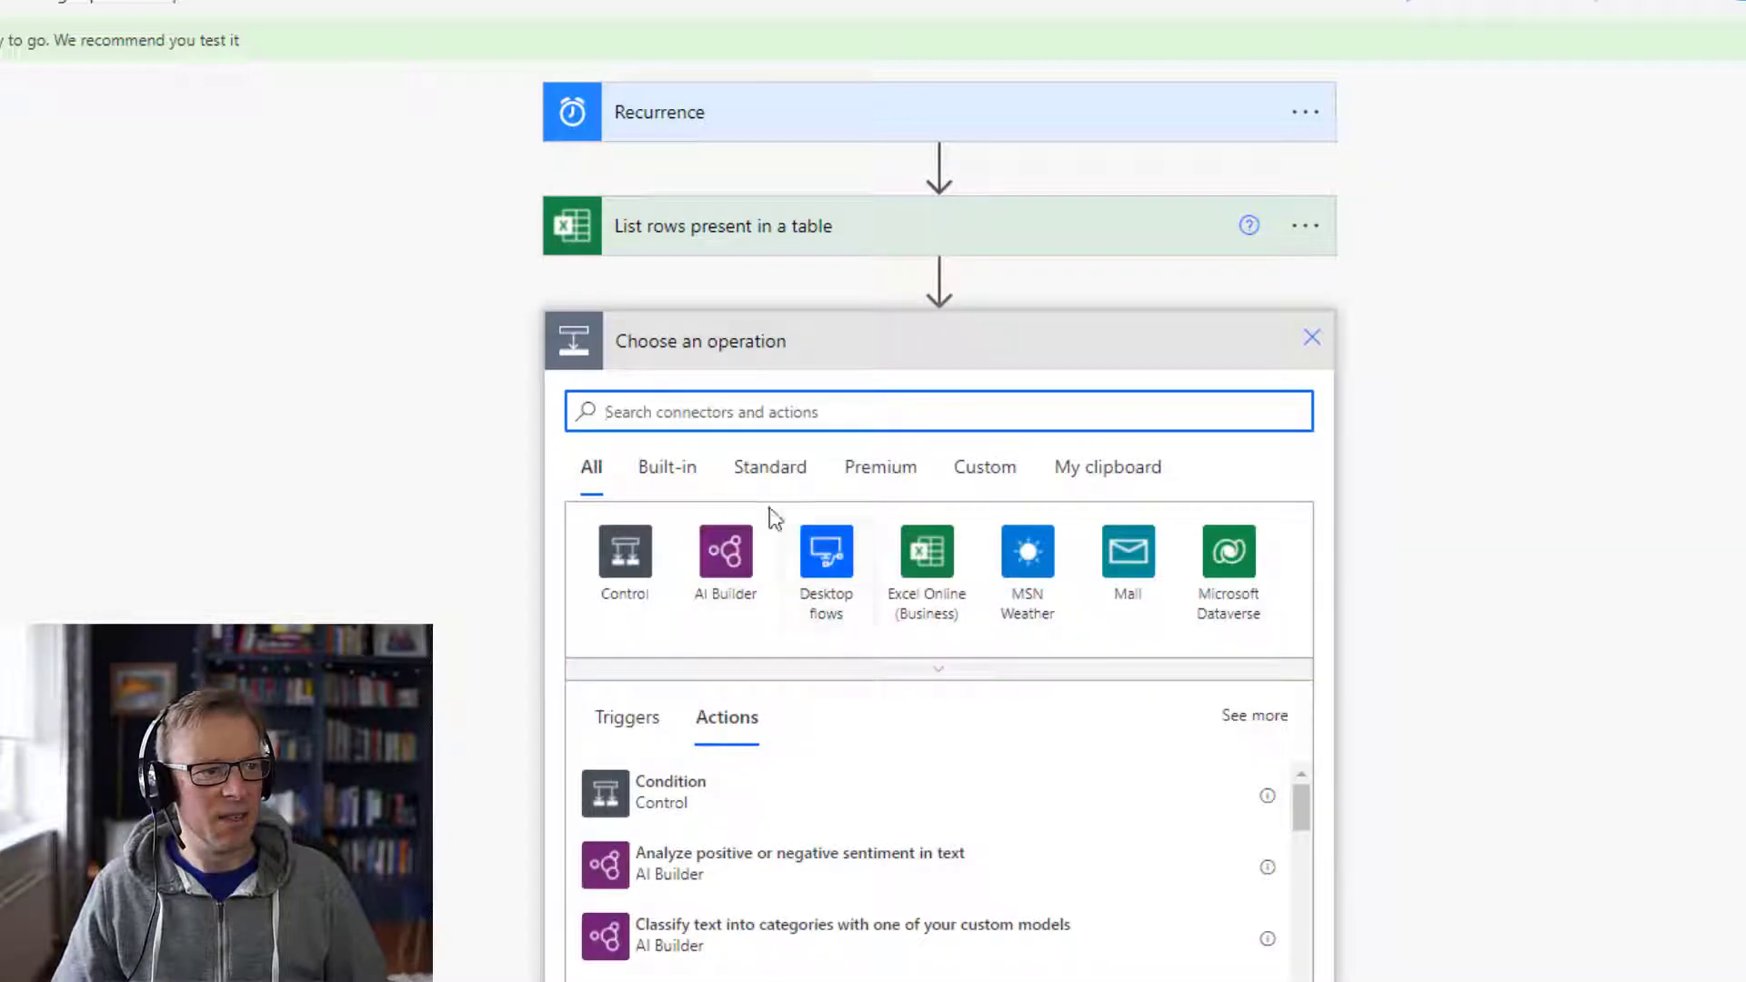
type("power bi")
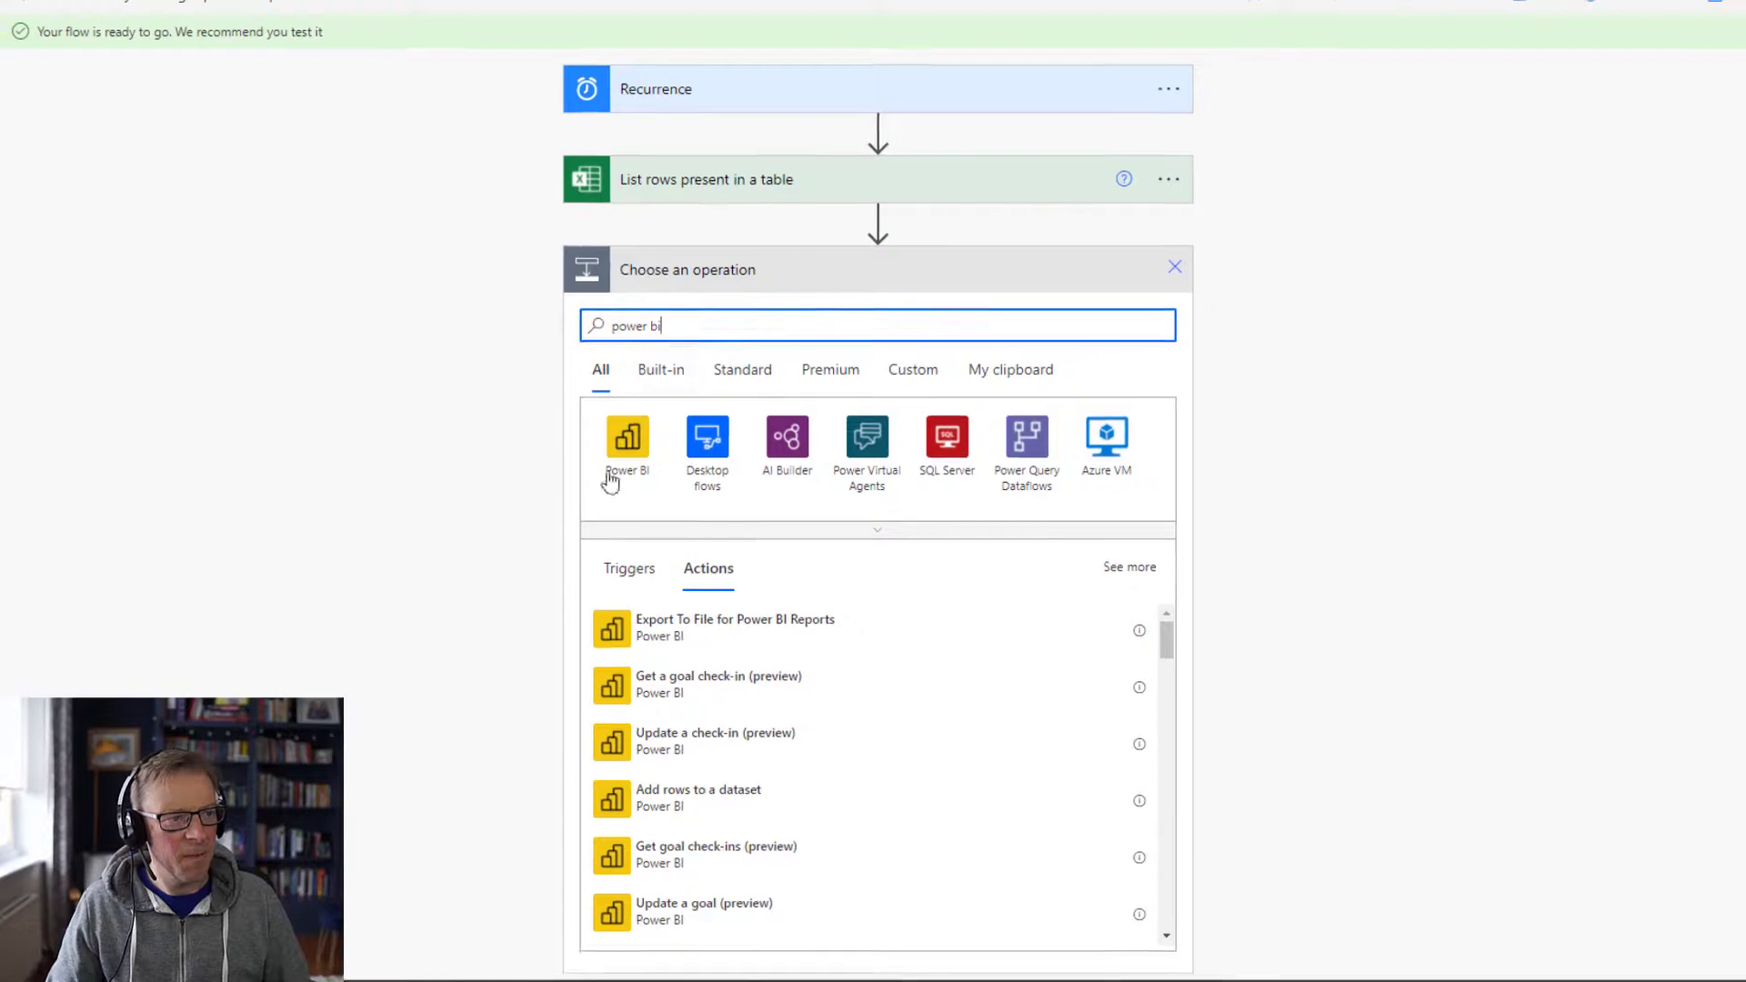
scroll(896, 605, "down", 1)
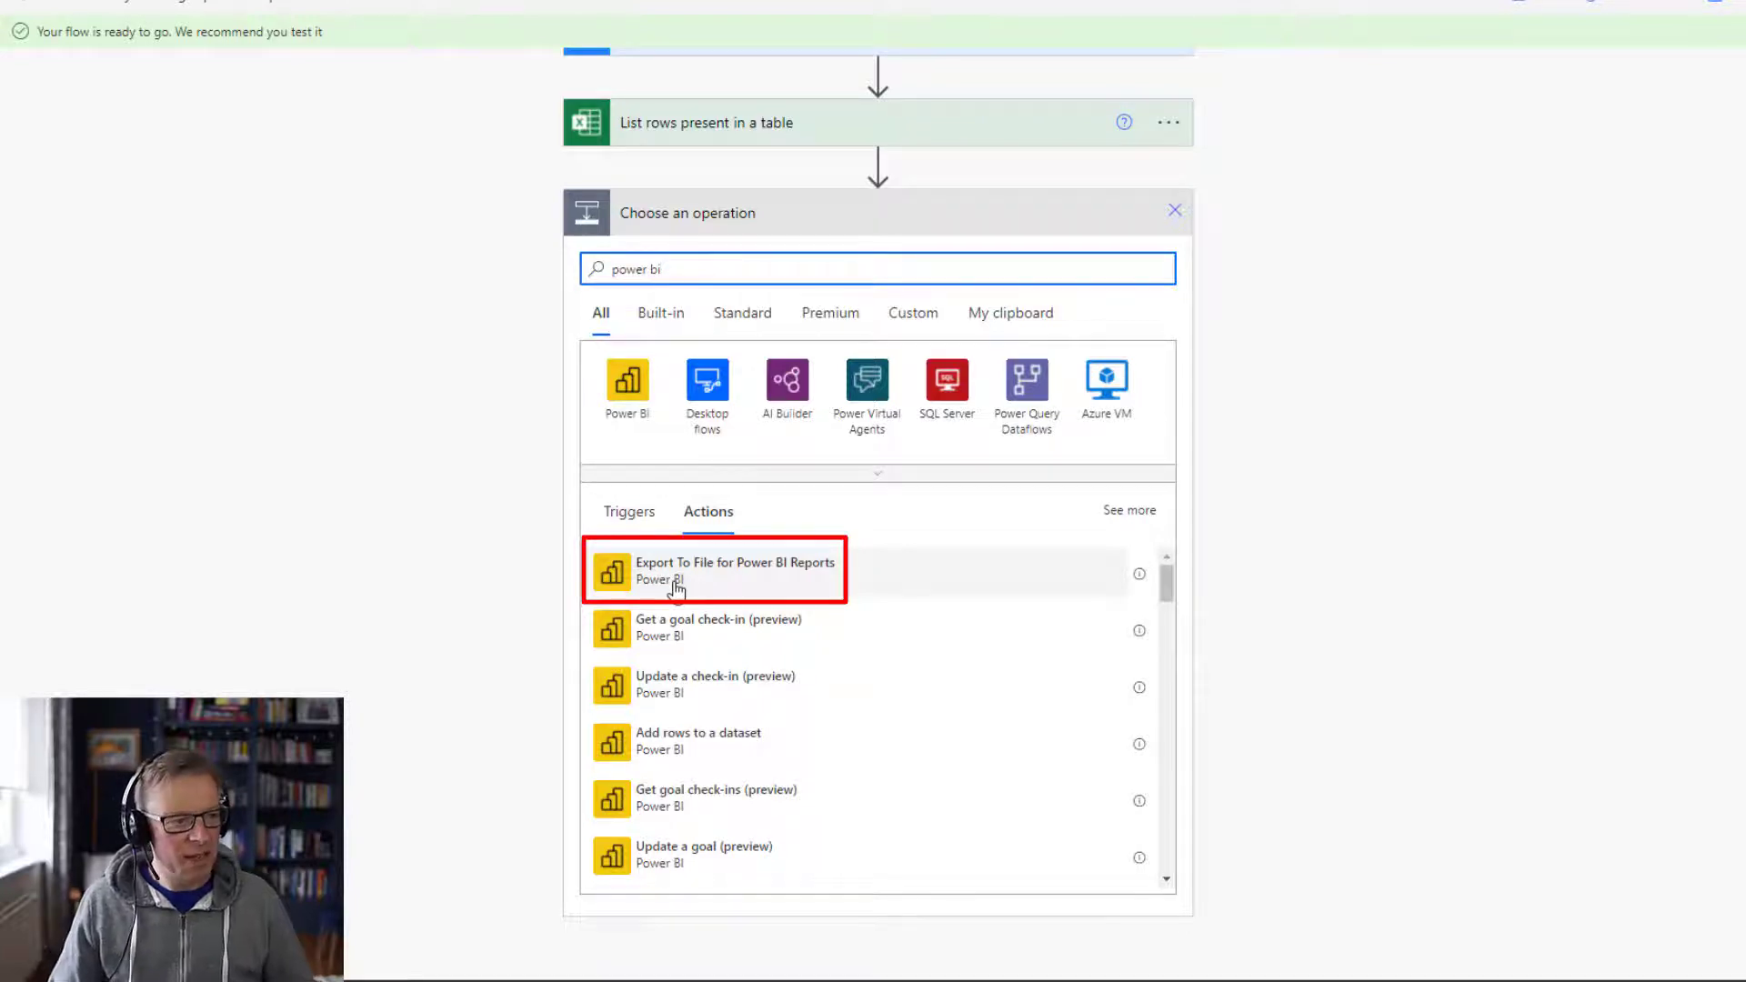
left_click(800, 580)
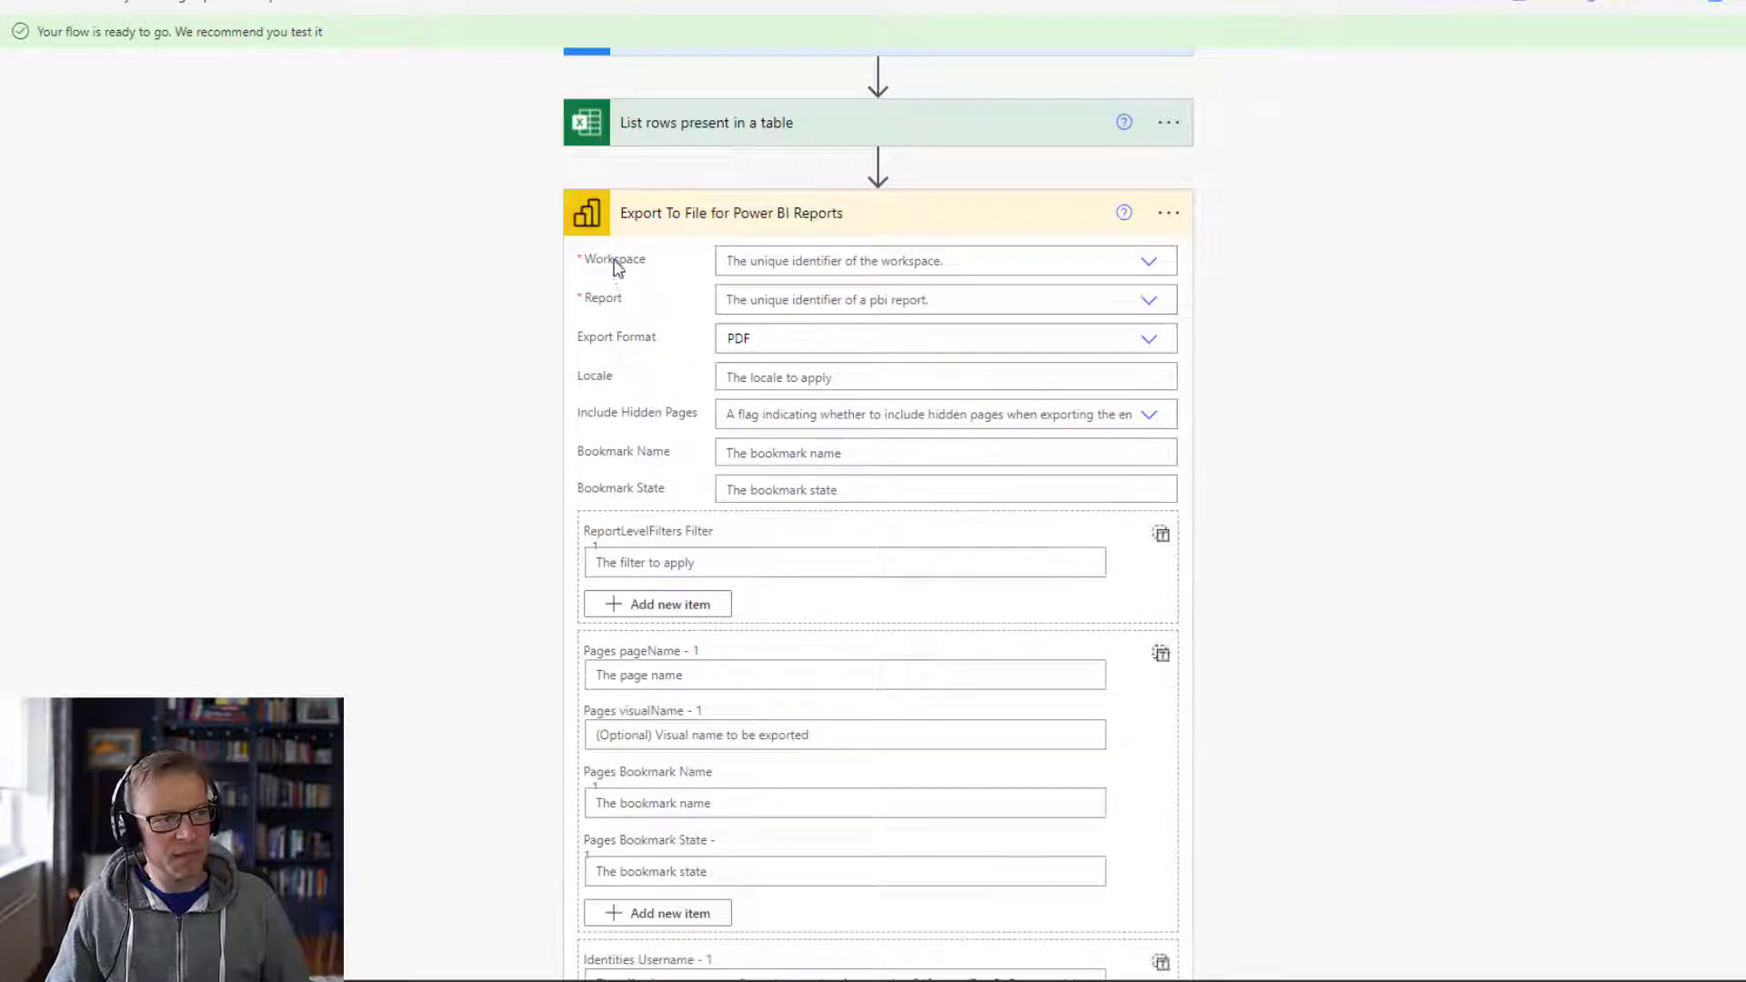
Set the export to workspace Backlog Analysis, report EffectiveDashboard - Export to PowerPoint v2, and format PPTX
left_click(1151, 264)
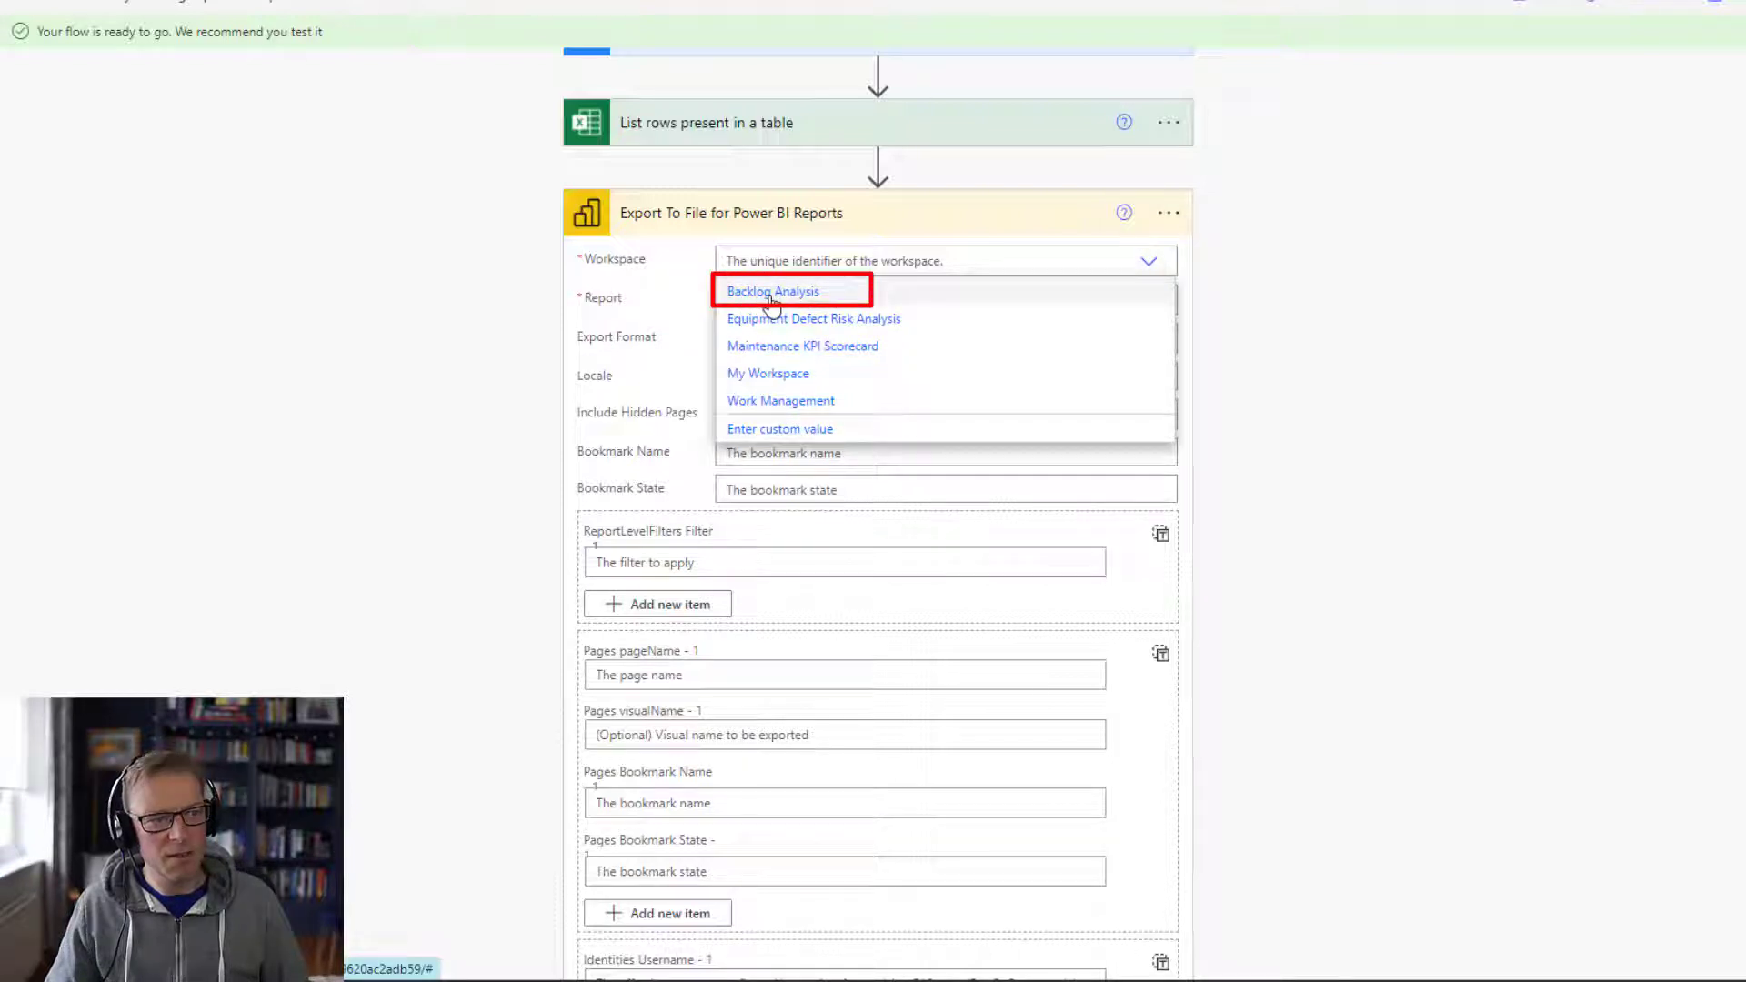
left_click(771, 293)
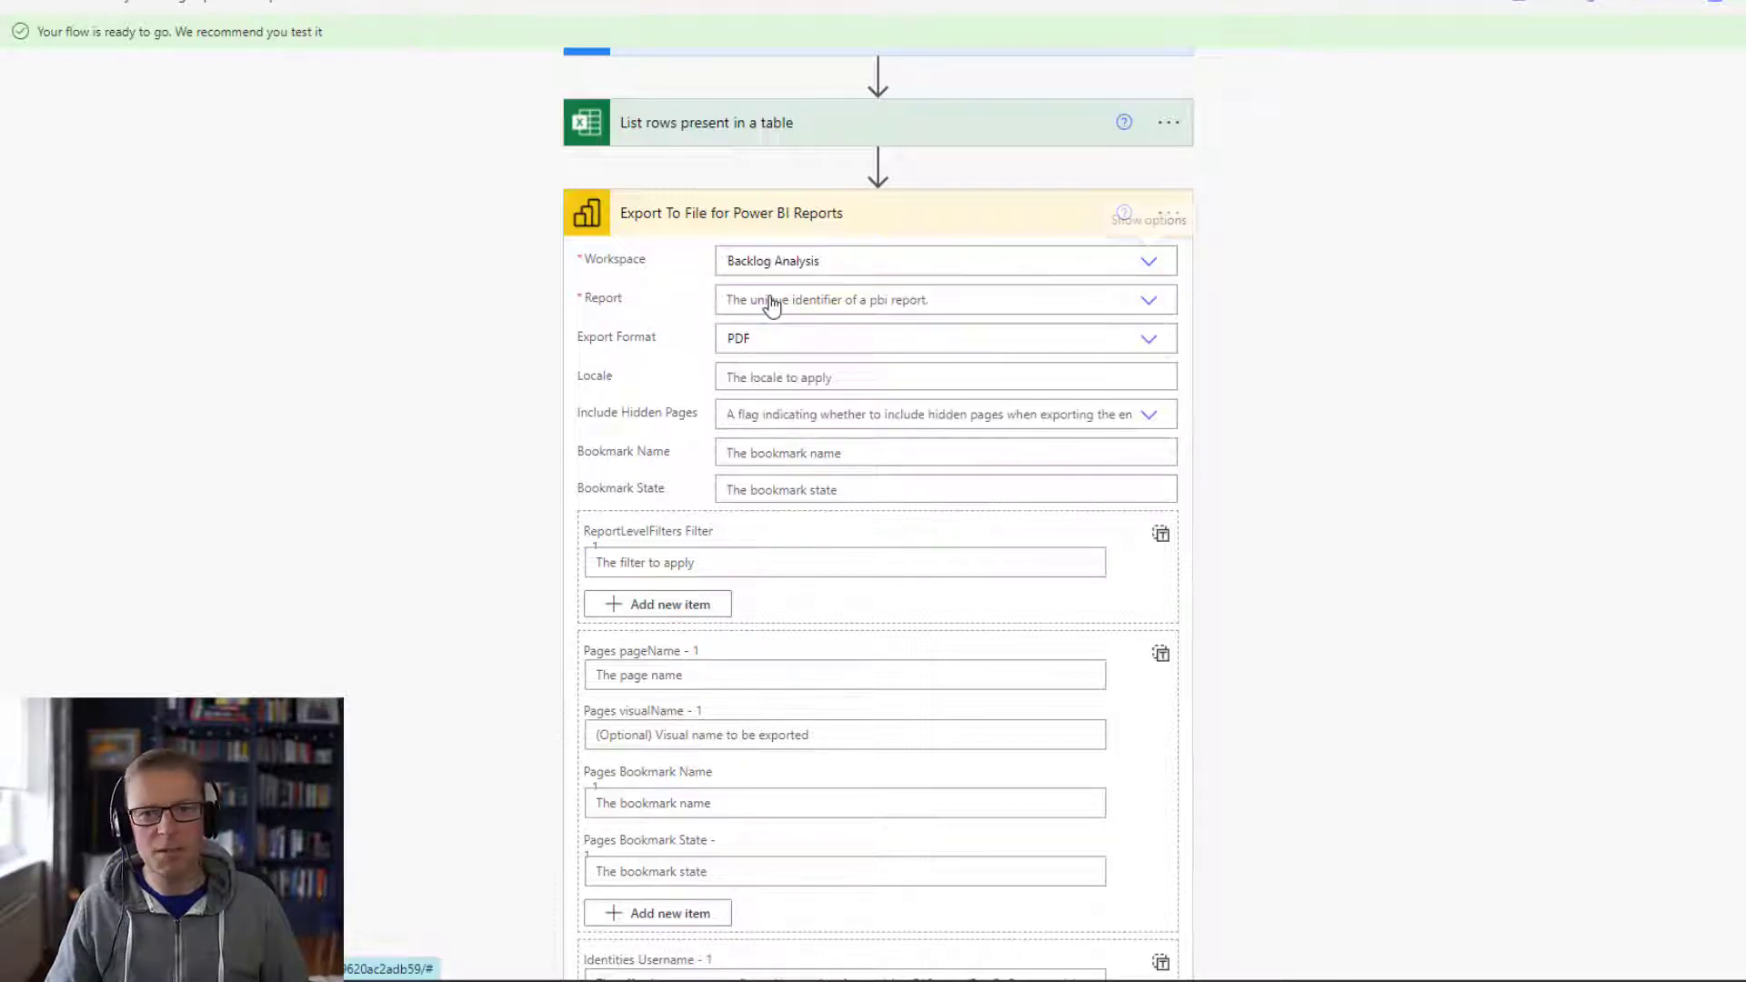
left_click(1147, 302)
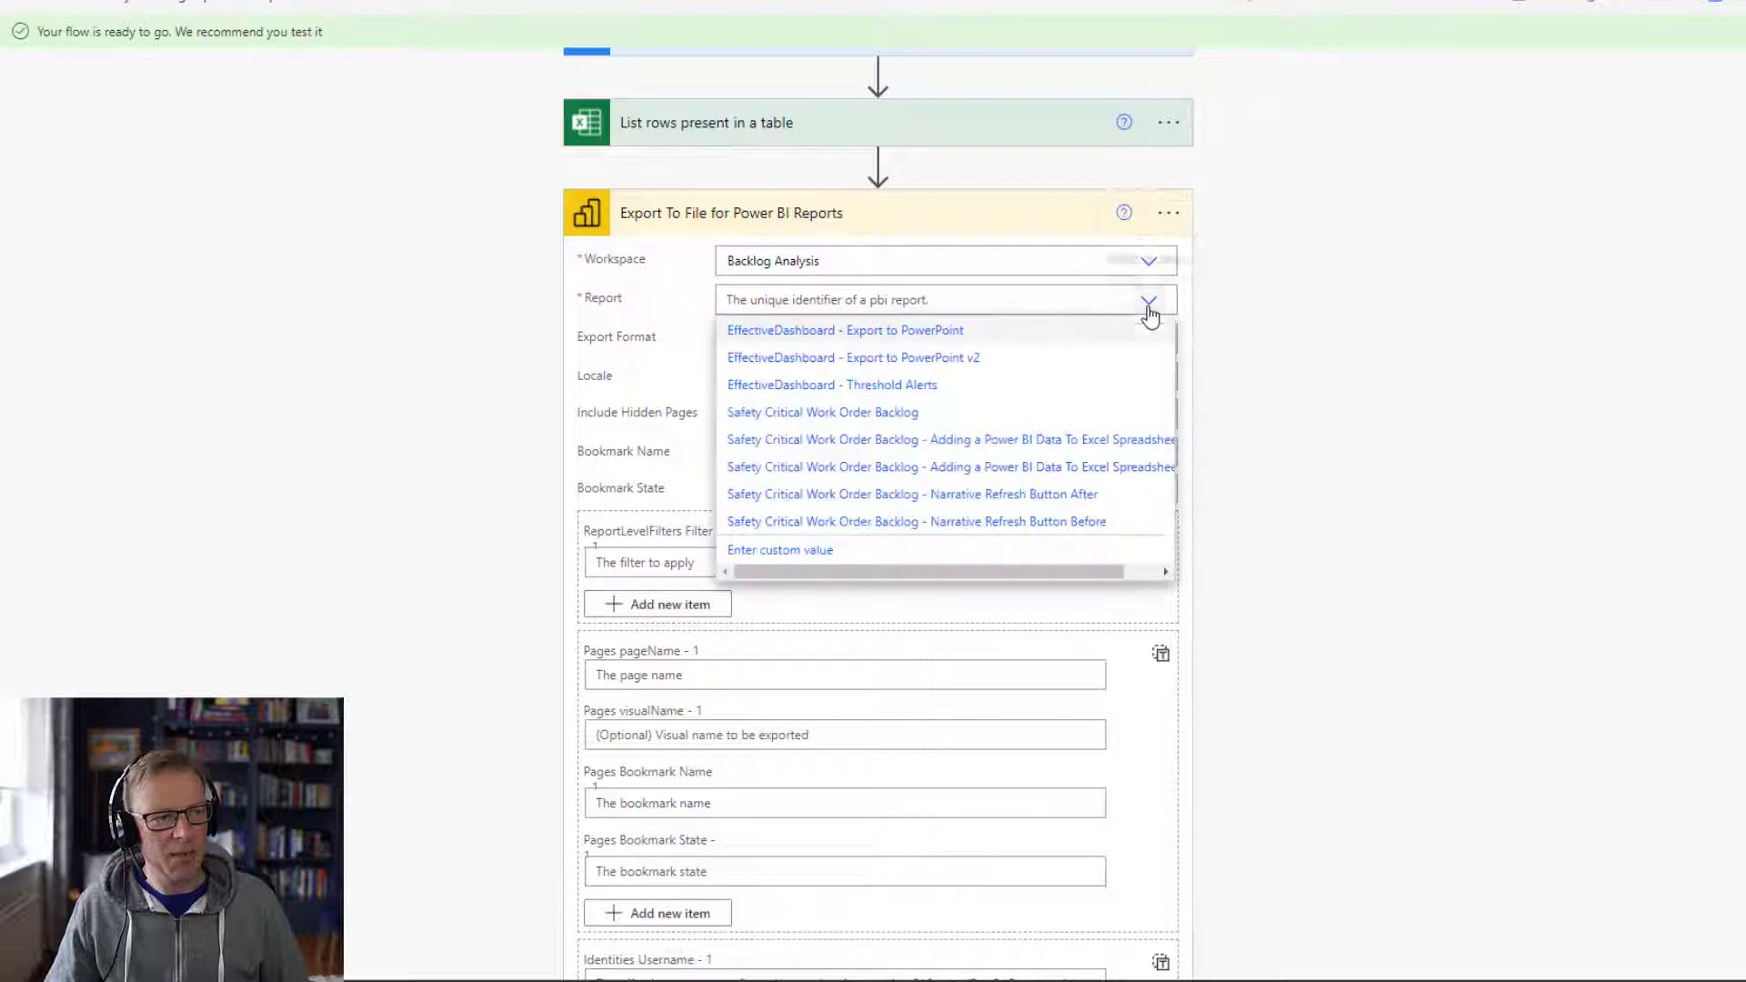
left_click(916, 360)
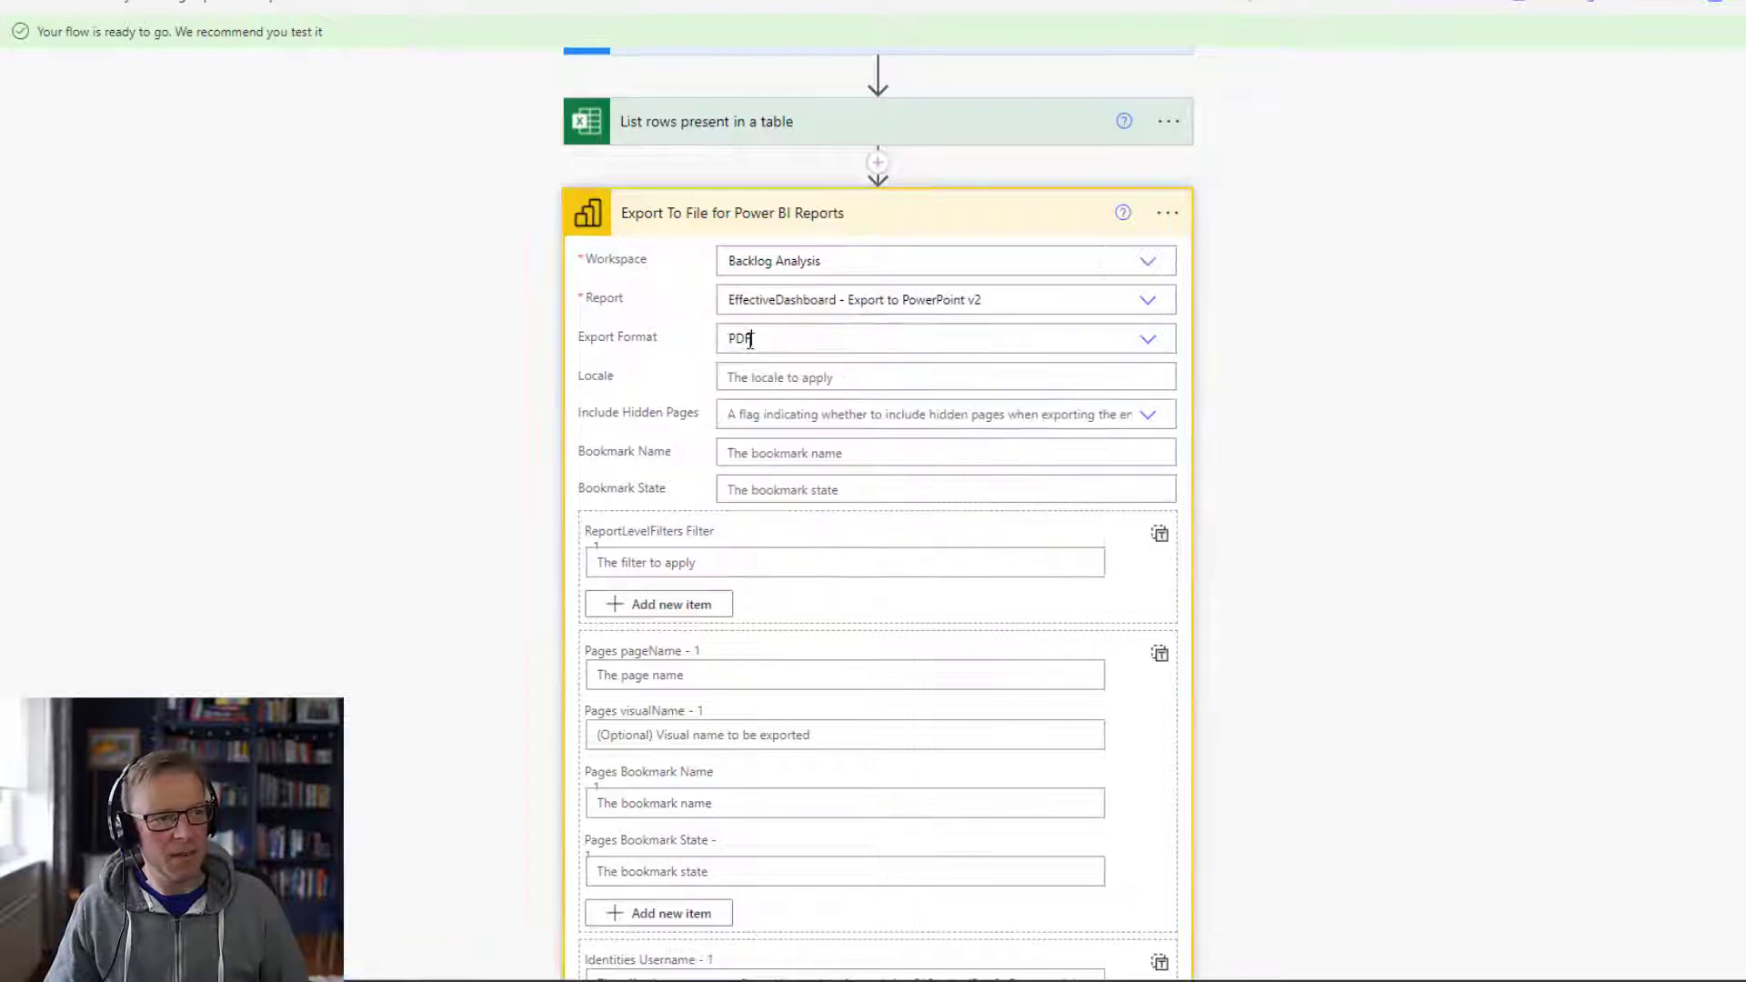
left_click(1142, 341)
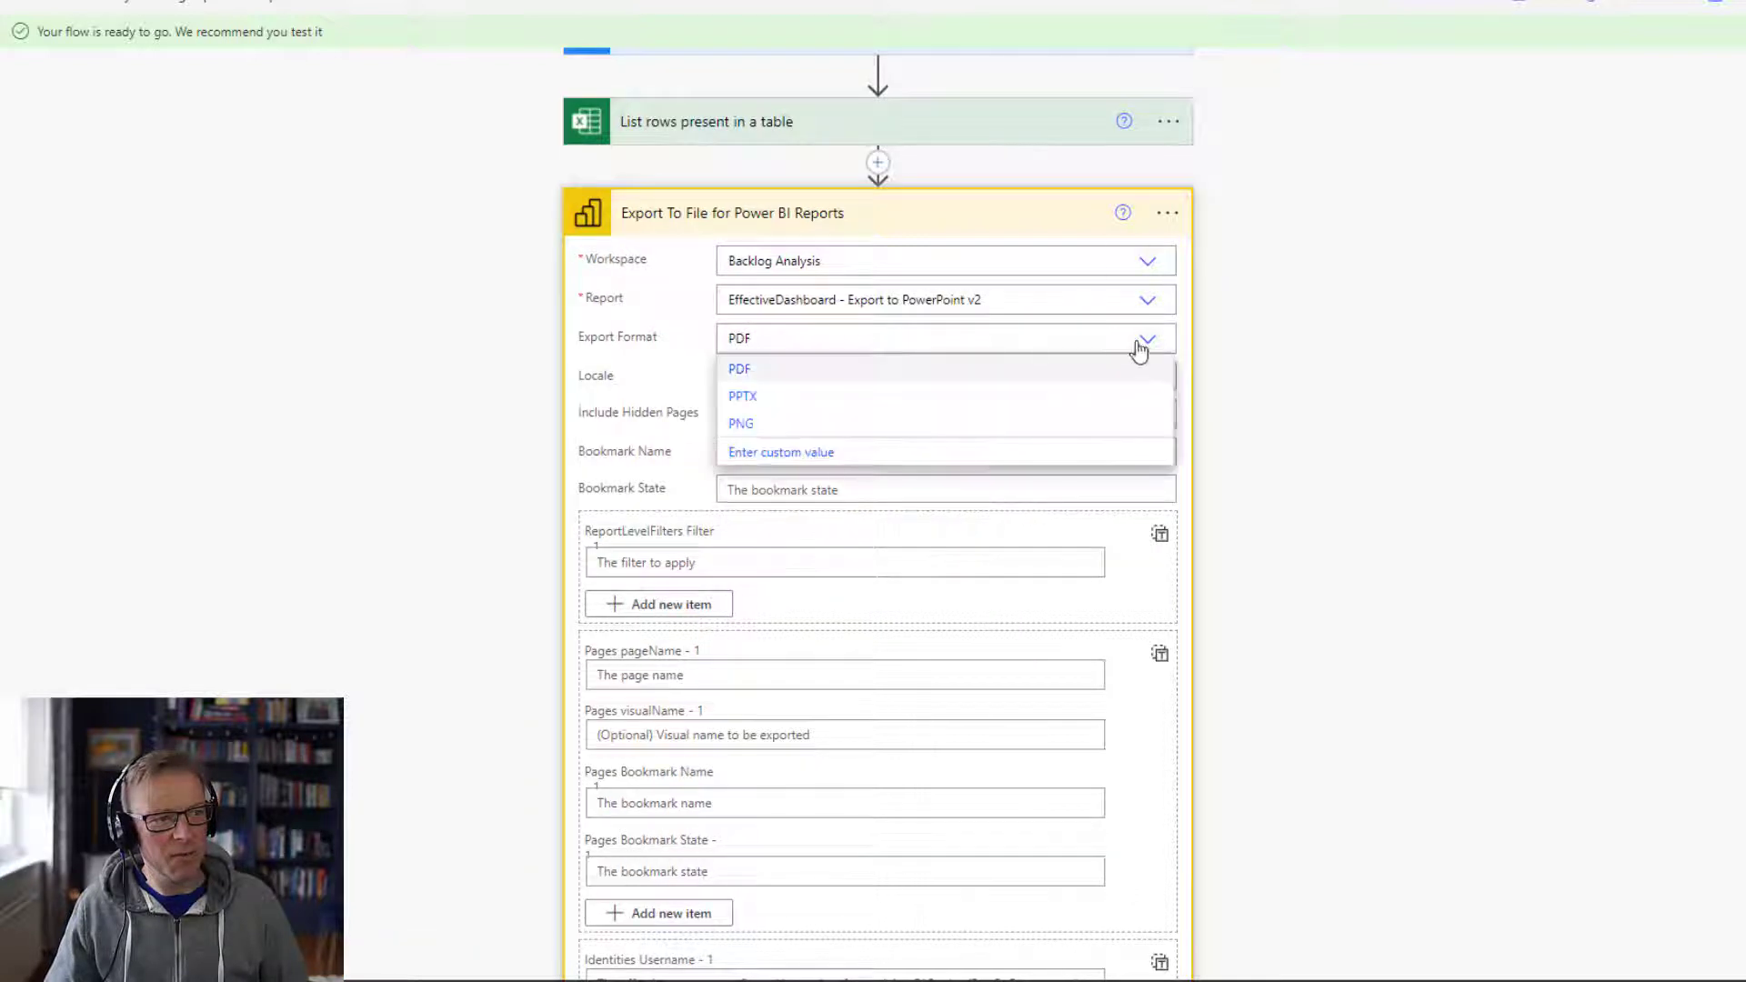
left_click(743, 397)
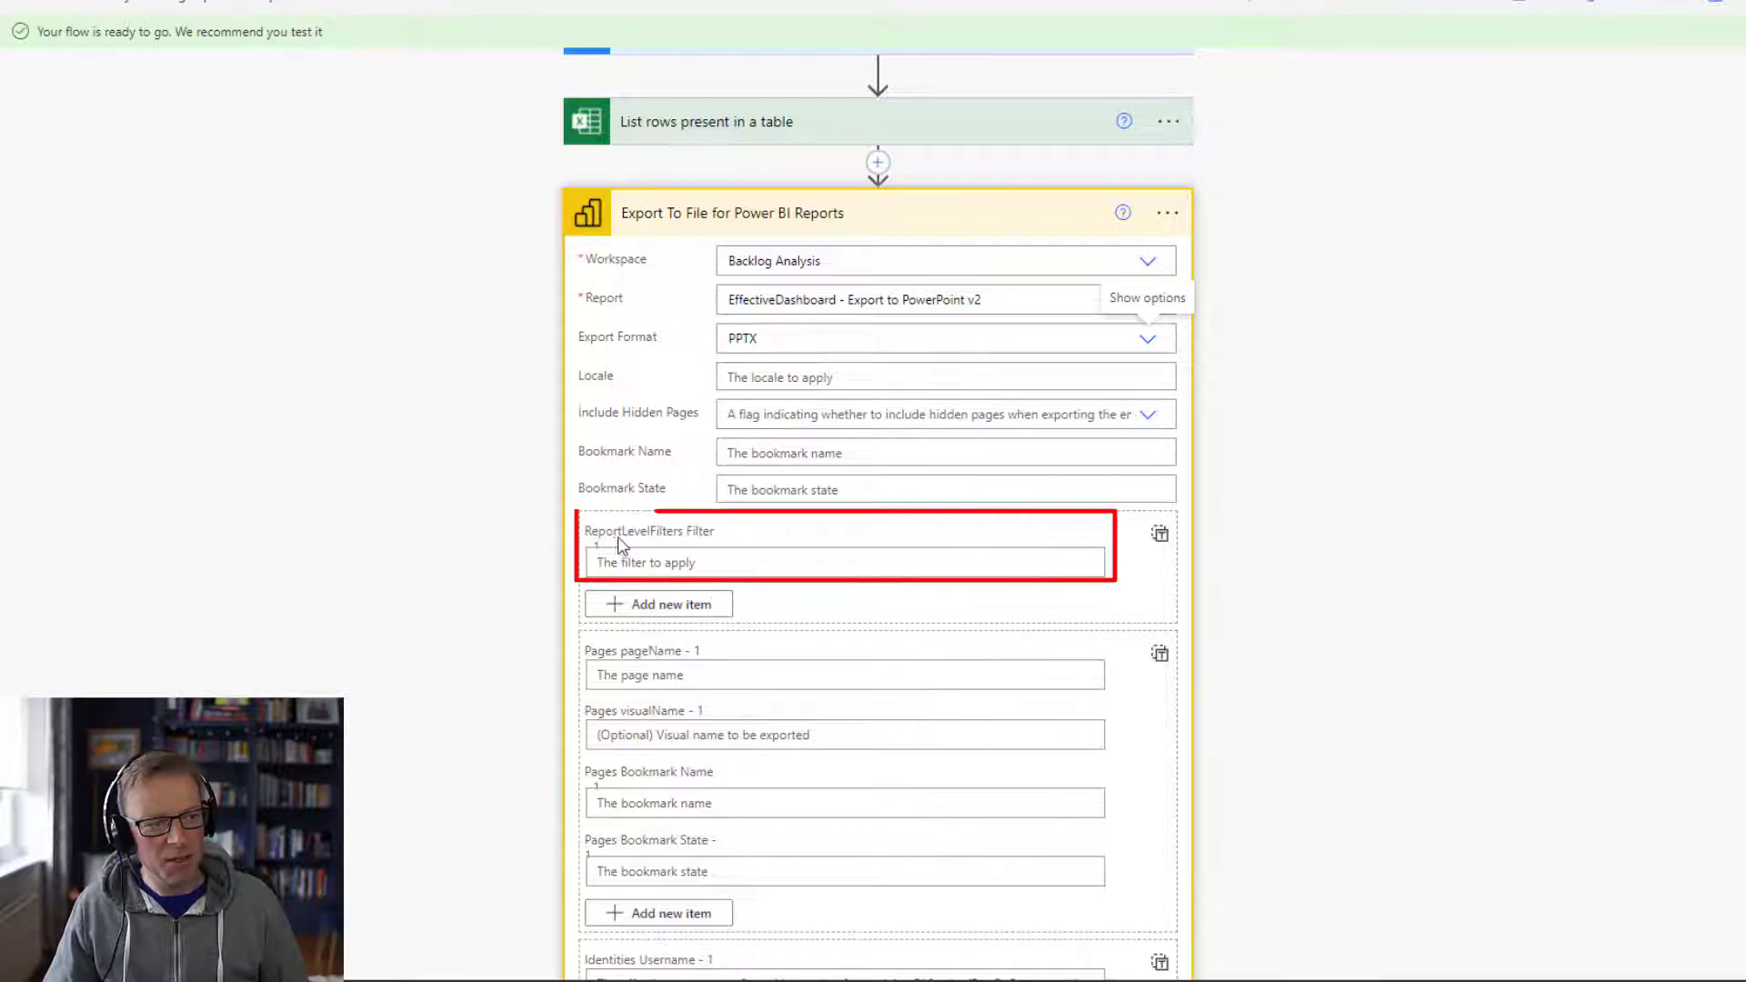
Switch to Power BI Desktop and look up the Department column in the WorkOrderData table's field list
left_click(717, 565)
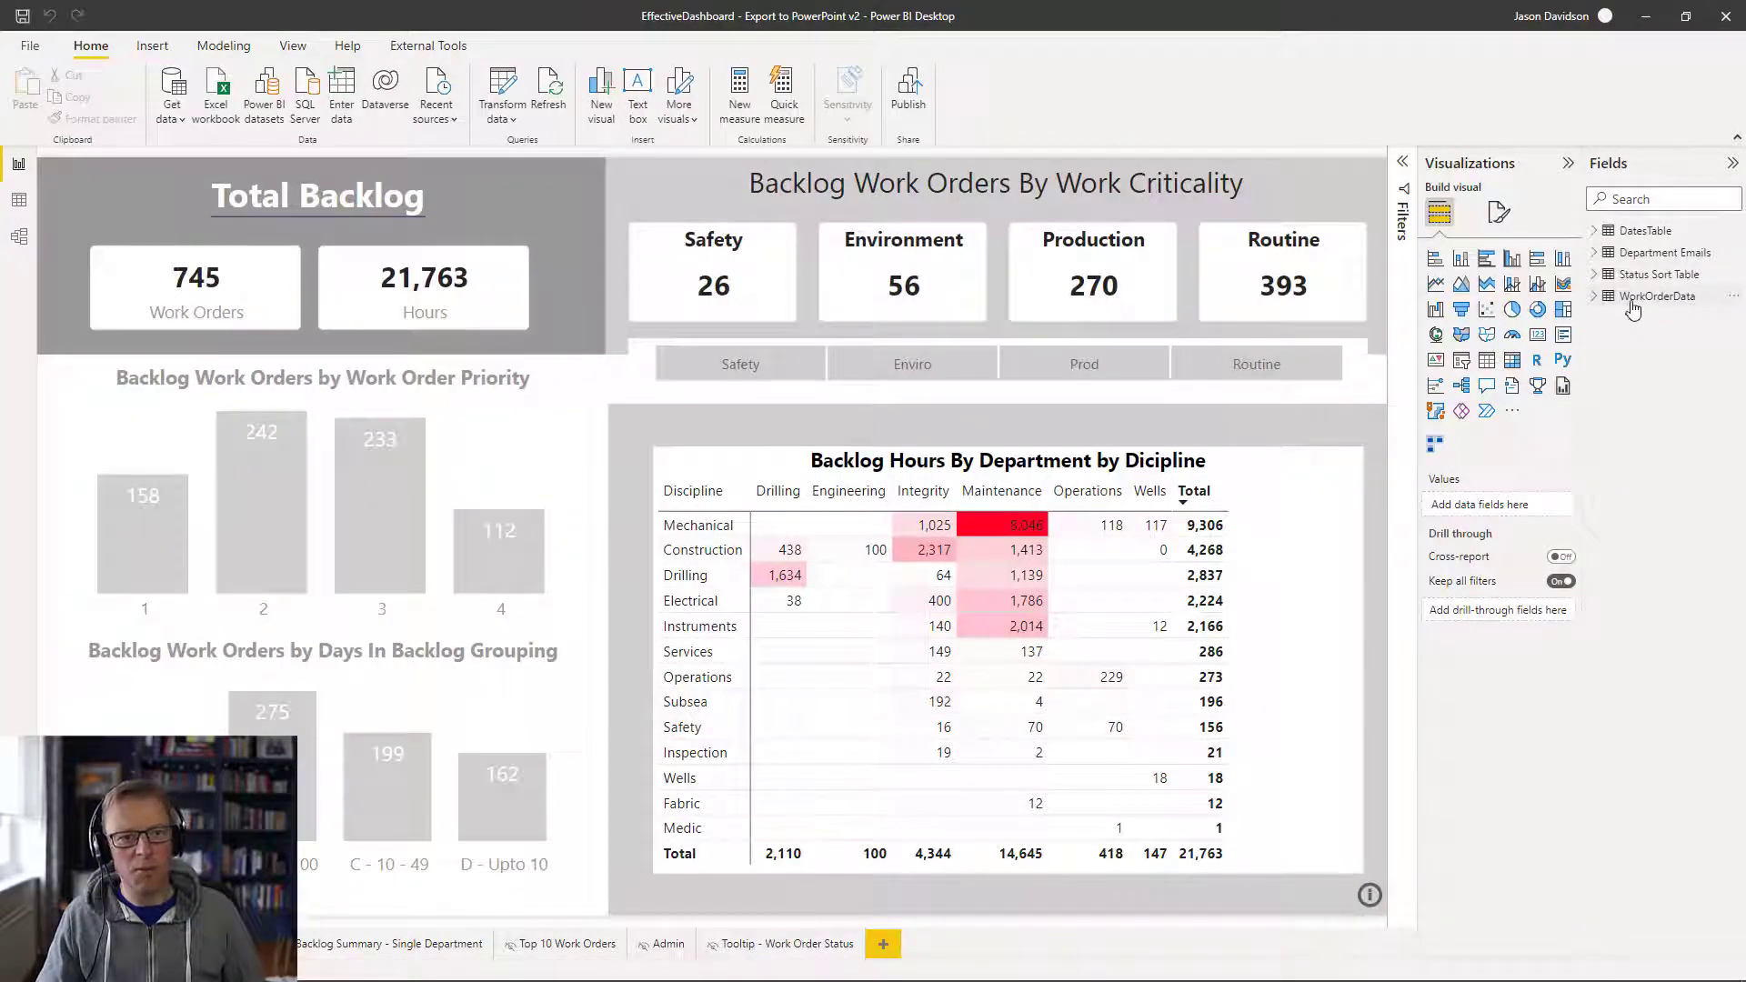
mouse_move(1632, 309)
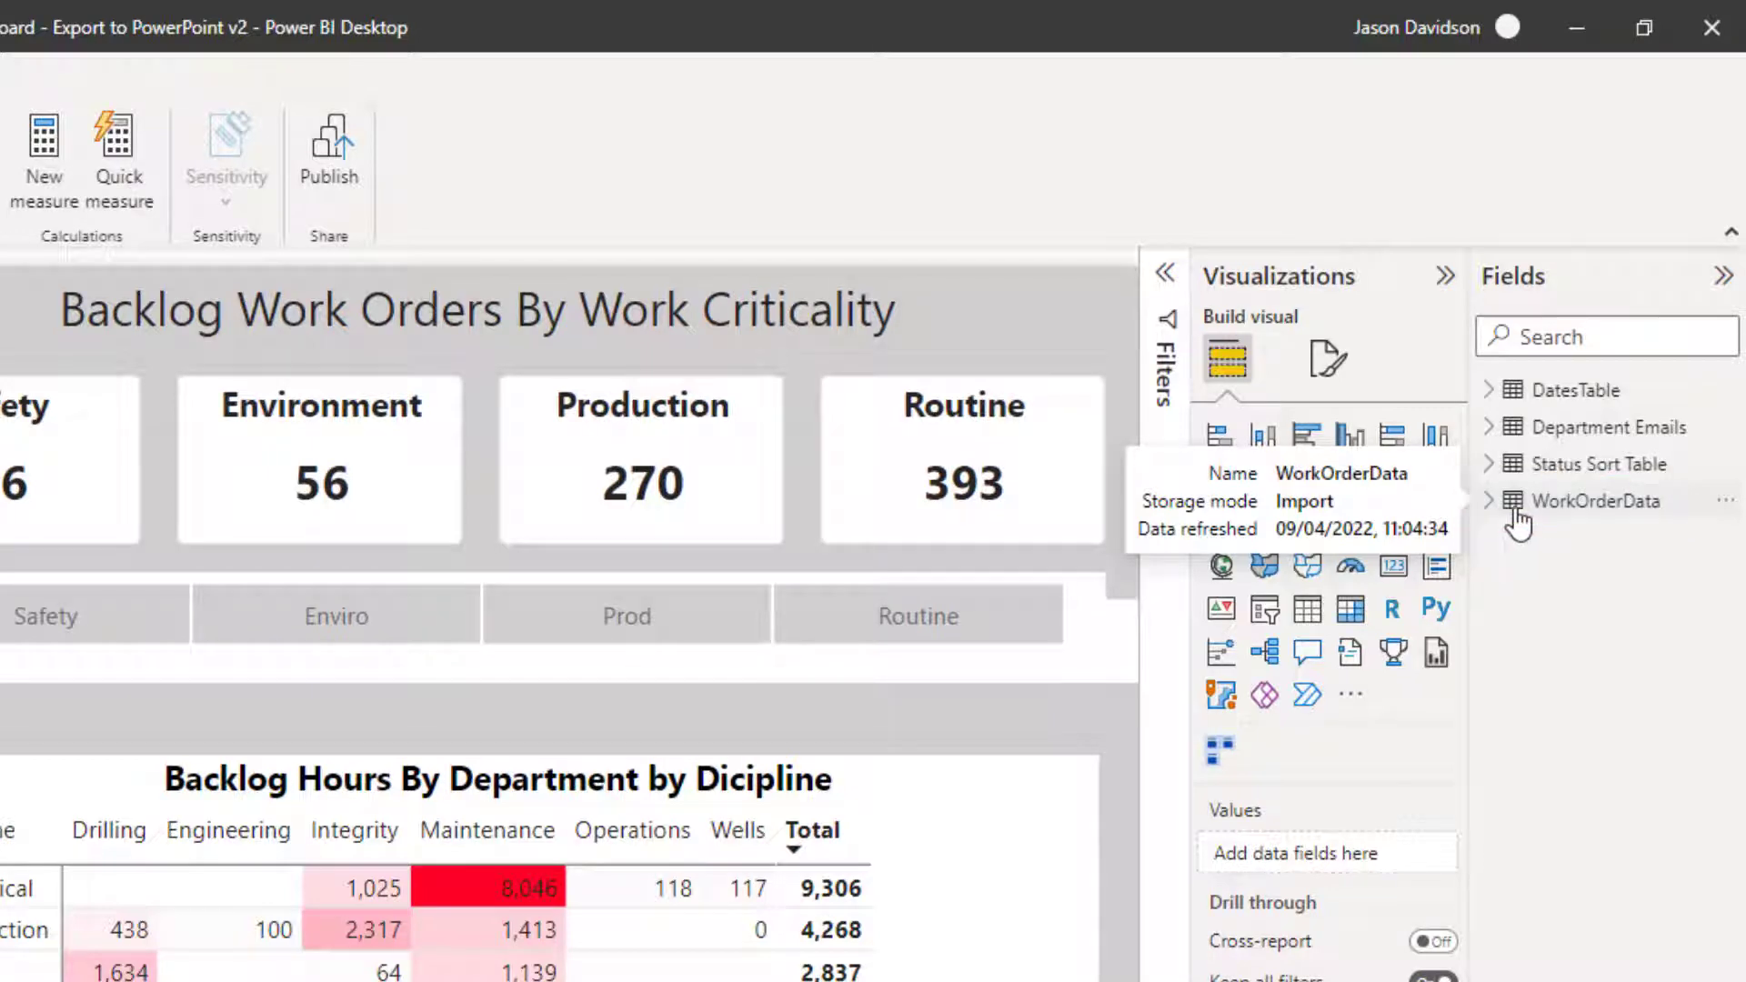
left_click(1493, 503)
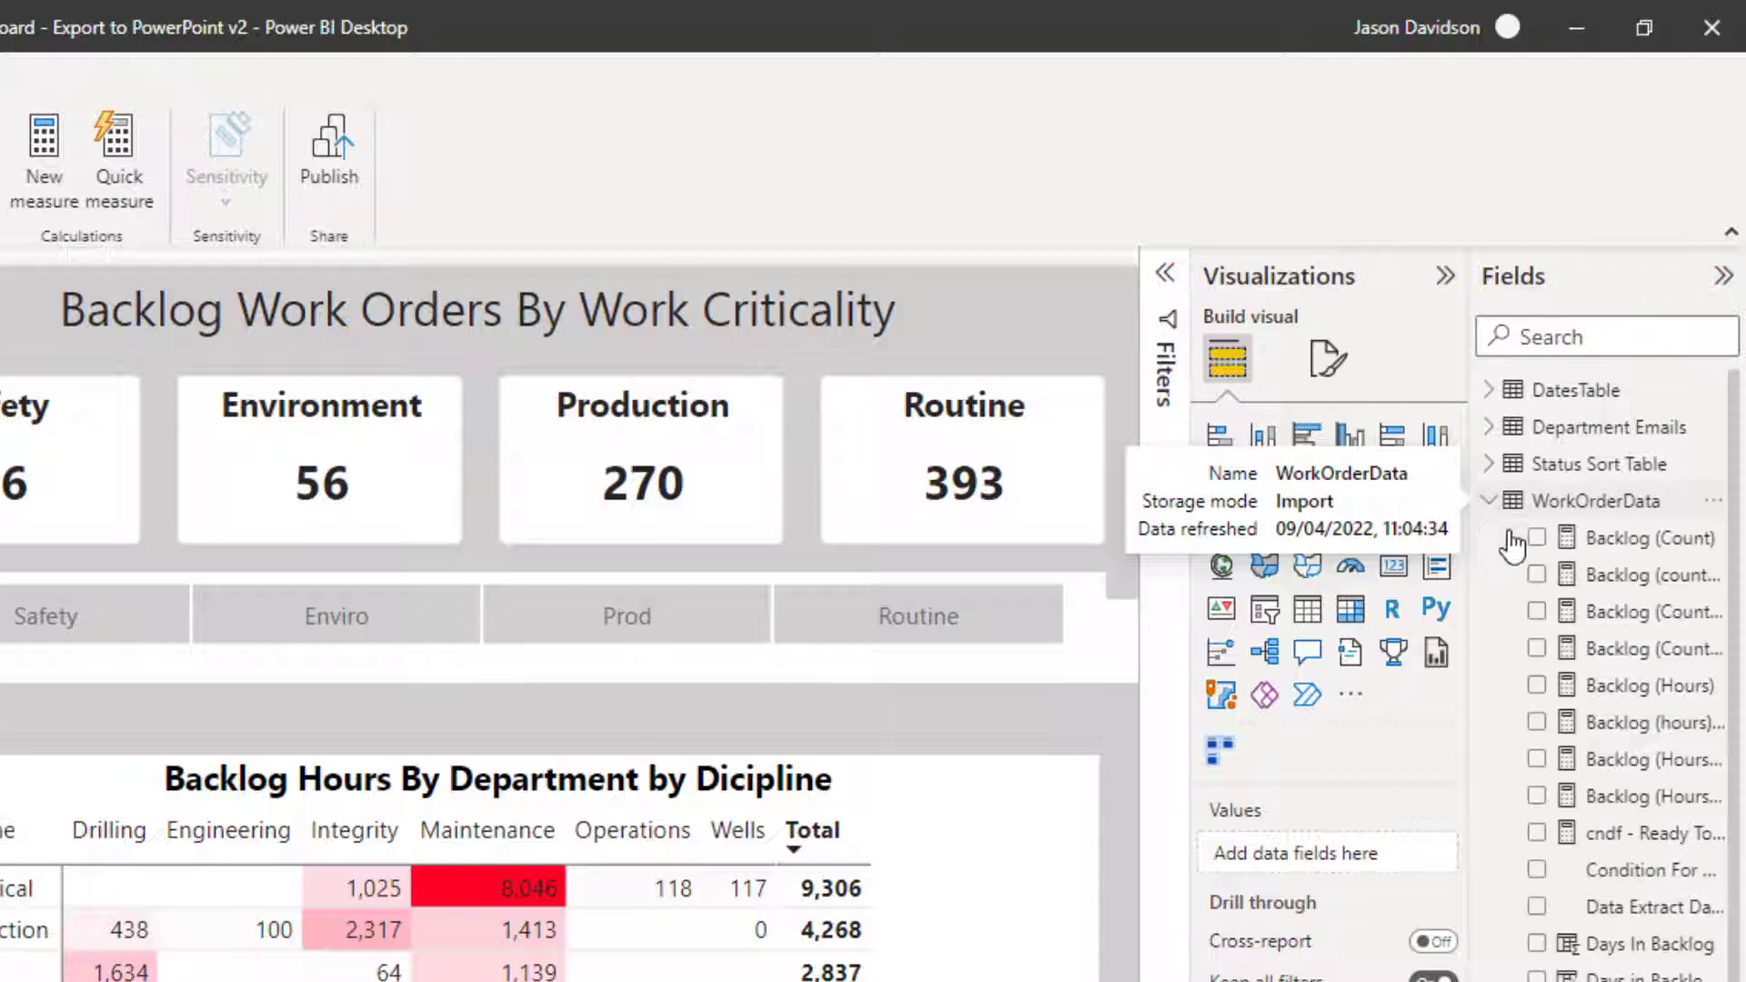
left_click_drag(1469, 827, 1375, 831)
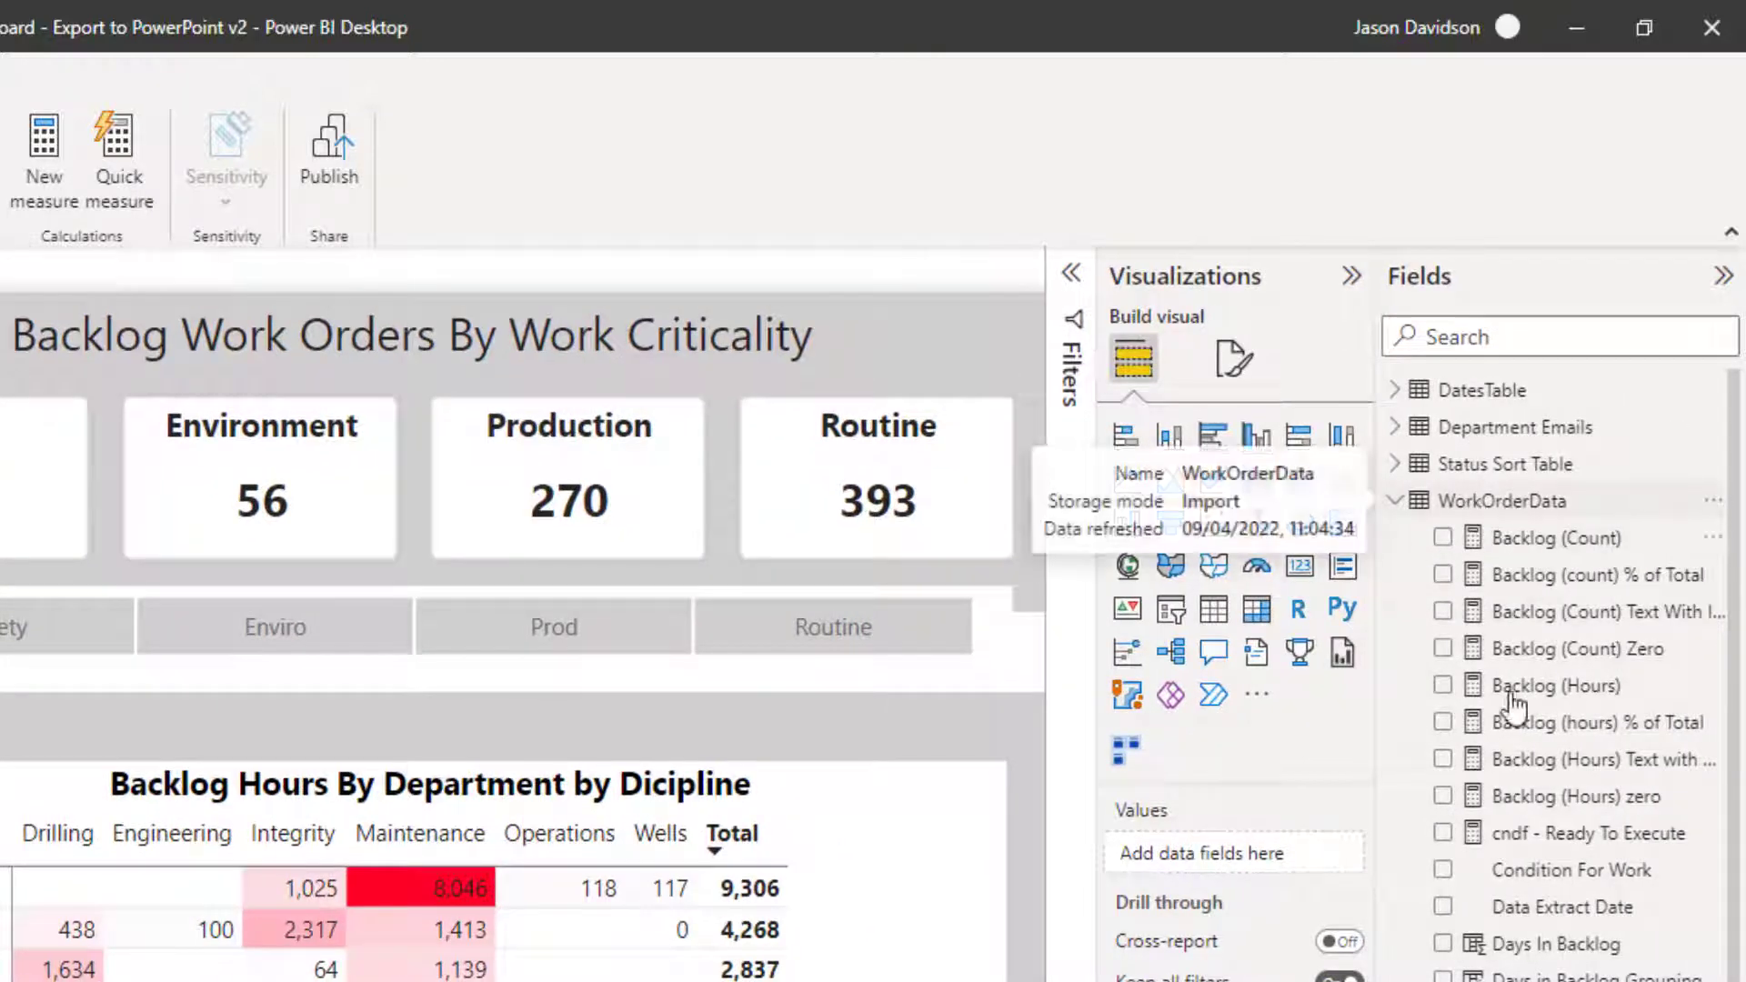
scroll(1531, 818, "down", 5)
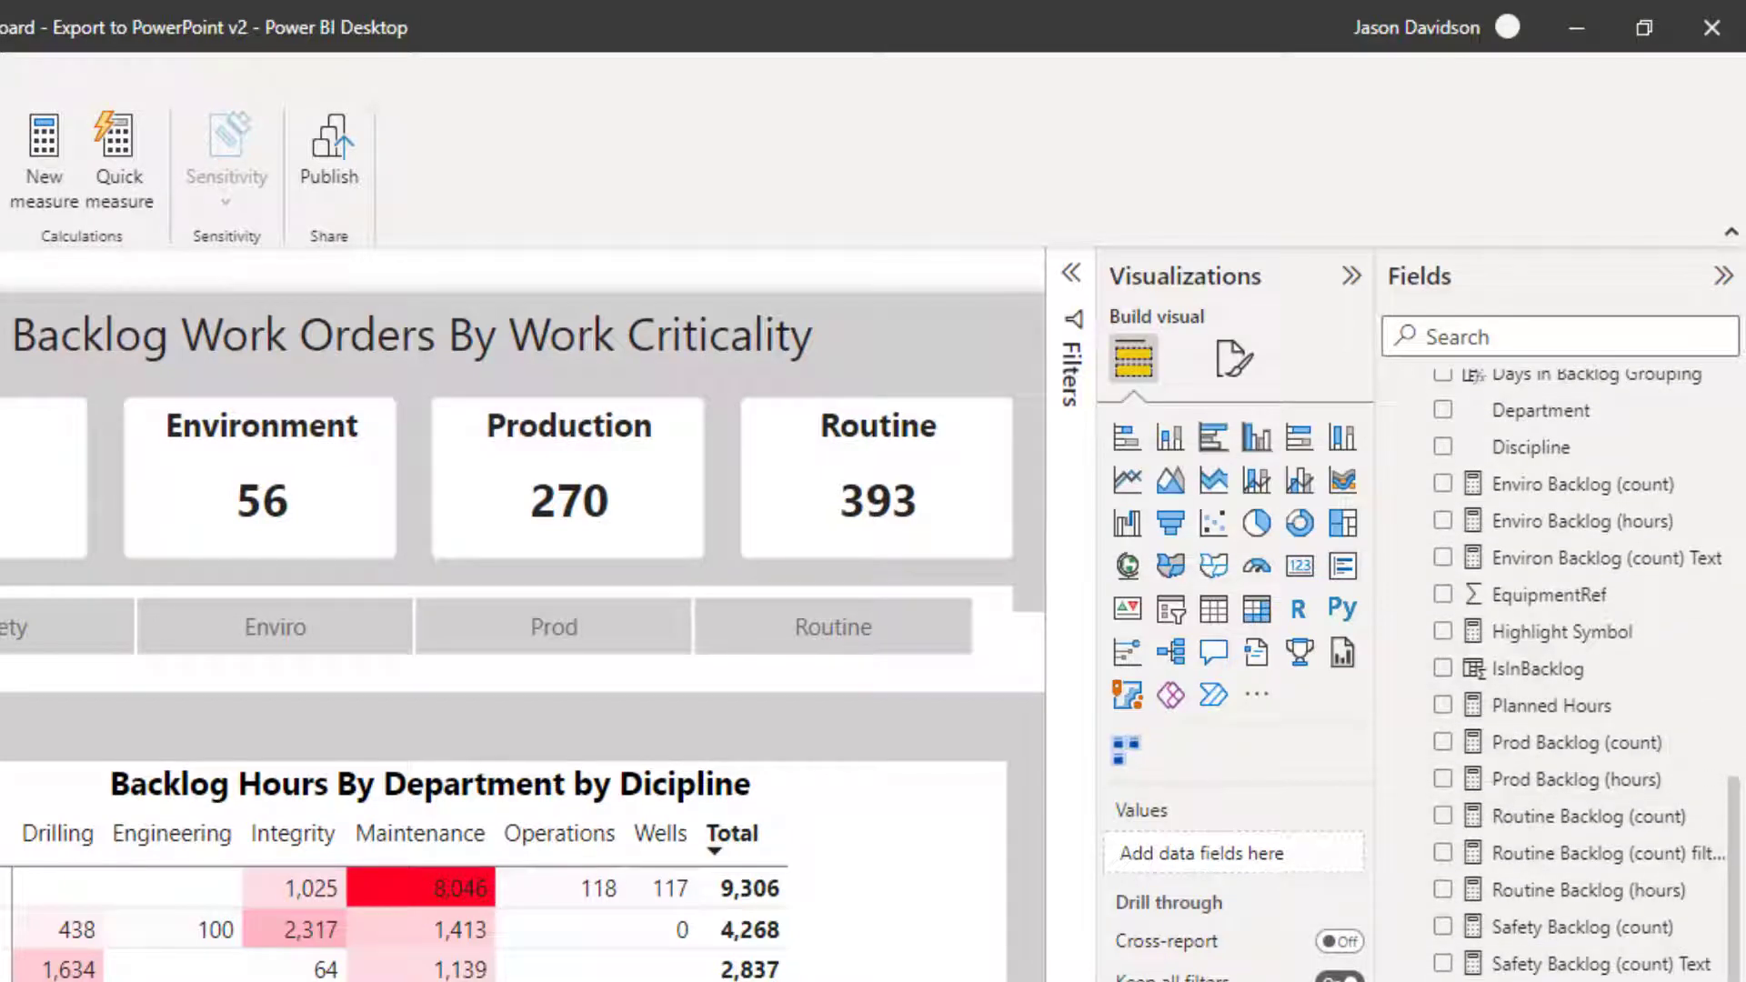
scroll(1519, 888, "up", 3)
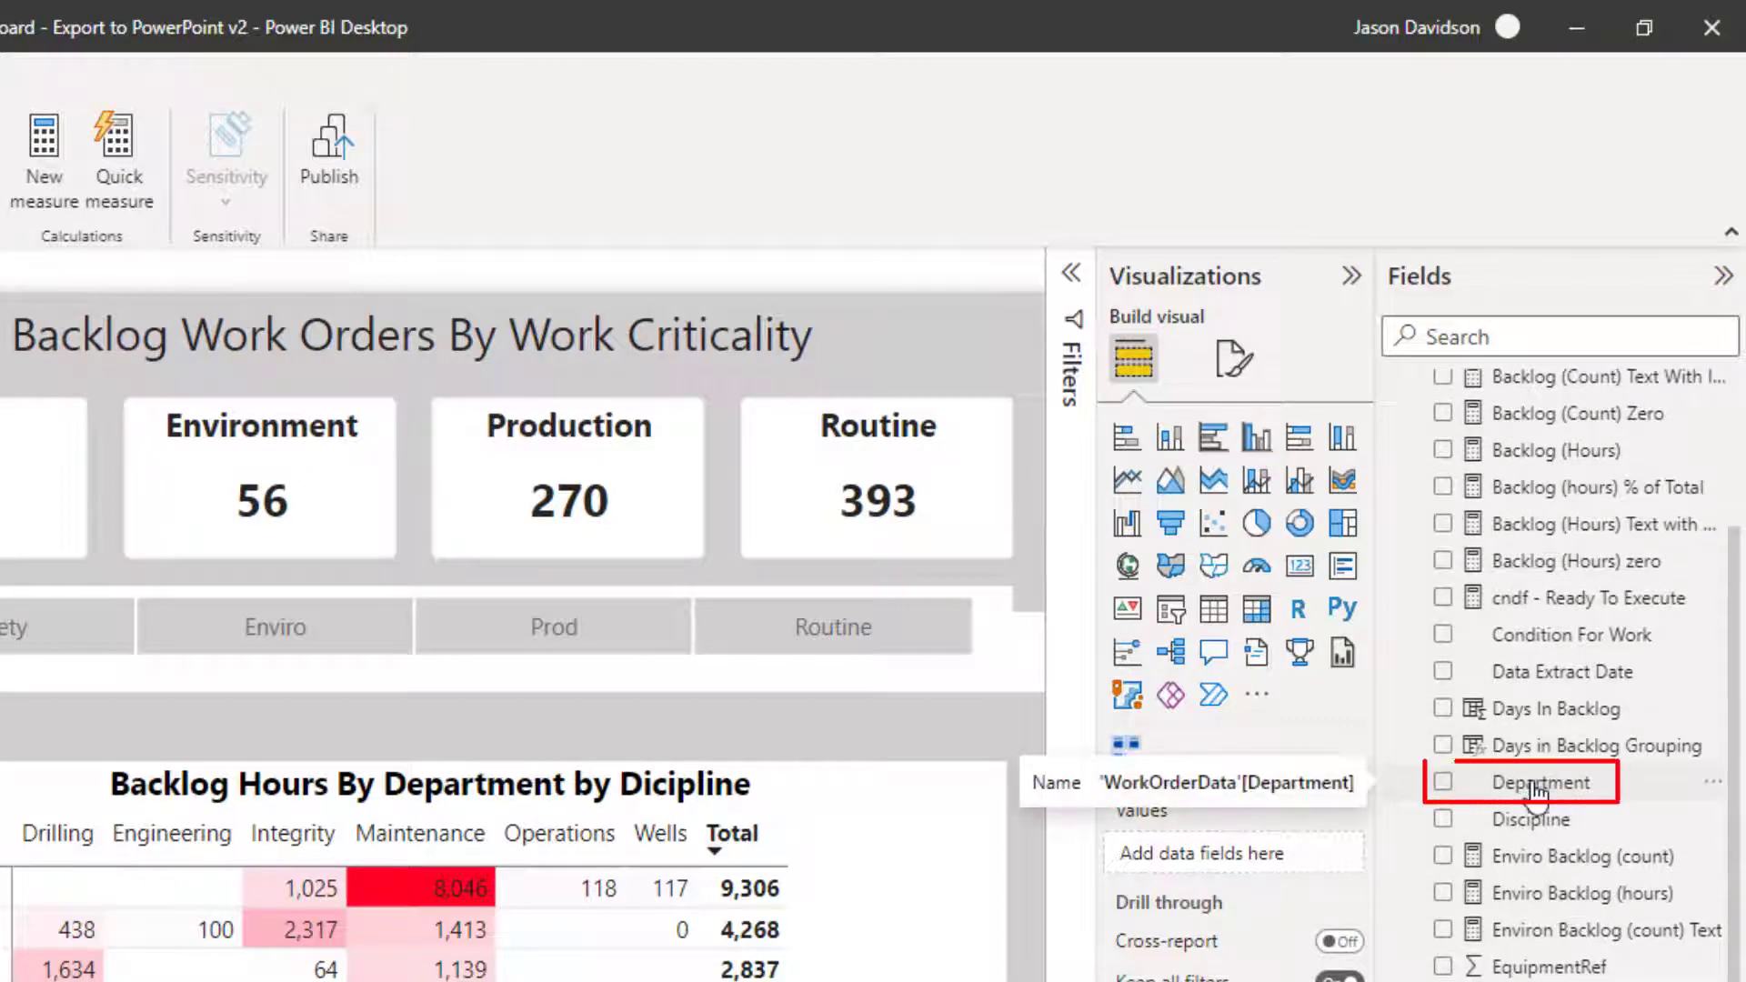
scroll(1504, 800, "up", 3)
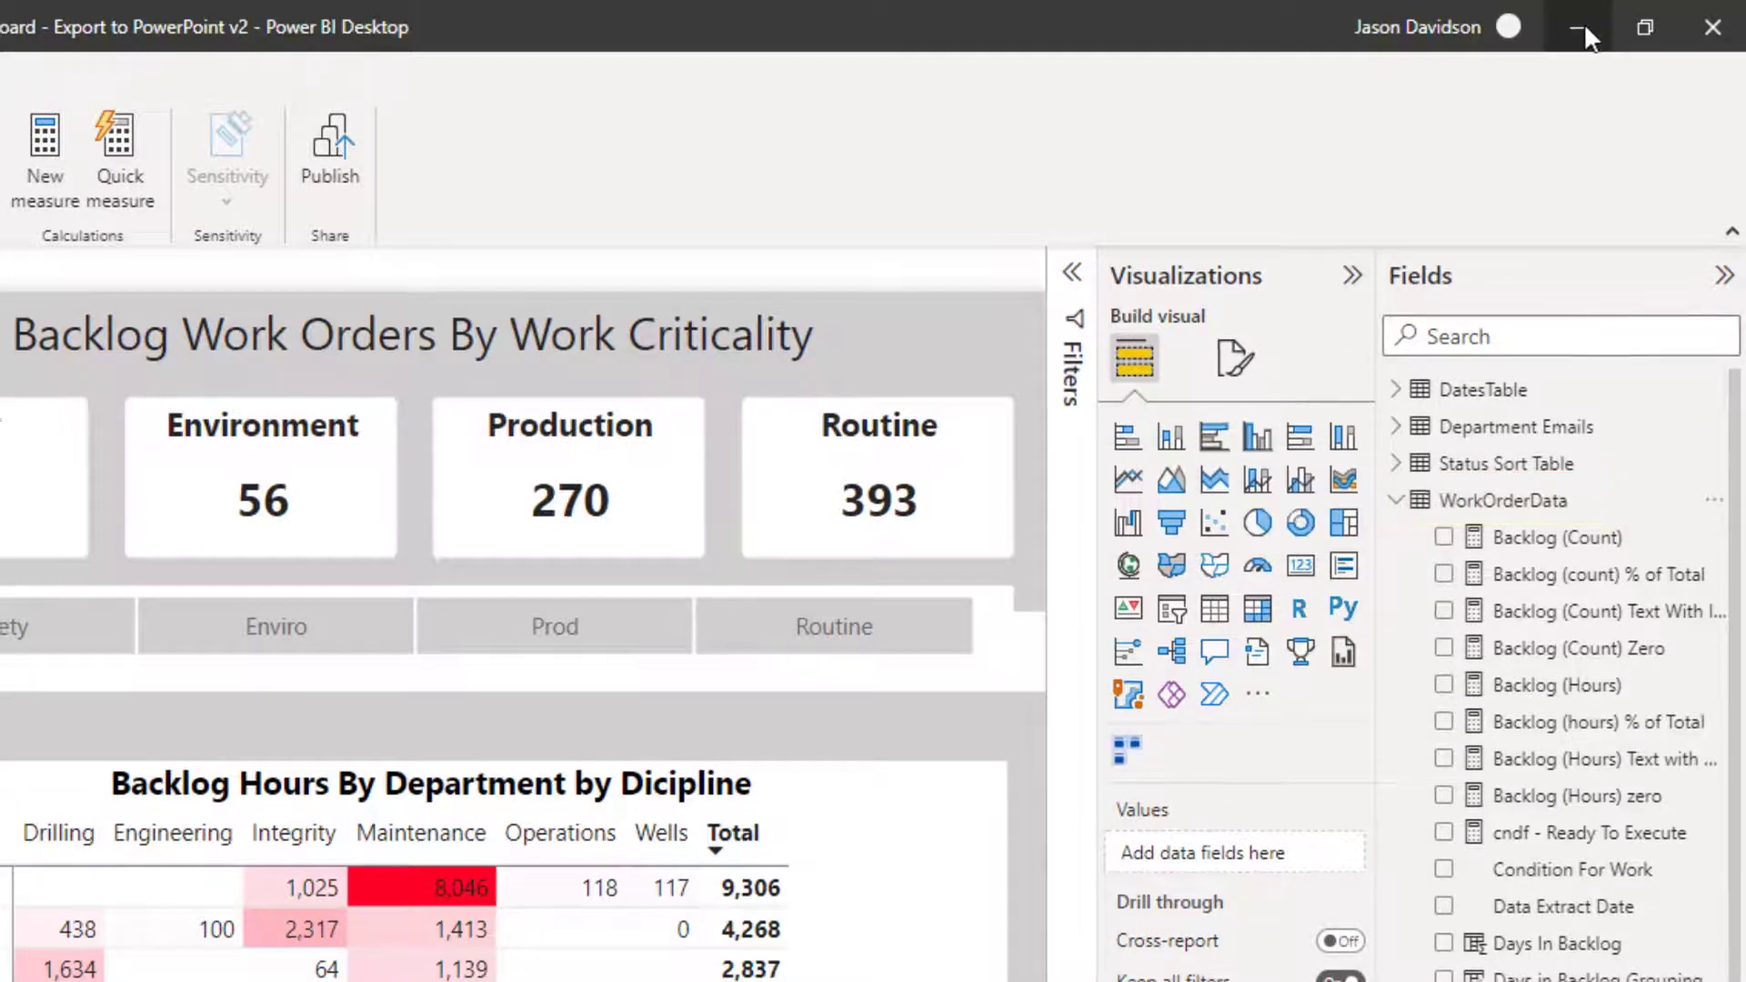
In Power Automate, set the export's report-level filter to WorkOrderData/Department eq ' followed by the Department value from the Excel rows
left_click(1584, 22)
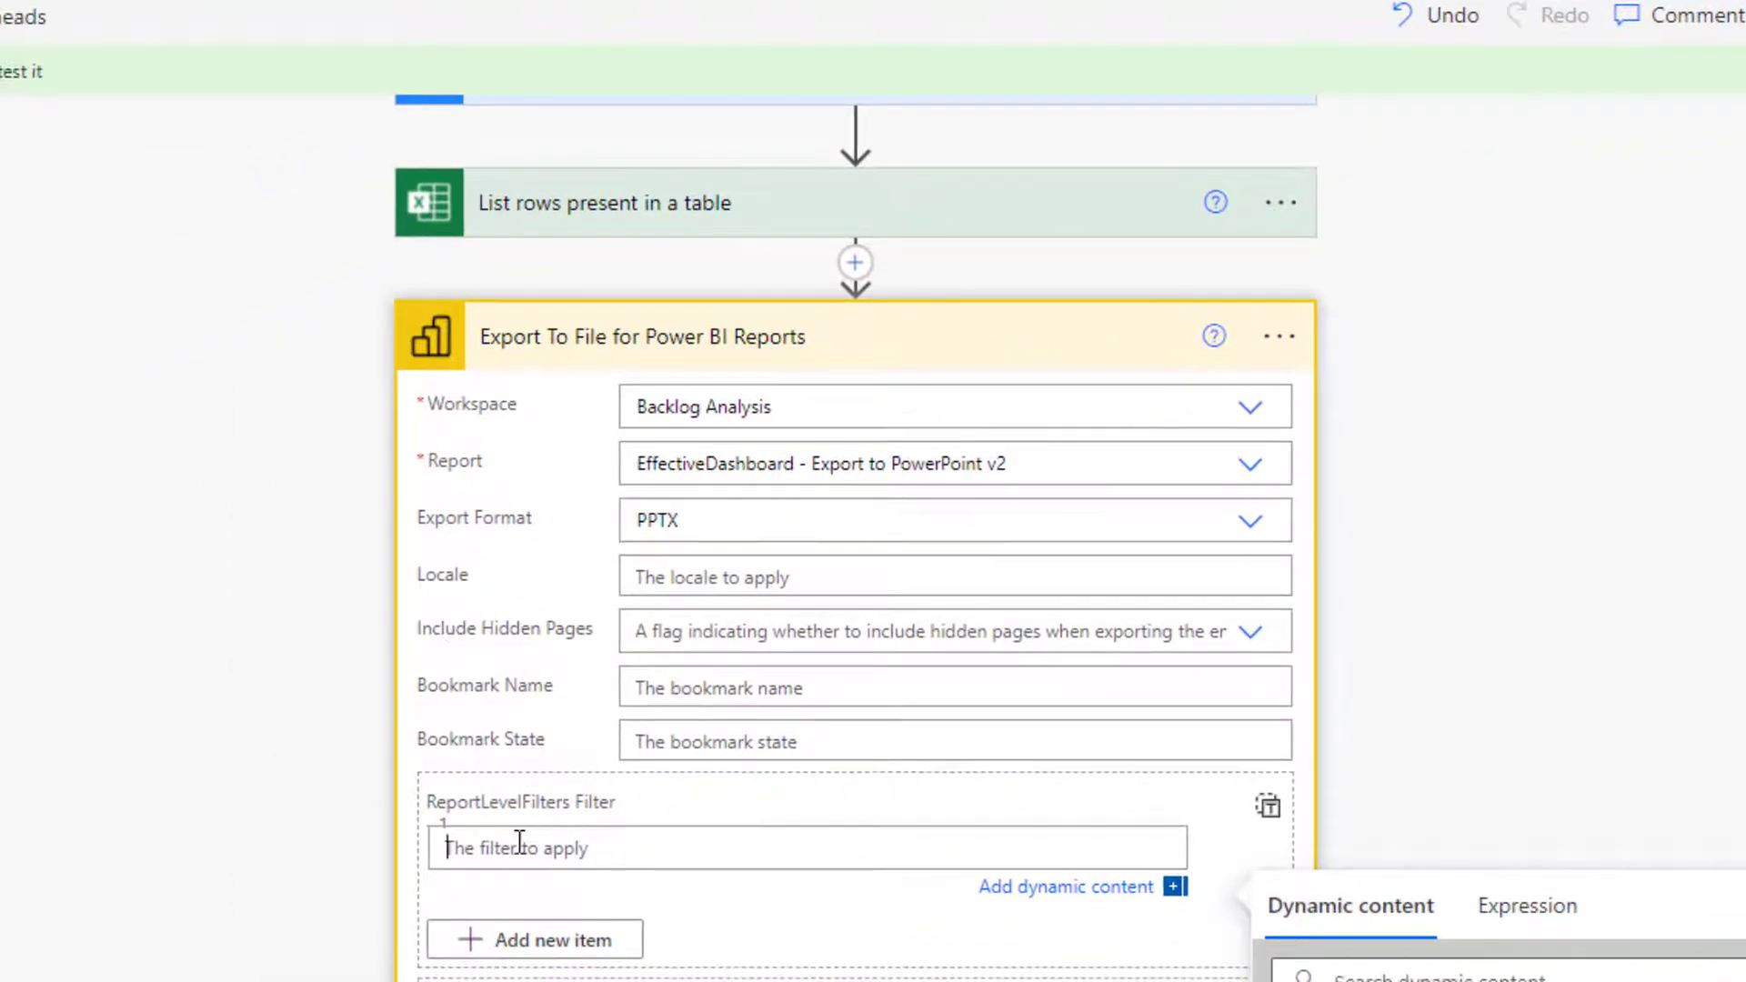
type("Wor")
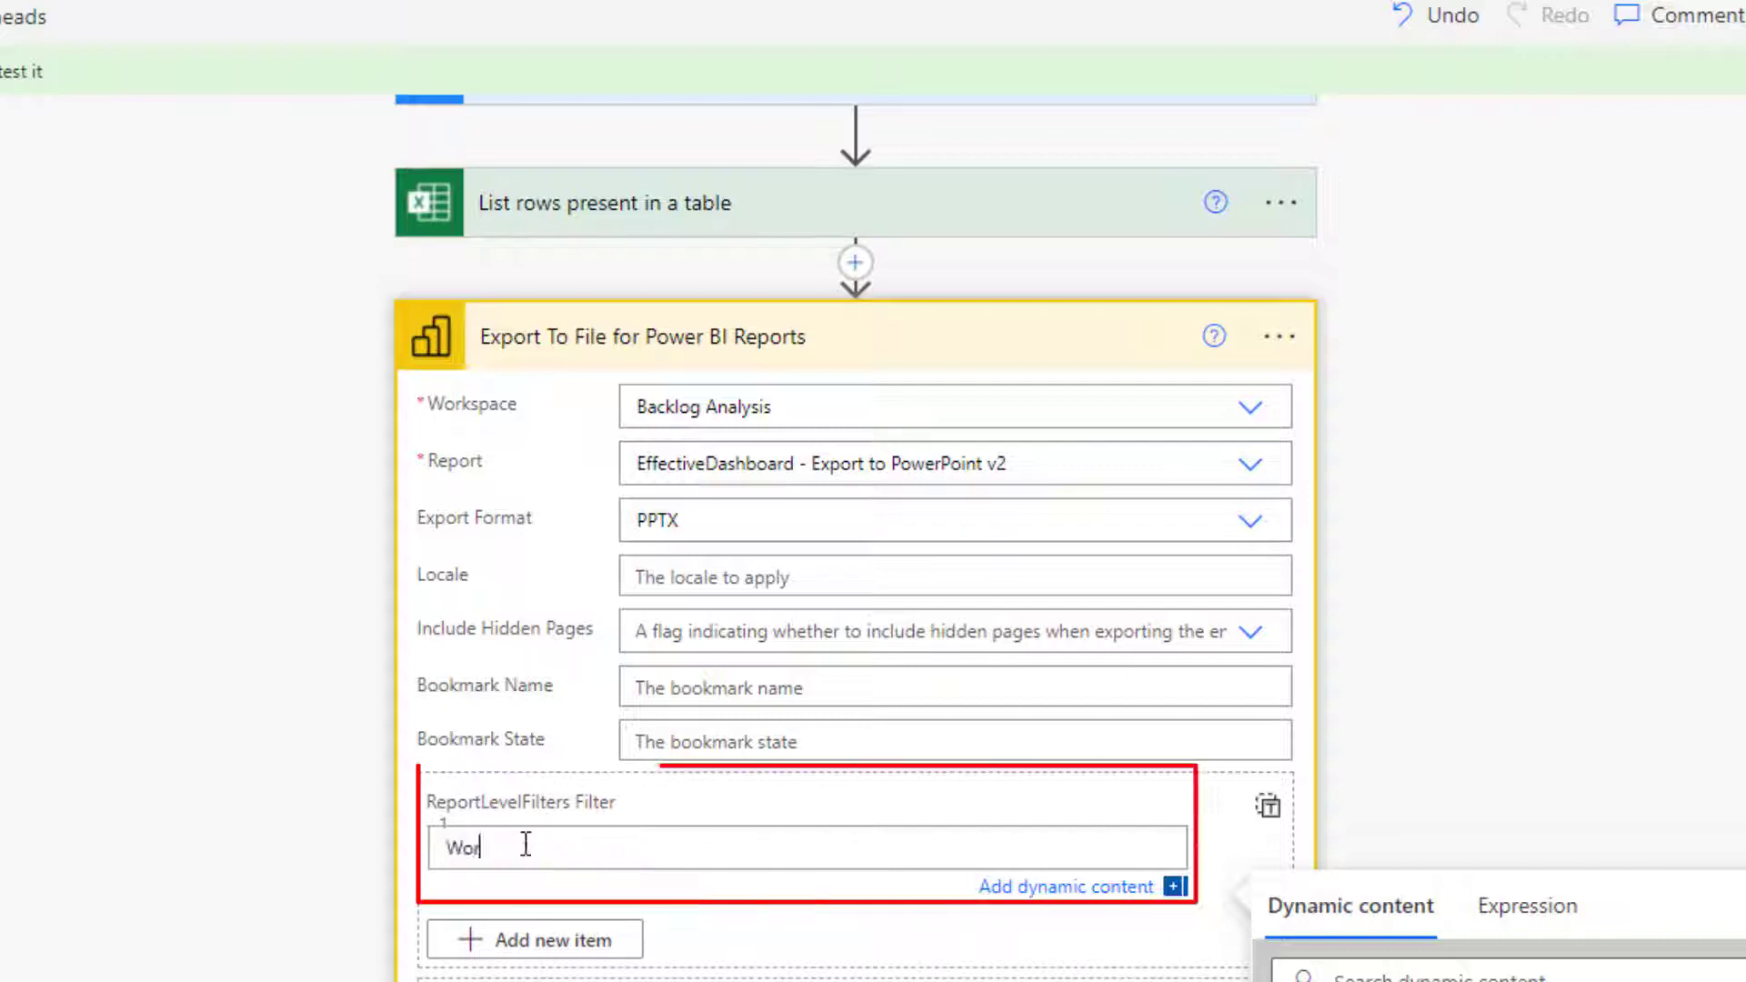
type("kOrderData")
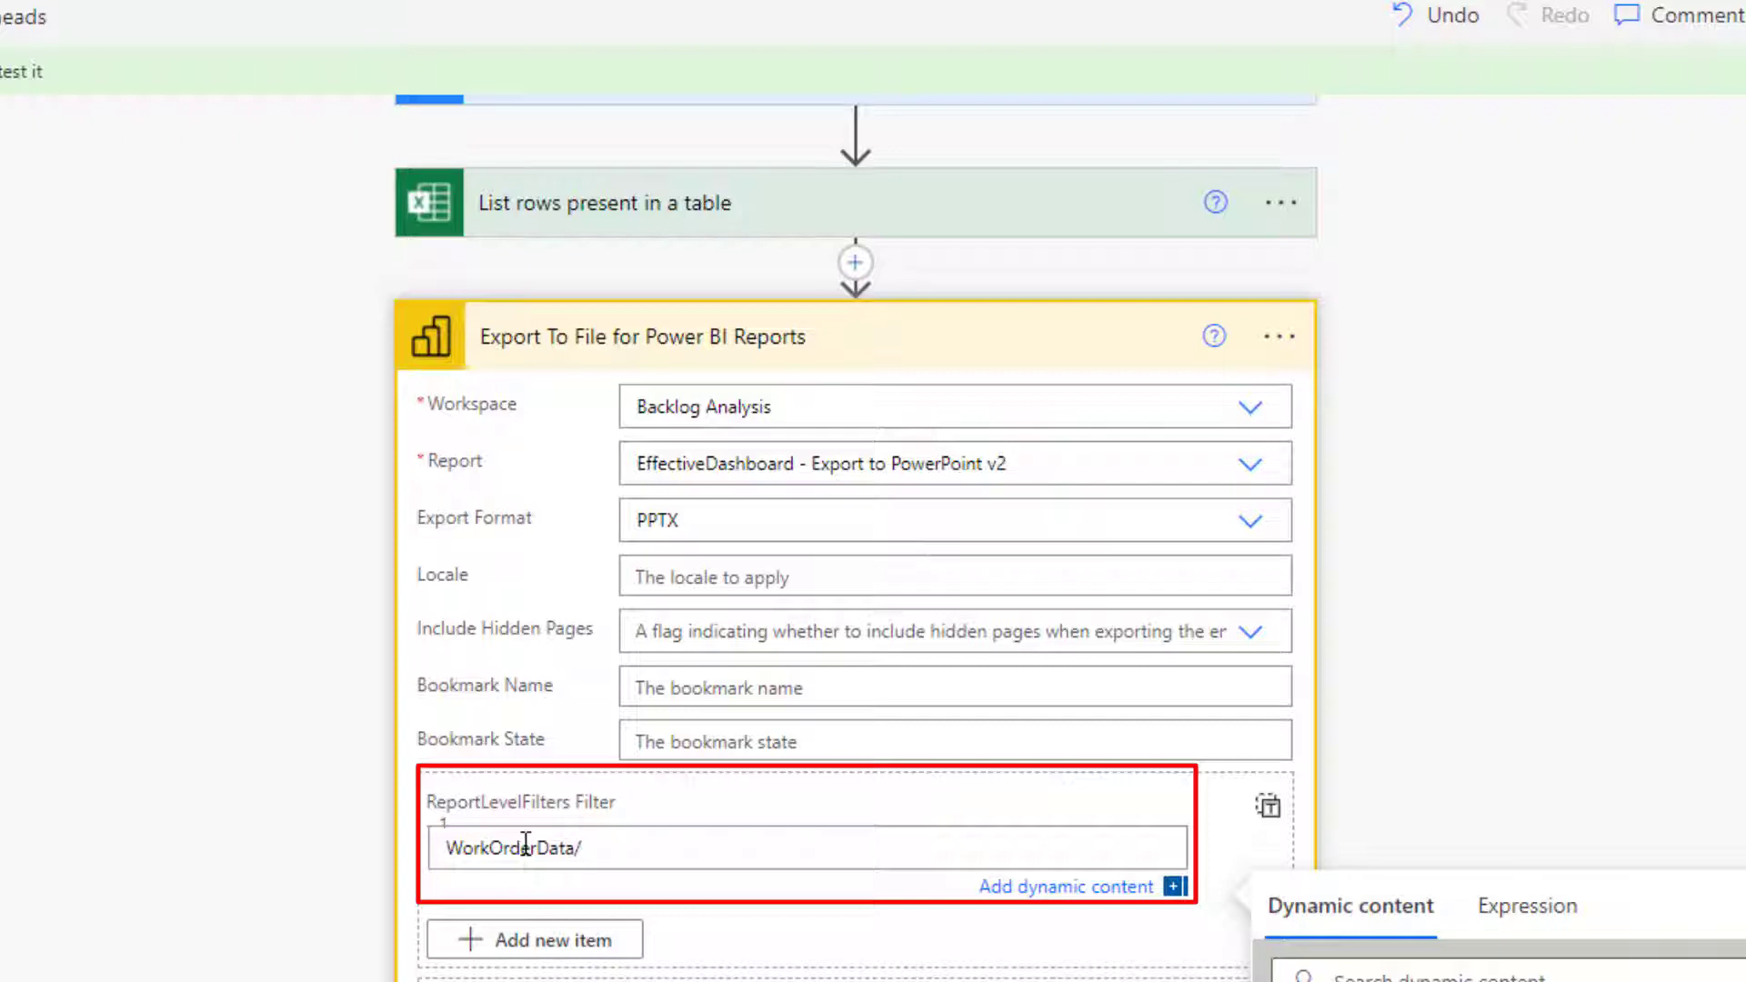
type("/Departem")
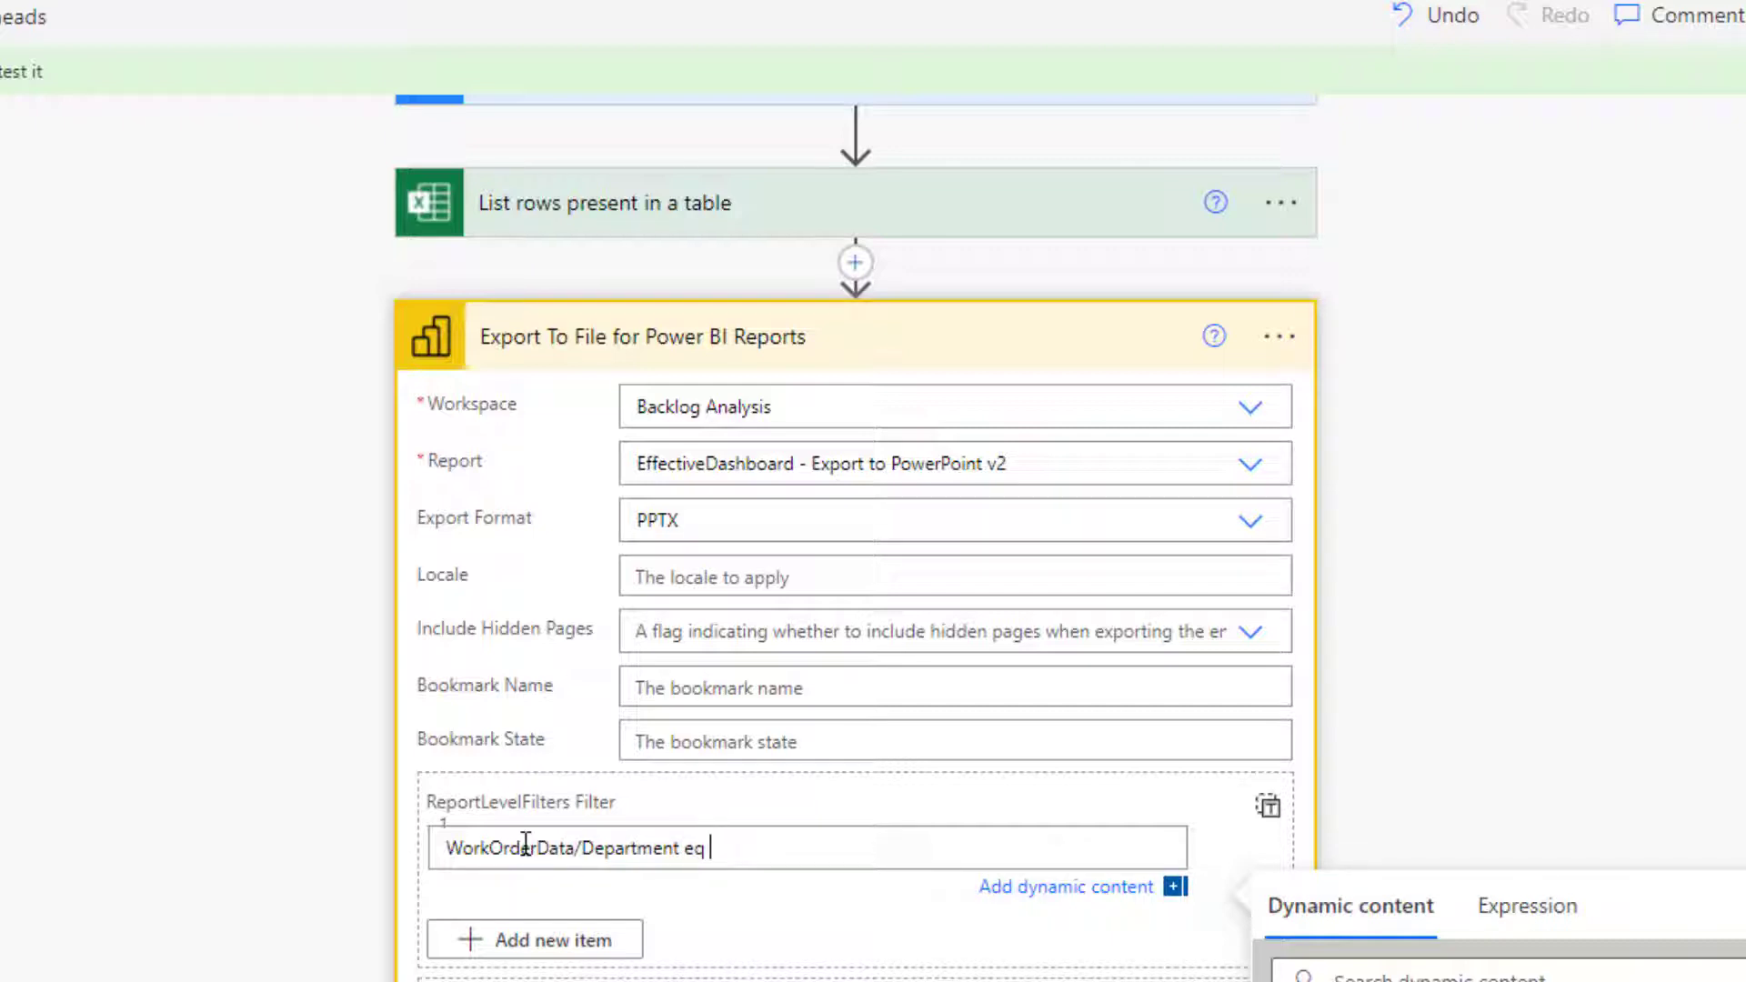
type("'")
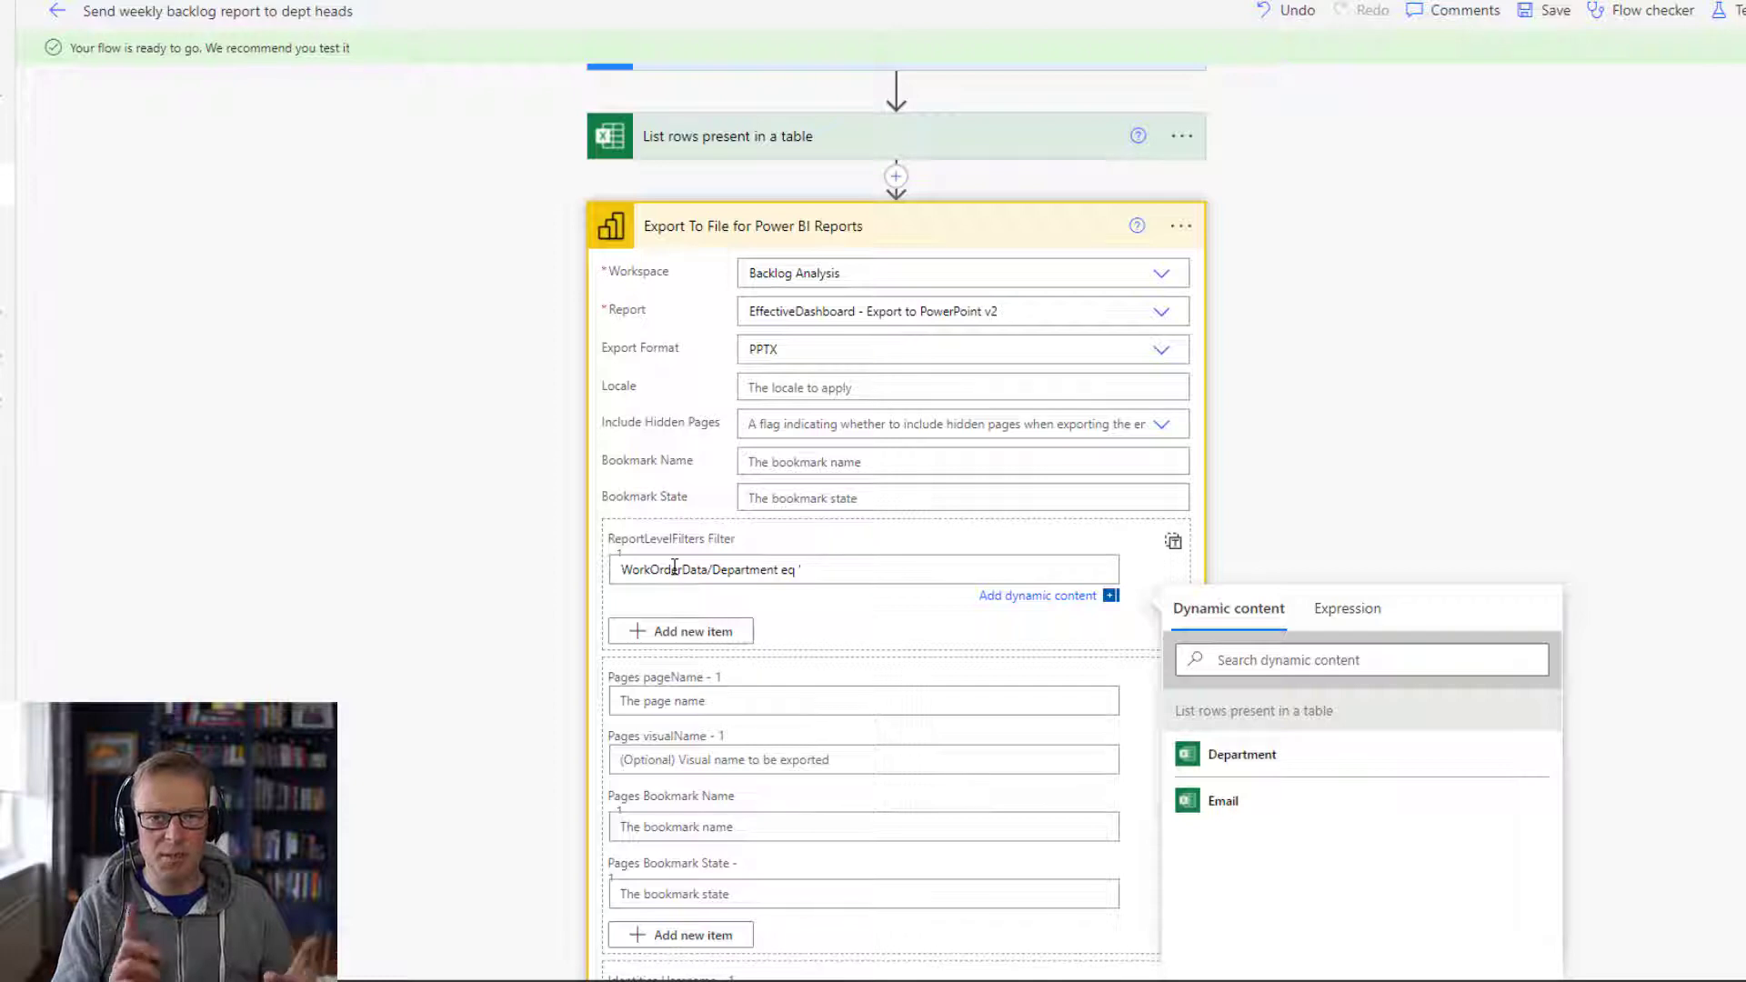
left_click(1250, 768)
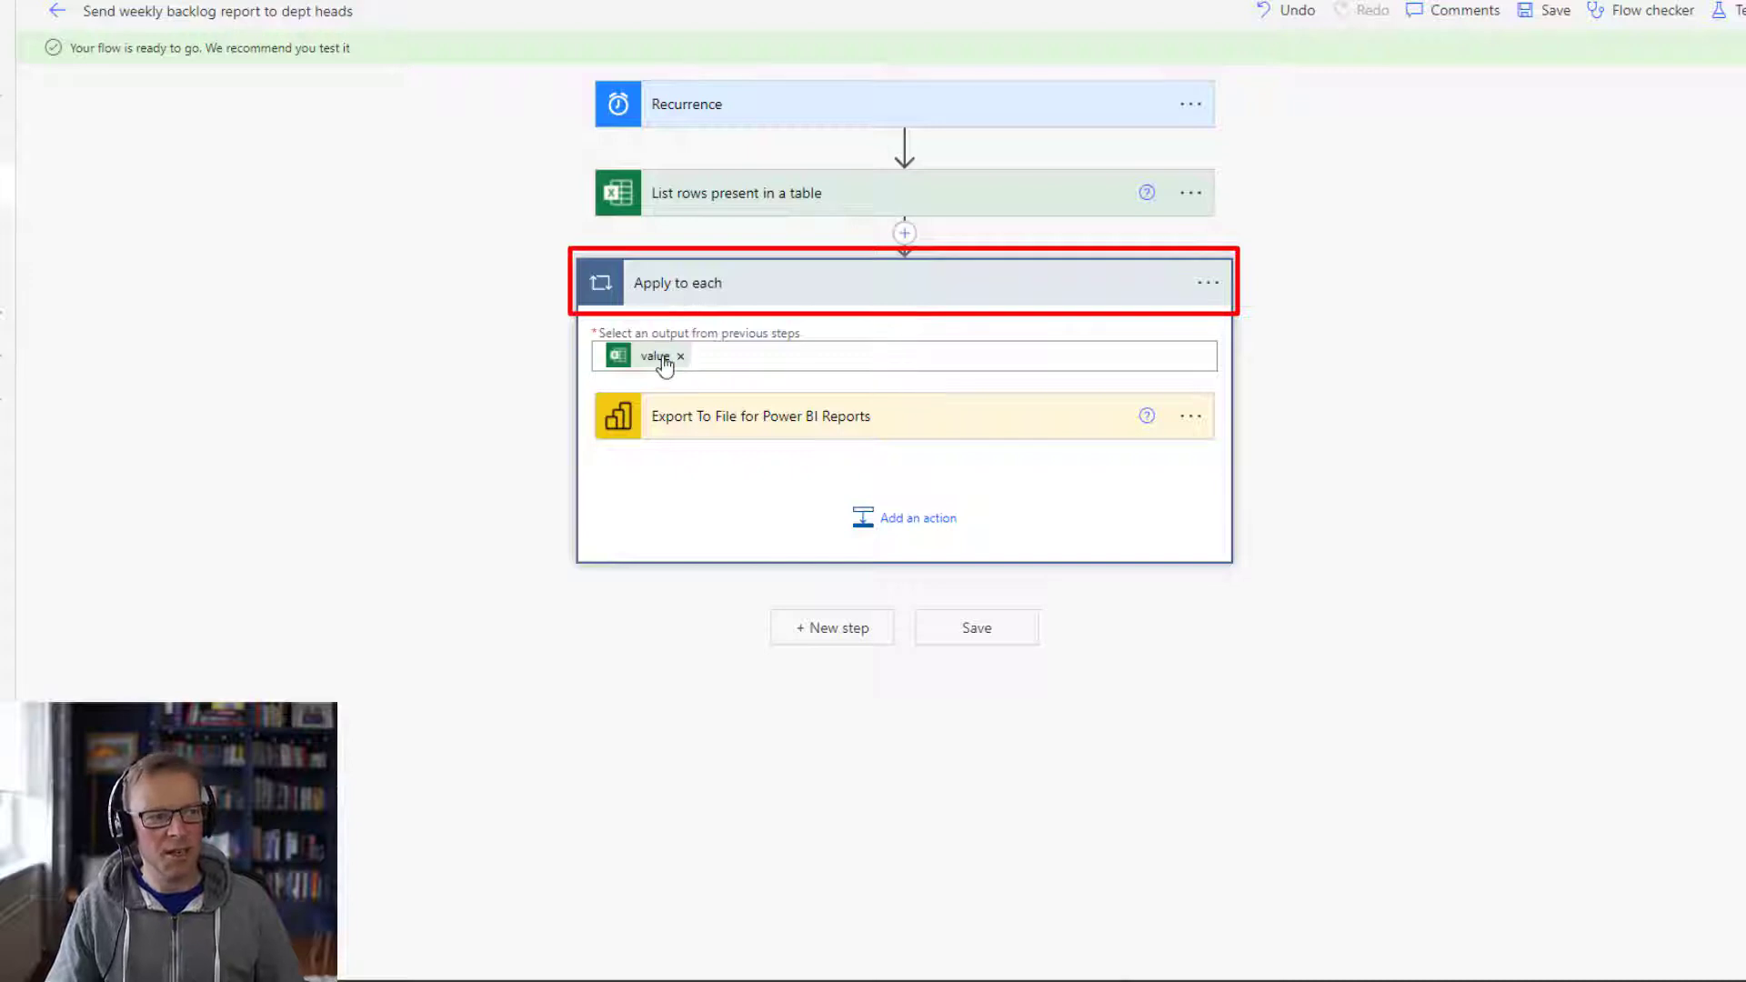
Reopen the export action inside the Apply to each loop, add a closing quote after the filter's Department value, and check the BacklogReportingConfig workbook
mouse_move(662, 367)
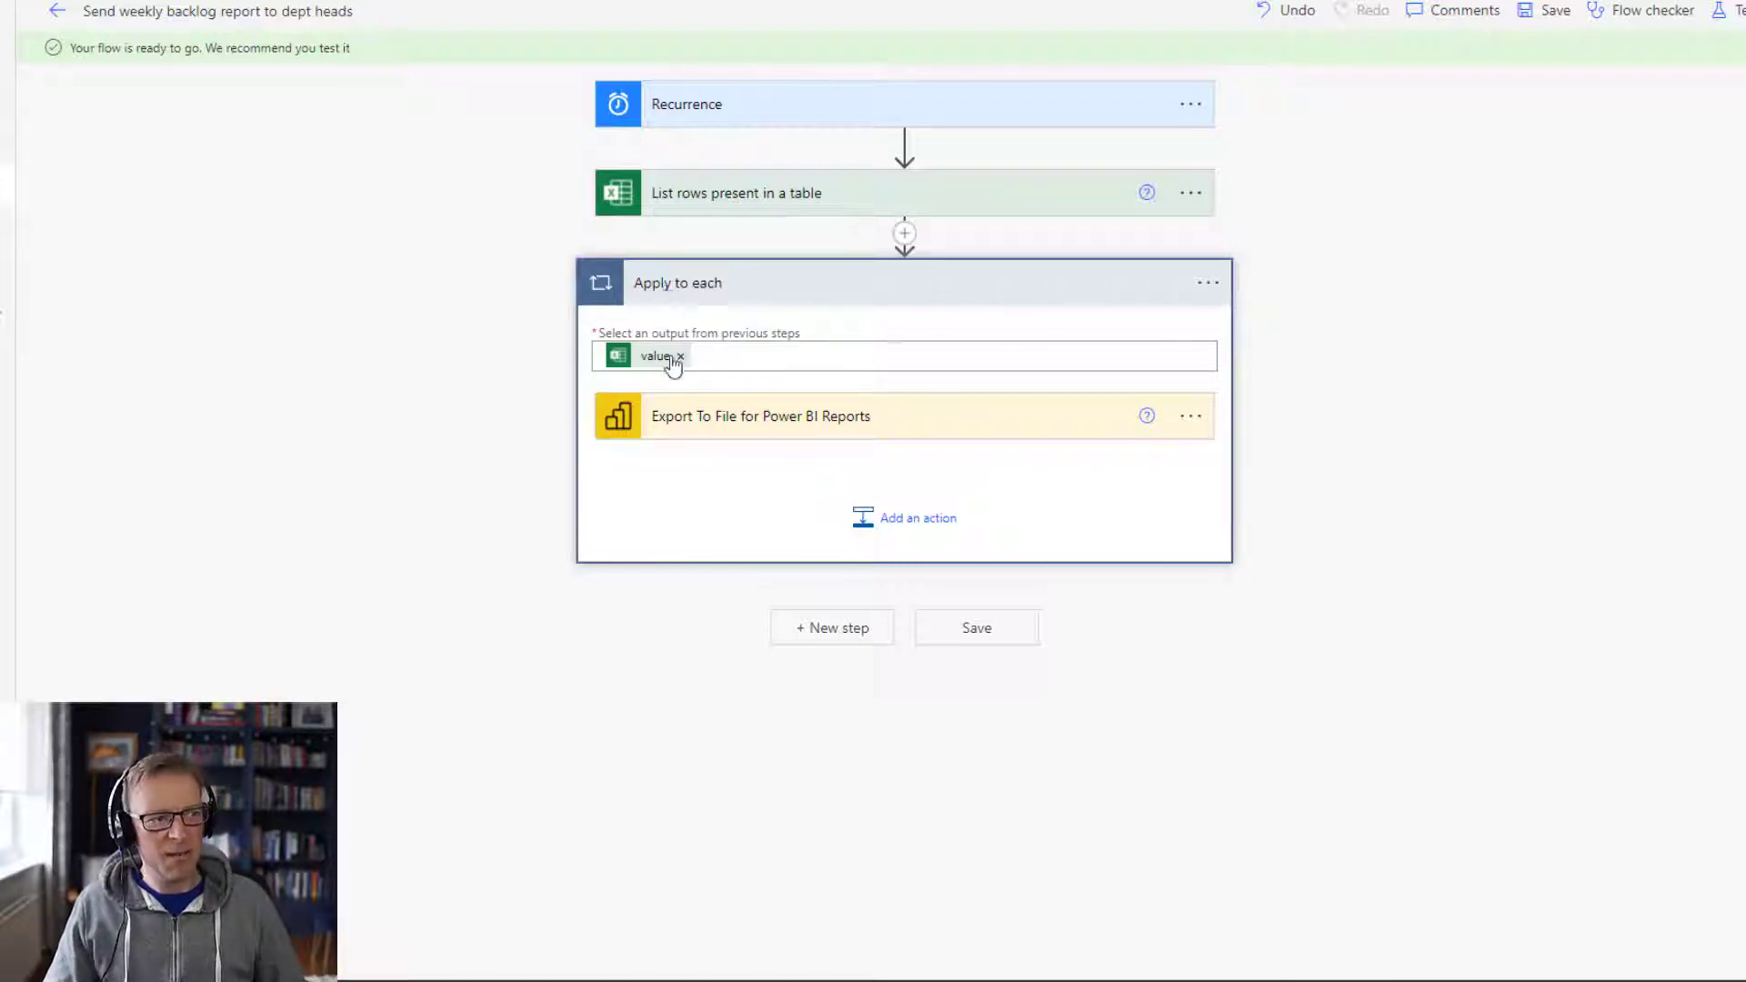
left_click(670, 417)
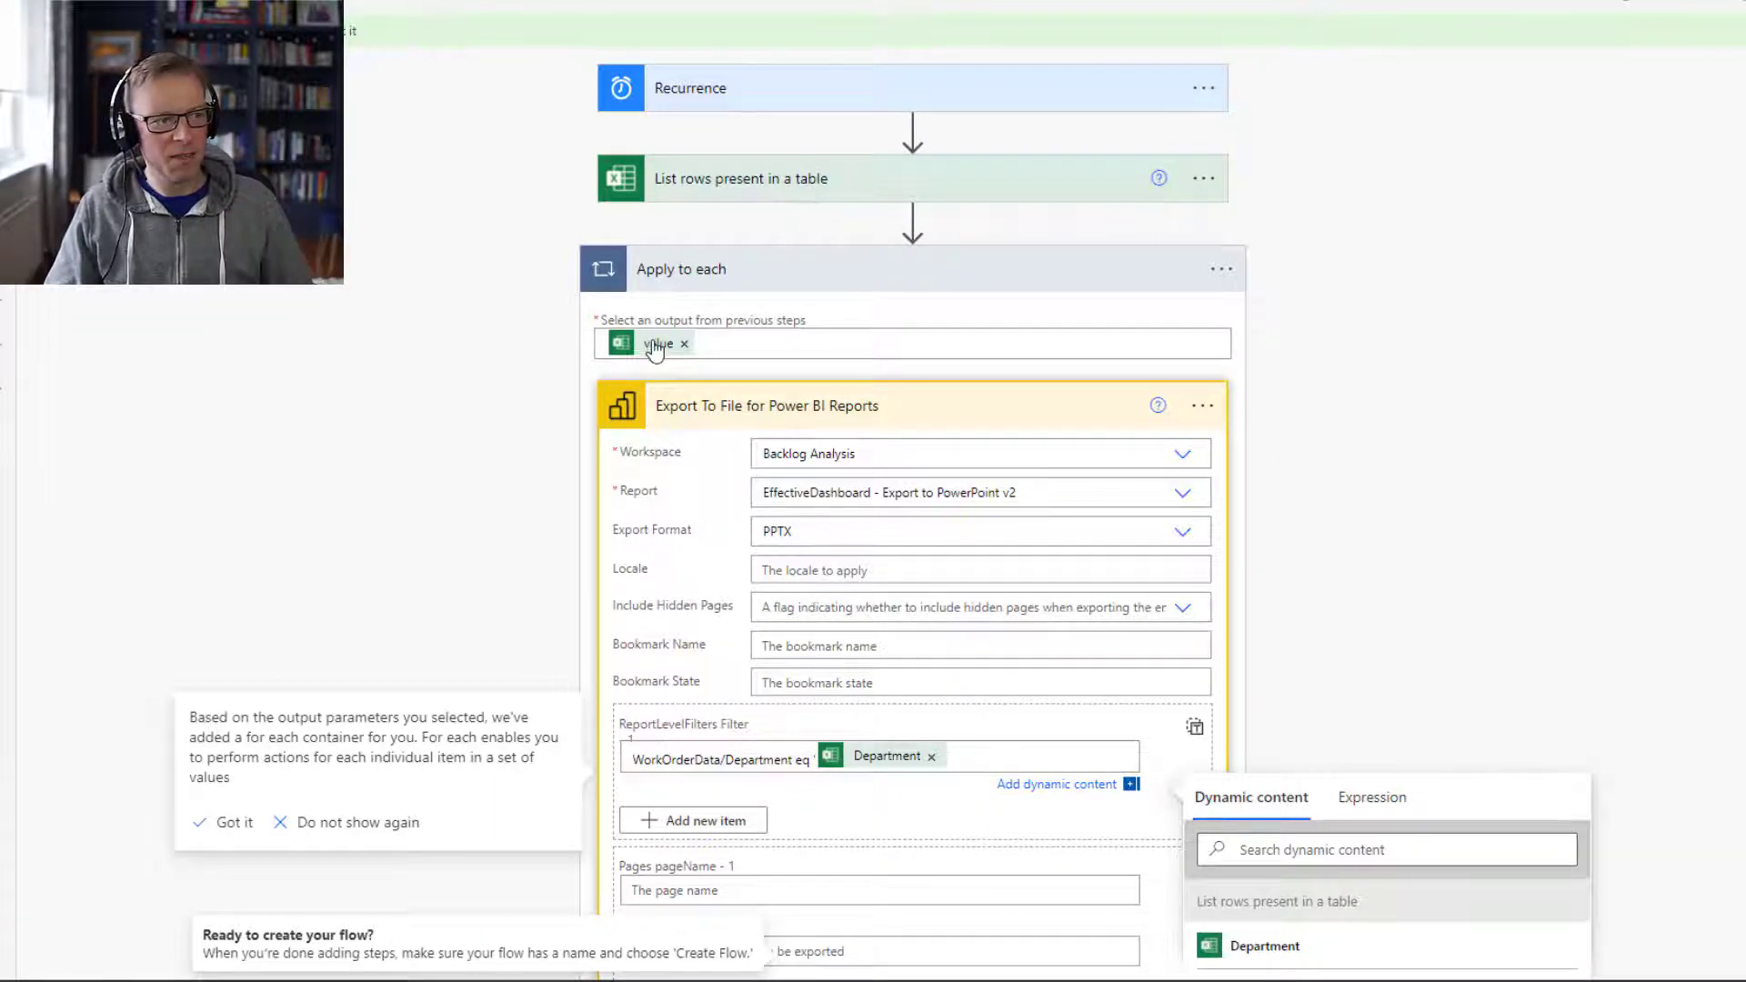
left_click(525, 379)
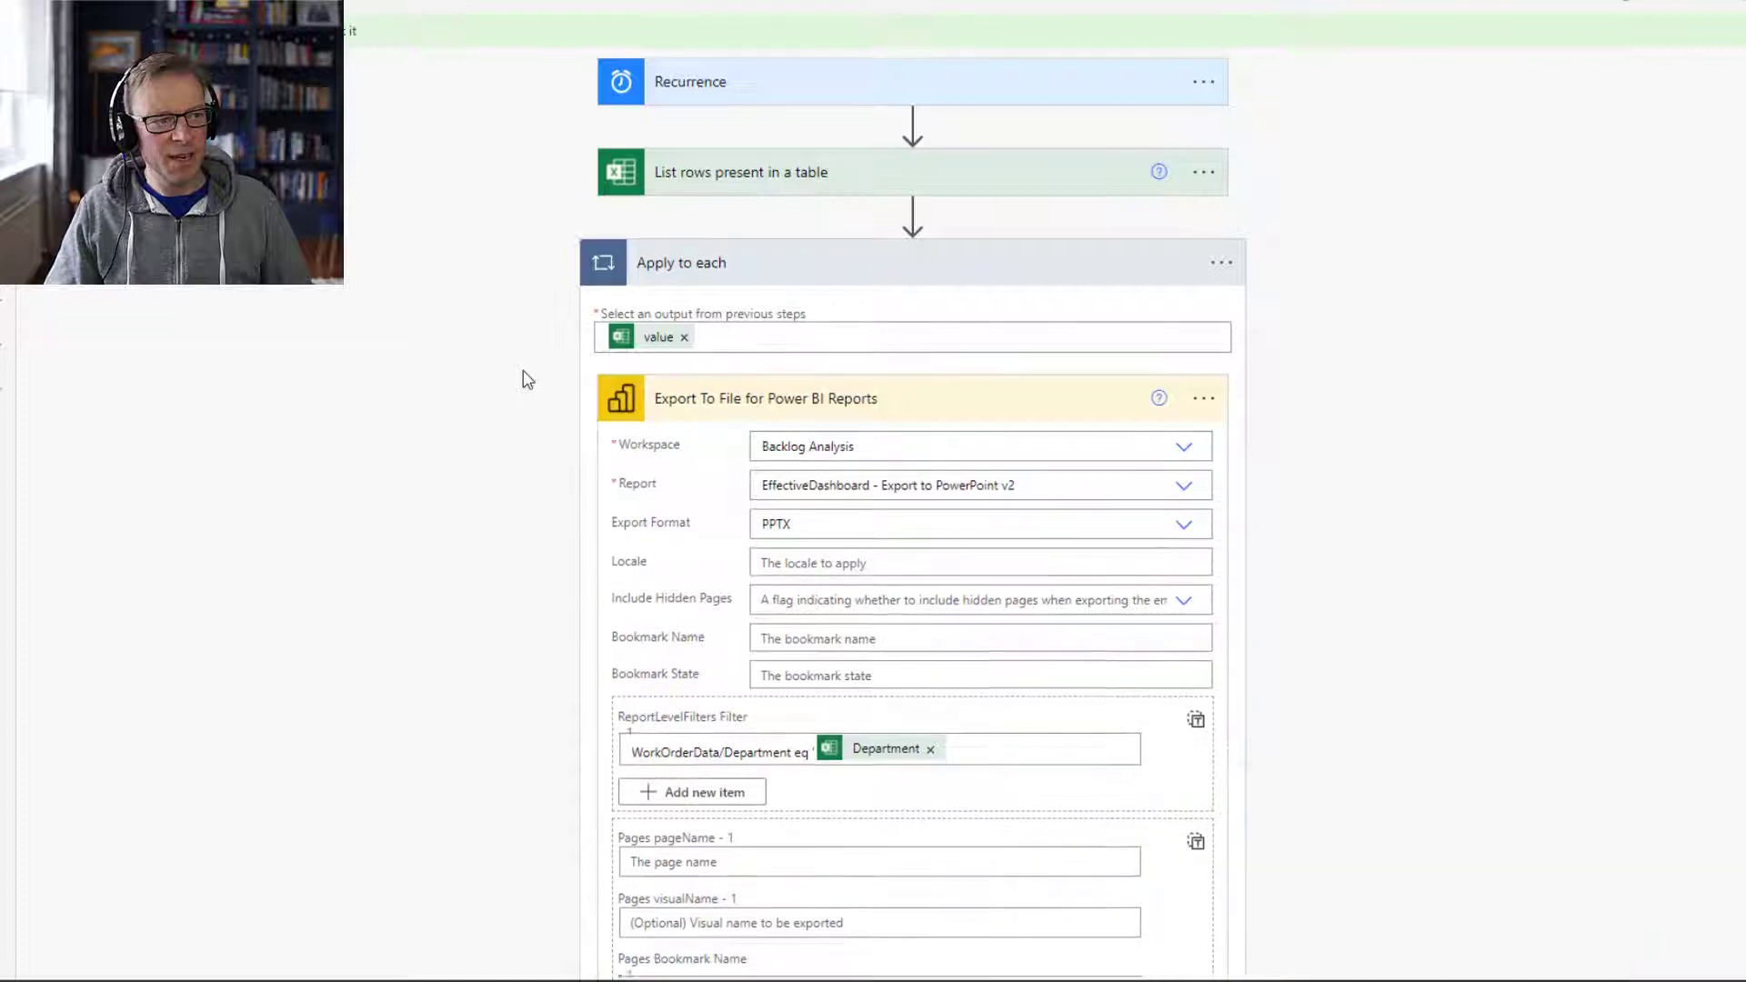
scroll(525, 379, "down", 1)
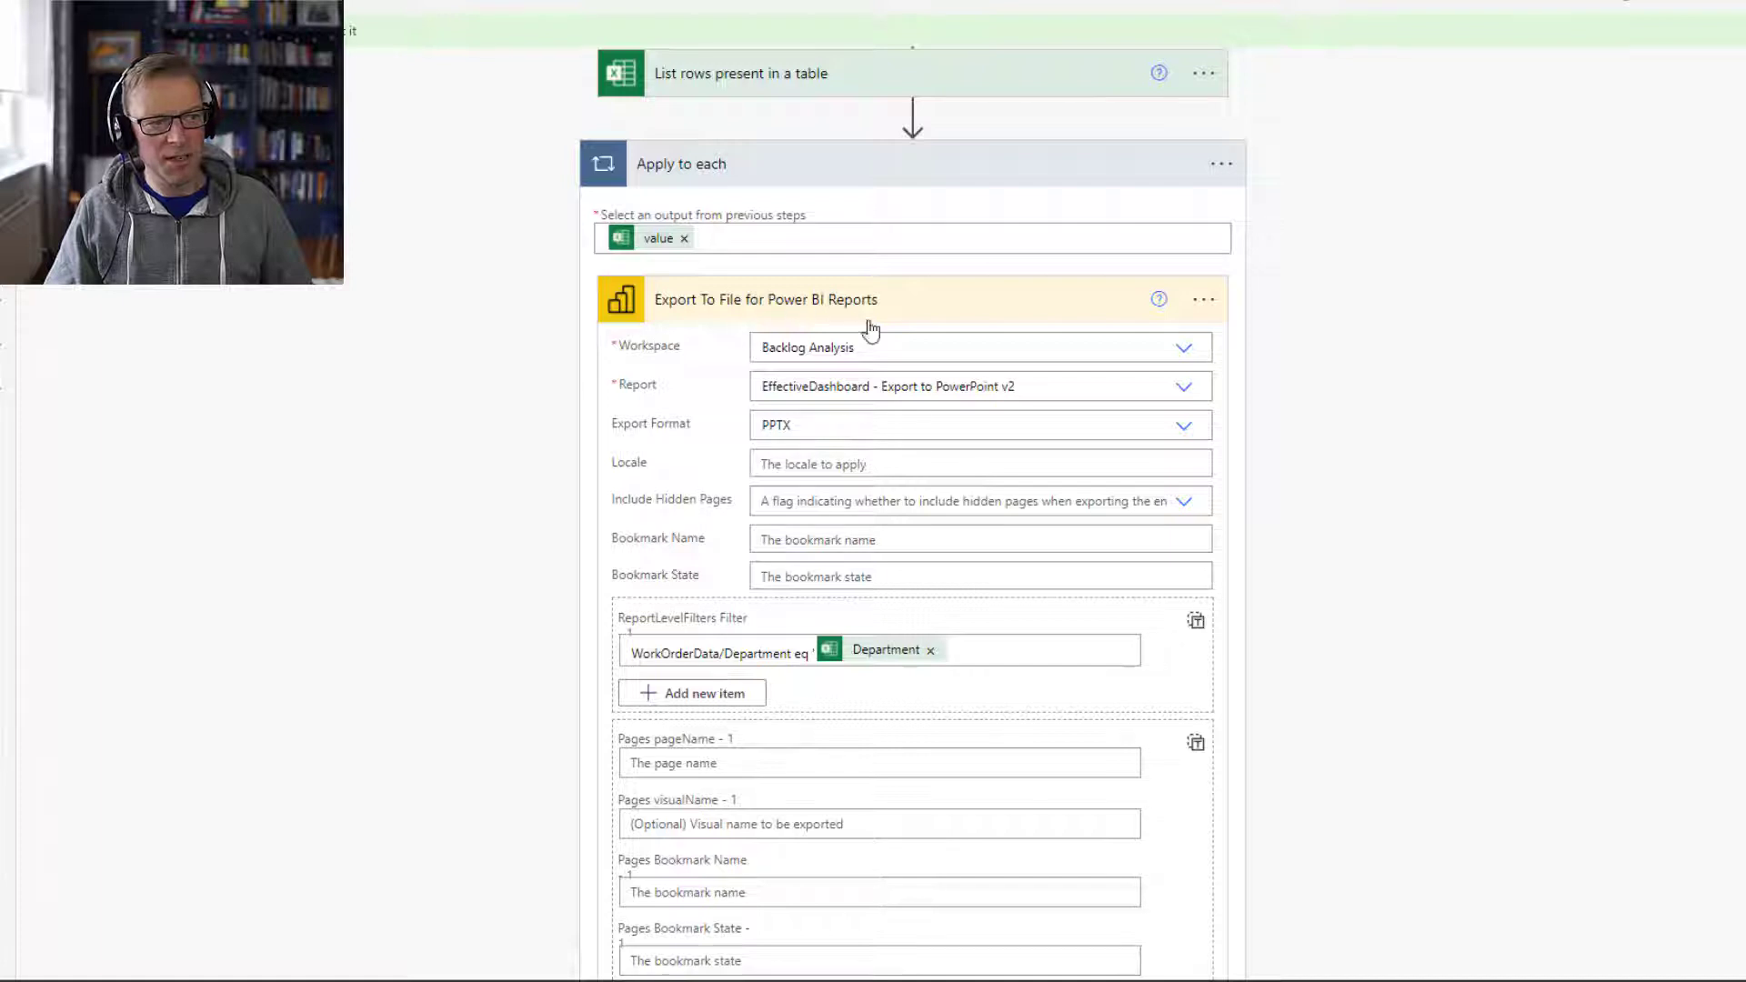
scroll(812, 492, "down", 2)
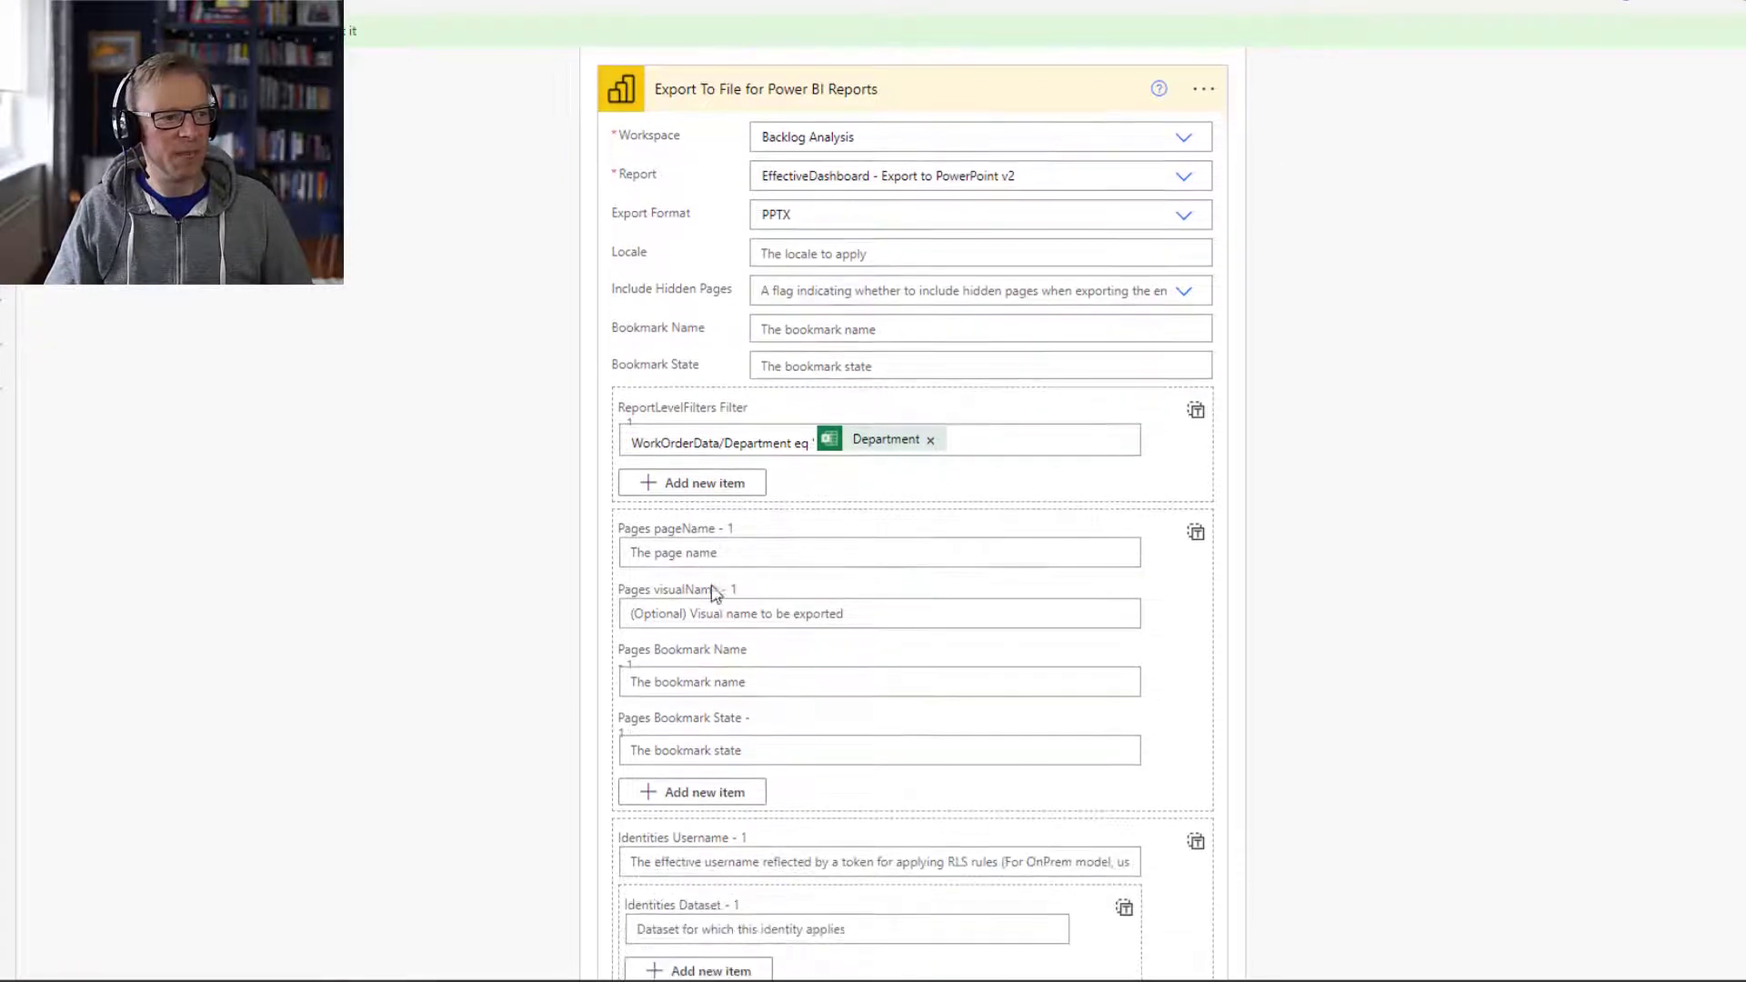
scroll(532, 446, "down", 1)
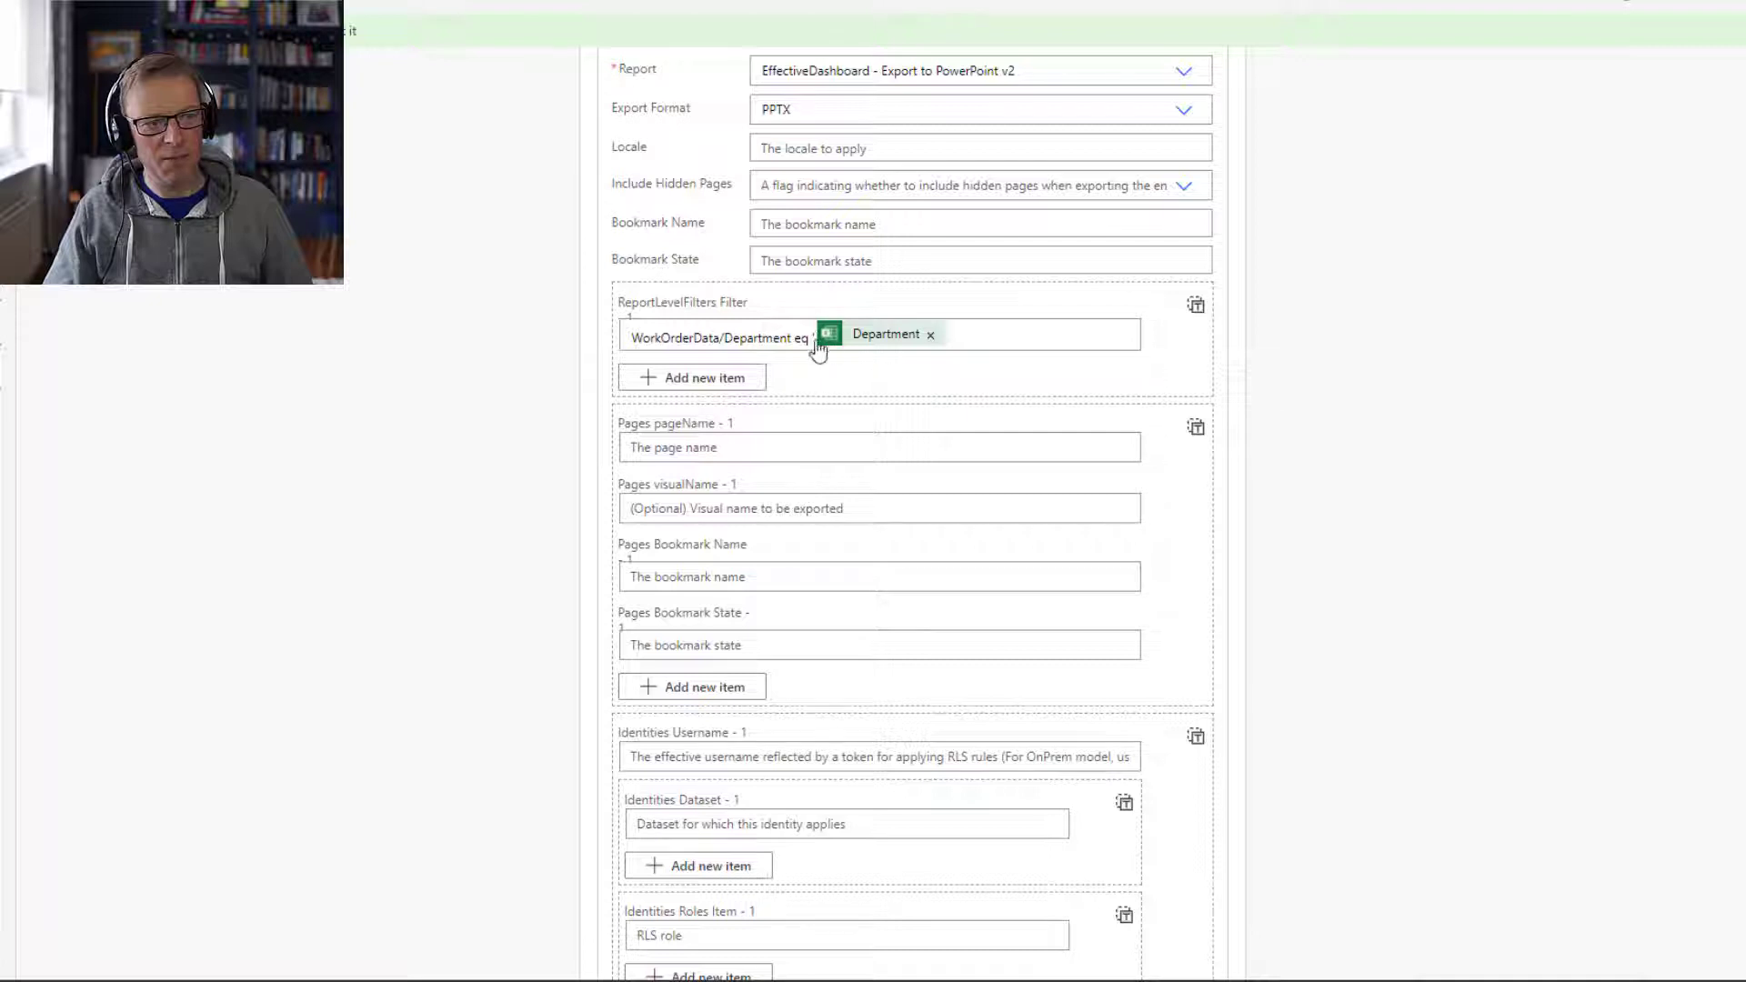
left_click(952, 336)
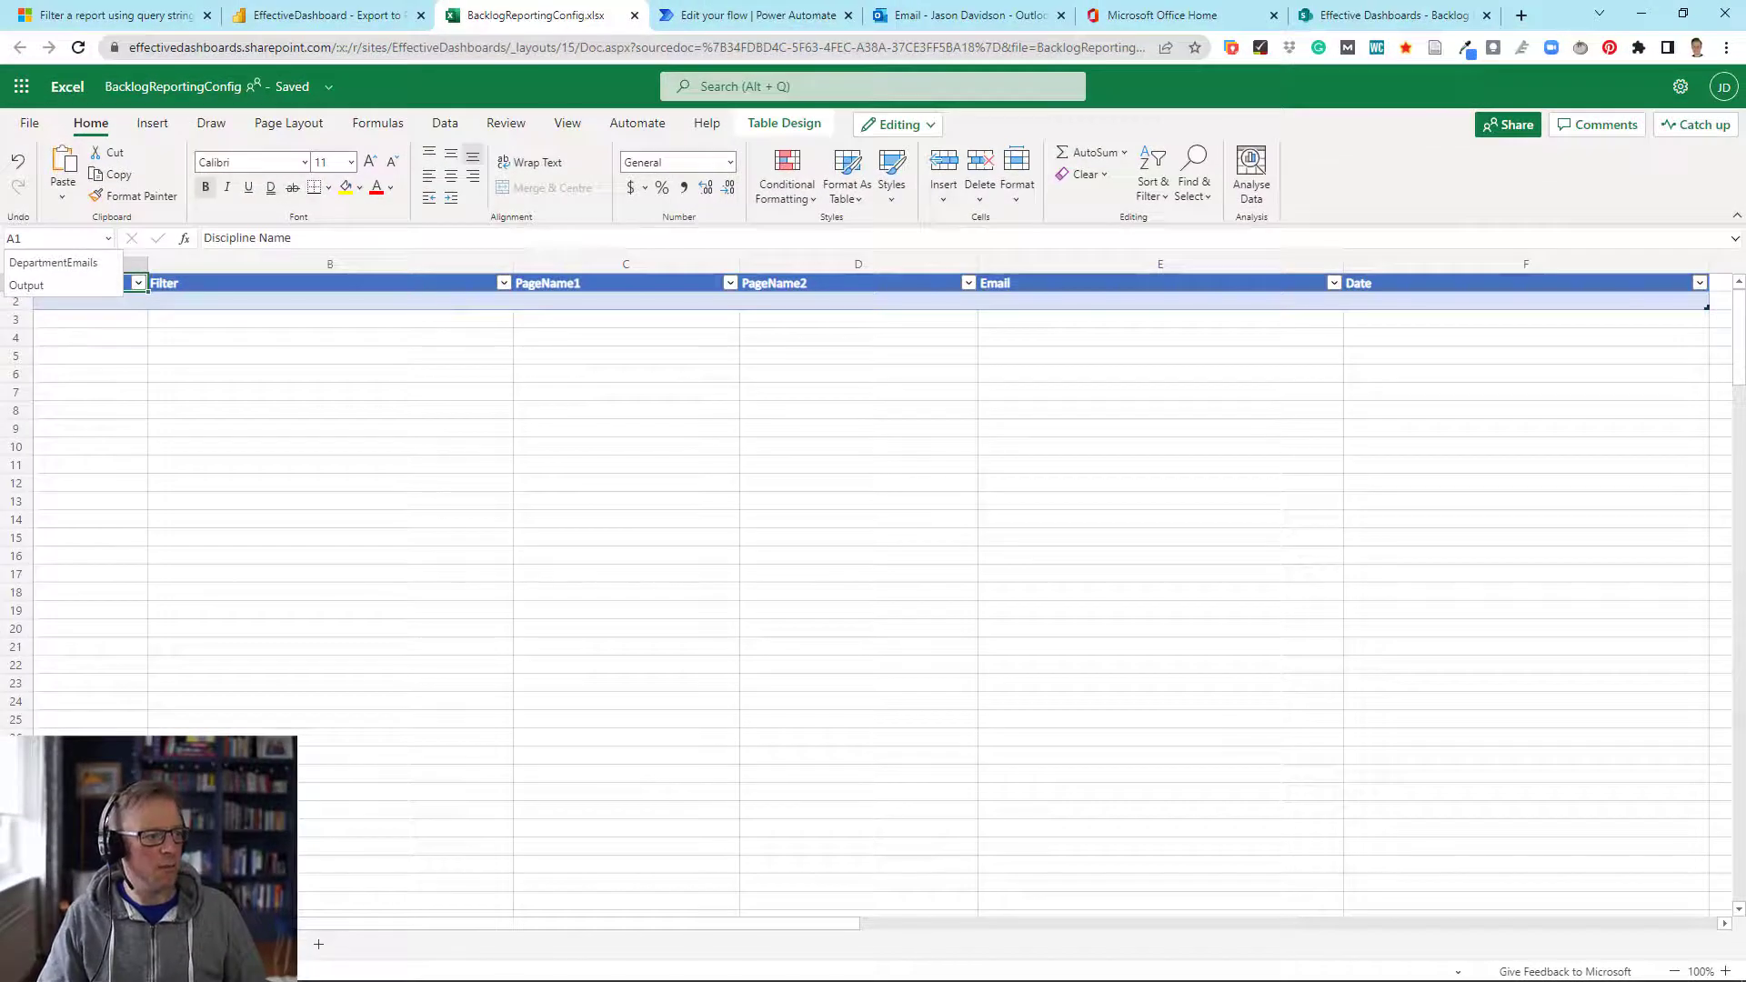
left_click(89, 942)
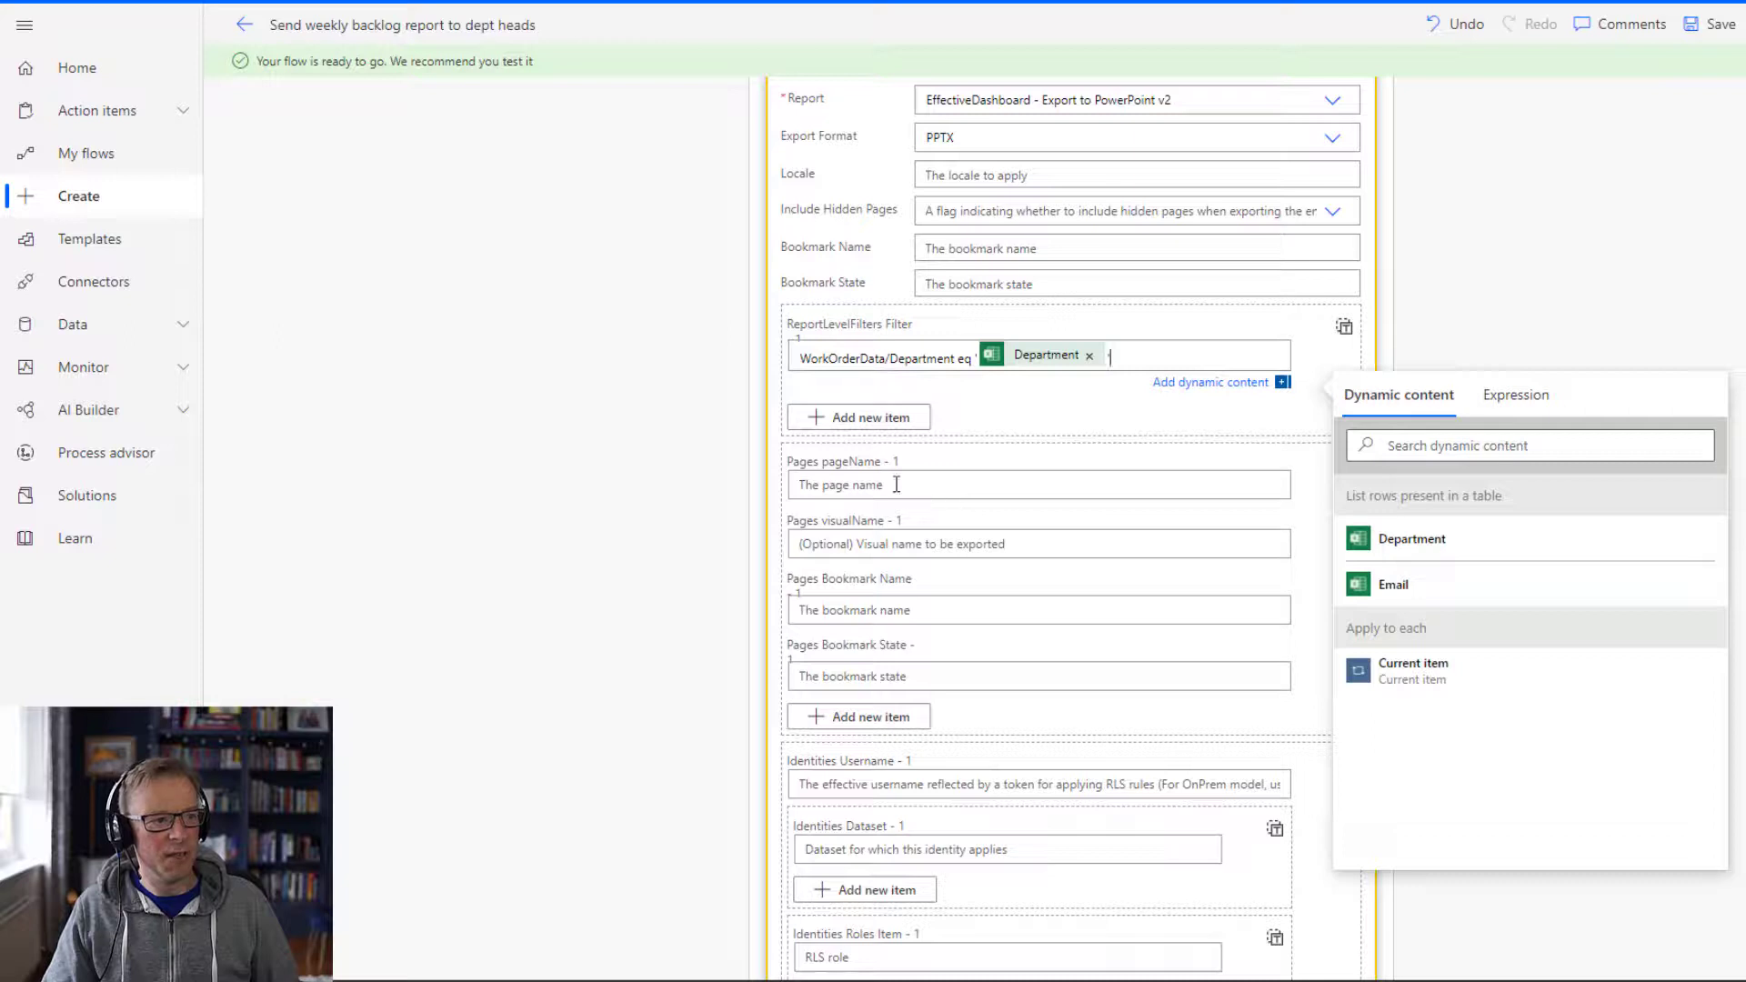
Switch to the Power BI service and open the Backlog Summary - Single Department page from the second EffectiveDashboard report's Admin page
left_click(896, 484)
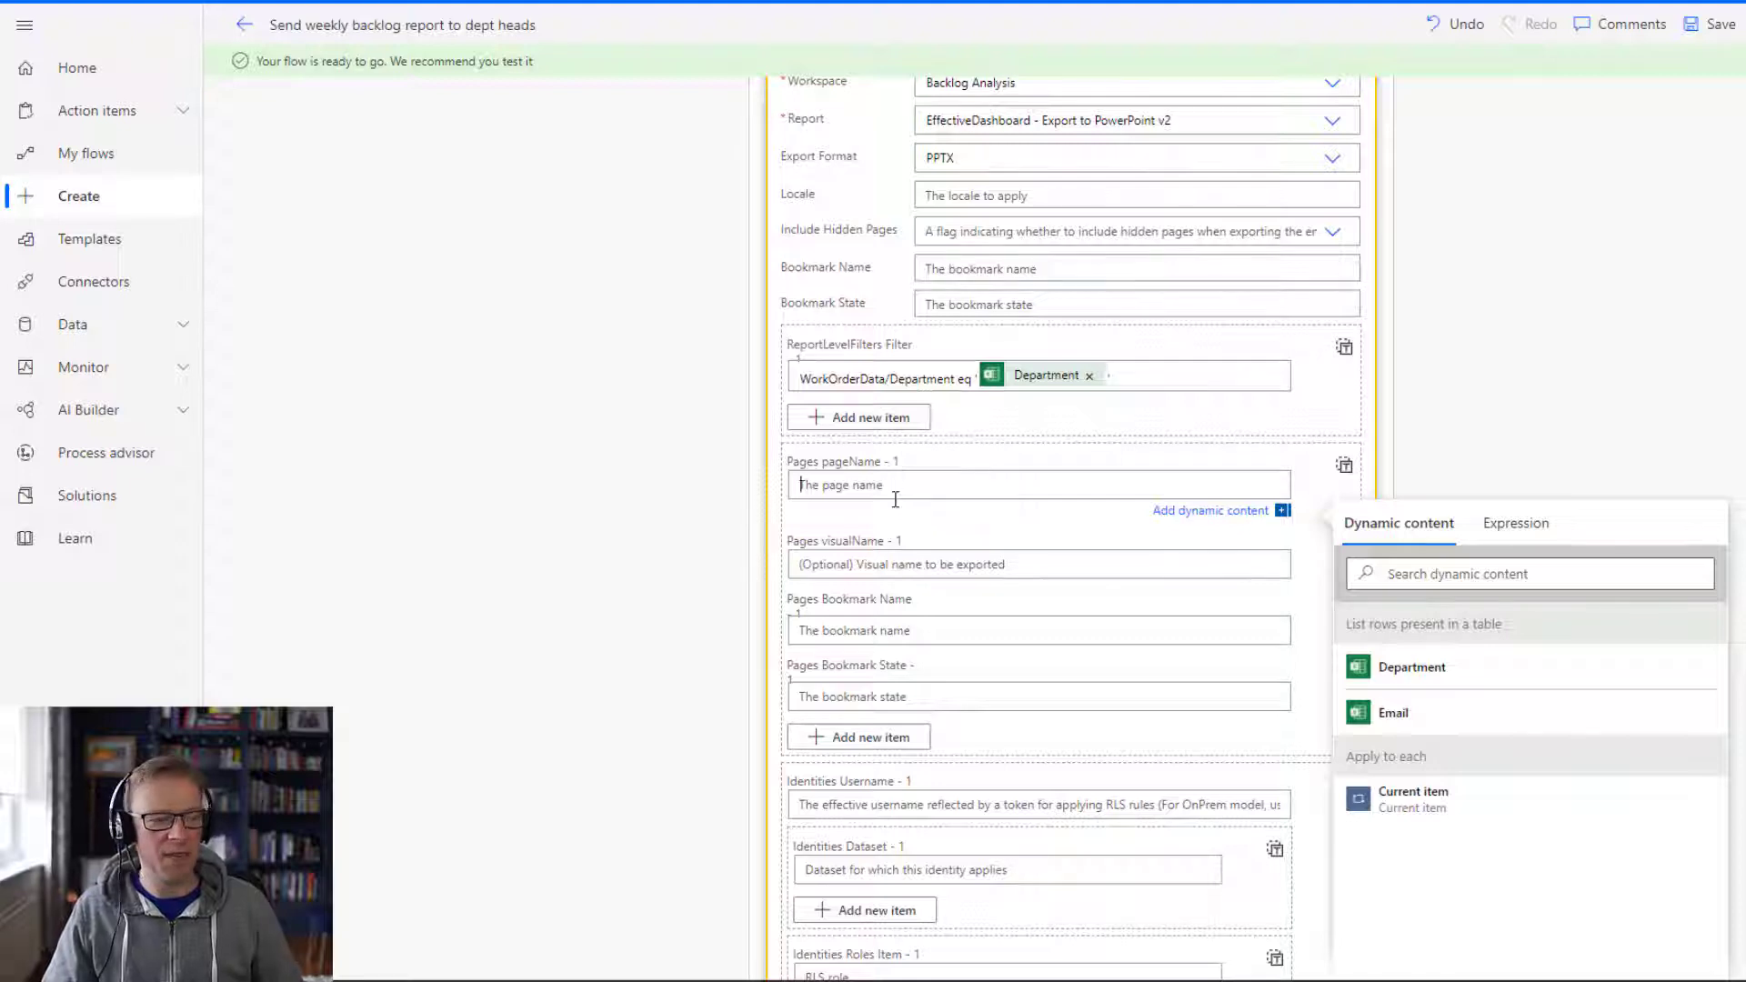
mouse_move(755, 980)
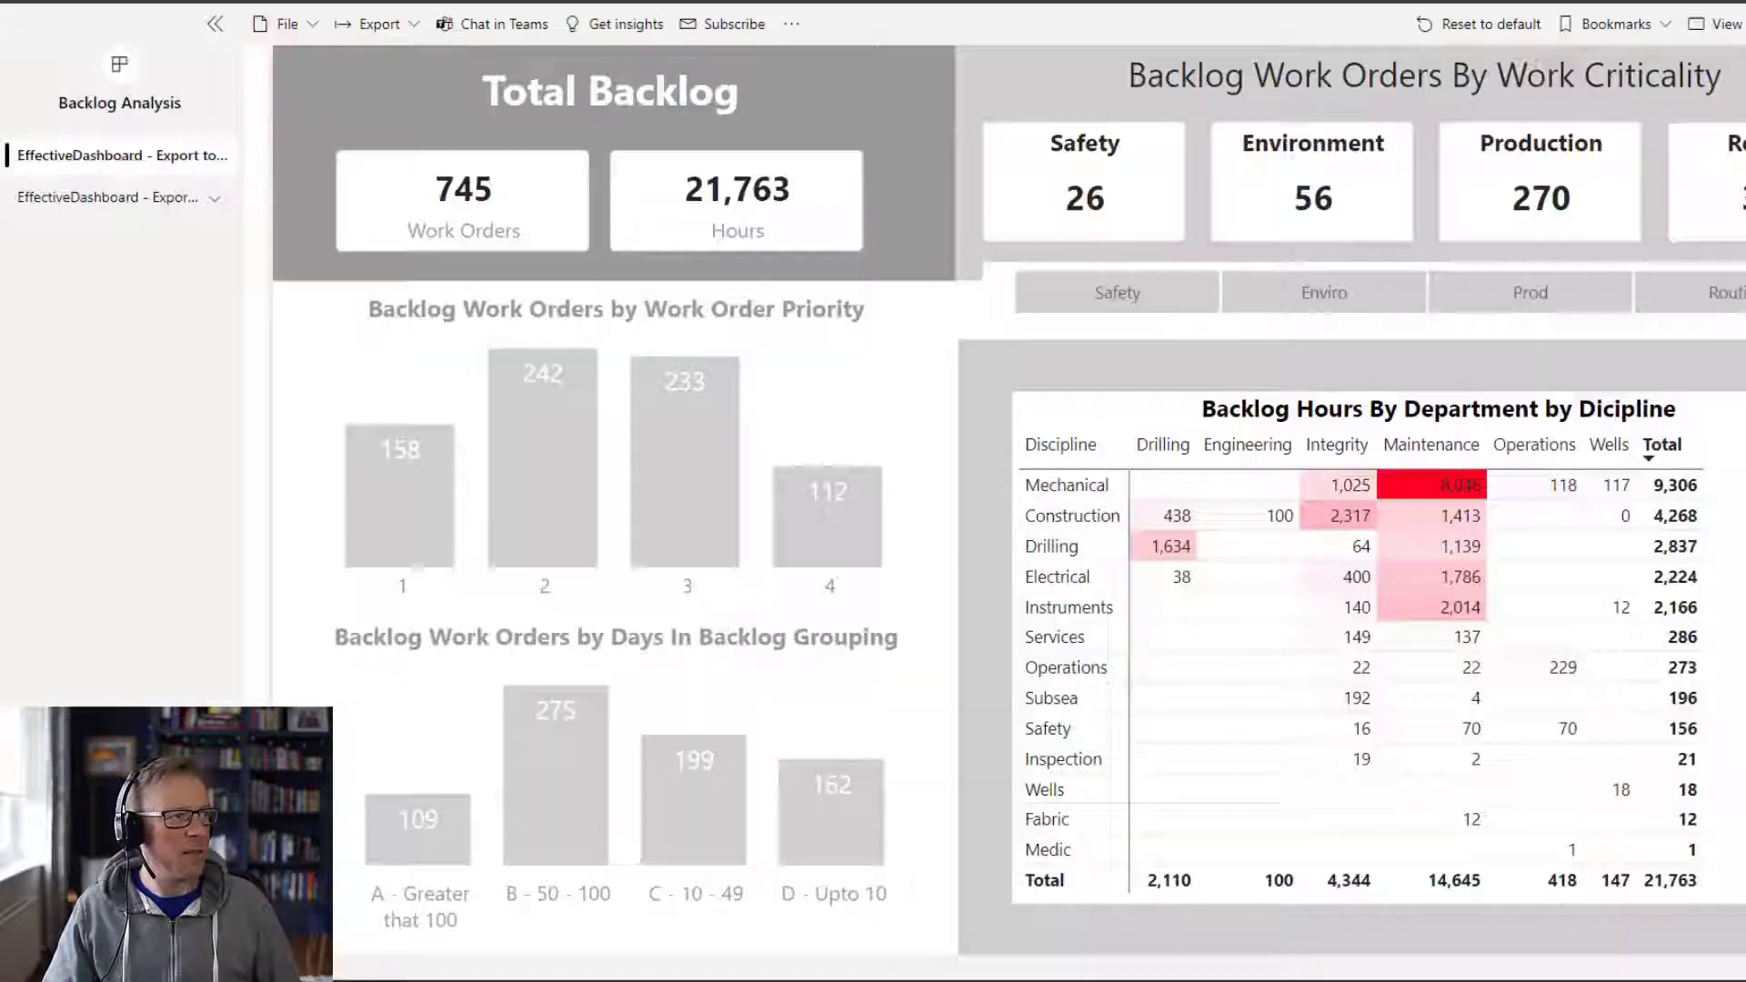
left_click(433, 966)
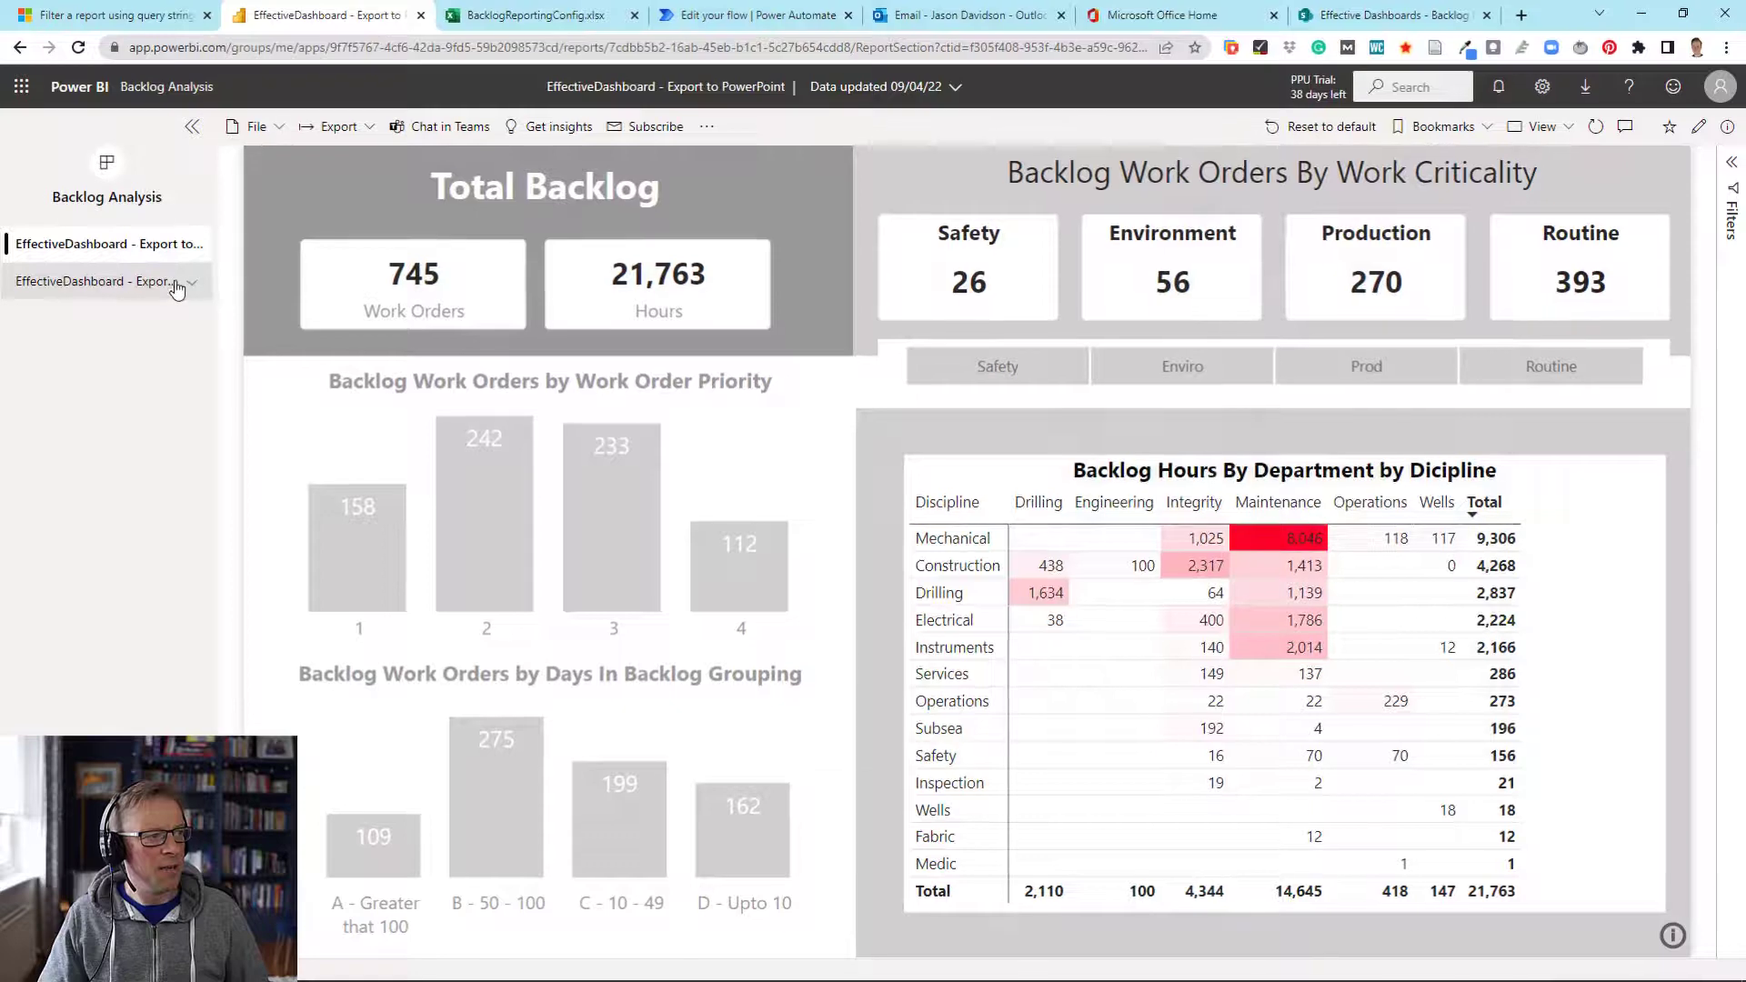
left_click(187, 209)
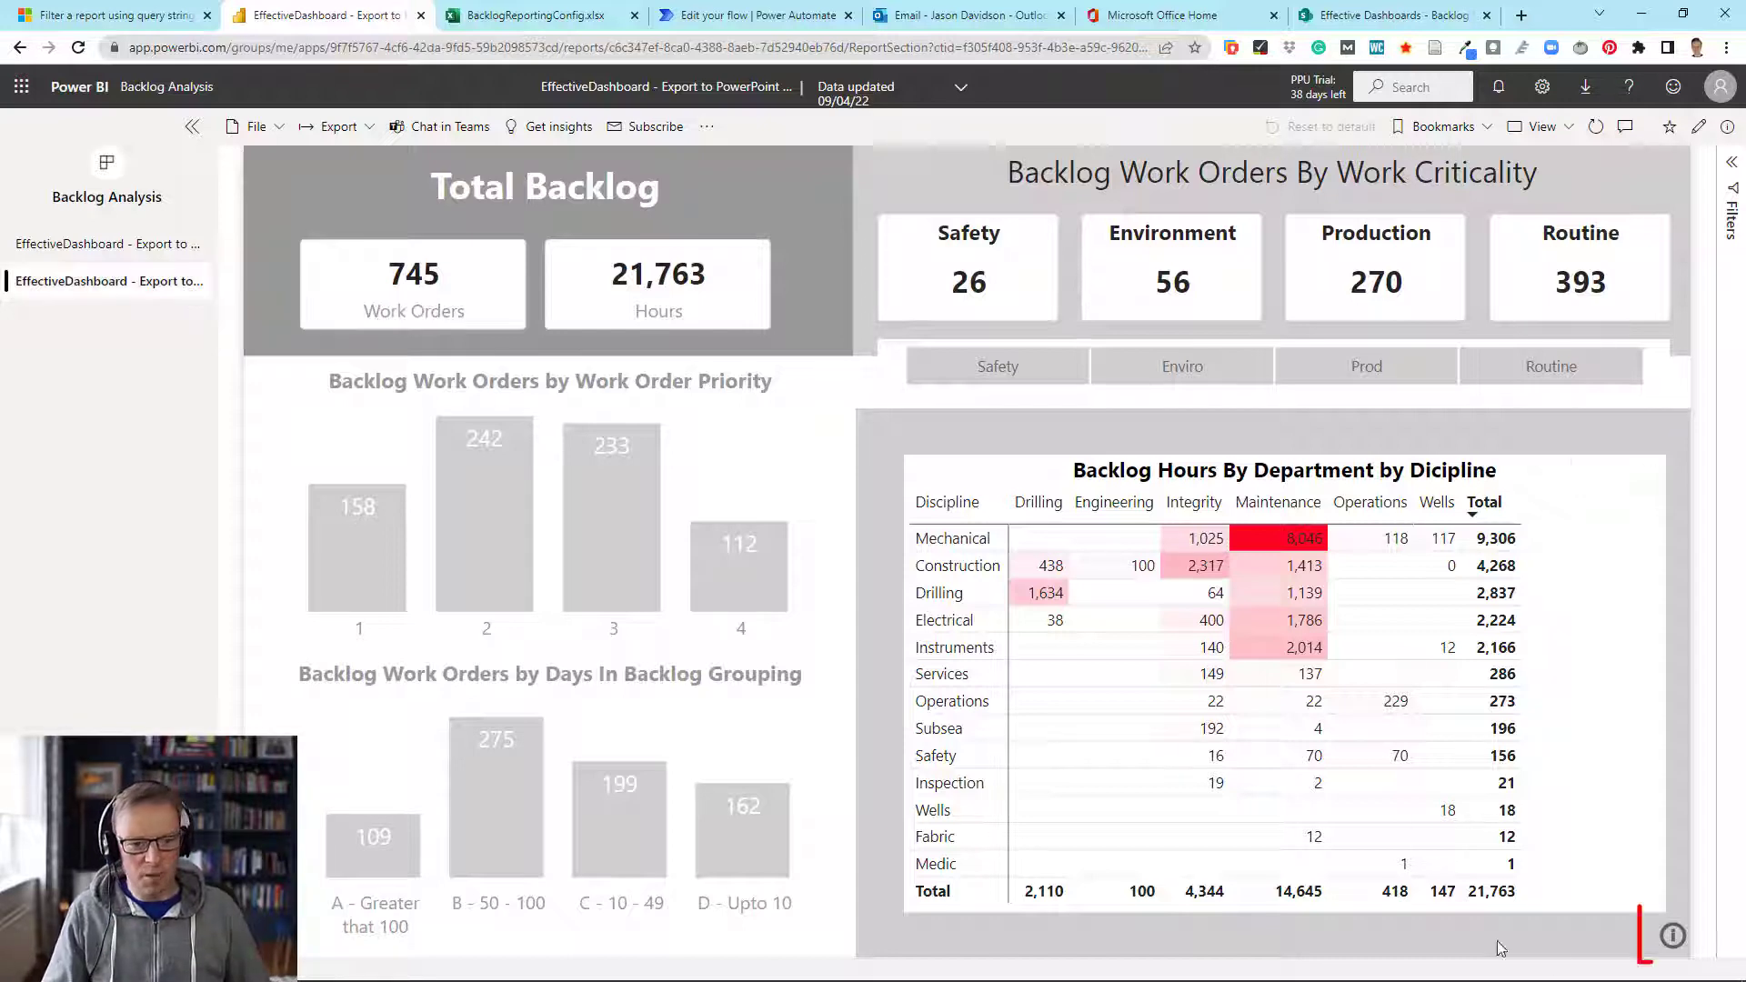
left_click(1674, 936)
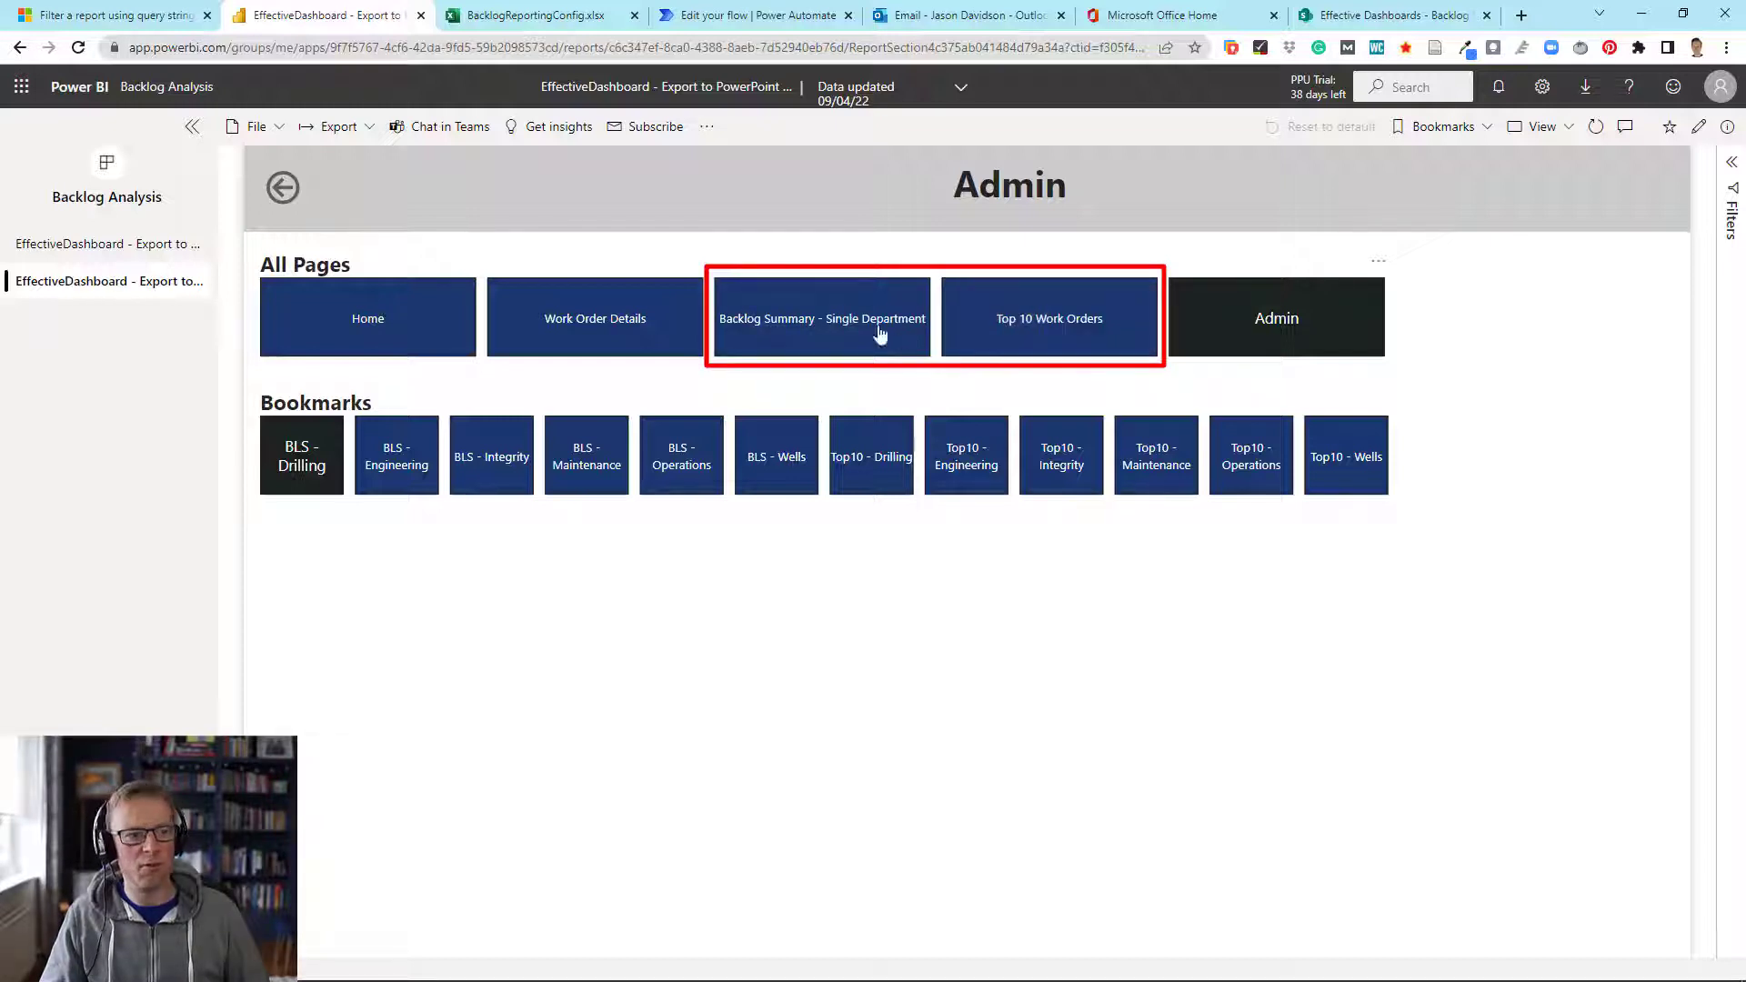
left_click(777, 330)
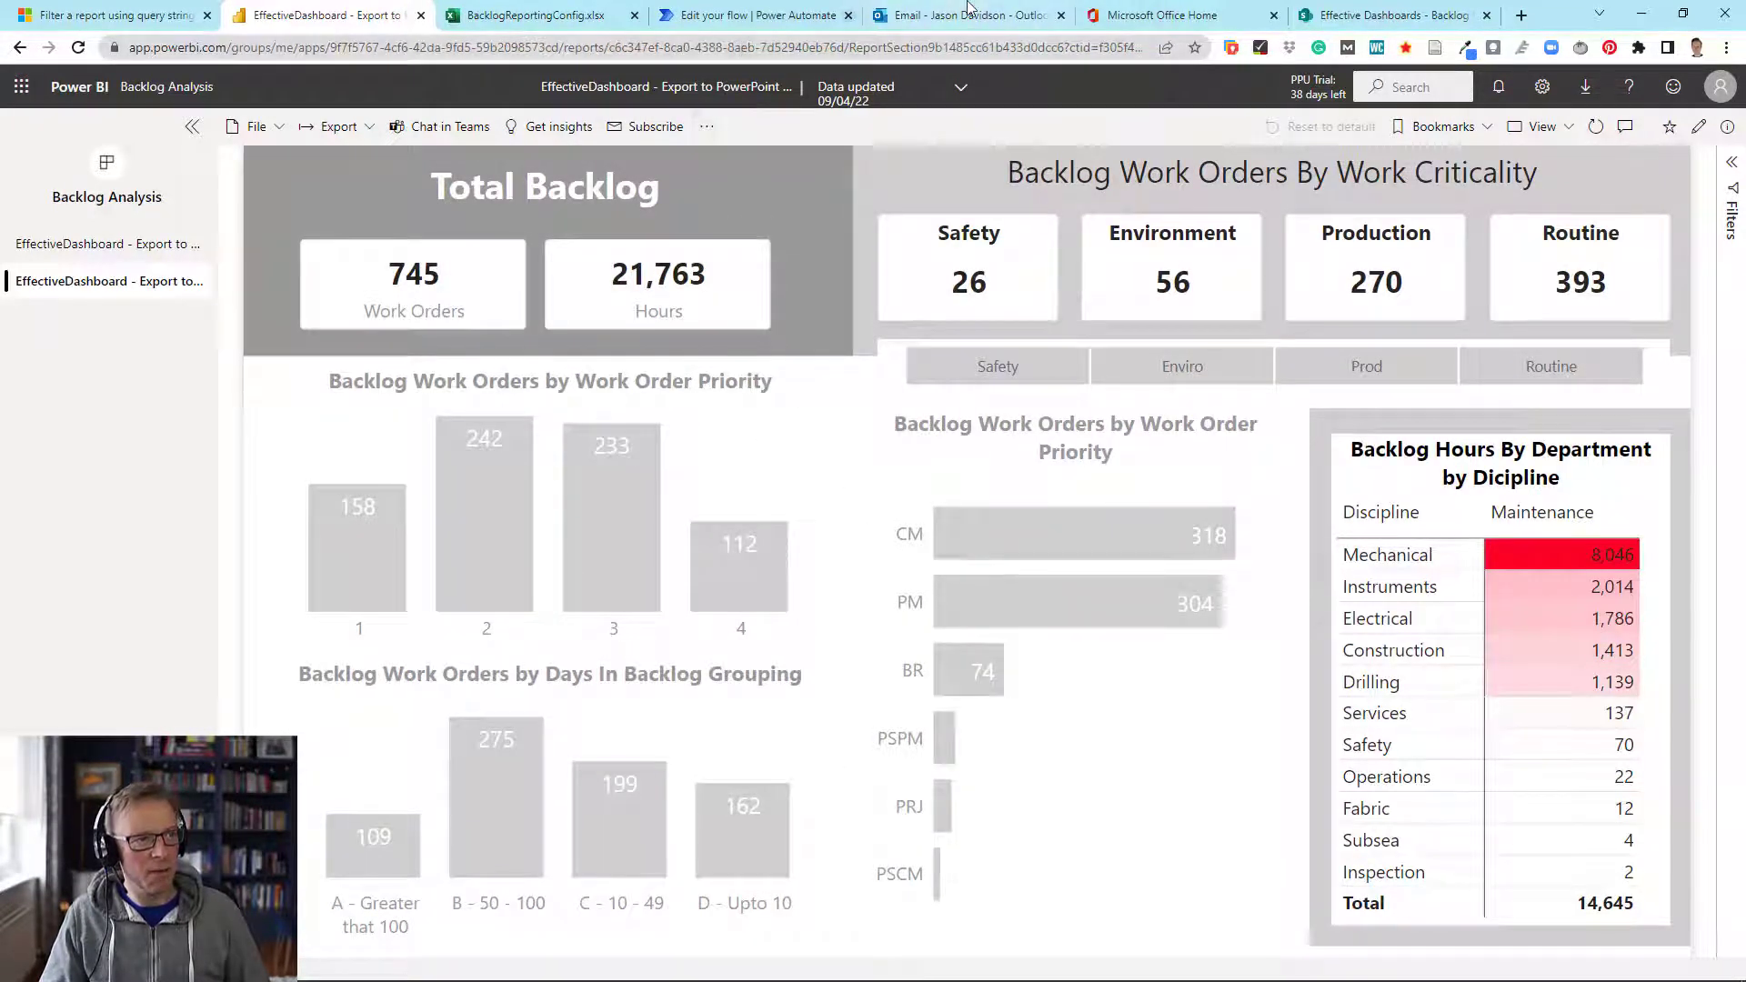
Examine the ReportSection page identifiers in the URLs of the Backlog Summary - Single Department and Top 10 Work Orders pages
left_click(790, 18)
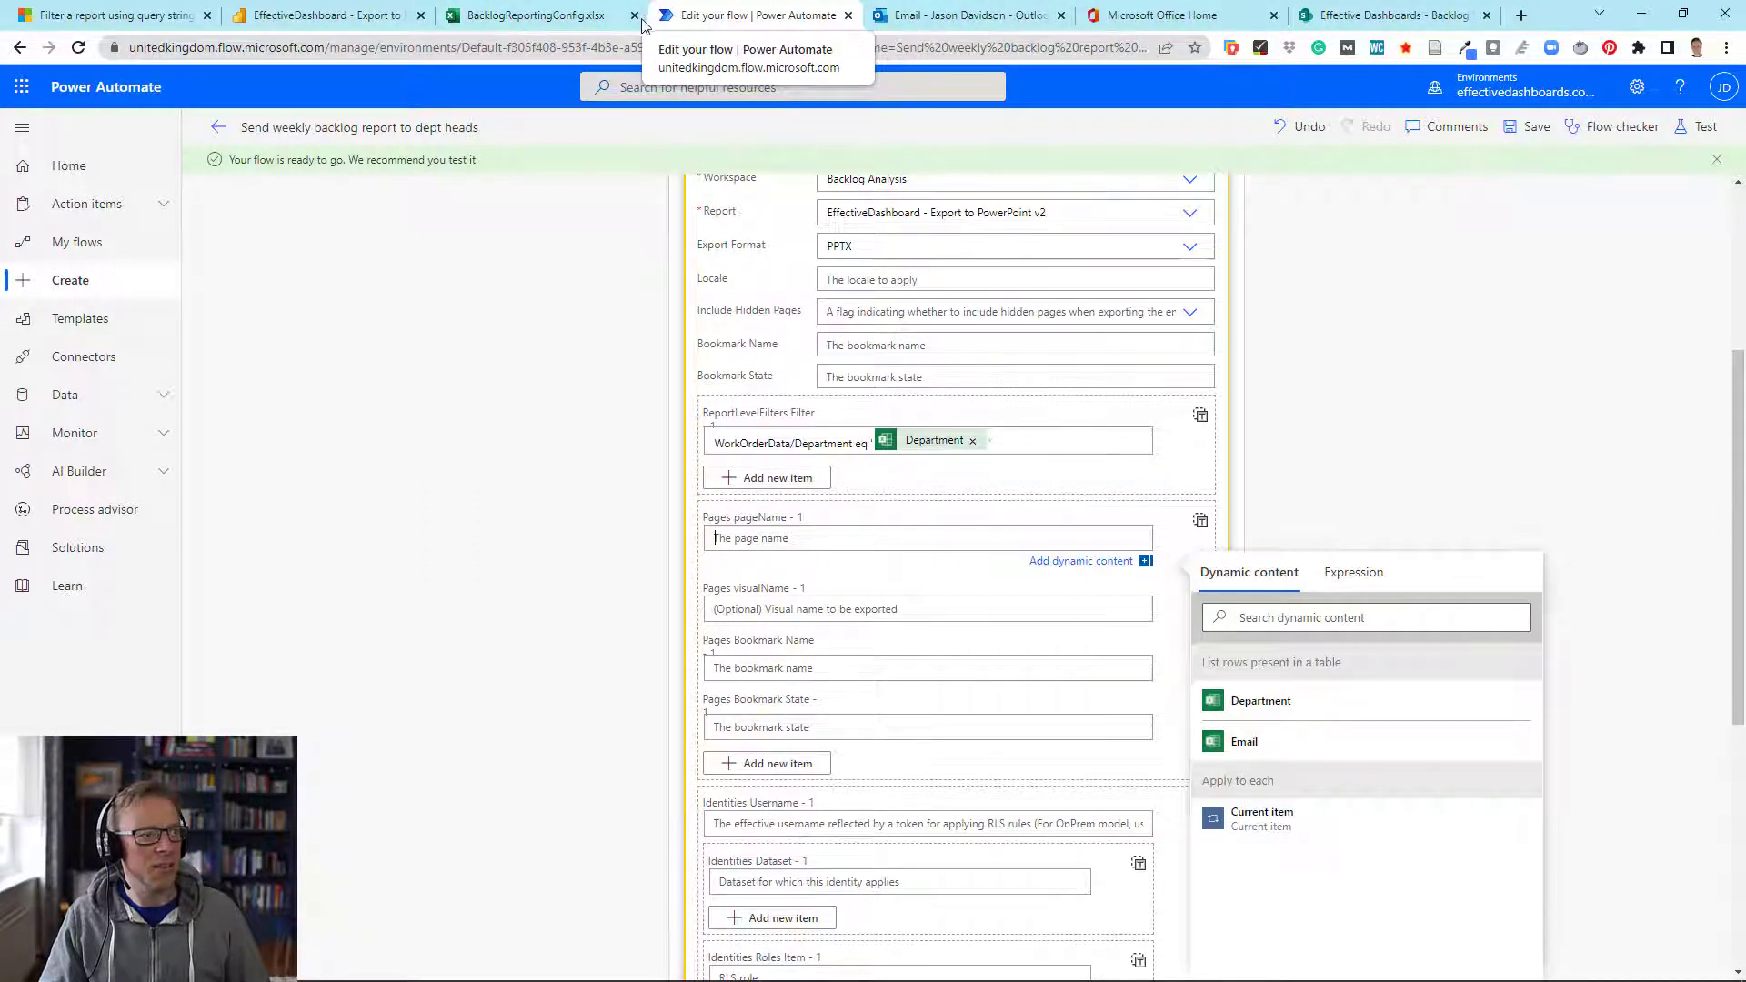
left_click(318, 15)
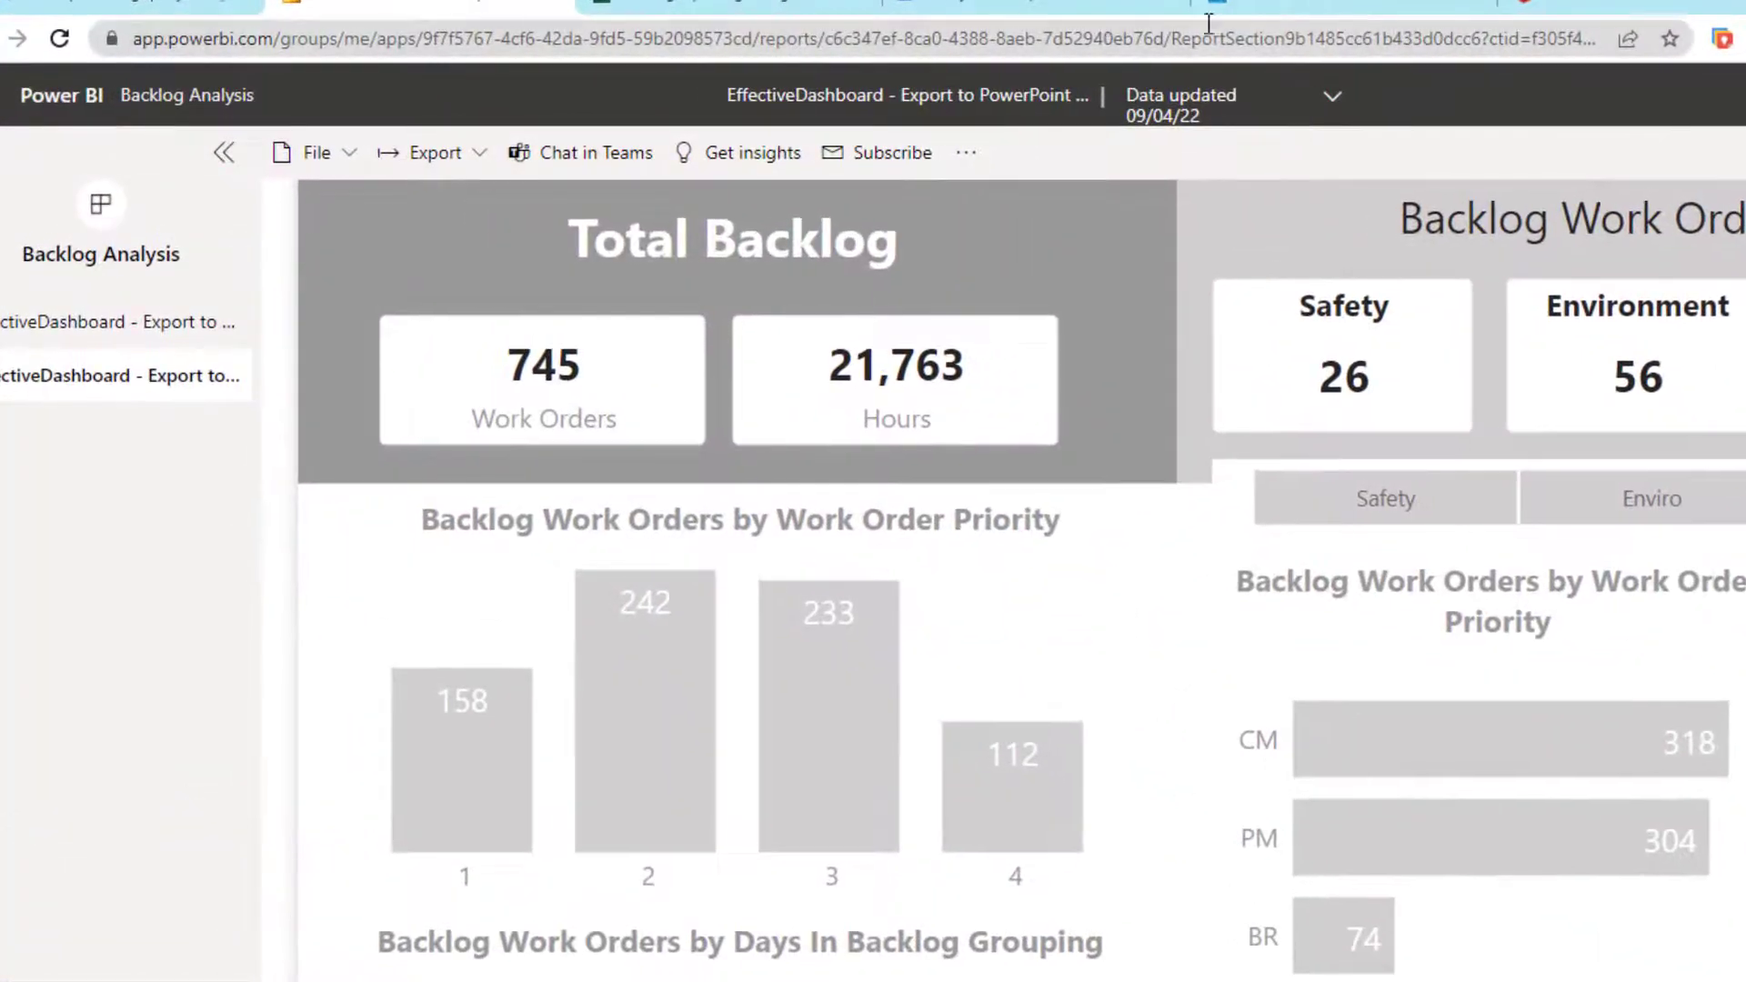
left_click(1193, 27)
left_click(1176, 32)
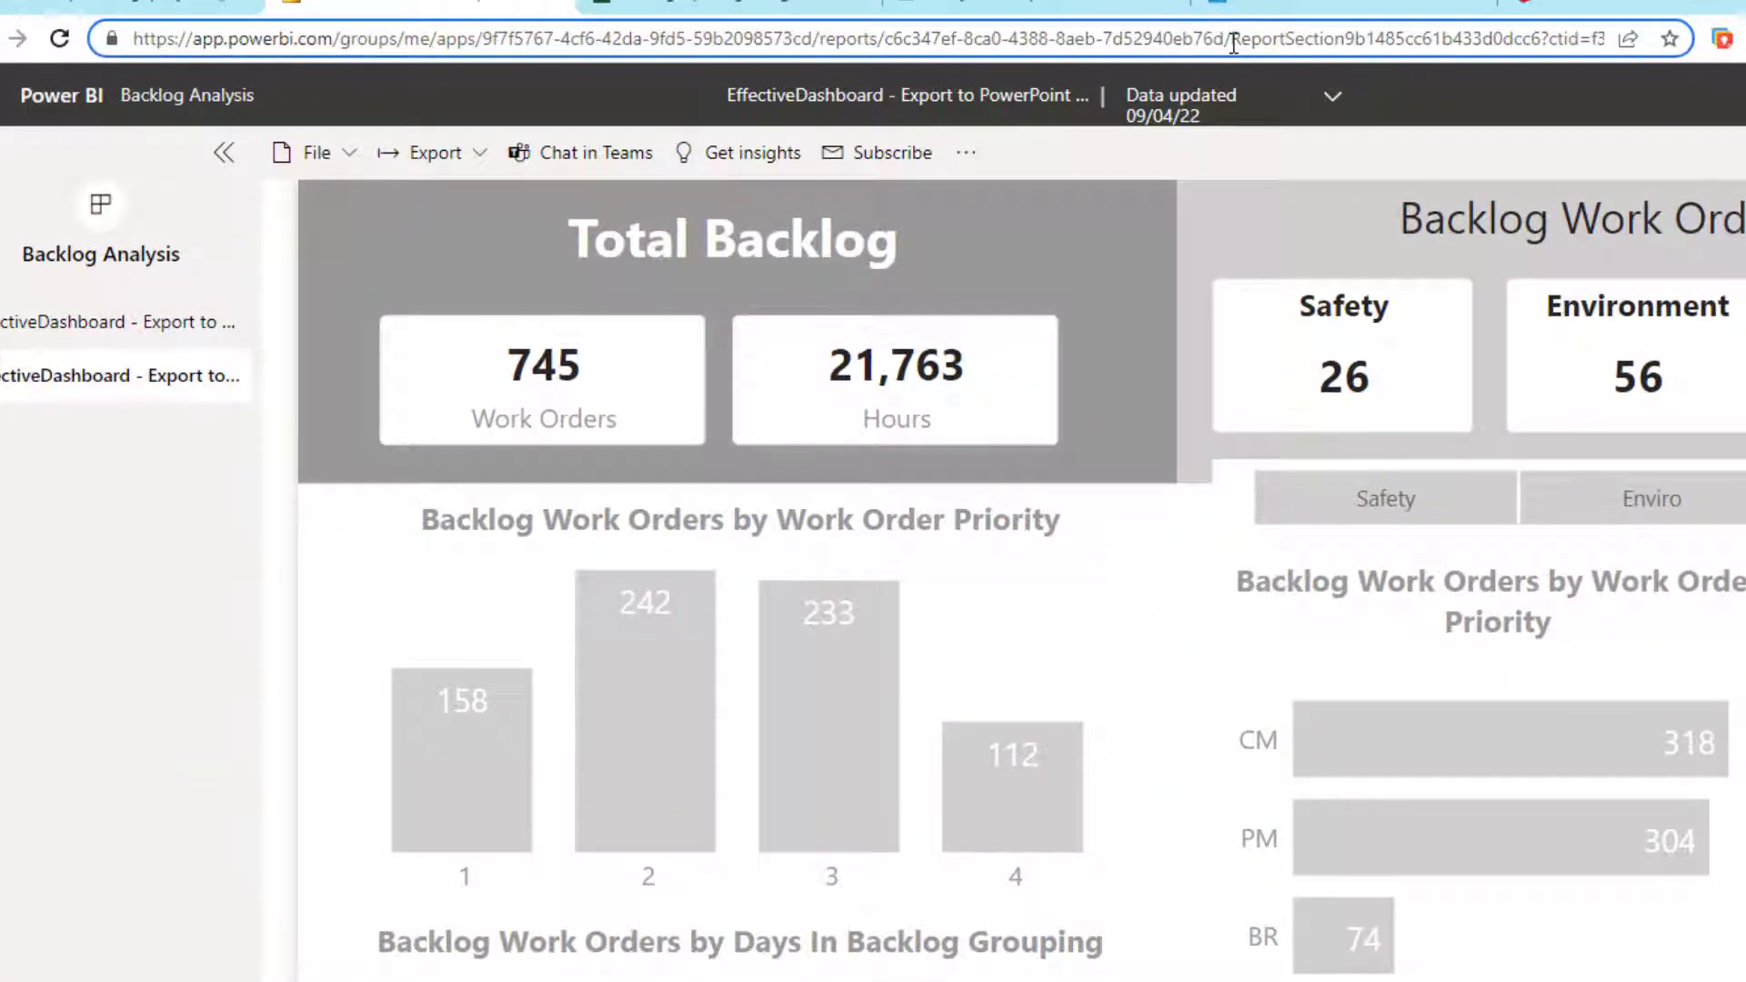
left_click_drag(1232, 41, 1550, 41)
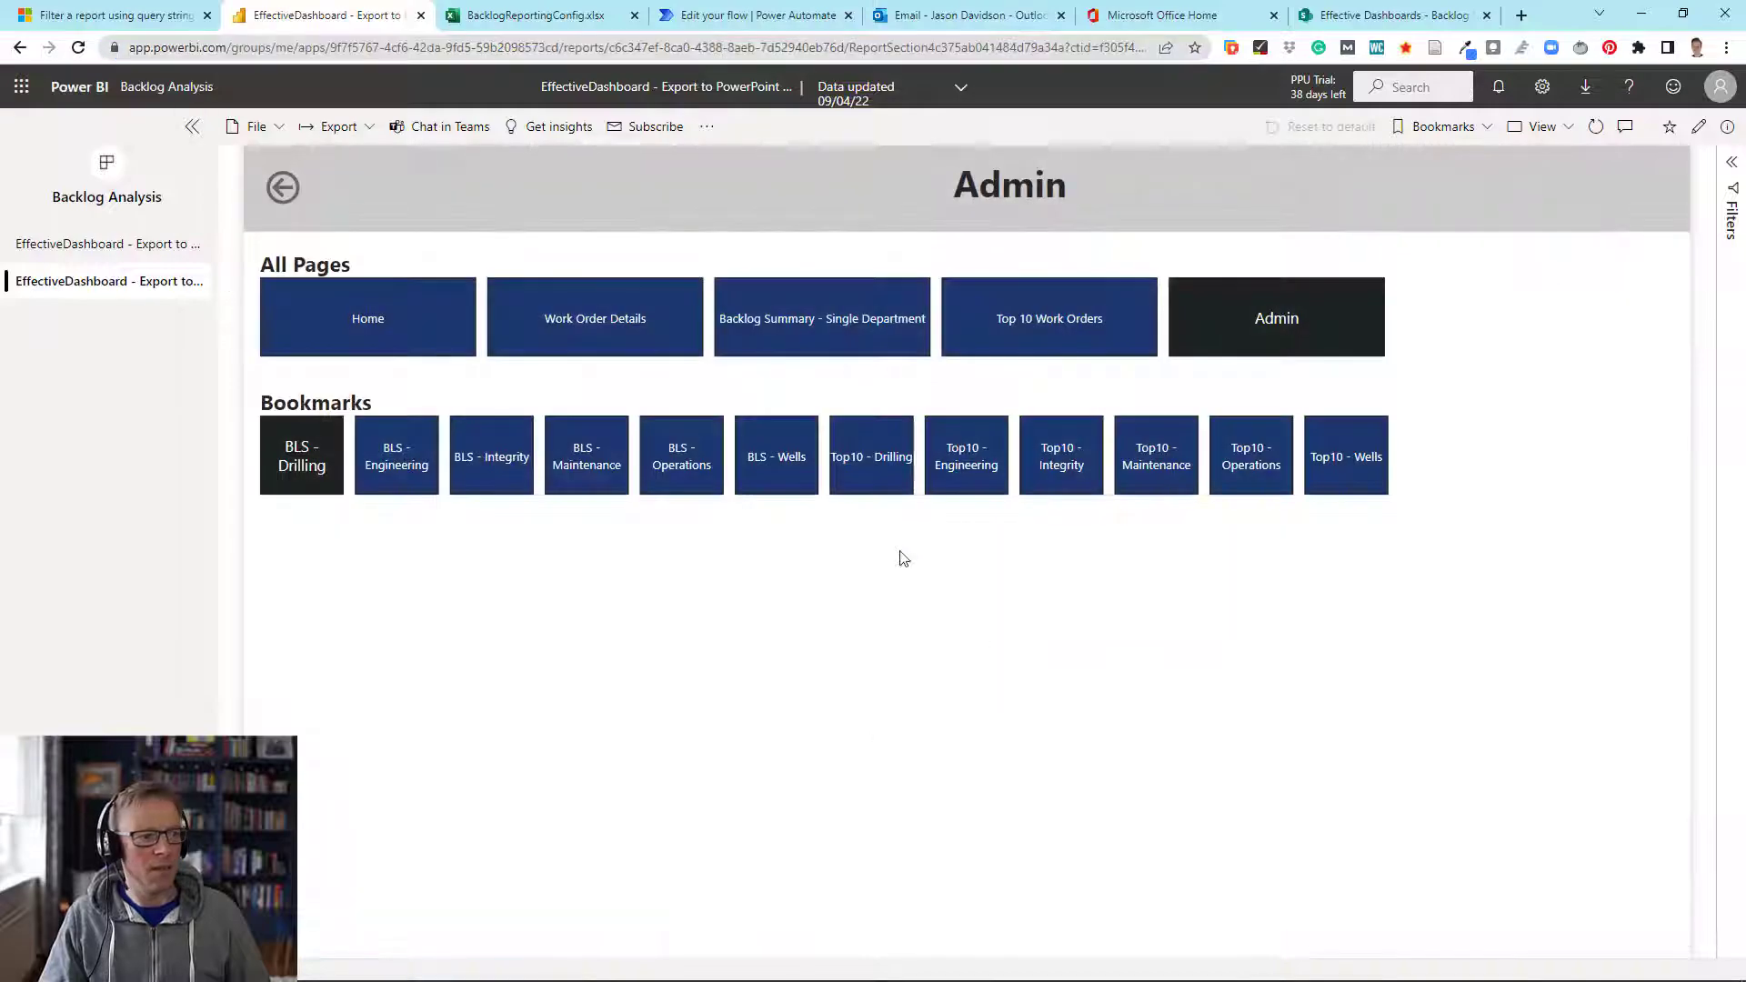
left_click(1013, 324)
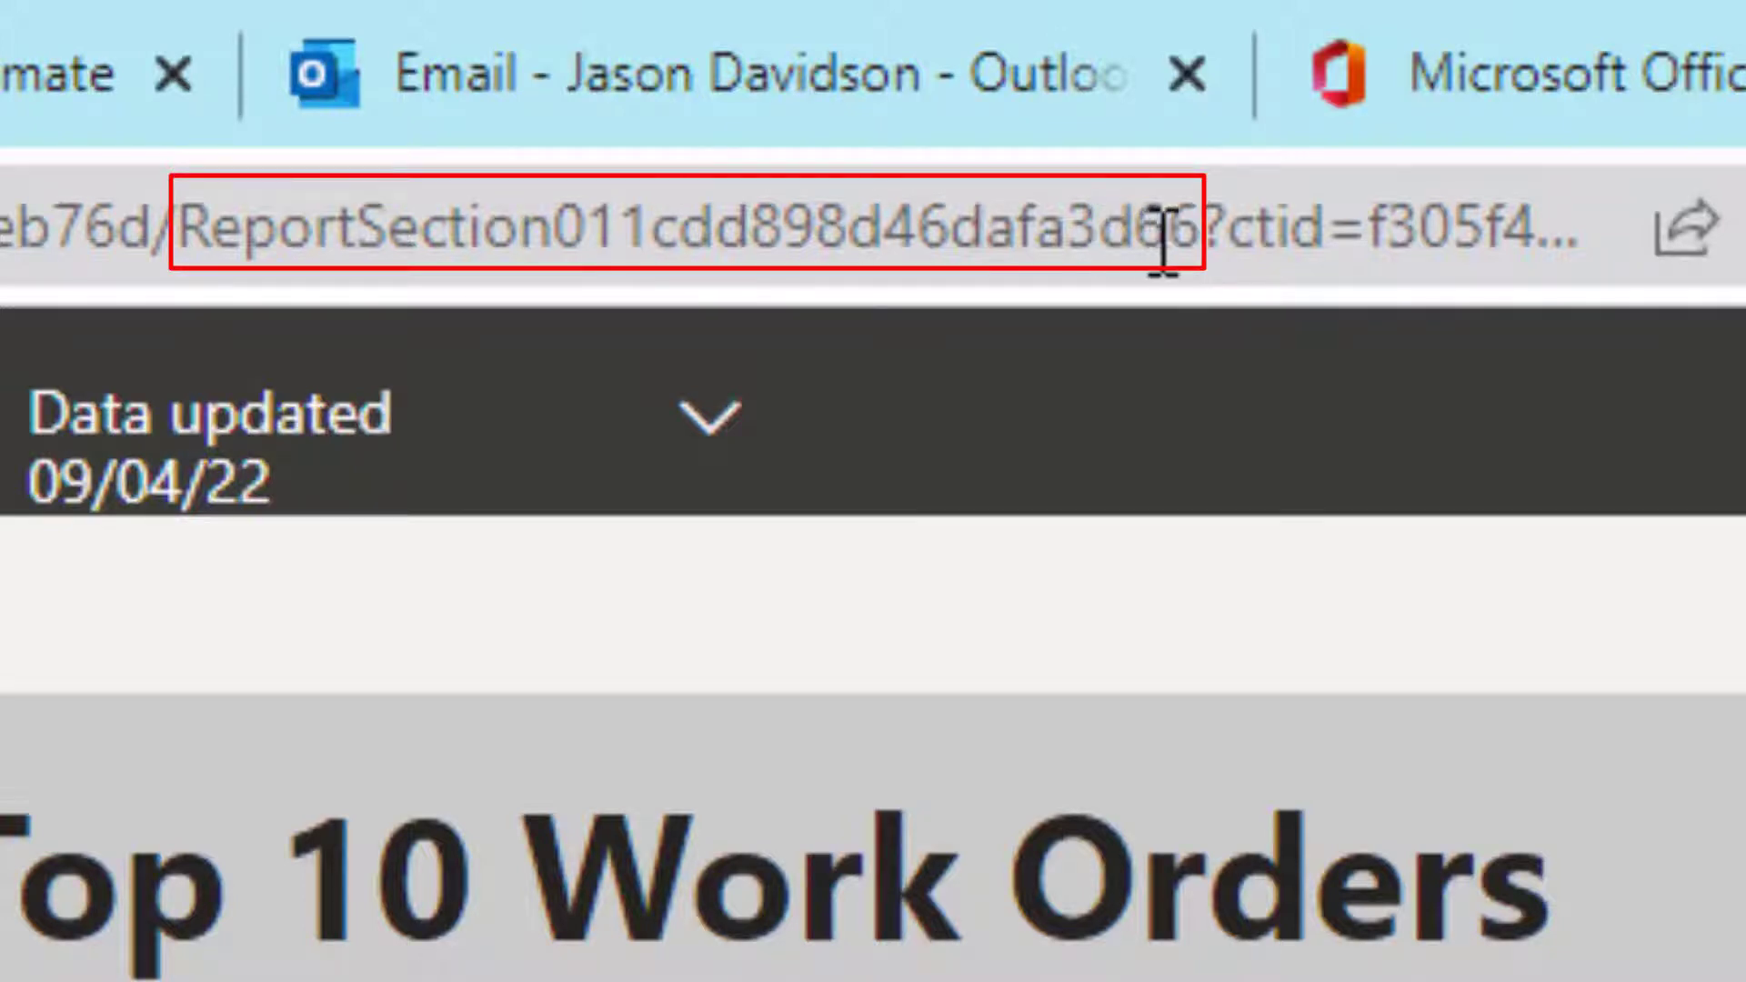
mouse_move(1196, 238)
left_mouse_down()
mouse_move(873, 272)
mouse_move(181, 273)
left_mouse_up()
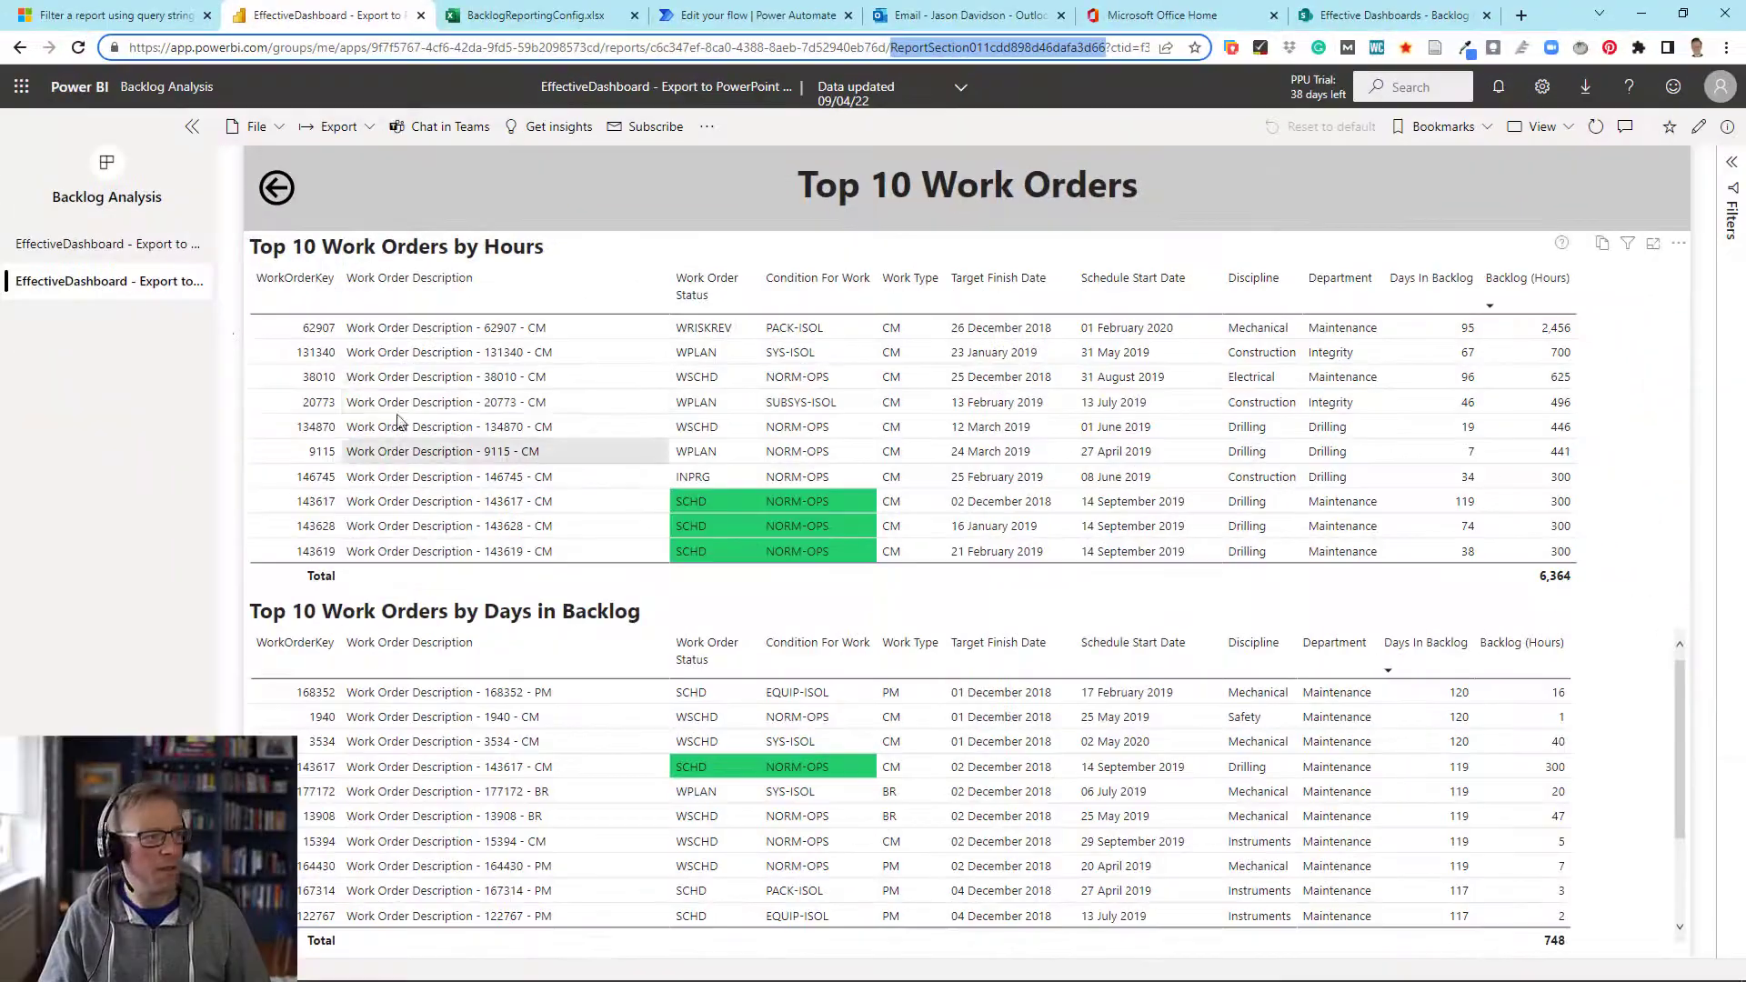
Copy the Backlog Summary - Single Department page's identifier ReportSection9b1485cc61b433d0dcc6 from its URL into the first page name of the Power Automate export action
left_click(275, 189)
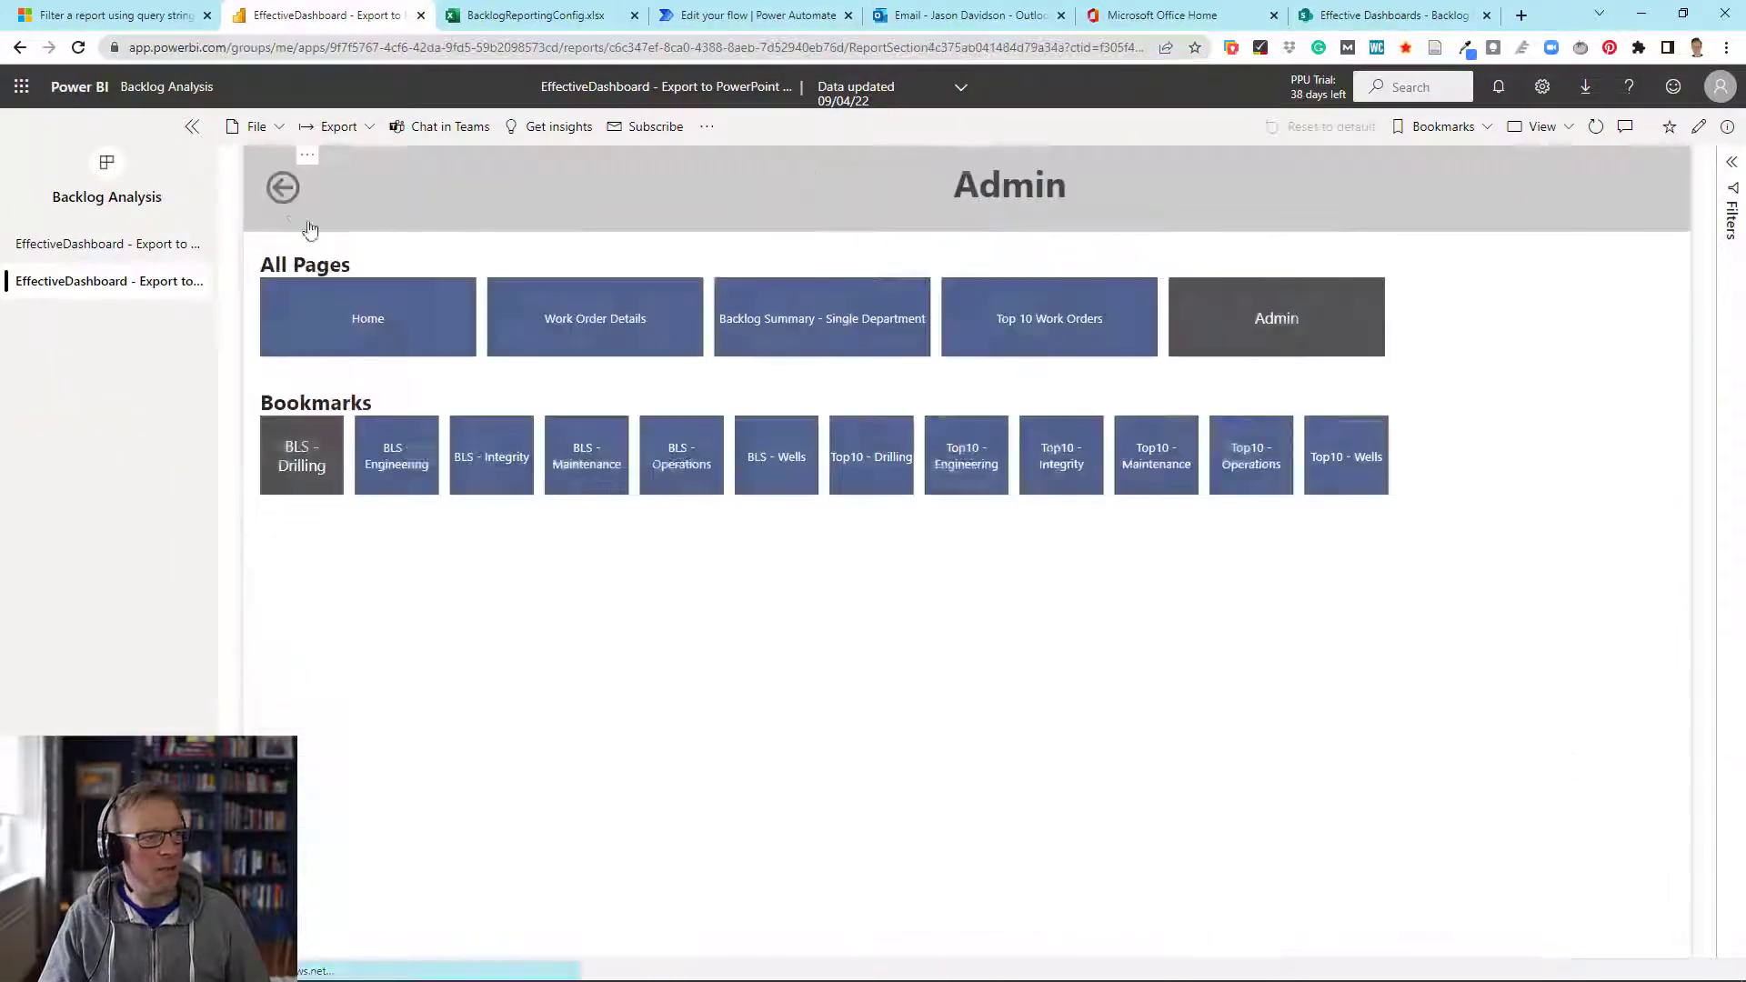
left_click(787, 336)
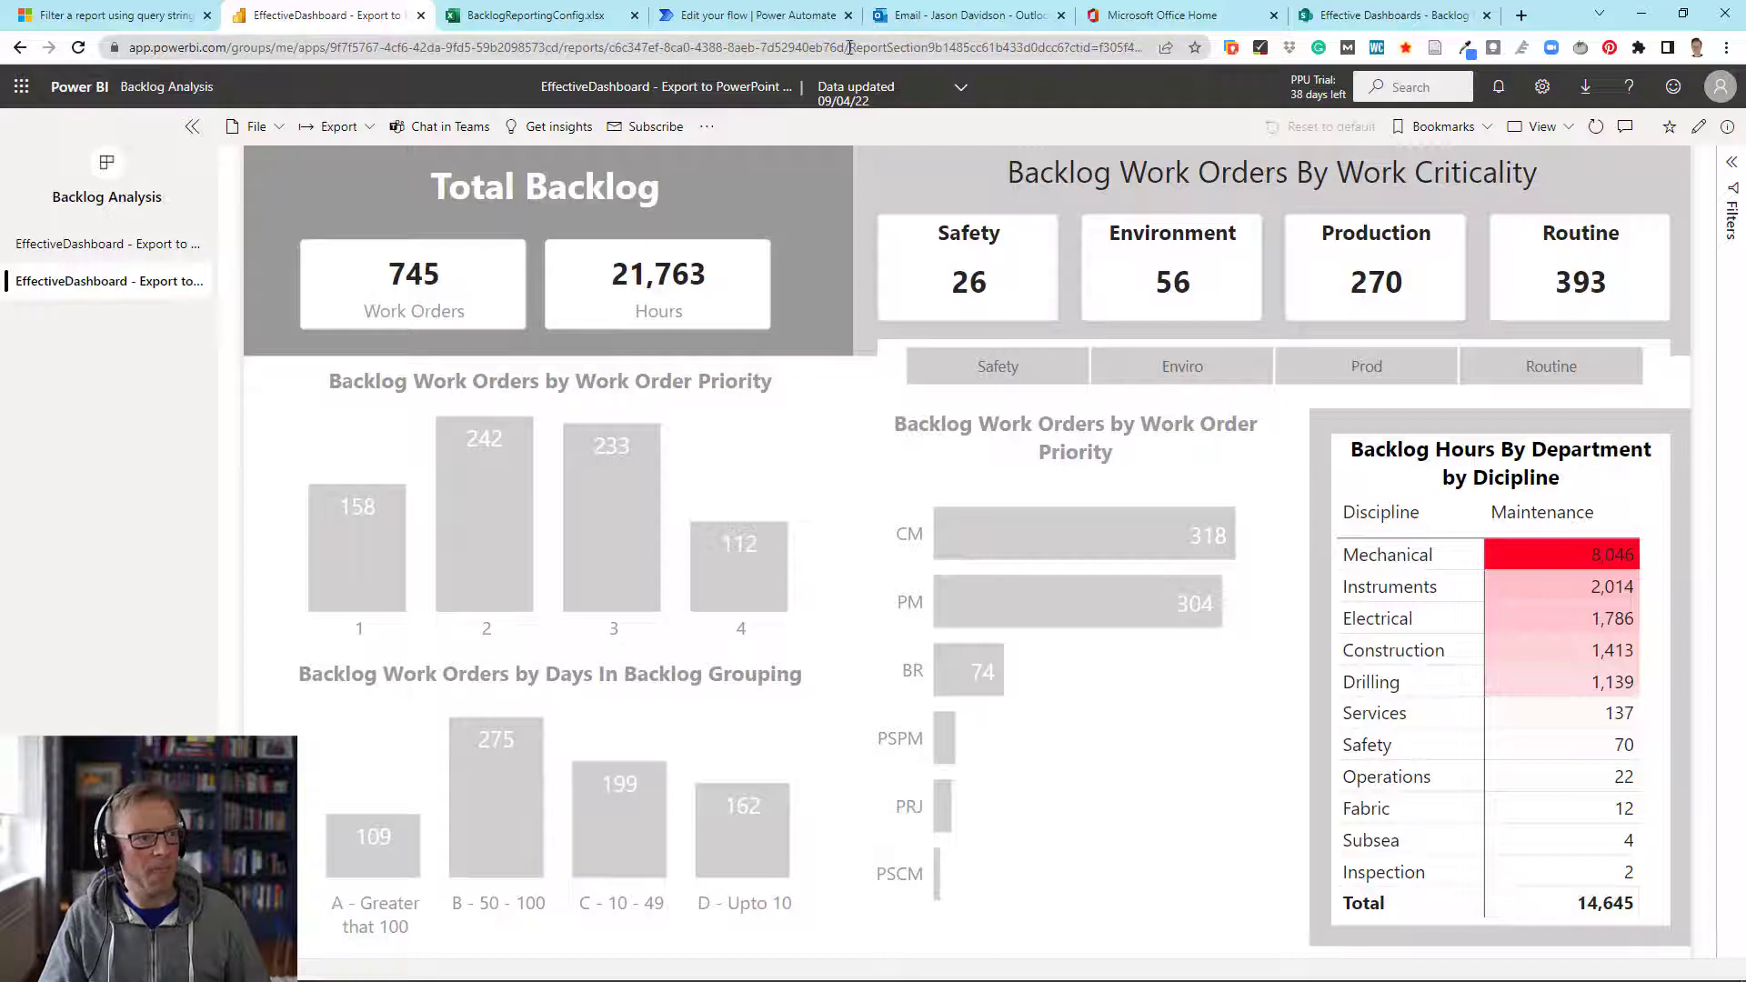
left_click_drag(849, 47, 1064, 61)
key("ctrl+c")
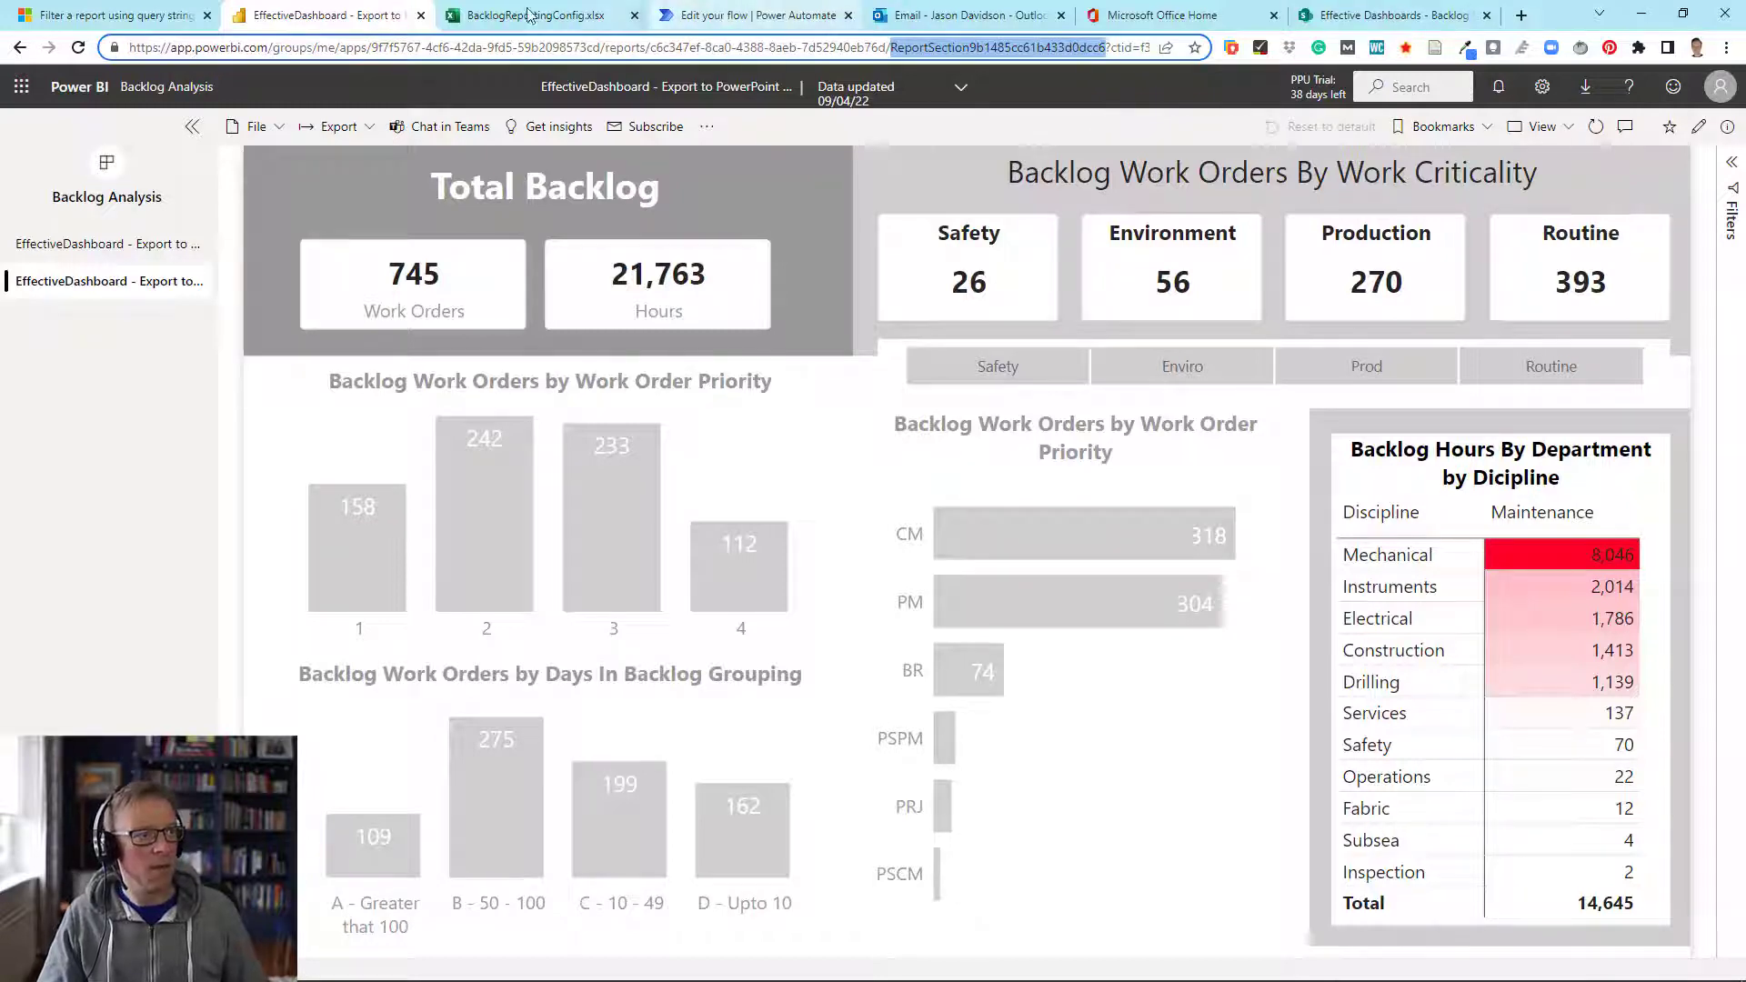
left_click(727, 14)
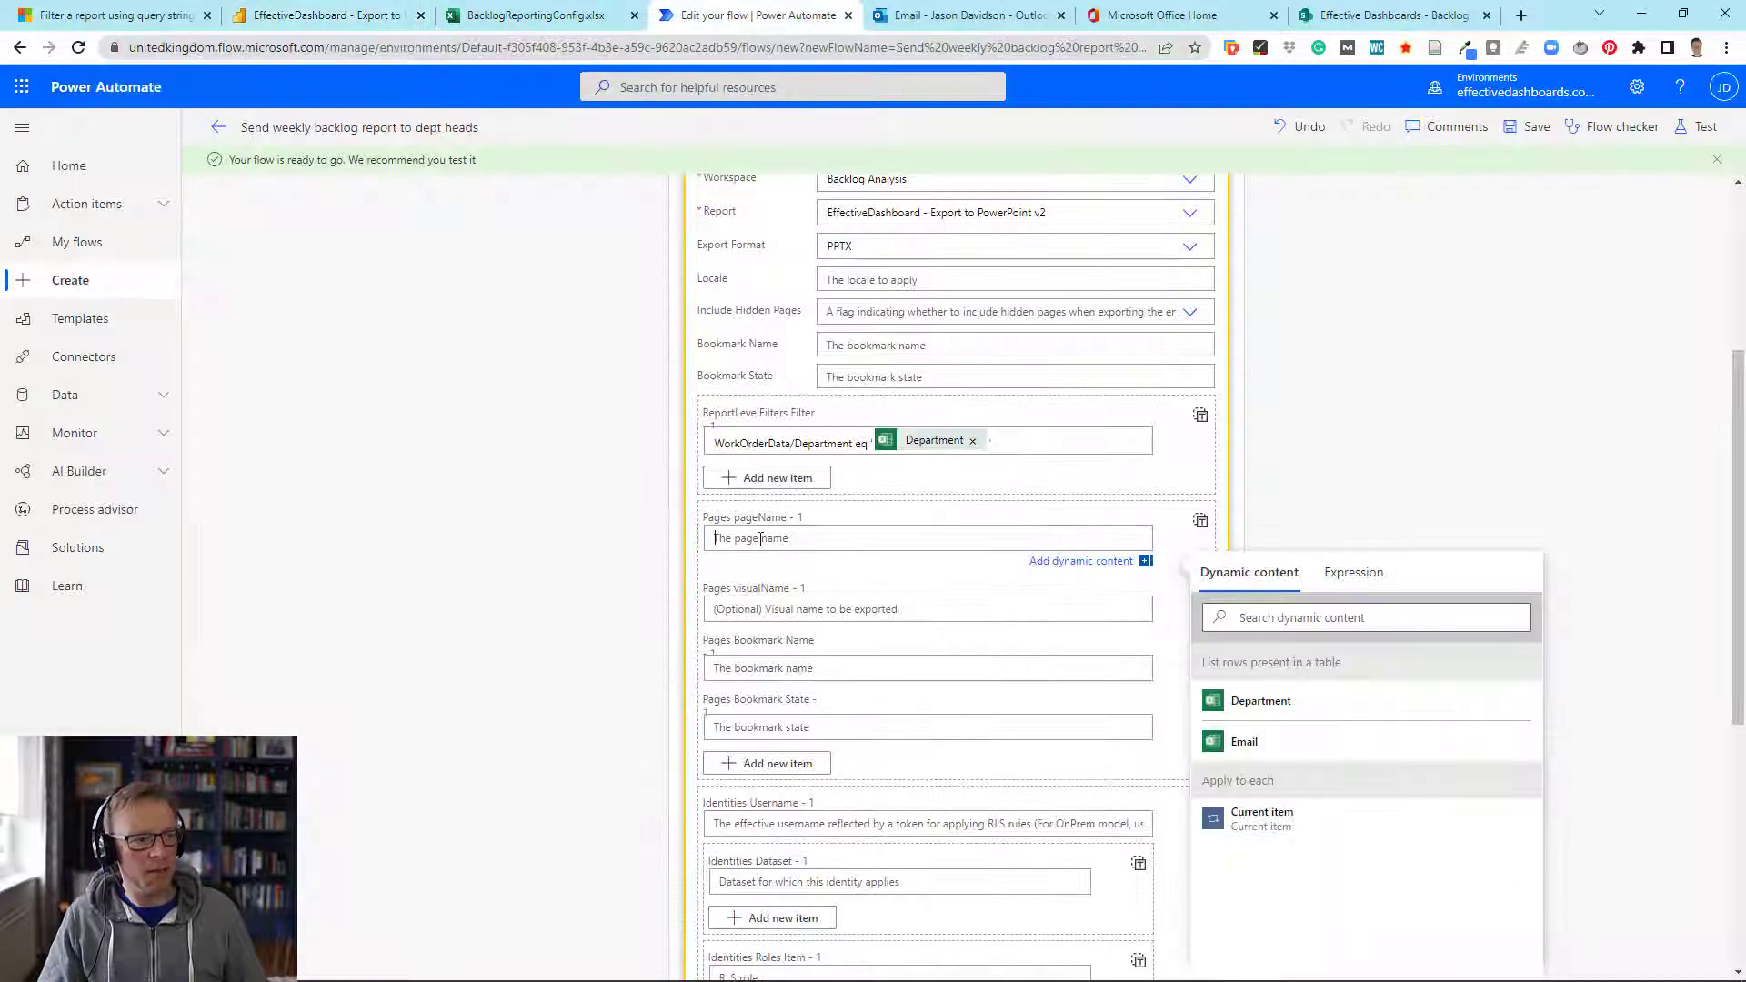
key("ctrl+v")
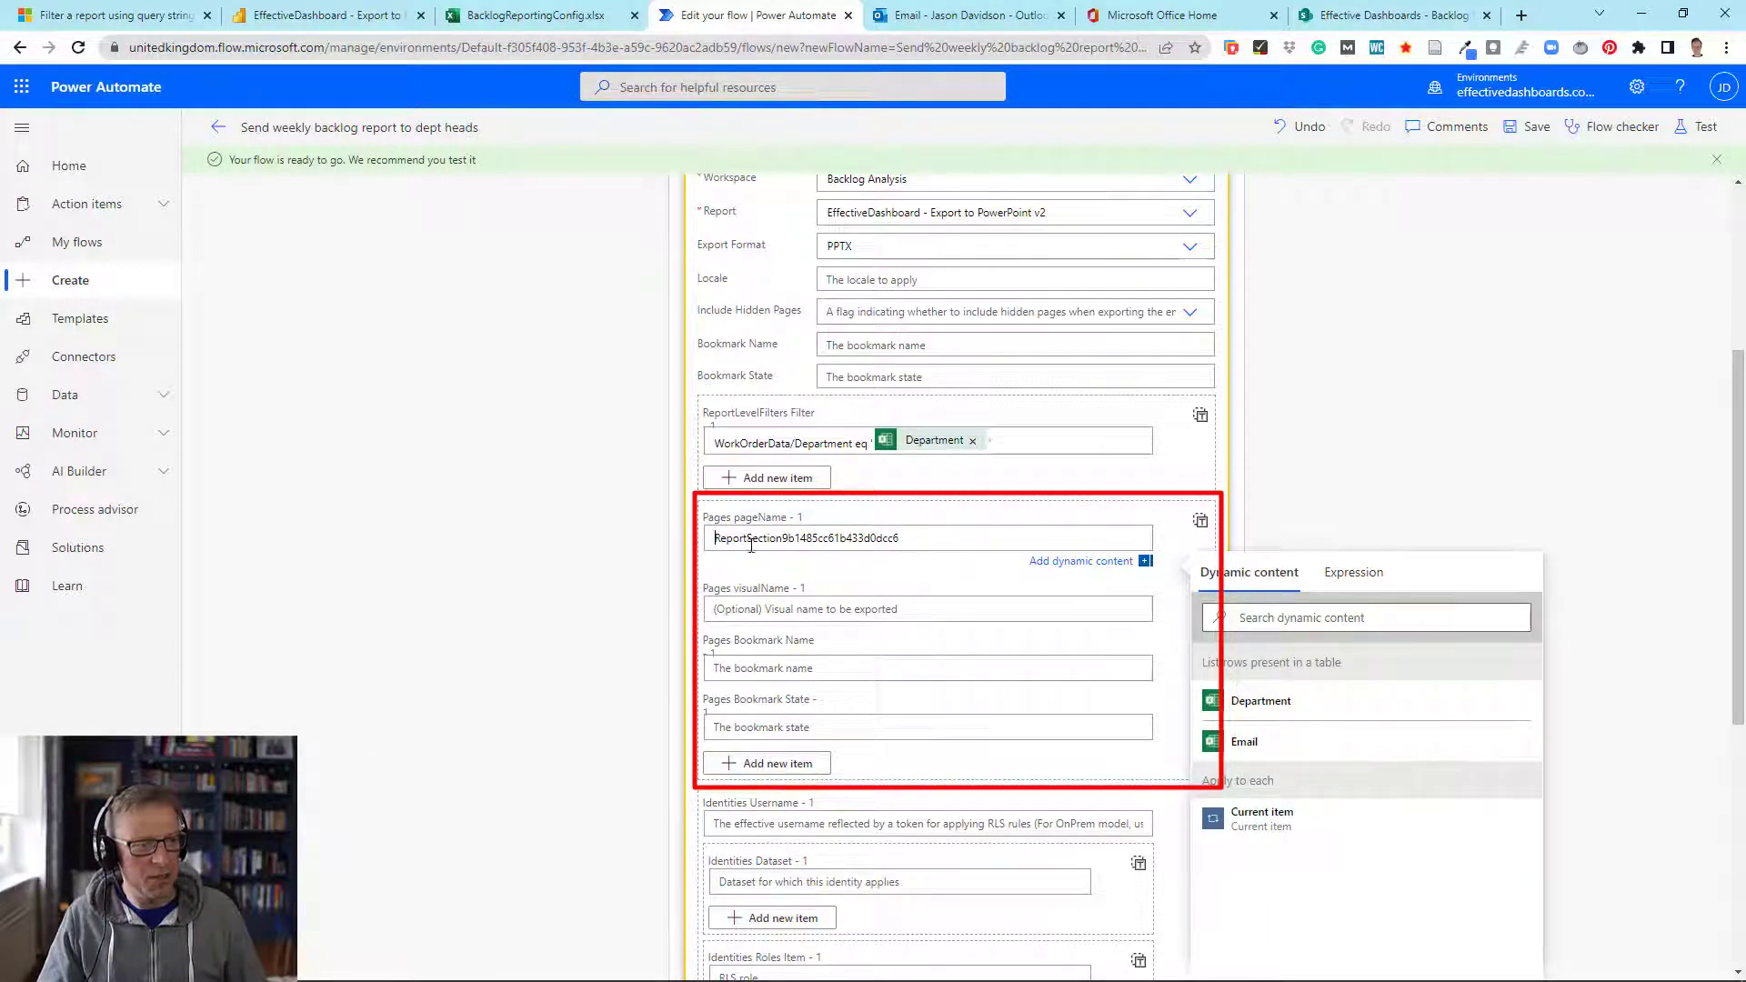
Switch back to the Power BI report, reopen its Admin page and apply the BLS - Maintenance bookmark
left_click(763, 670)
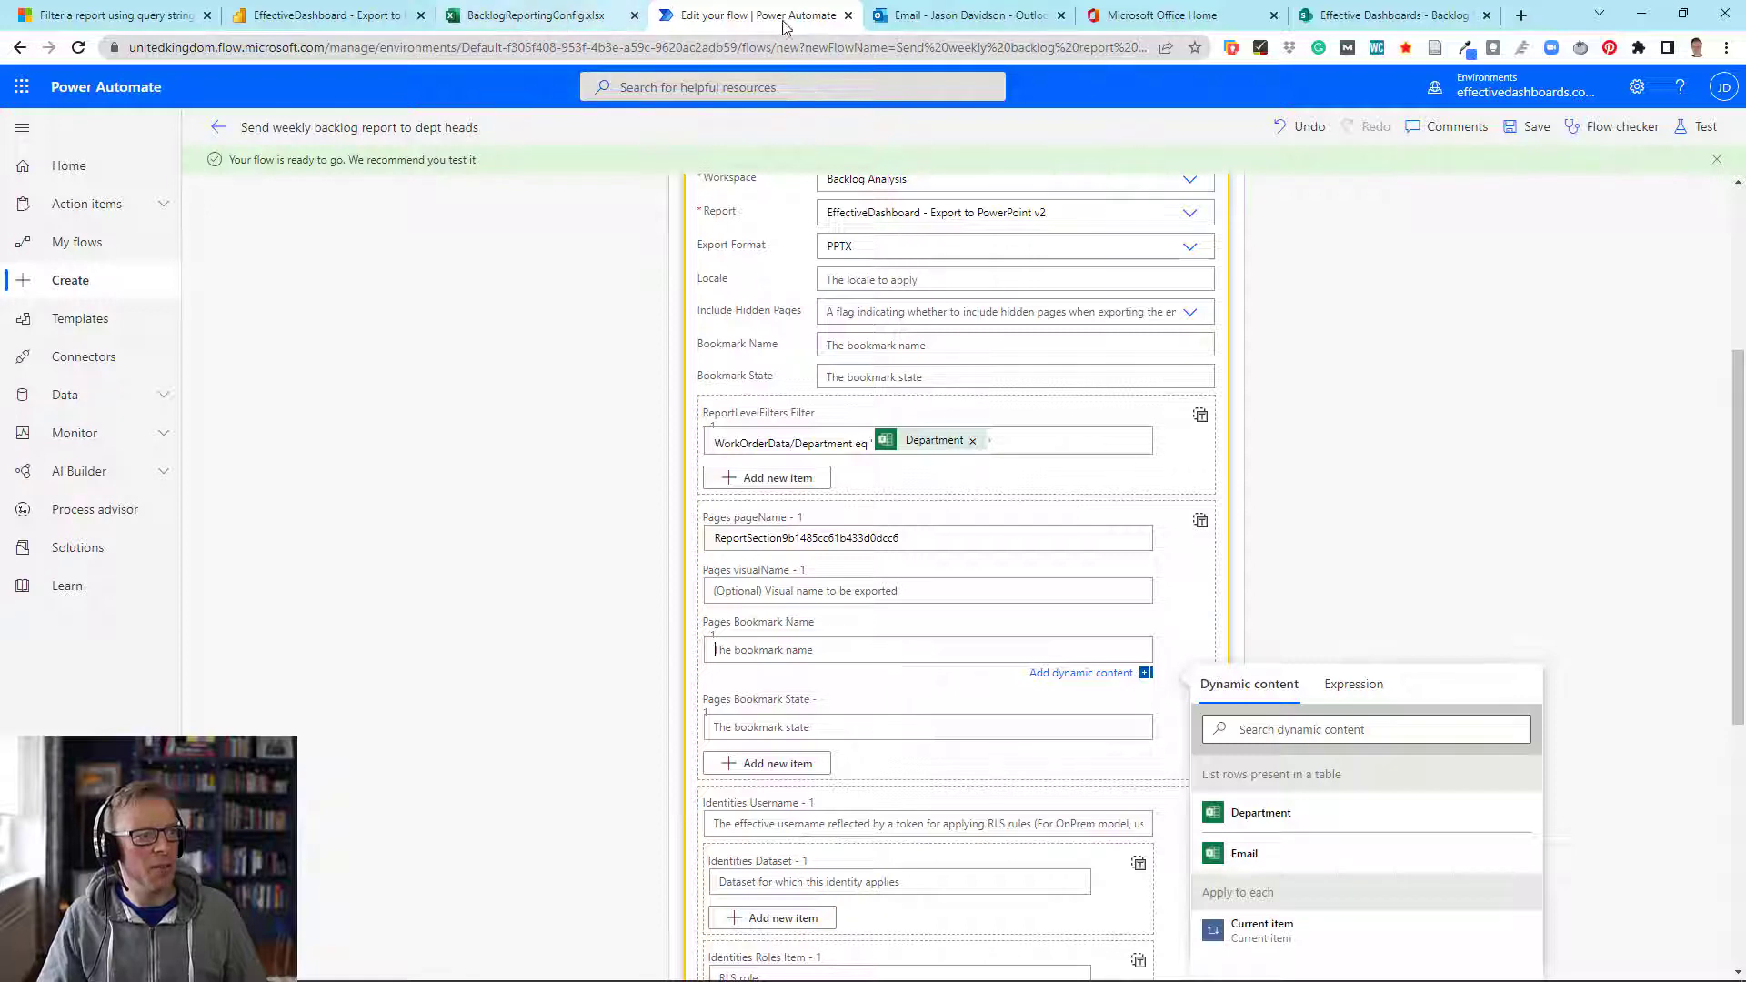
left_click(353, 26)
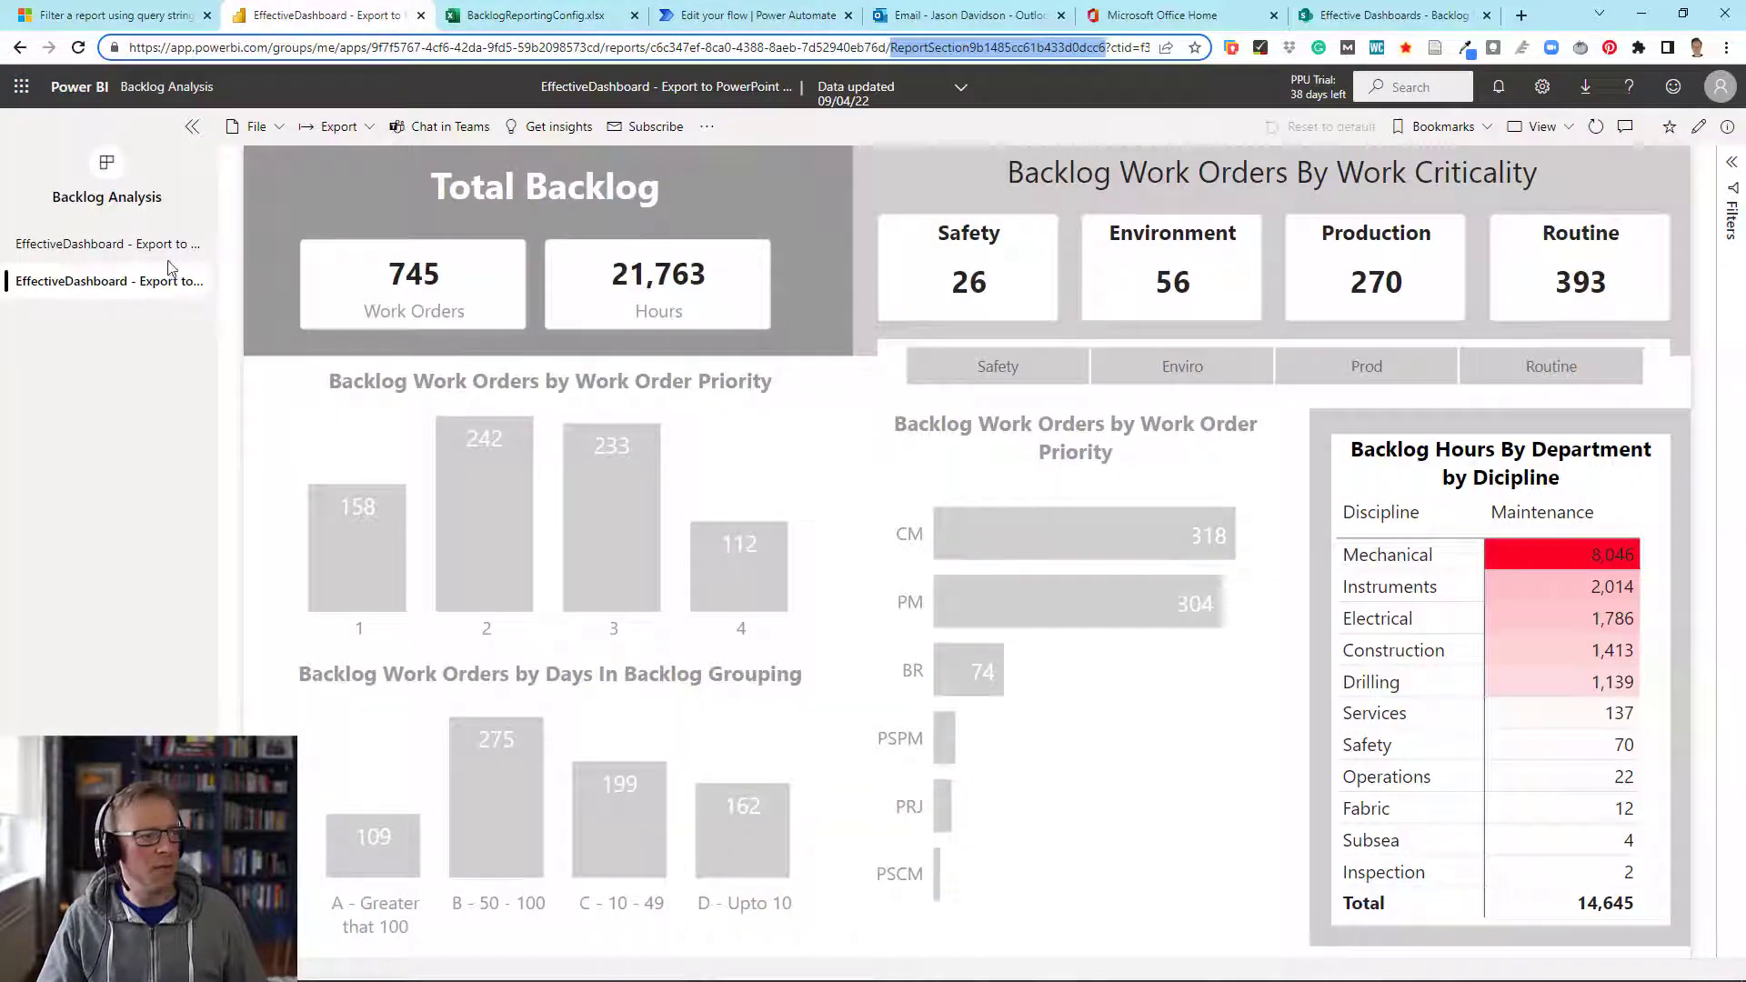
left_click(143, 293)
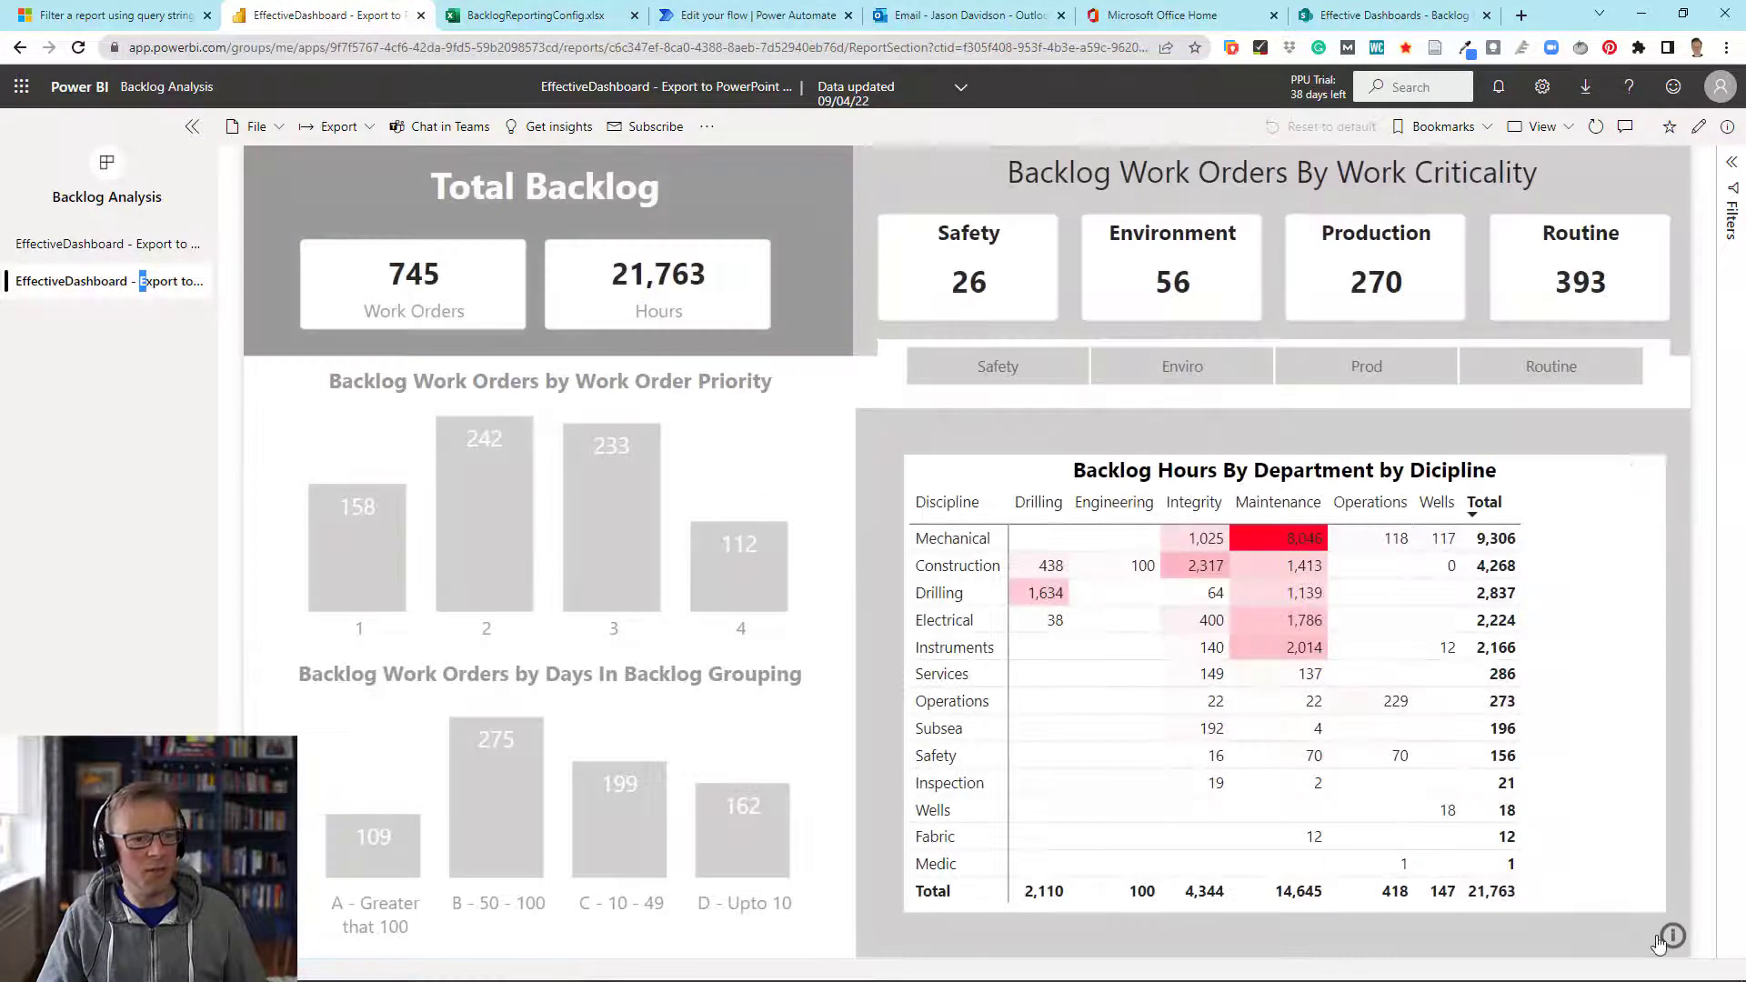
left_click(1673, 937)
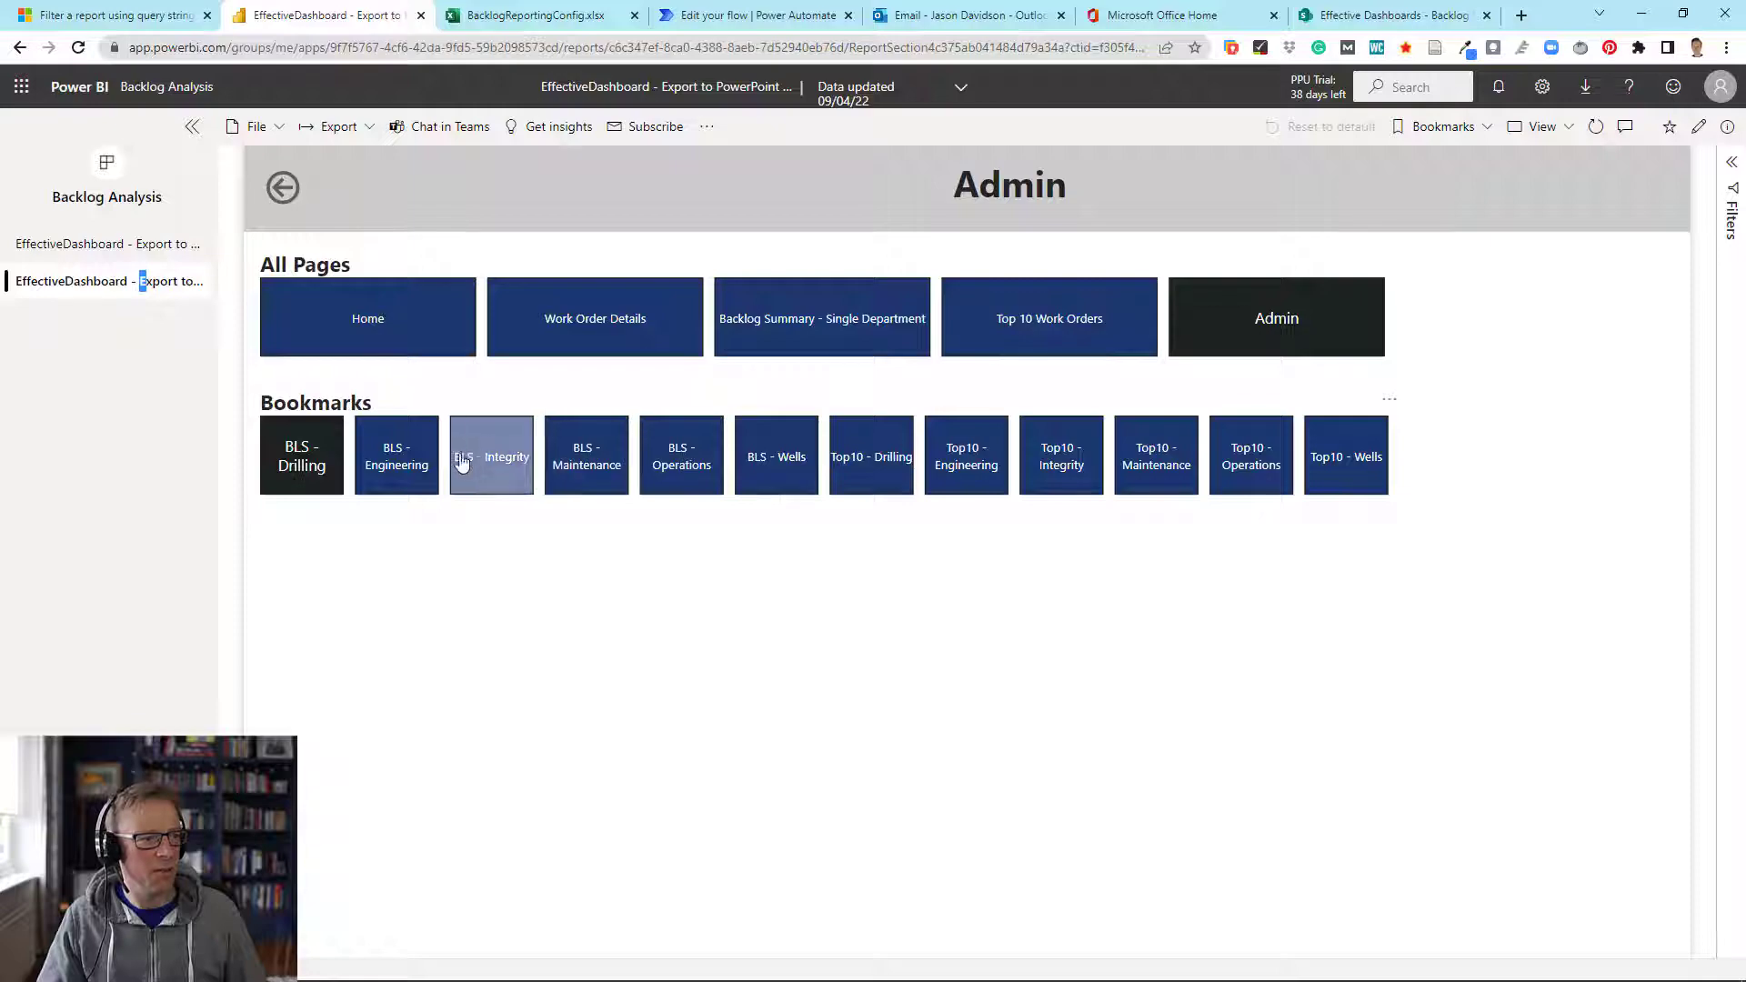
left_click(589, 455)
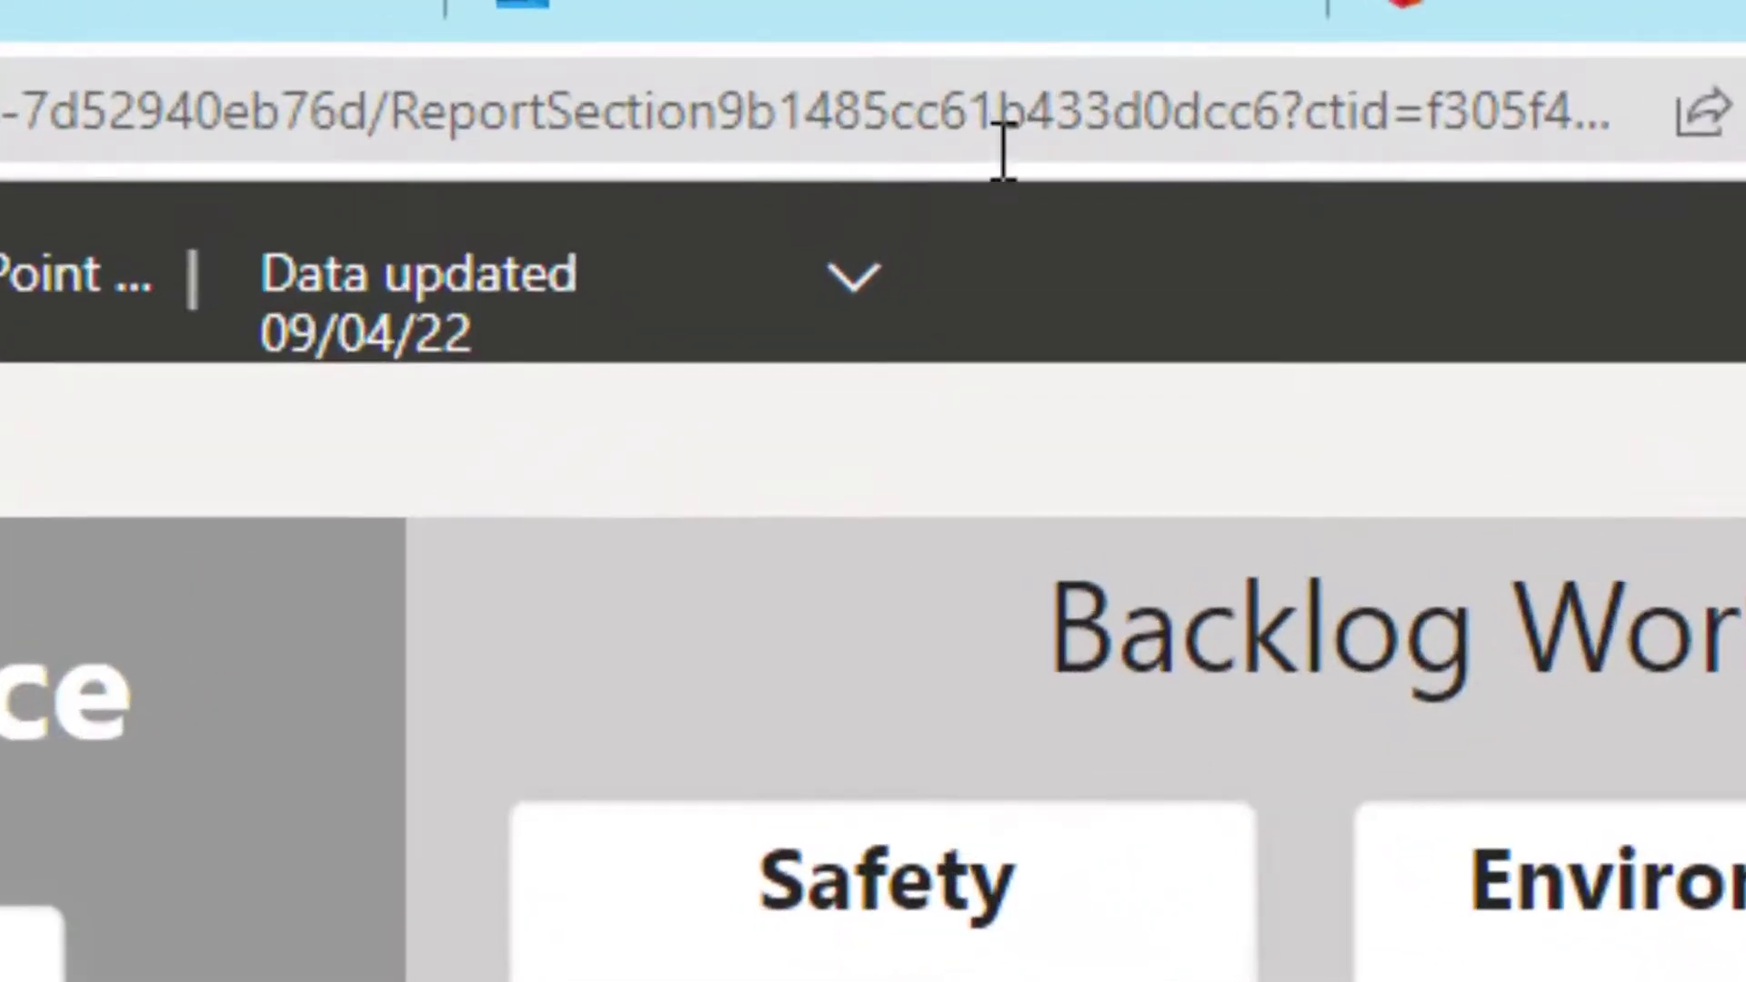
Copy the bookmark identifier Bookmark3ab66ee45c74c0e7ae5e from the bookmarkGuid parameter of the report's URL
left_click(803, 113)
left_click(711, 115)
left_click_drag(643, 111, 1741, 119)
left_click(1252, 118)
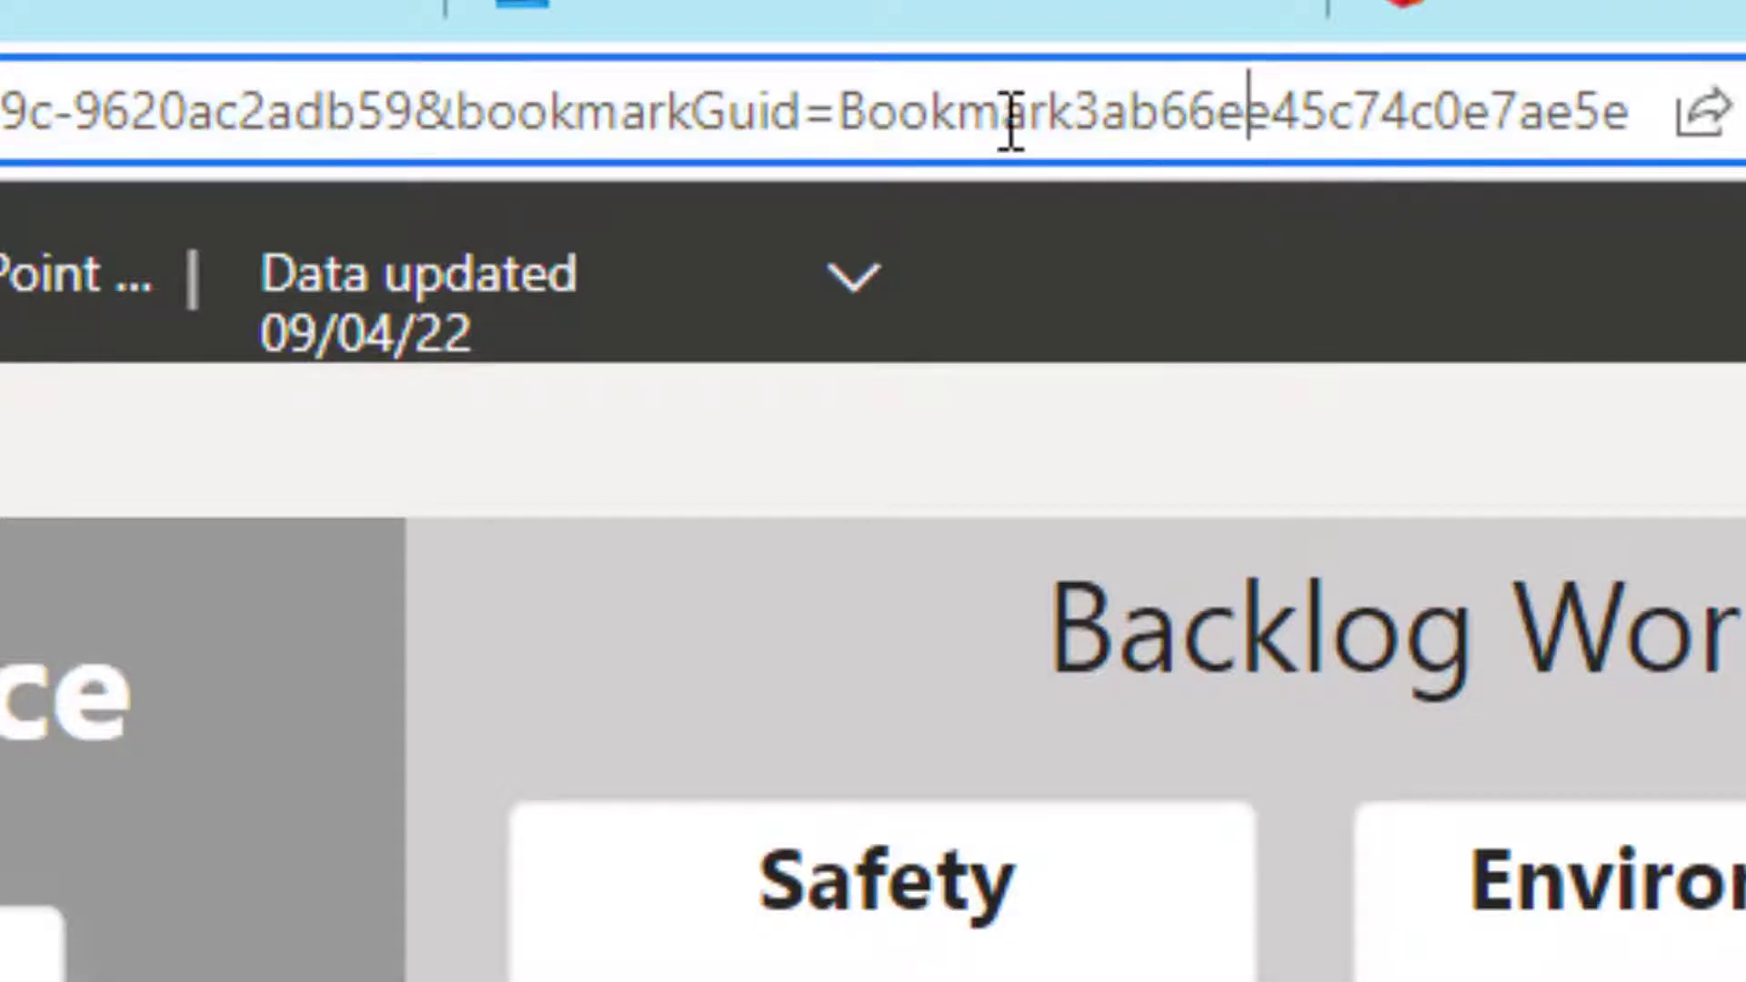
left_click_drag(849, 107, 1707, 128)
key("ctrl+c")
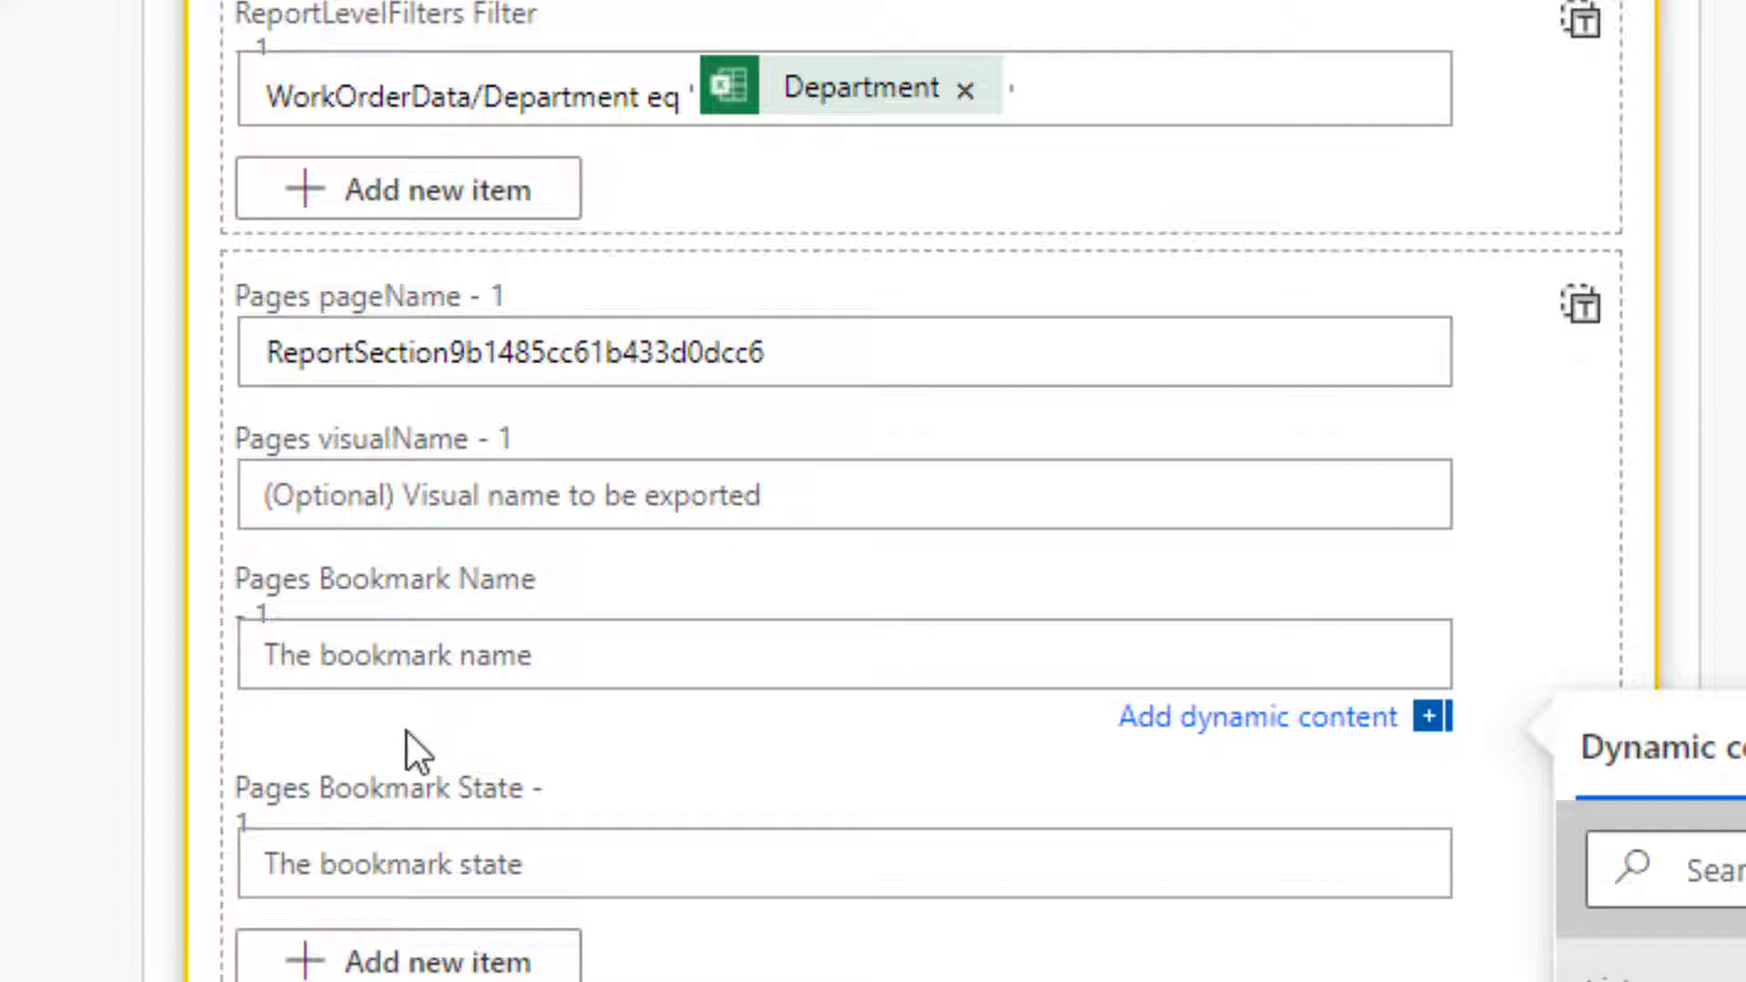
In the Power Automate export action, enter Bookmark3ab66ee45c74c0e7ae5e as the first page's bookmark name, and clear that value again
left_click(390, 654)
key("ctrl+v")
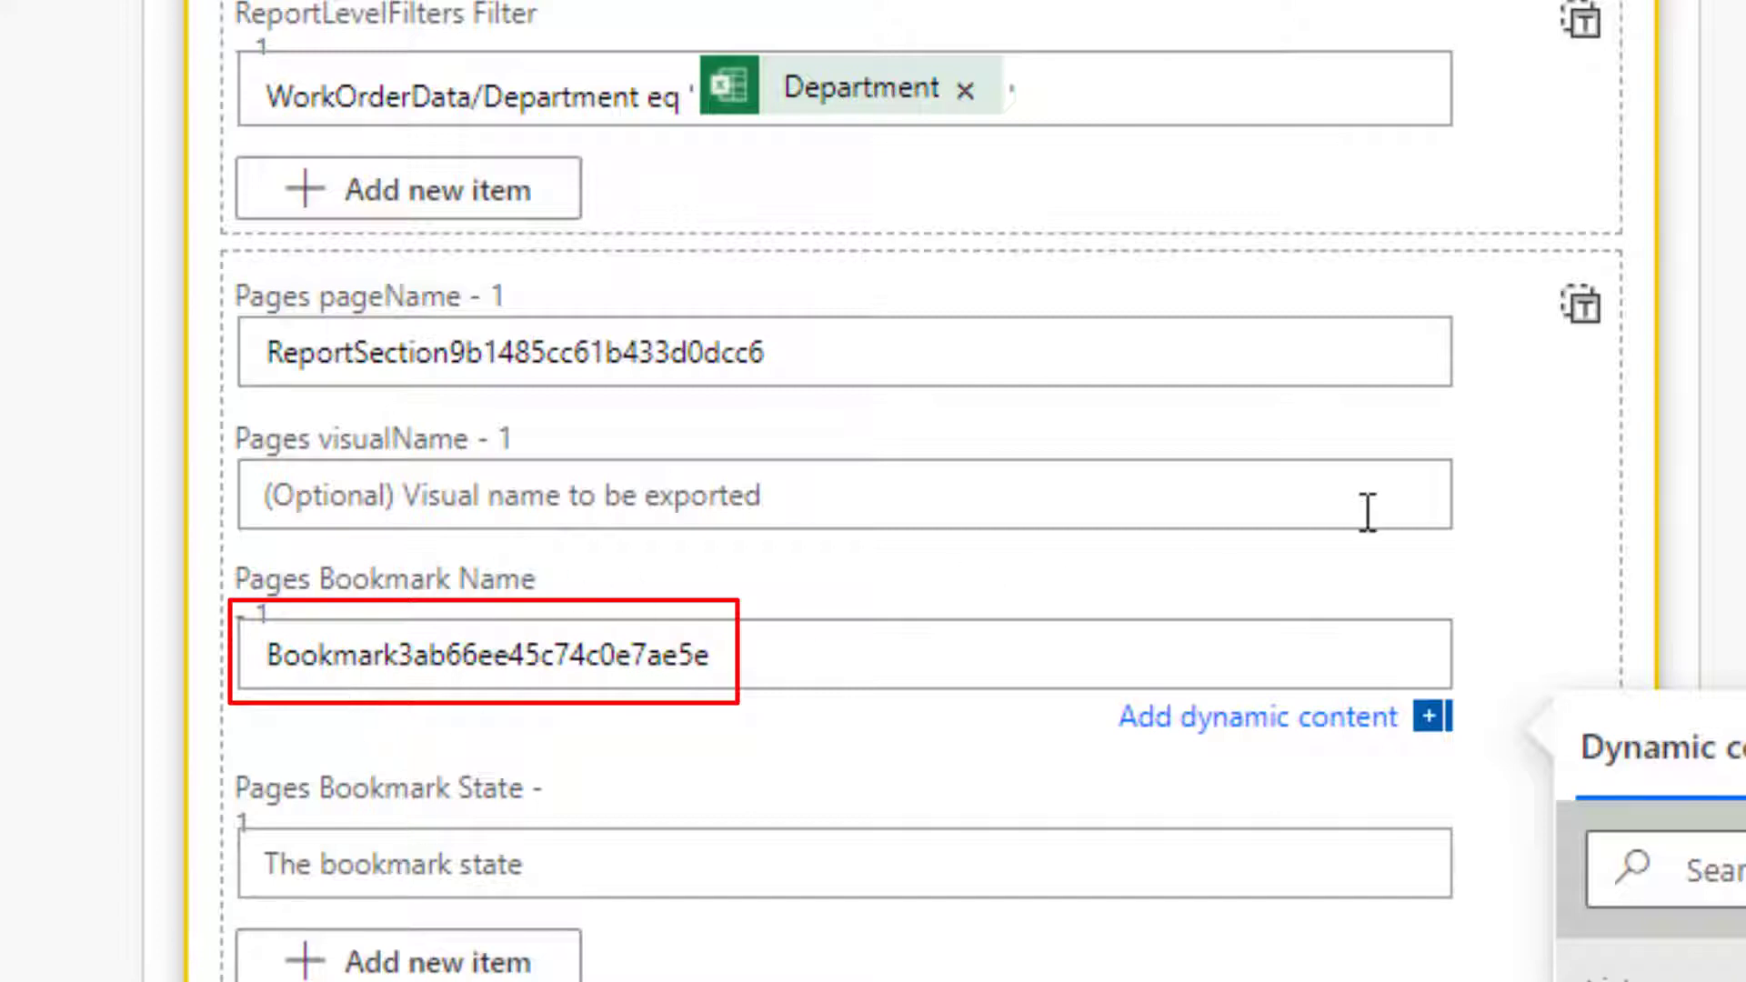
left_click_drag(748, 655, 213, 659)
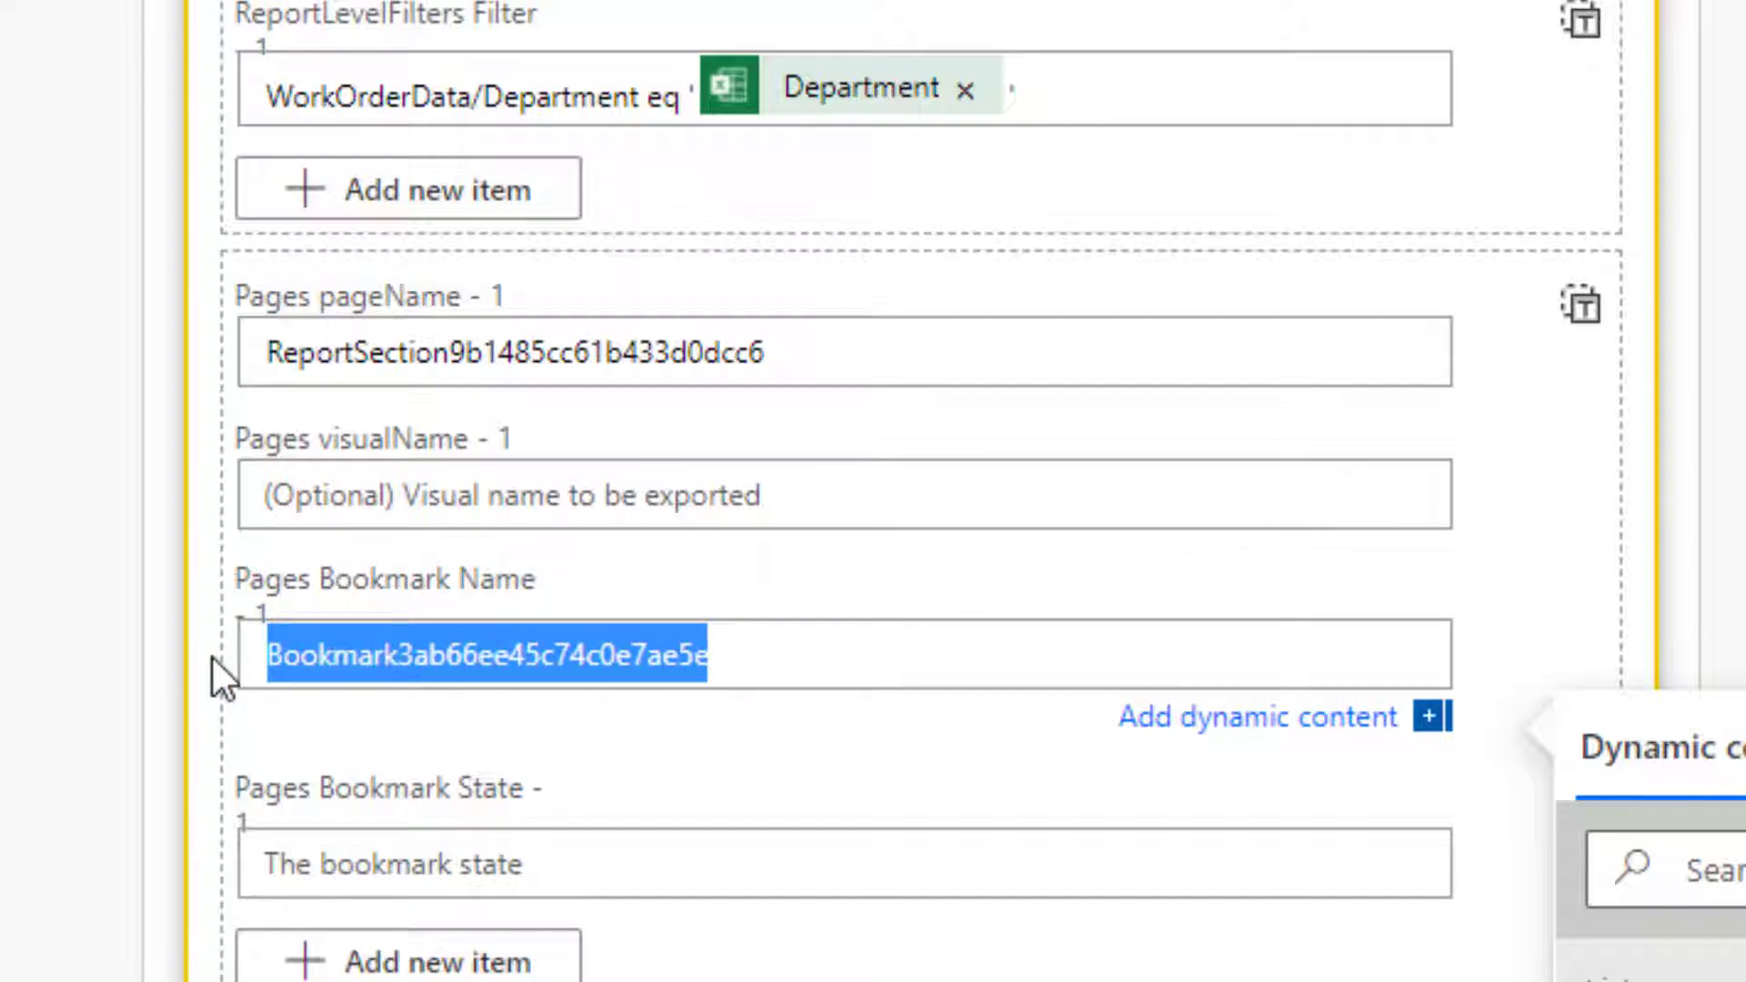
key("Delete")
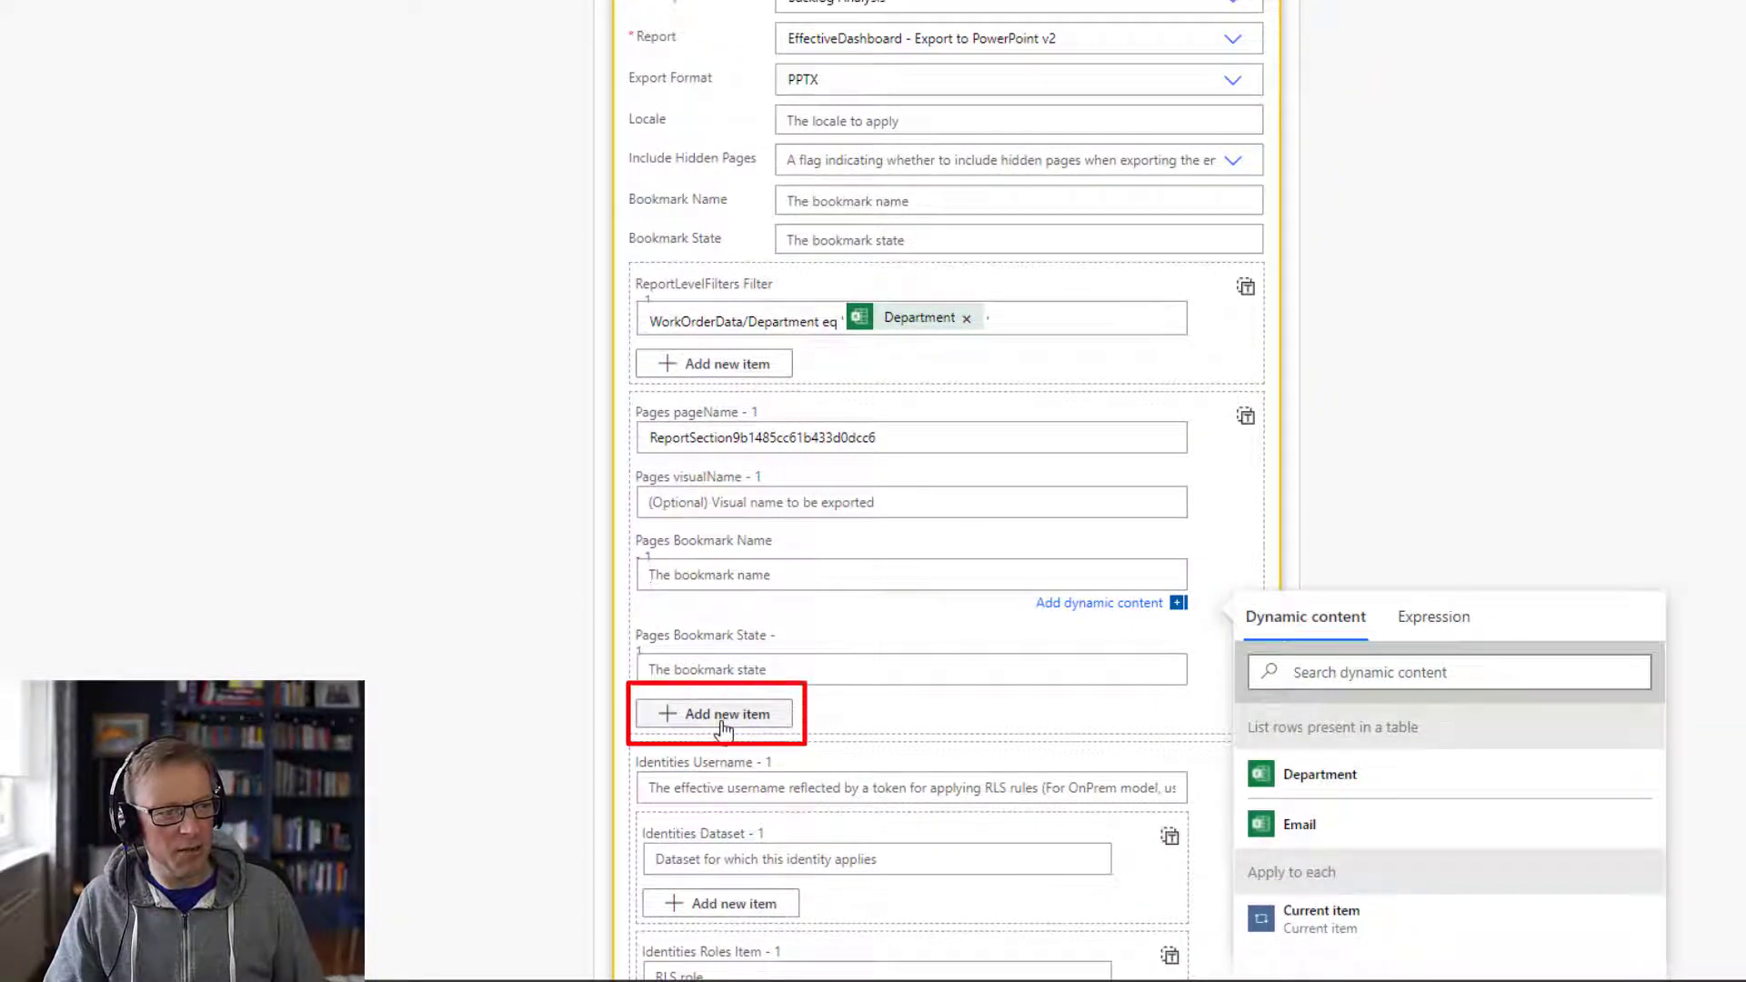
Add a second page item to the export action with the page name ReportSection011cdd898d46dafa3d66
left_click(724, 717)
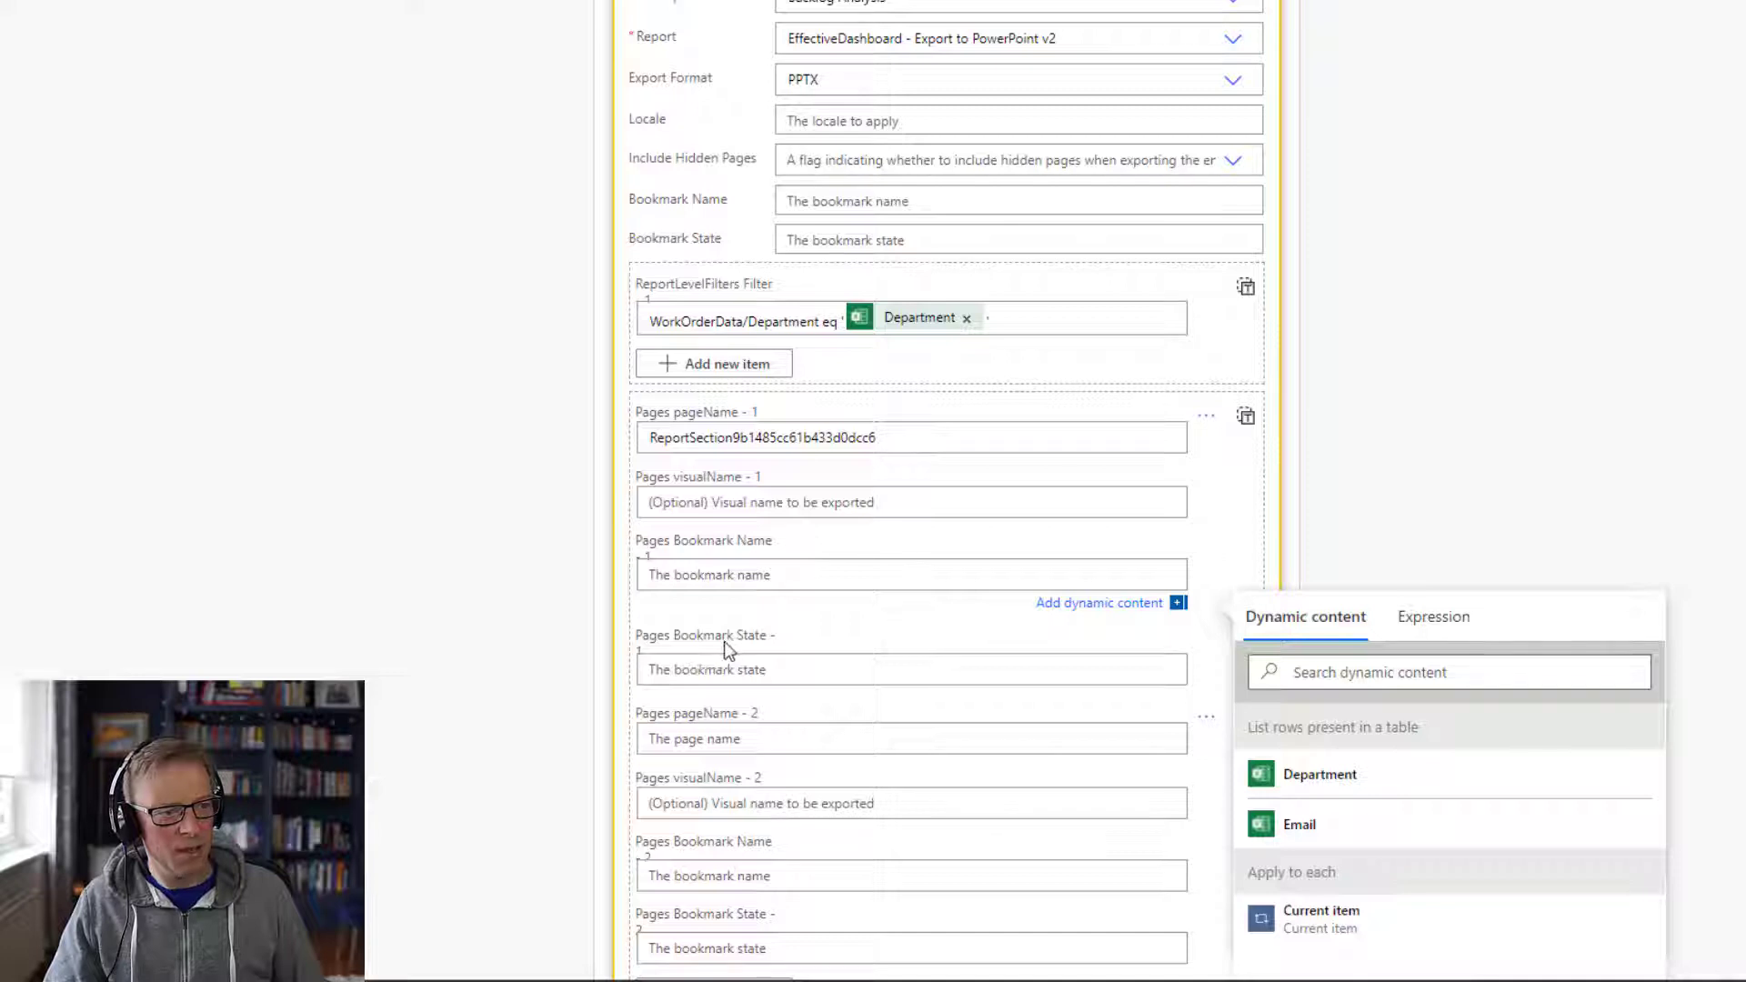
scroll(734, 656, "down", 1)
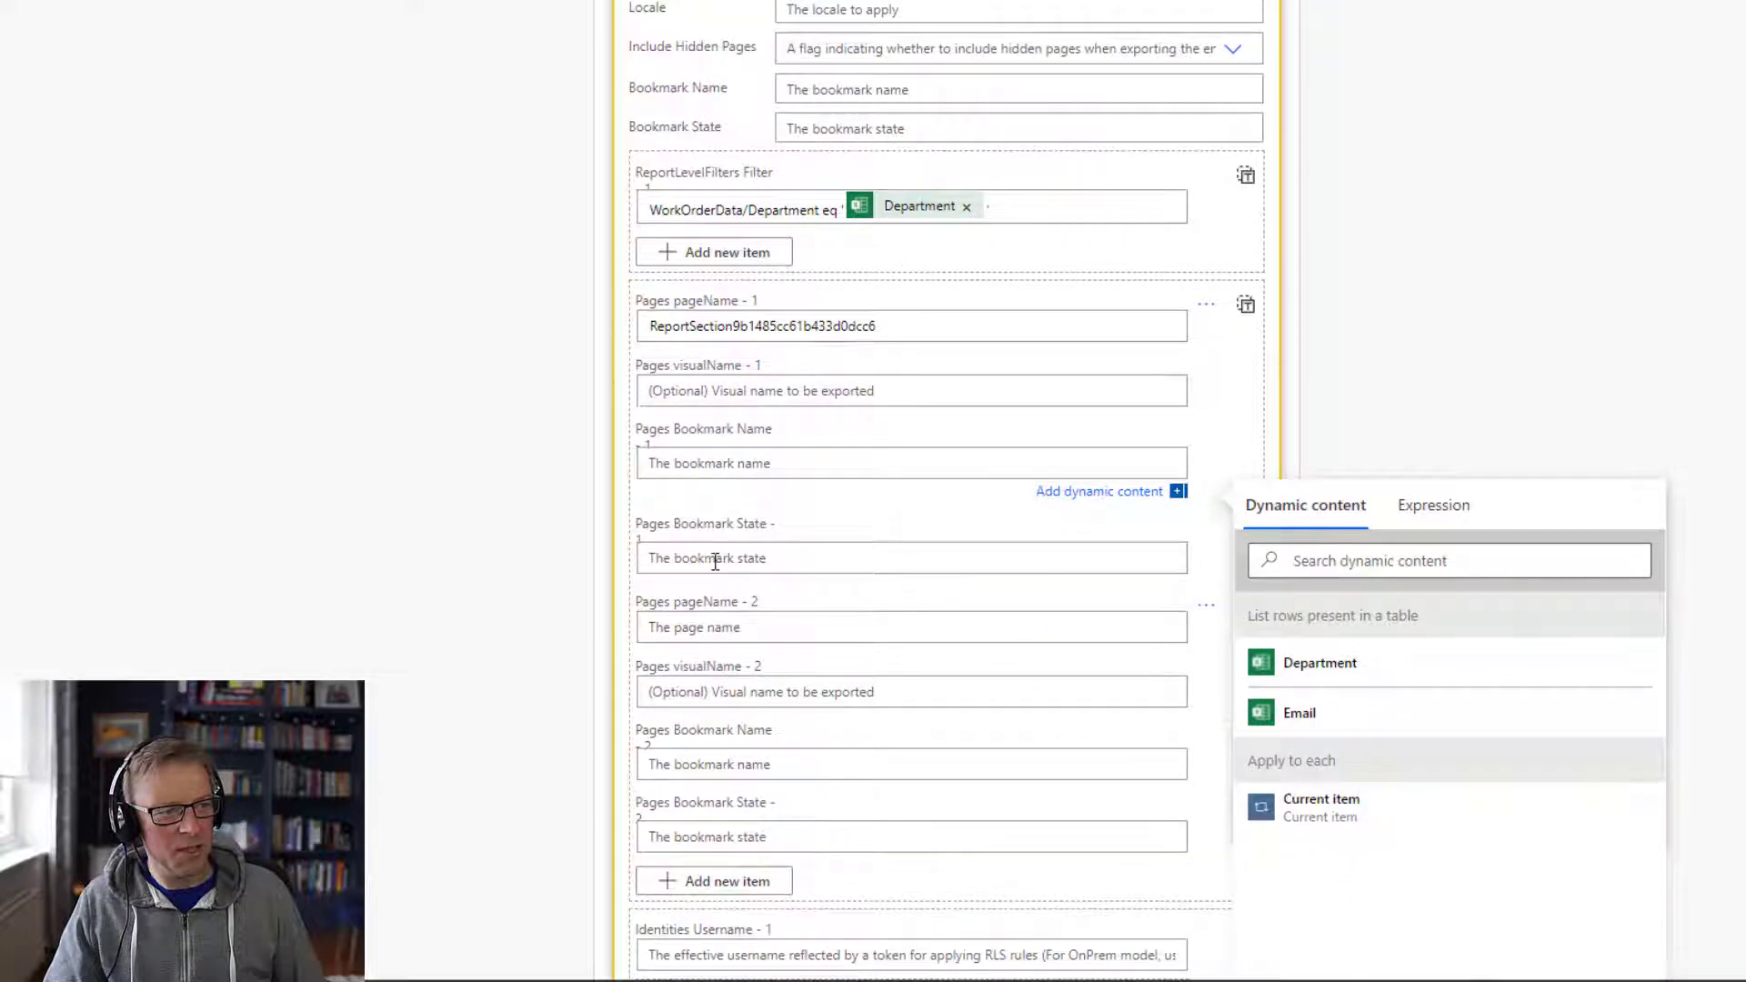
left_click(716, 626)
scroll(714, 619, "down", 2)
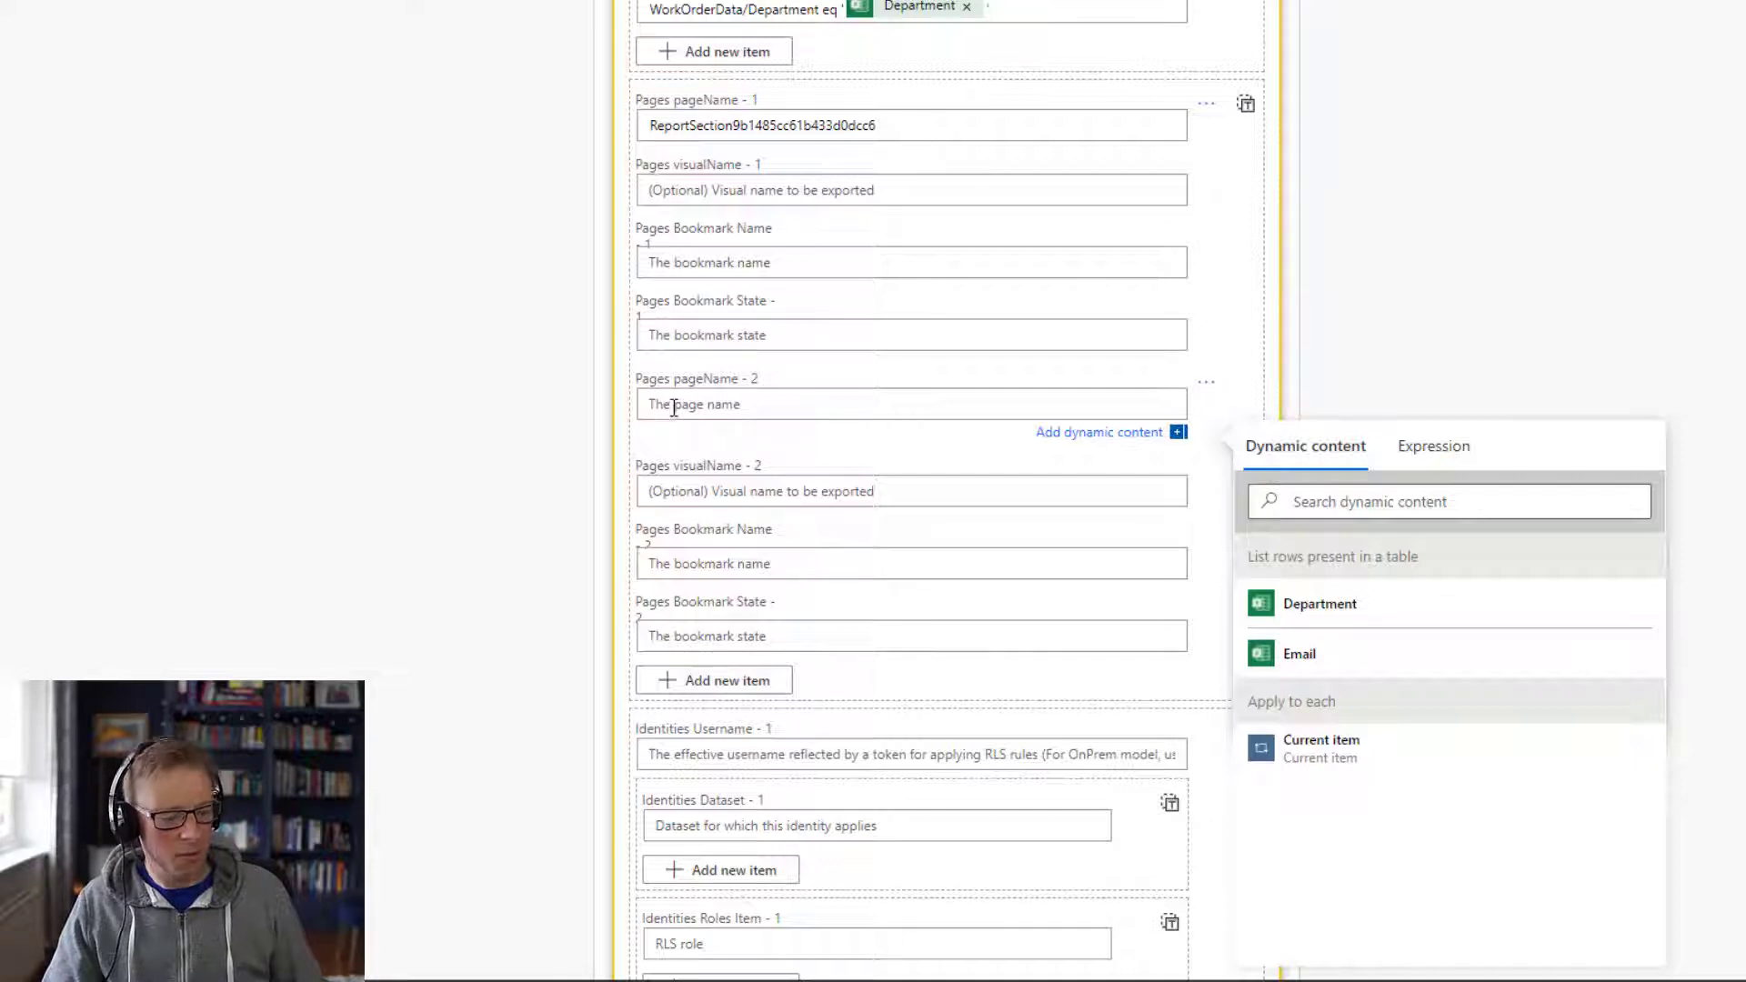
type("ReportSection011cdd898d46dafa3d66")
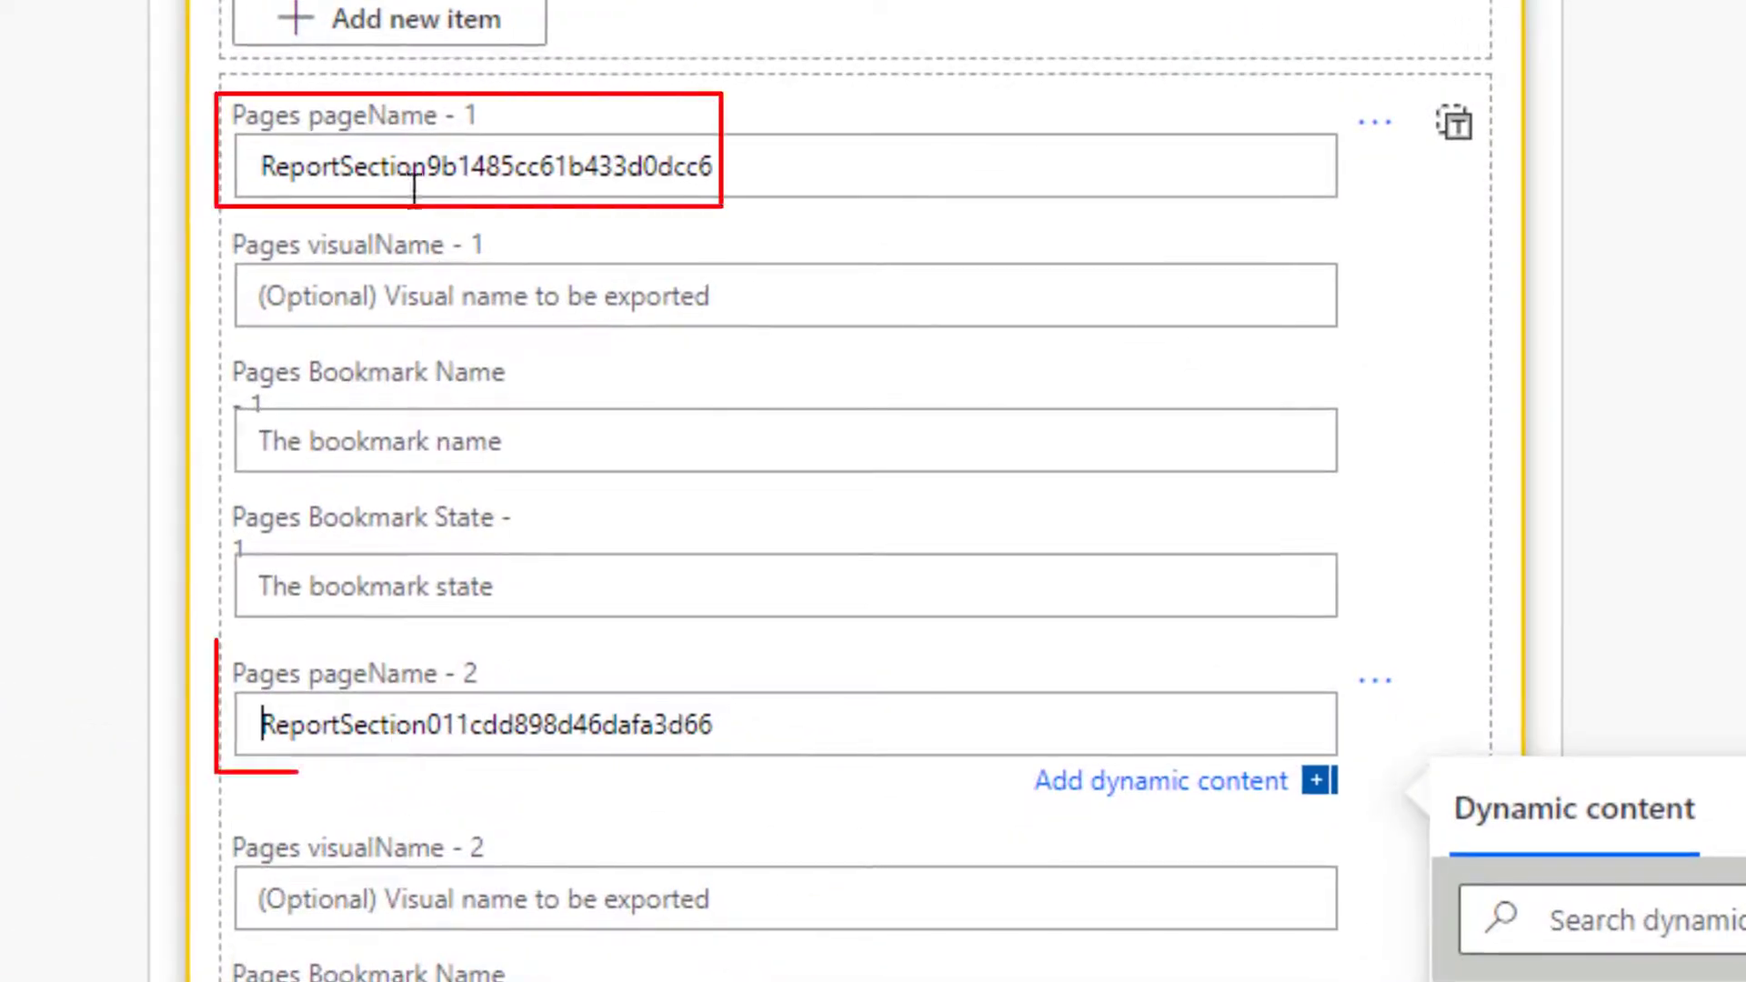
Copy the text WorkOrderData/Department eq from the export action's report-level filter
scroll(524, 713, "up", 4)
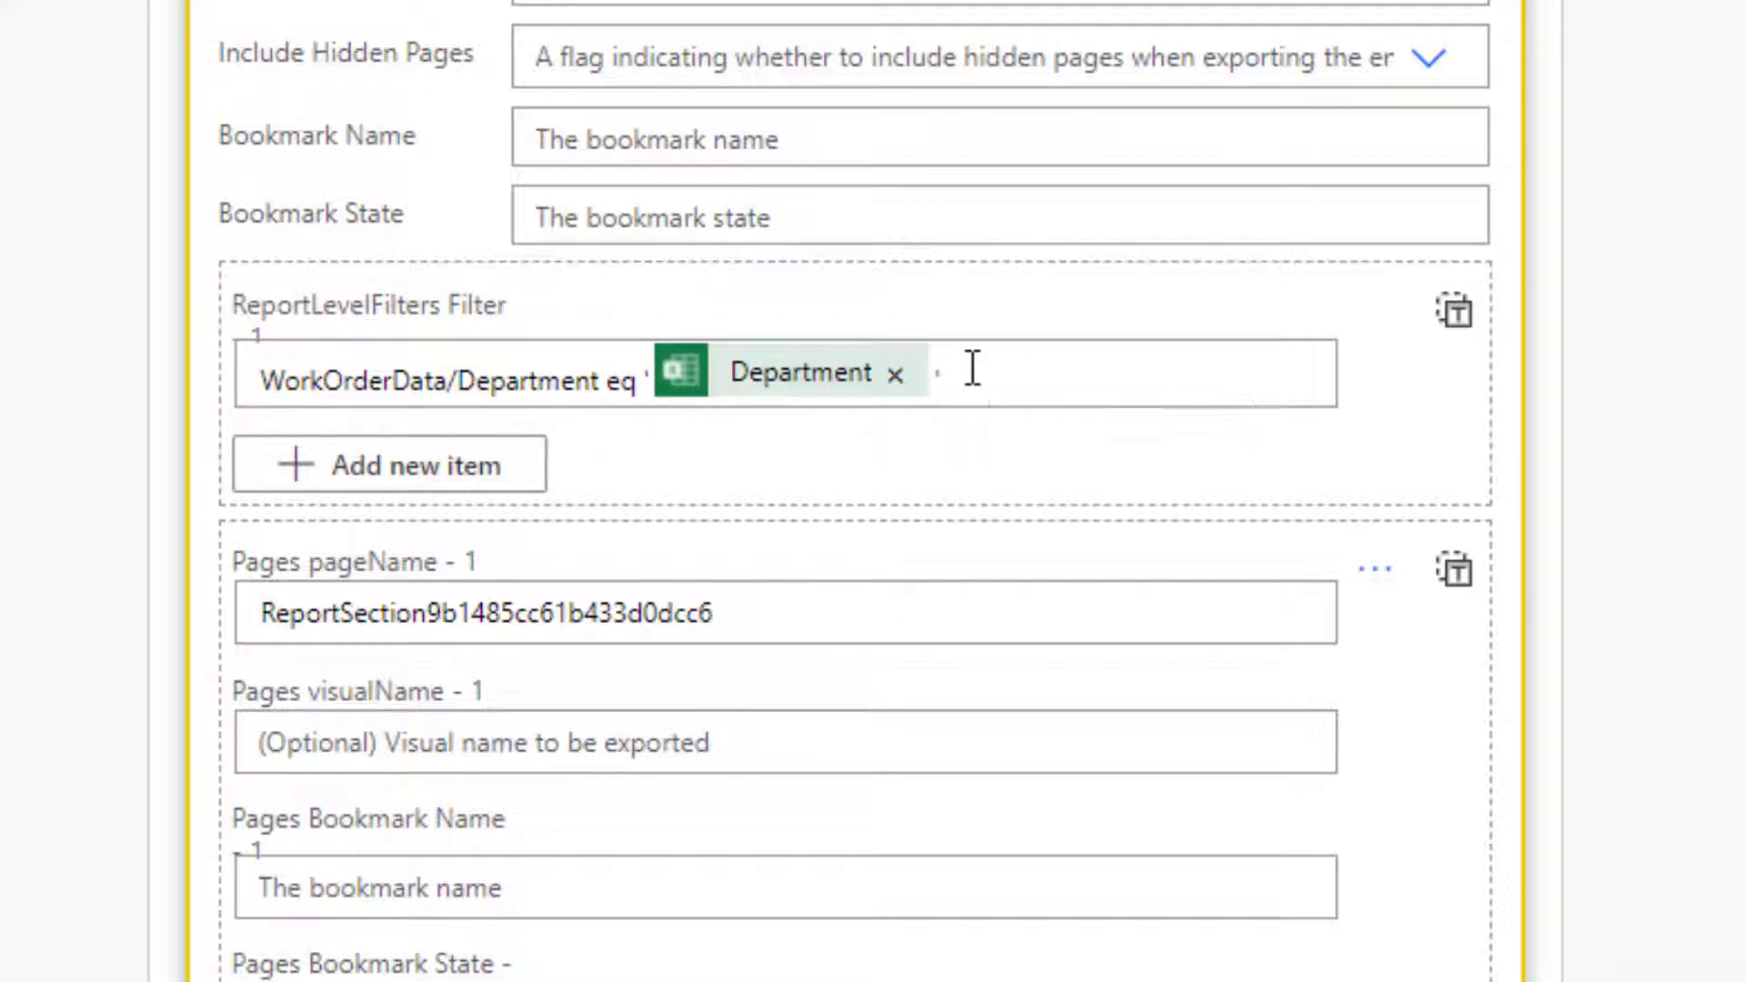
left_click_drag(971, 368, 144, 367)
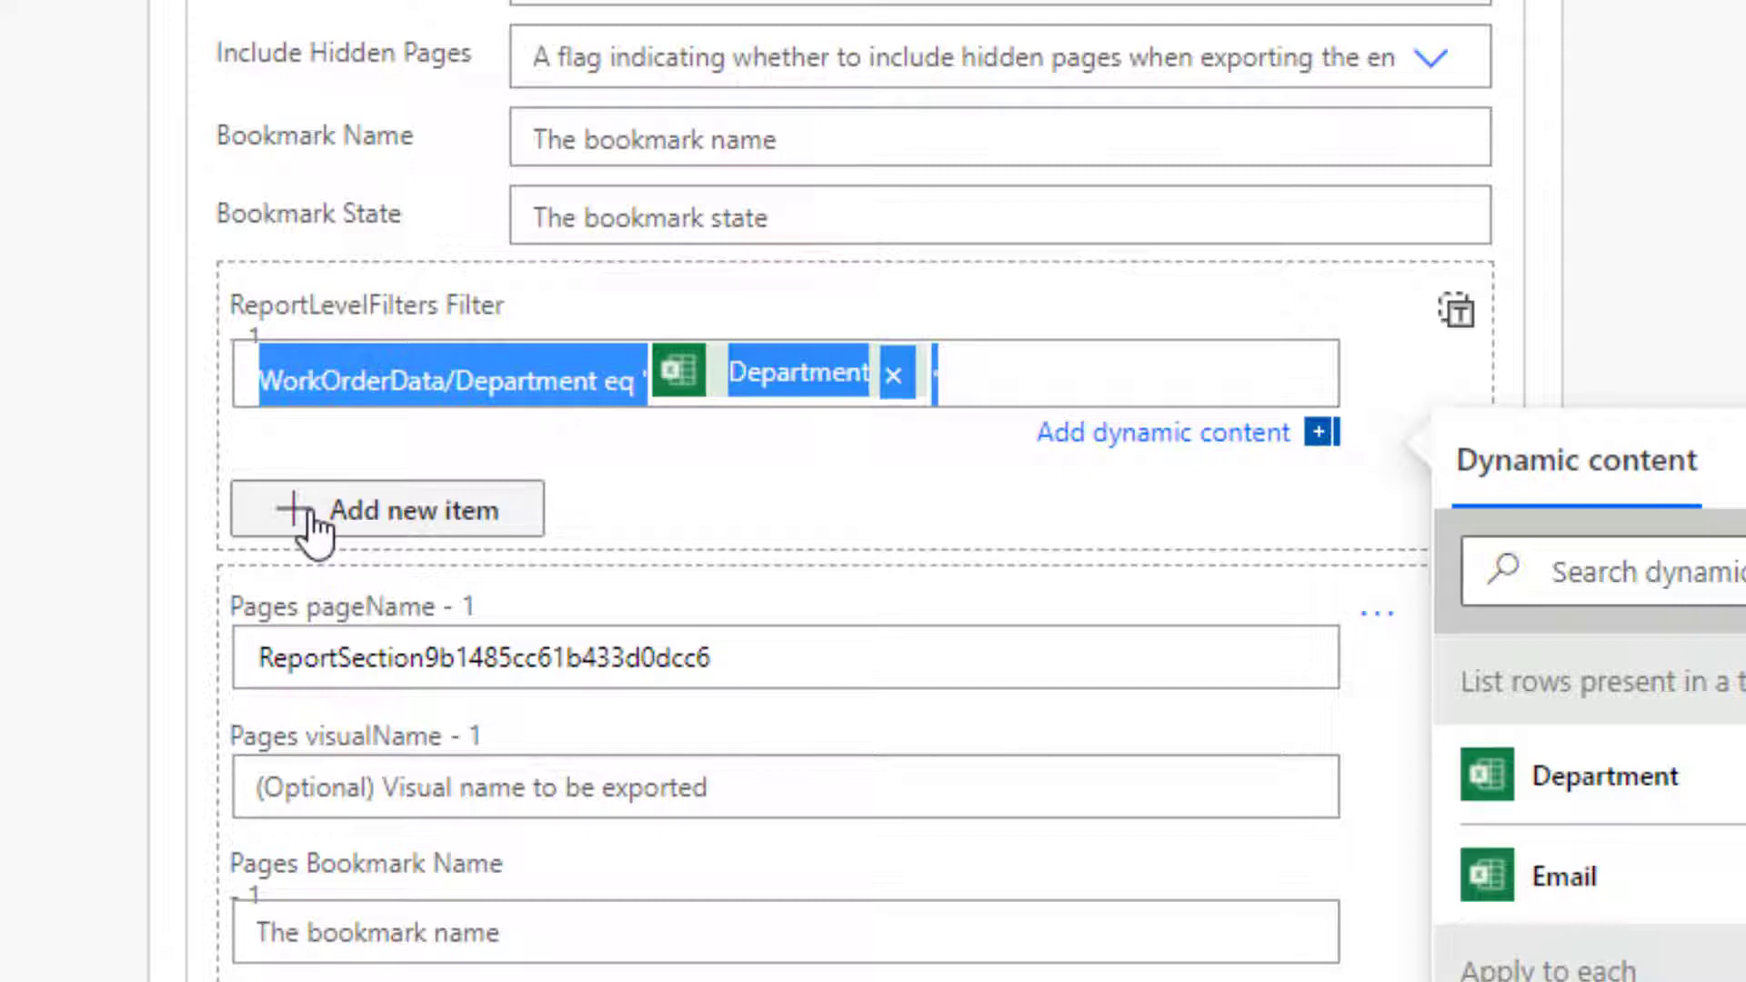
left_click(425, 382)
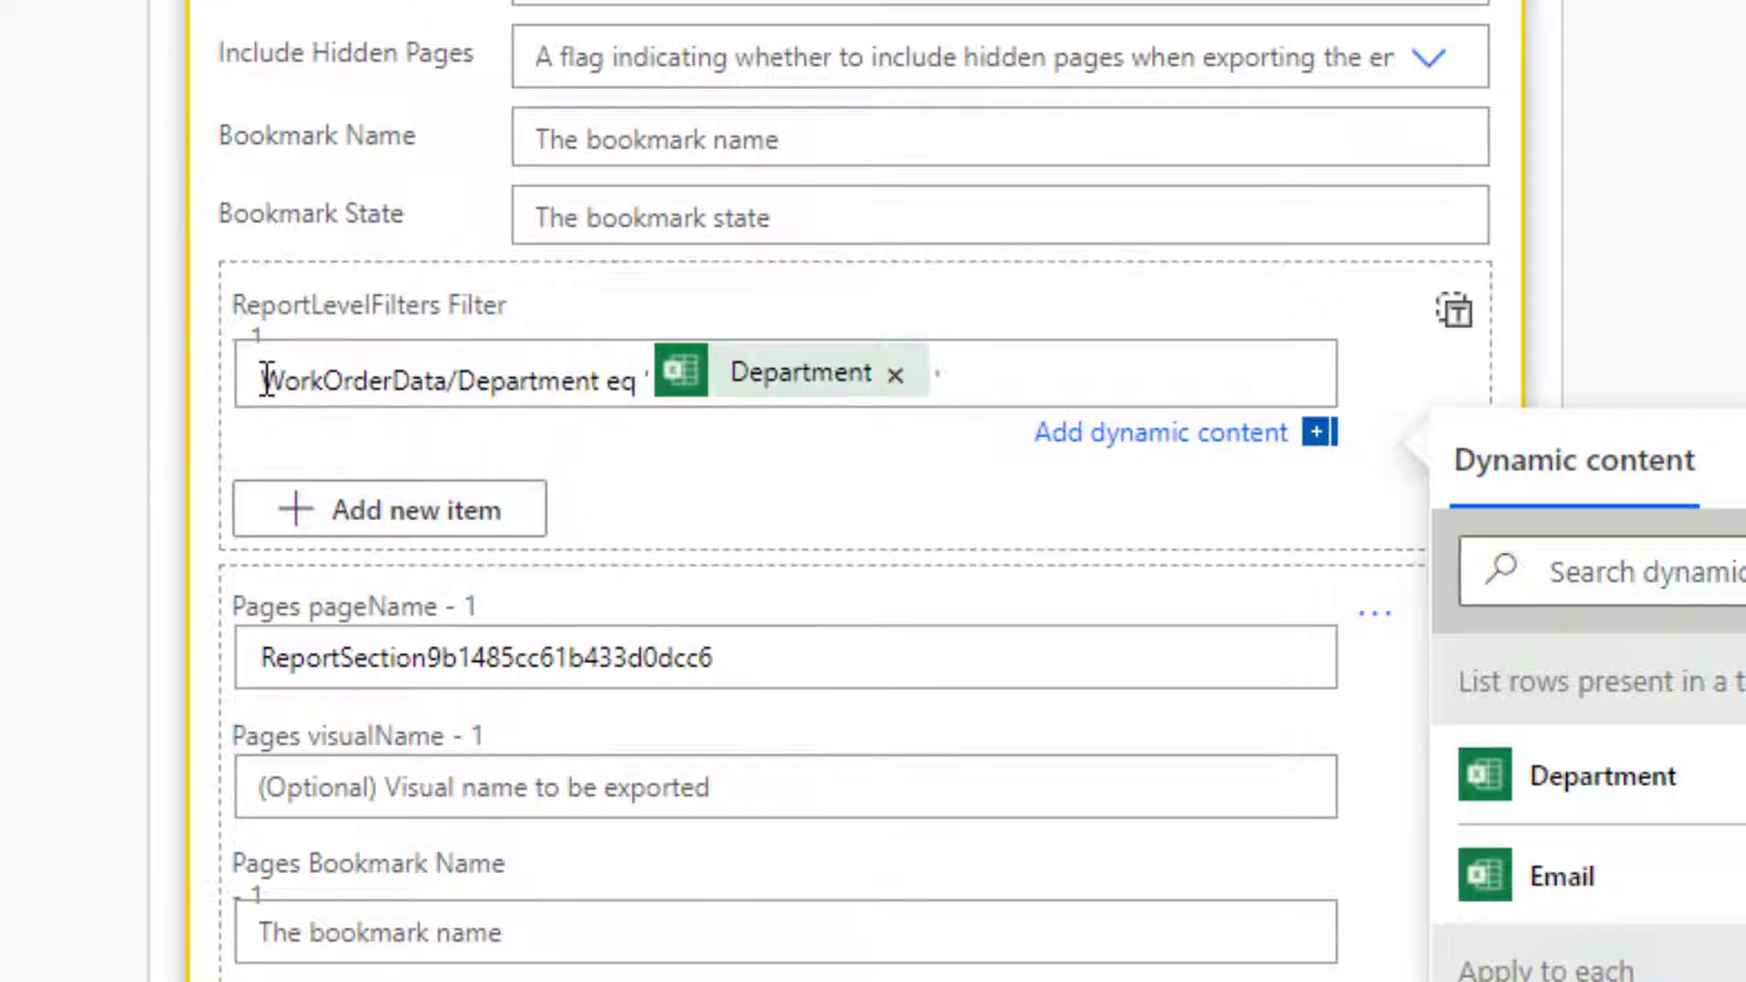
left_click_drag(266, 377, 634, 382)
key("ctrl+c")
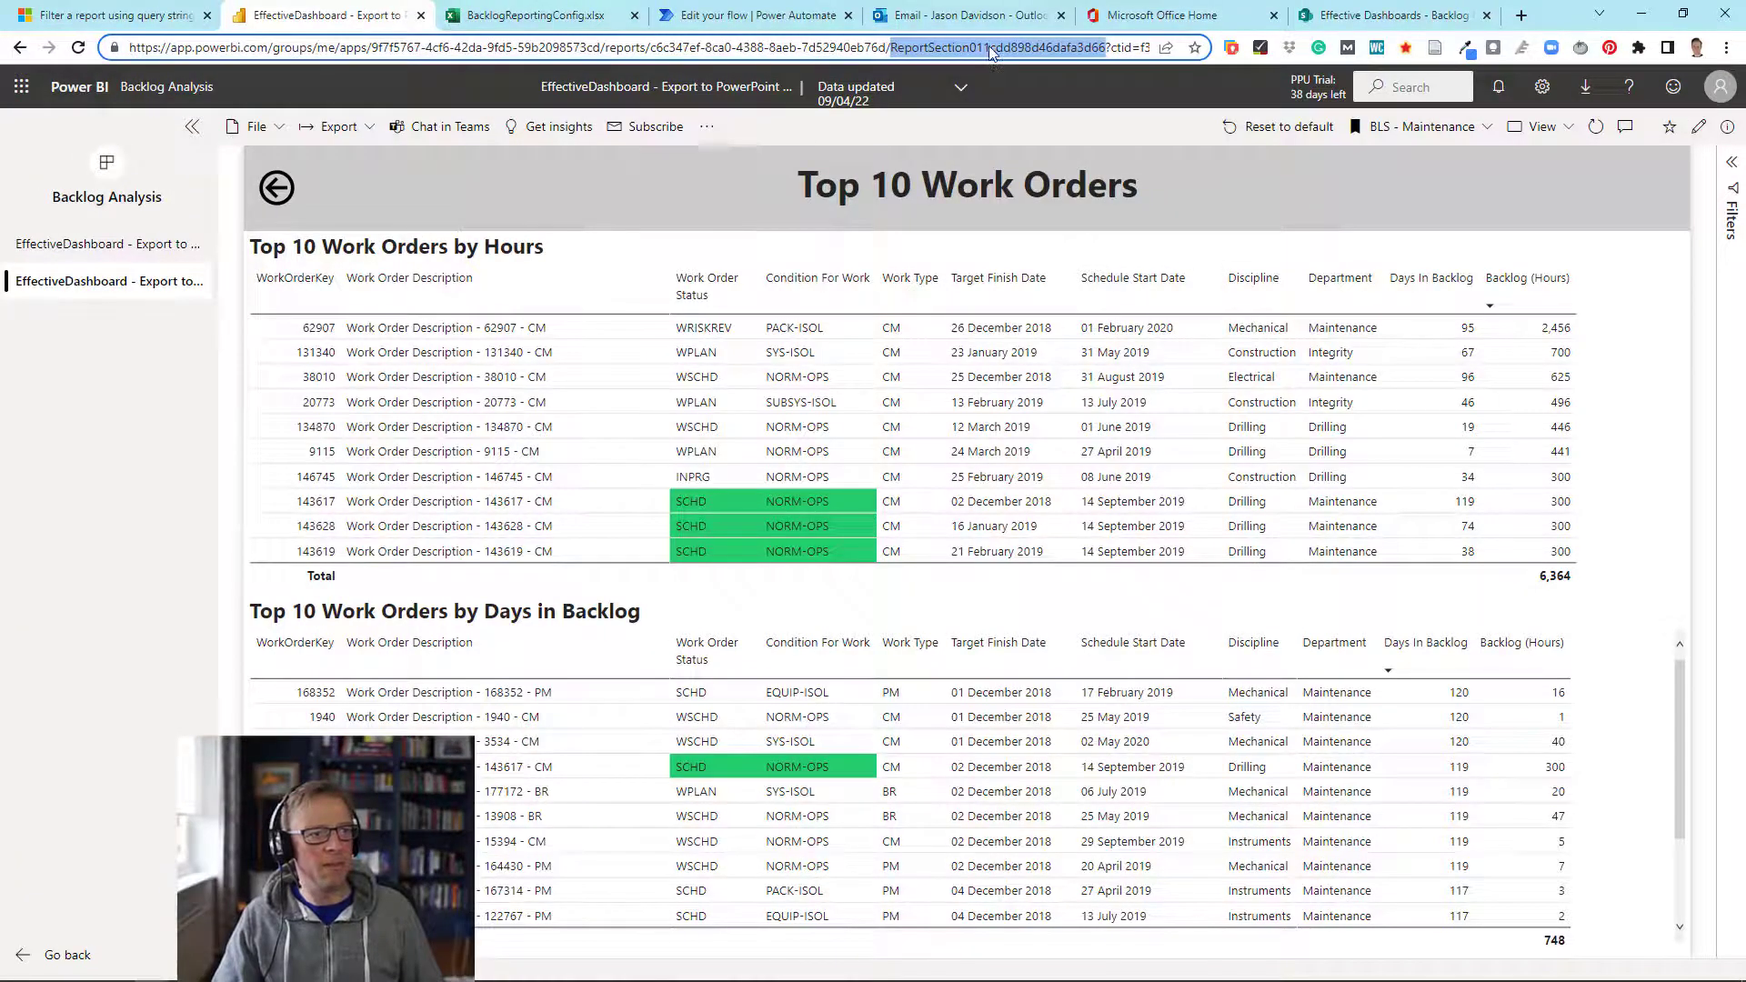
On the Power BI Top 10 Work Orders page, replace the URL's query parameters with filter=WorkOrderData/Department eq 'Maintenance' and load it
left_click(1007, 45)
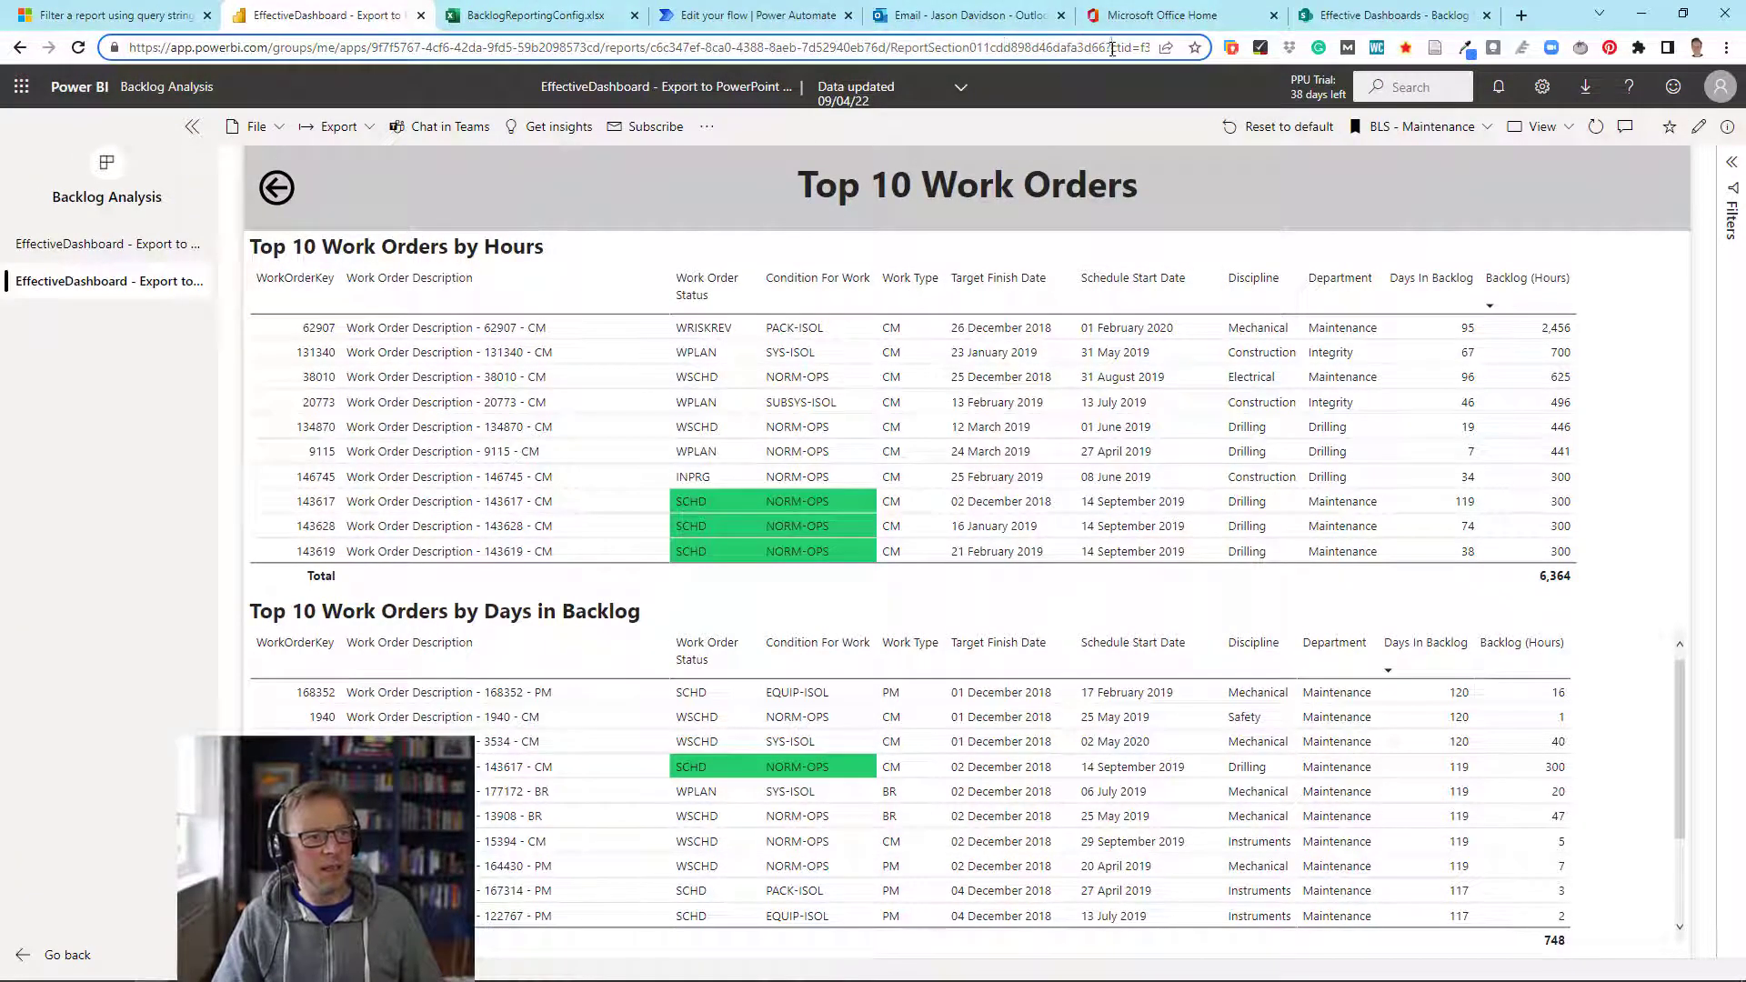
left_click_drag(1111, 50, 1153, 49)
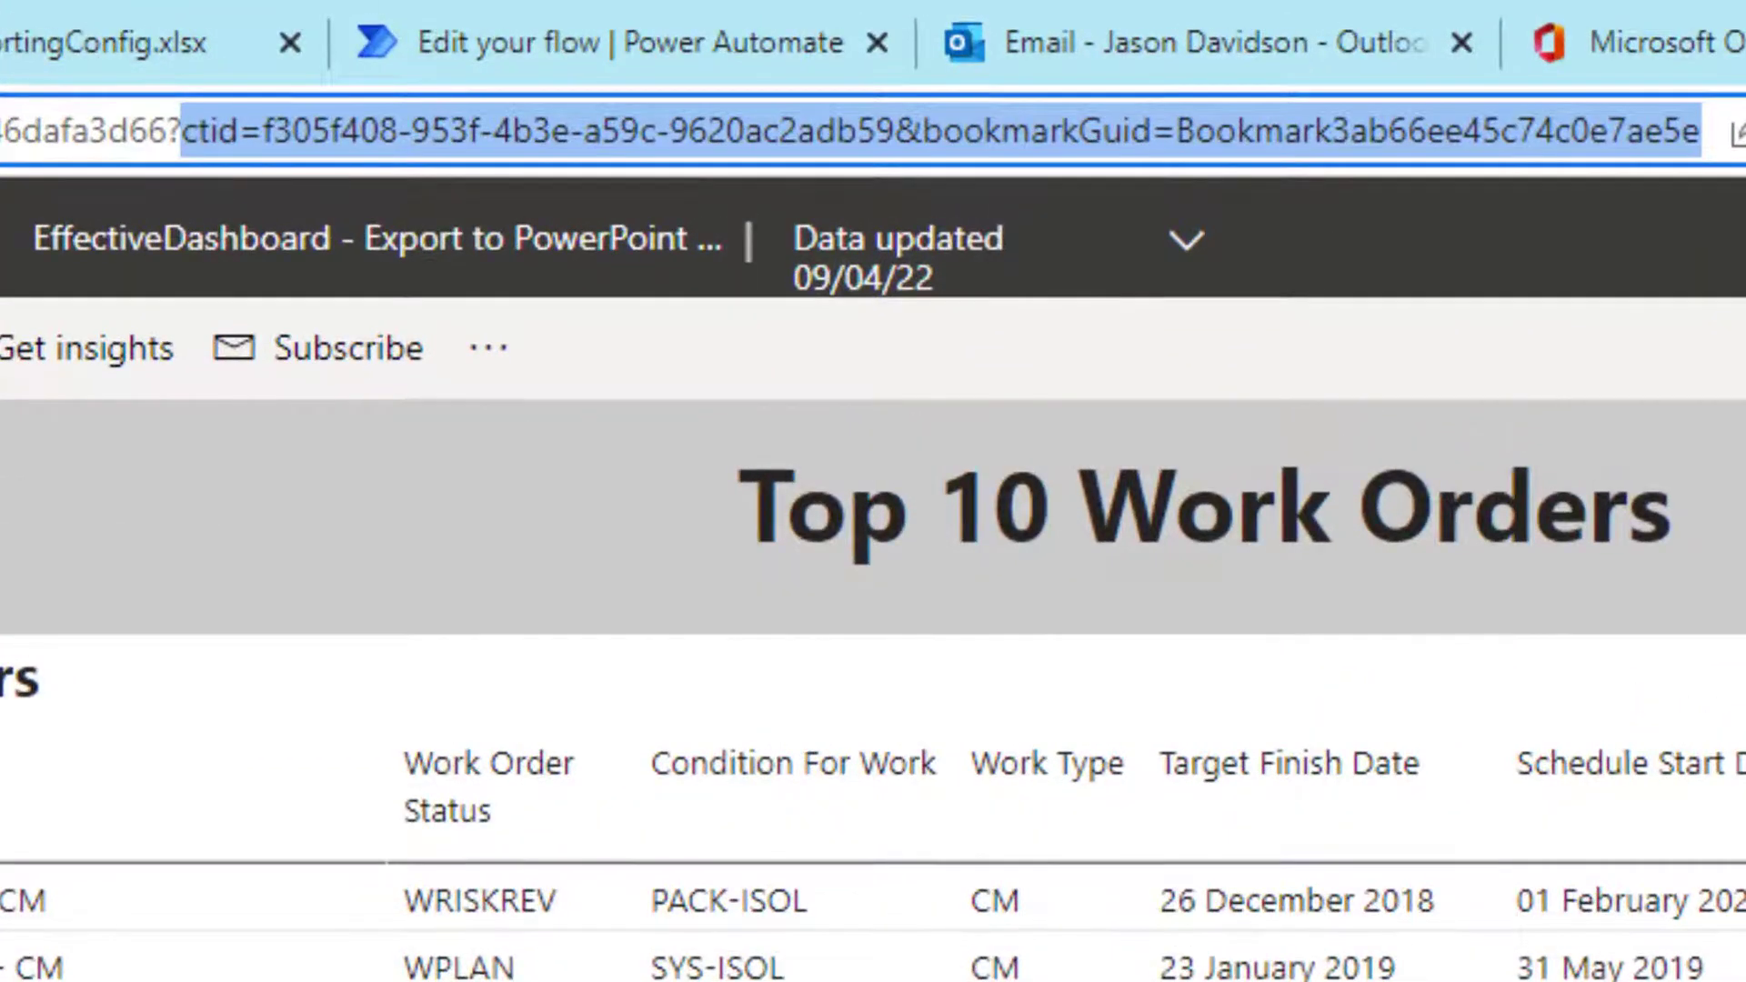
key("BackSpace")
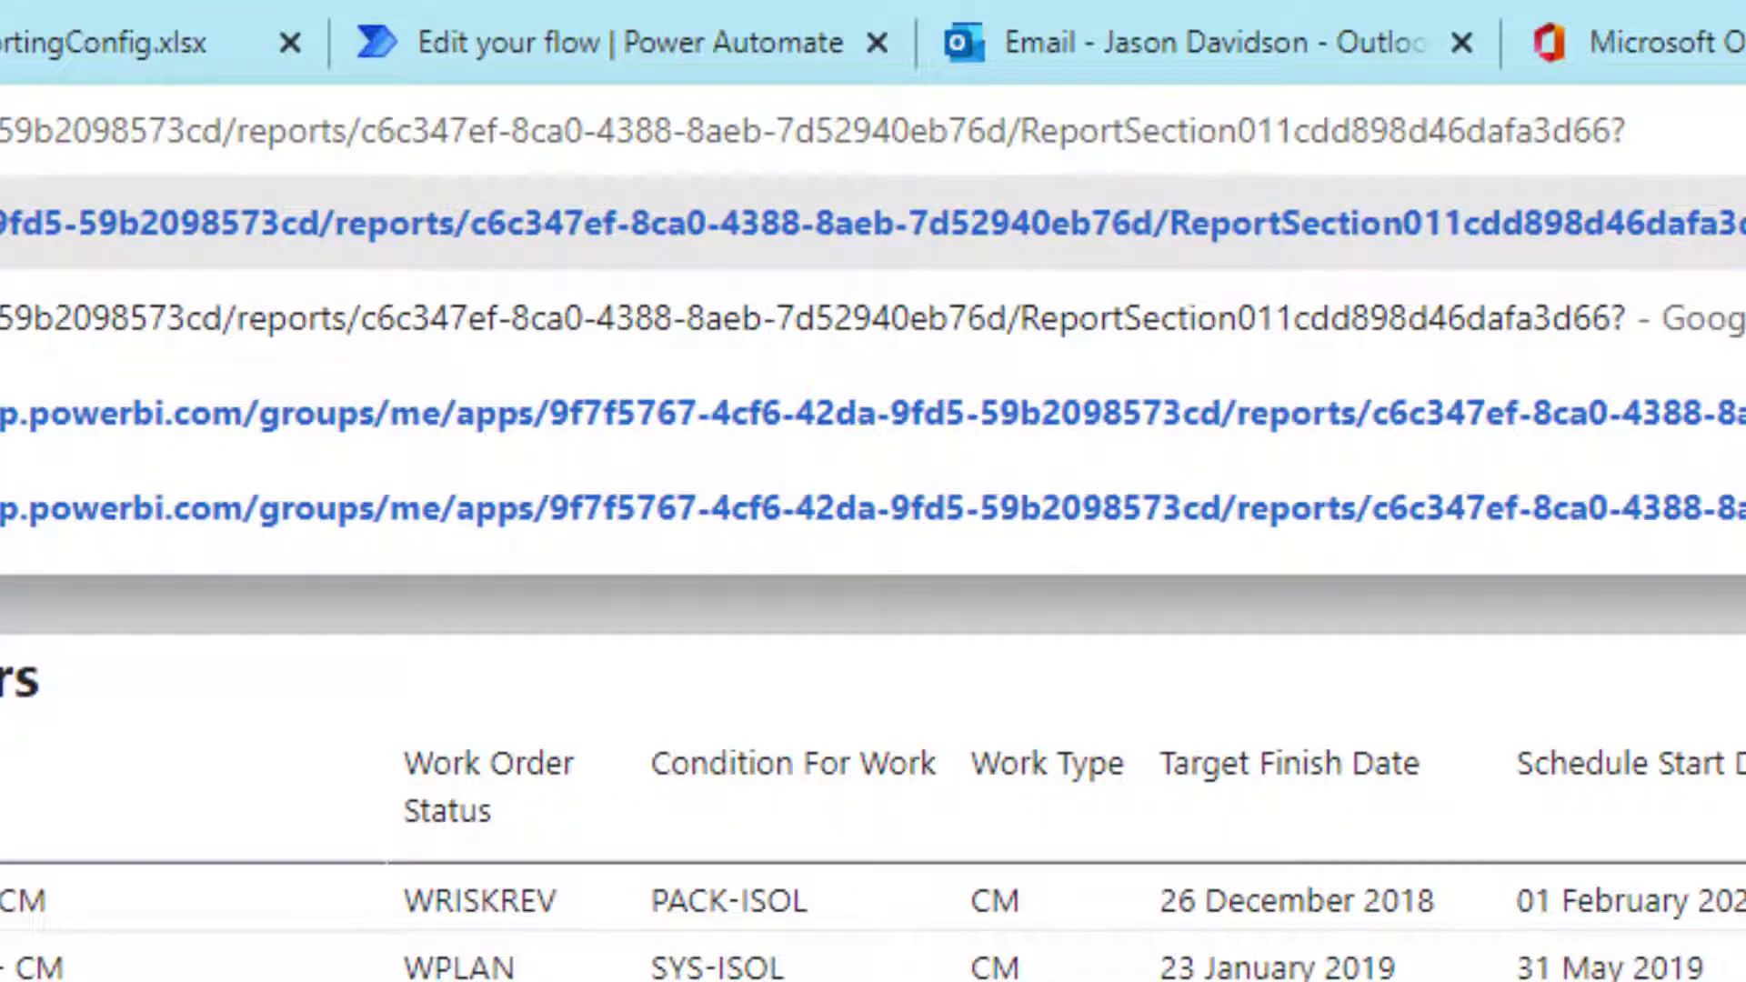
type("filter")
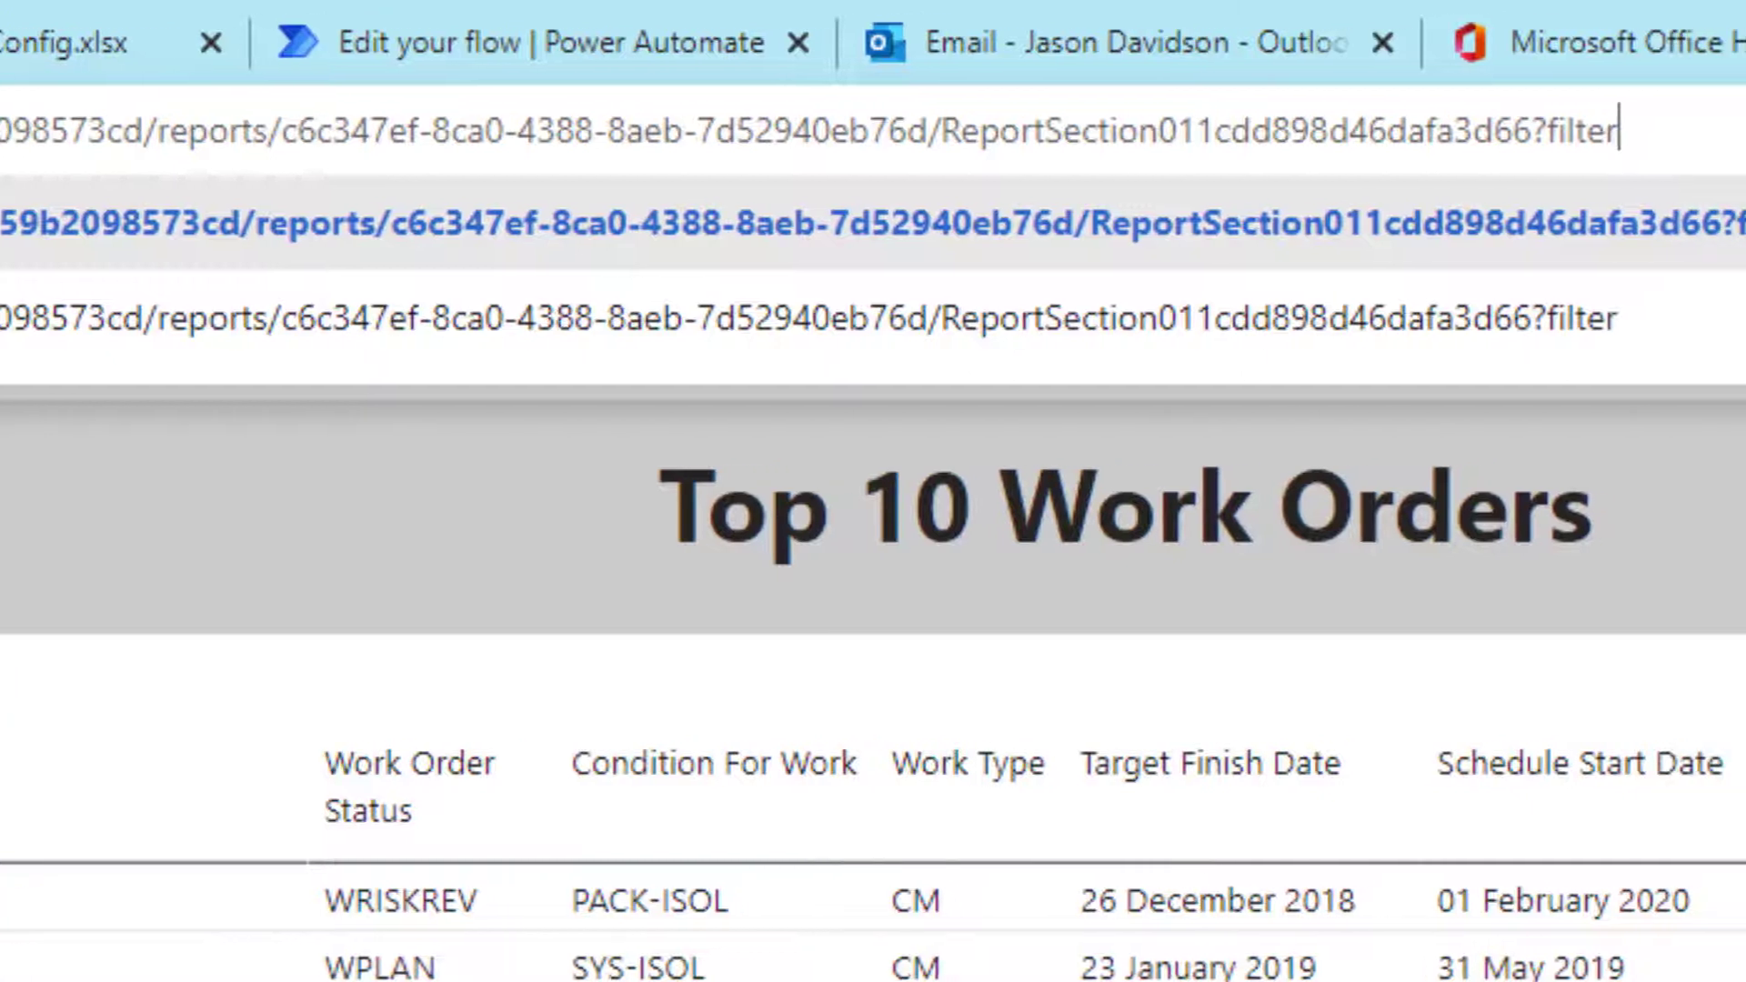
type("=")
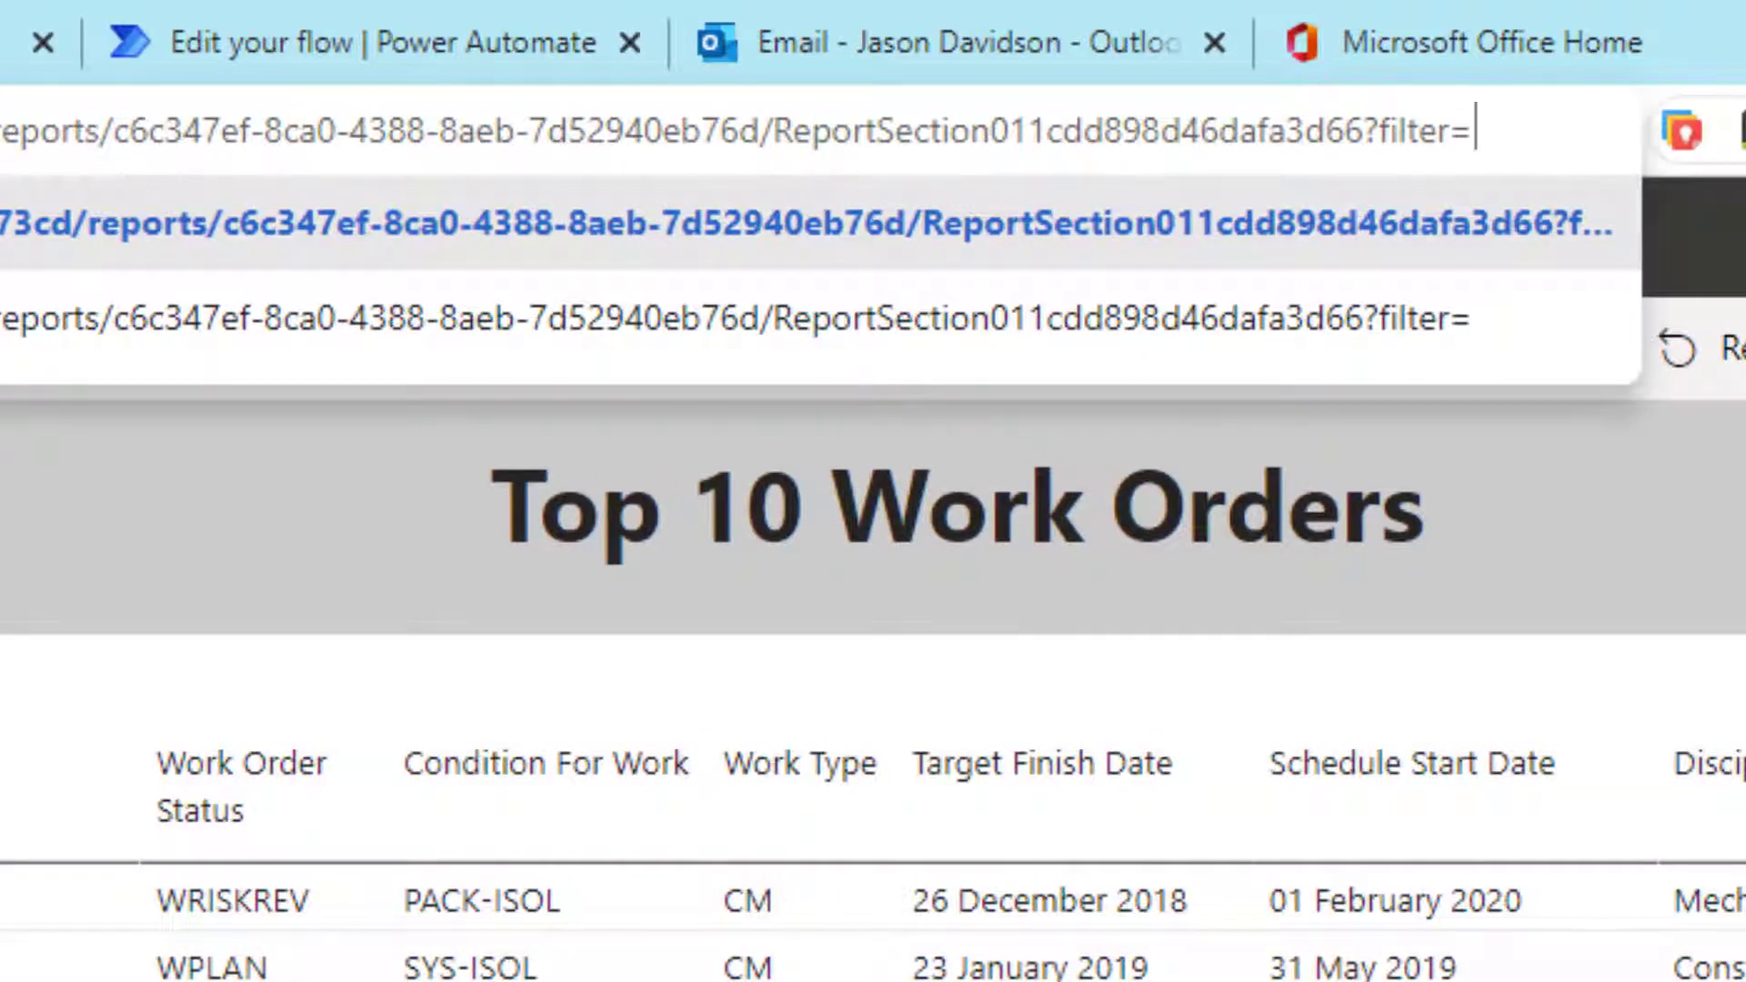
key("ctrl+v")
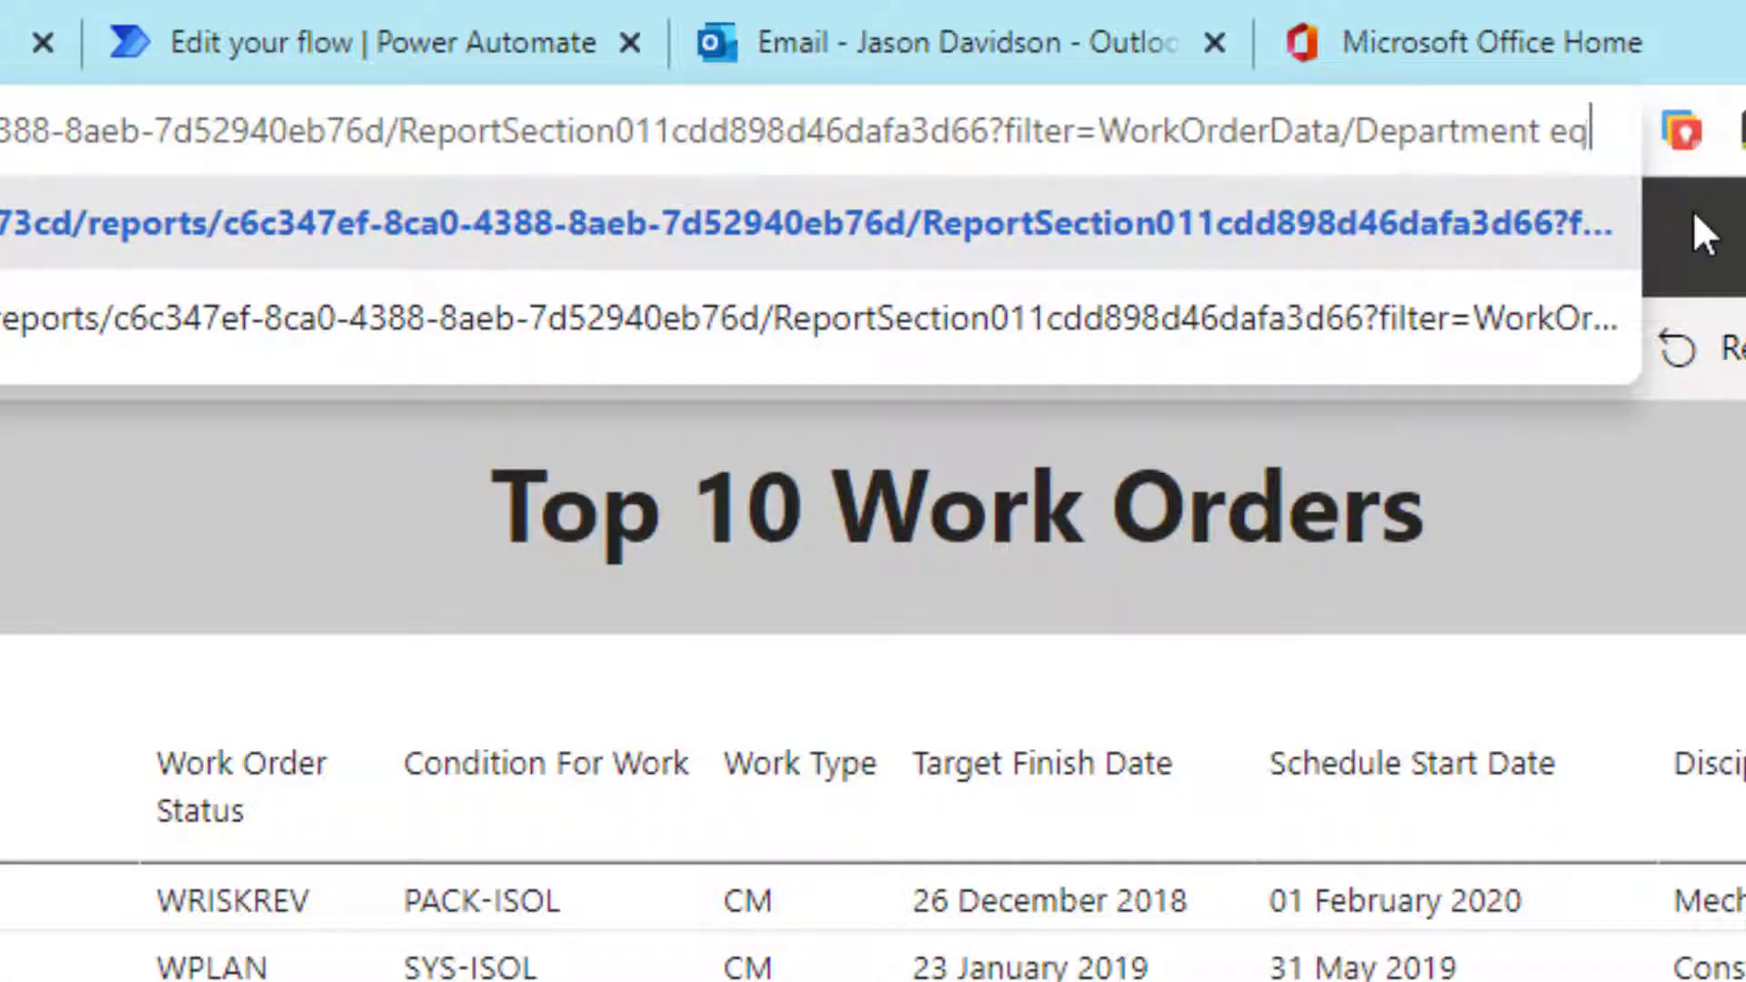
type("'")
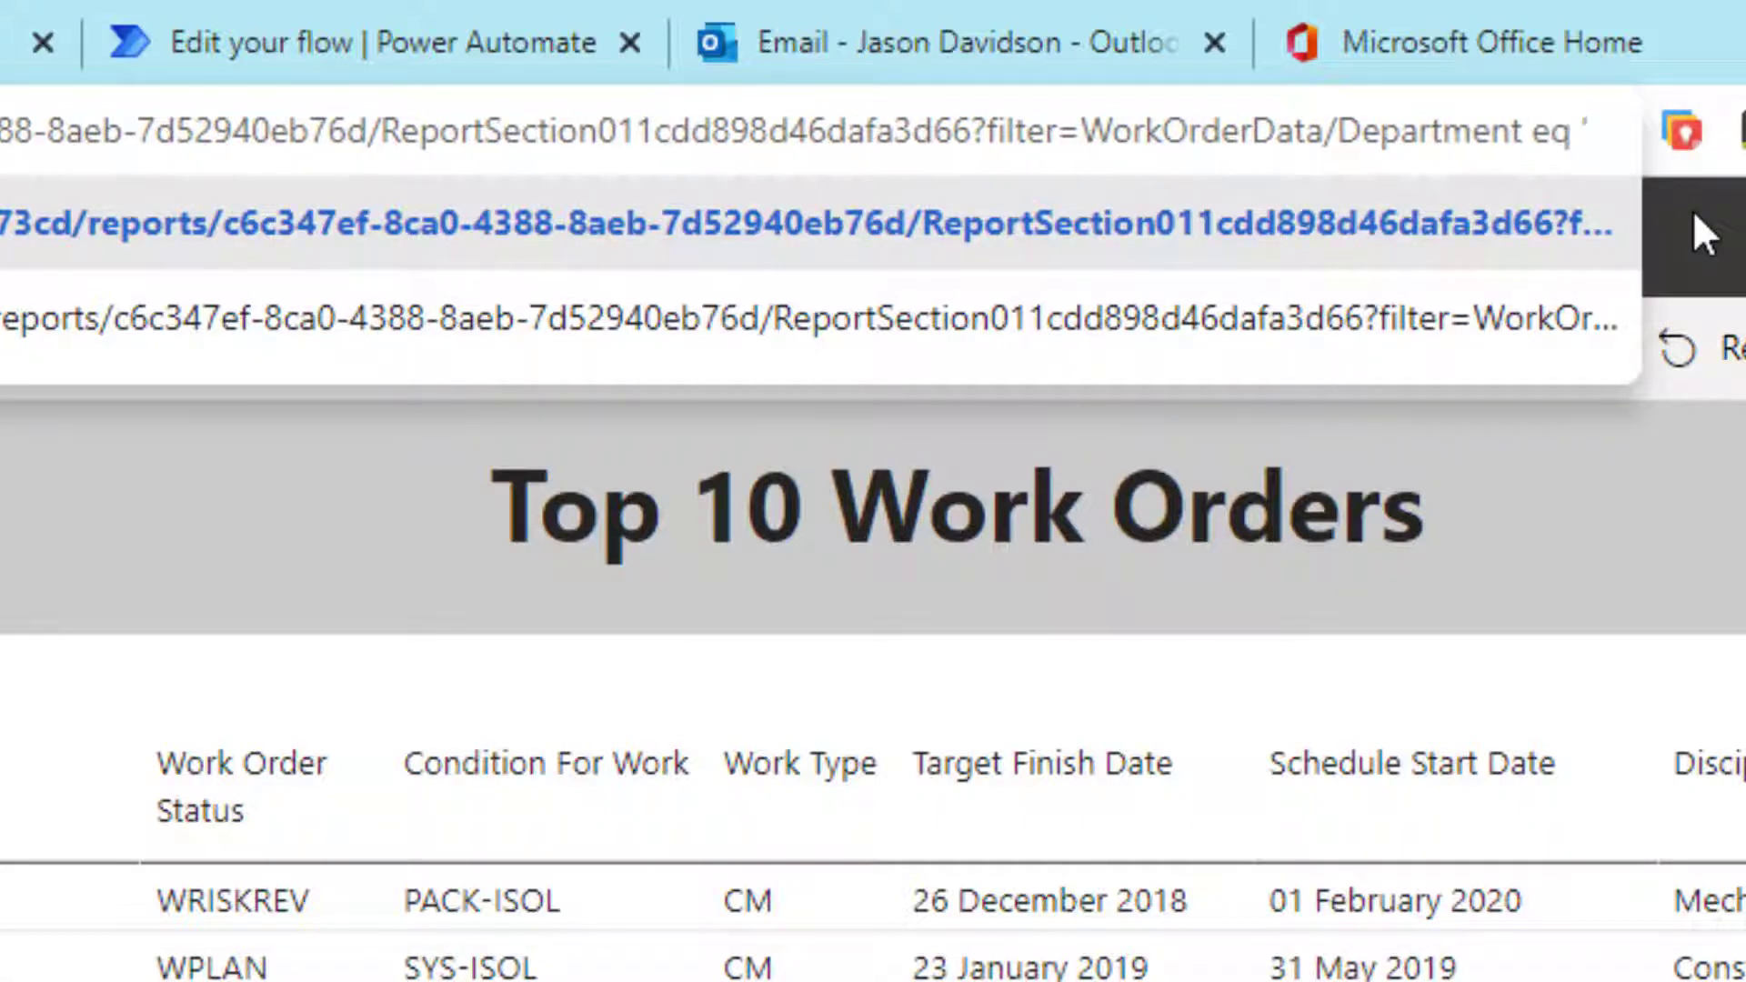
type("Maintenn")
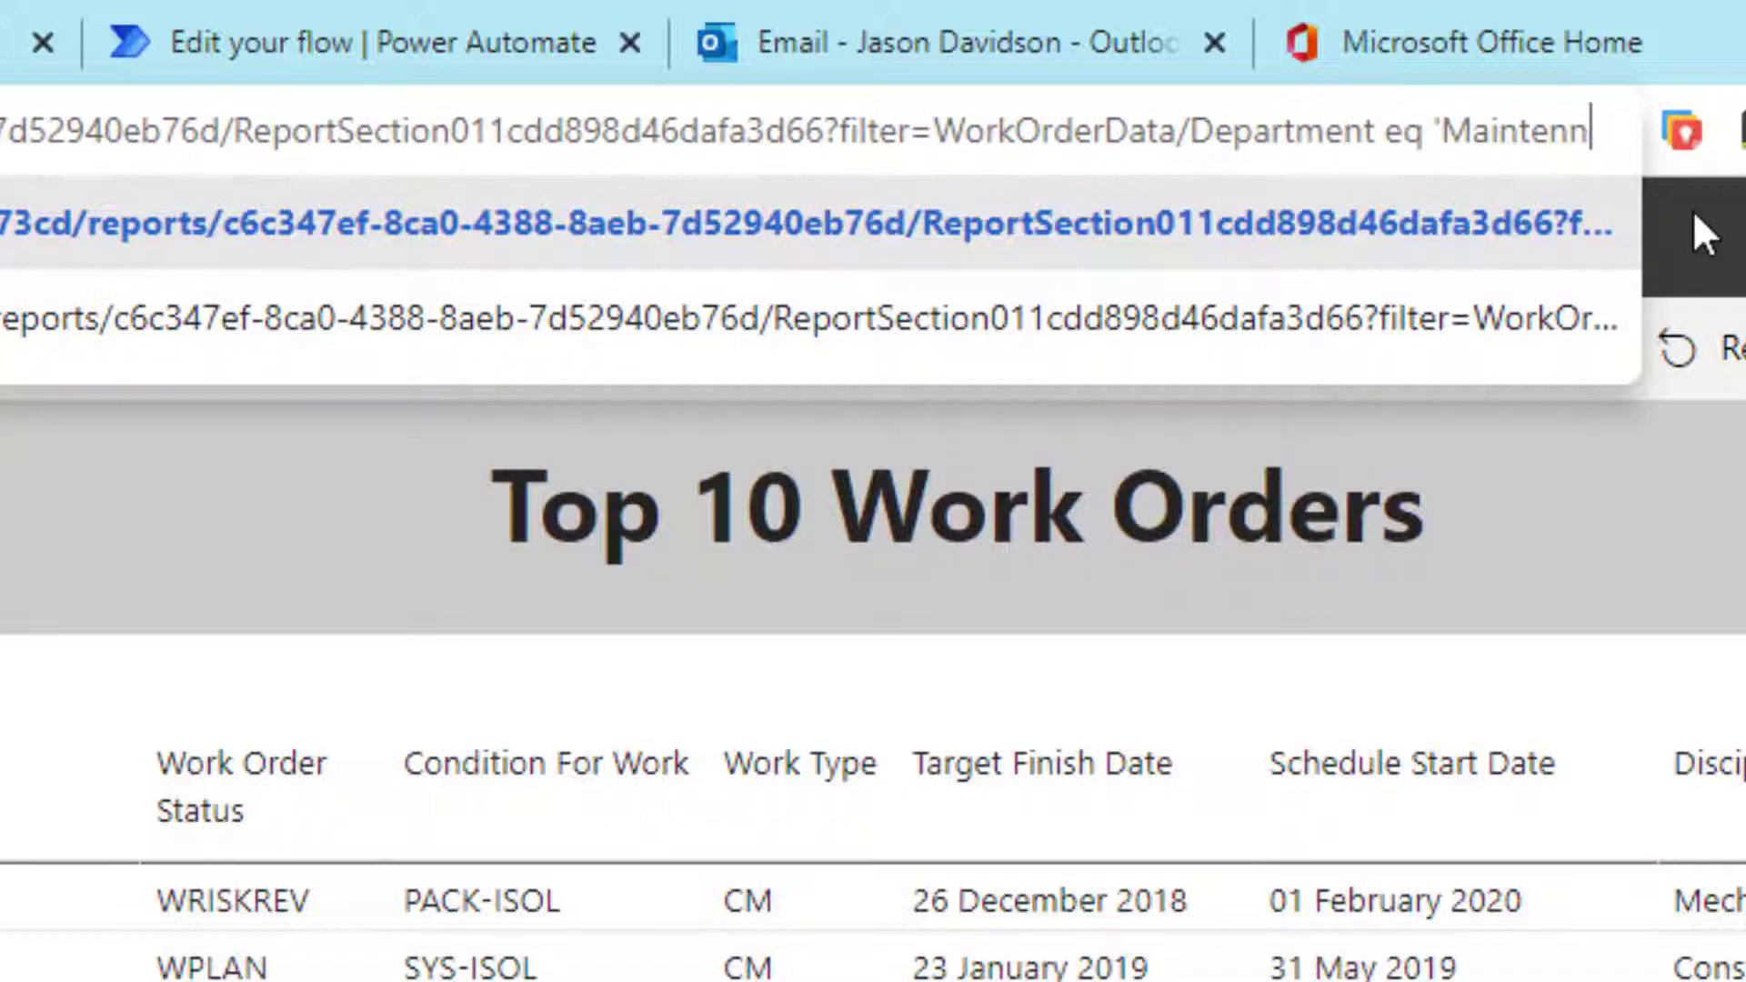
key("BackSpace")
key("BackSpace")
type("nance'")
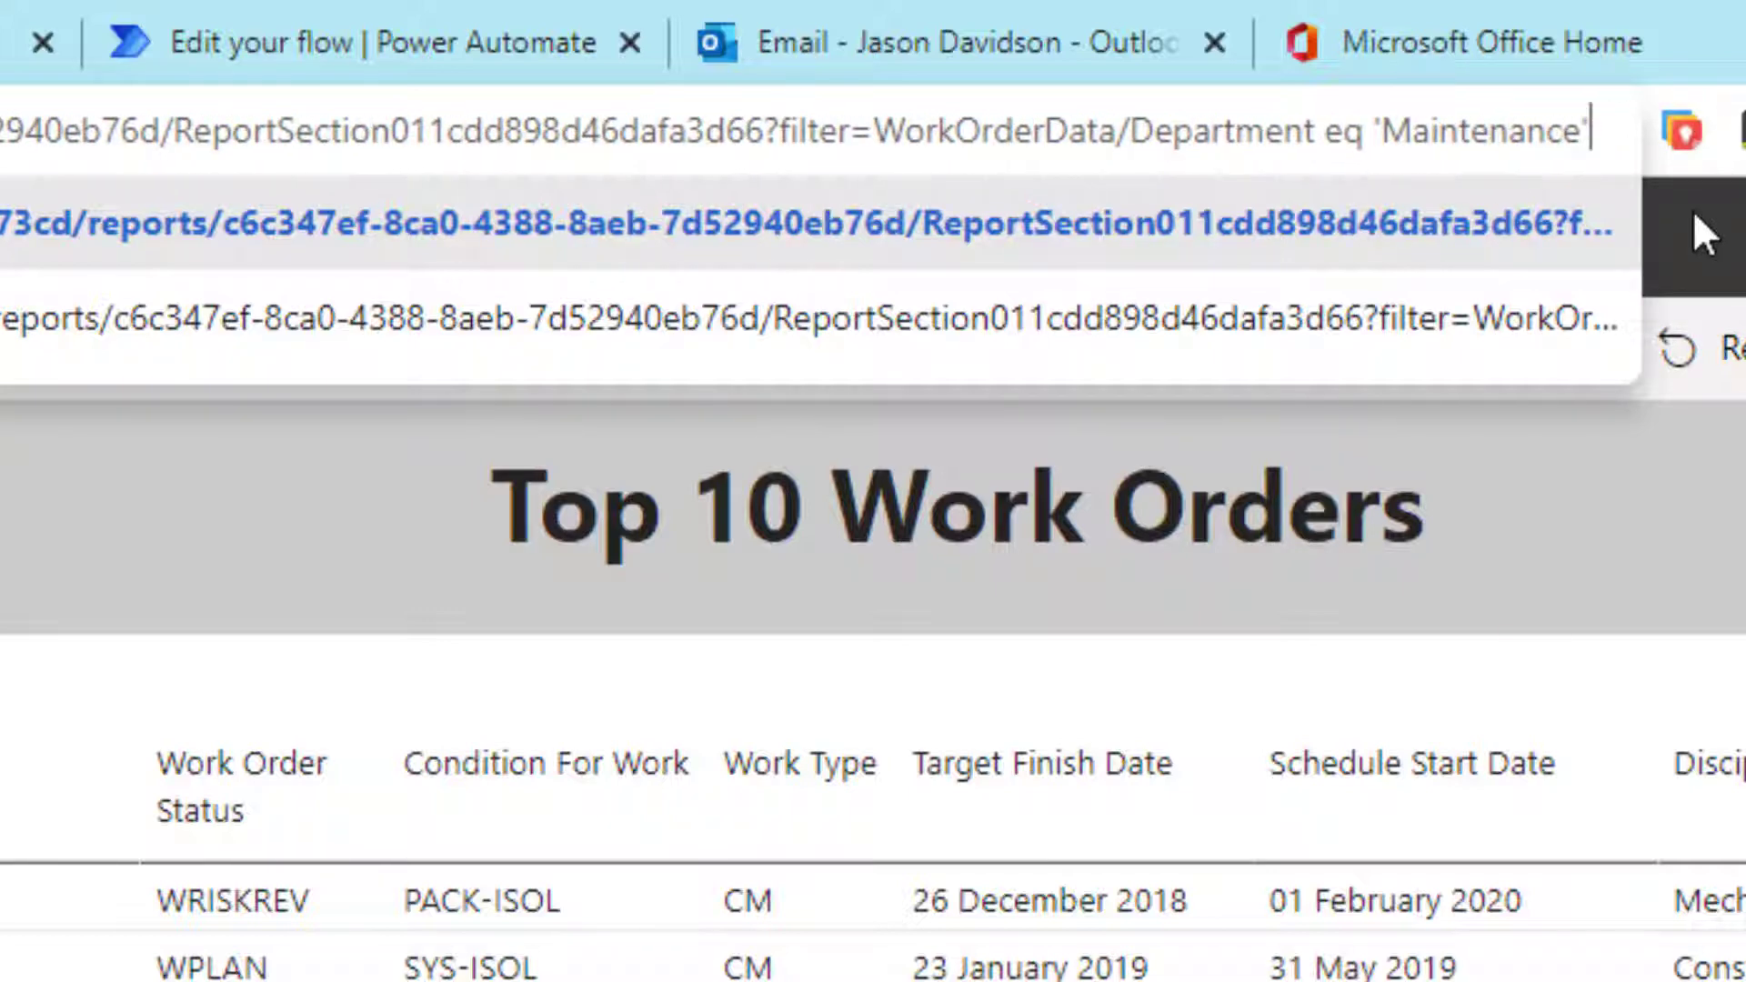
key("Return")
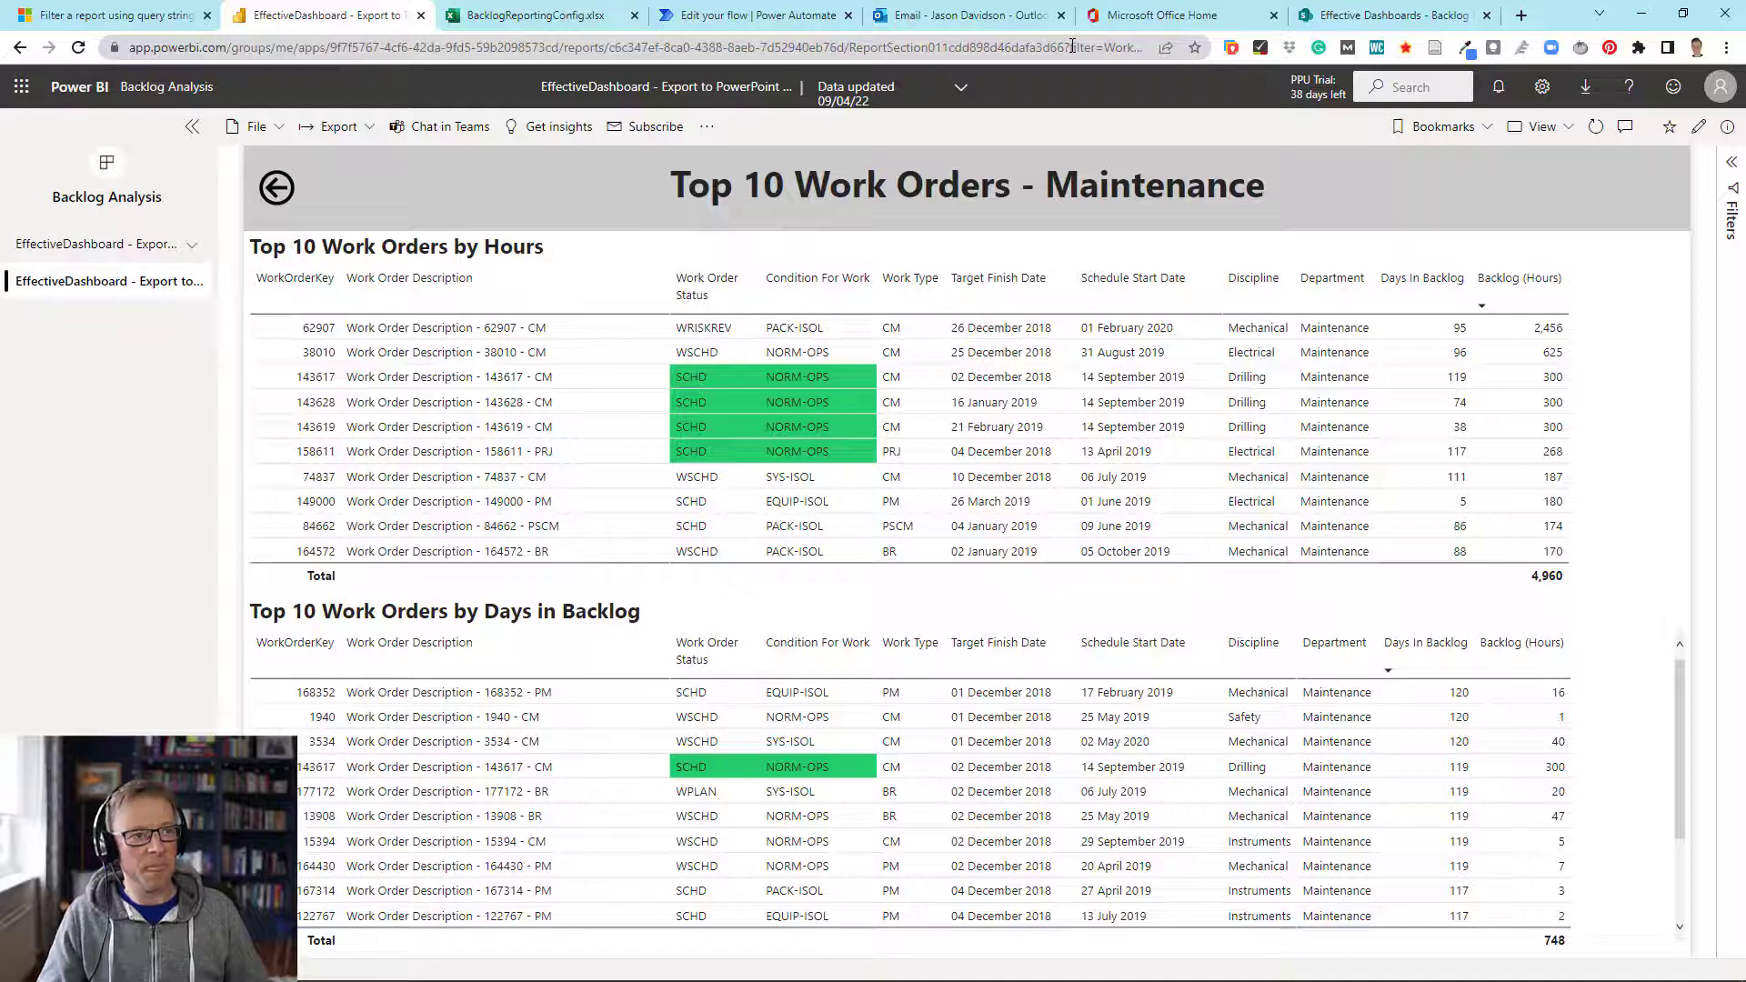
Switch to the Microsoft Docs article on filtering reports through the URL and examine the query string parameter syntax for filtering
left_click(153, 18)
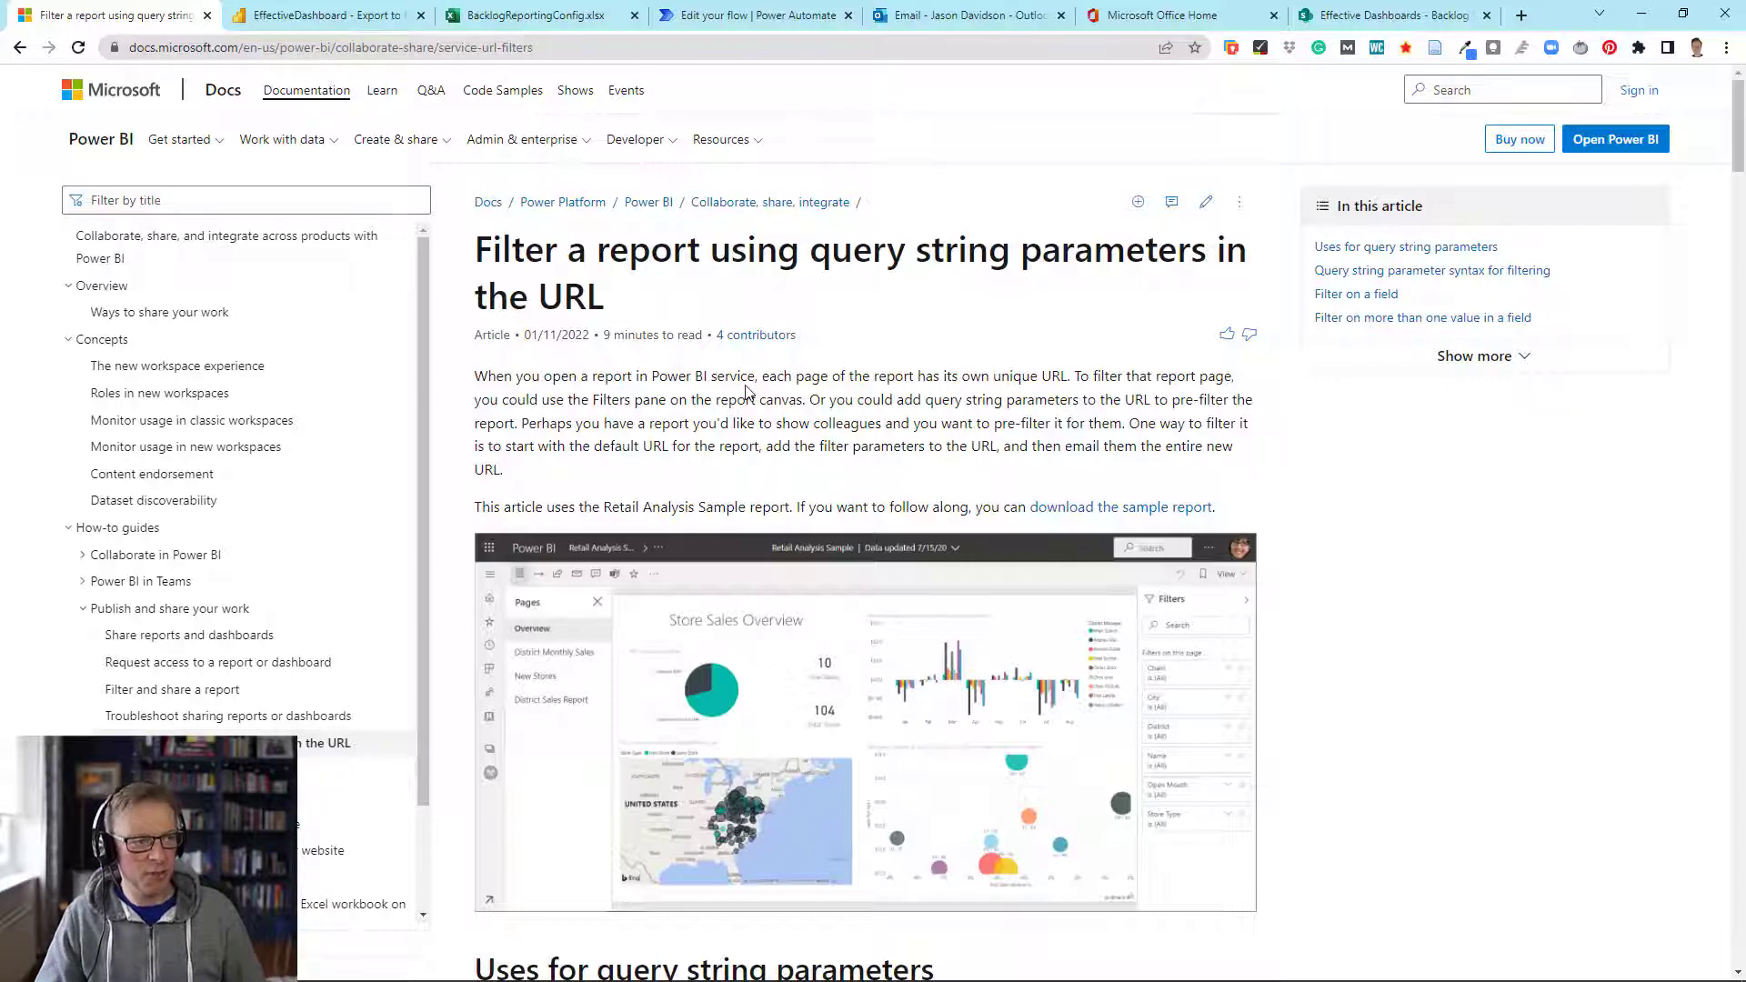
scroll(745, 391, "down", 7)
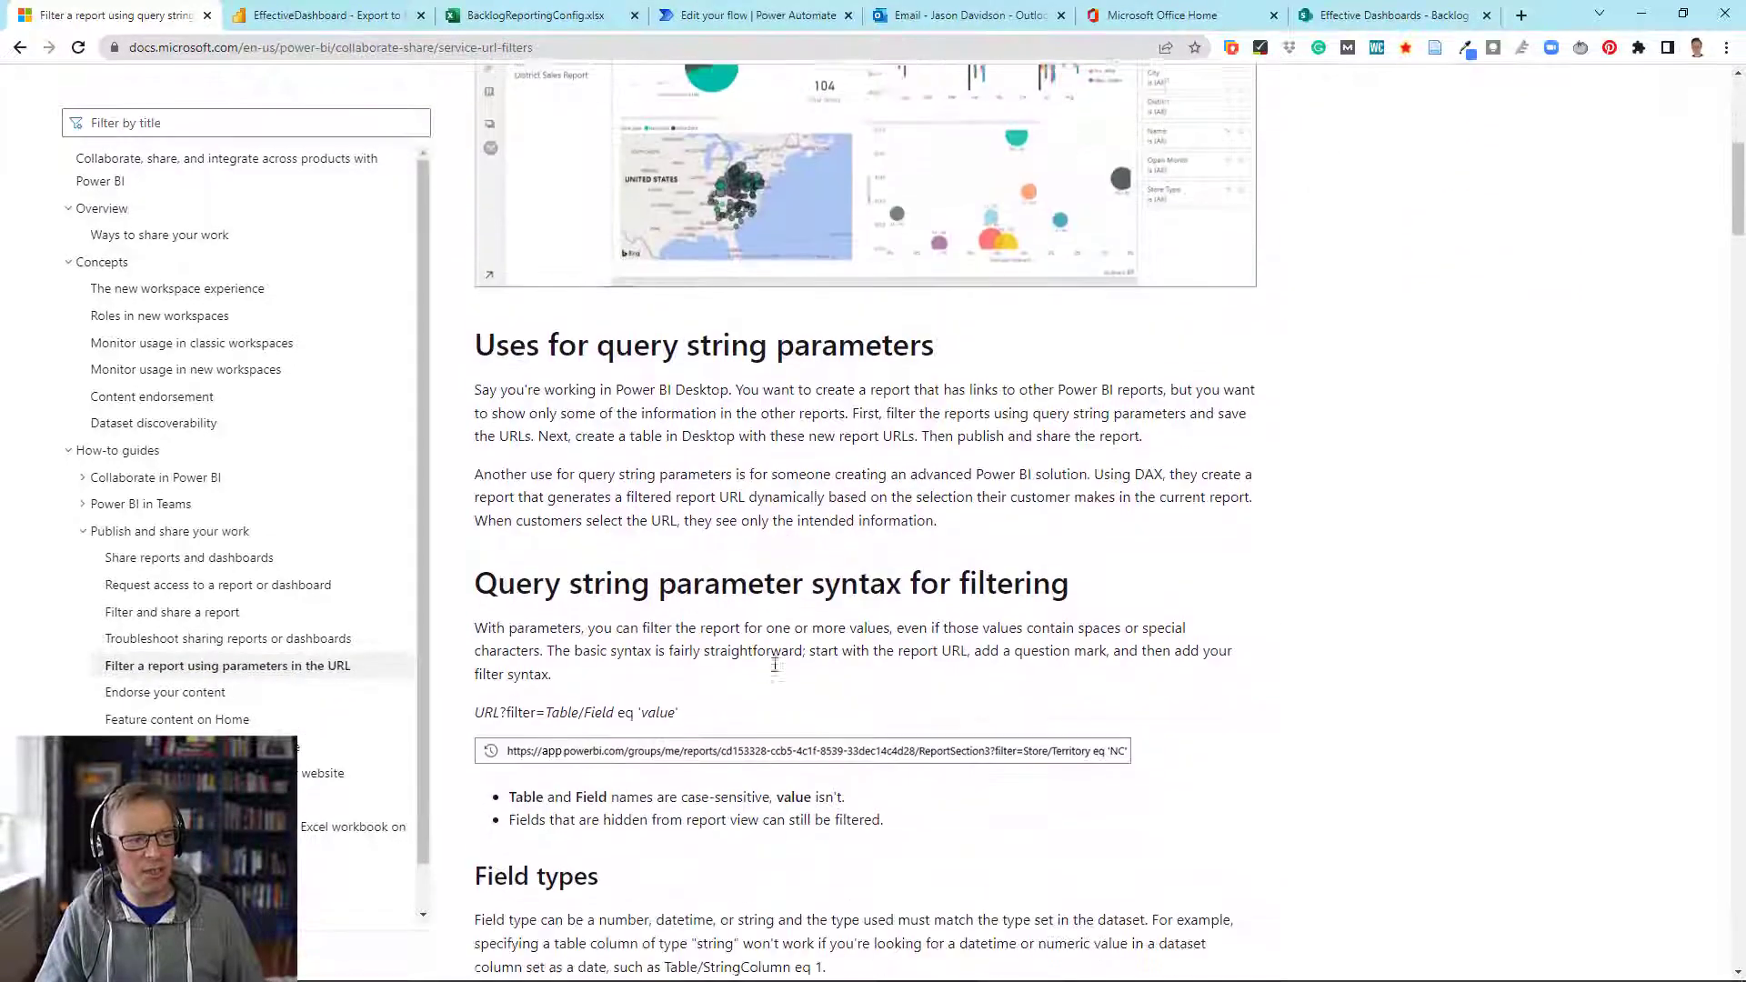
Review the article's filter syntax and field type rules, and look through the WorkOrderData fields in Power BI Desktop
scroll(818, 682, "down", 5)
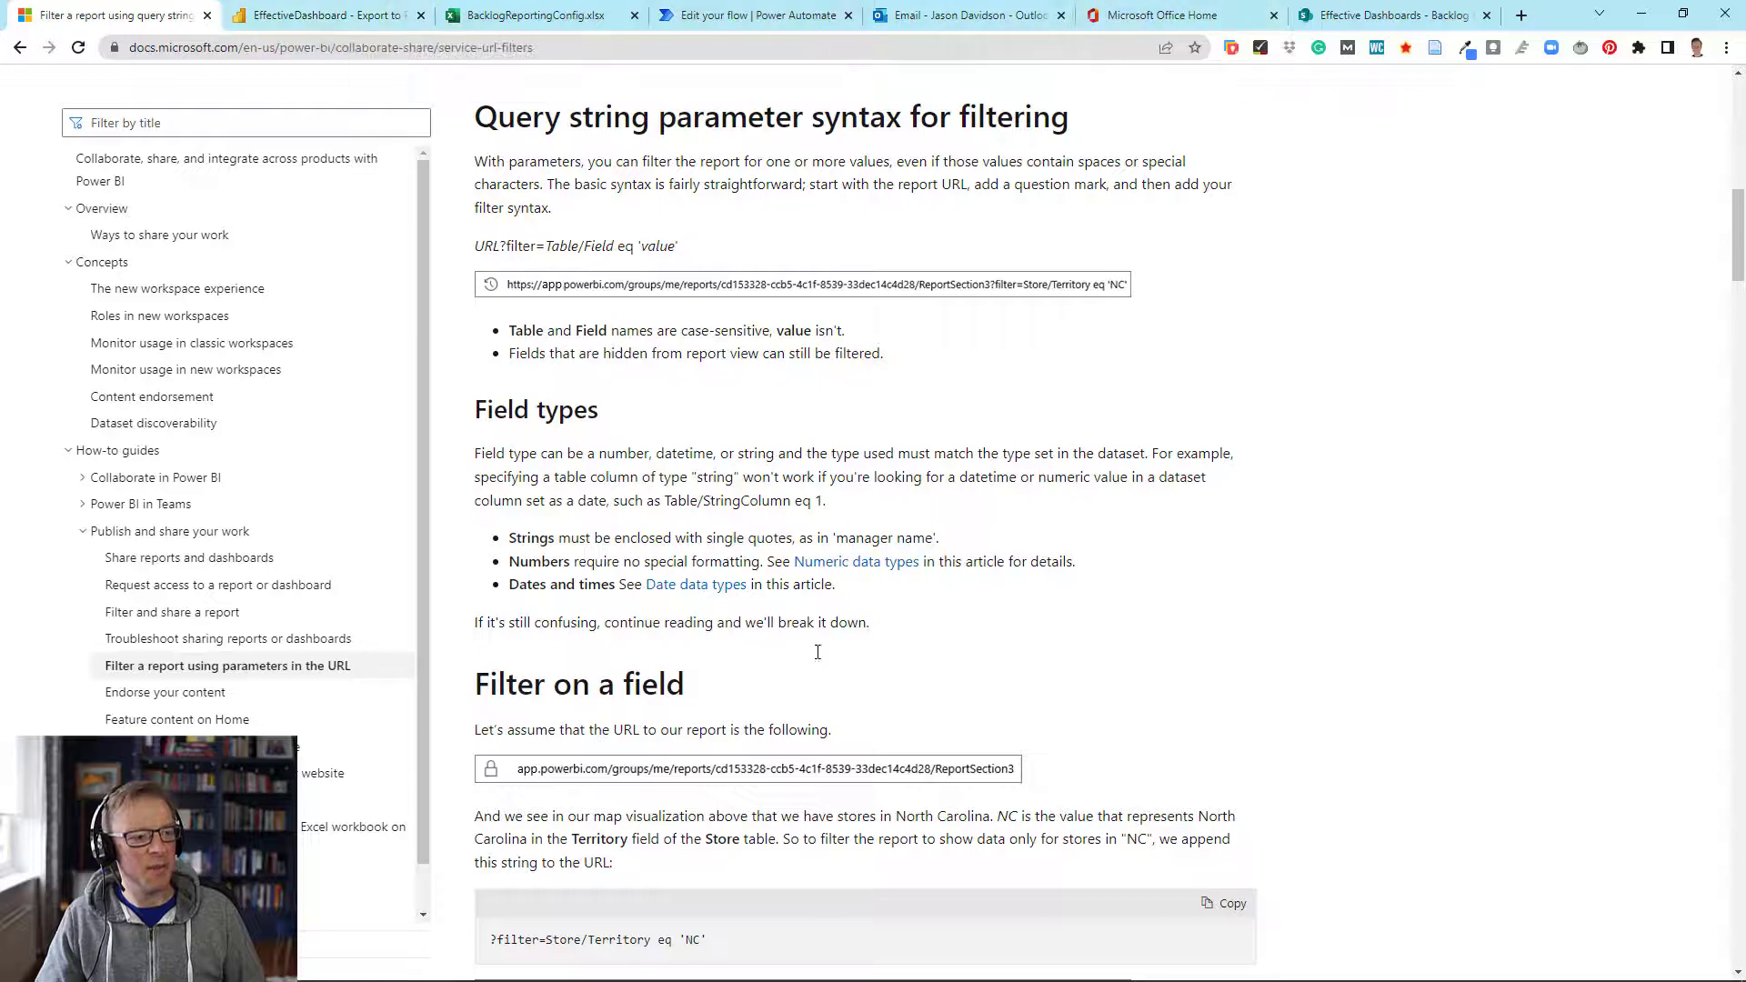
scroll(852, 329, "up", 7)
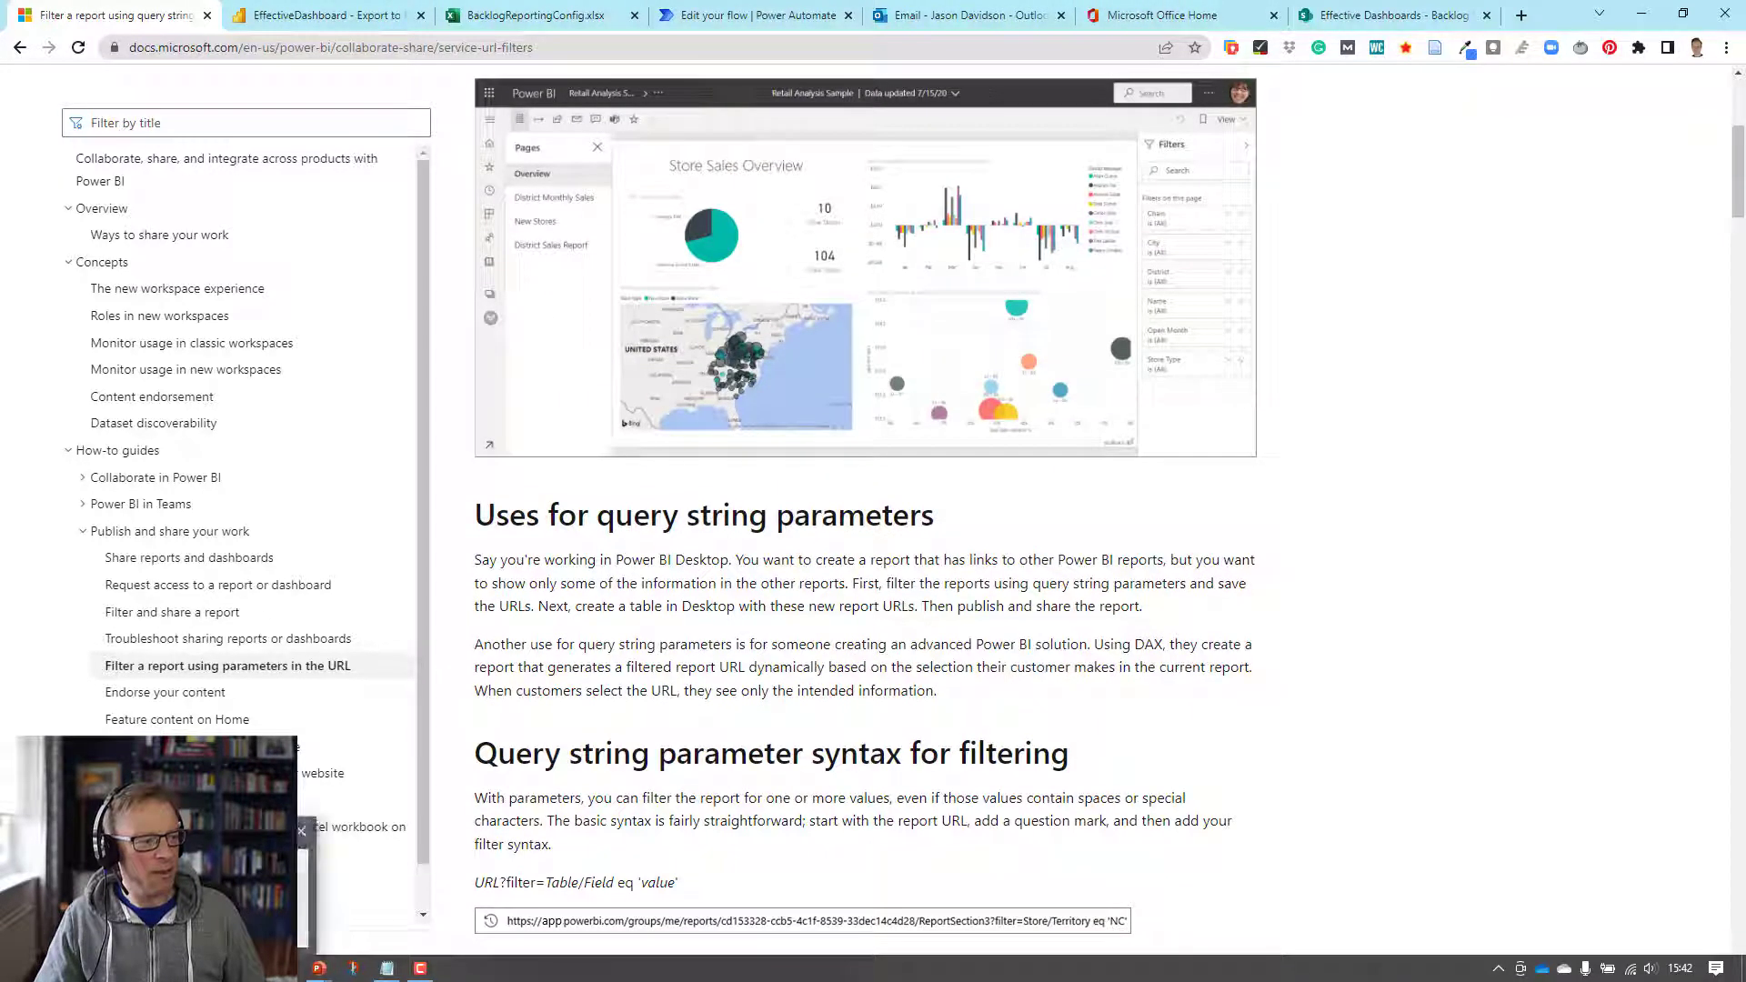
left_click(220, 969)
scroll(1664, 575, "down", 3)
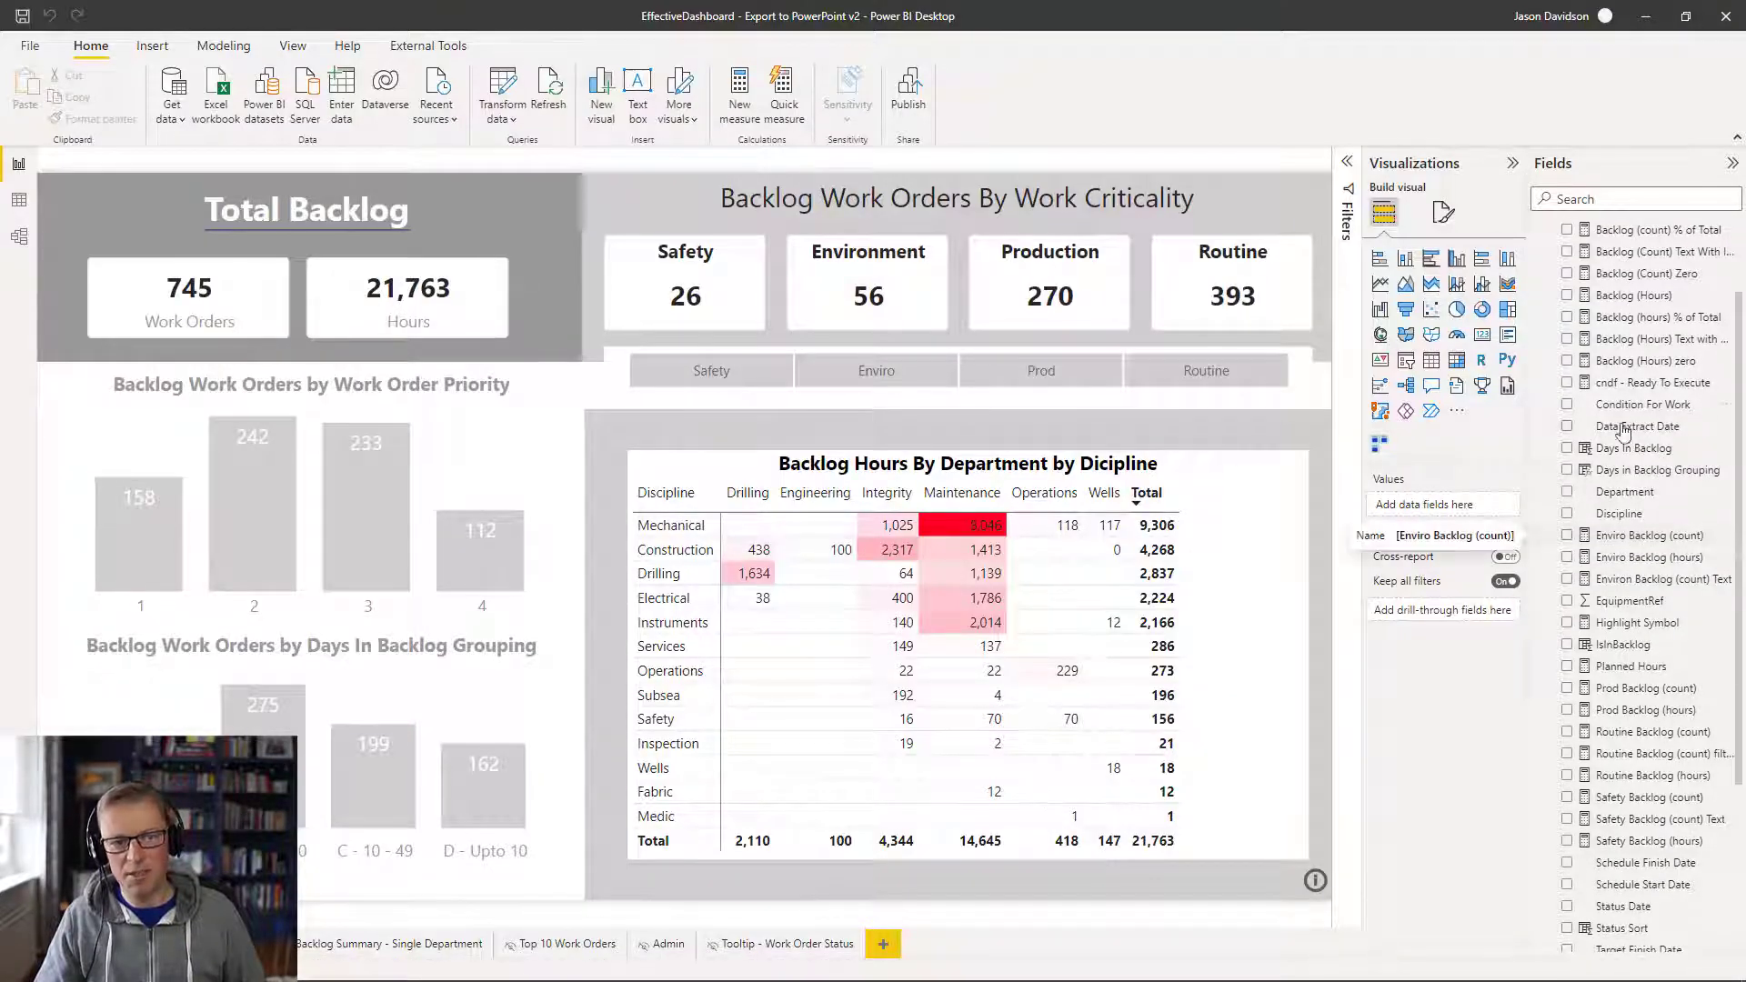
scroll(1624, 423, "up", 3)
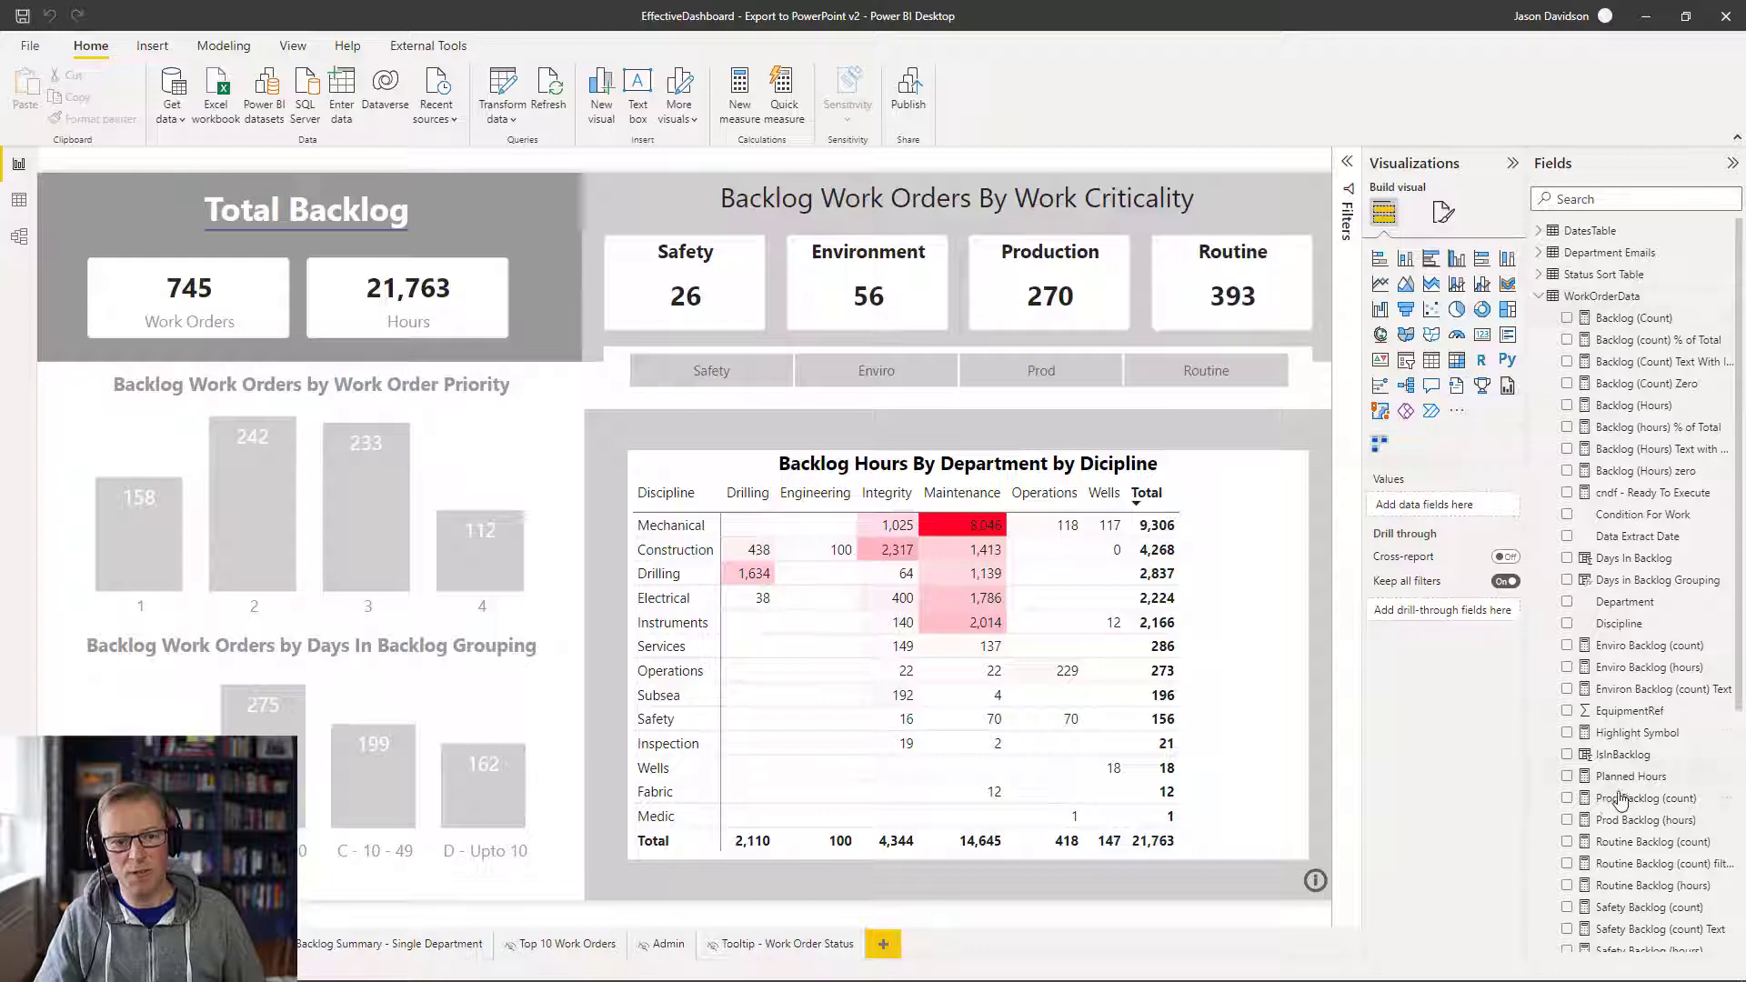
scroll(1619, 797, "down", 9)
scroll(1620, 797, "down", 1)
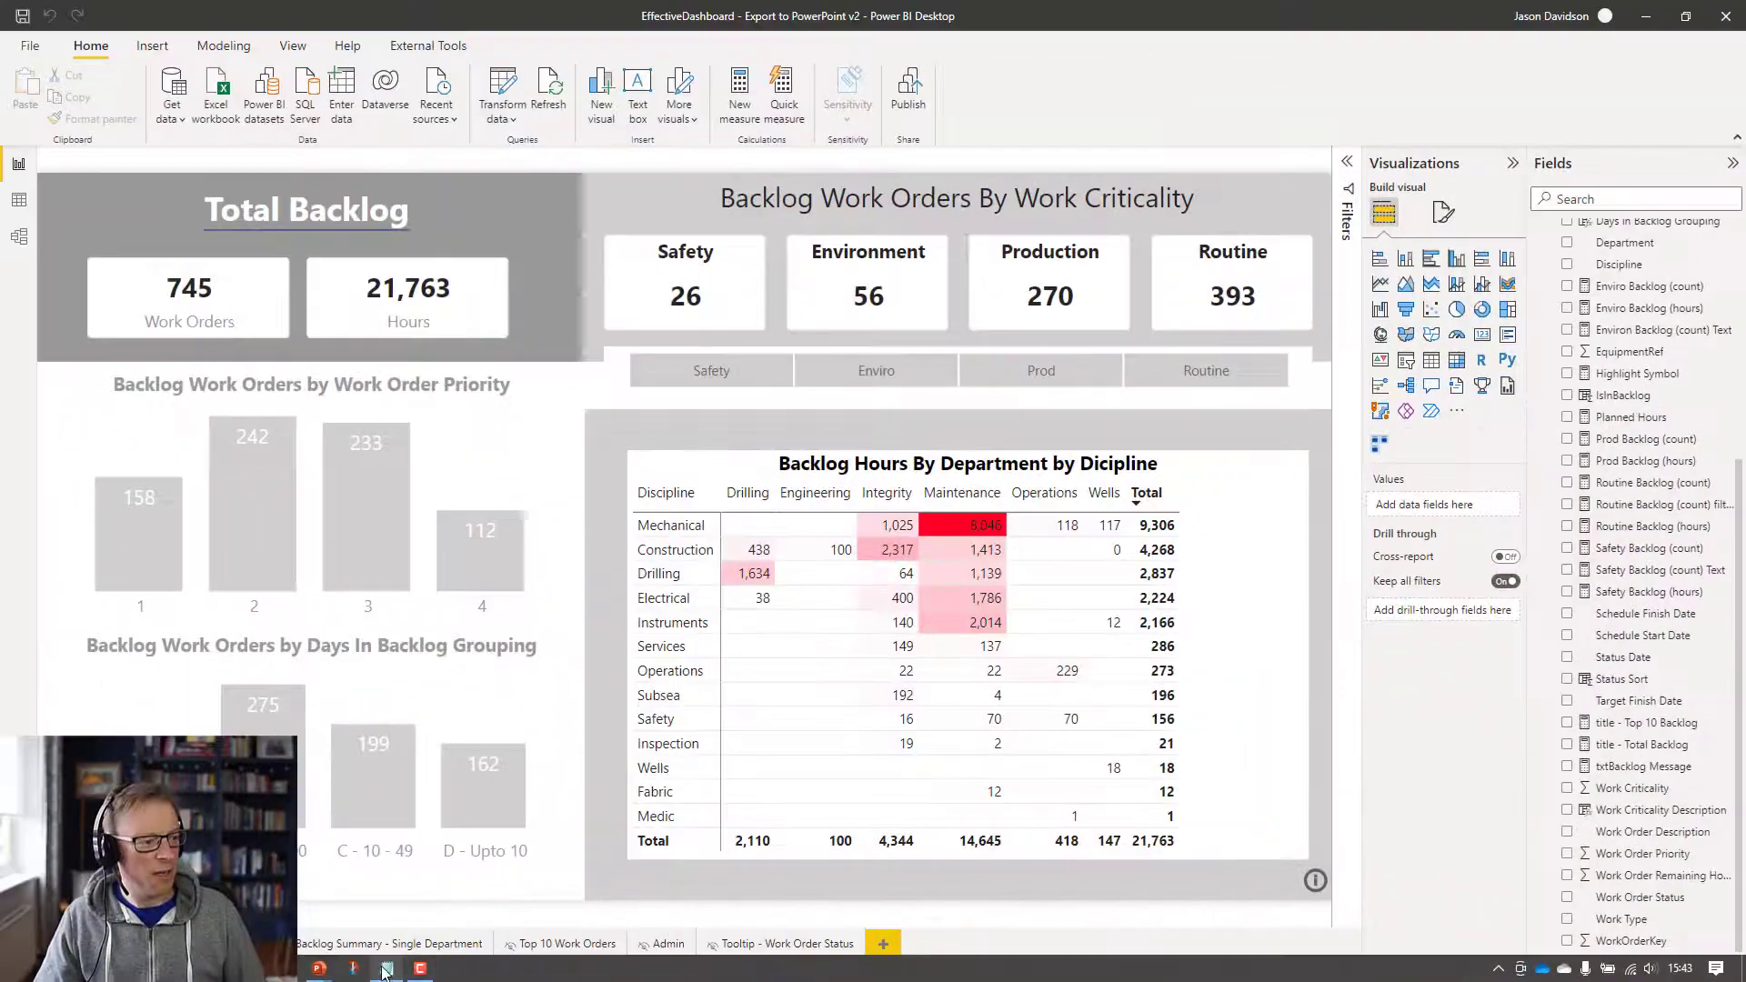
Switch to Notepad and examine the _x0020_ space encoding in the filter WorkOrderData/Work_x0020_Type in ('BR', 'CM')
left_click(392, 971)
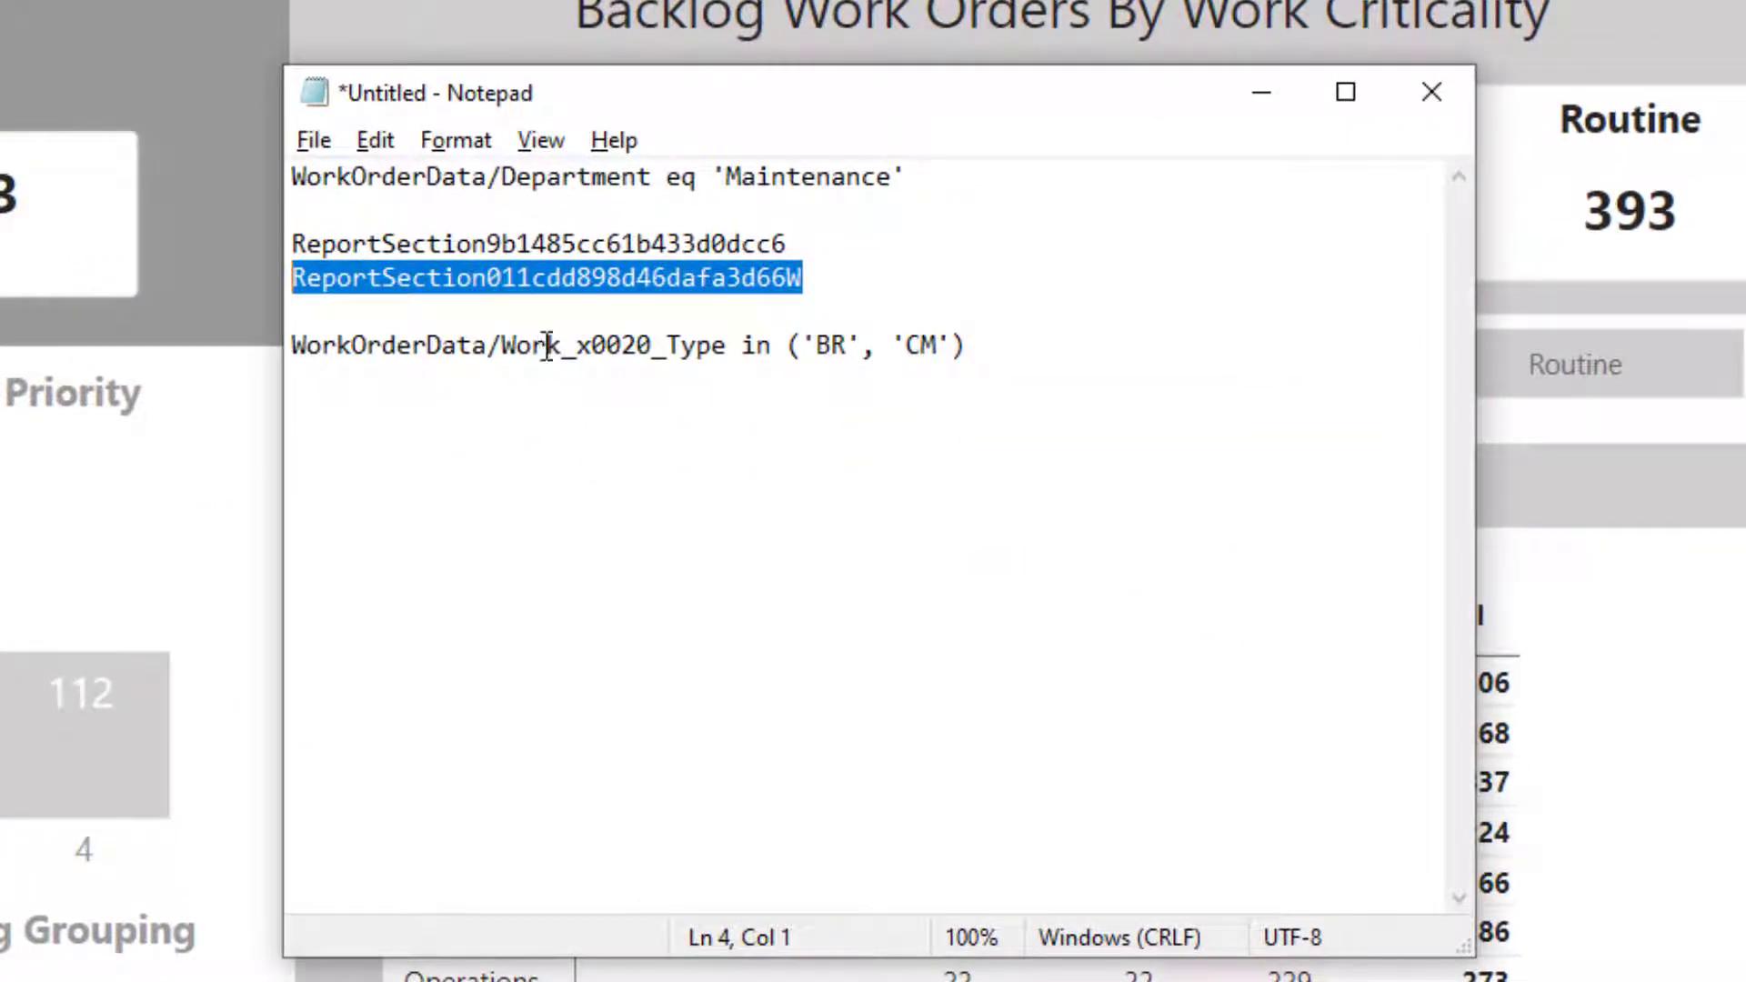
left_click_drag(568, 350, 665, 353)
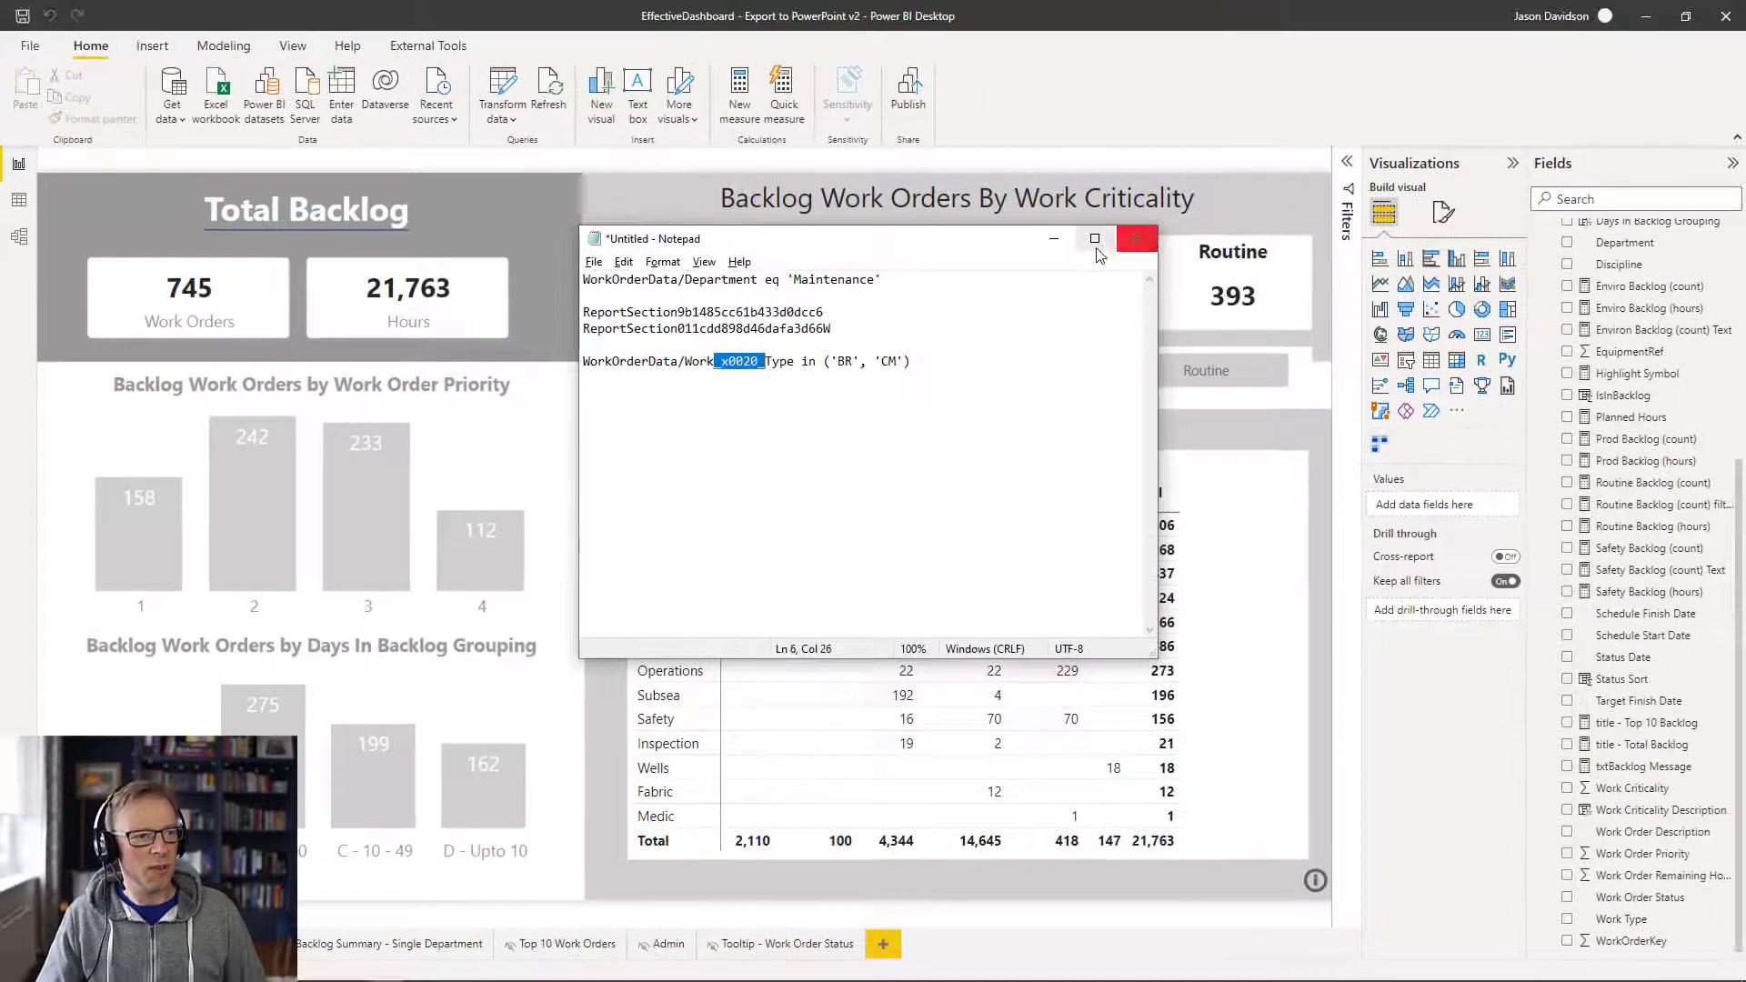
left_click(1147, 243)
left_click(1646, 18)
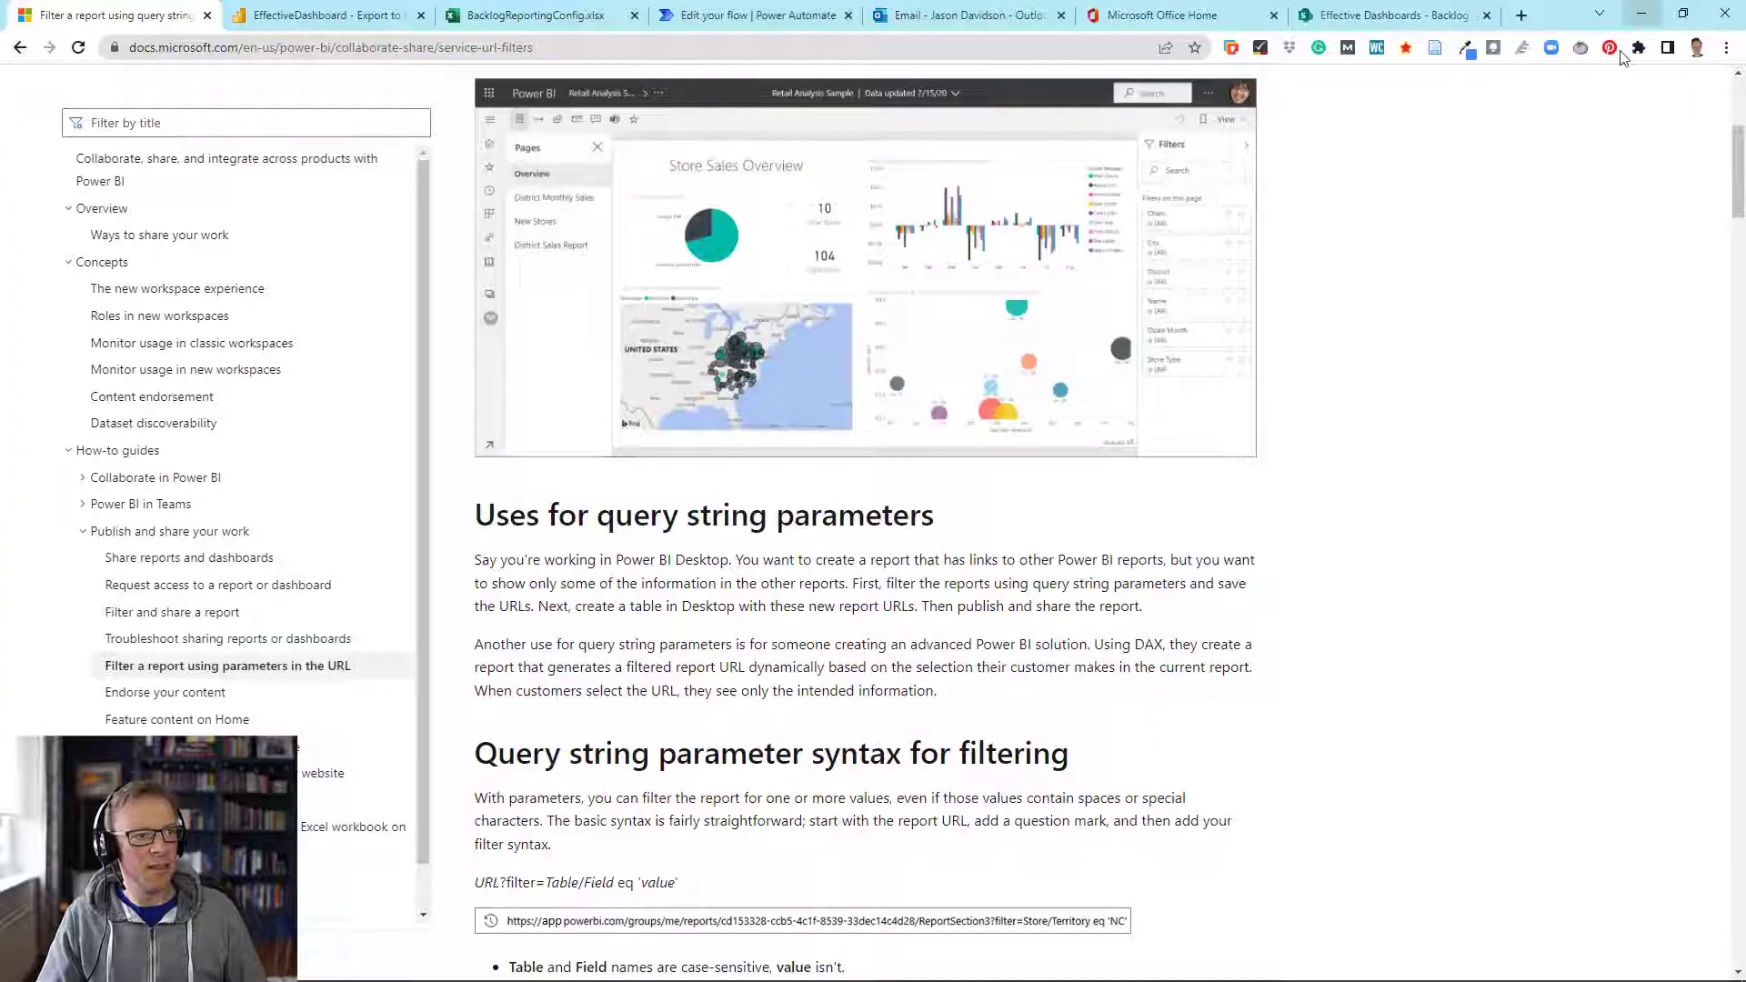
Return to the flow in Power Automate and add an Outlook Send an email (V2) action after the Power BI export inside the loop
left_click(710, 15)
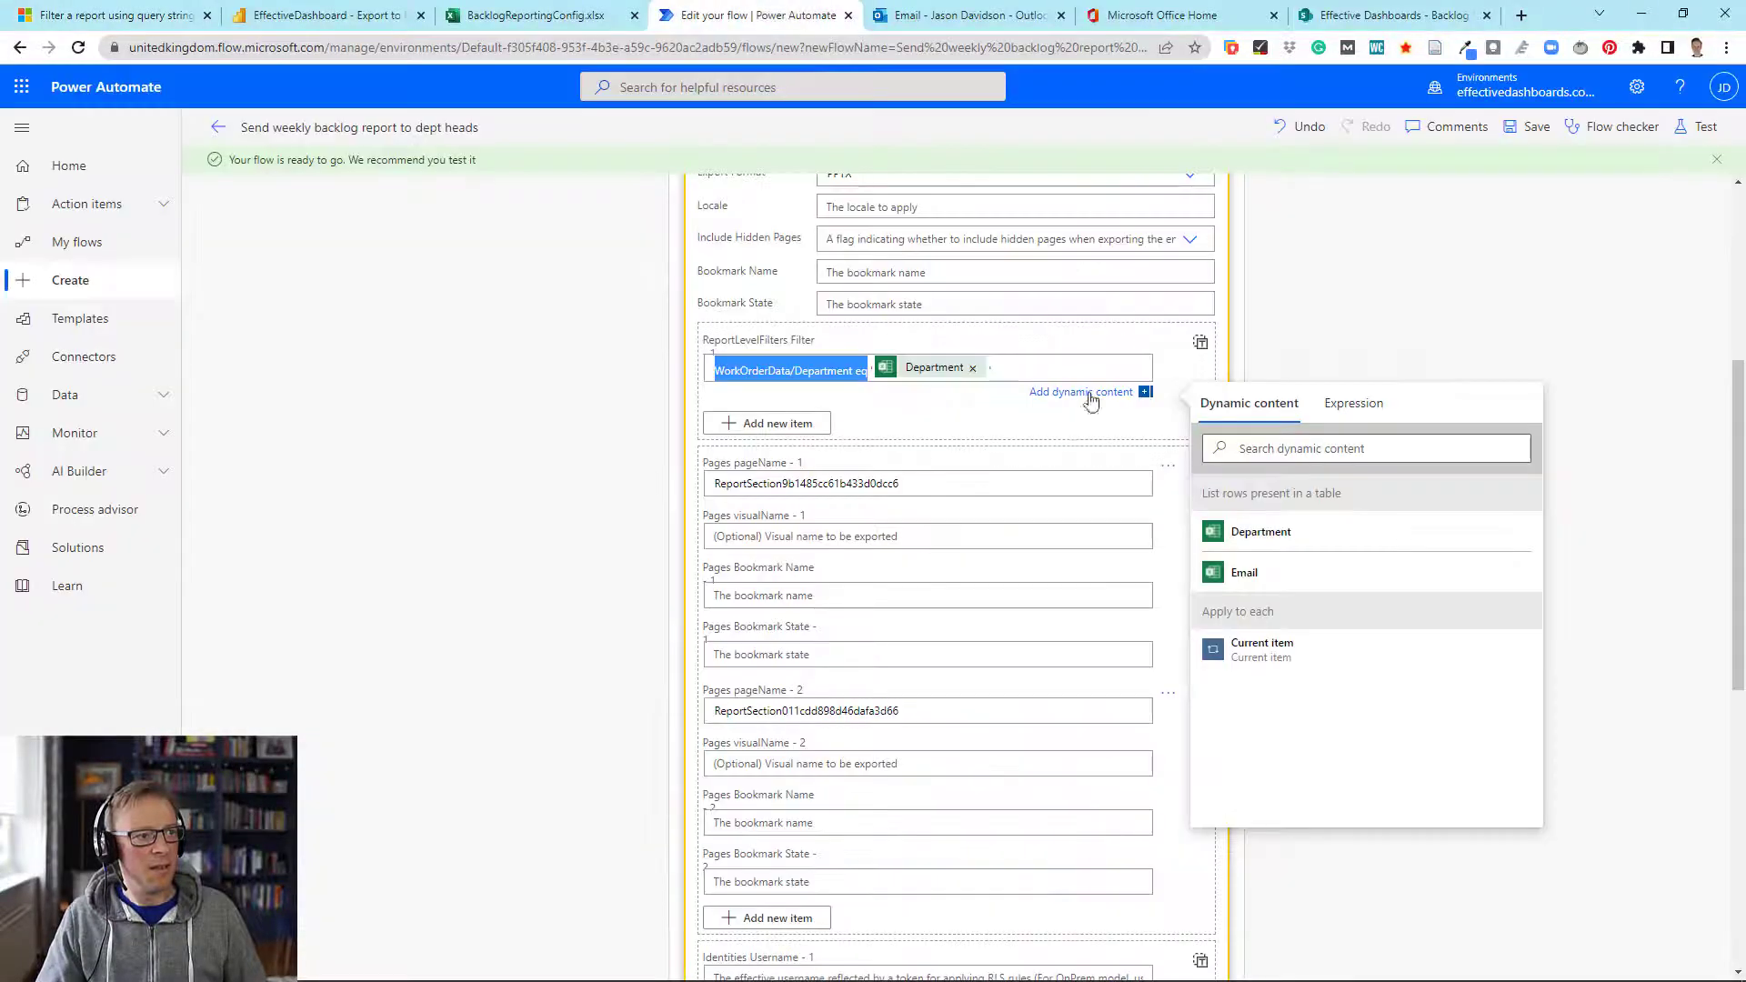
left_click(1415, 364)
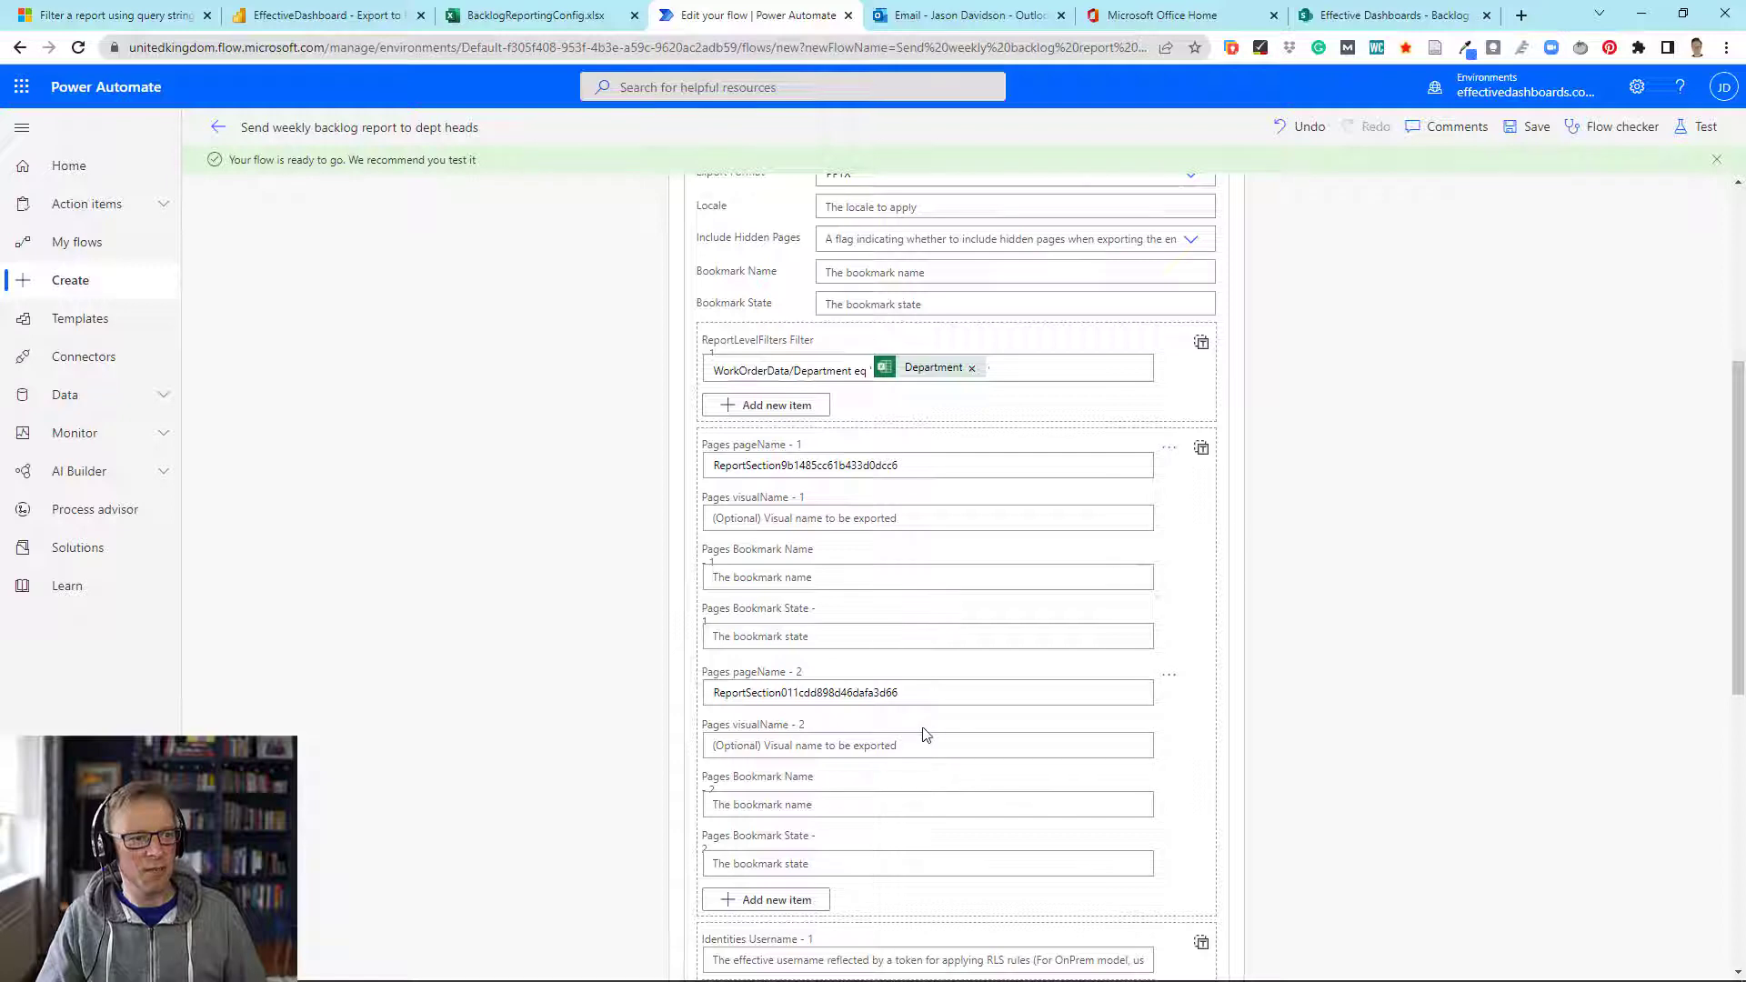
scroll(922, 731, "up", 4)
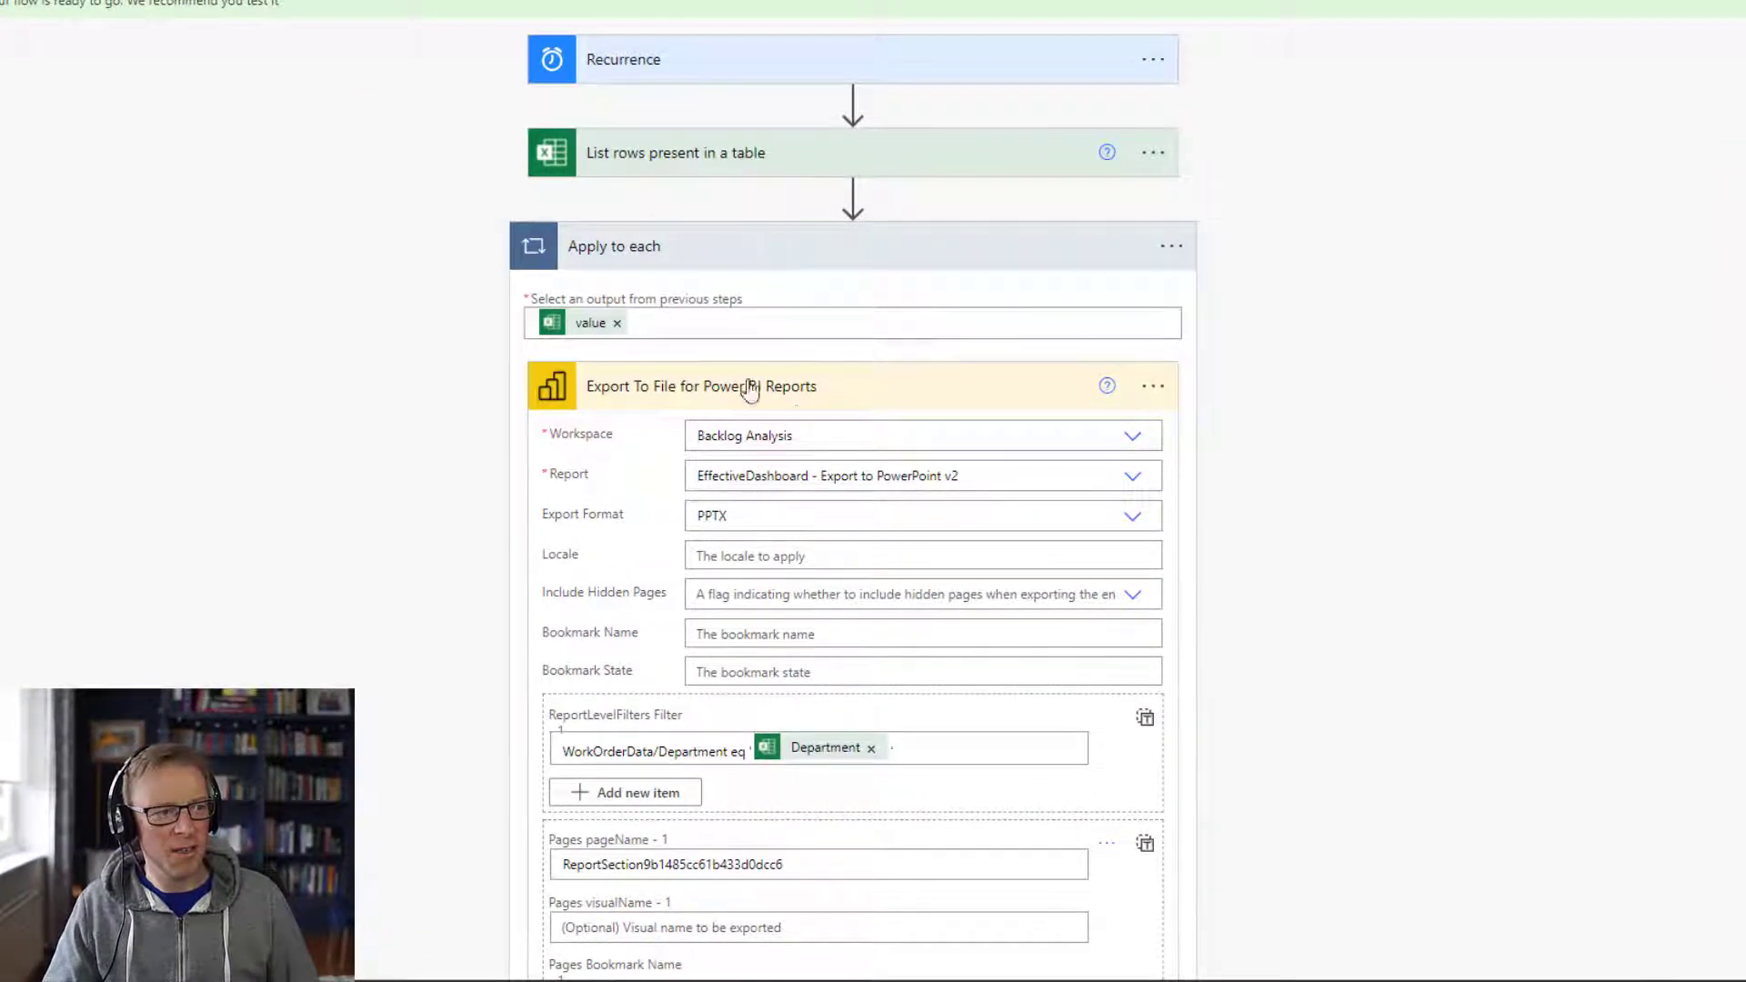
left_click(797, 399)
left_click(797, 398)
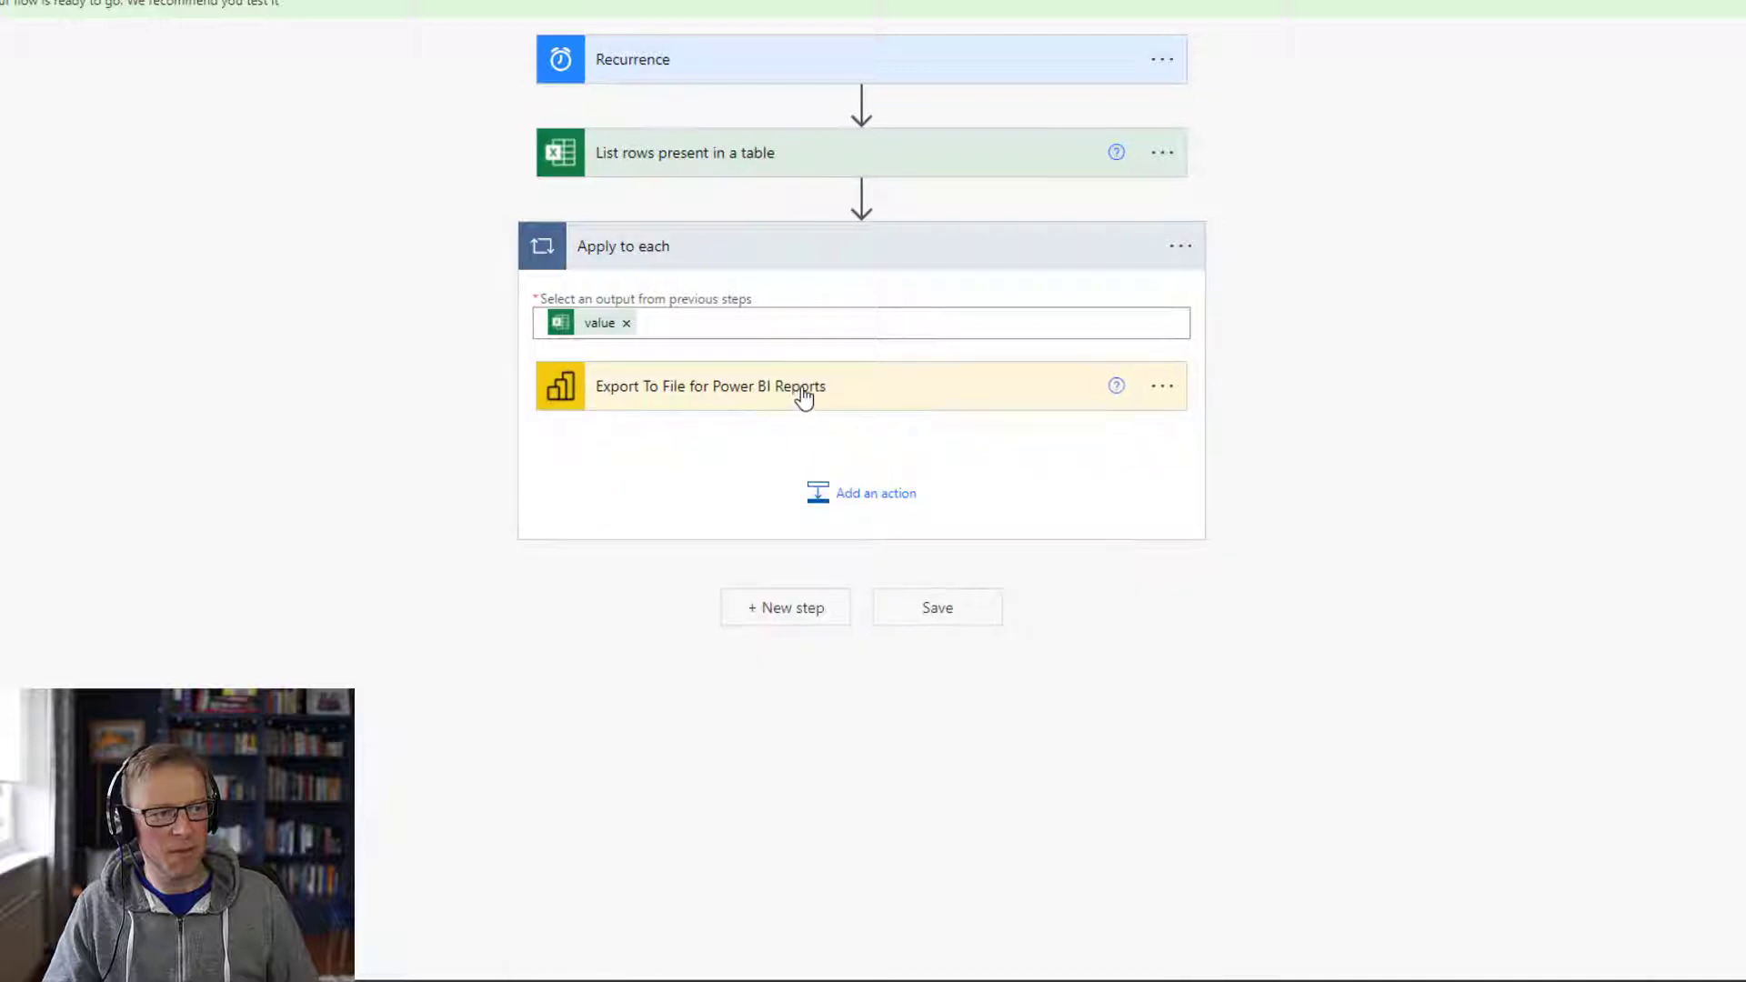
left_click(859, 497)
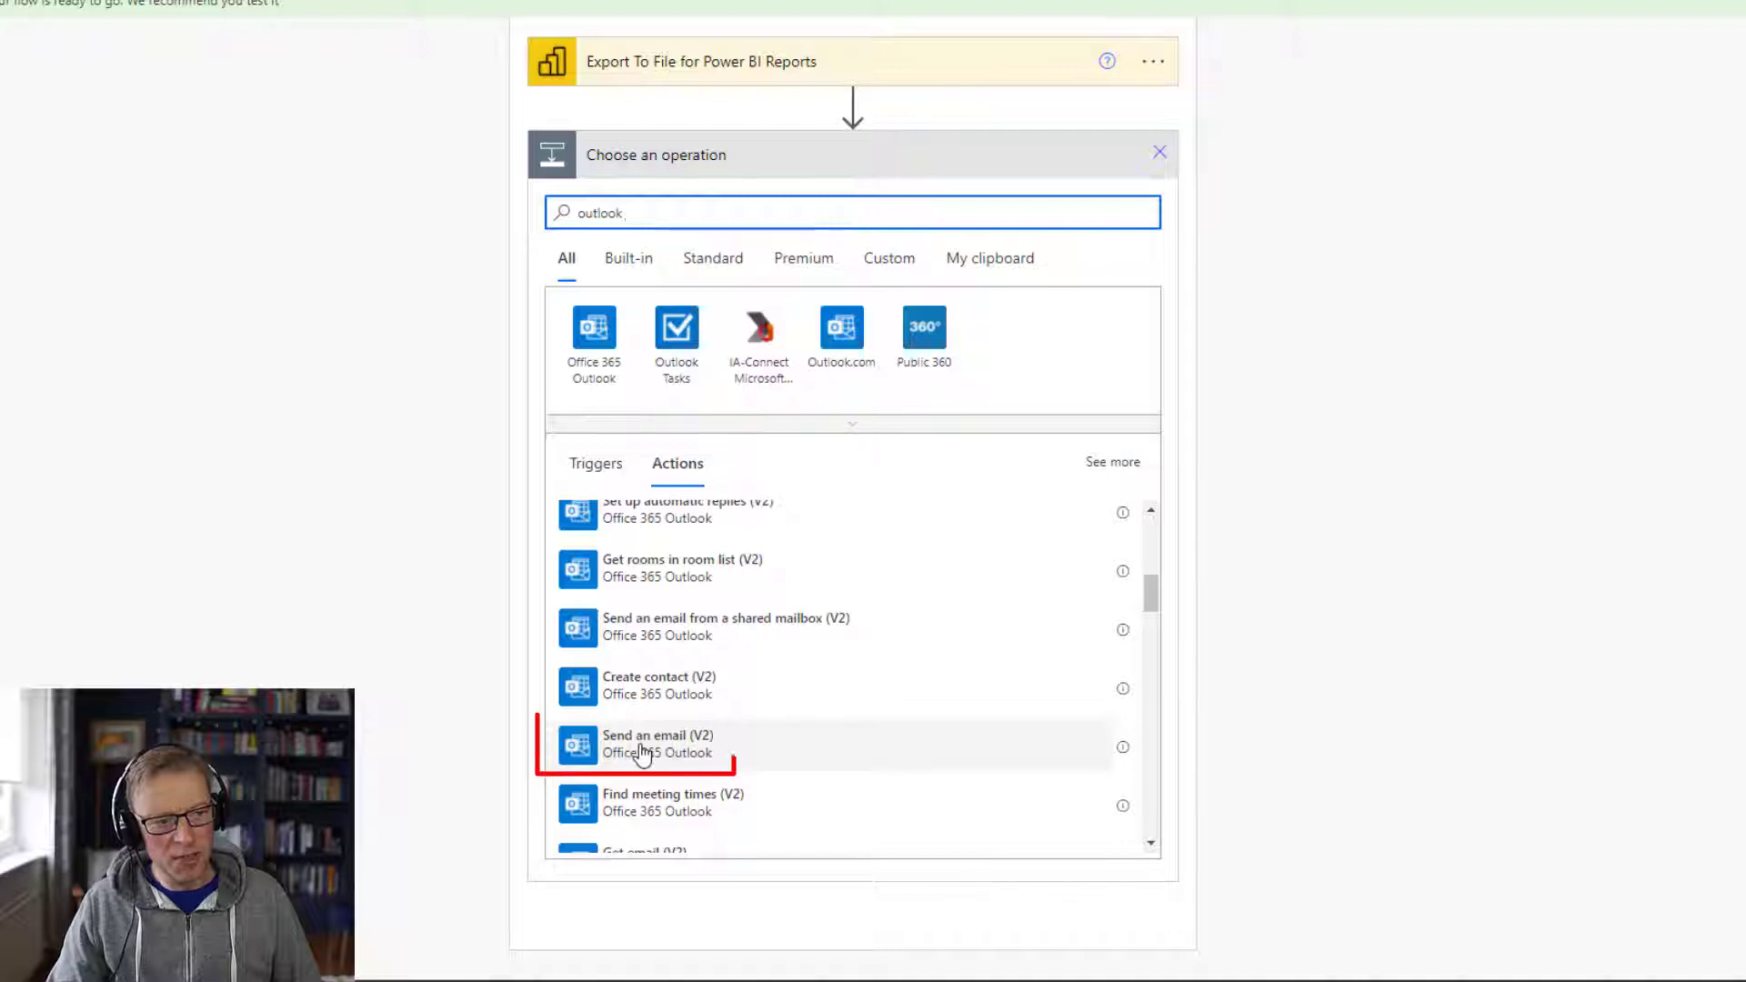
left_click(717, 749)
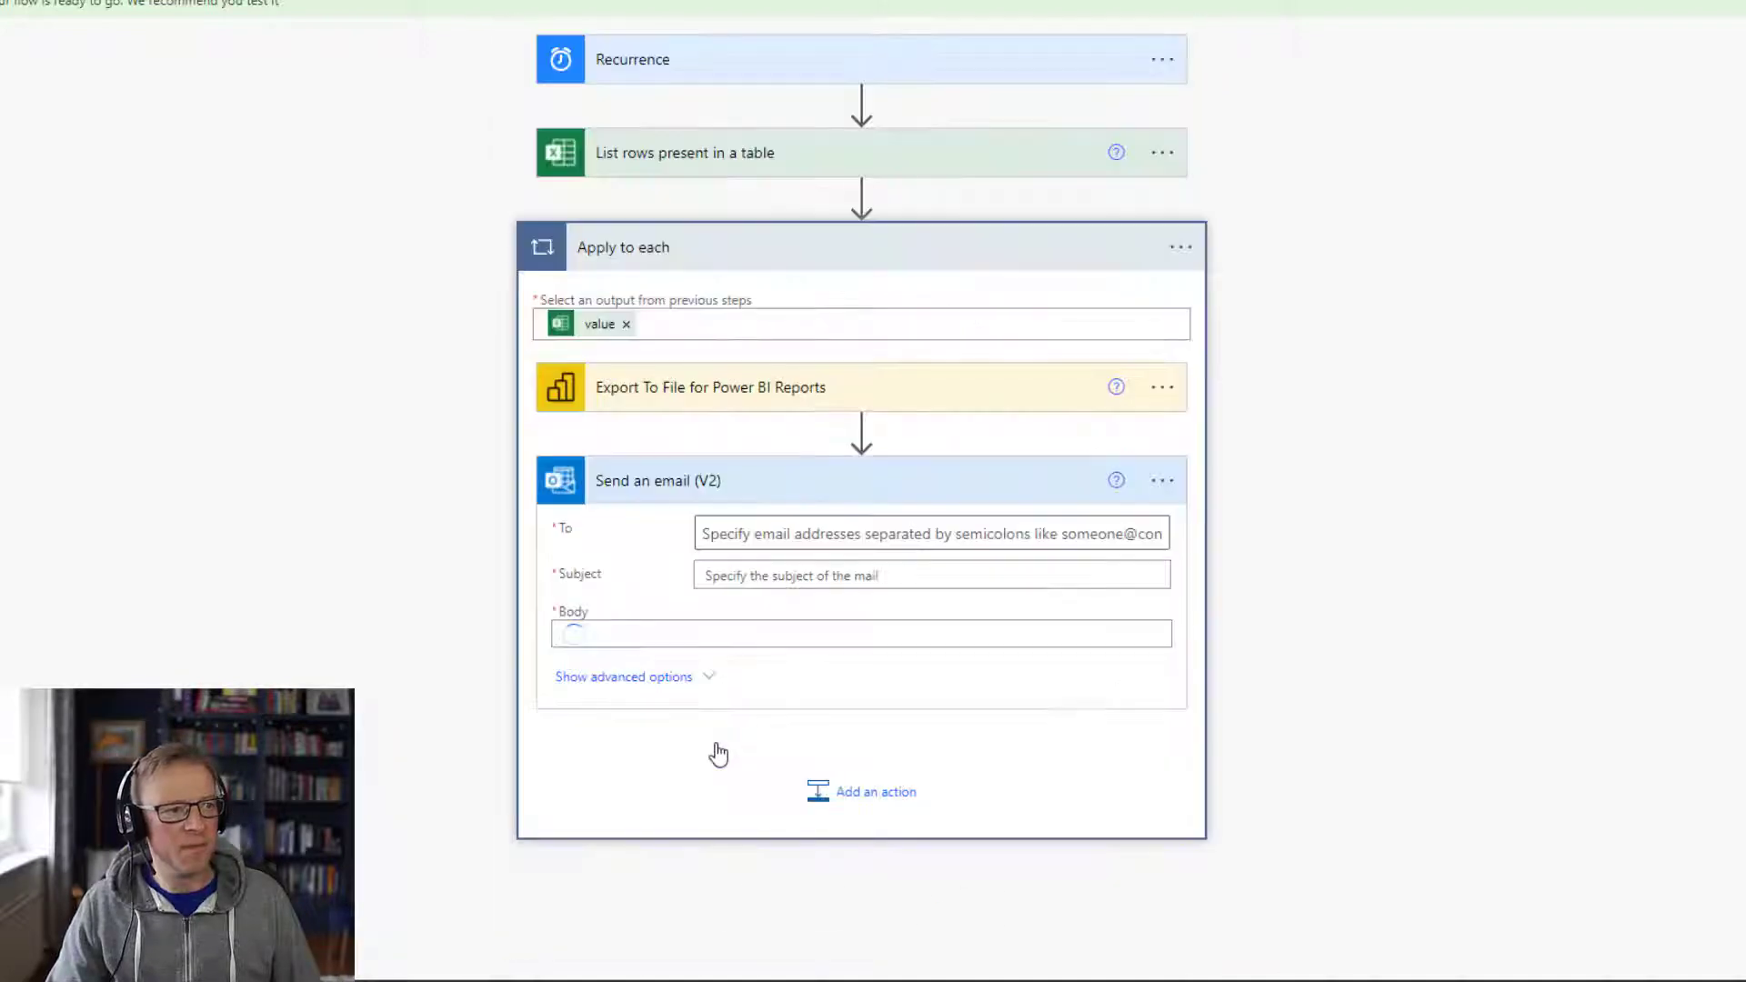
Set the email action's To field to the Email dynamic value from the Excel table rows
left_click(833, 533)
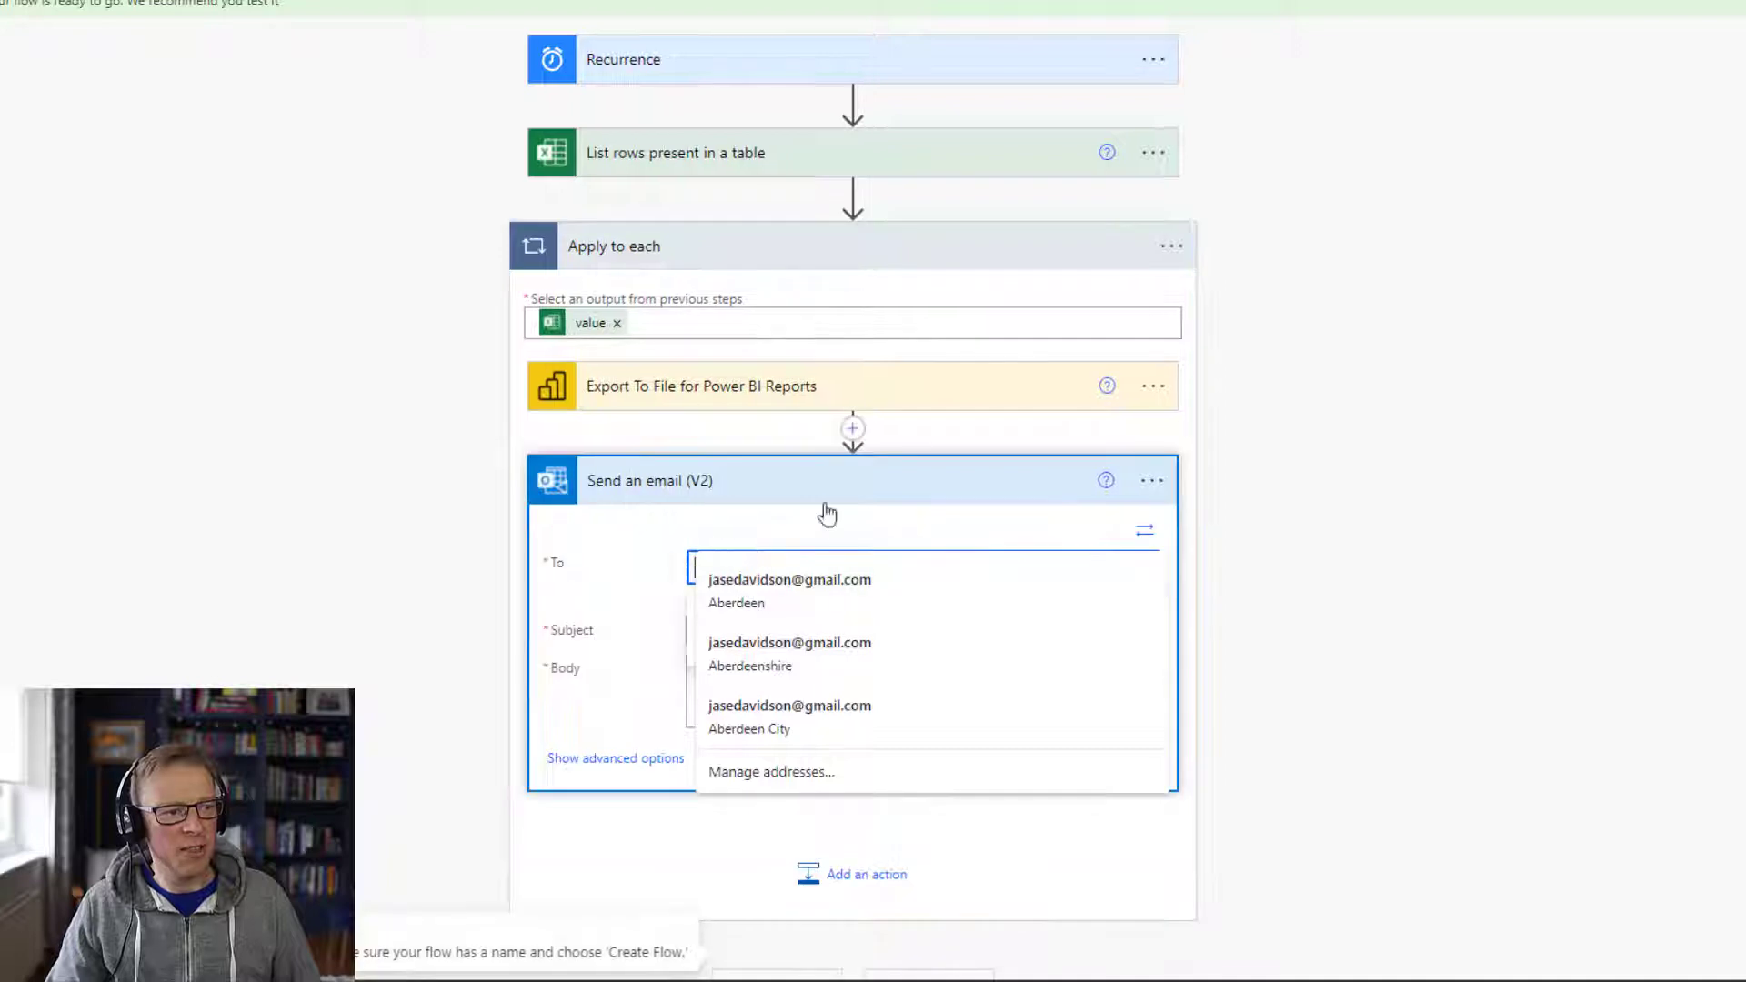
left_click(830, 521)
left_click(830, 521)
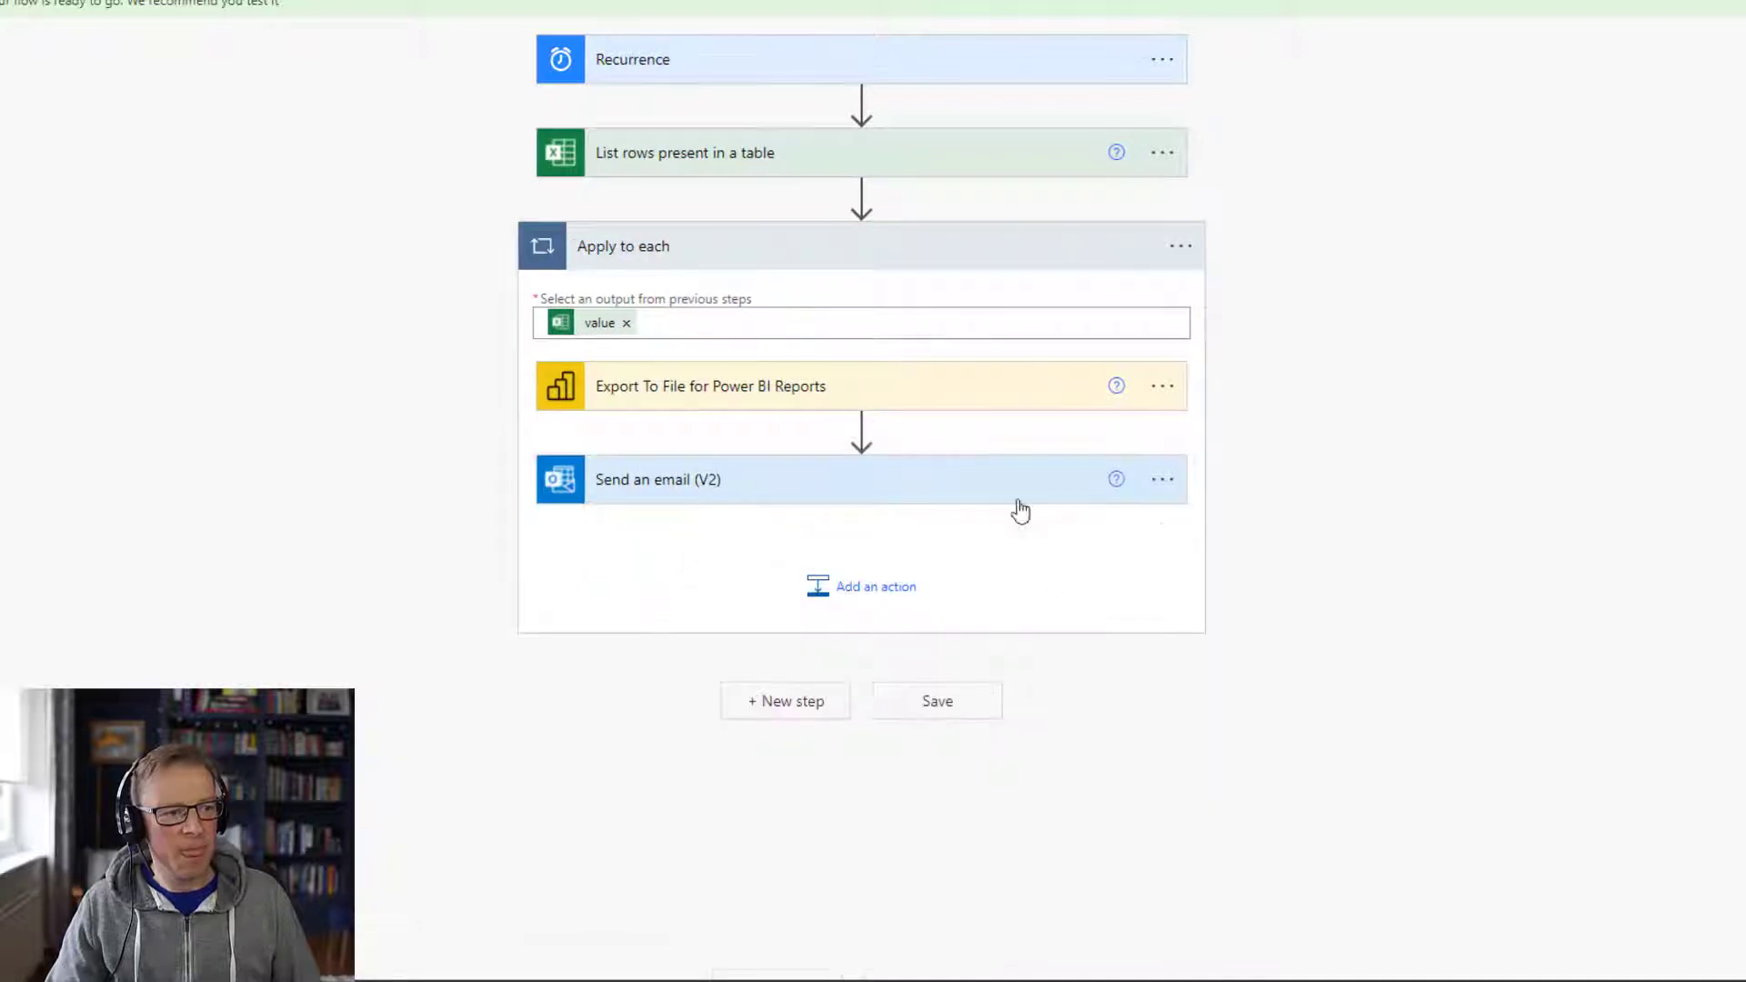
left_click(757, 485)
left_click(1082, 600)
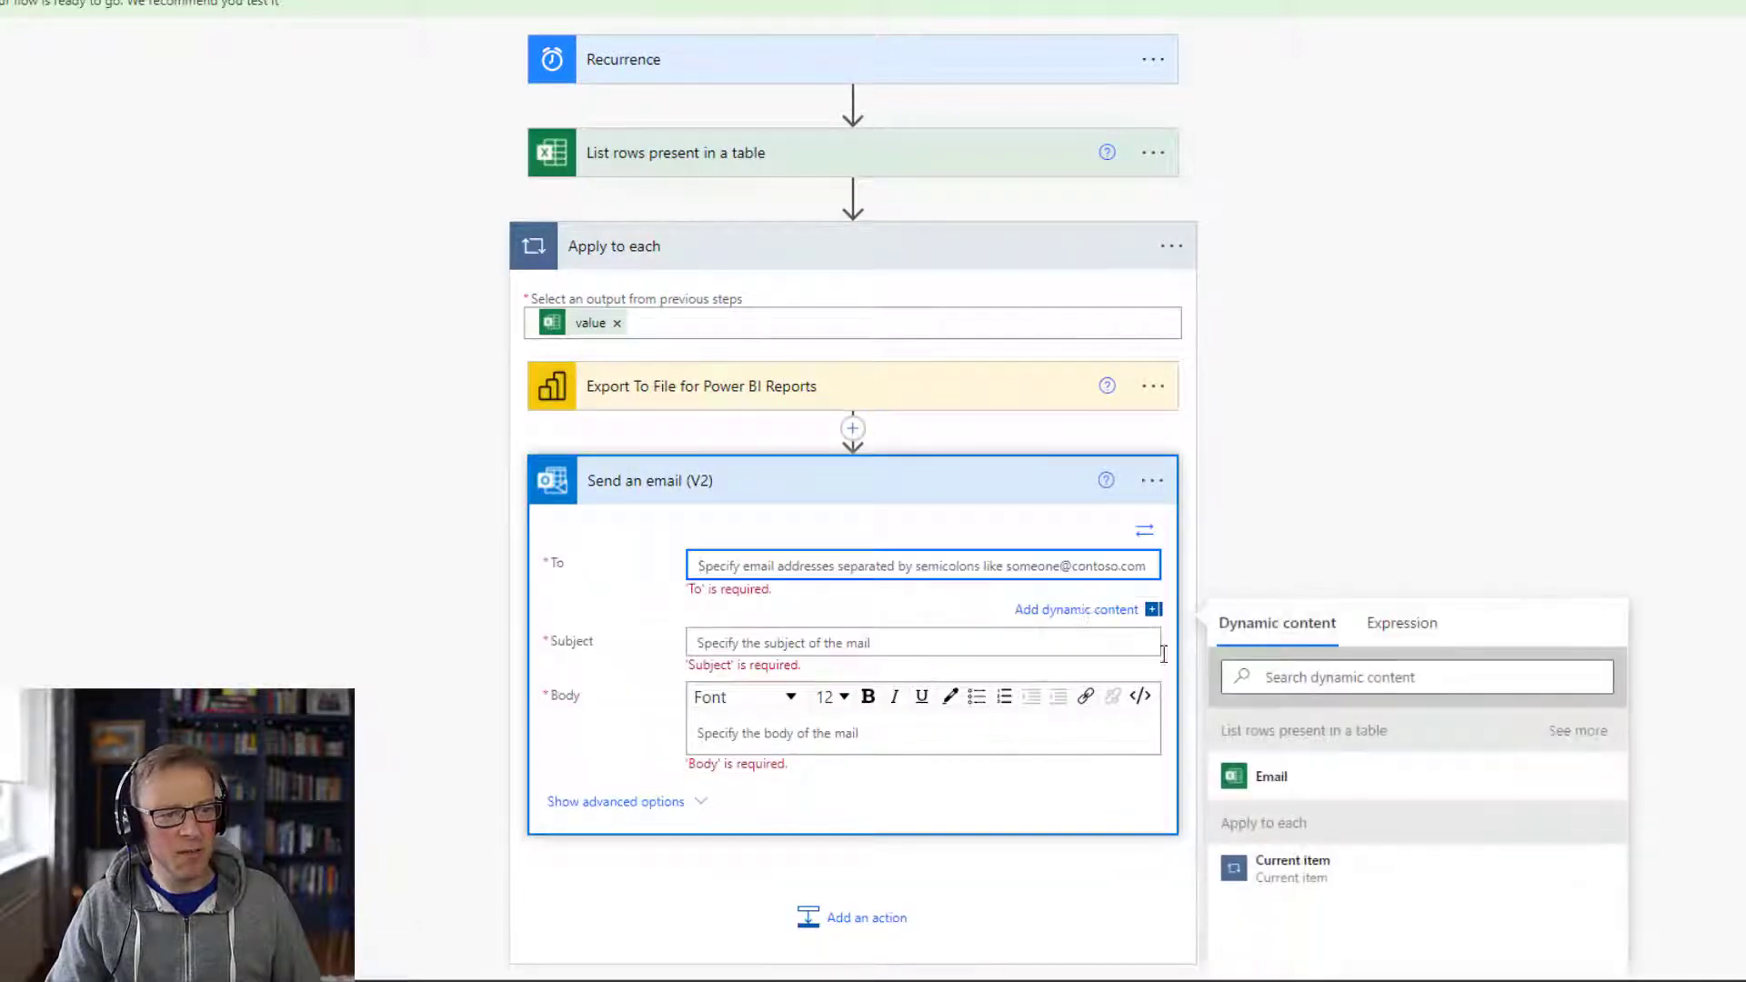
left_click(1277, 784)
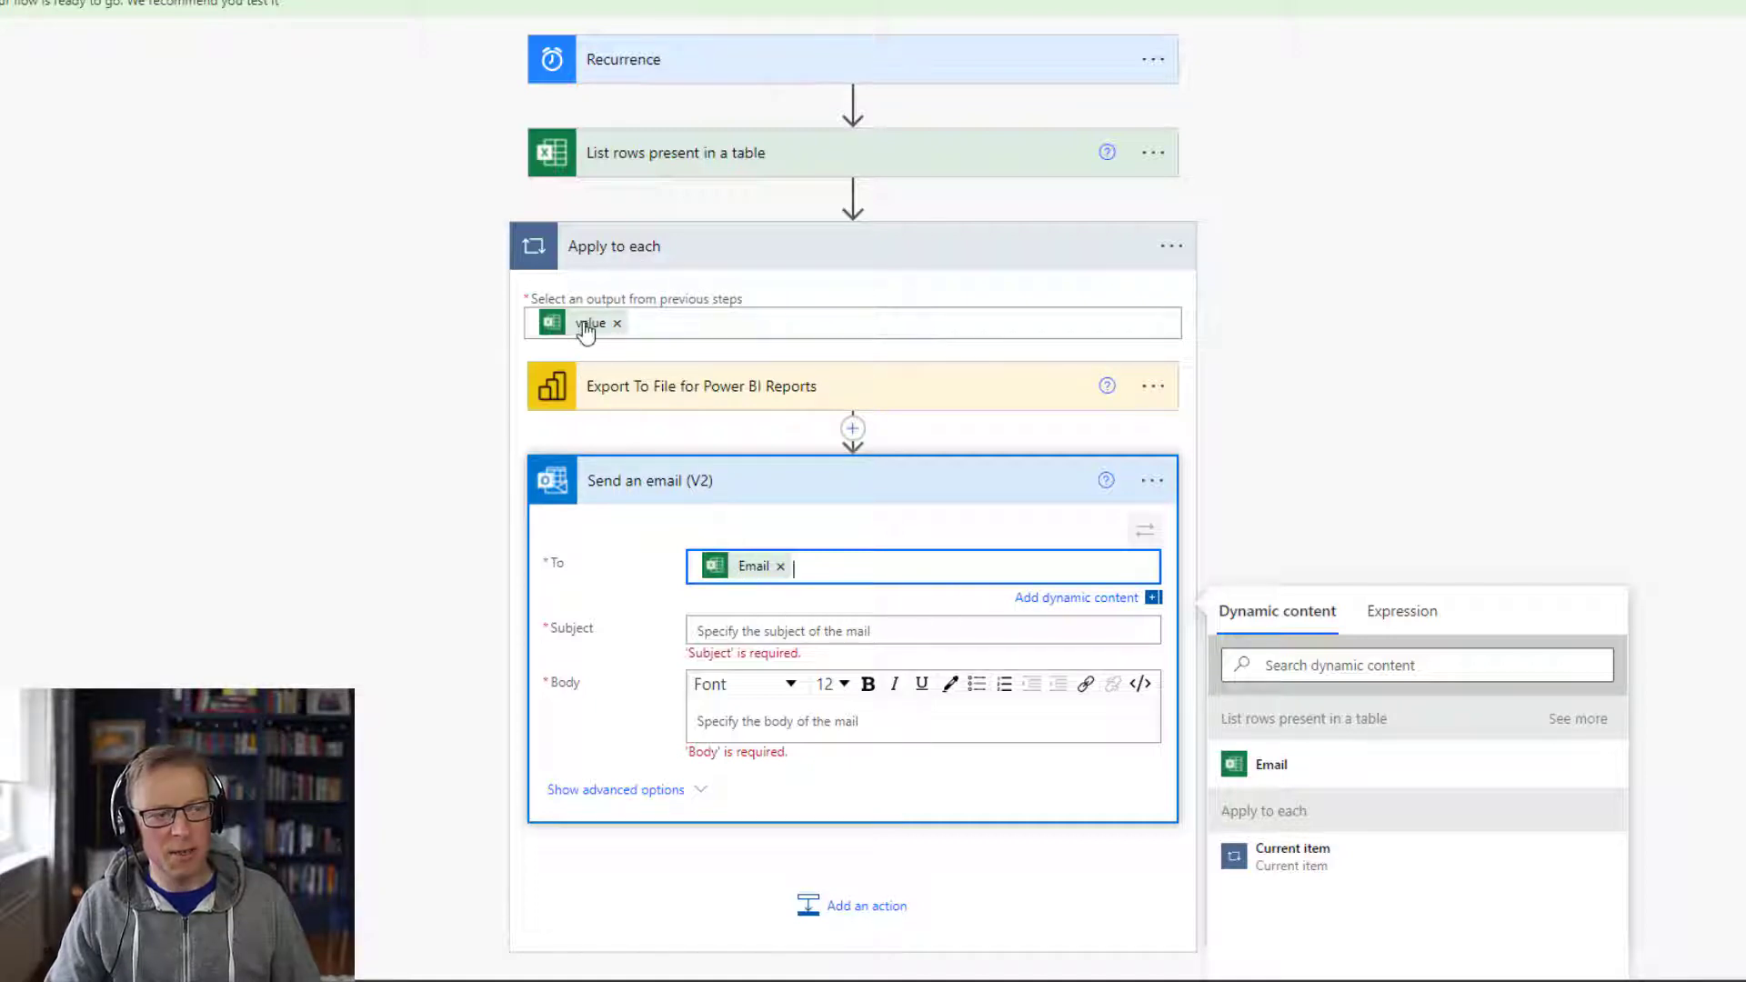
Review the export action's Department filter alongside the Email column of the Excel configuration table, and collapse the export action
left_click(636, 396)
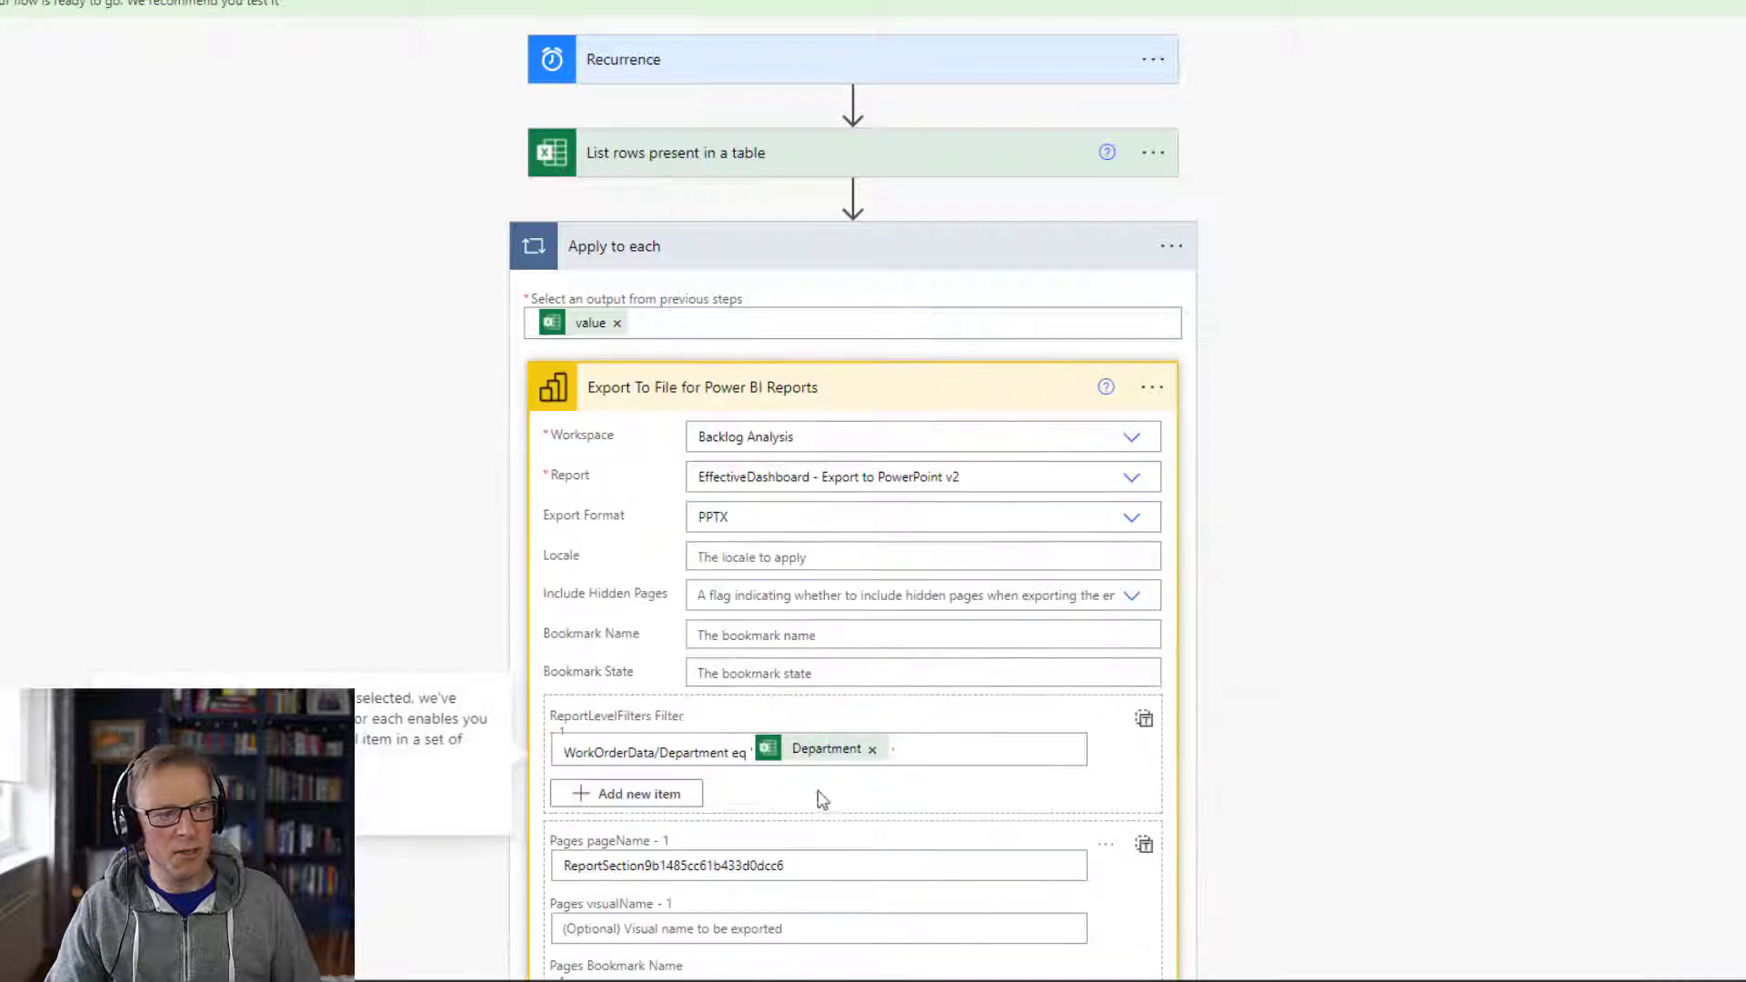
mouse_move(842, 762)
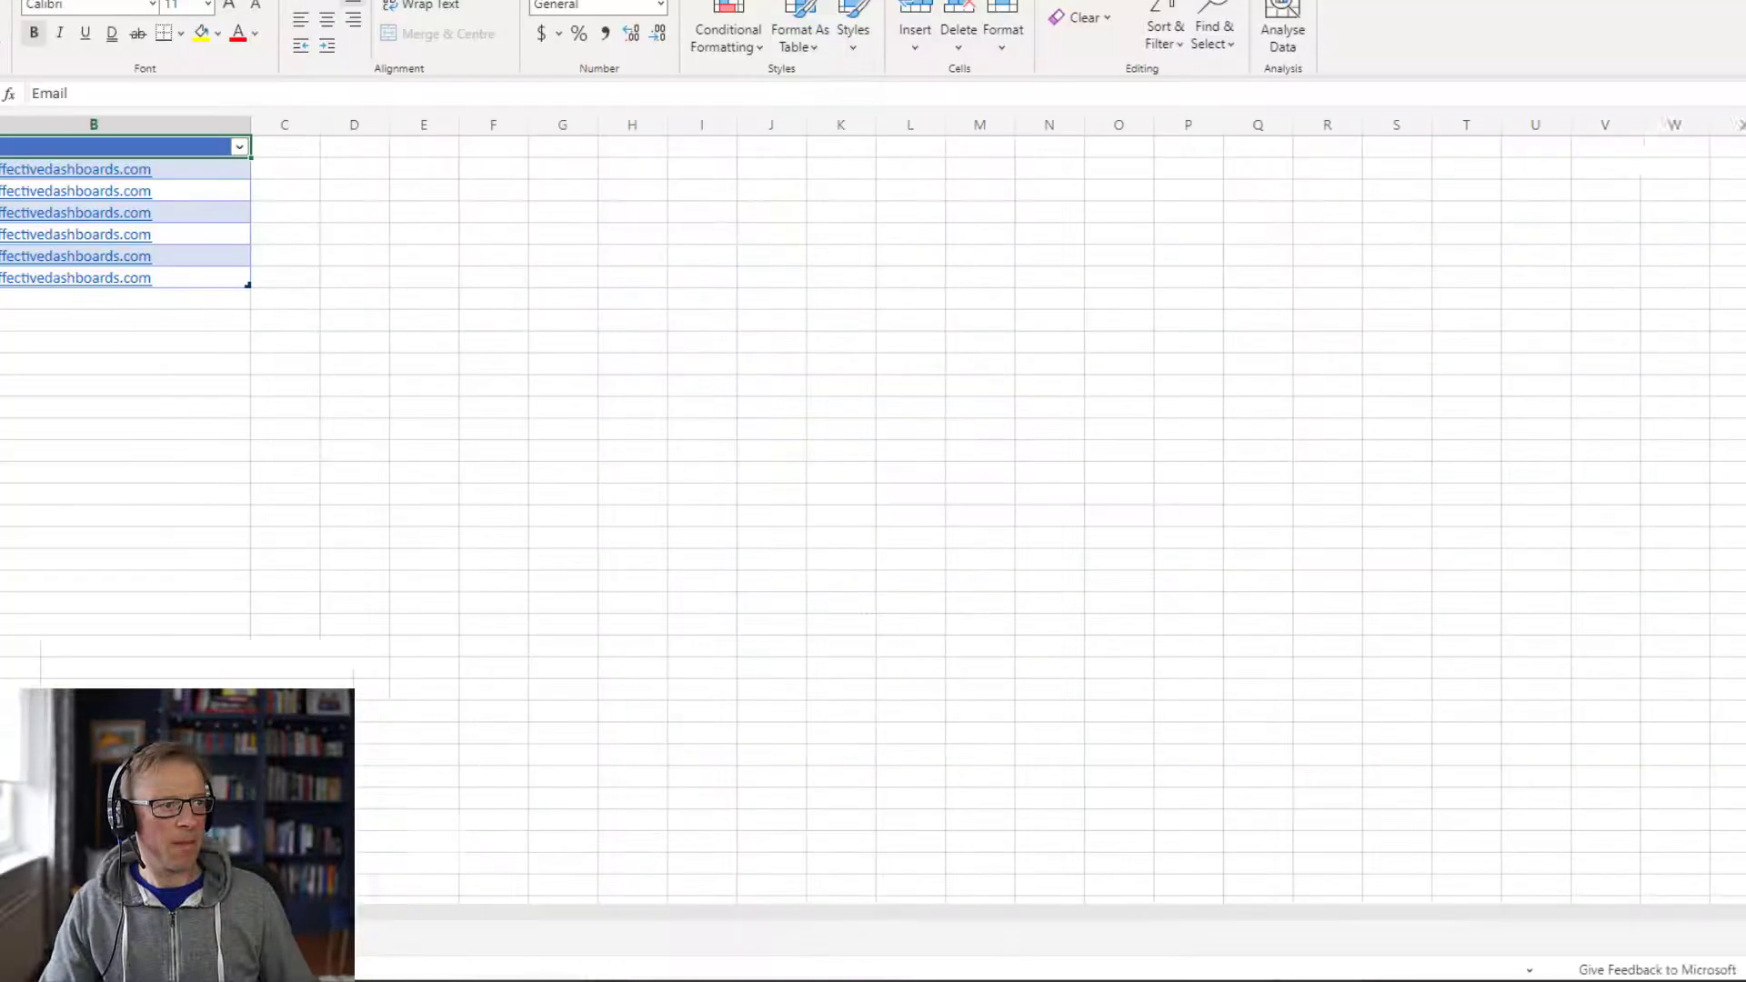
left_click(109, 170)
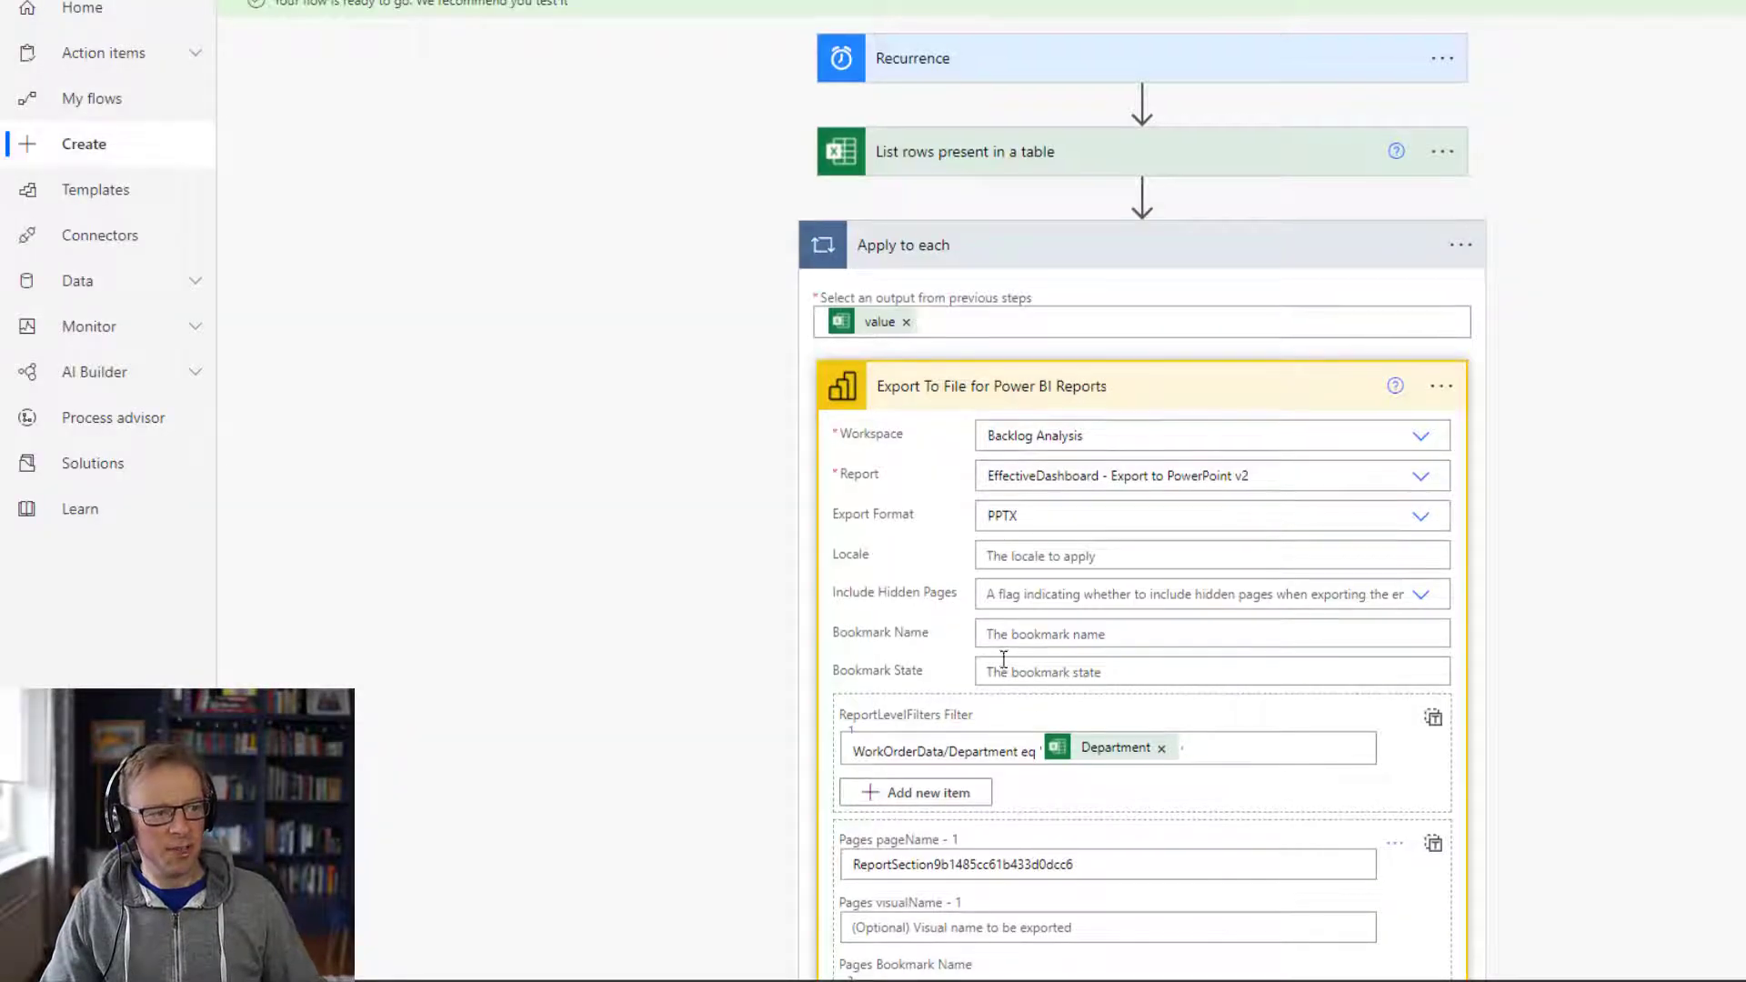
scroll(1006, 663, "down", 5)
scroll(1019, 591, "up", 2)
scroll(1130, 172, "up", 2)
left_click(1130, 172)
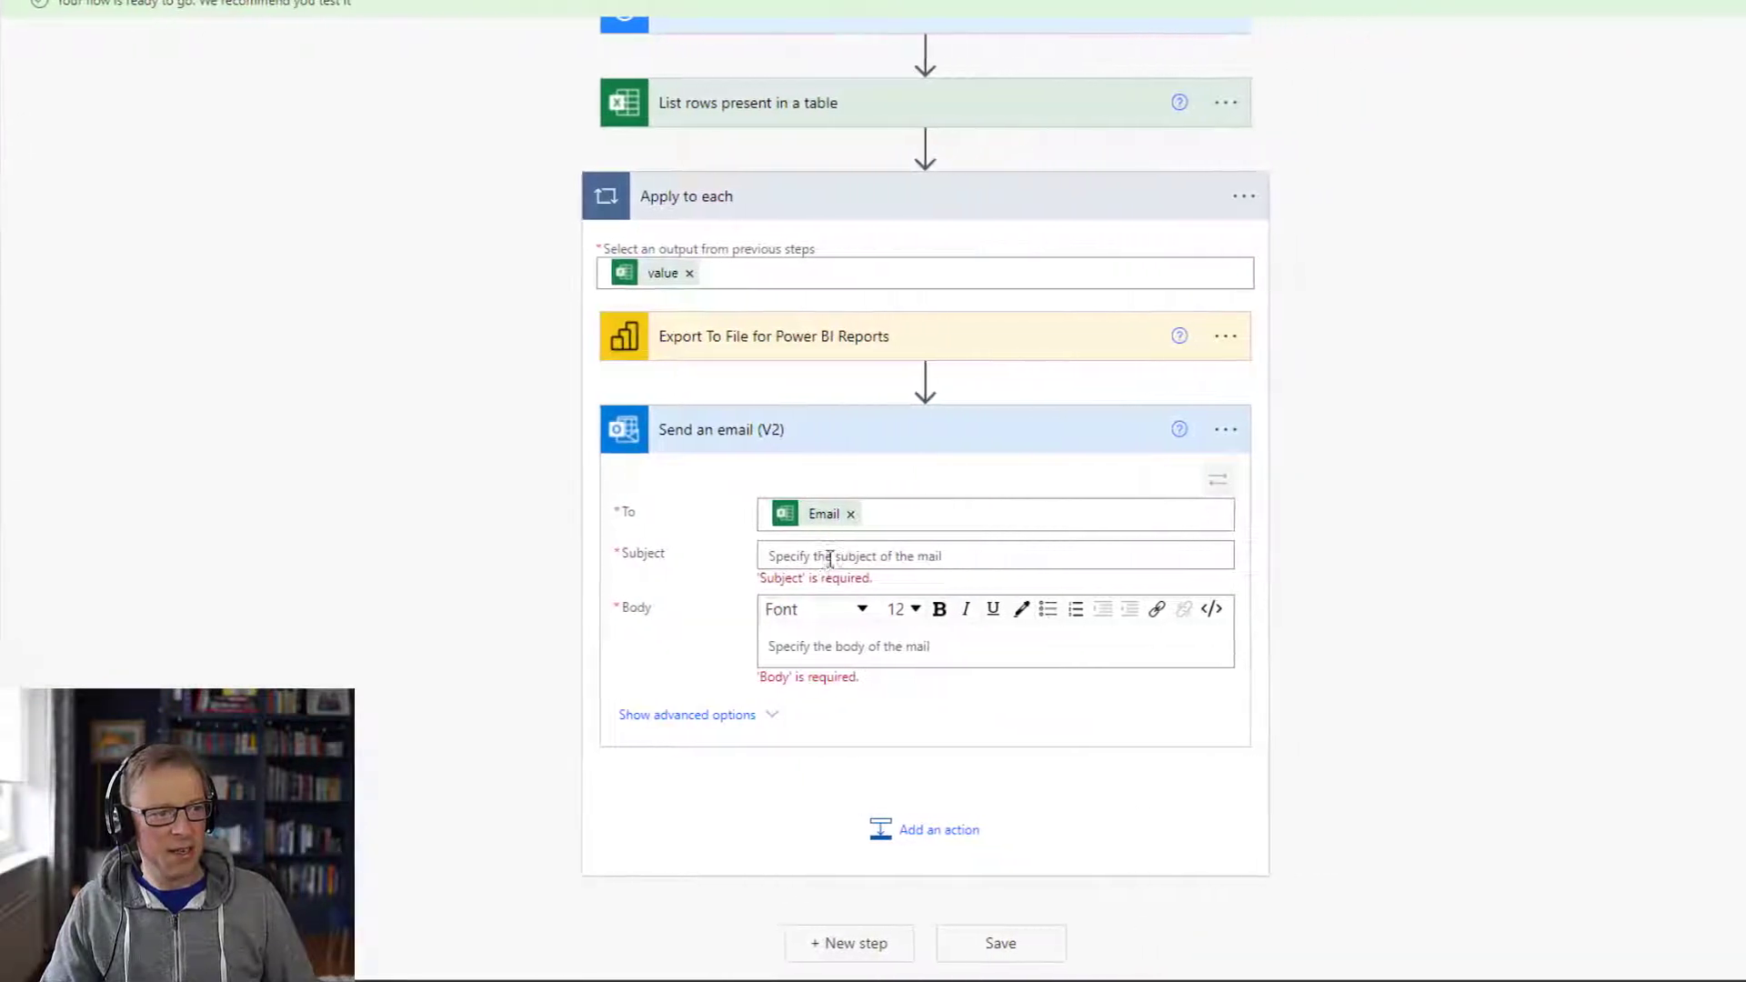
Set the email subject to "Backlog Report for" followed by the Department dynamic value
left_click(1065, 556)
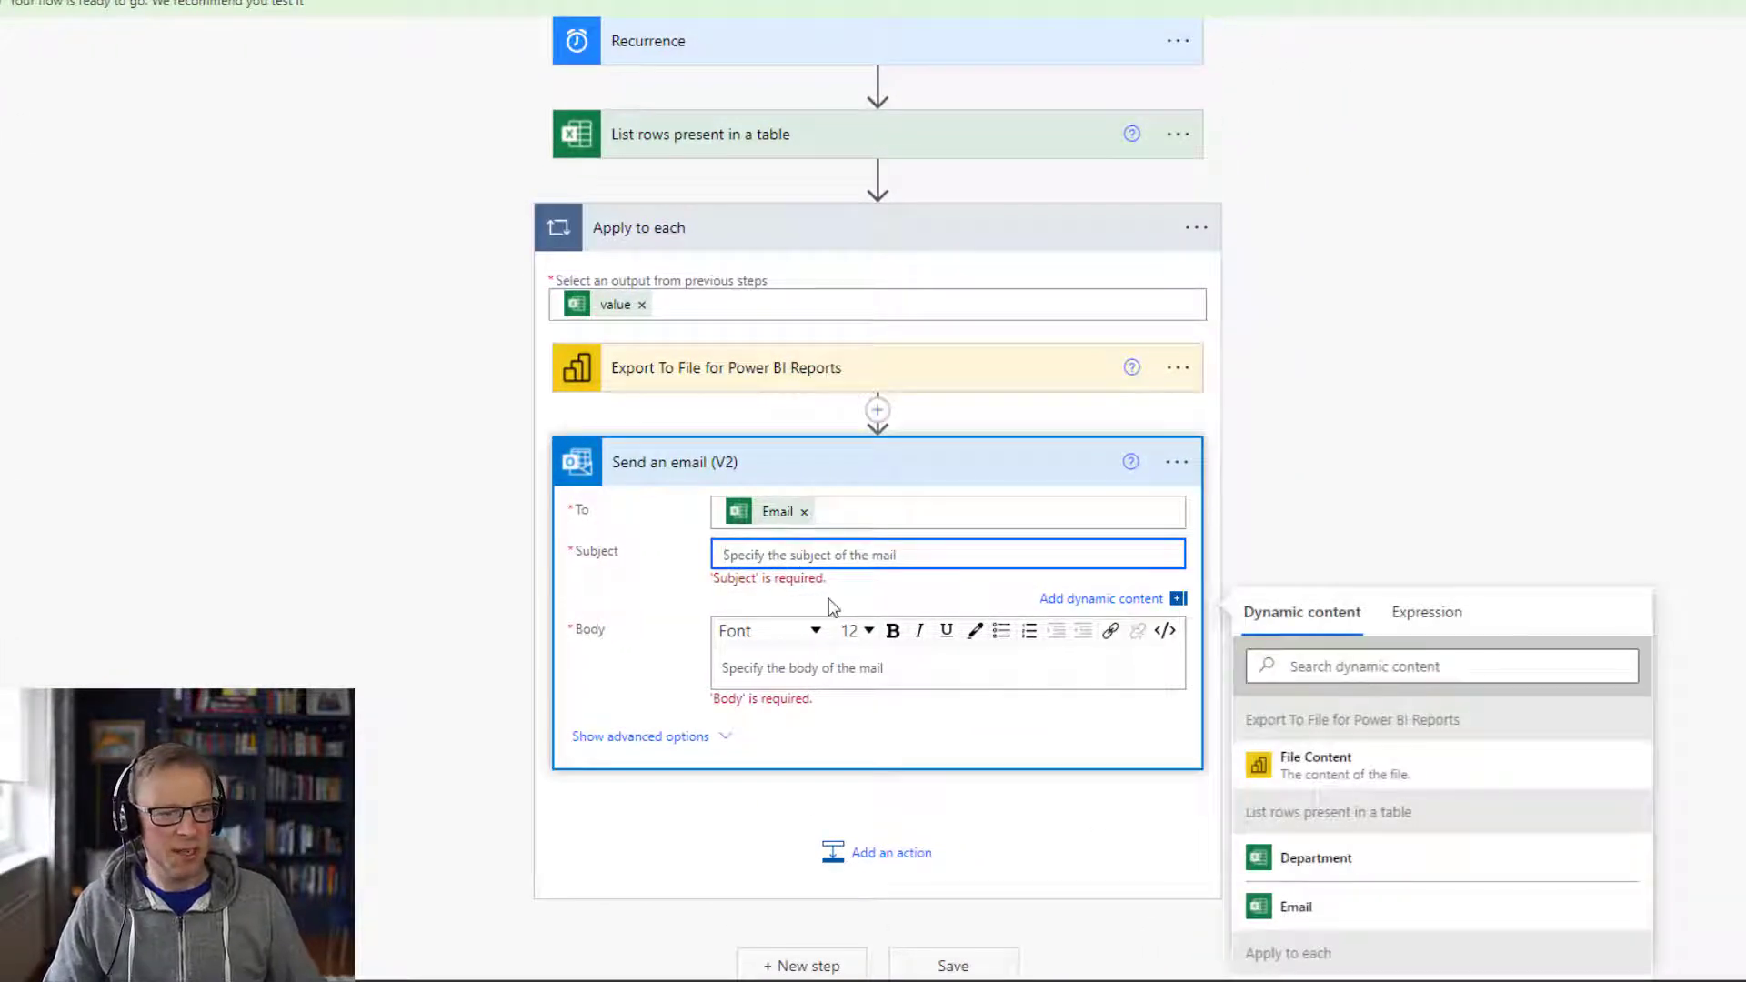
type("N")
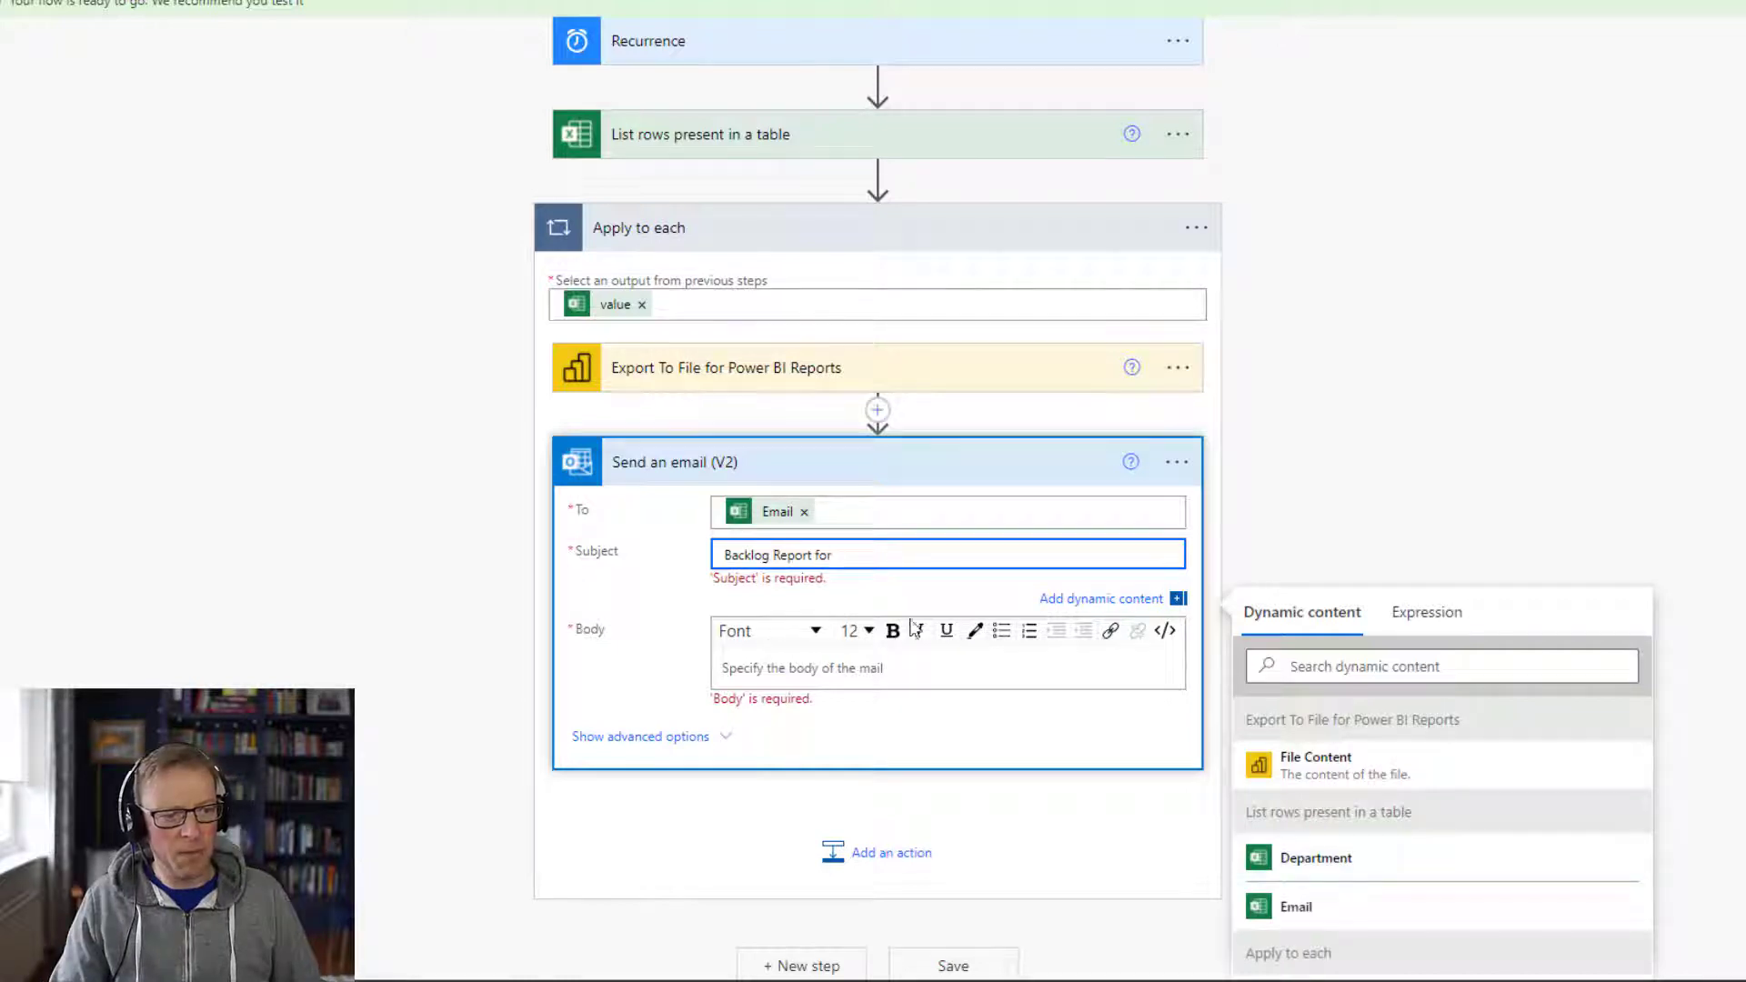
left_click(1333, 858)
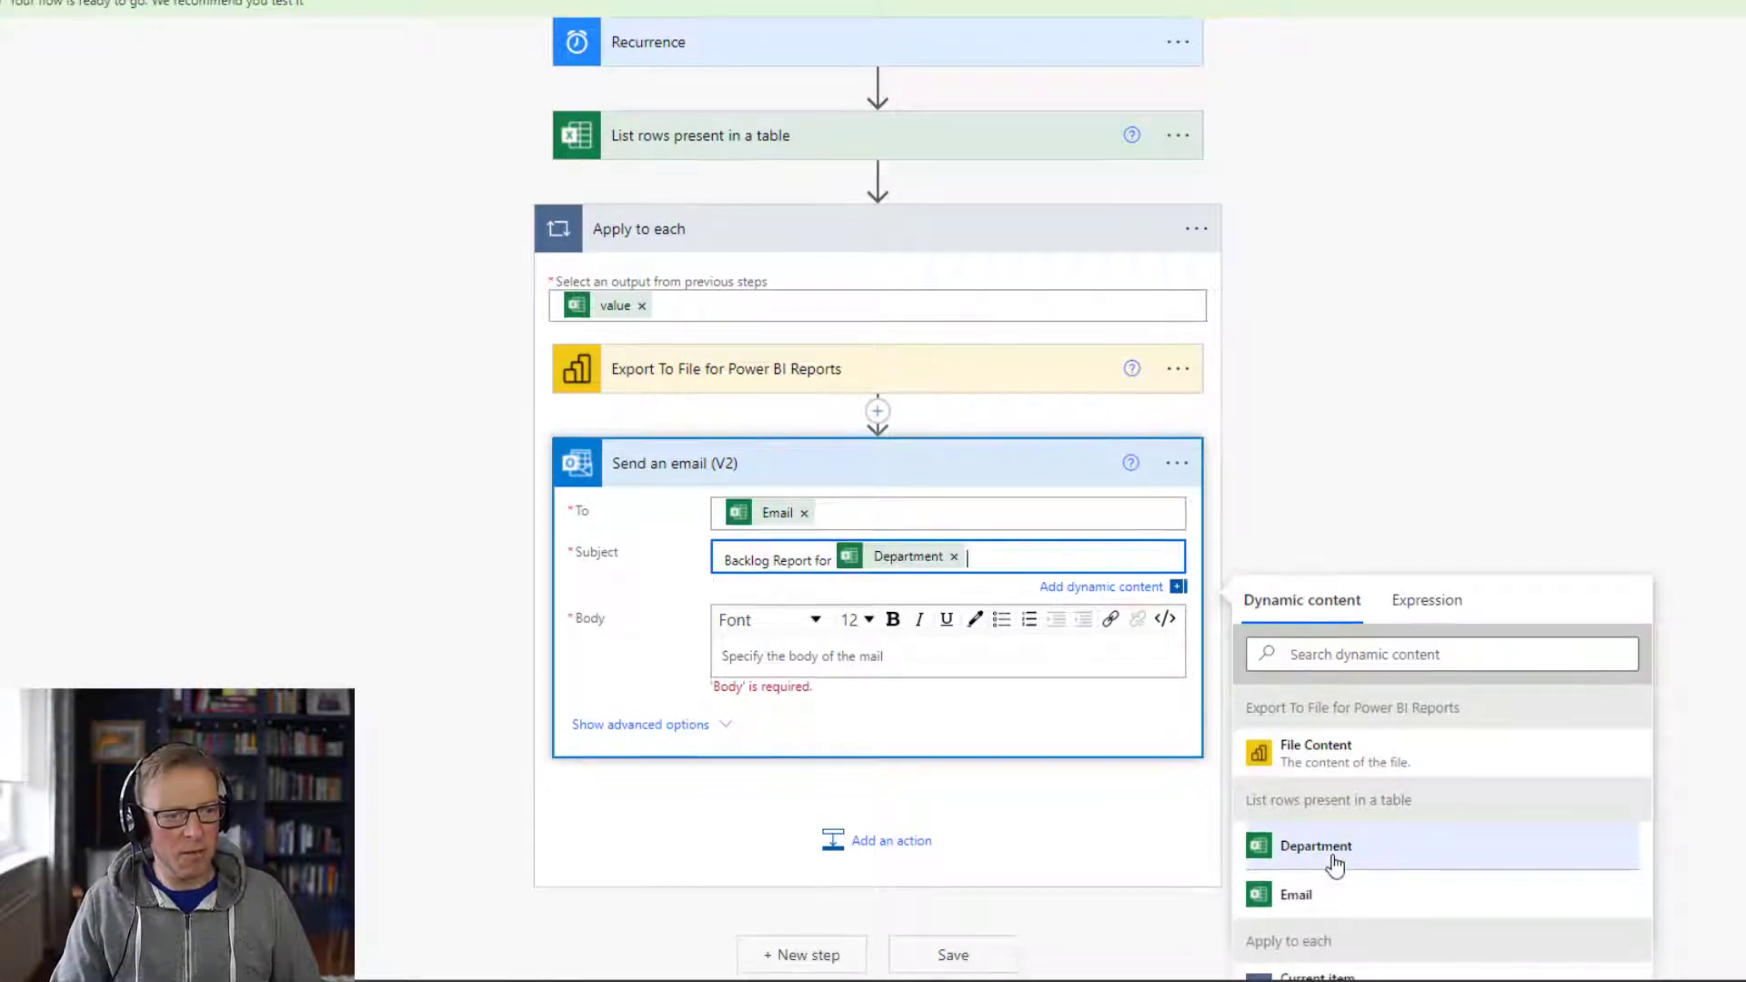
Write the email body as "Hi," and, on a new line, "Please find attached the backlog report for this week ("
left_click(862, 647)
scroll(862, 647, "down", 1)
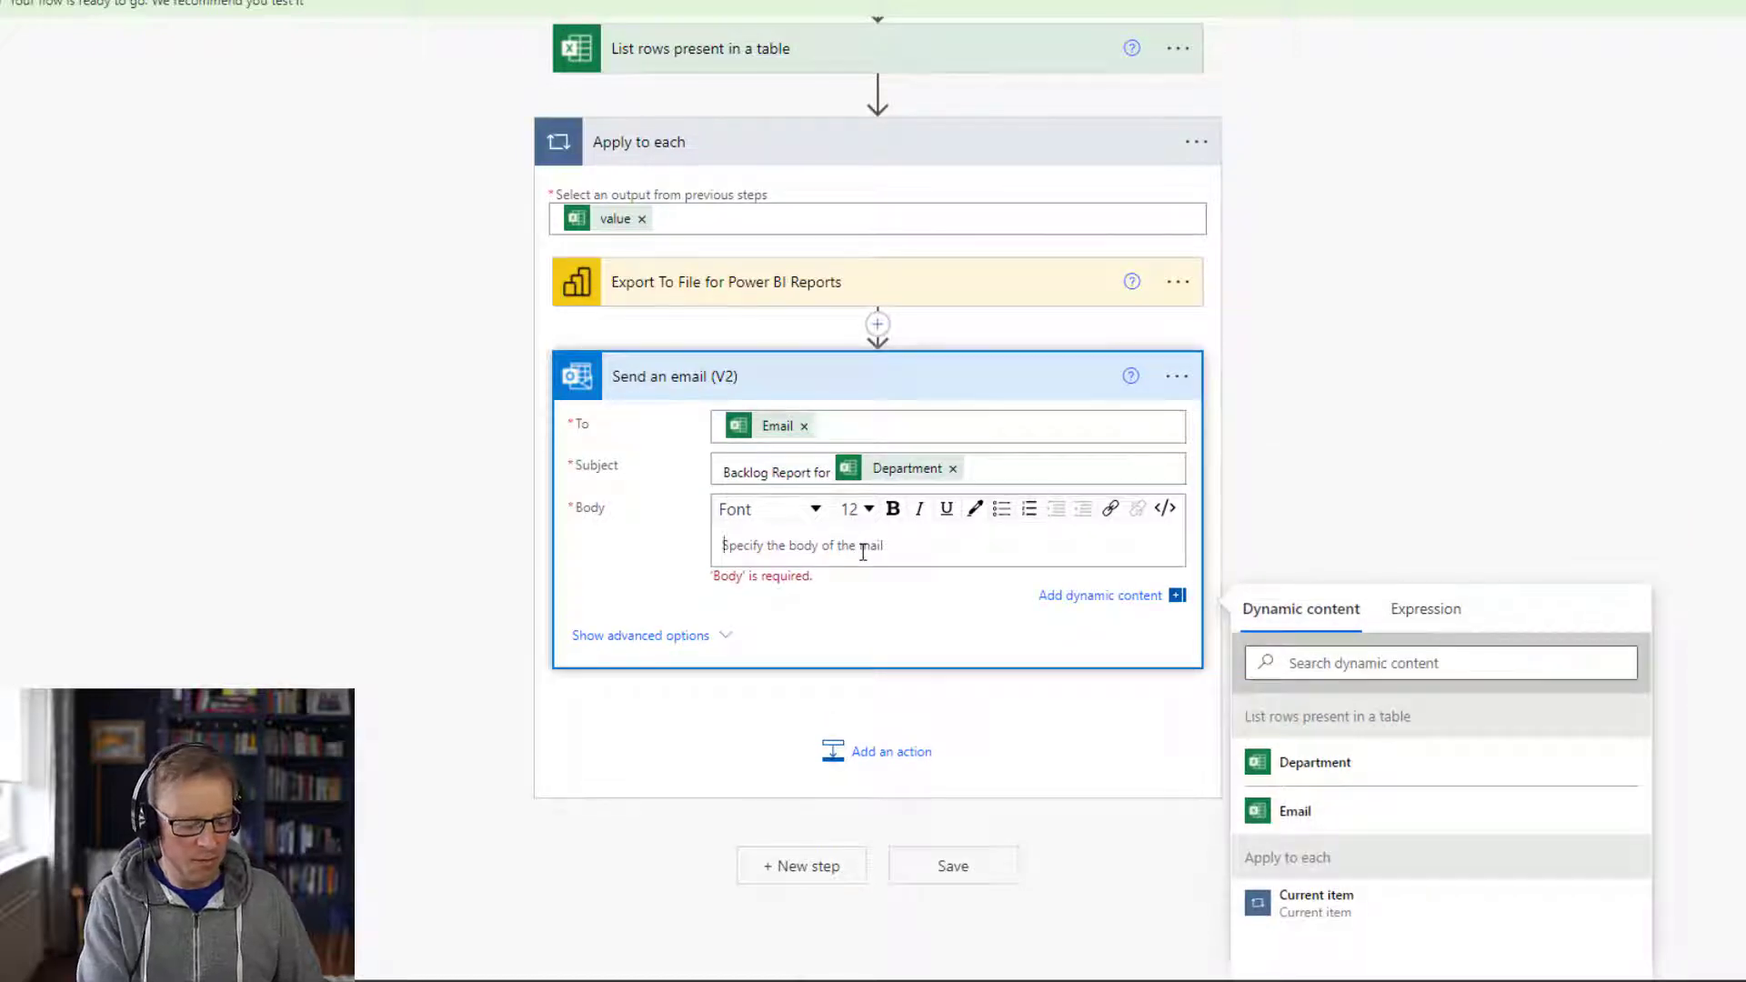
type("hi")
key("BackSpace")
key("BackSpace")
key("BackSpace")
type("Hi,  Please find attached the backlog report for this week.")
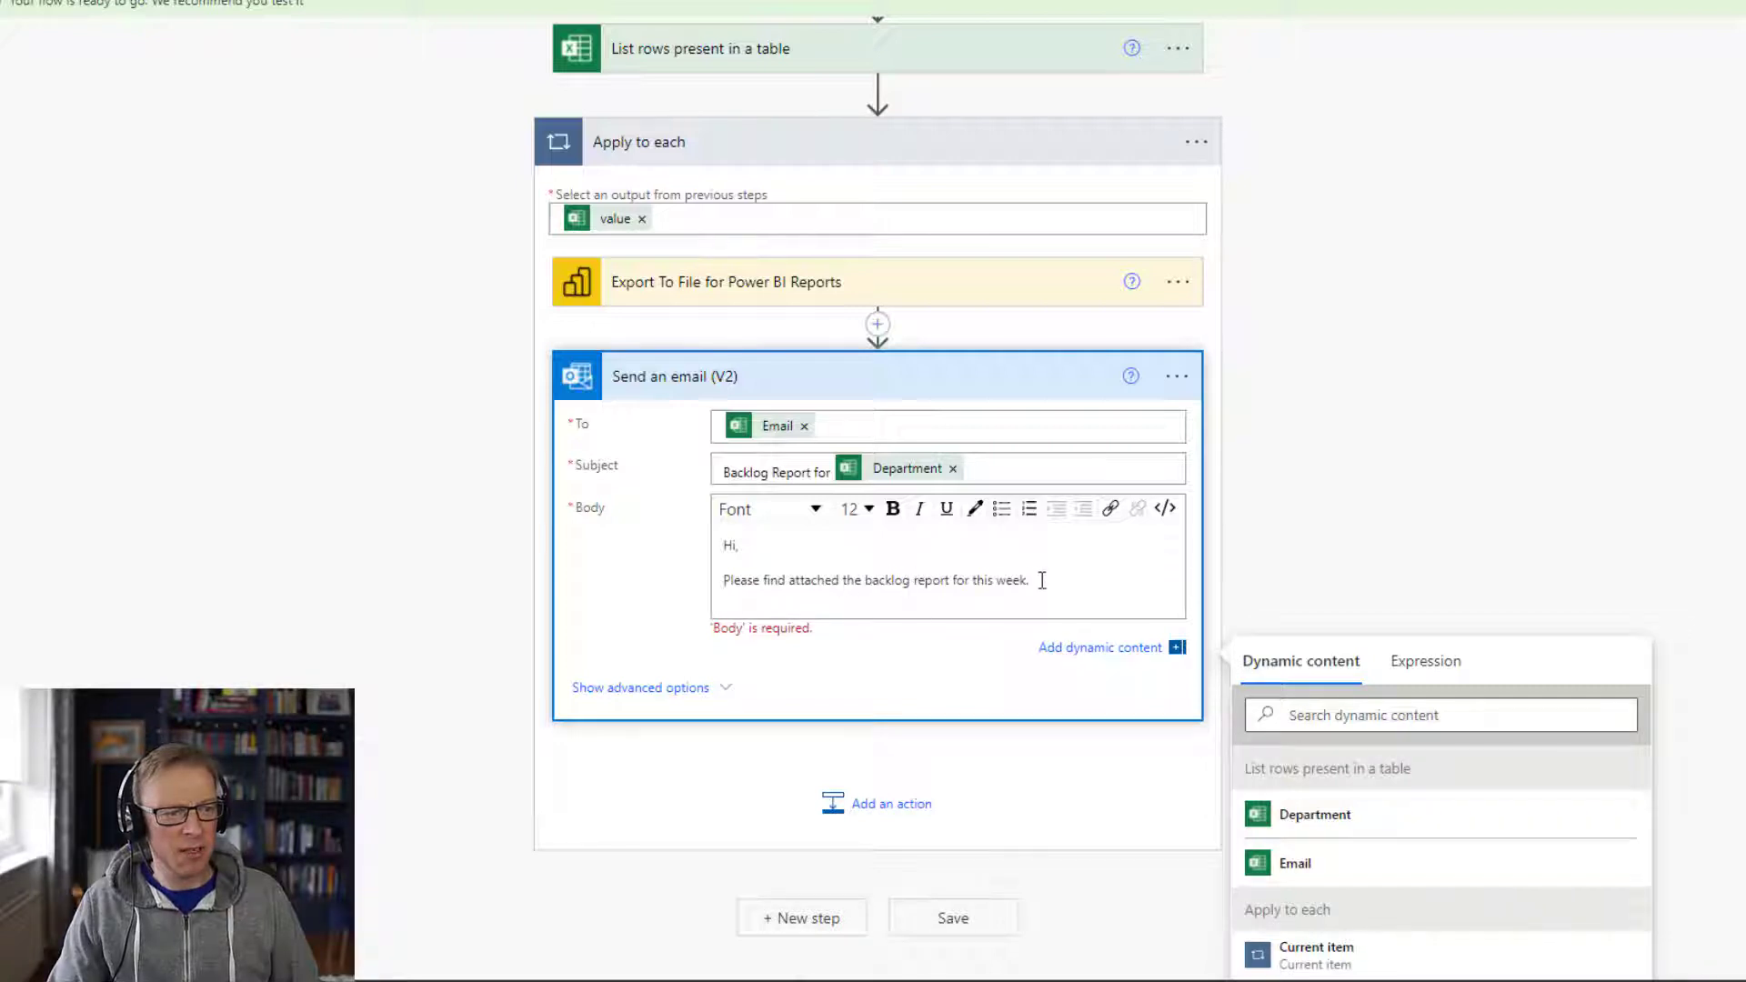
key("BackSpace")
type("(")
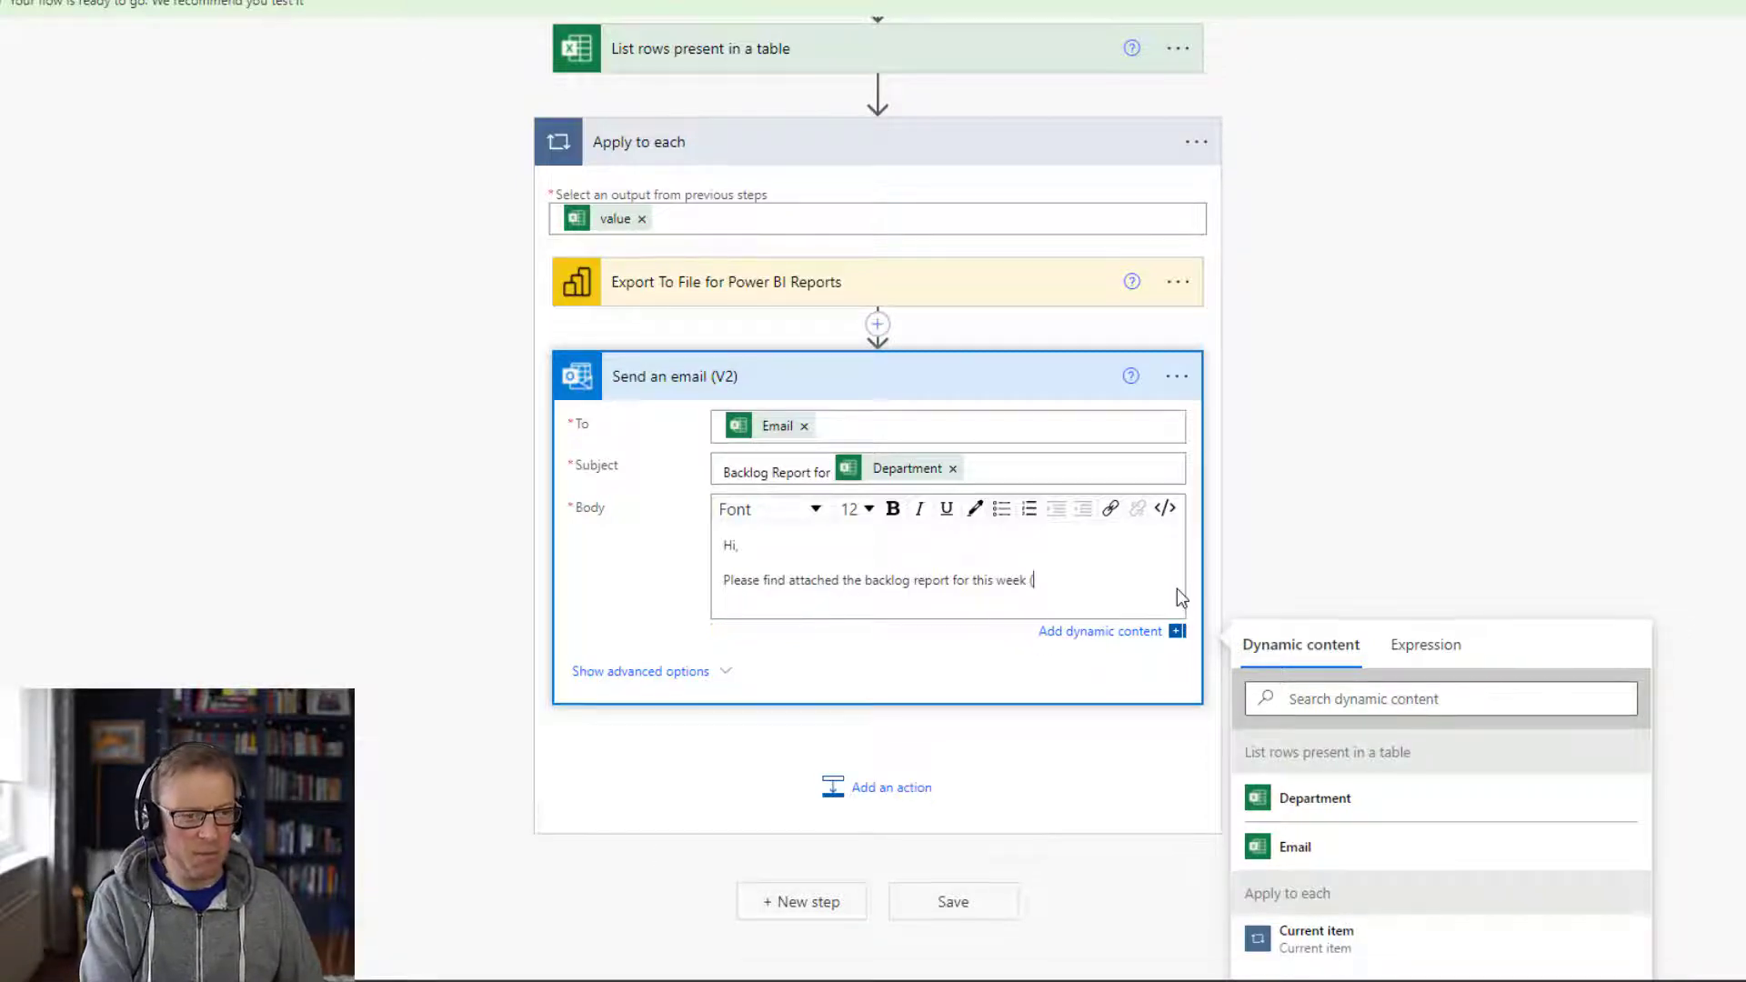
Insert the expression formatDateTime(utcNow(), 'dd/MM/yyyy') after the opening bracket in the email body
left_click(1432, 646)
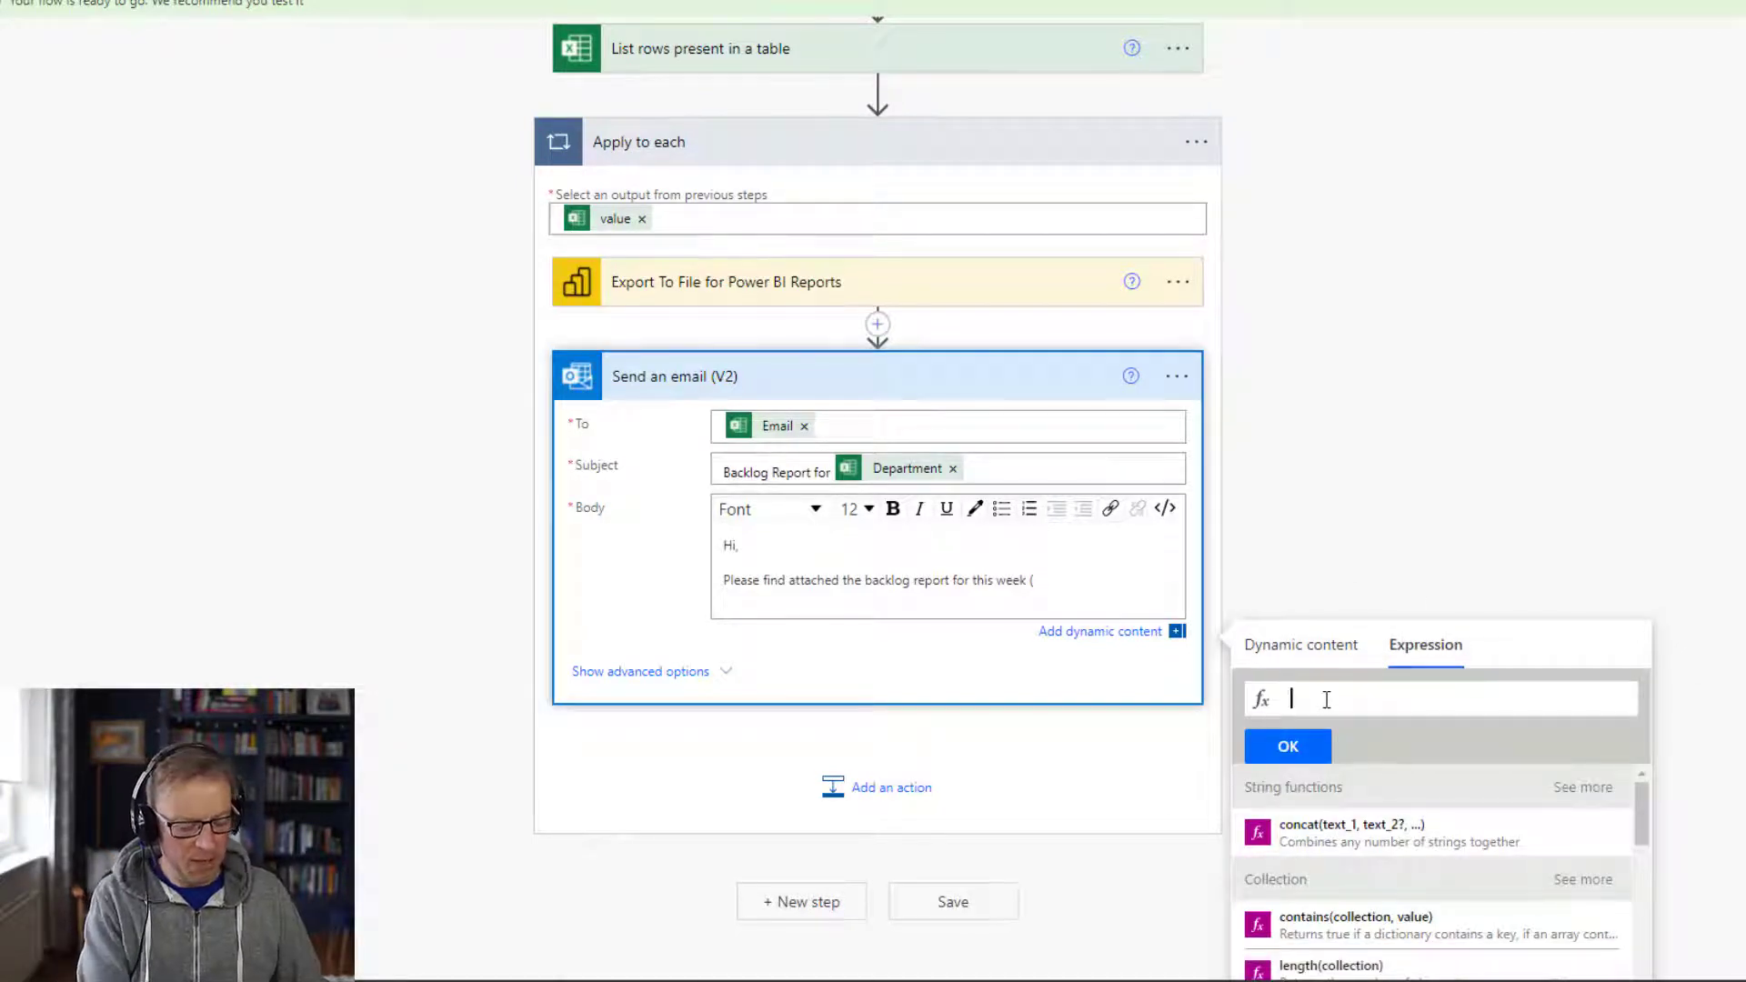
type("form")
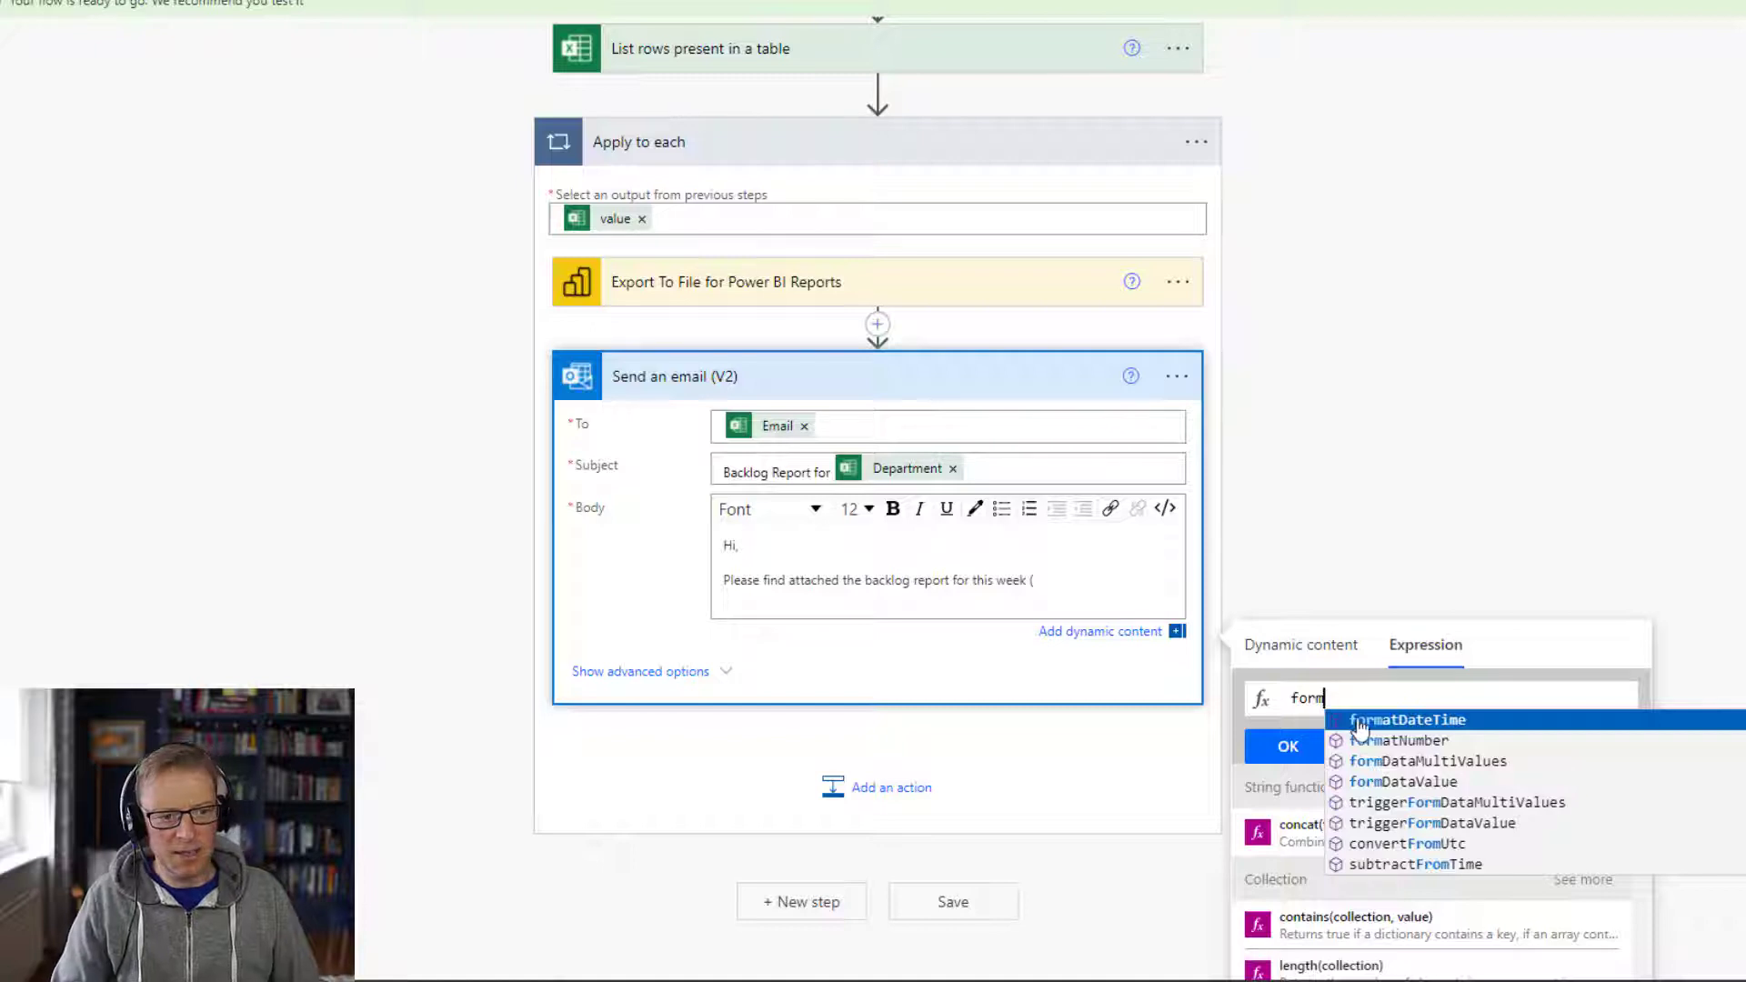
left_click(1363, 721)
type("(")
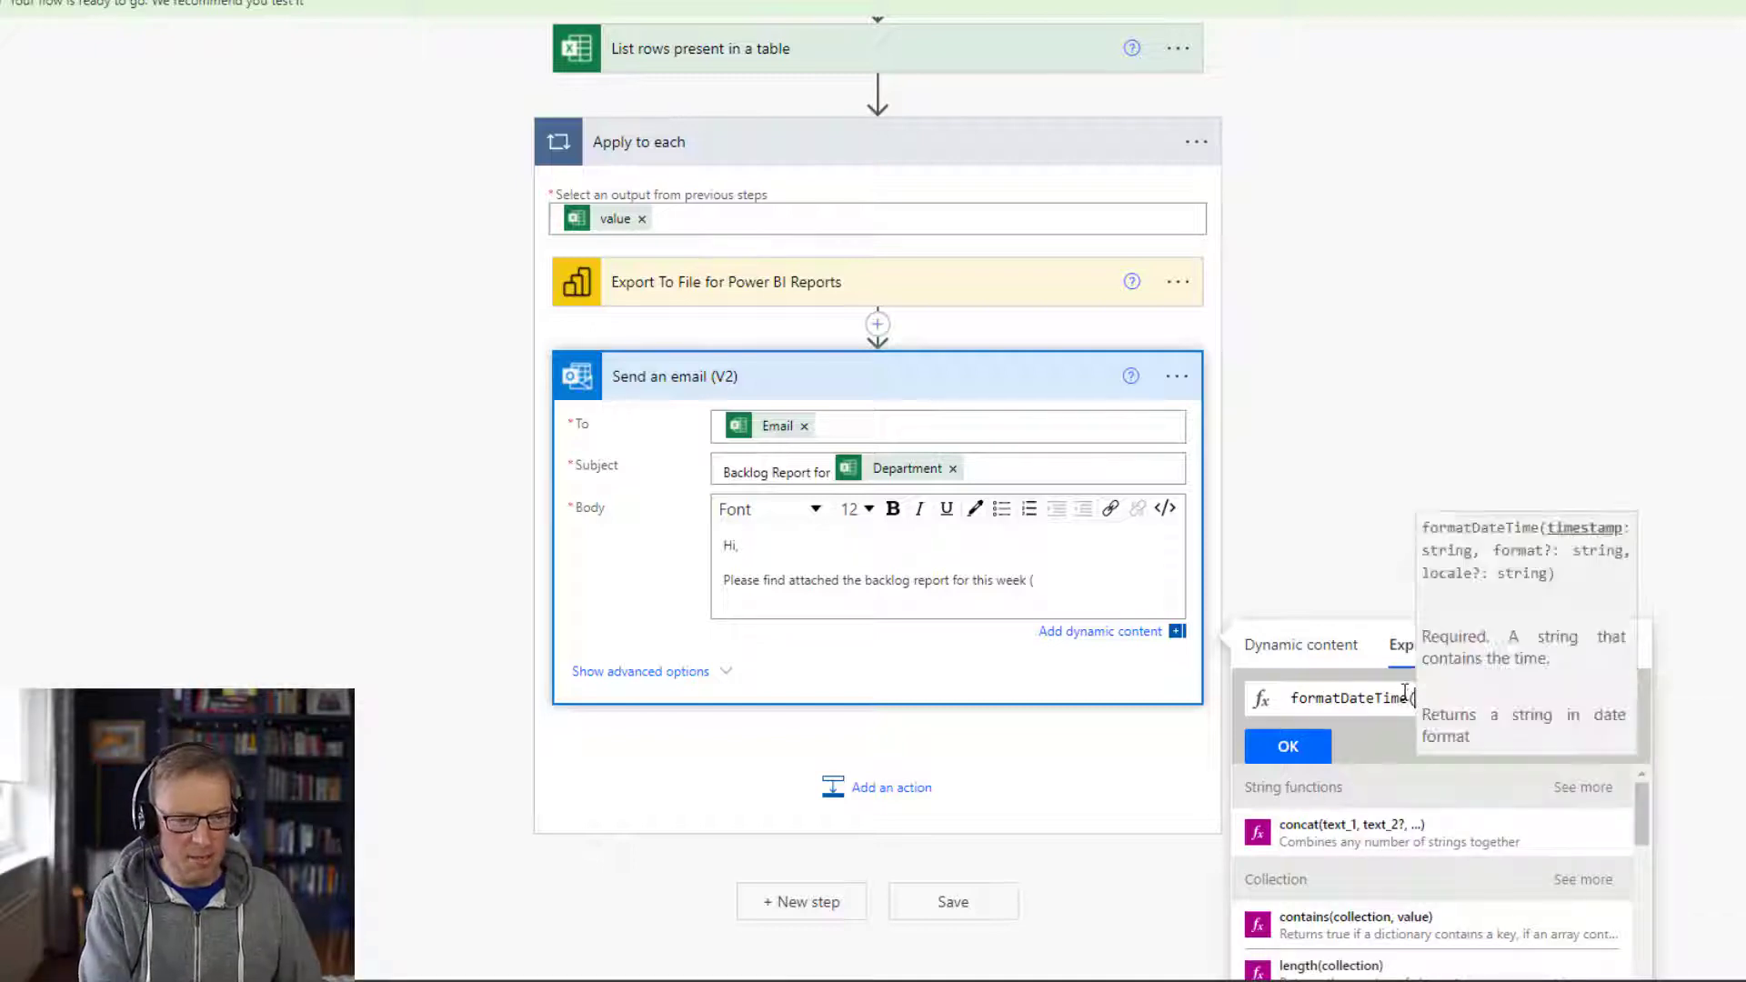
type("now")
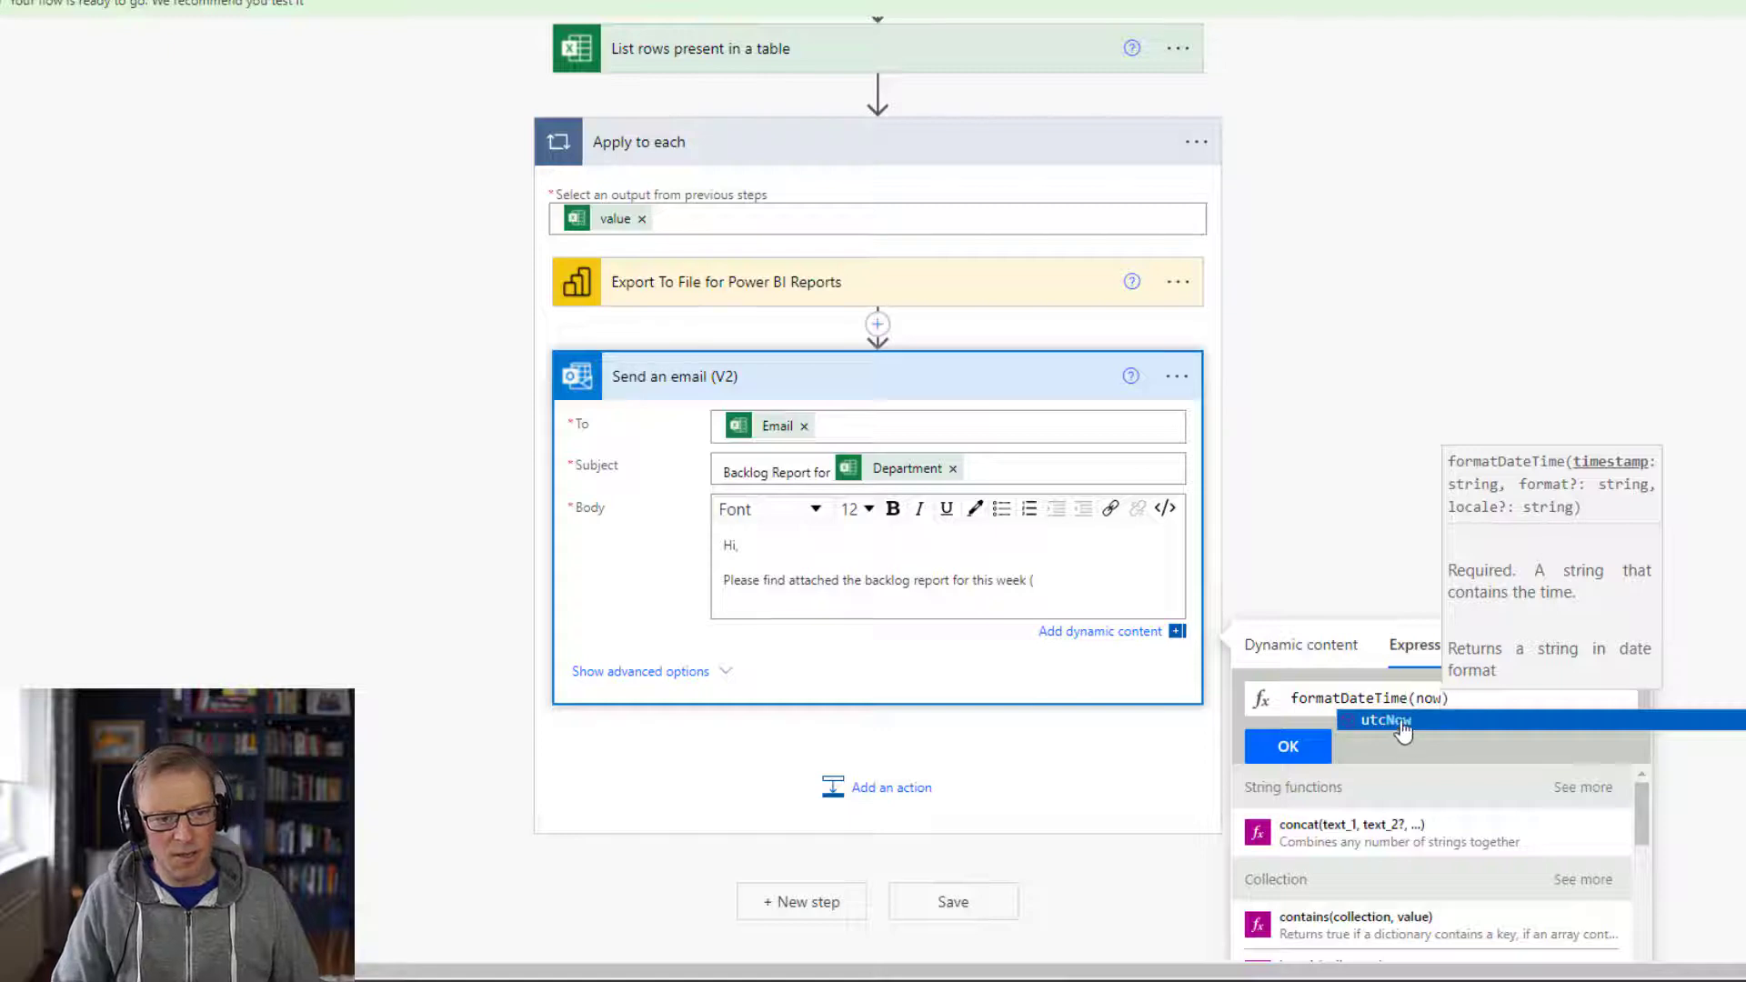
left_click(1453, 719)
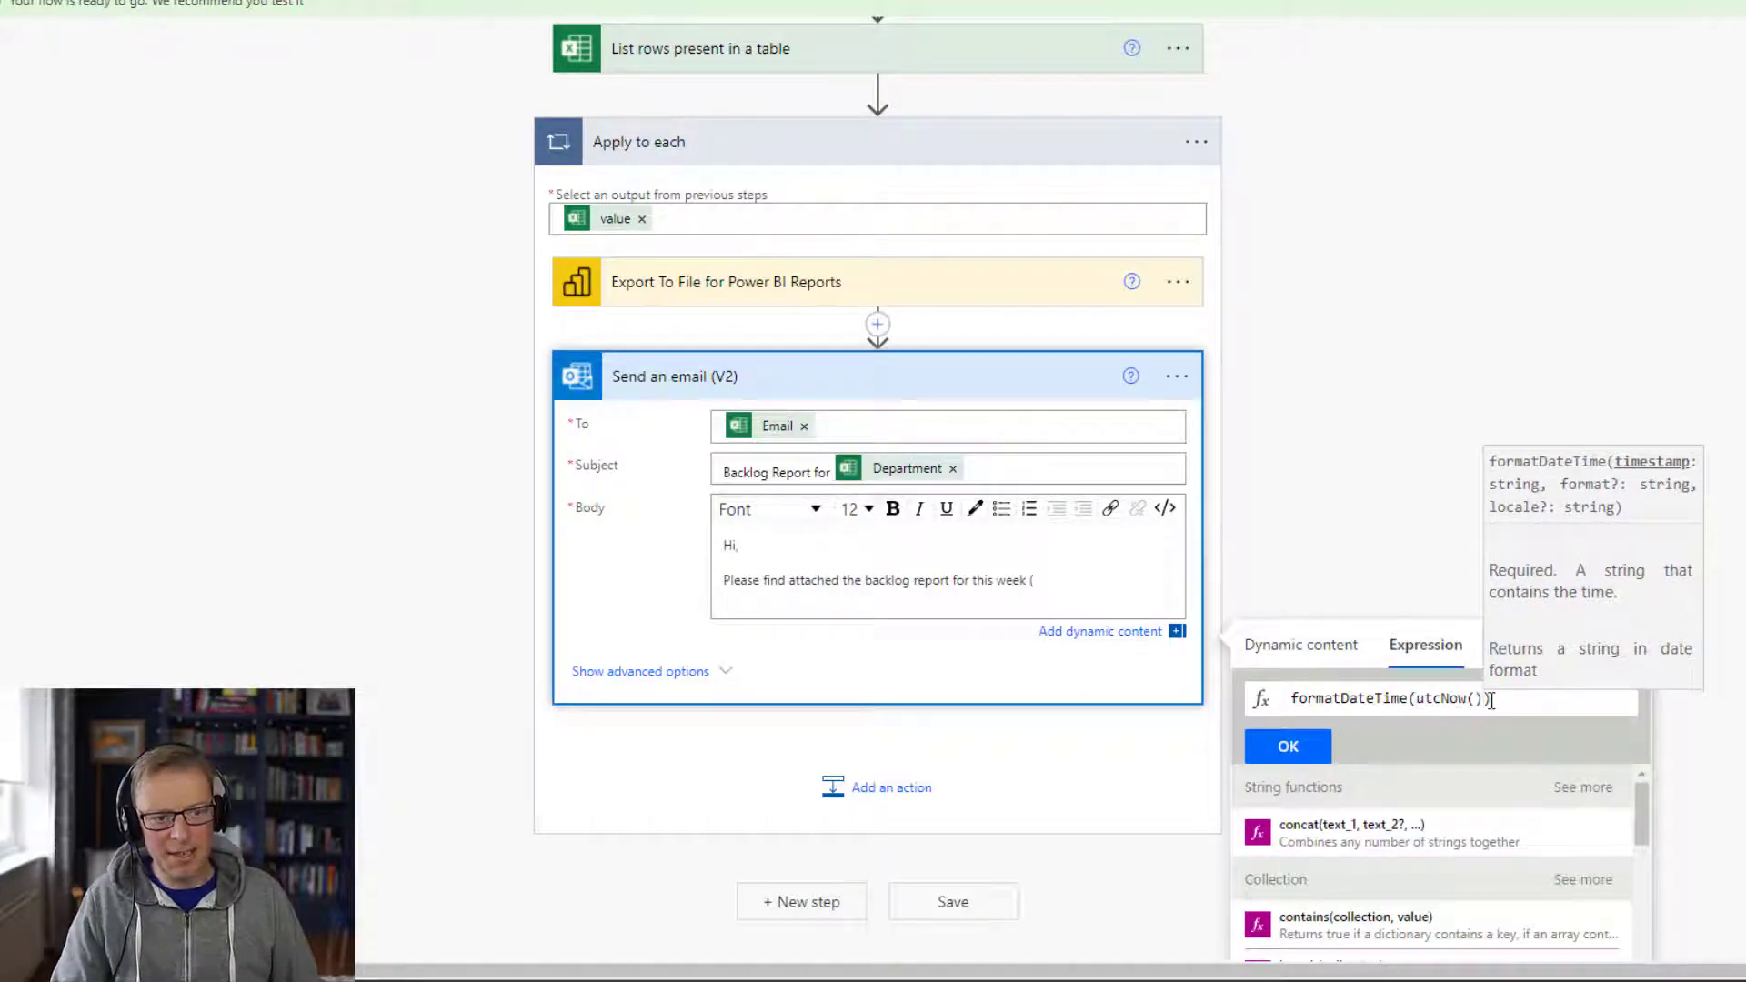
type(", ")
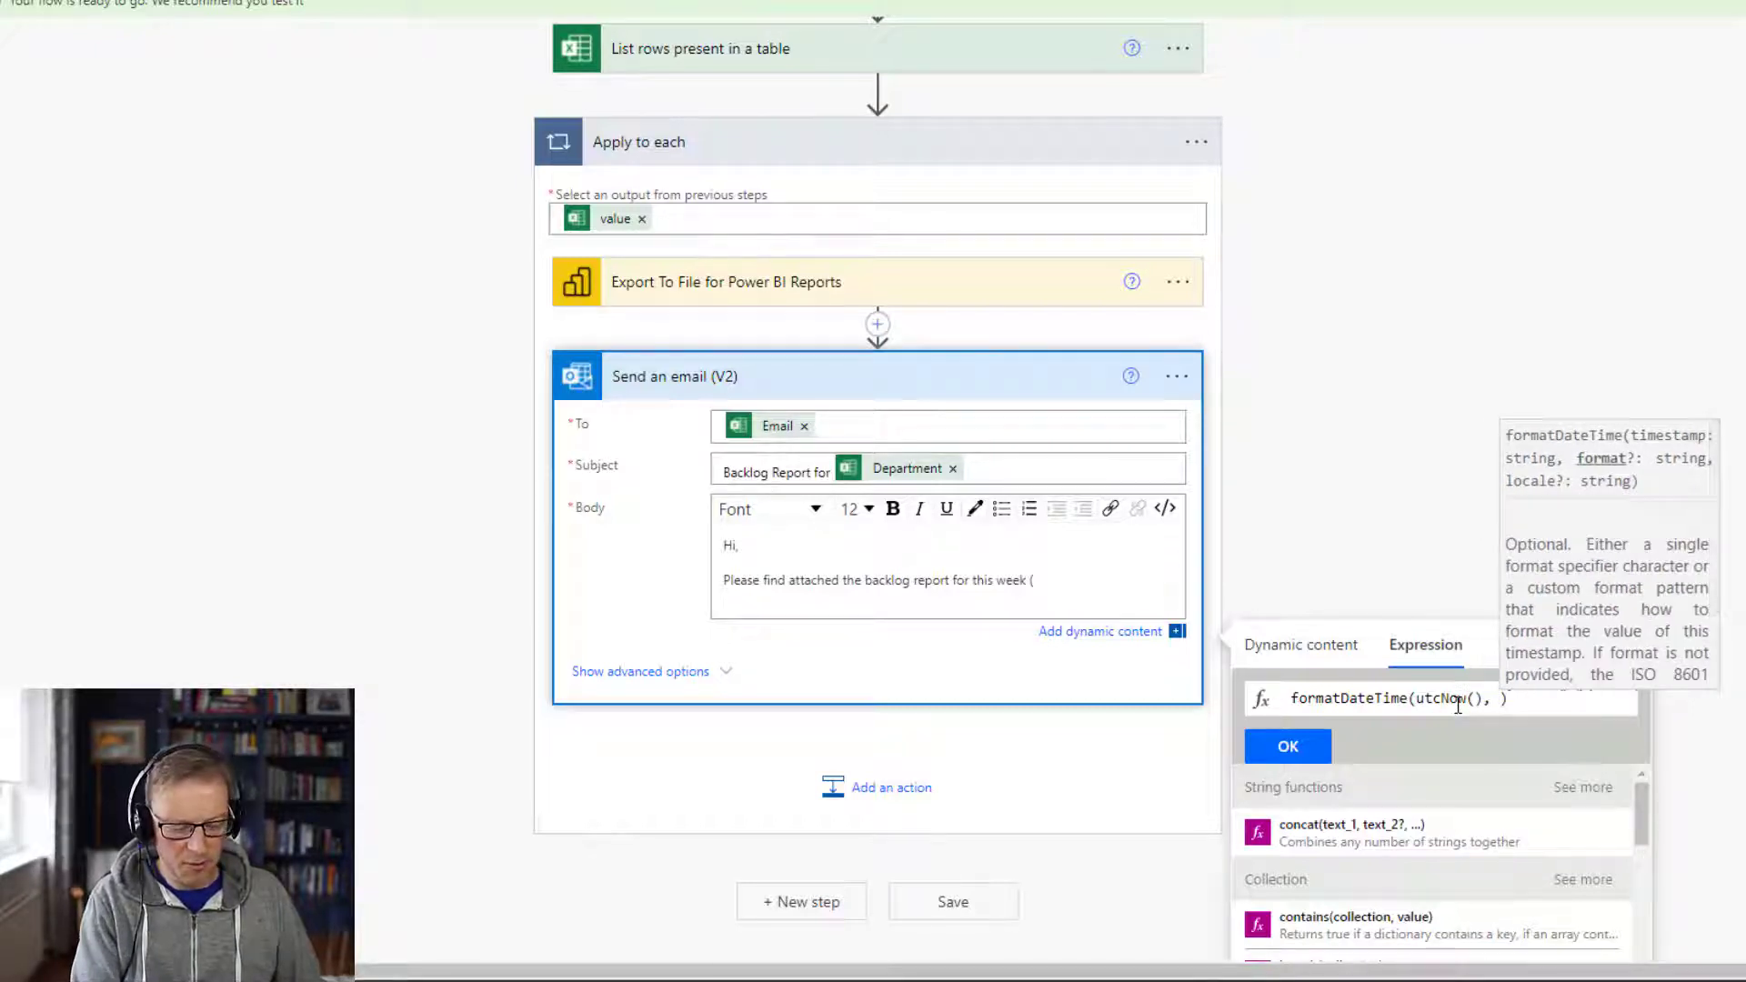
type("''")
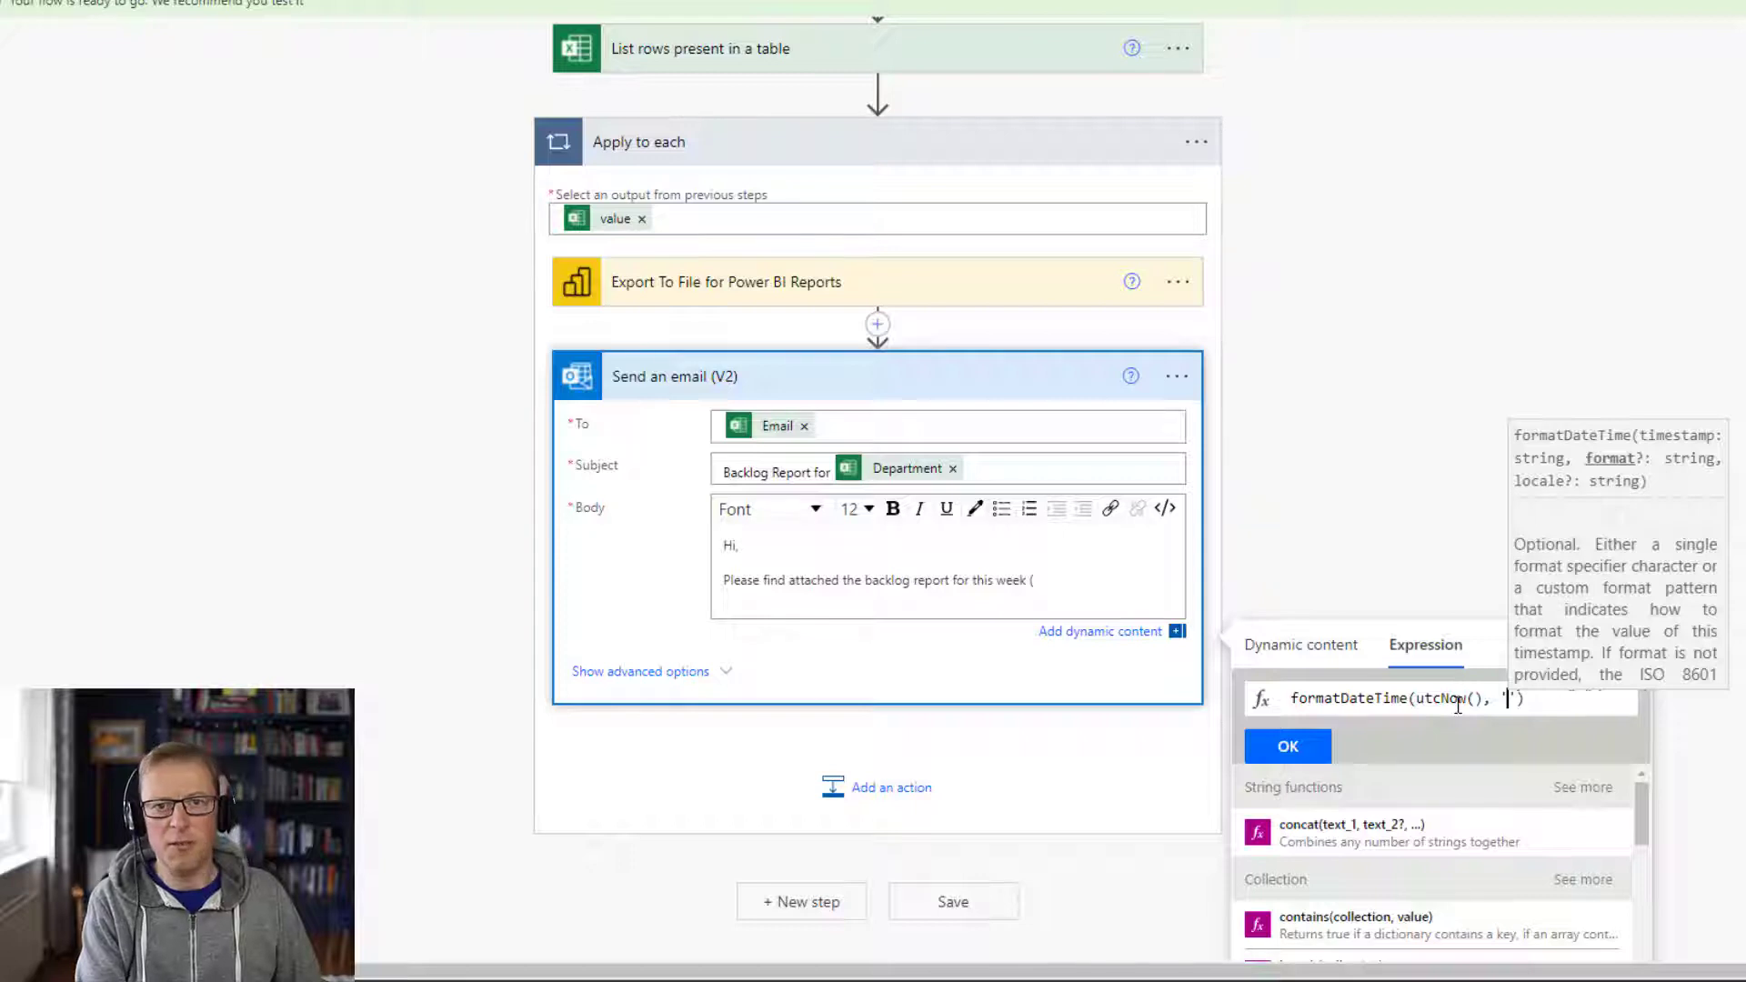
type("dd/MM/")
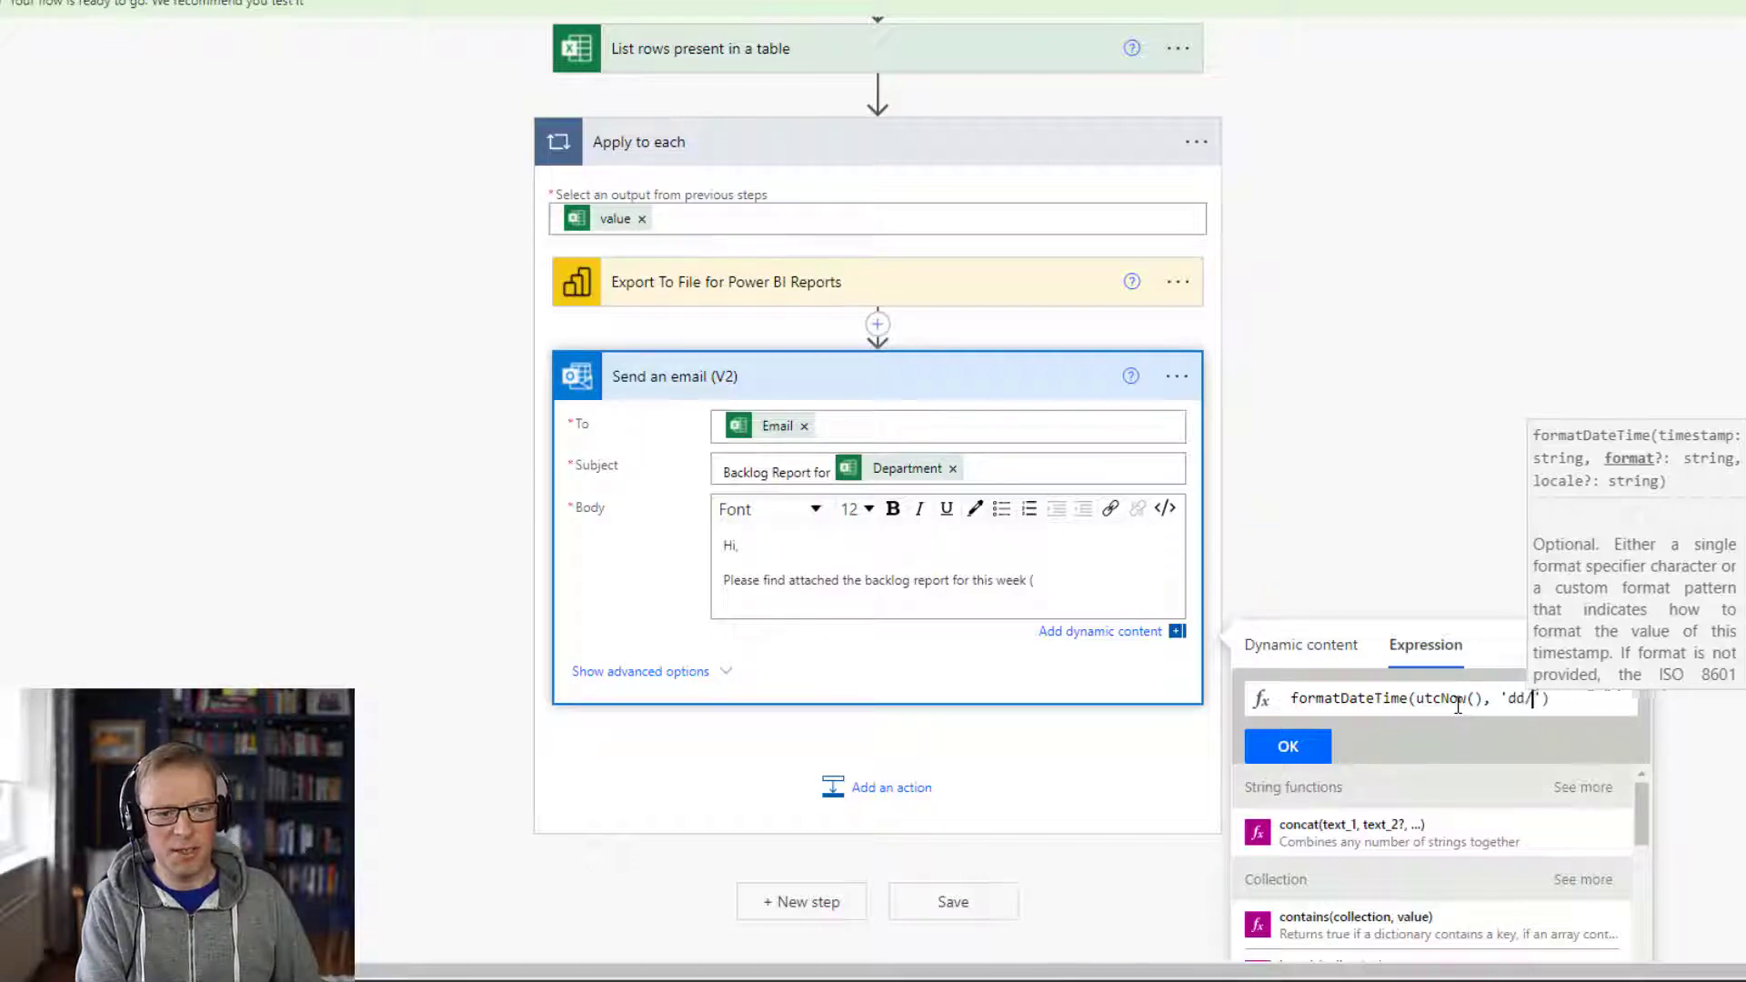
type("yyyy")
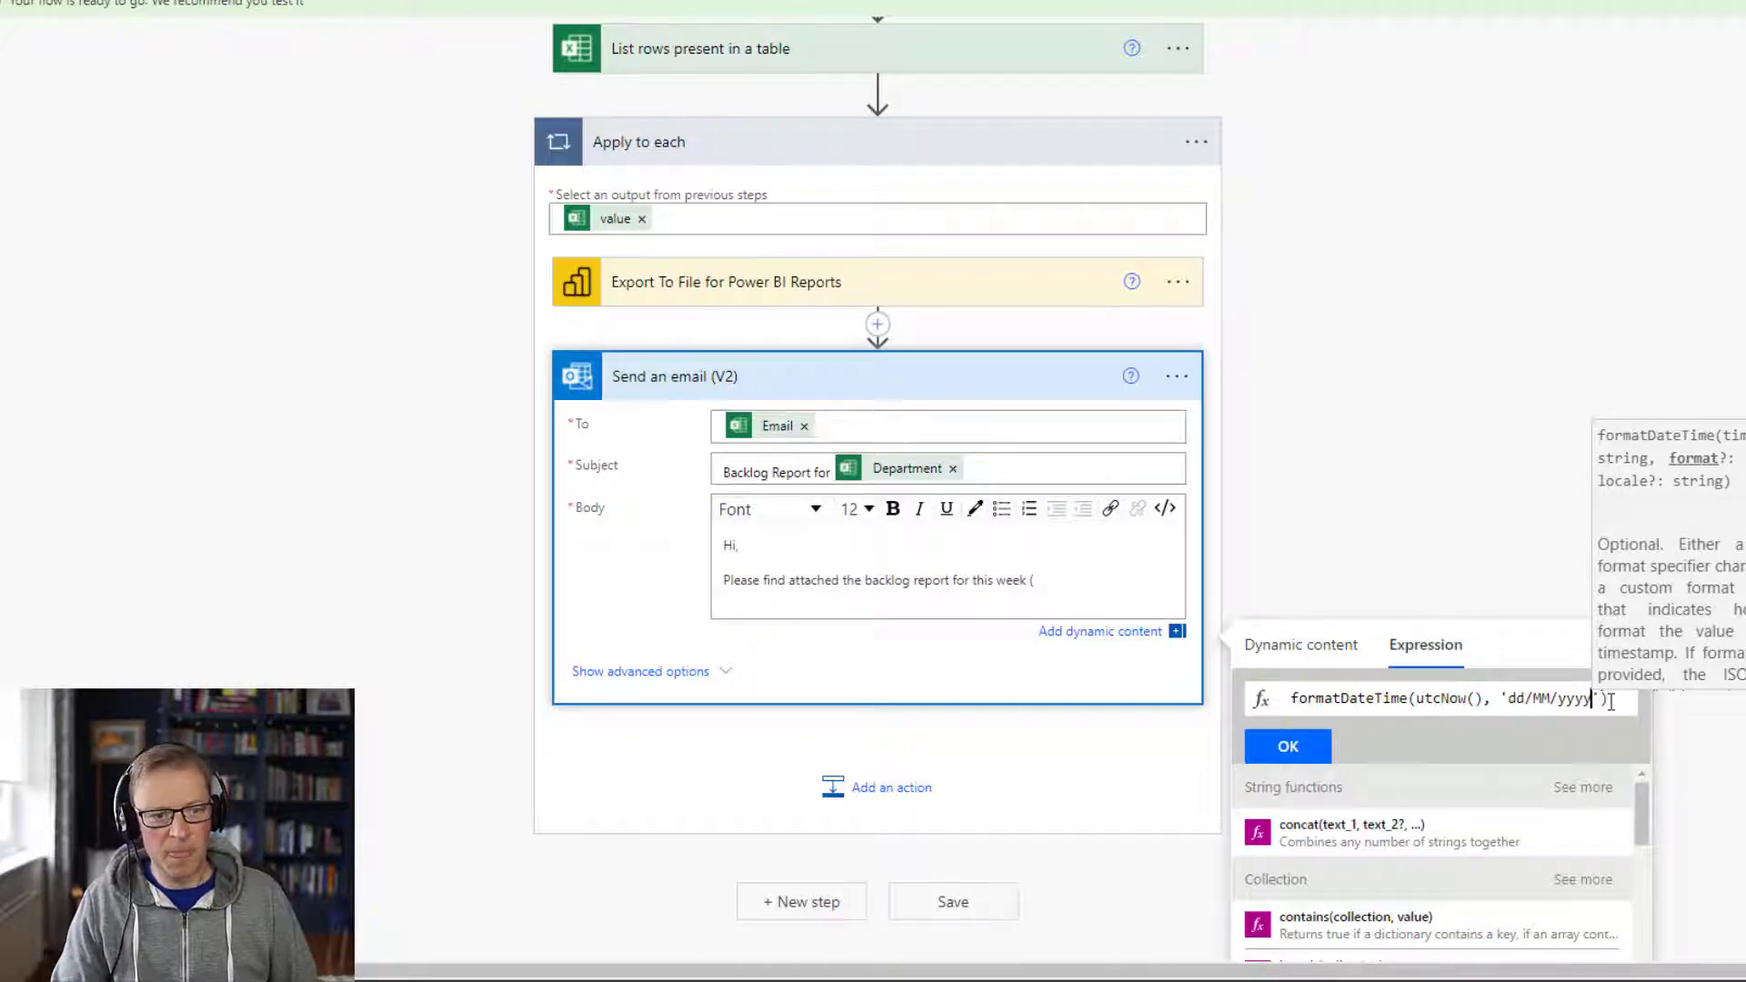
left_click(1288, 745)
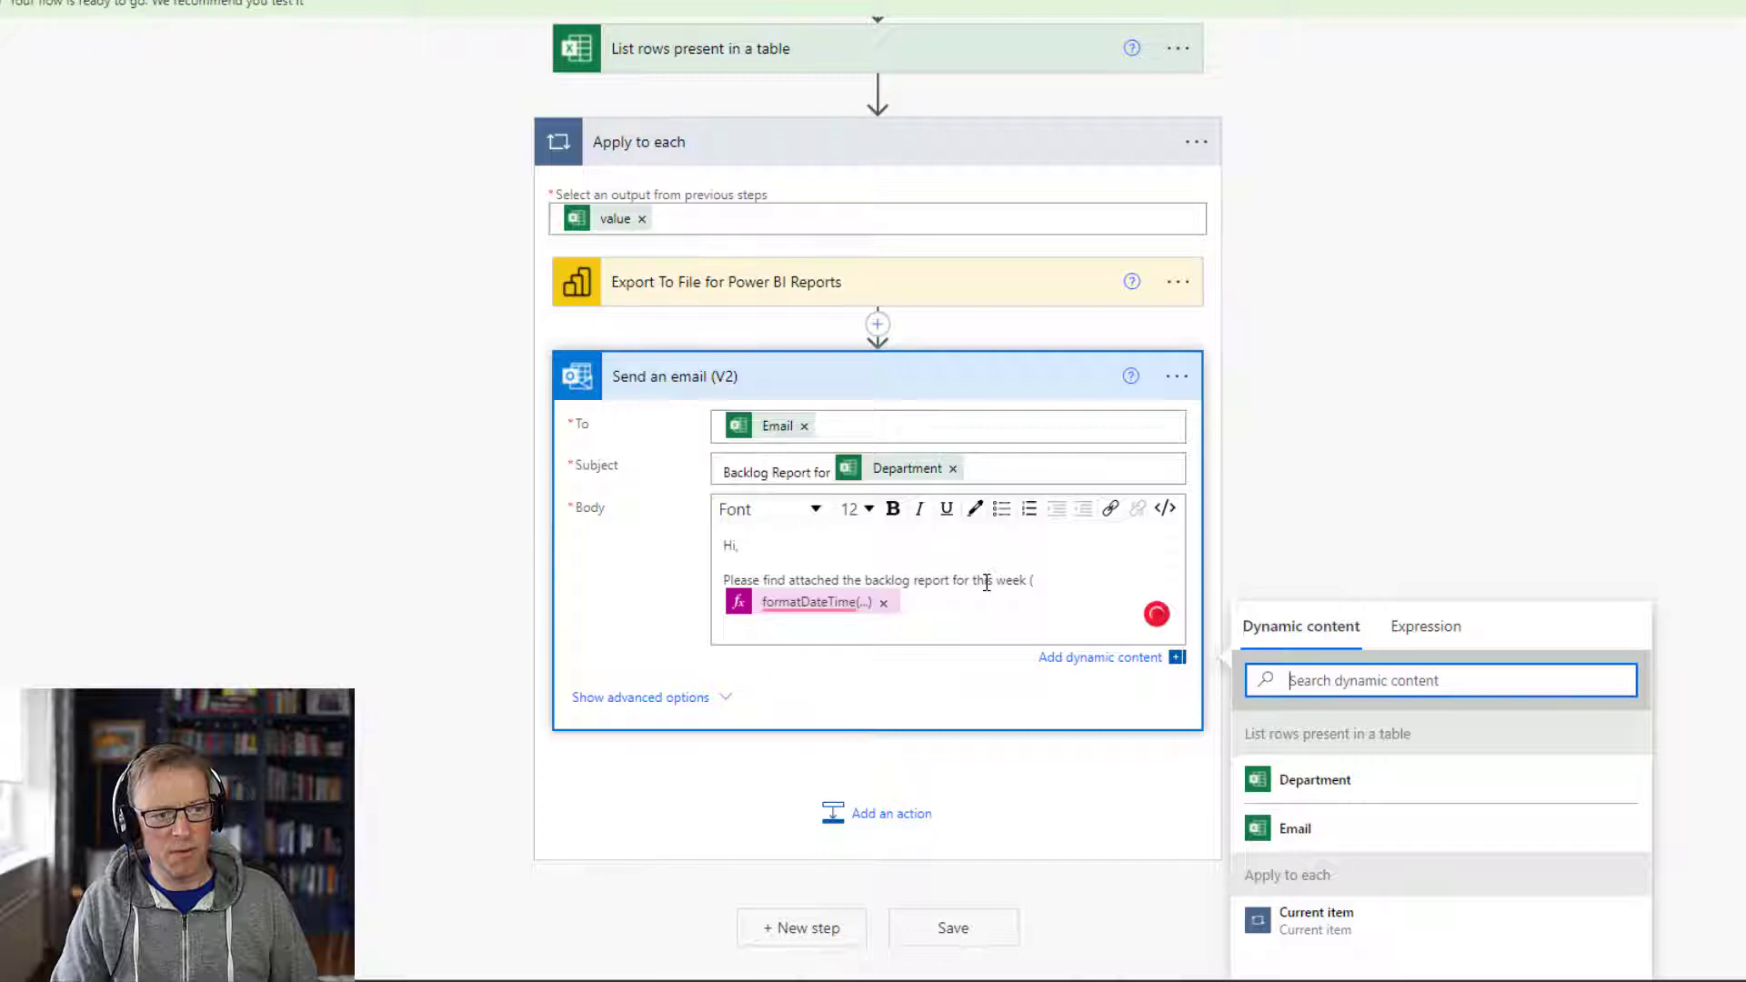
Close the bracket after the date expression and insert the Department dynamic value before "backlog report" in the email body
left_click(1046, 622)
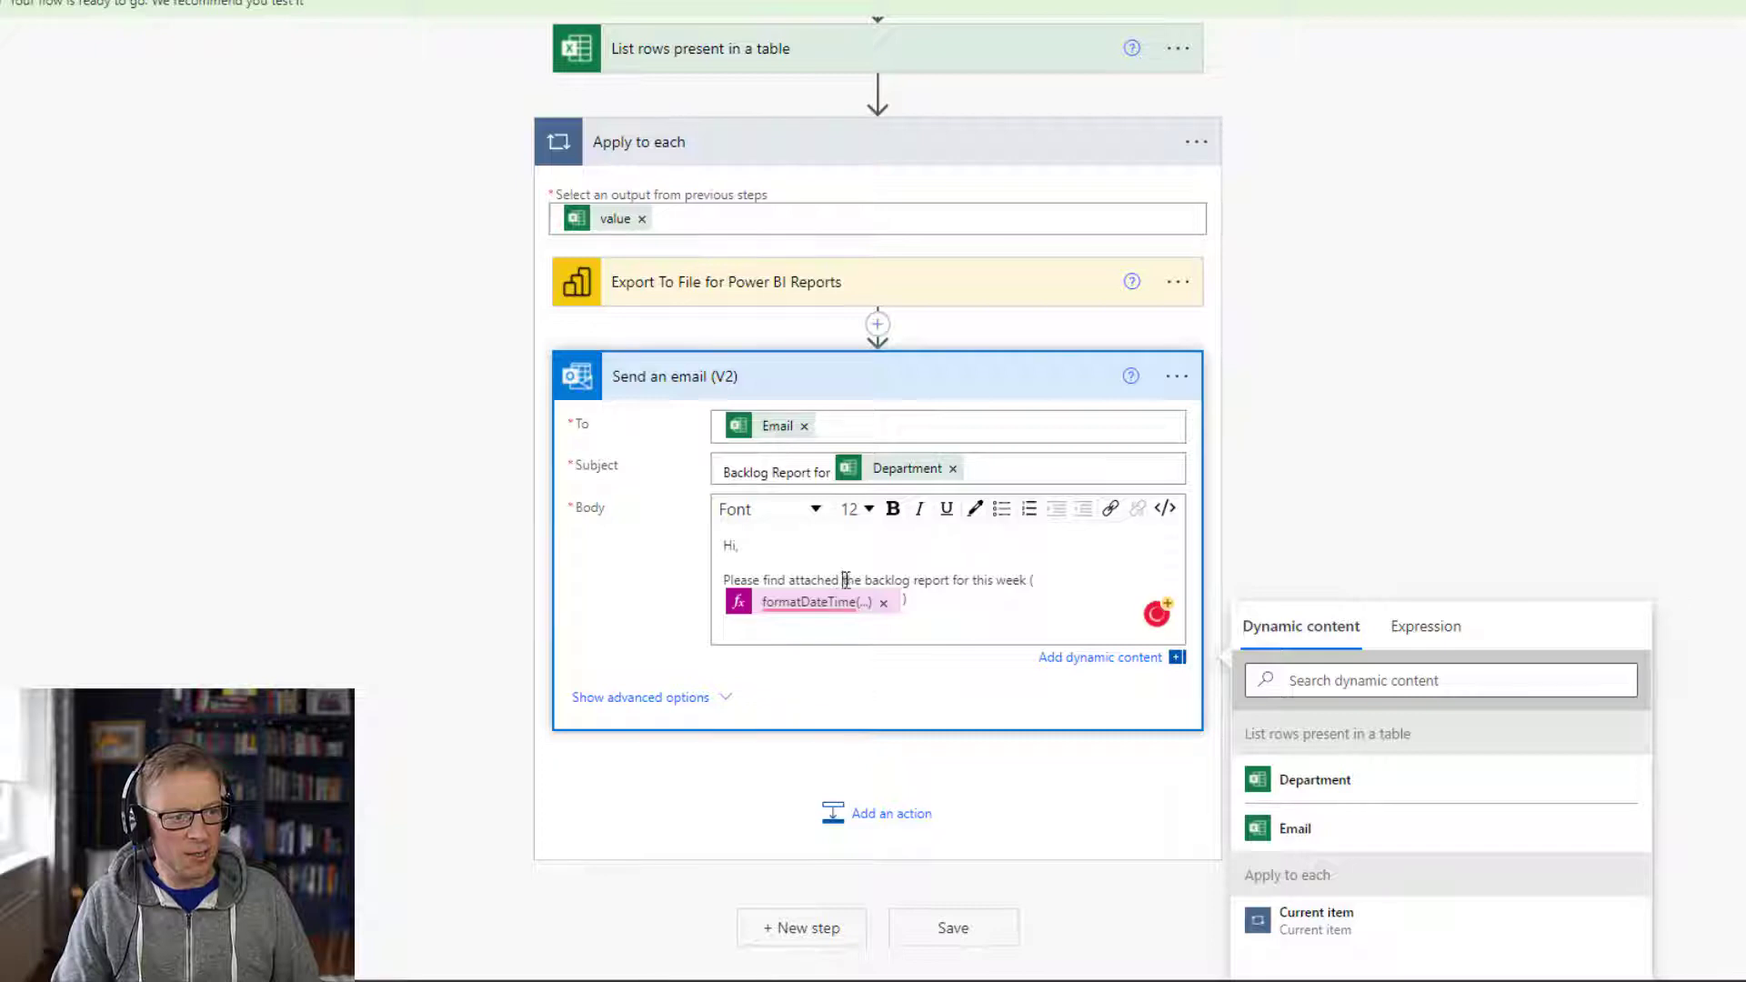
left_click(1339, 784)
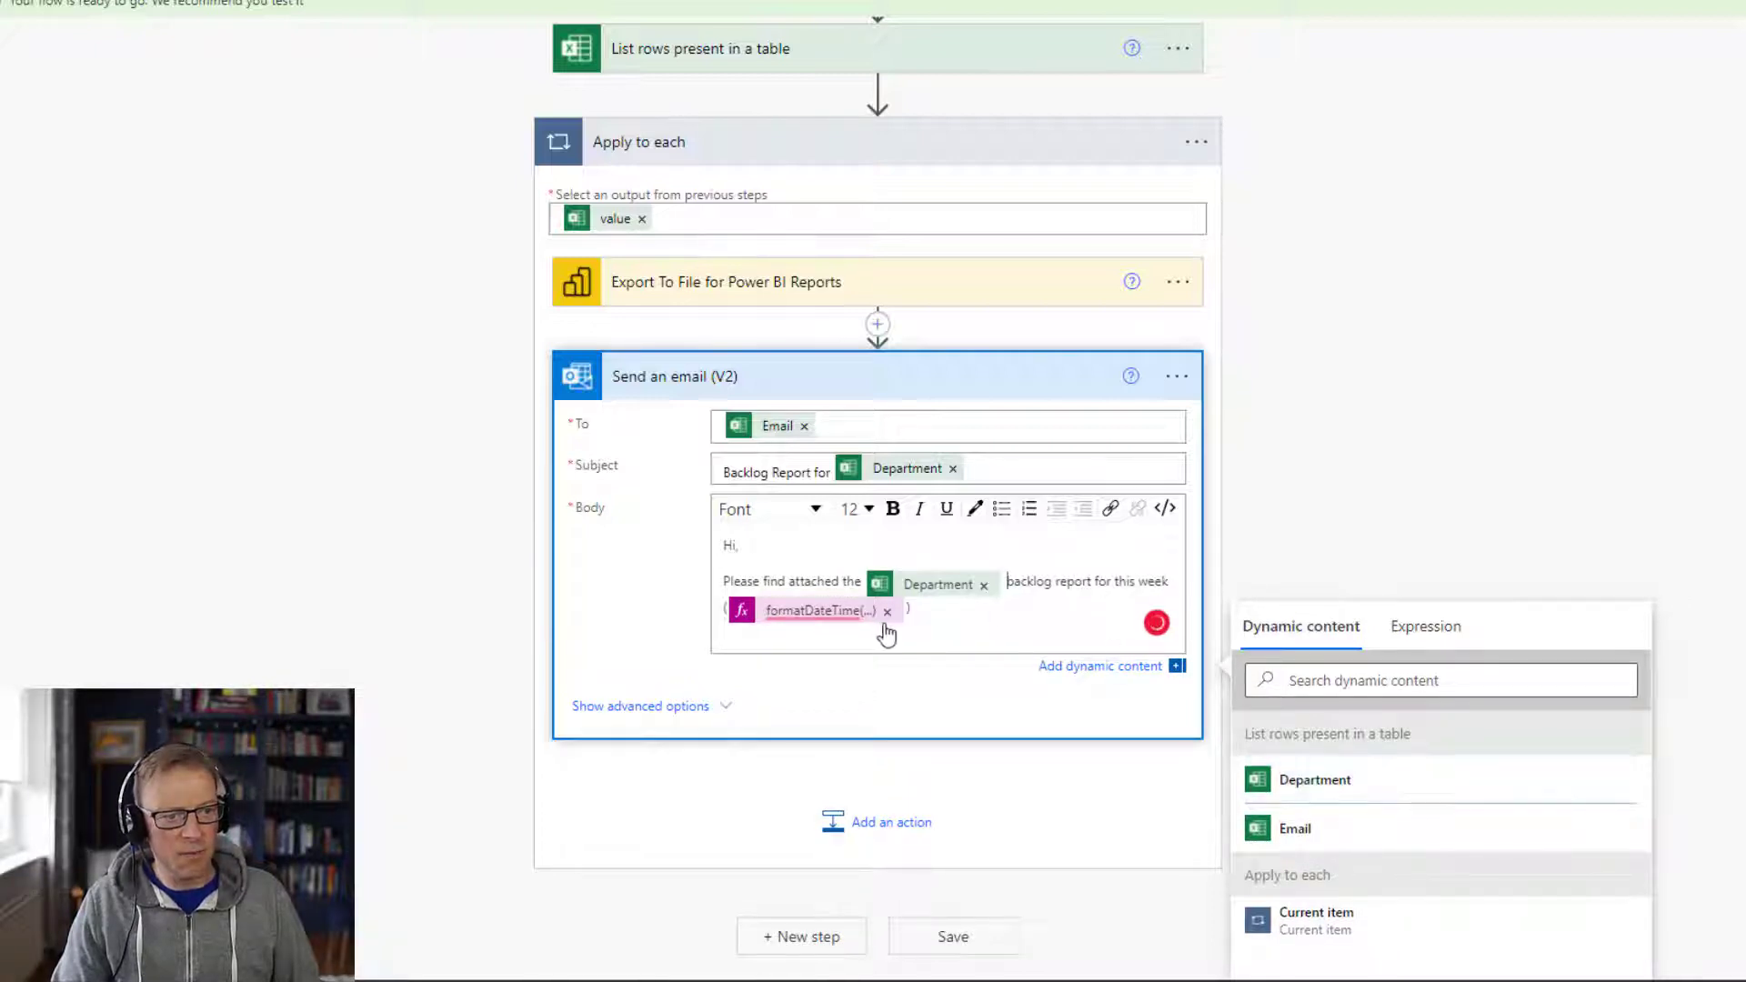
mouse_move(831, 618)
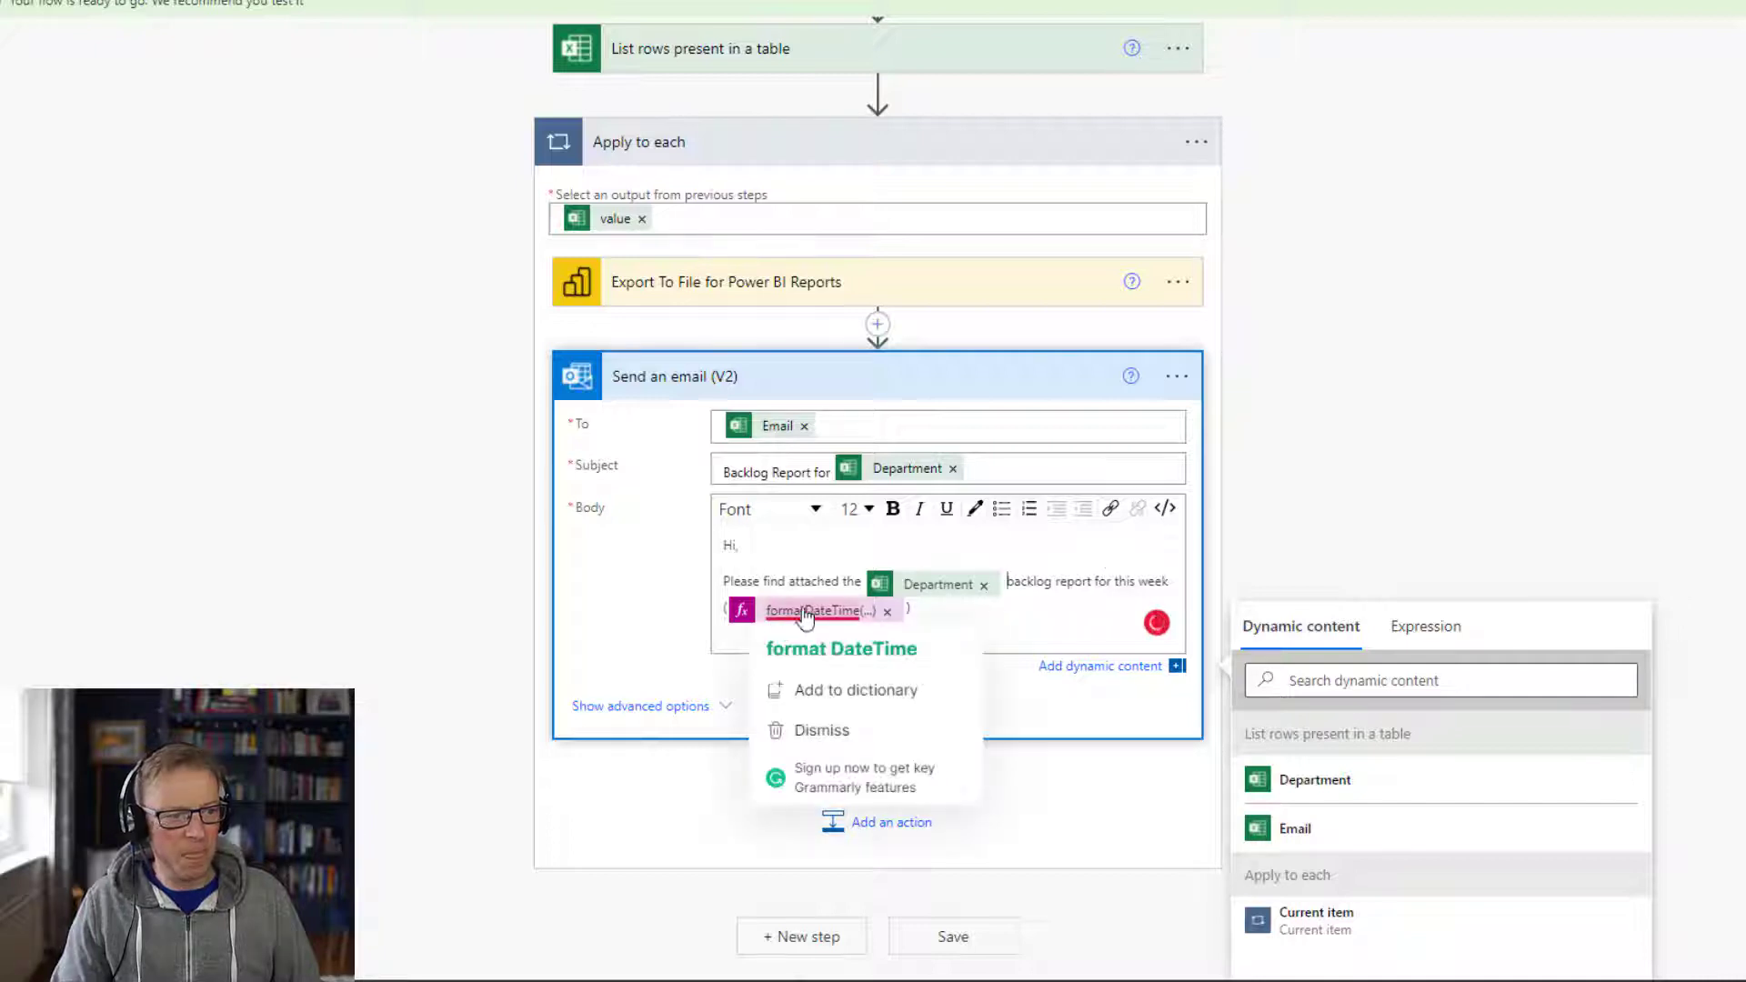
left_click(635, 584)
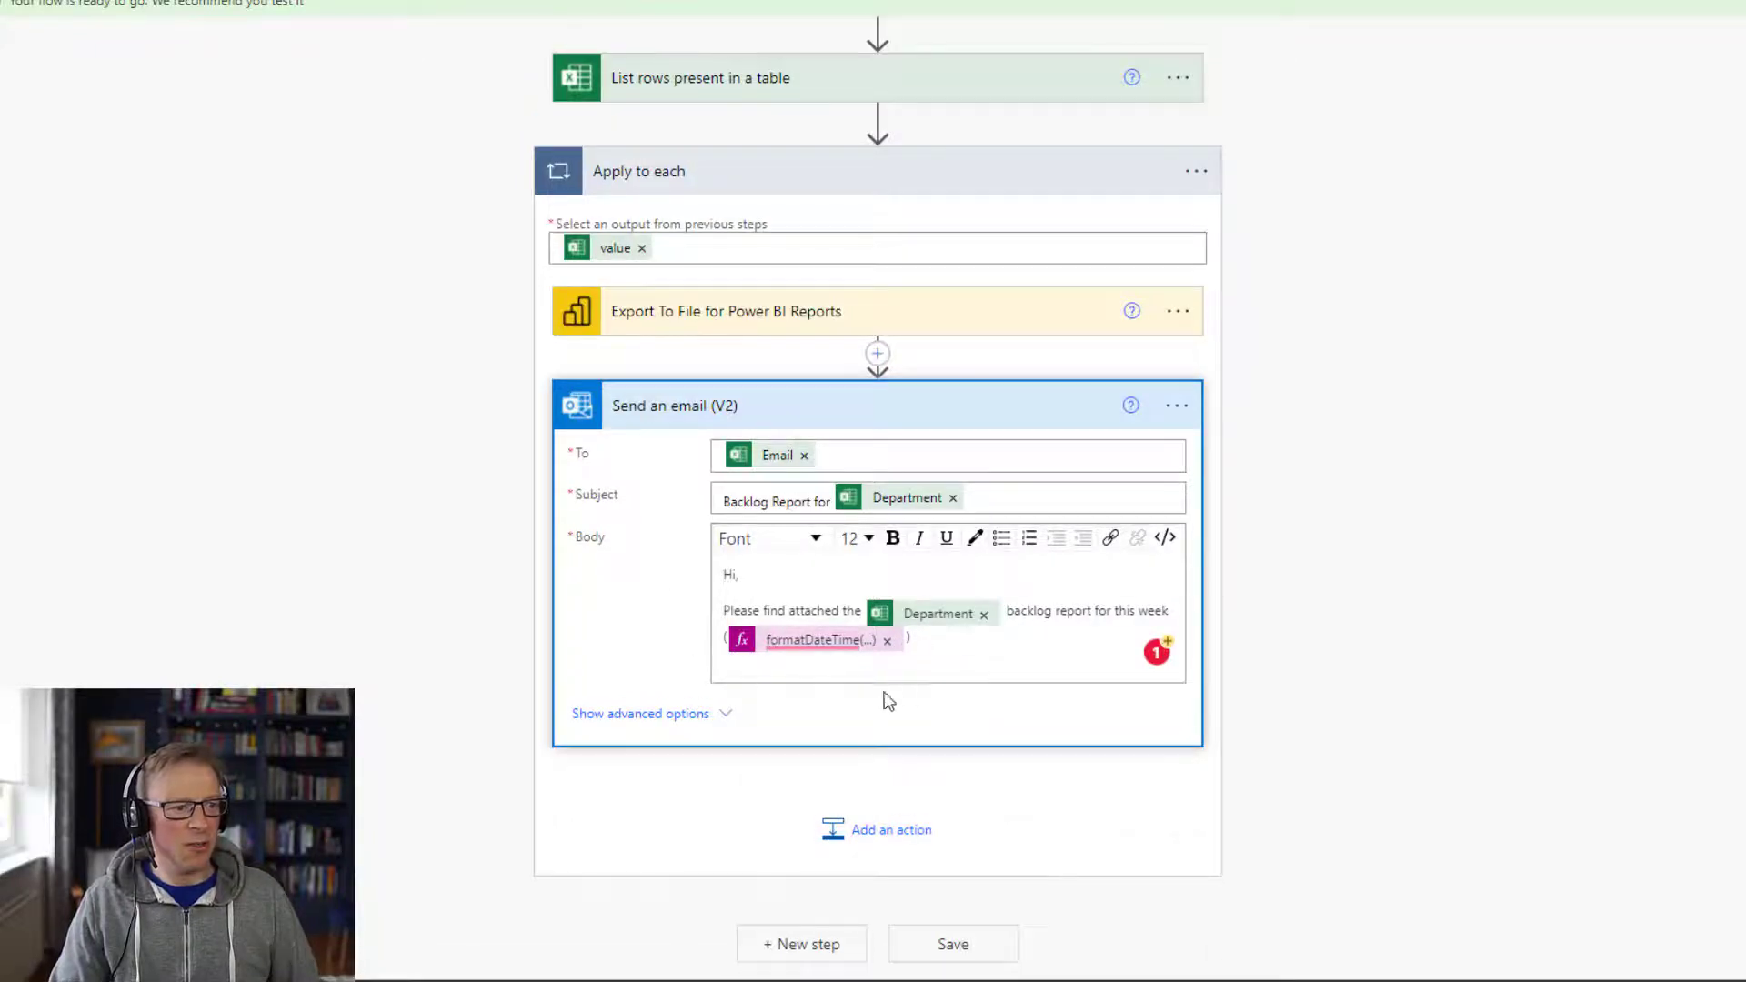
Name the email's first attachment "Backlog Report for" plus the Department value, the expression formatDateTime(utcNow(), 'dd/MM/yyyy') and ".pptx"
left_click(641, 715)
scroll(483, 585, "down", 5)
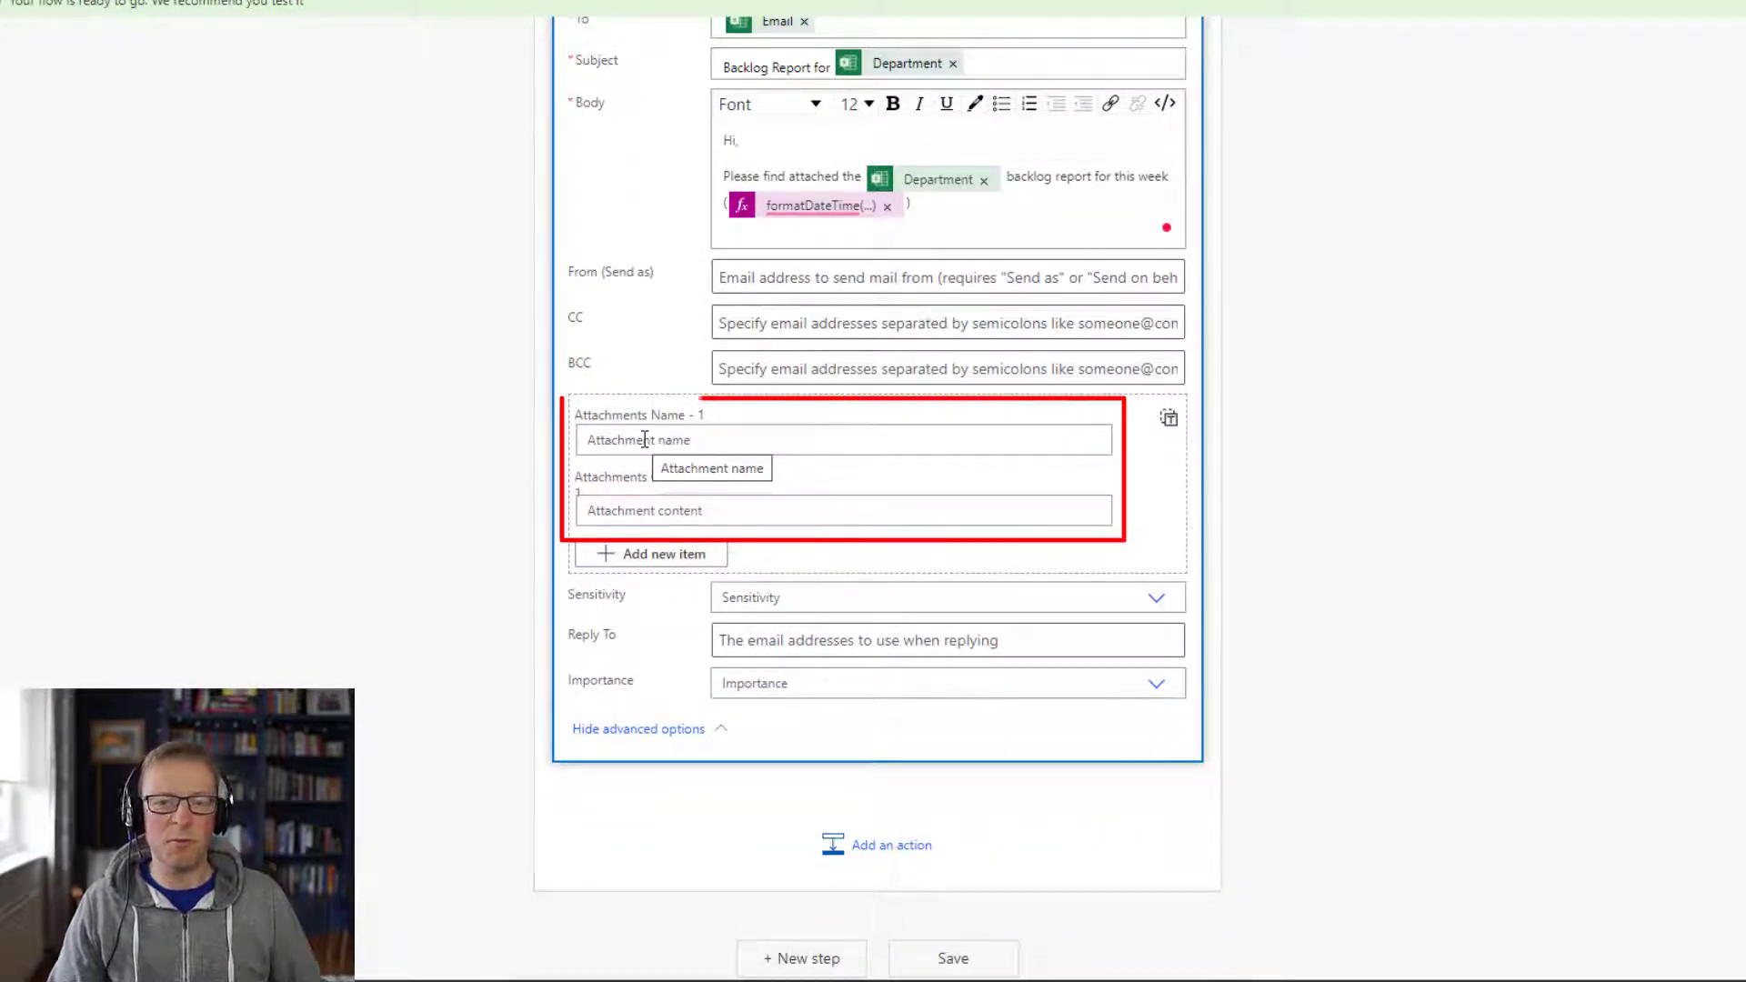
left_click(645, 440)
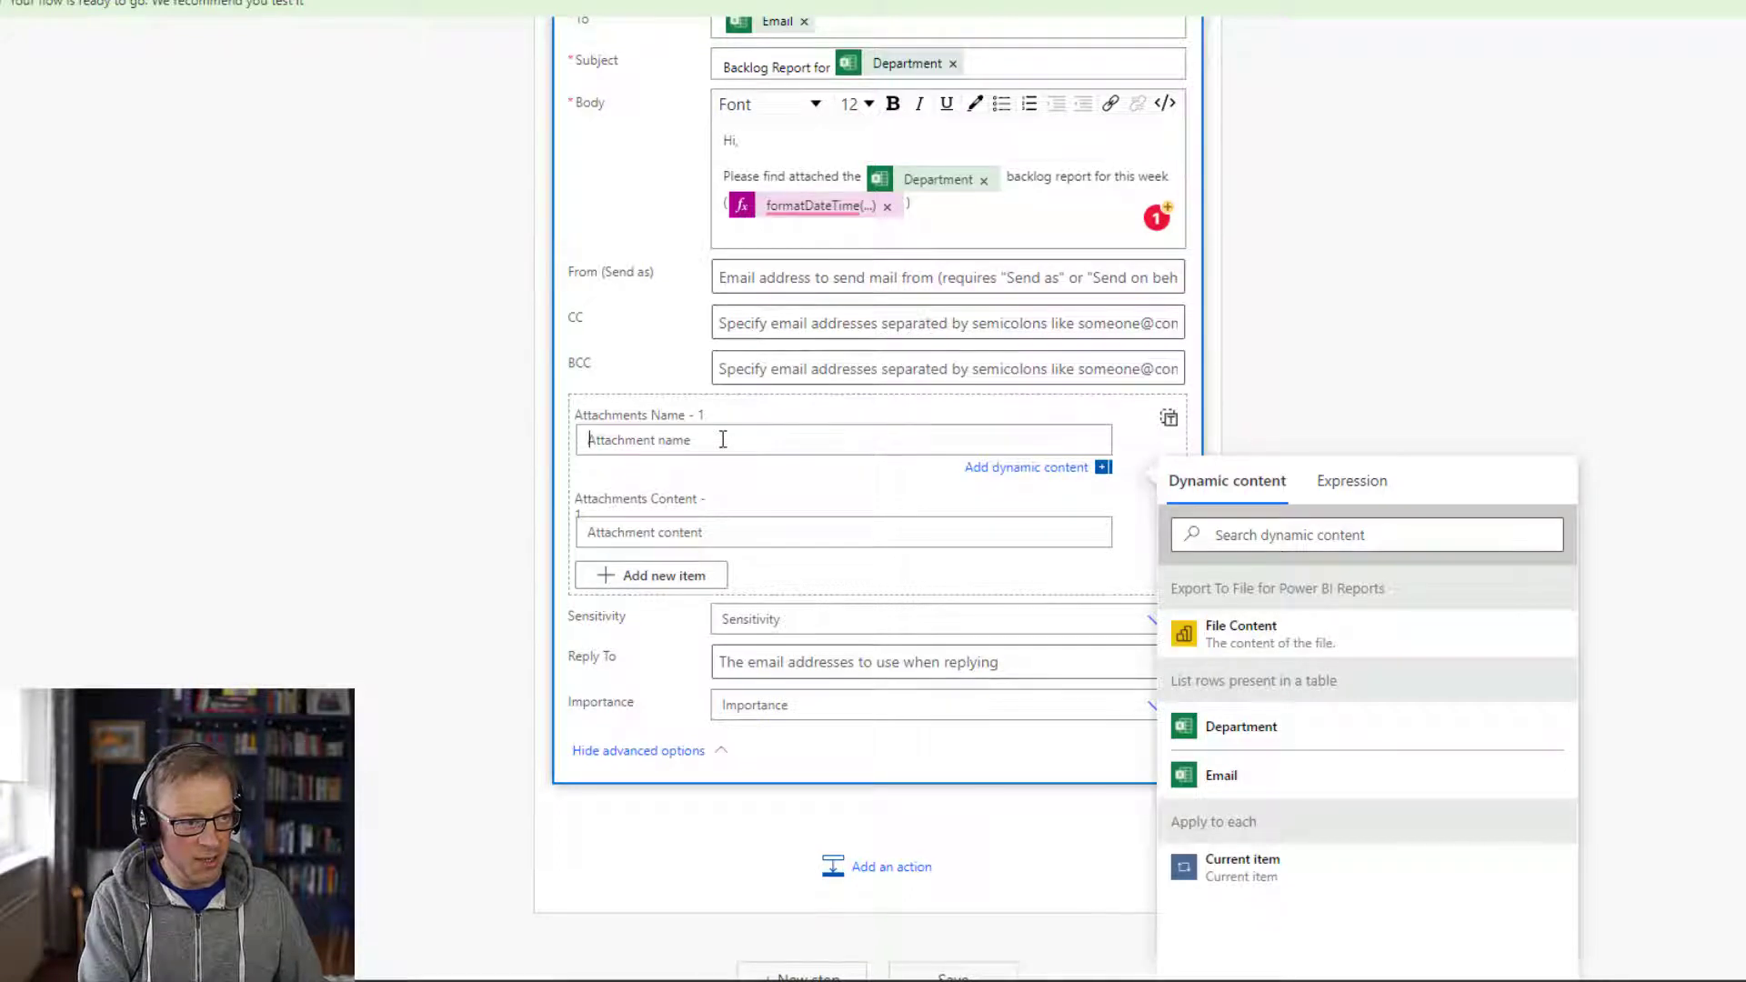
type("Backlog Report for")
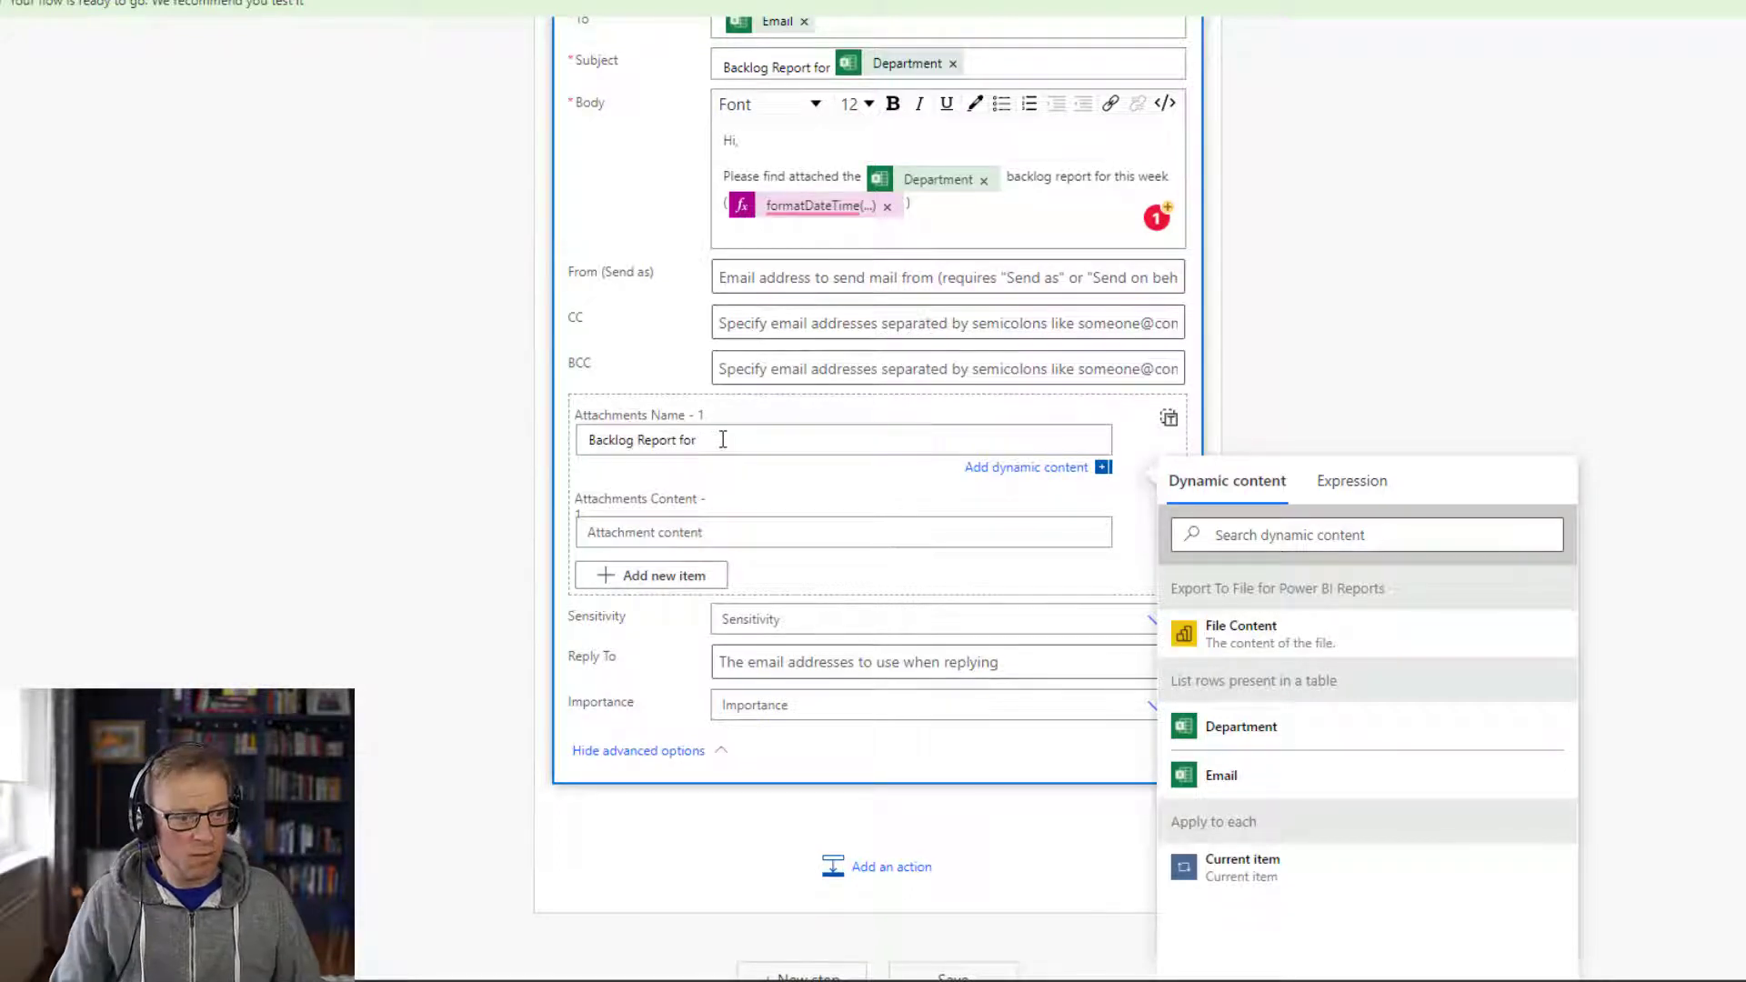
left_click(1305, 732)
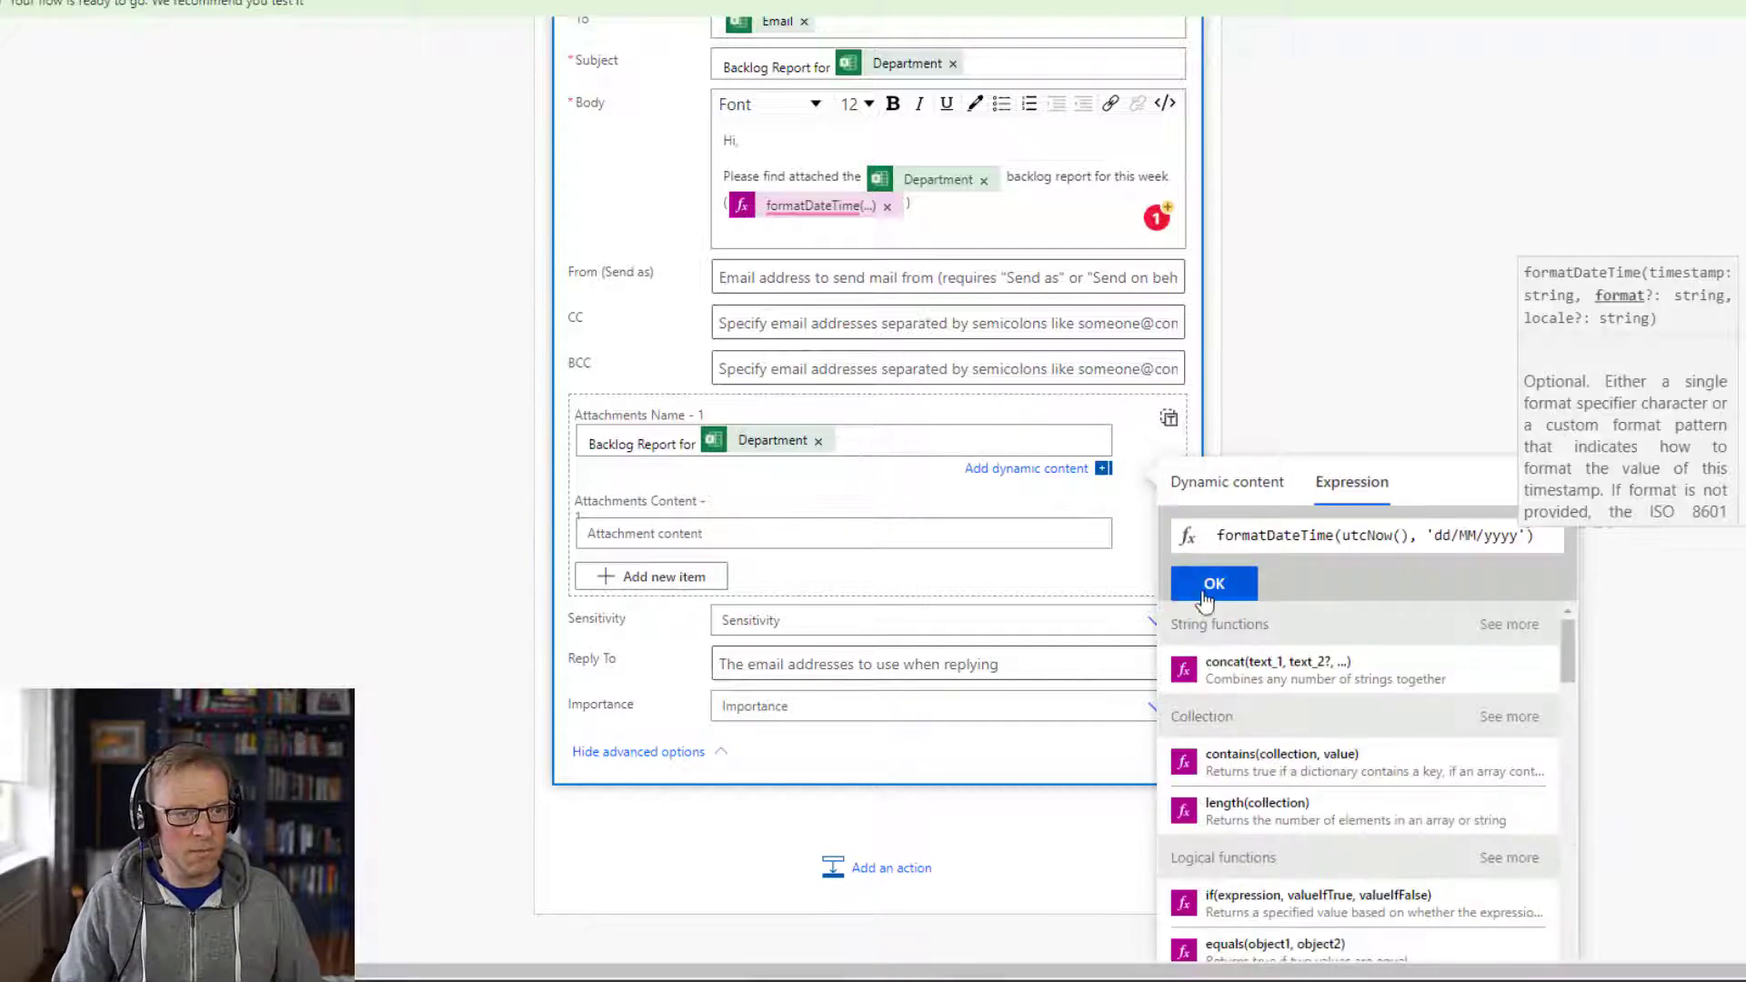
left_click(1203, 594)
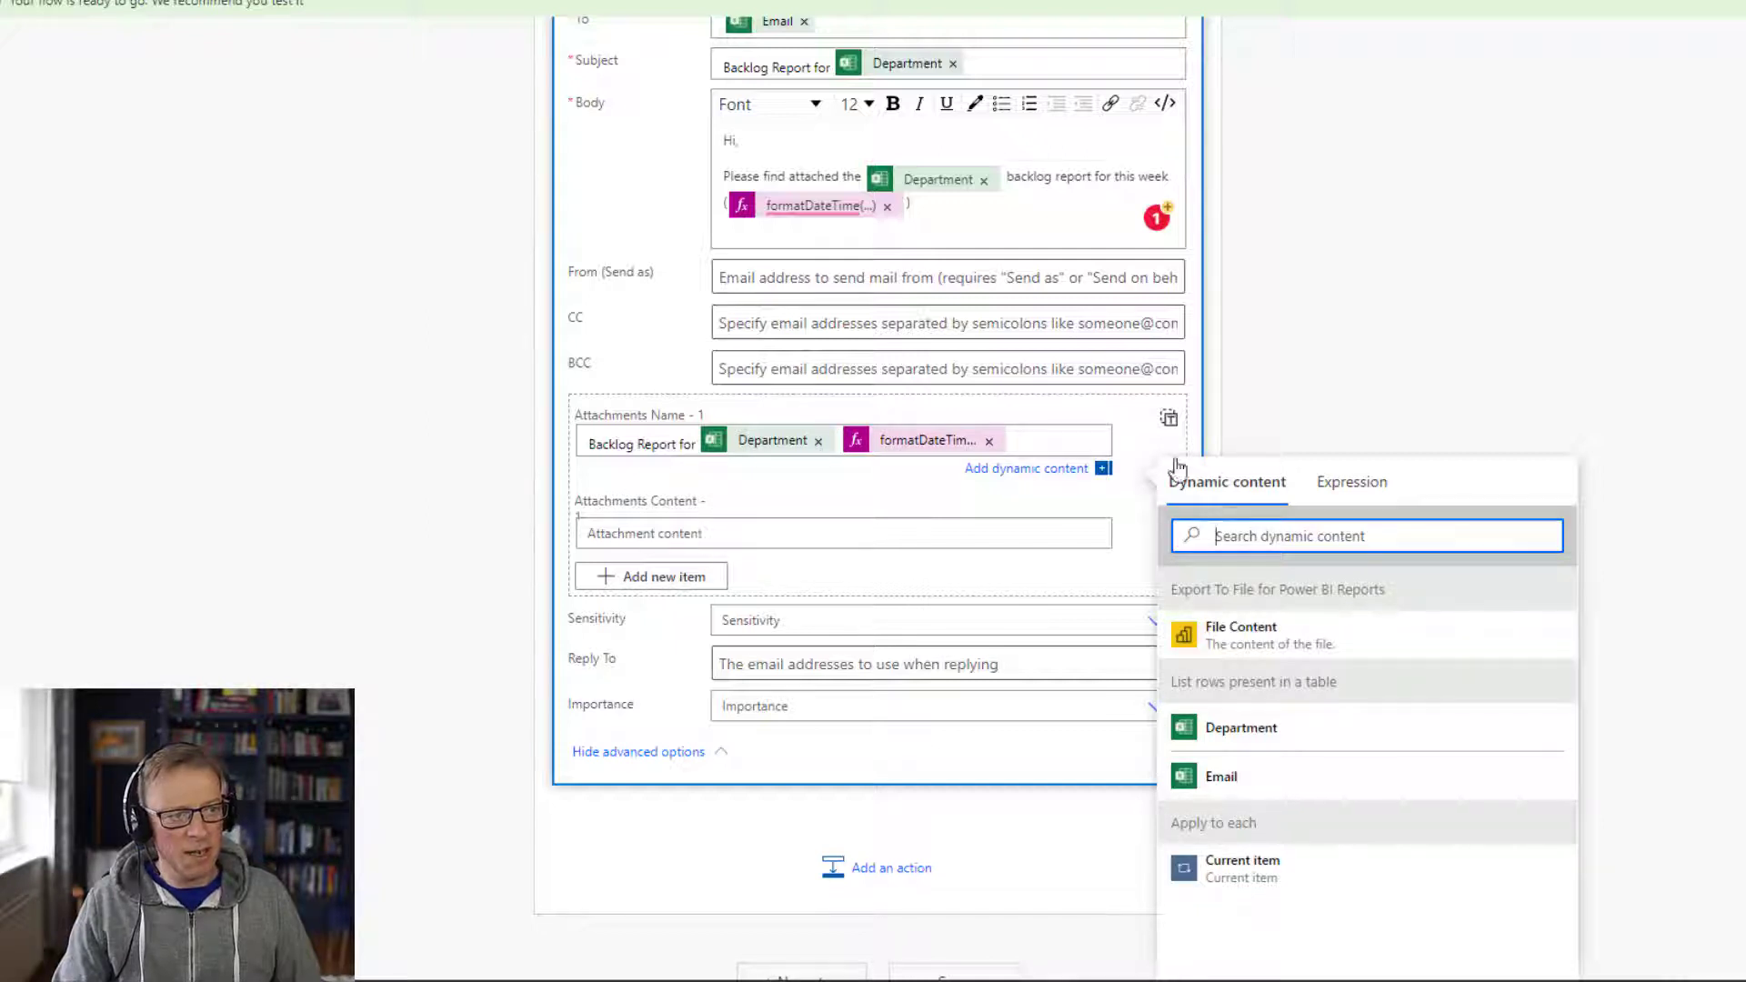
left_click(1044, 442)
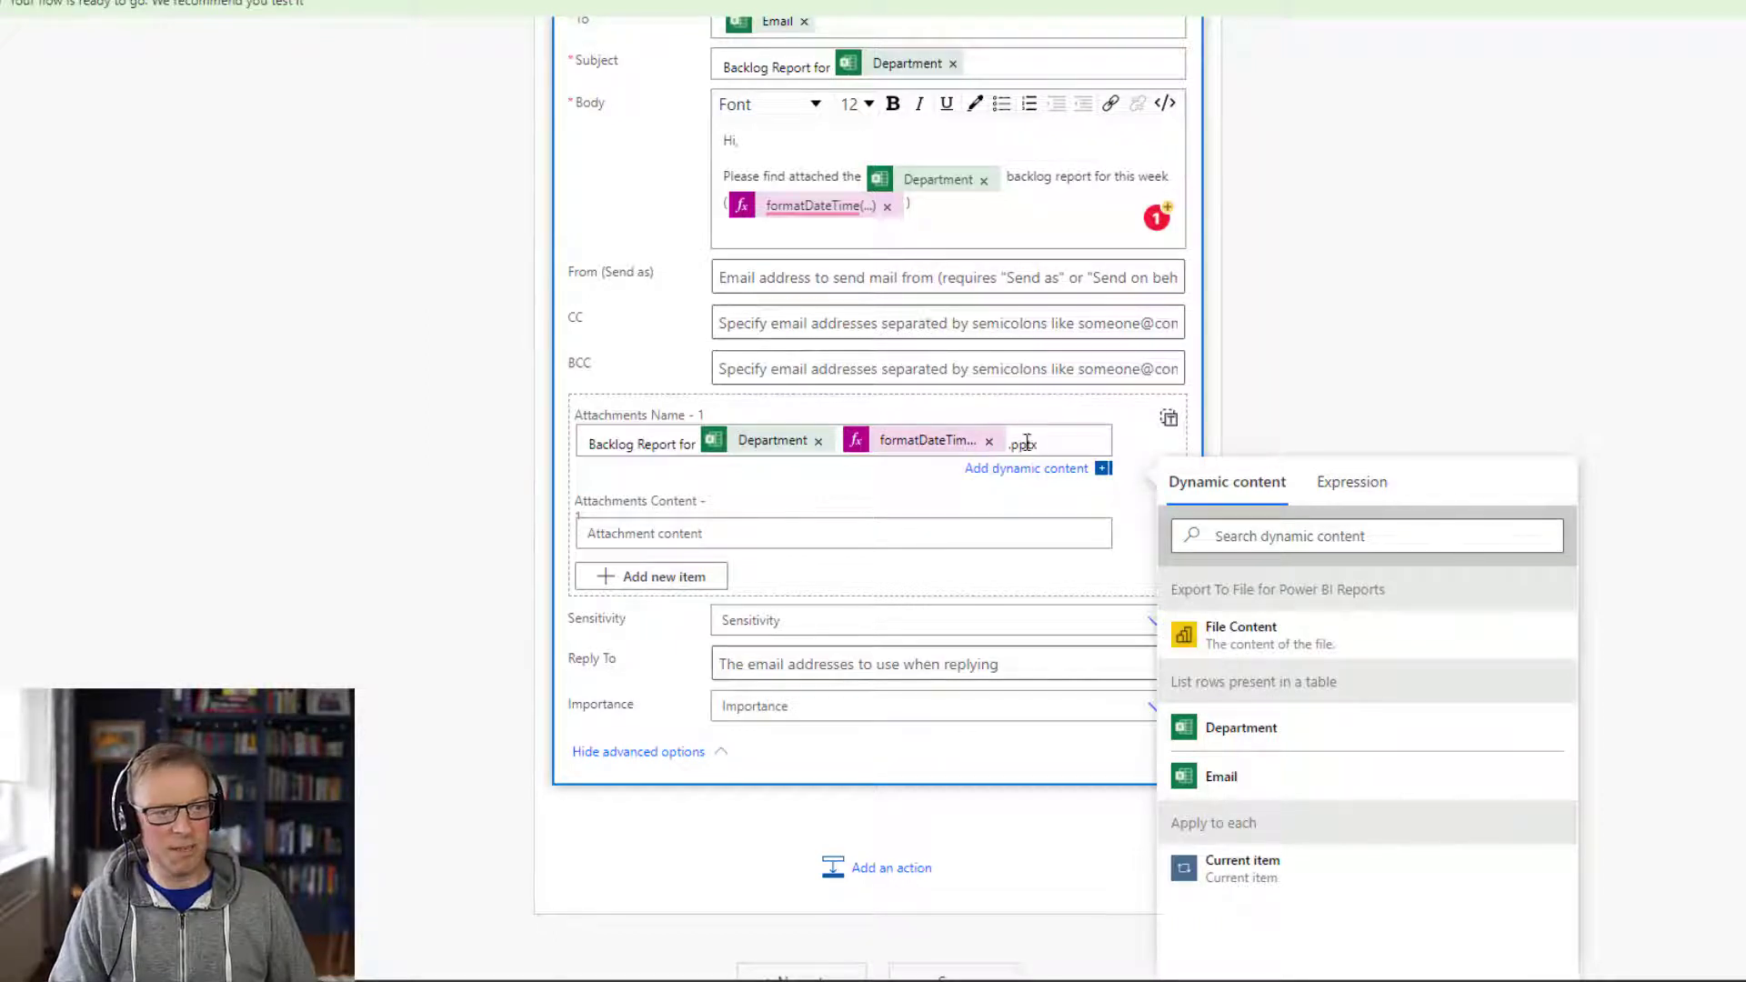
Set the attachment's content to the File Content dynamic value from the Power BI export action
left_click(629, 533)
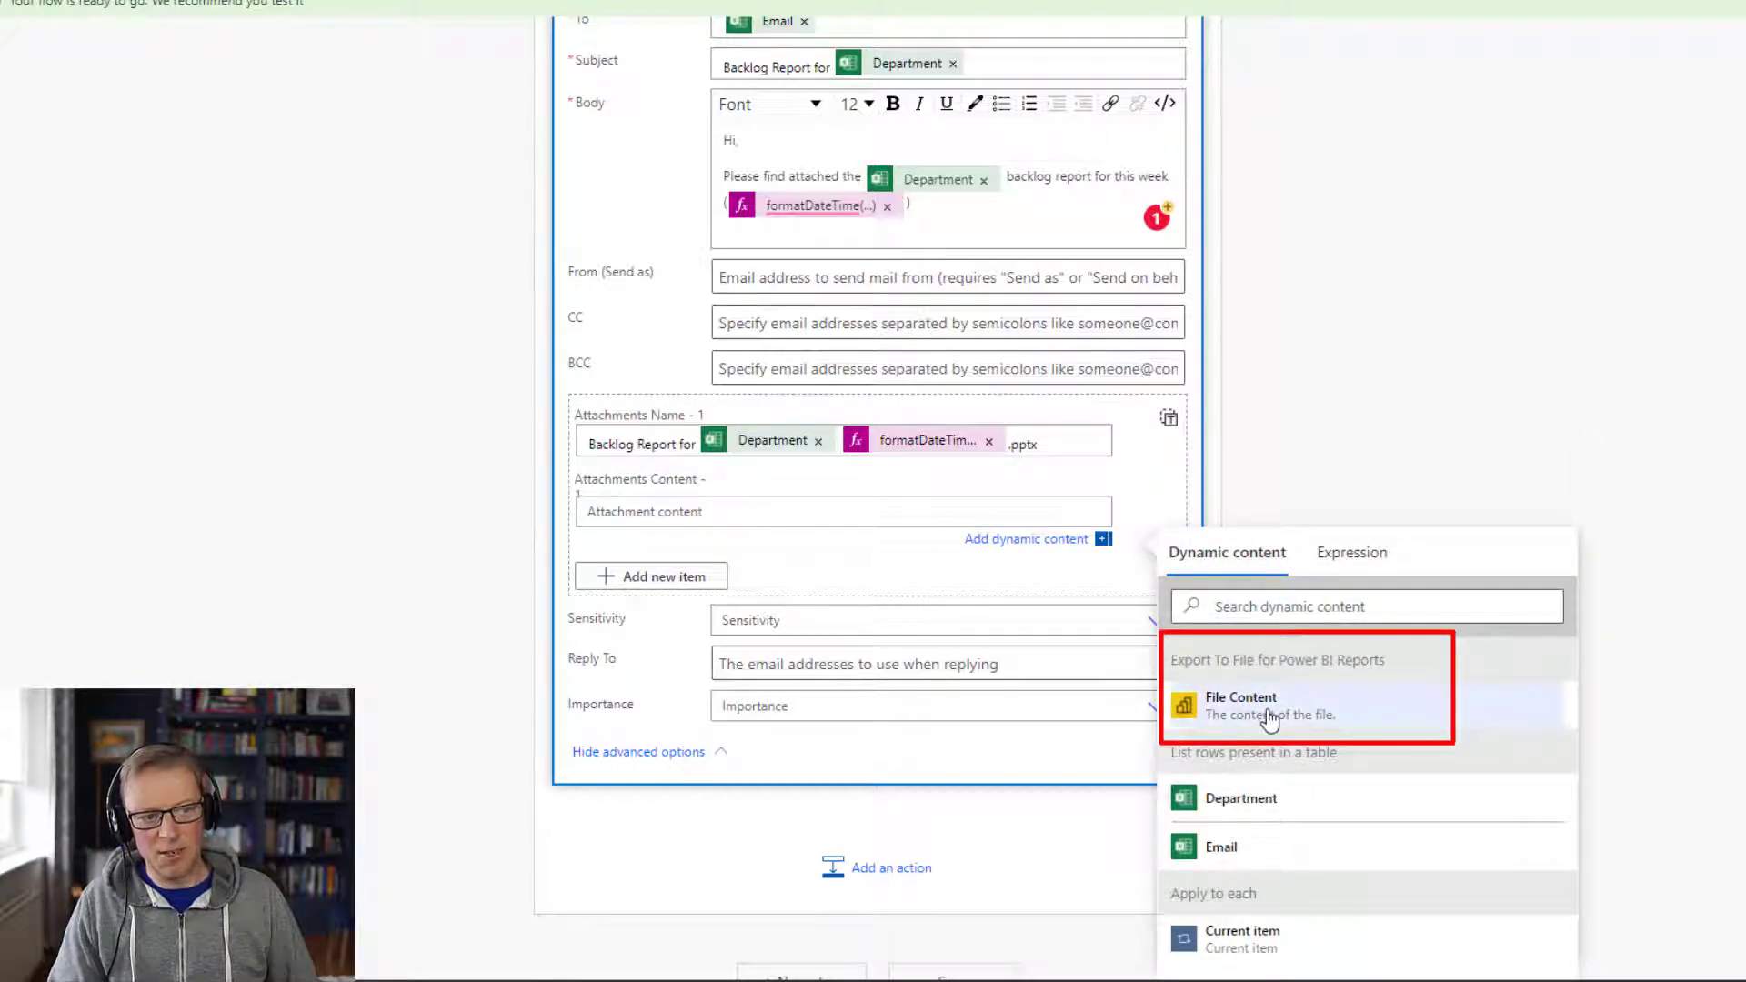
scroll(1025, 359, "up", 5)
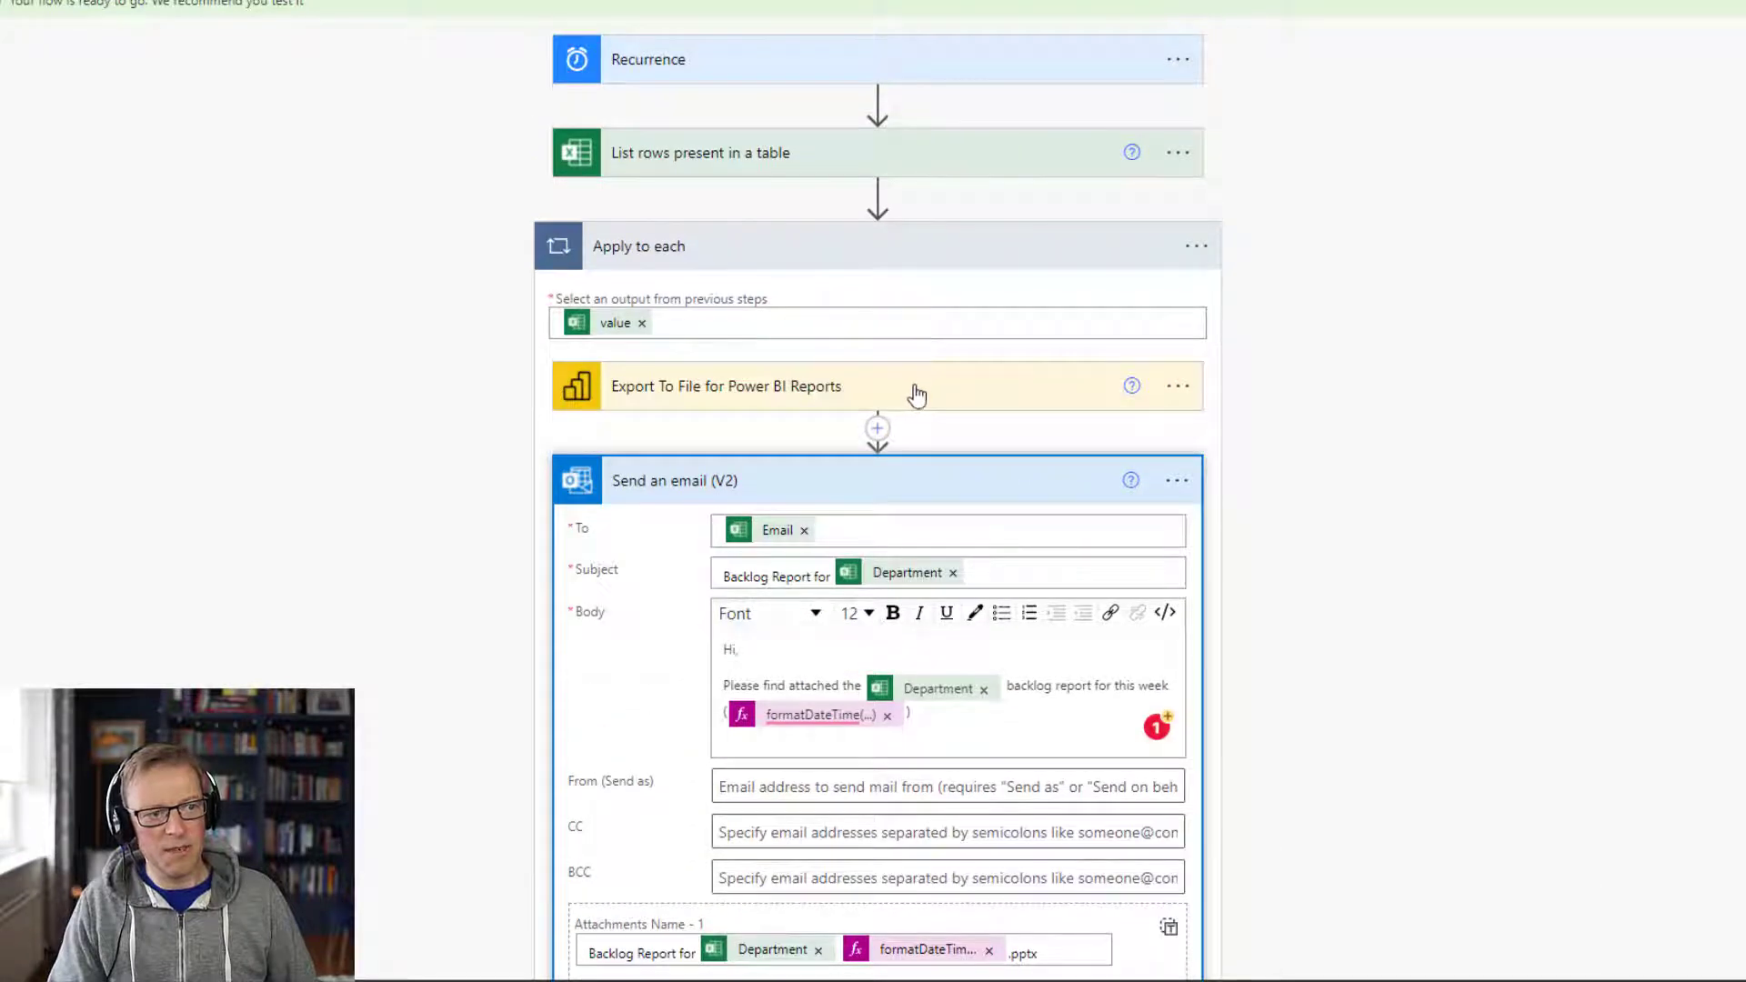
scroll(1316, 382, "down", 6)
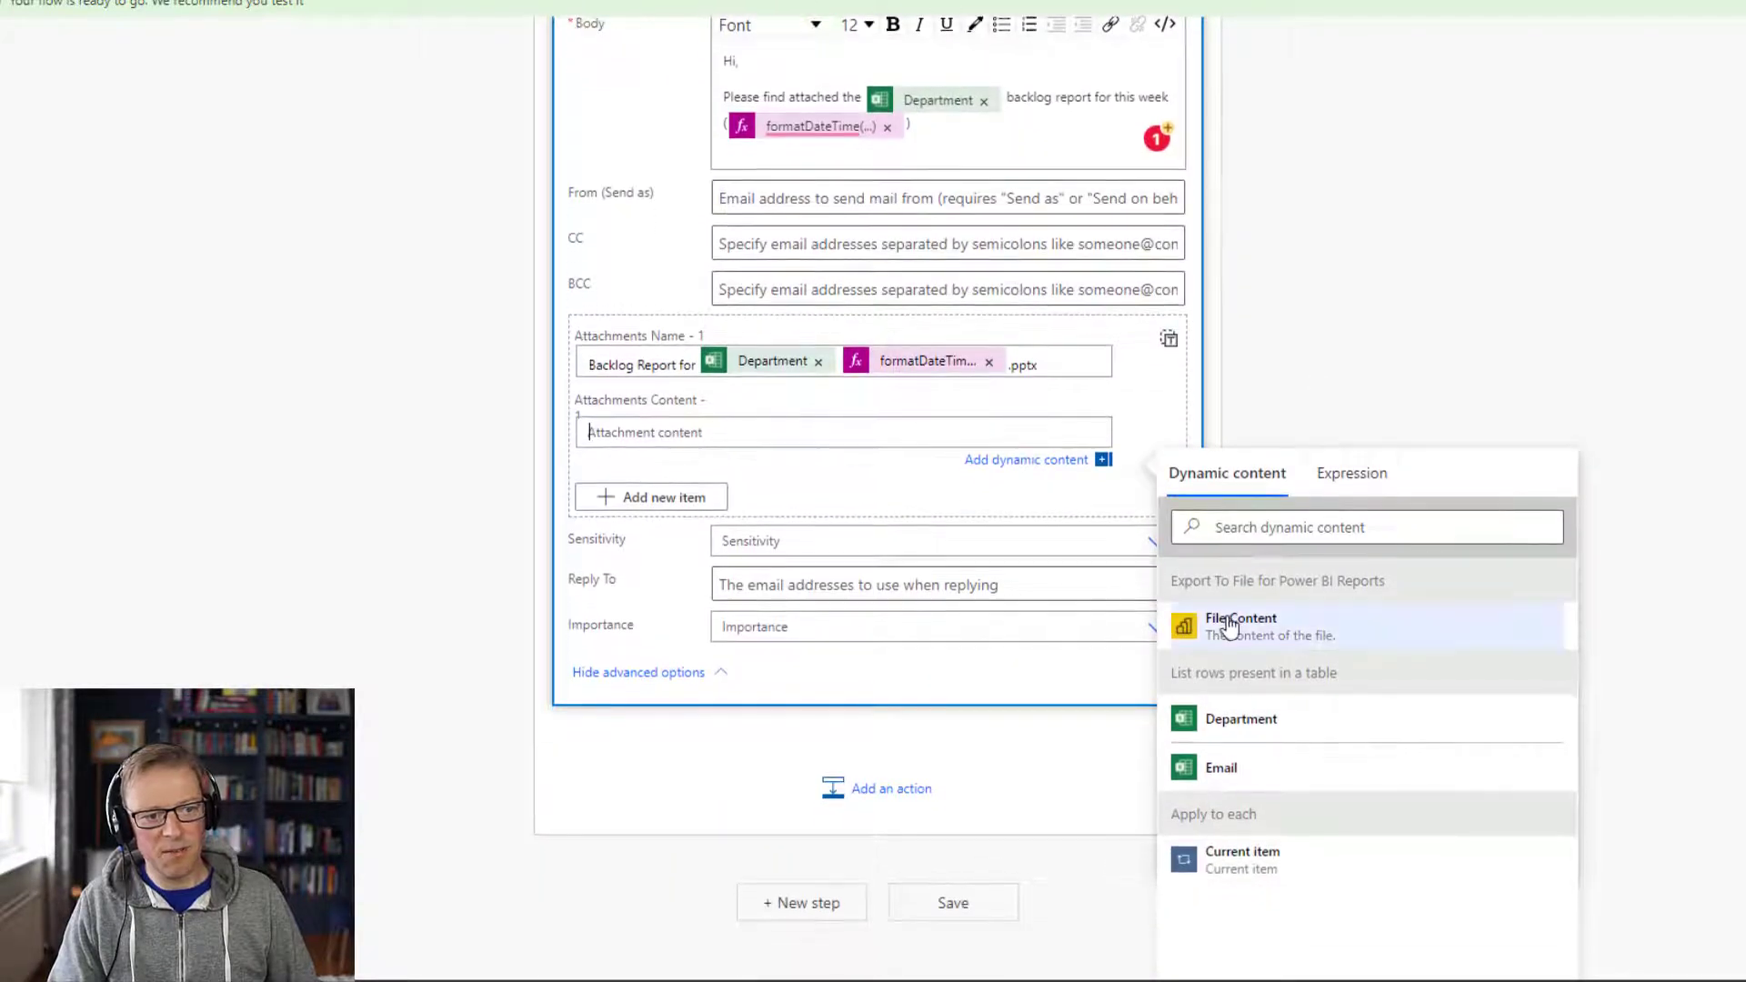
left_click(1229, 626)
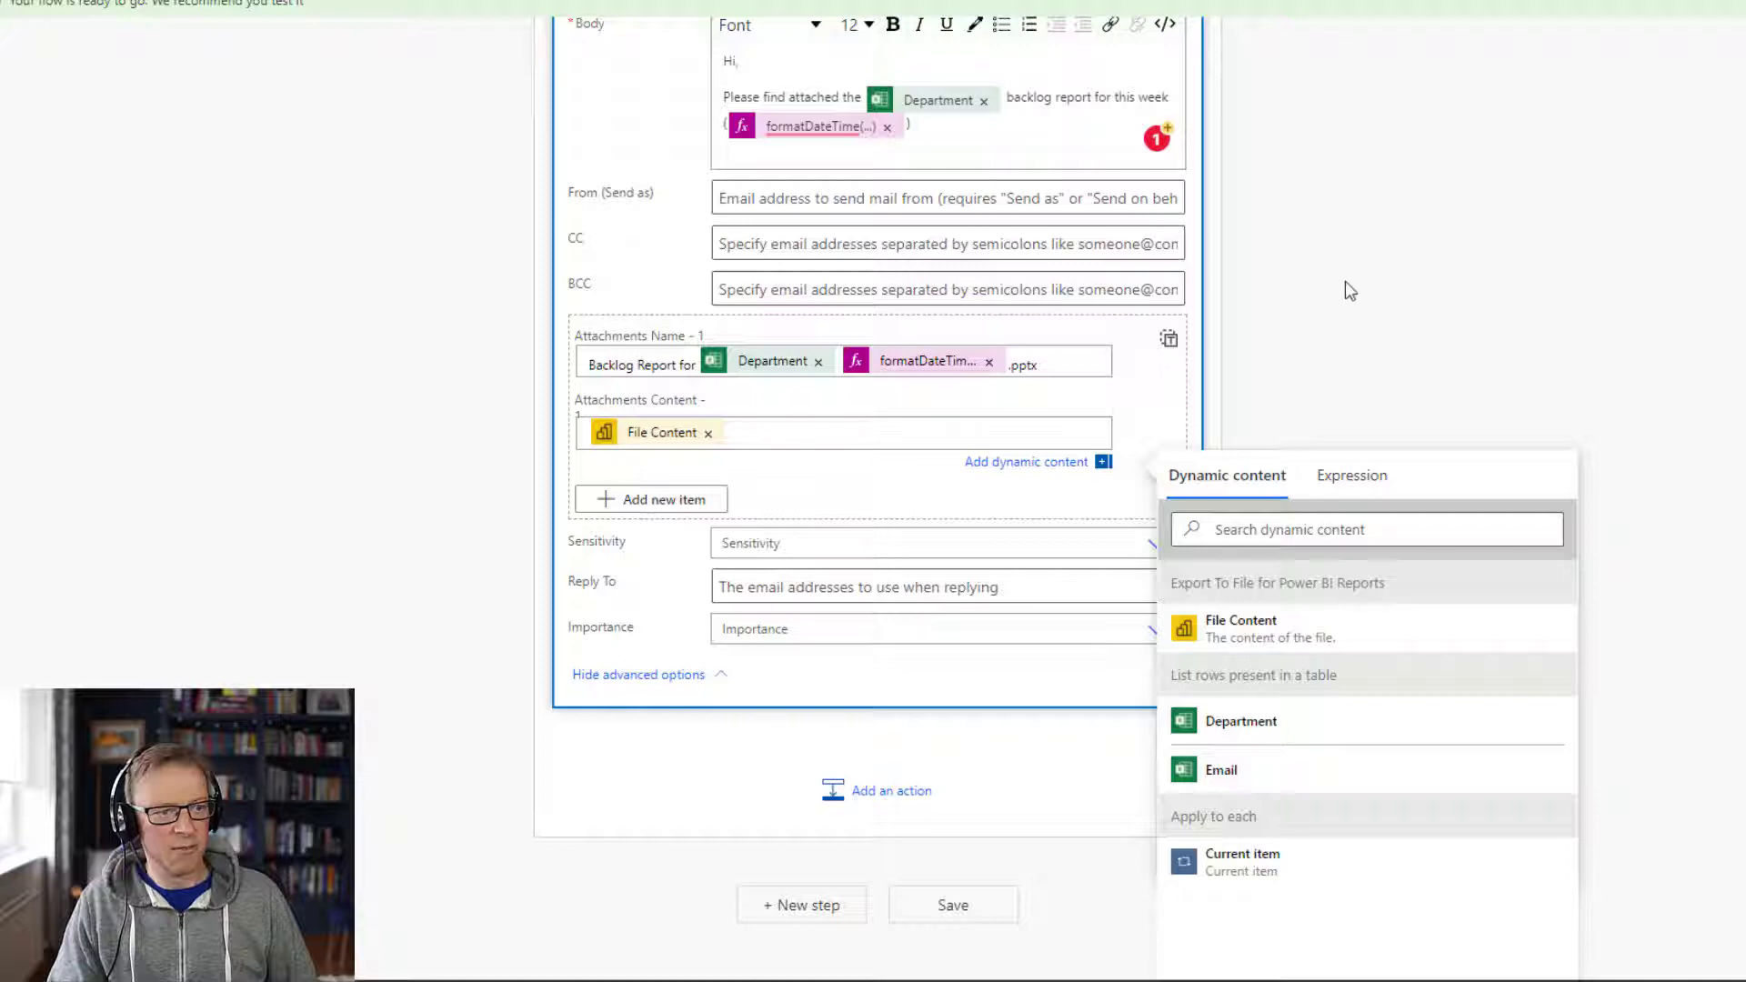
left_click(1349, 358)
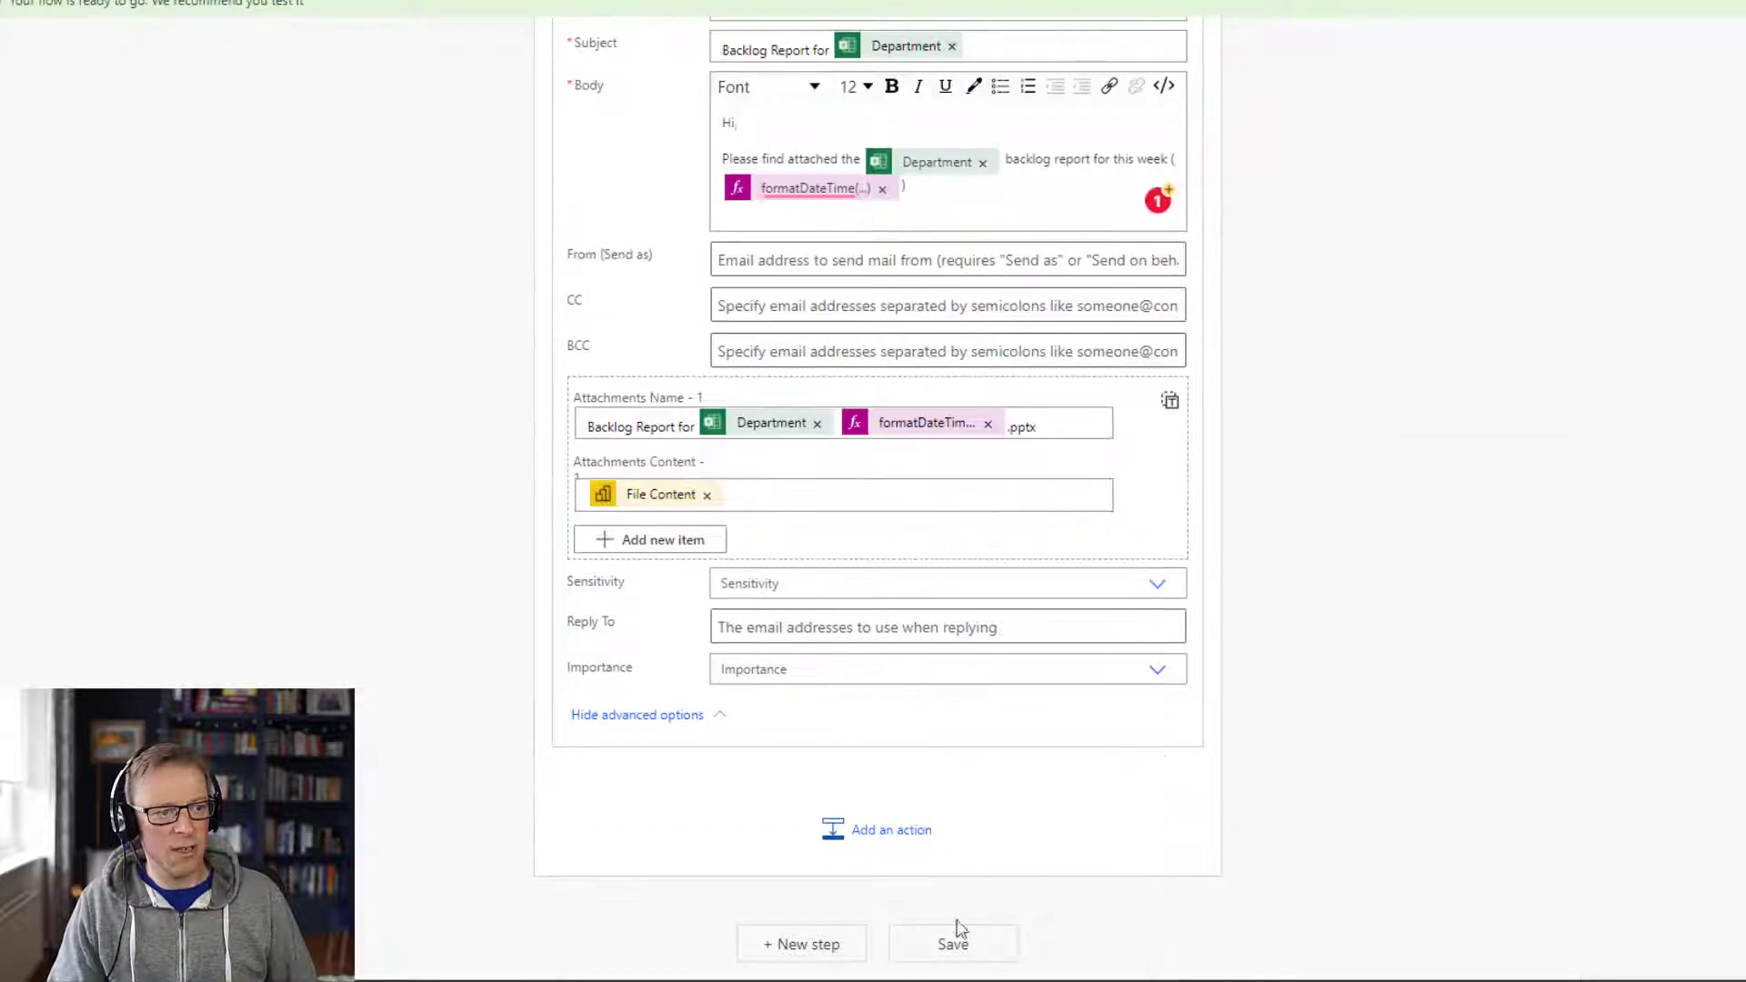
Save the flow and collapse the email action, the Apply to each loop and the List rows present in a table action
left_click(955, 951)
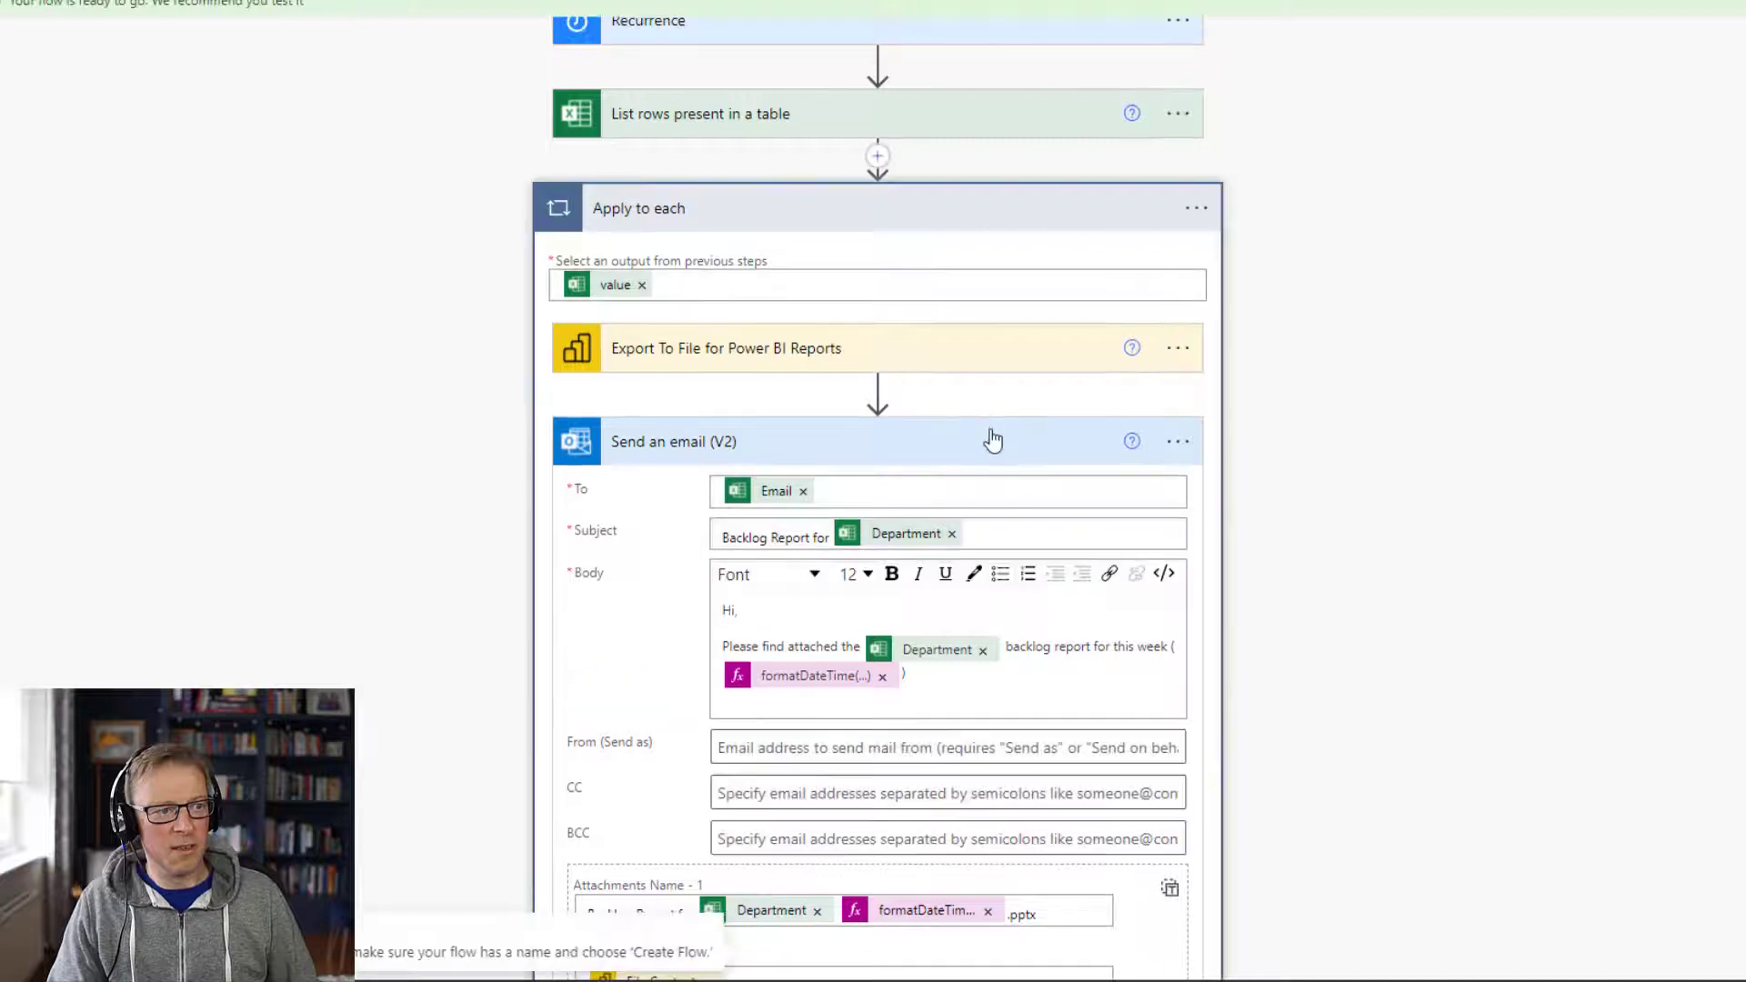
left_click(994, 440)
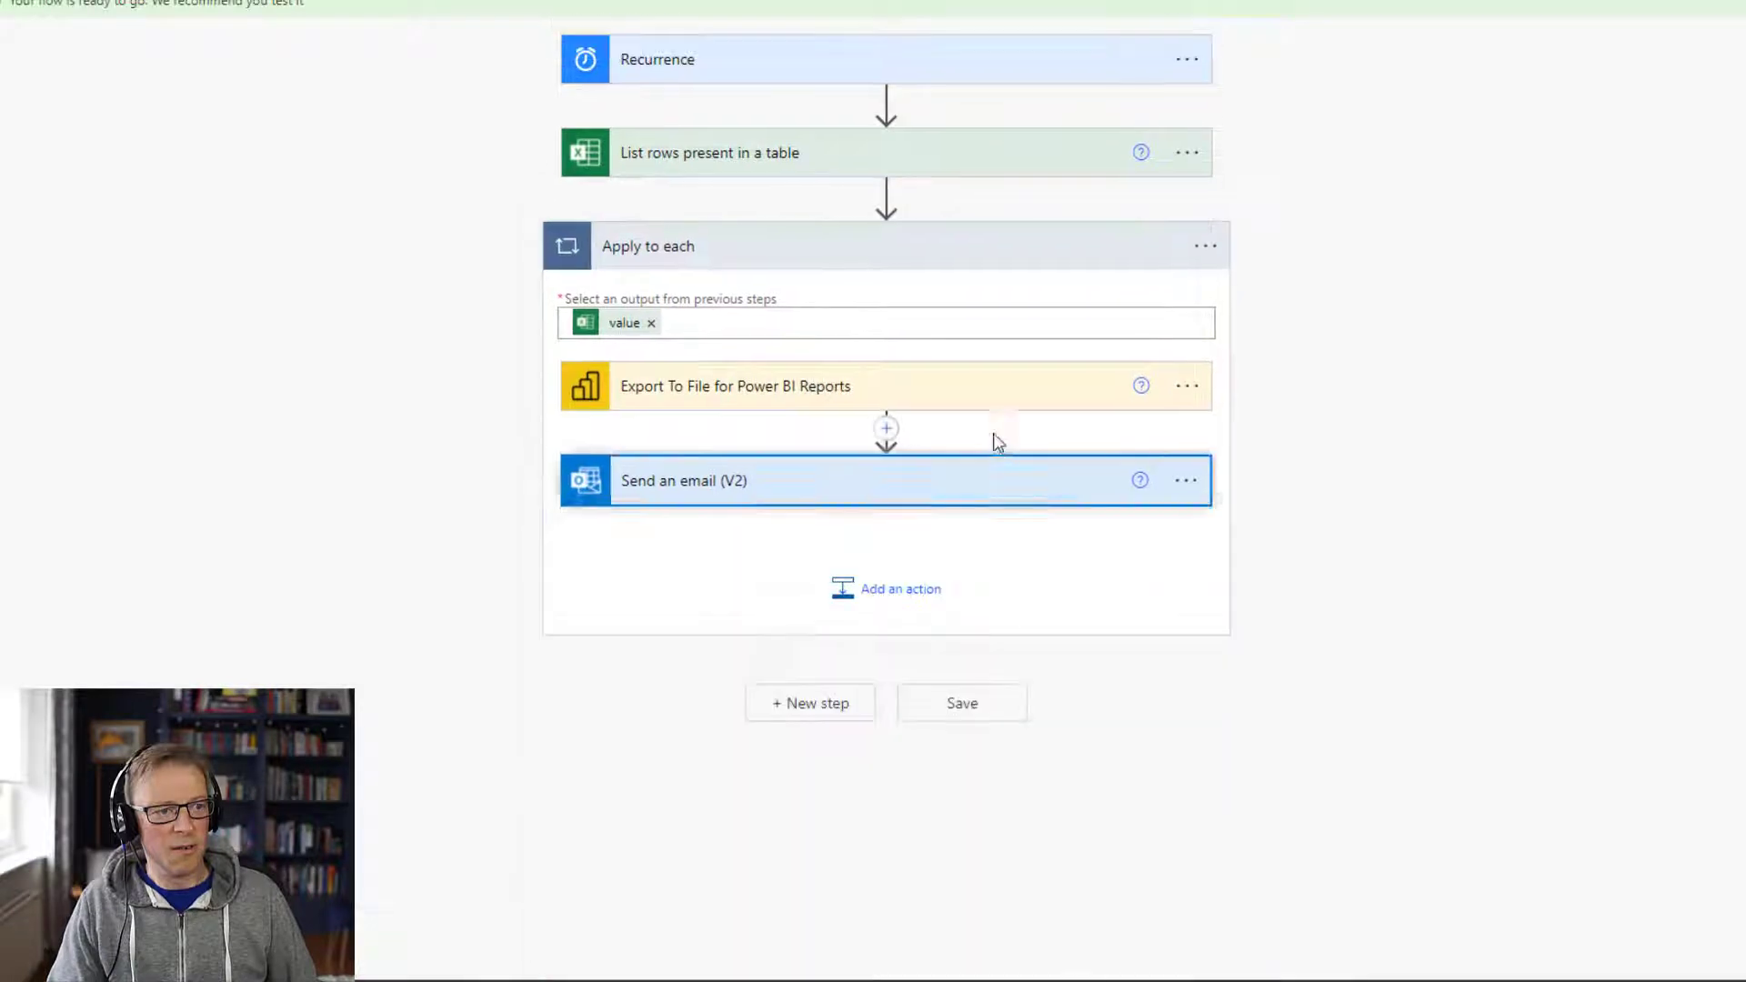
left_click(869, 260)
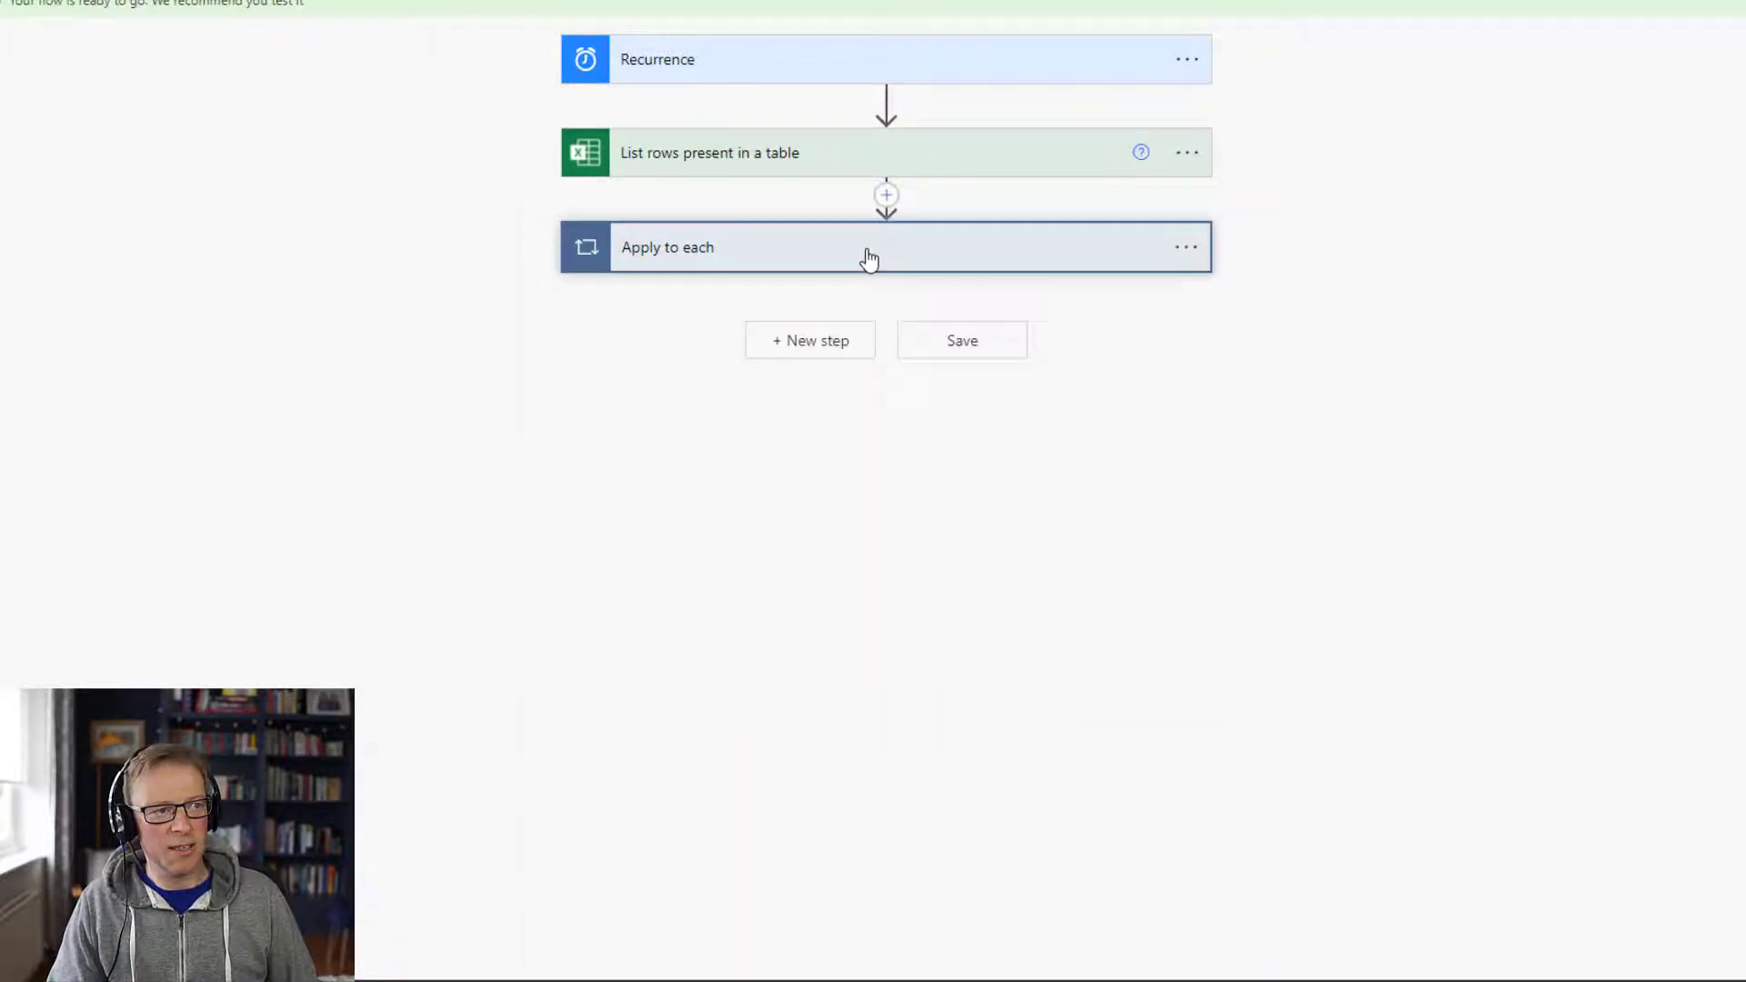
left_click(754, 171)
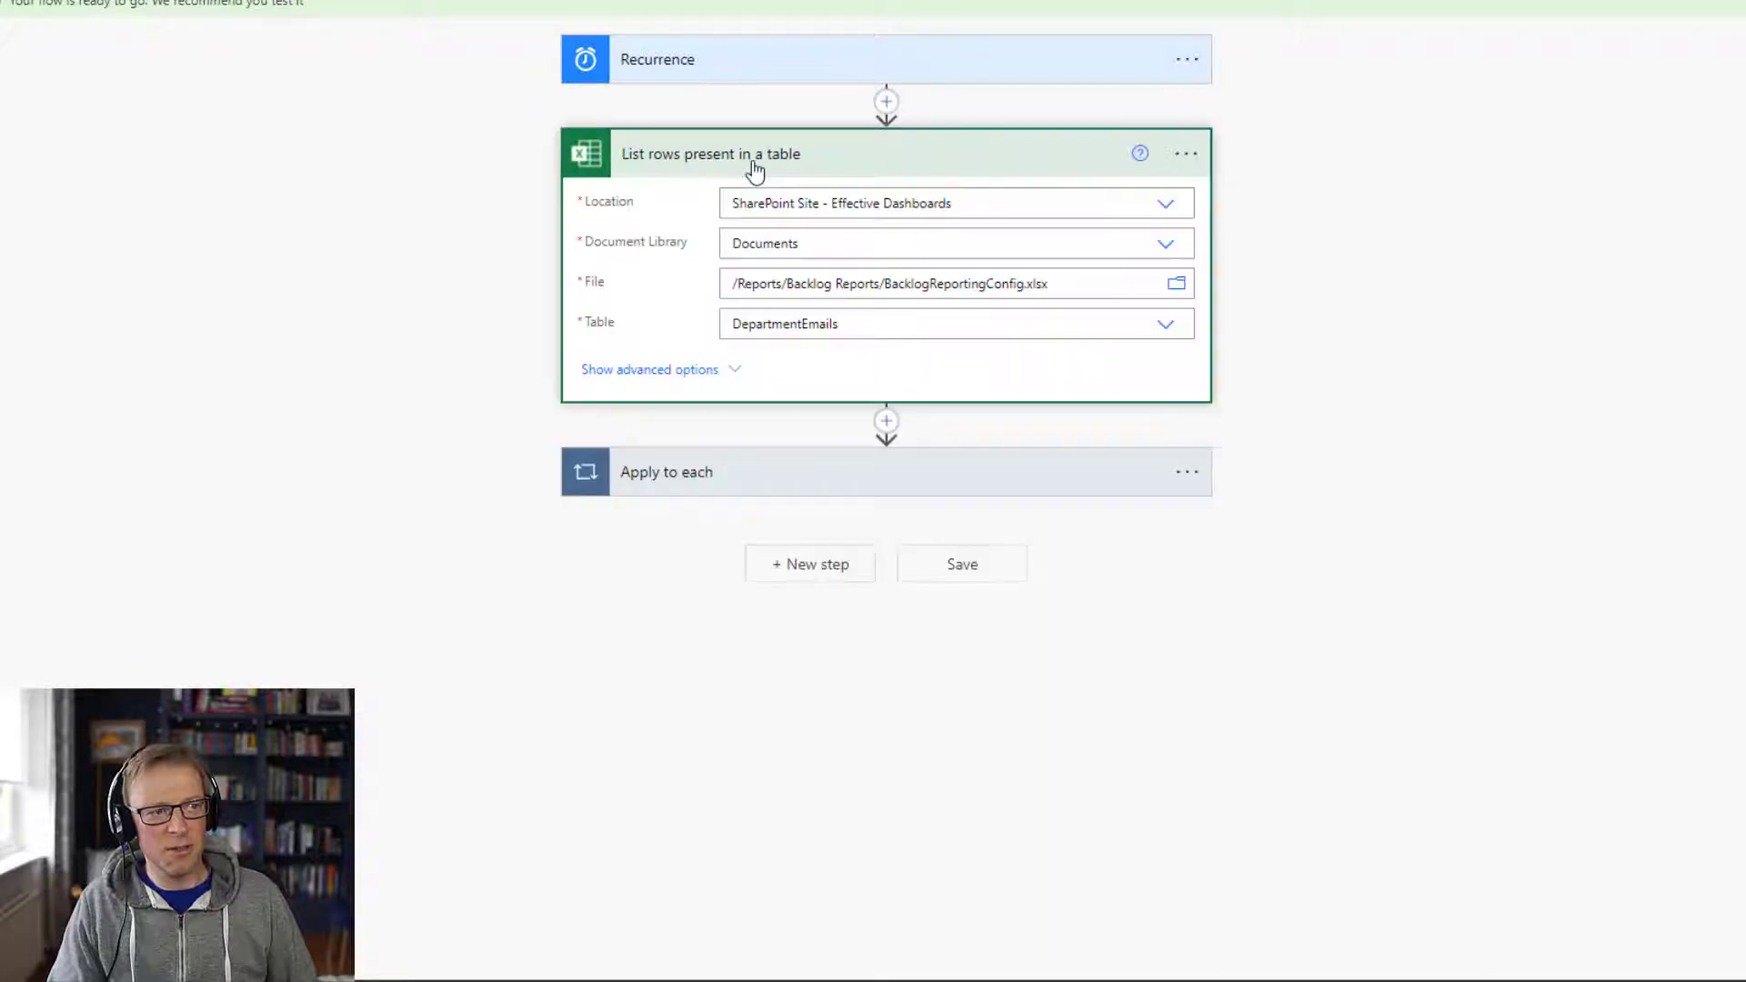
left_click(813, 160)
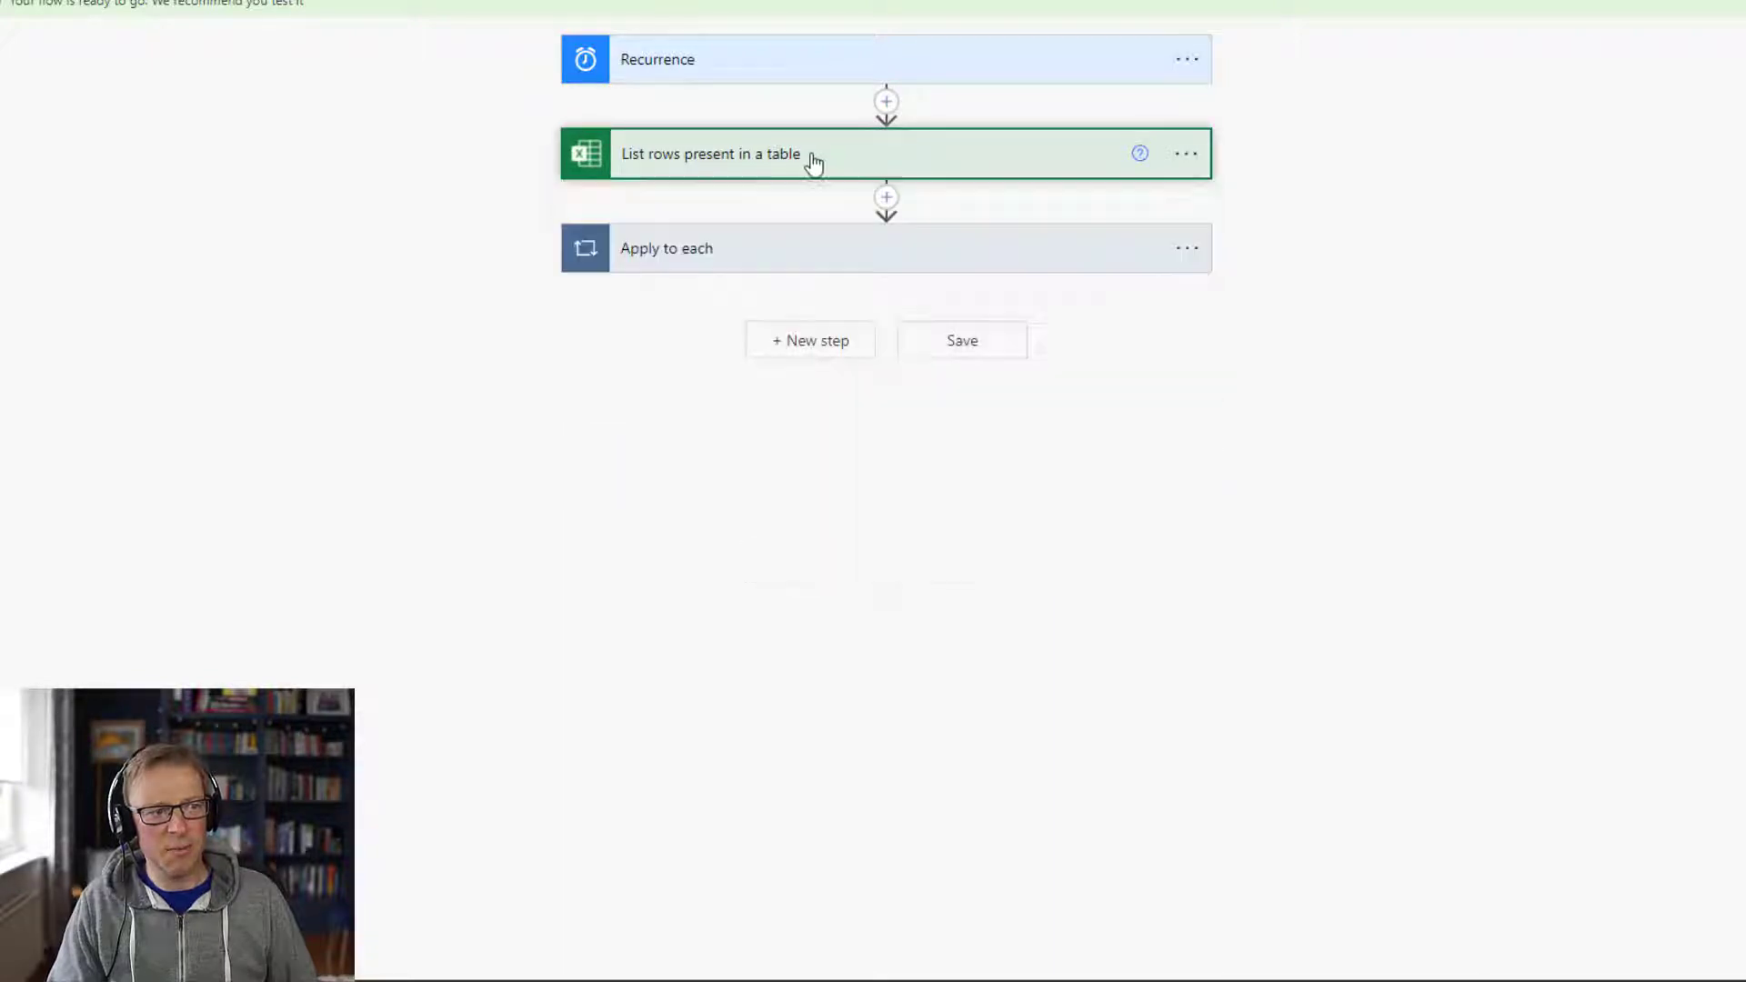
Delete the Export To File for Power BI Reports action from the Apply to each loop
left_click(830, 255)
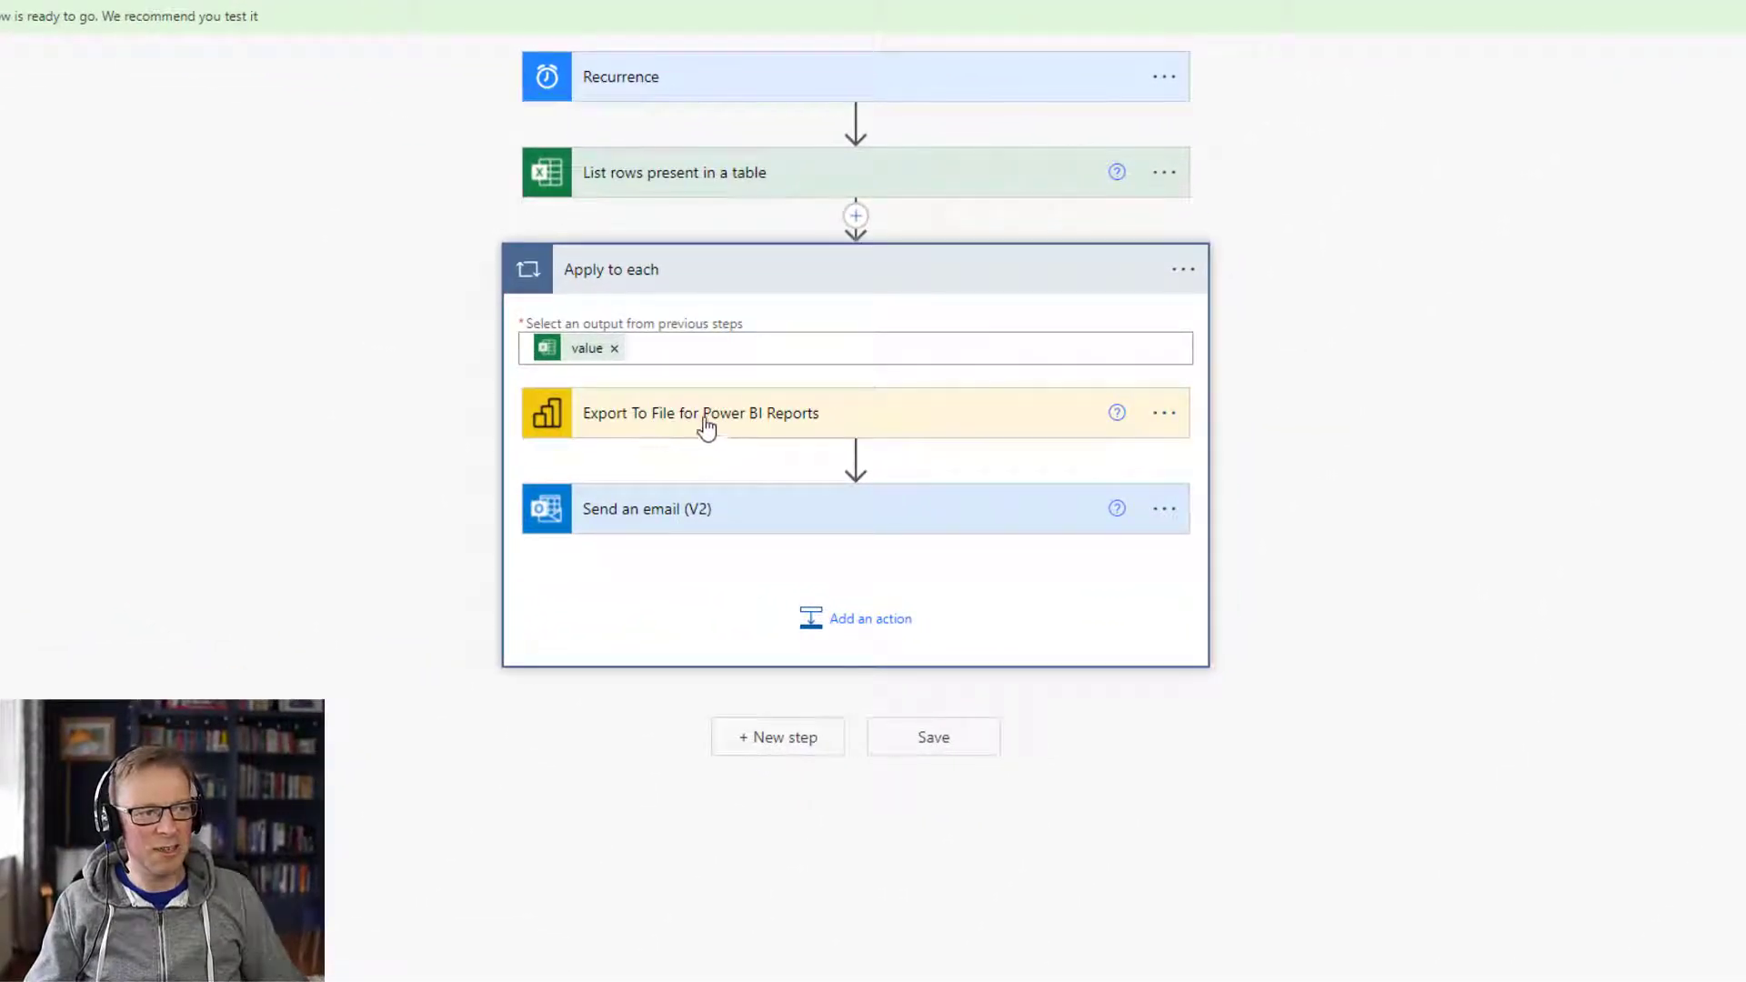
left_click(1164, 412)
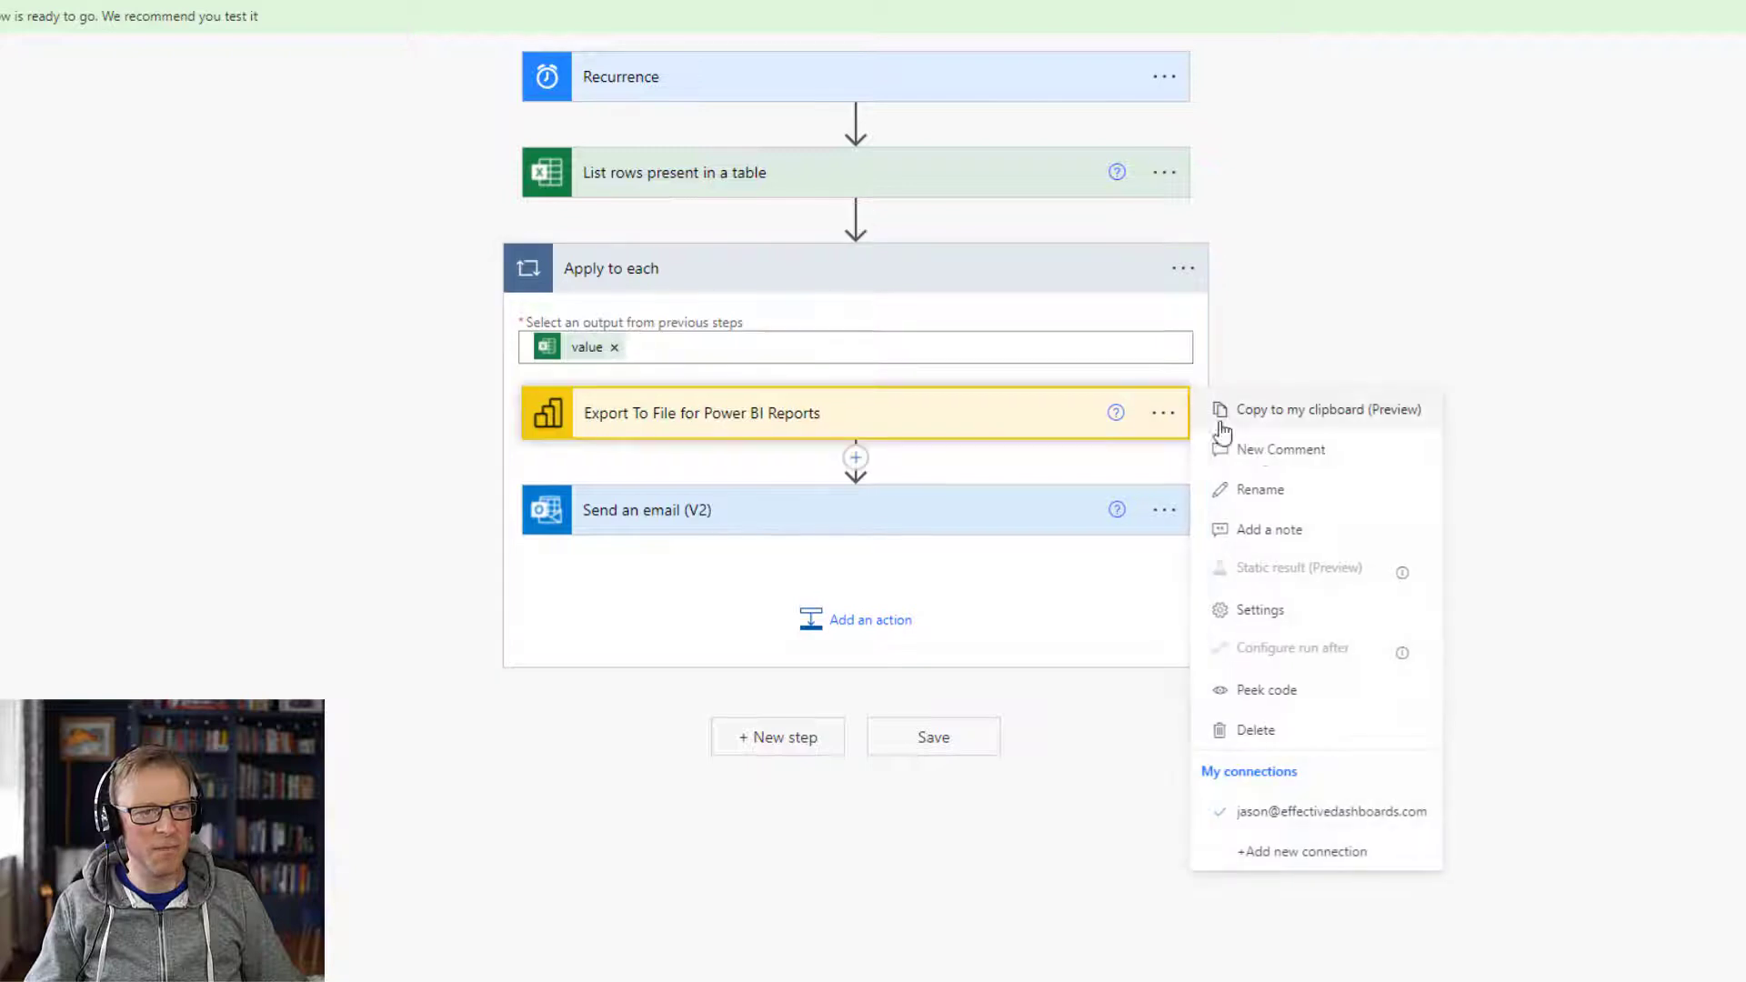
left_click(1265, 733)
left_click(747, 516)
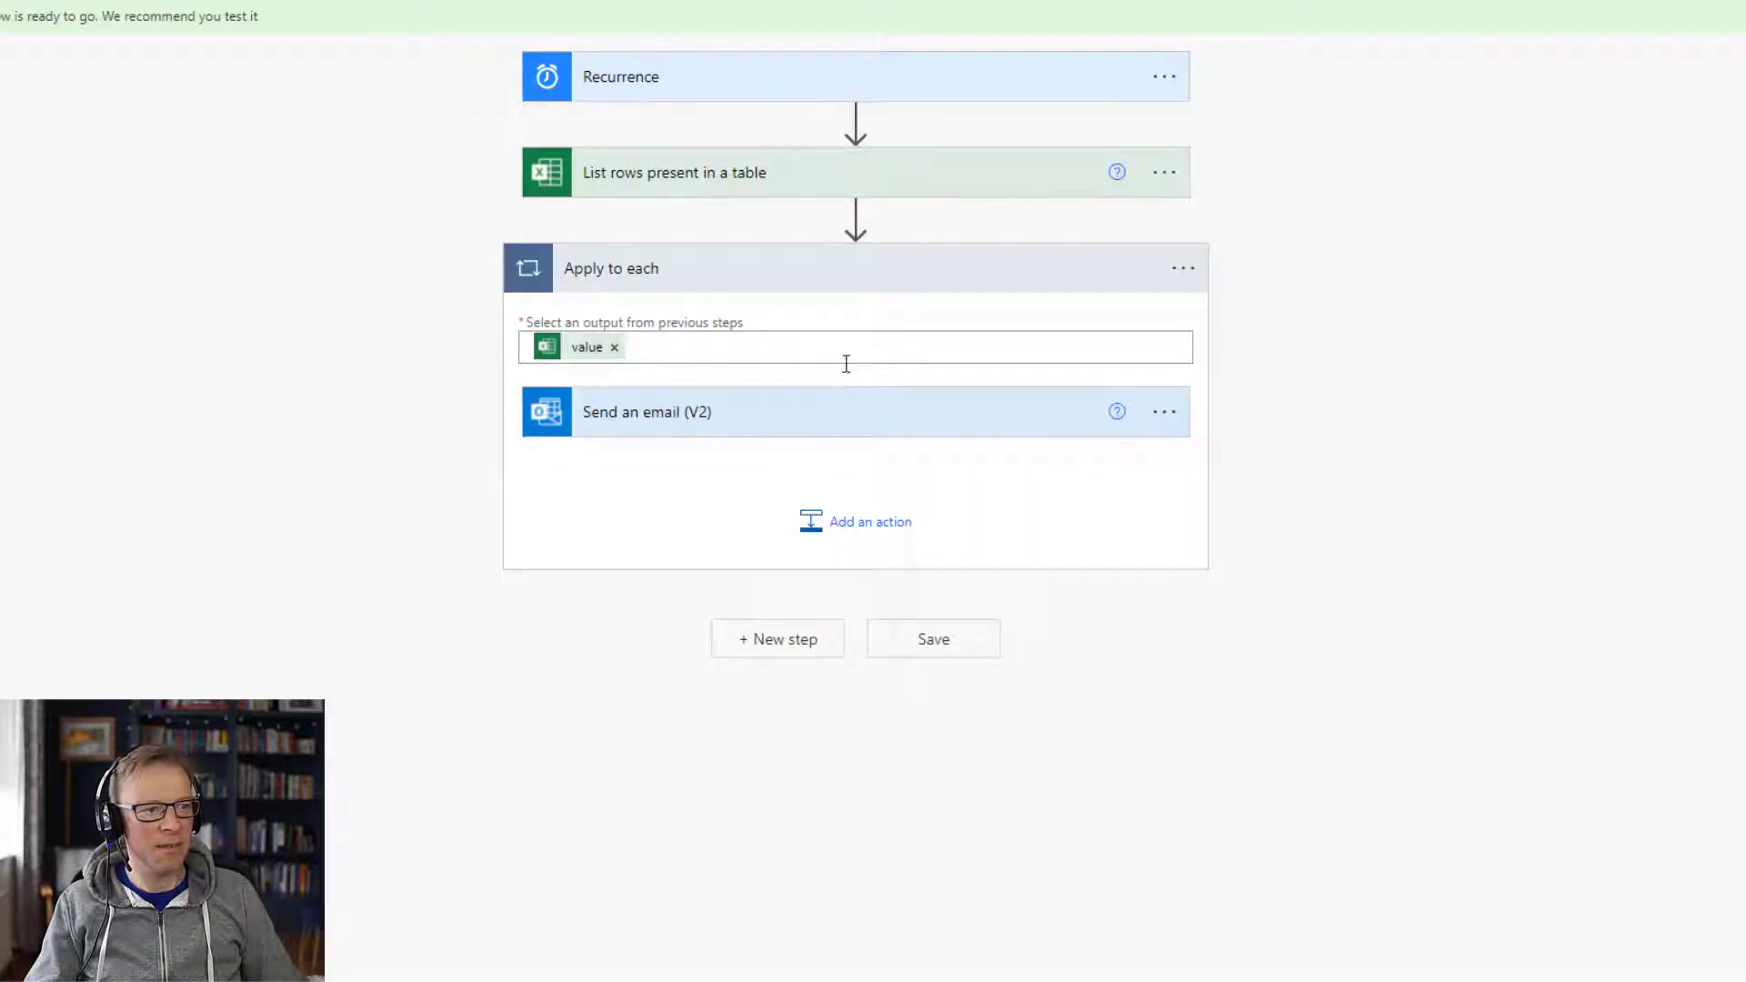
Add the Excel Online (Business) action Add a row into a table after Send an email inside the Apply to each loop
left_click(858, 525)
left_click_drag(823, 473, 844, 373)
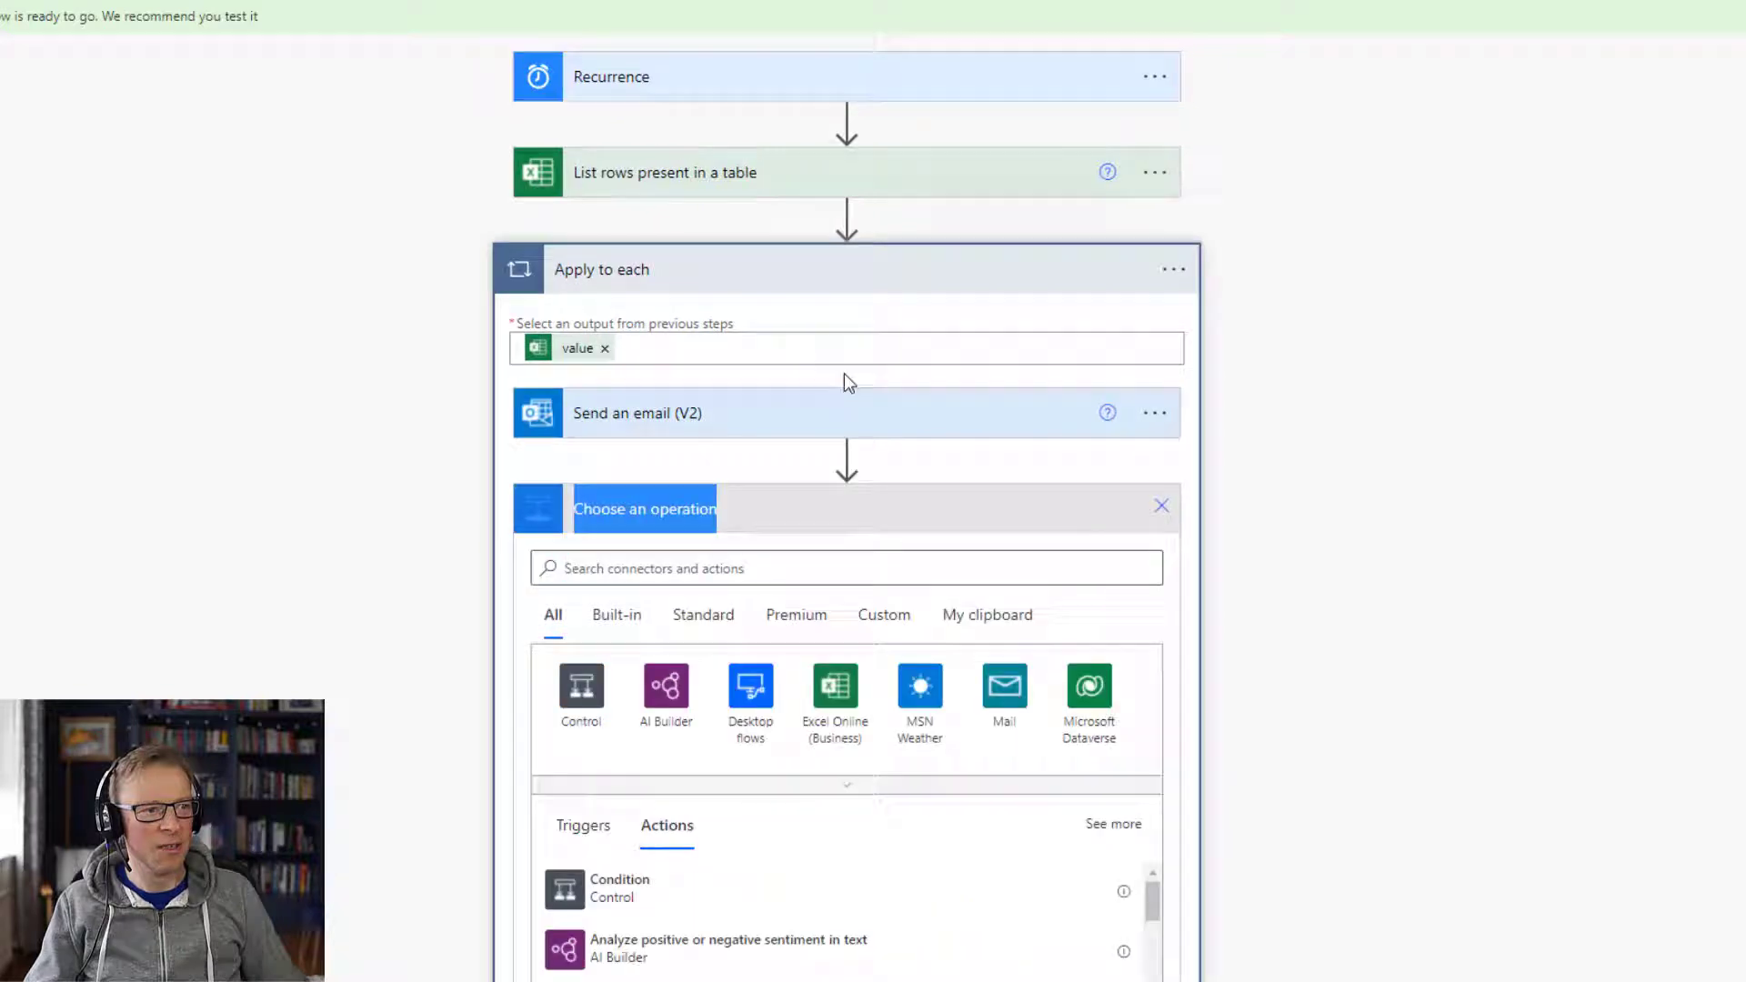
left_click(766, 470)
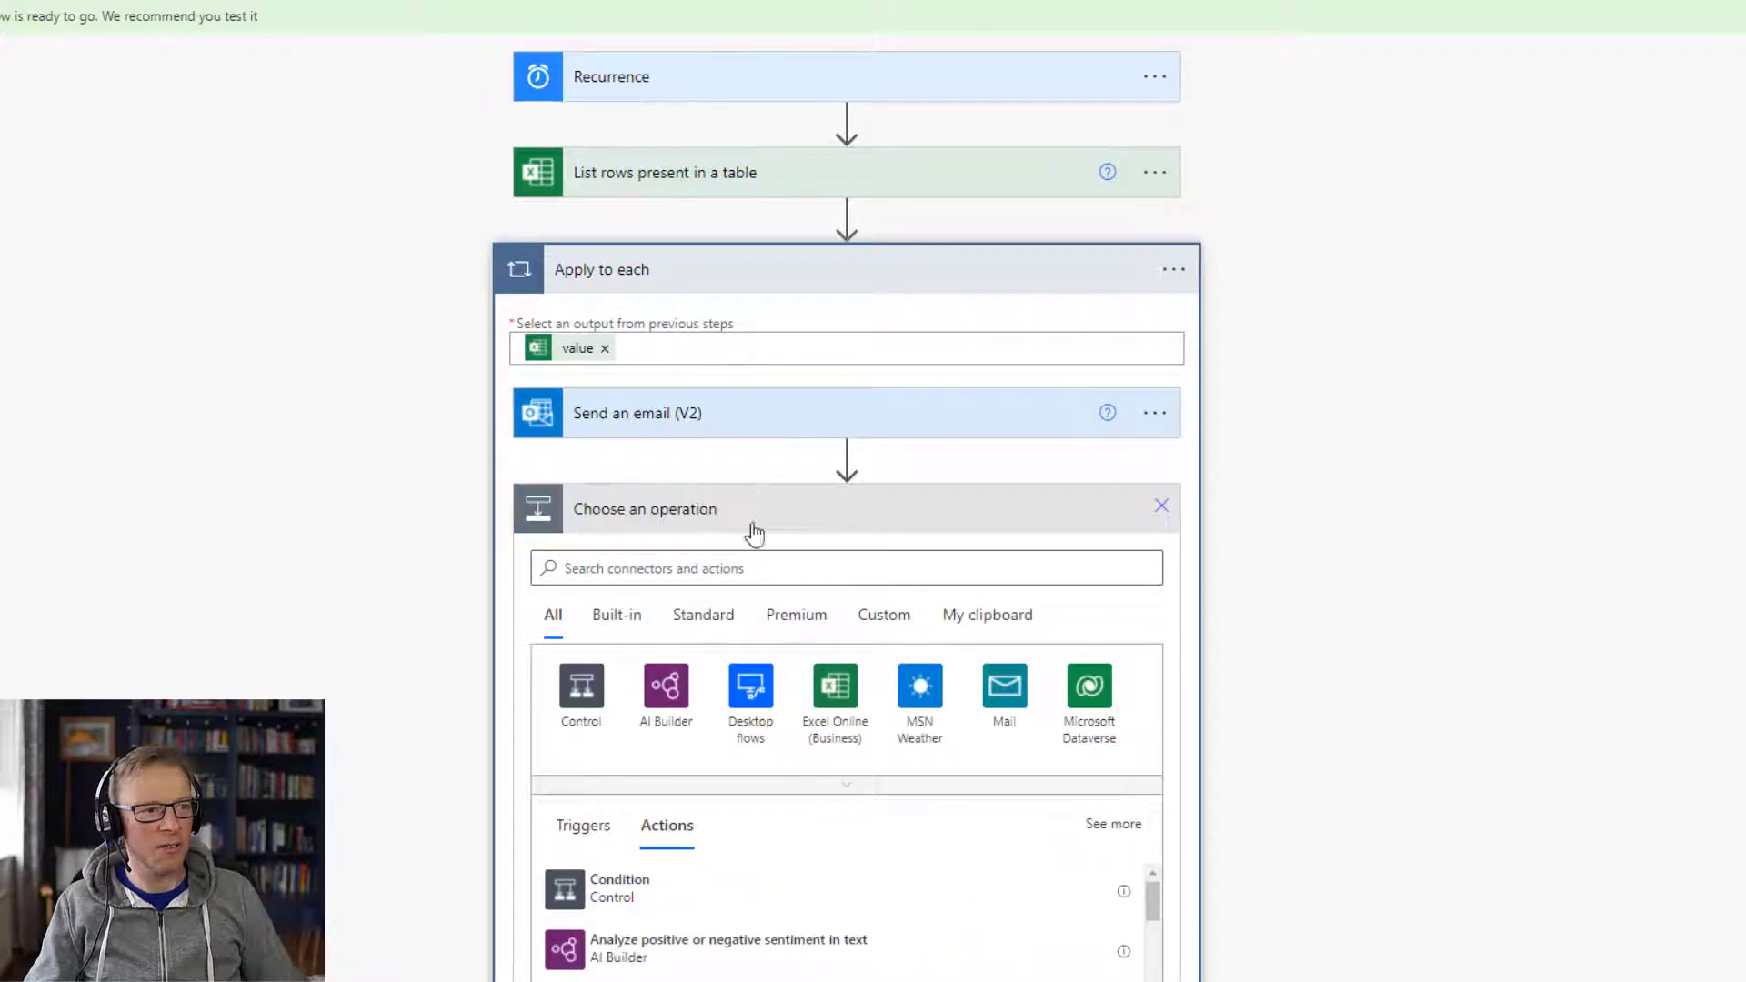
scroll(803, 612, "down", 1)
left_click(835, 582)
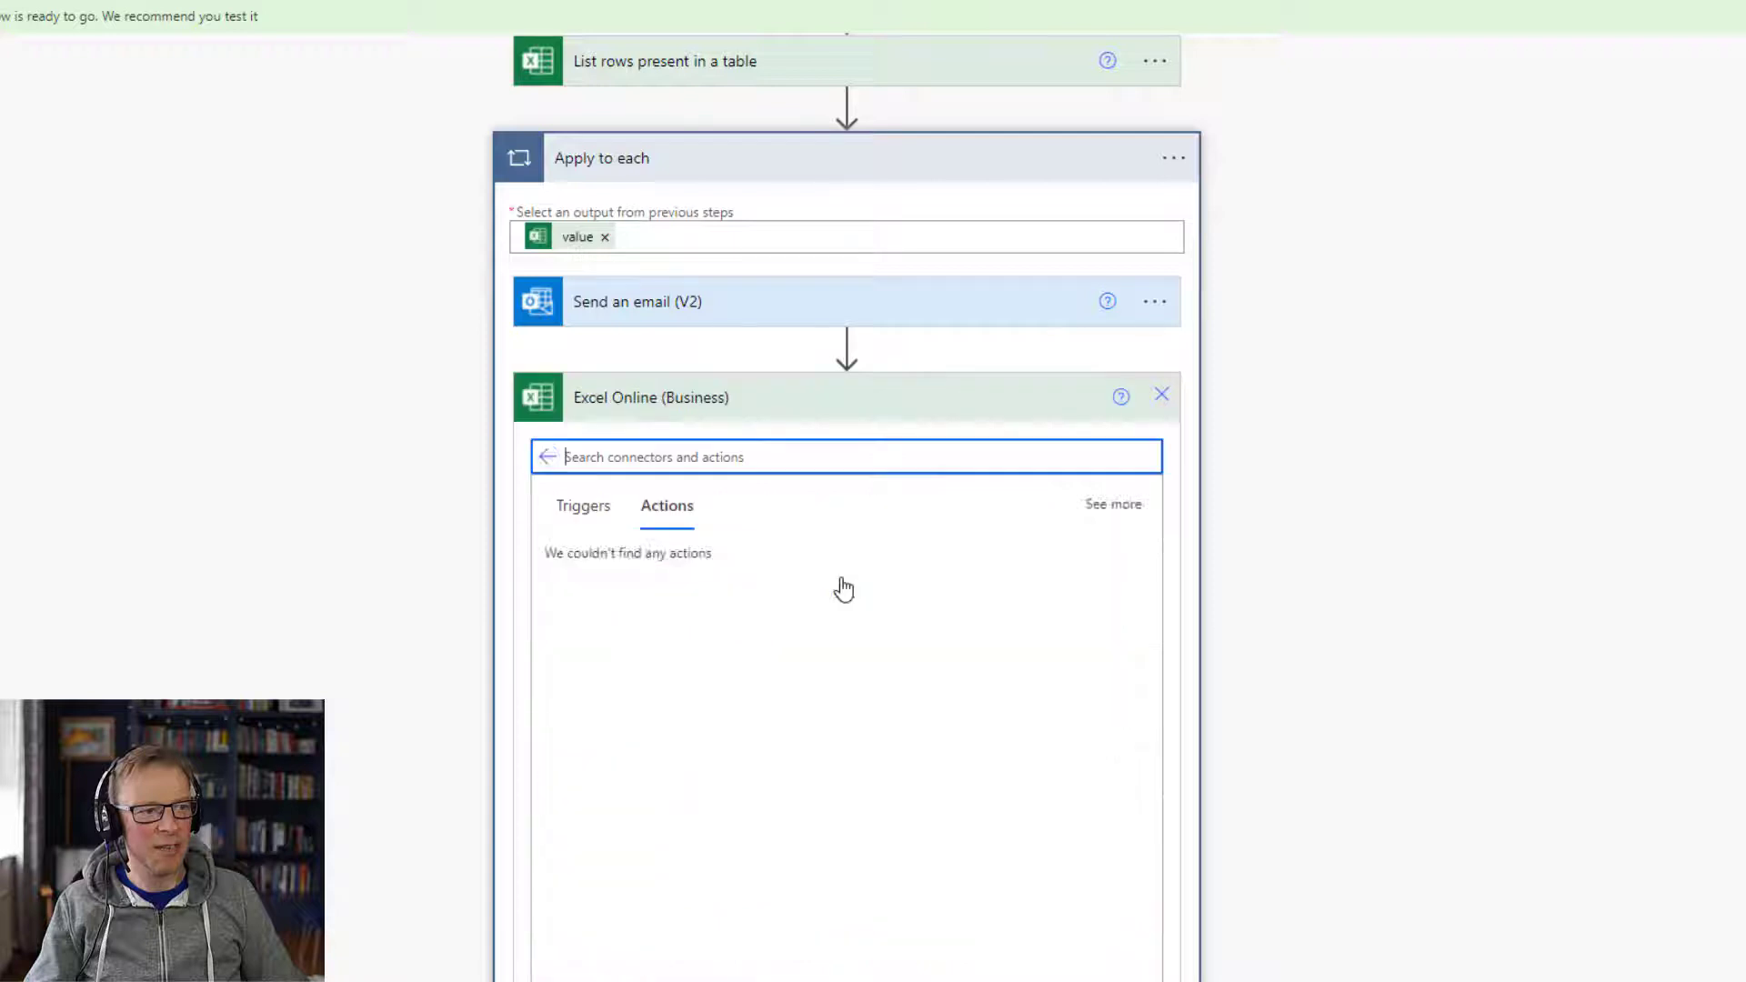
left_click_drag(747, 398, 804, 271)
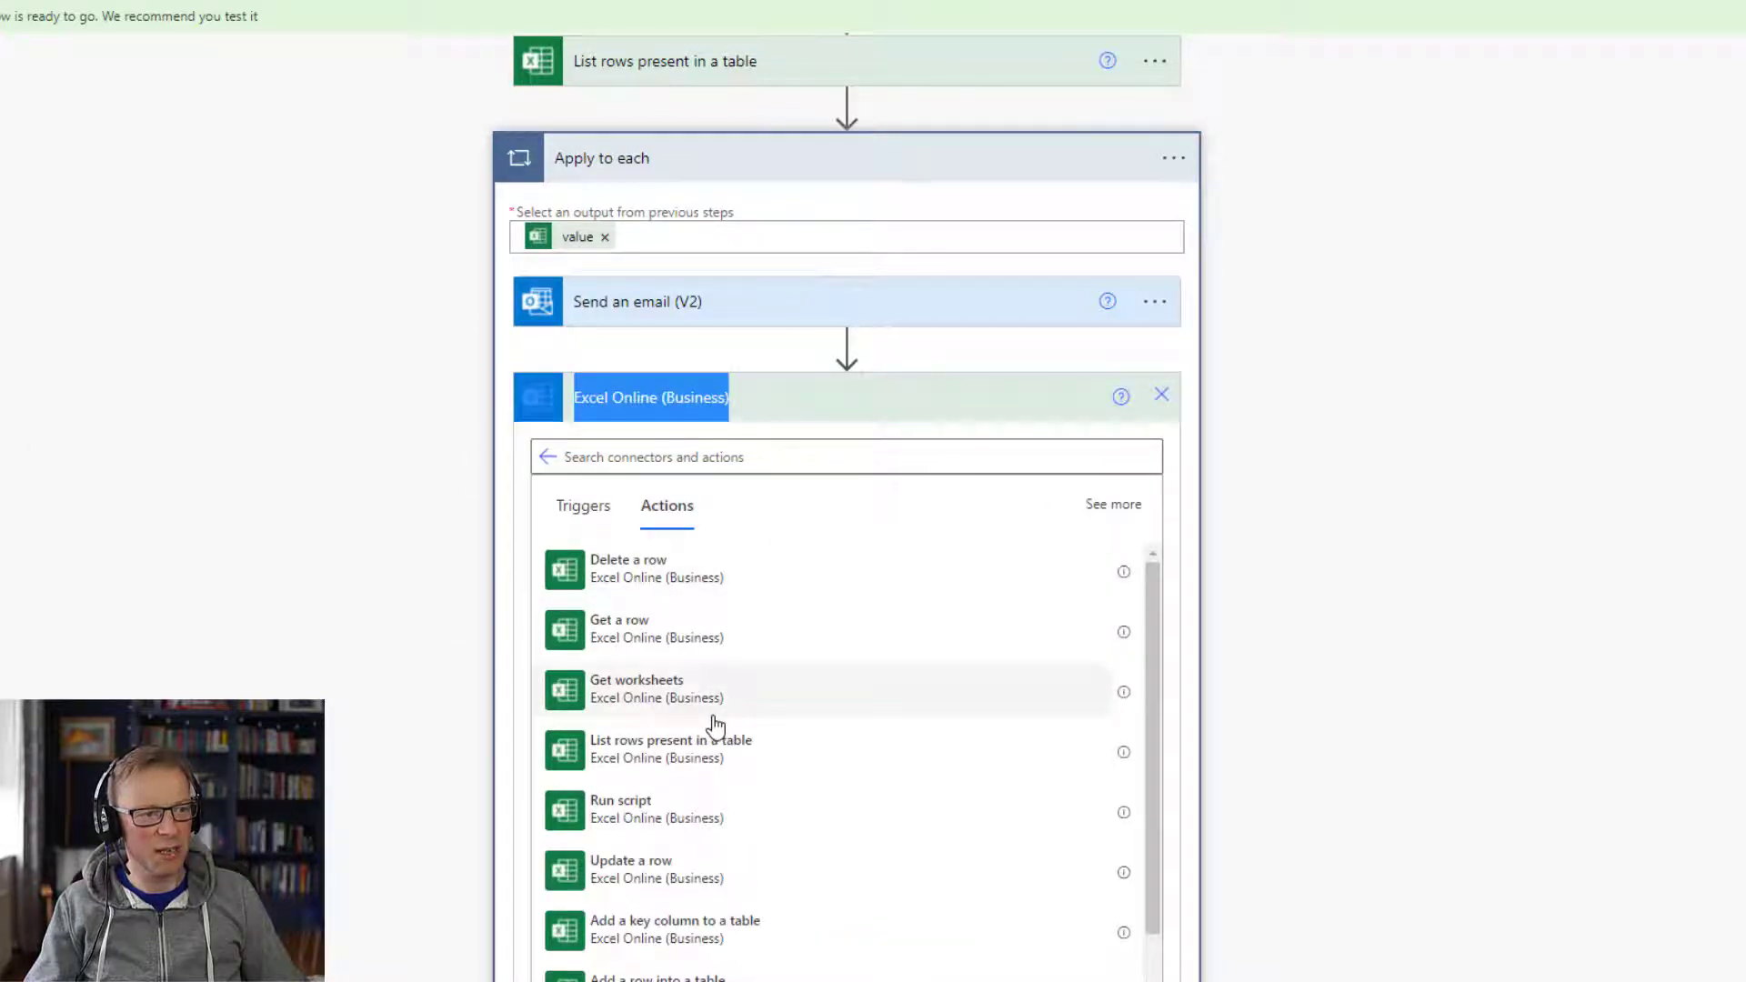
scroll(714, 756, "down", 3)
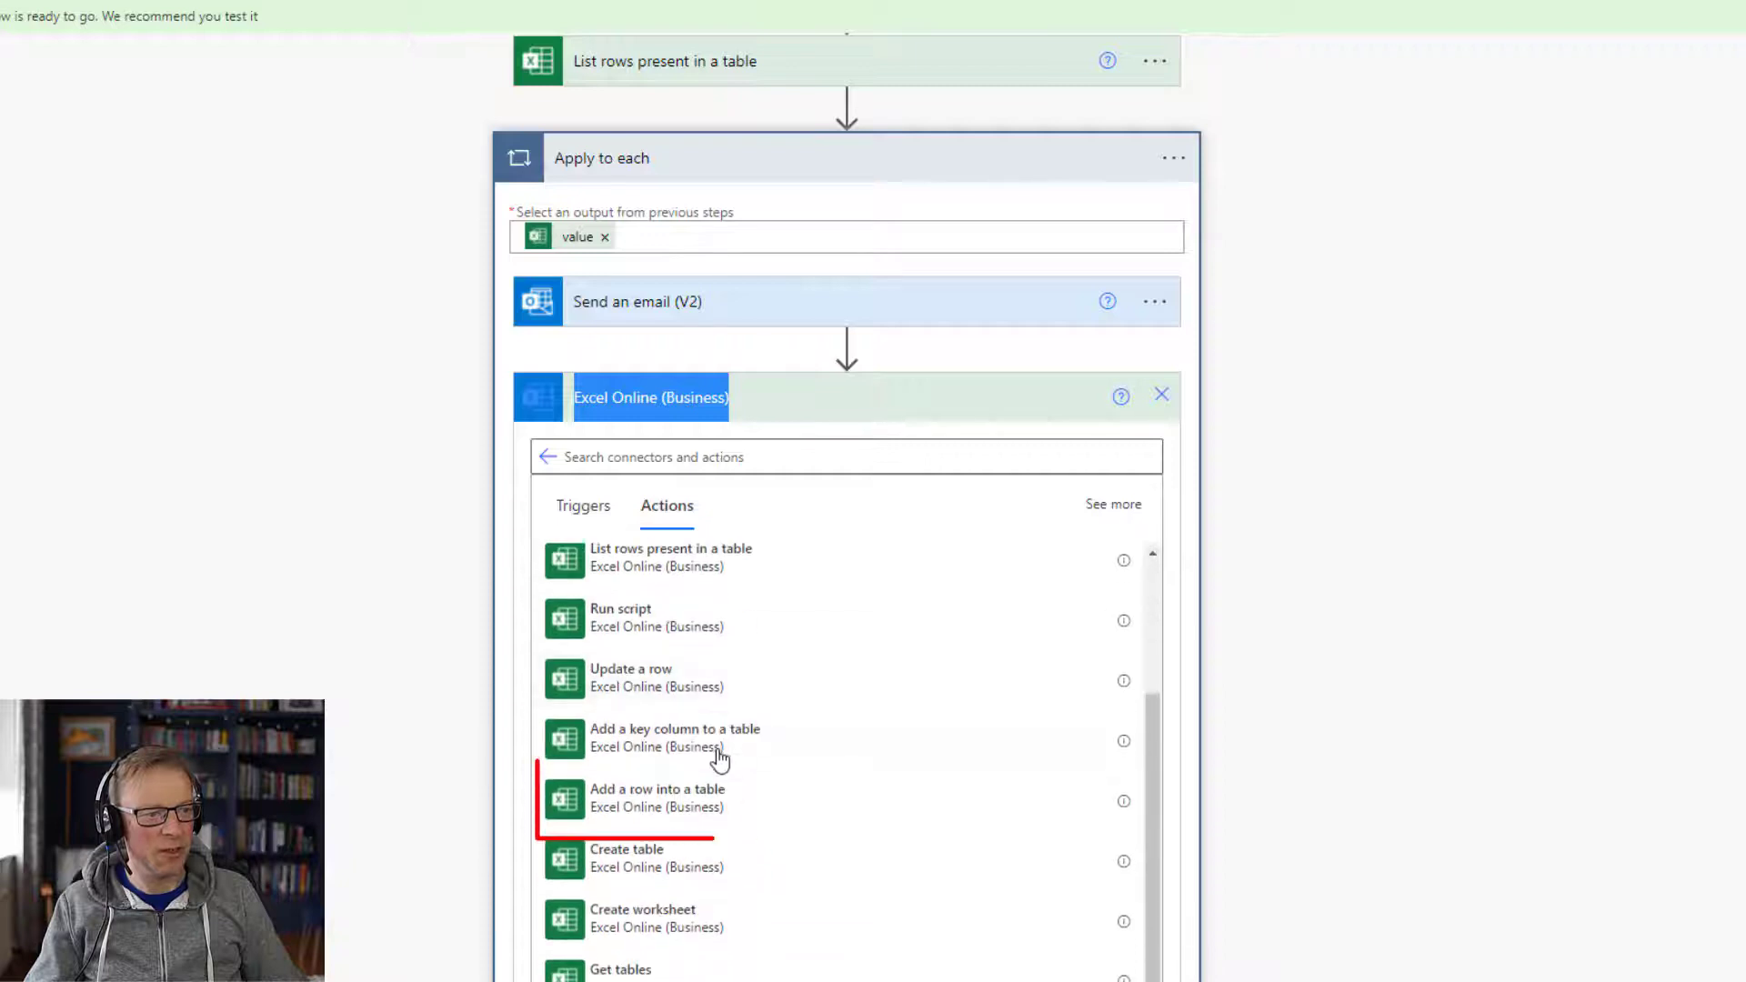
left_click(675, 806)
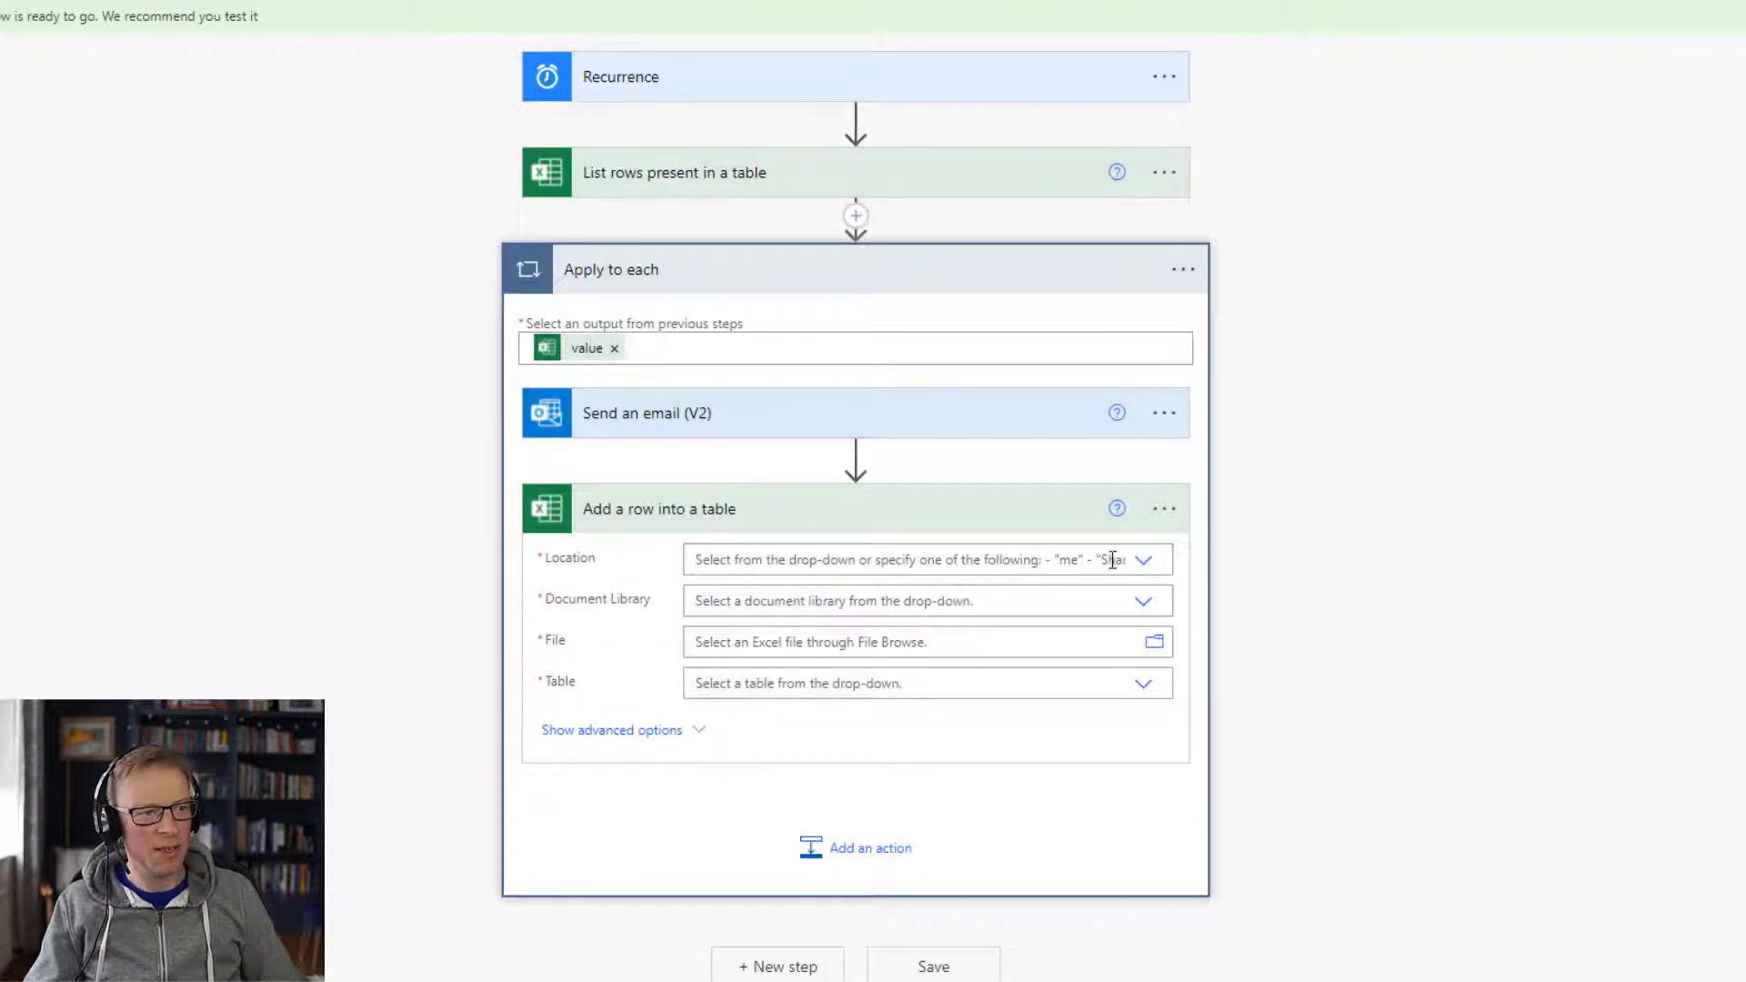
Set the new row action's location to SharePoint Site - Effective Dashboards and its document library to Documents
left_click(1143, 560)
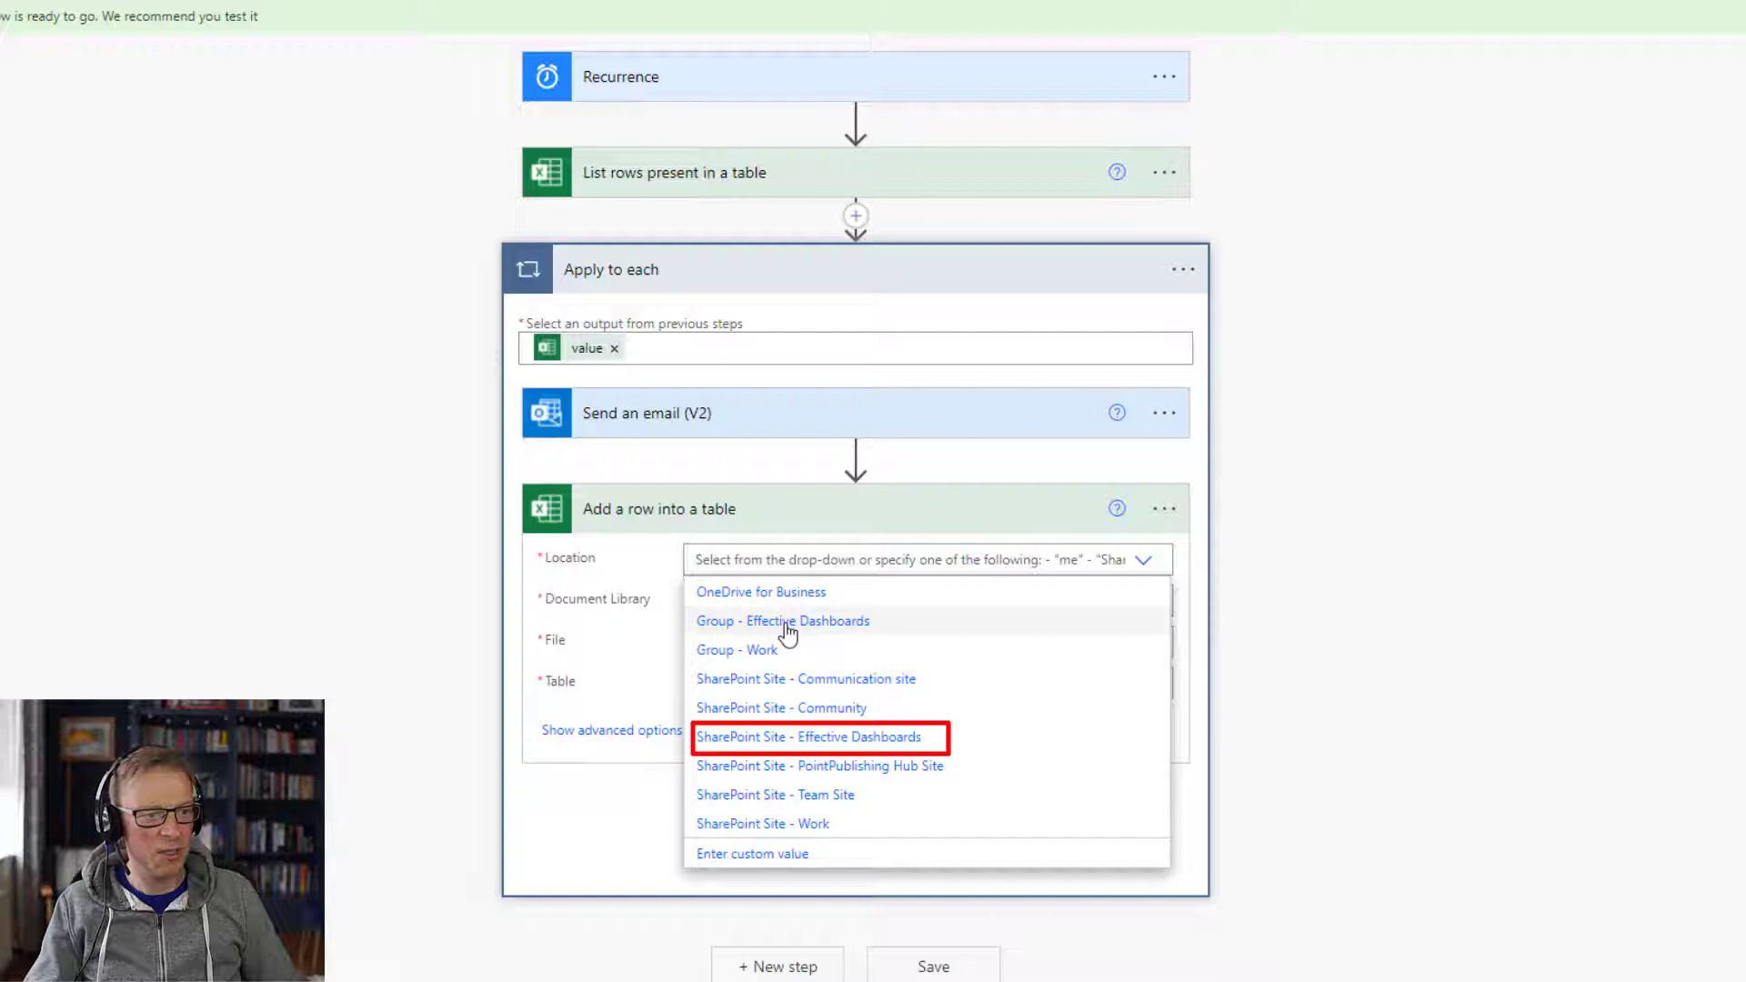
left_click(797, 737)
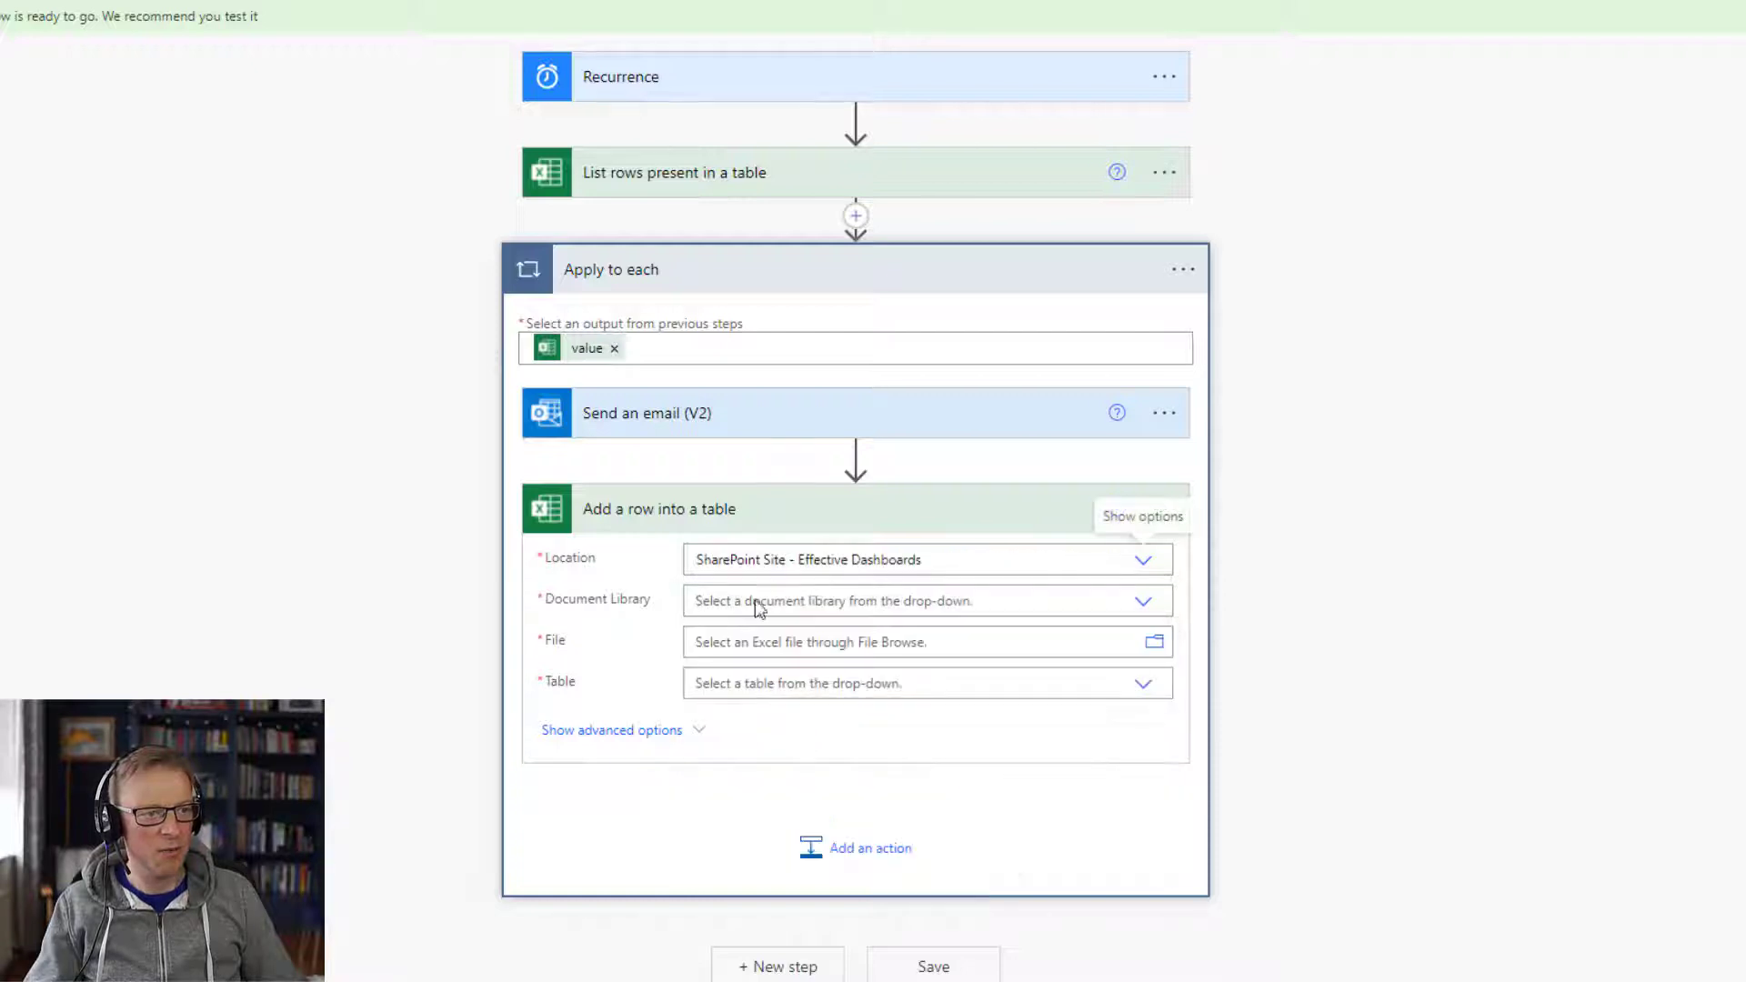
left_click(1144, 602)
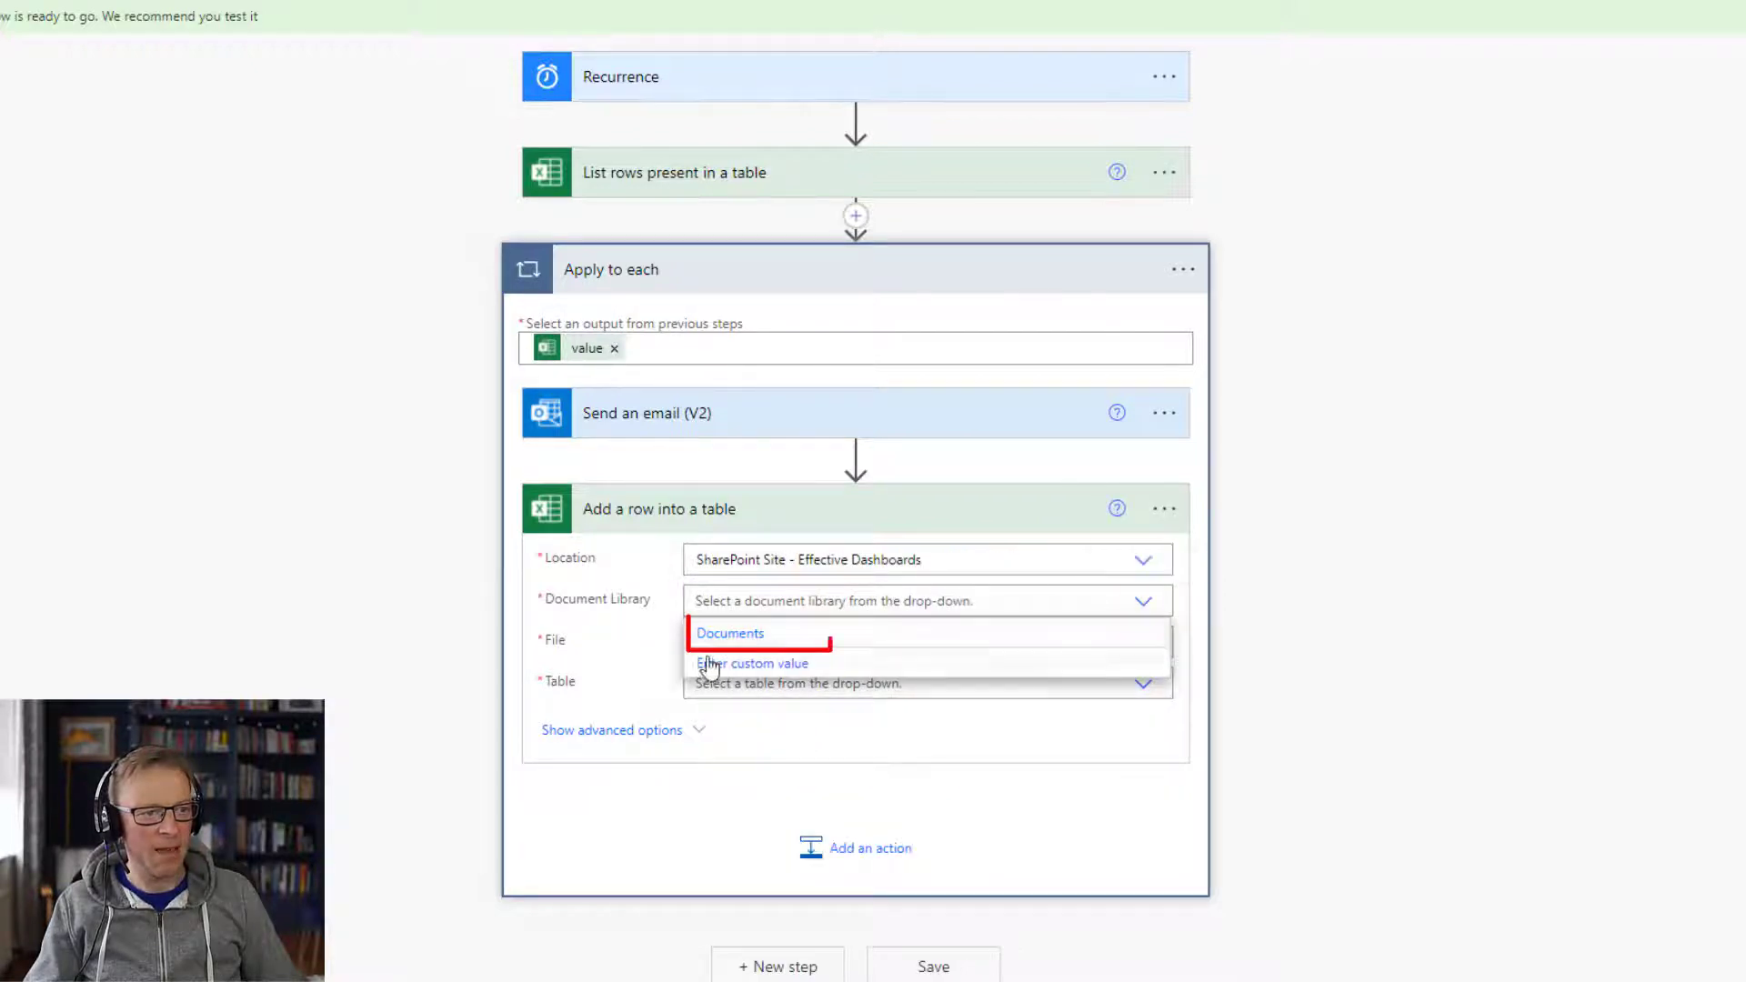
left_click(723, 633)
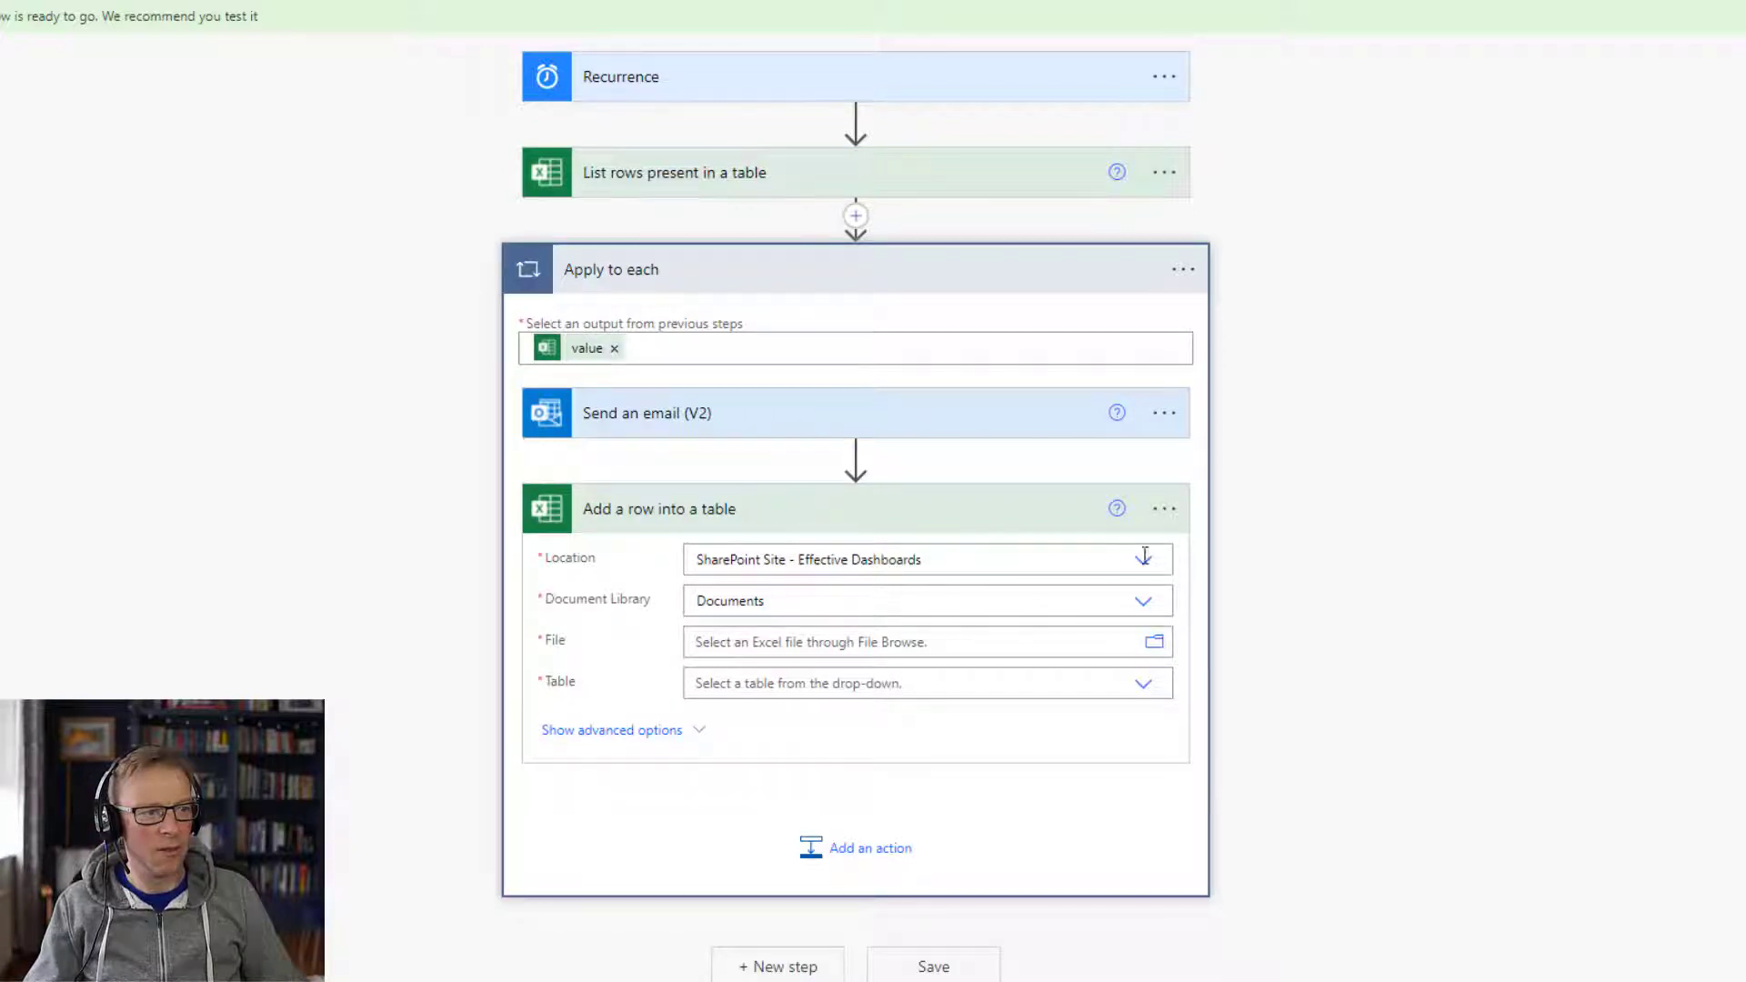
Choose the file BacklogReportingConfig.xlsx from the Reports/Backlog Reports folder for the Add a row into a table action
left_click(1151, 651)
scroll(1357, 373, "up", 5)
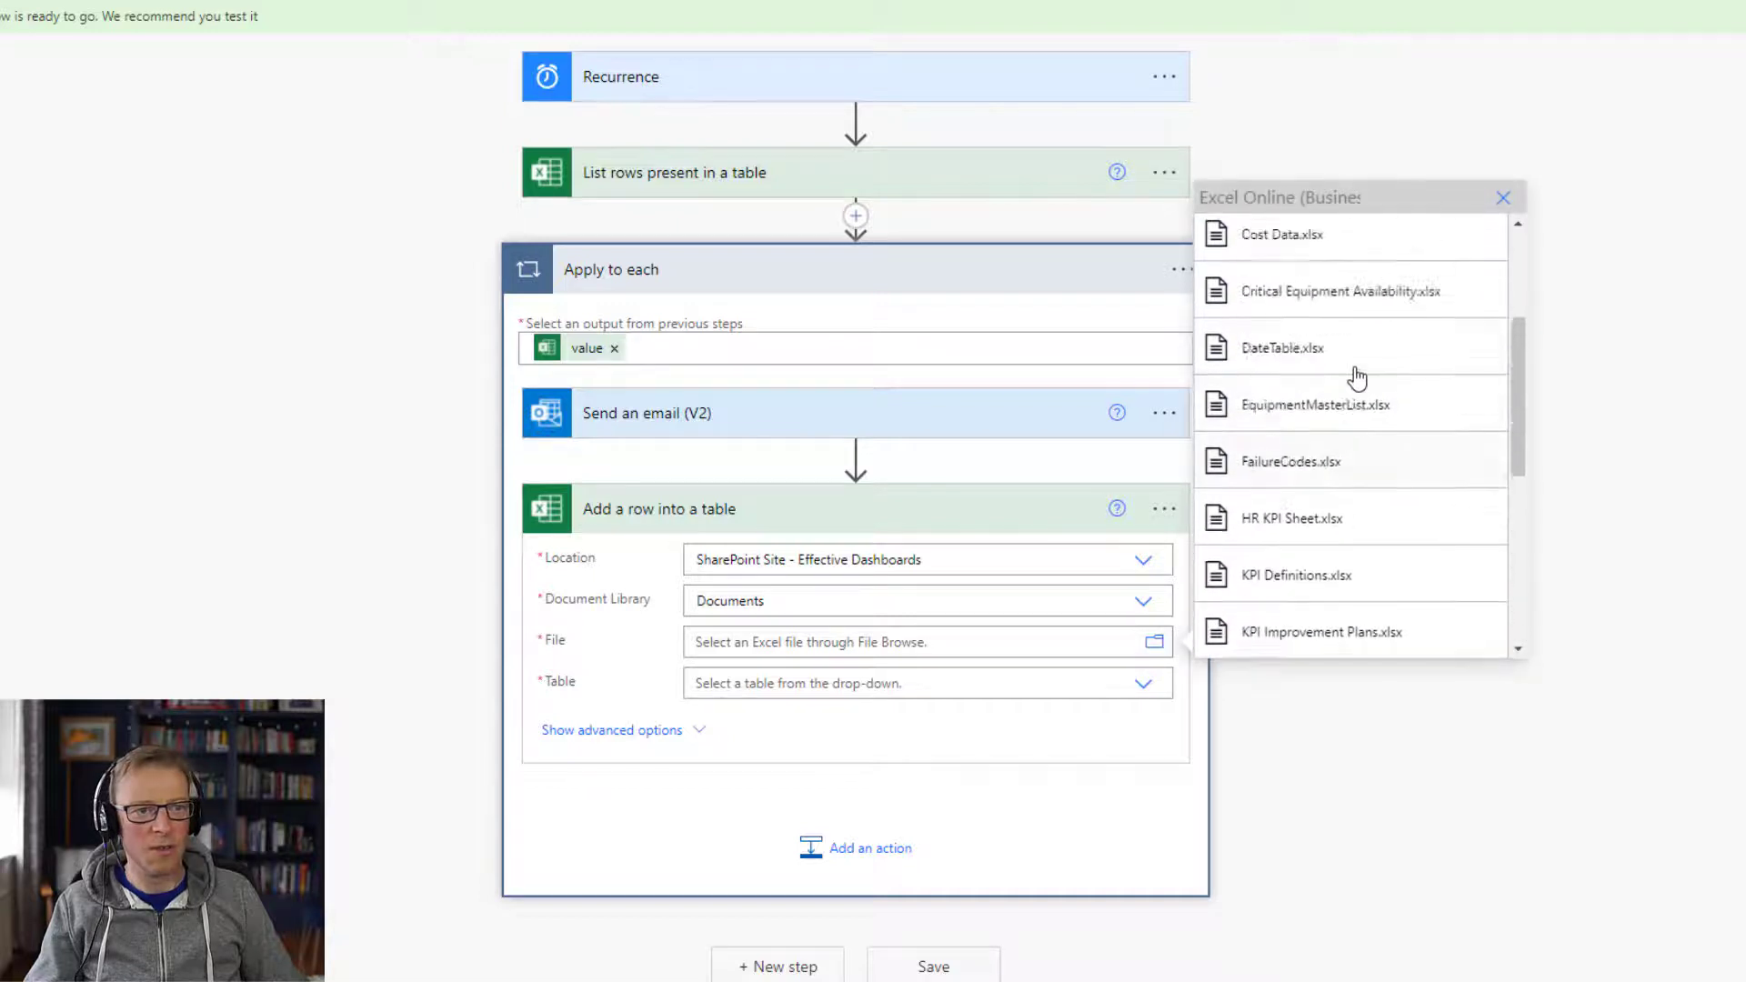
scroll(1356, 377, "up", 3)
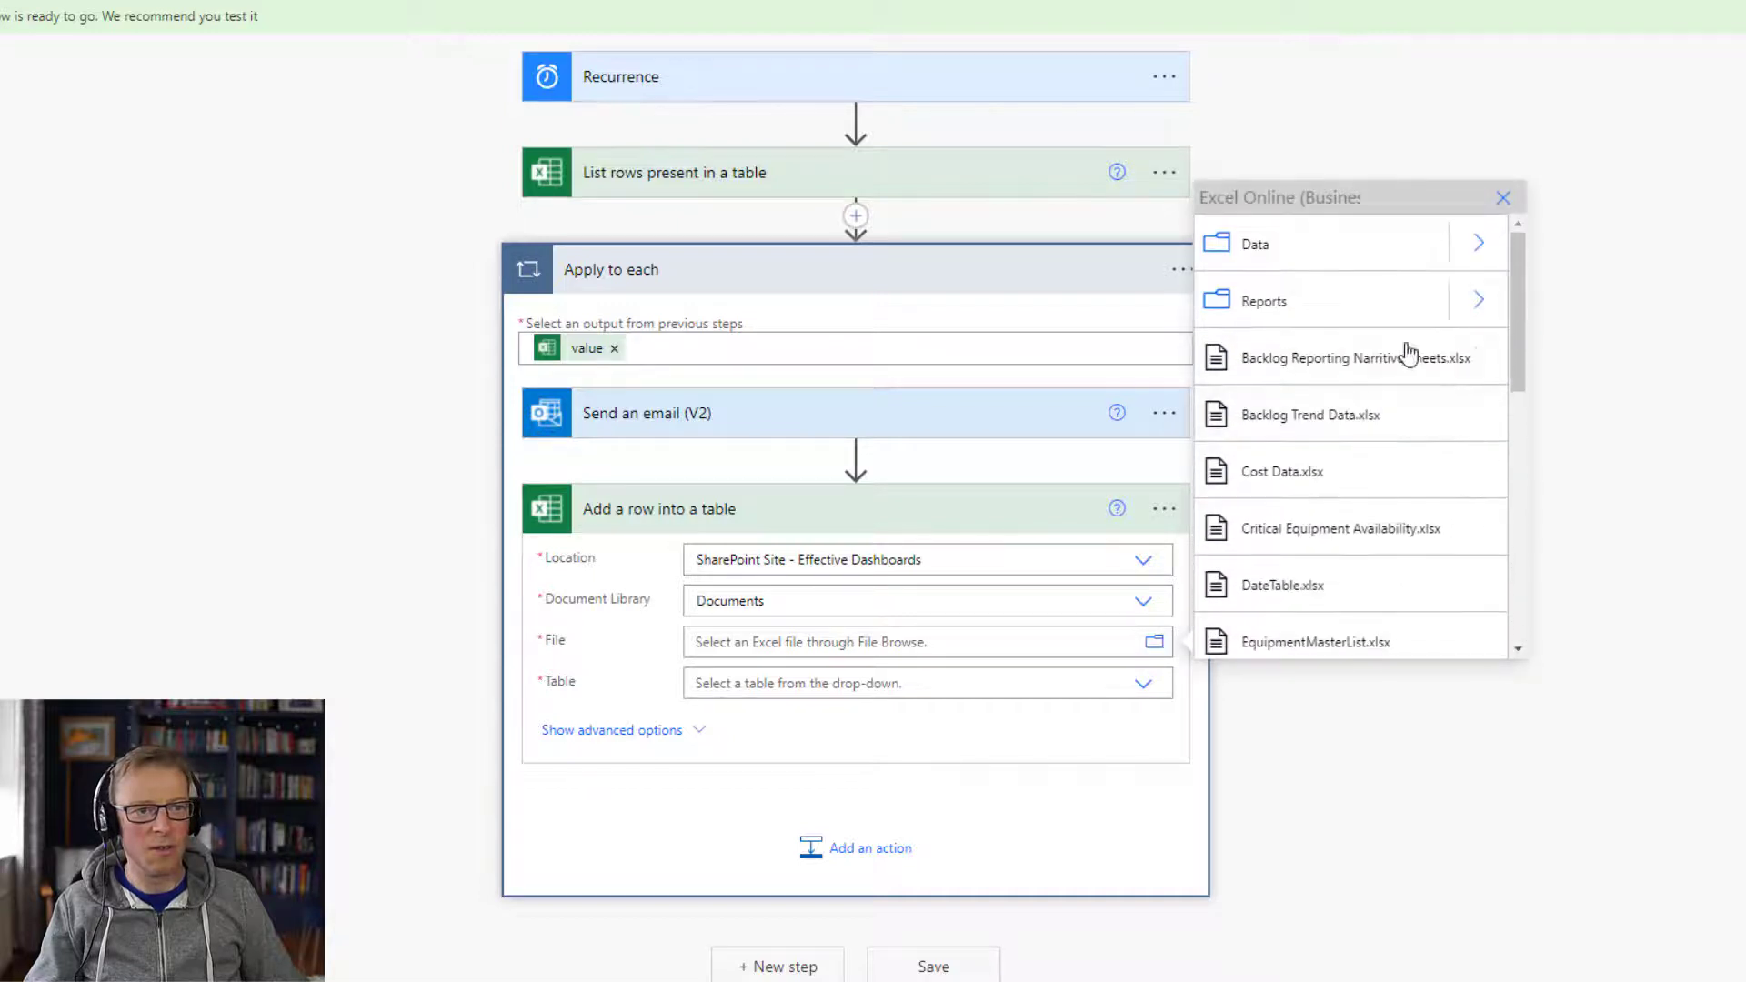
left_click(1476, 304)
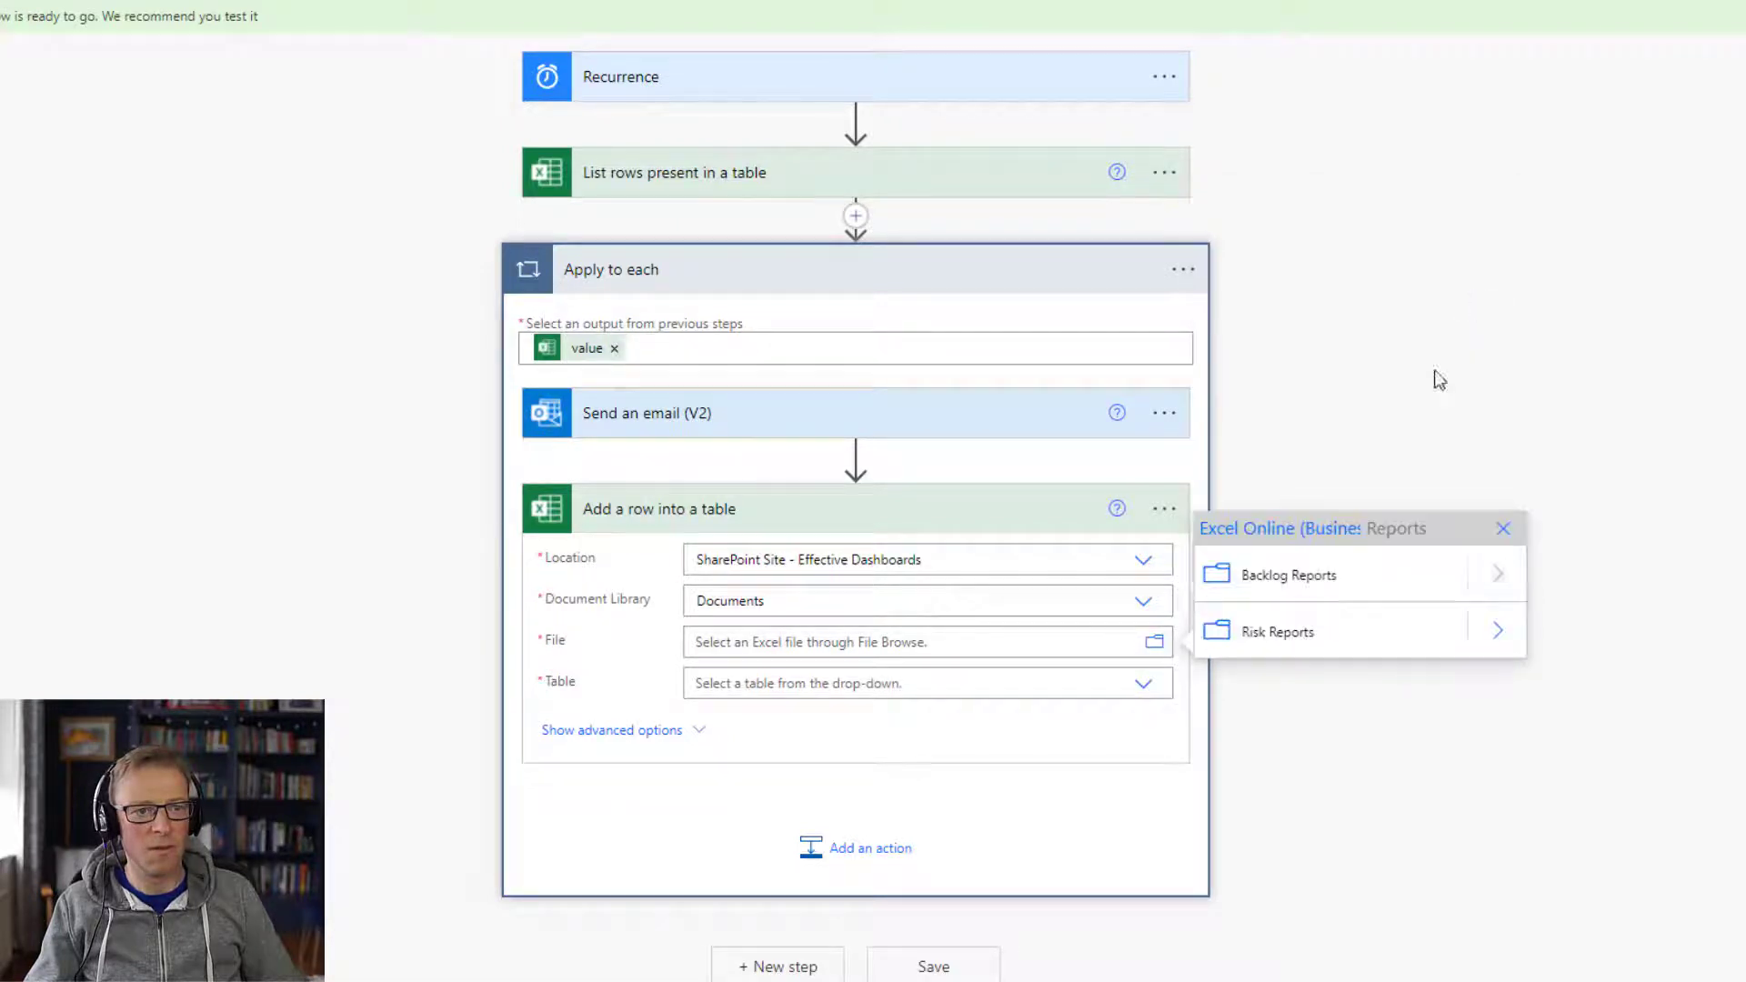
left_click(1502, 582)
left_click(1276, 642)
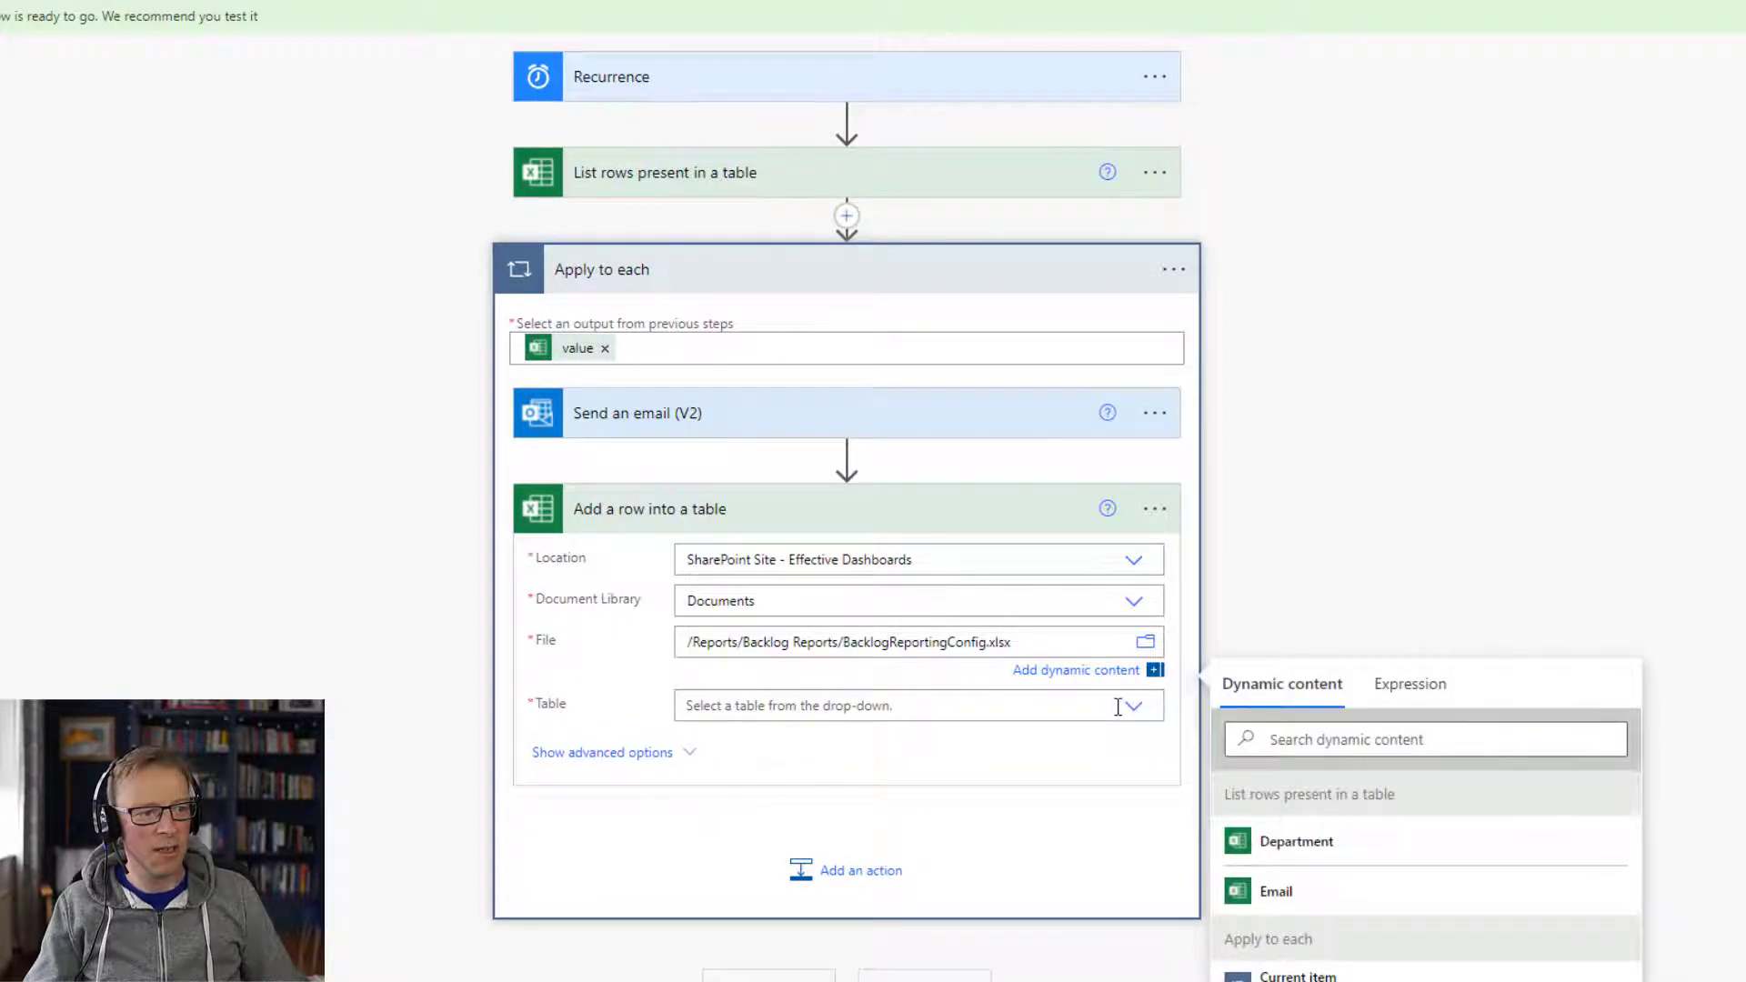
Select the Output table as the row's destination and fill Discipline Name with the Department dynamic value
left_click(1118, 708)
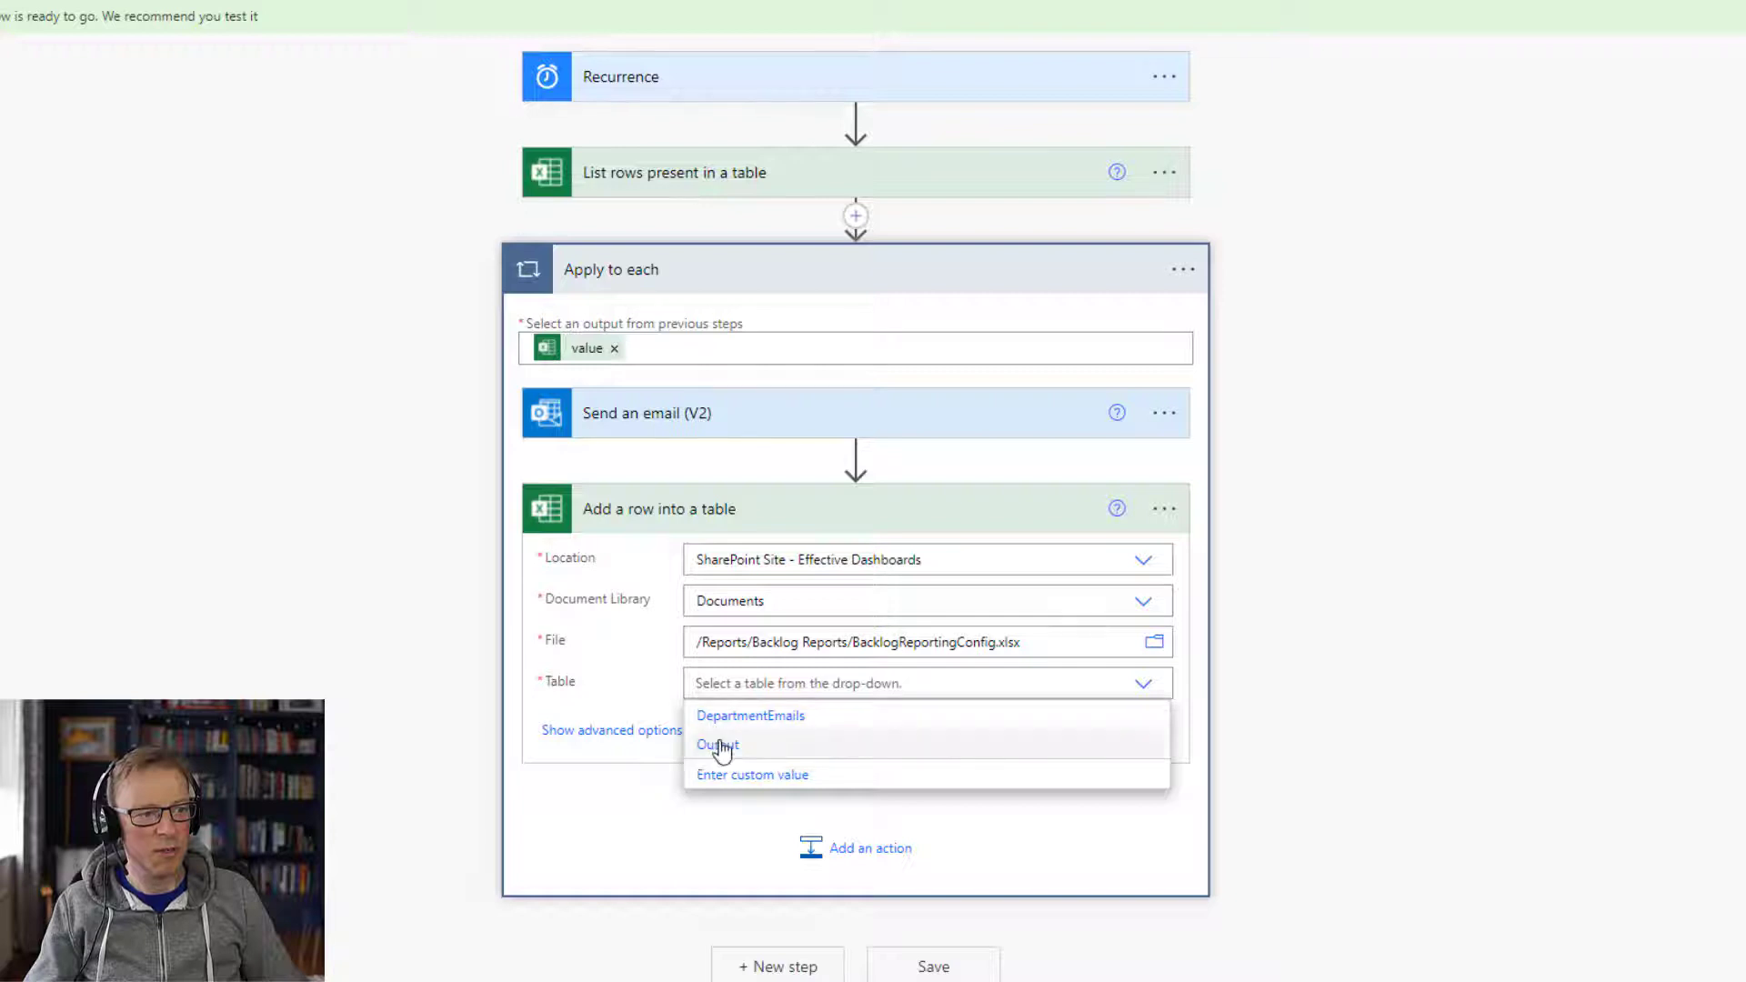
left_click(718, 745)
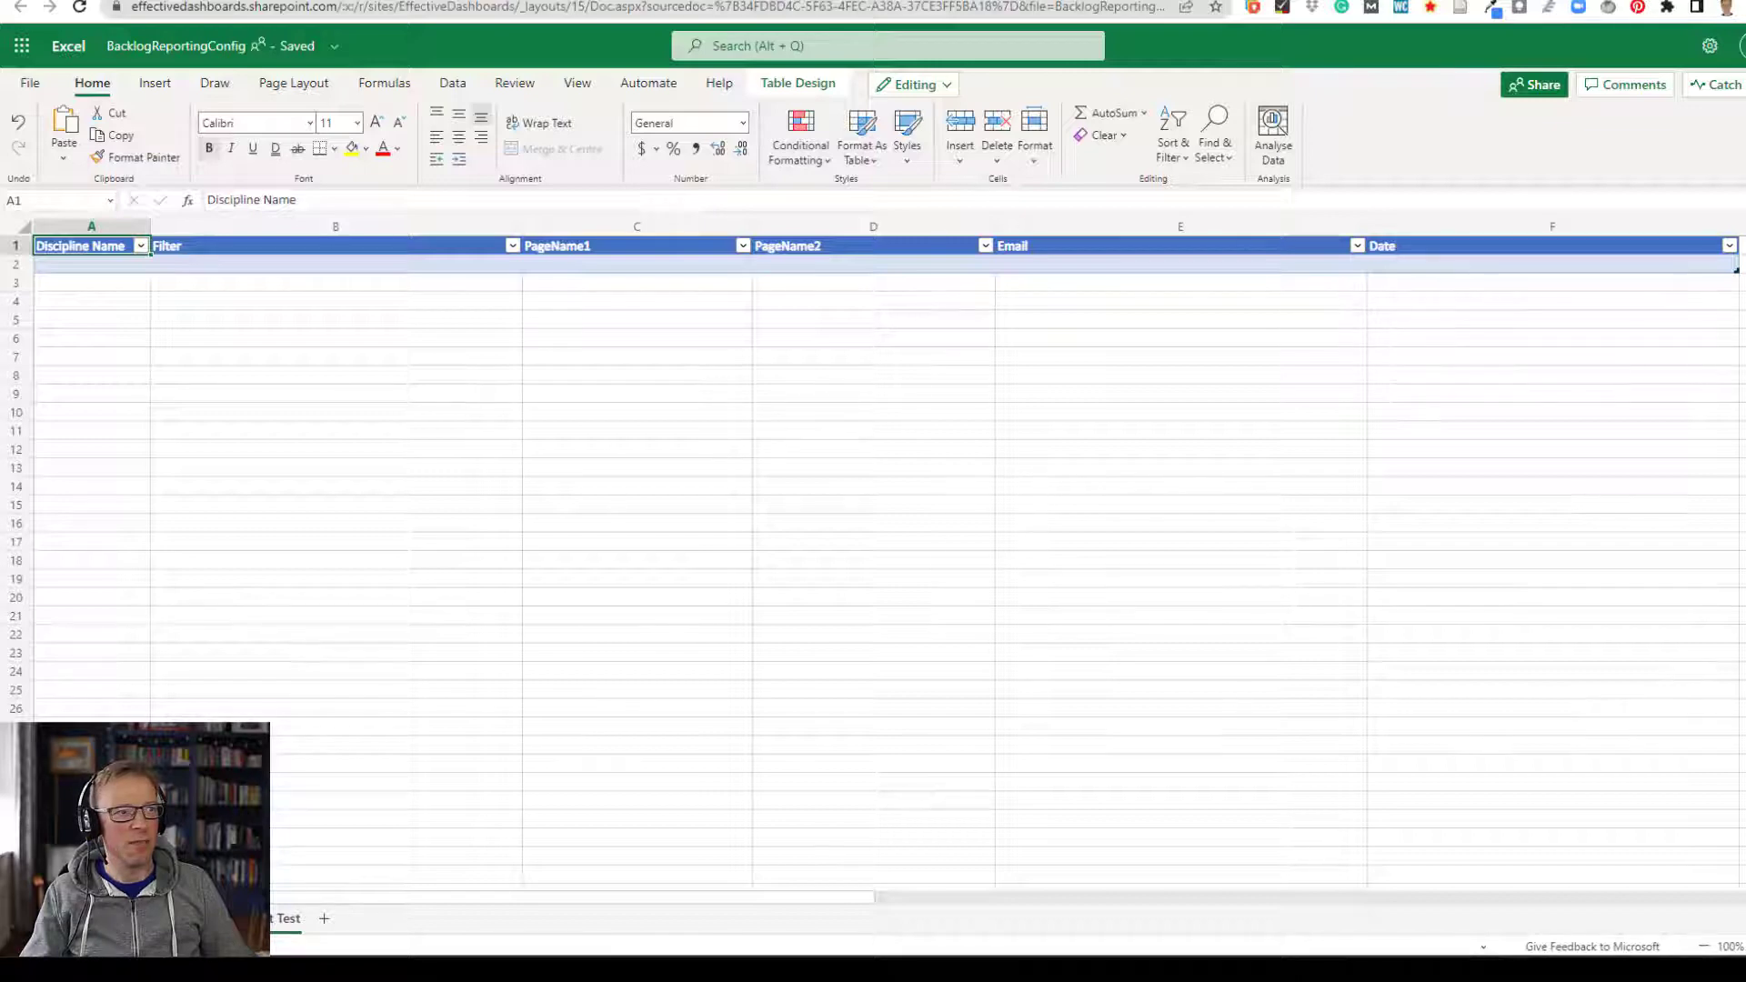
left_click(738, 0)
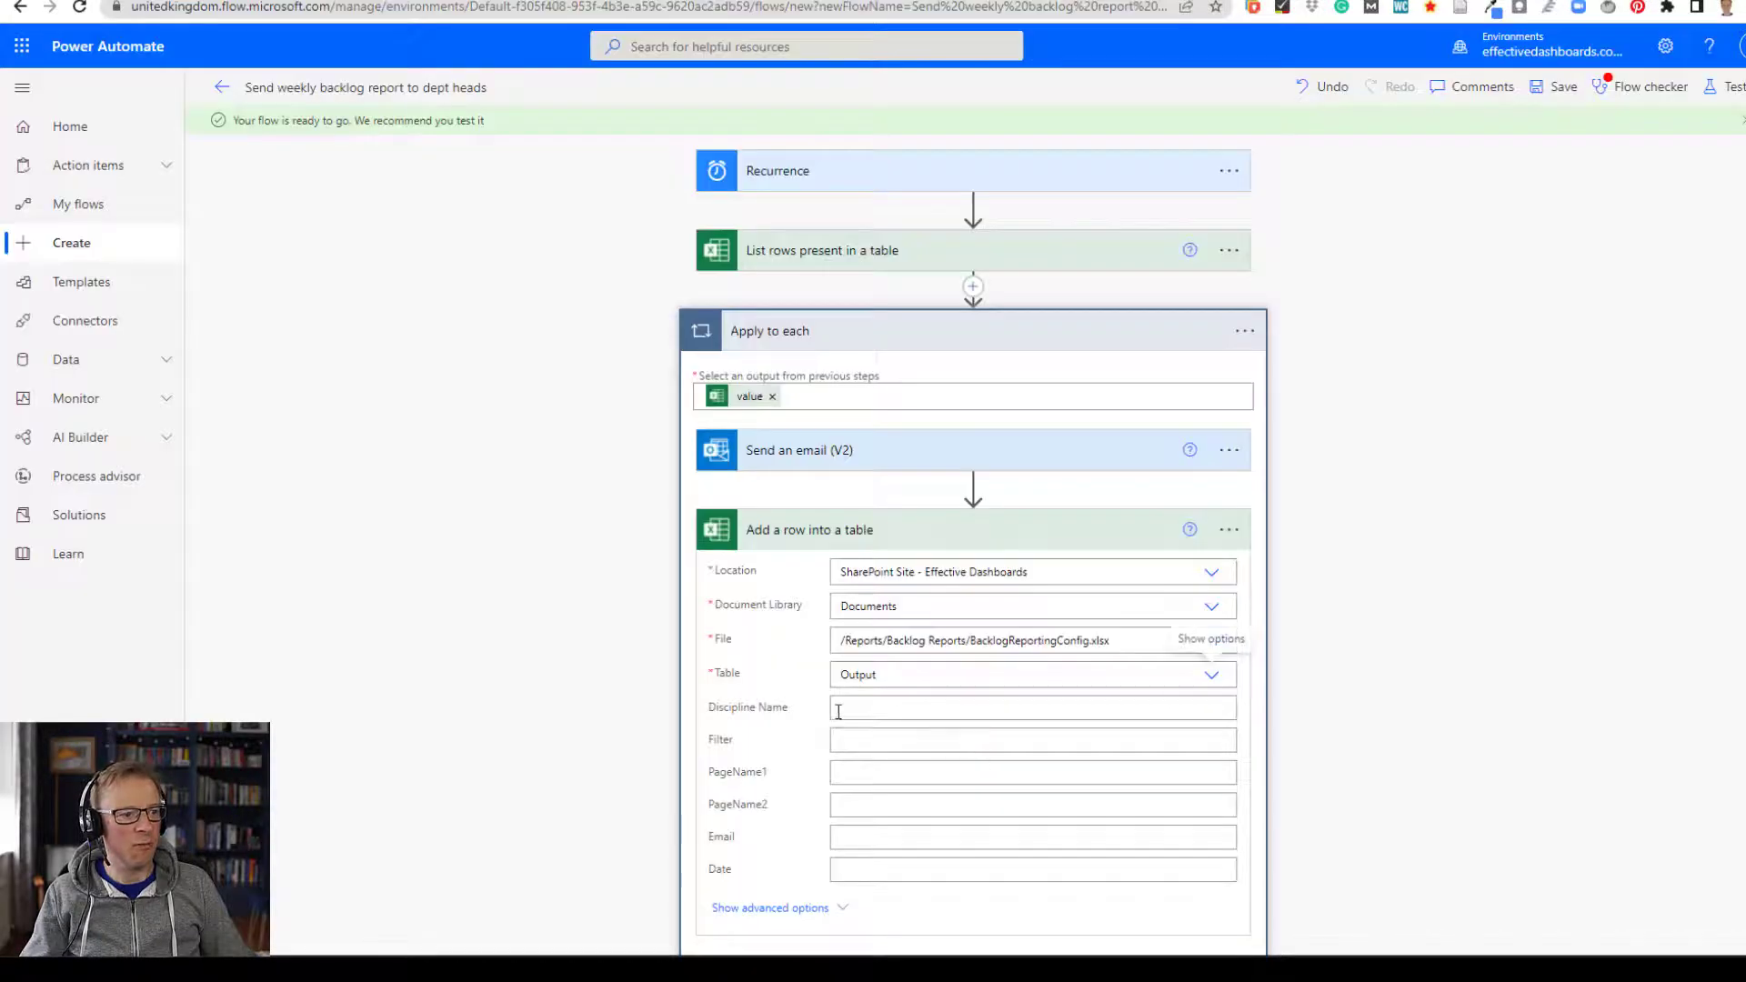
left_click(839, 711)
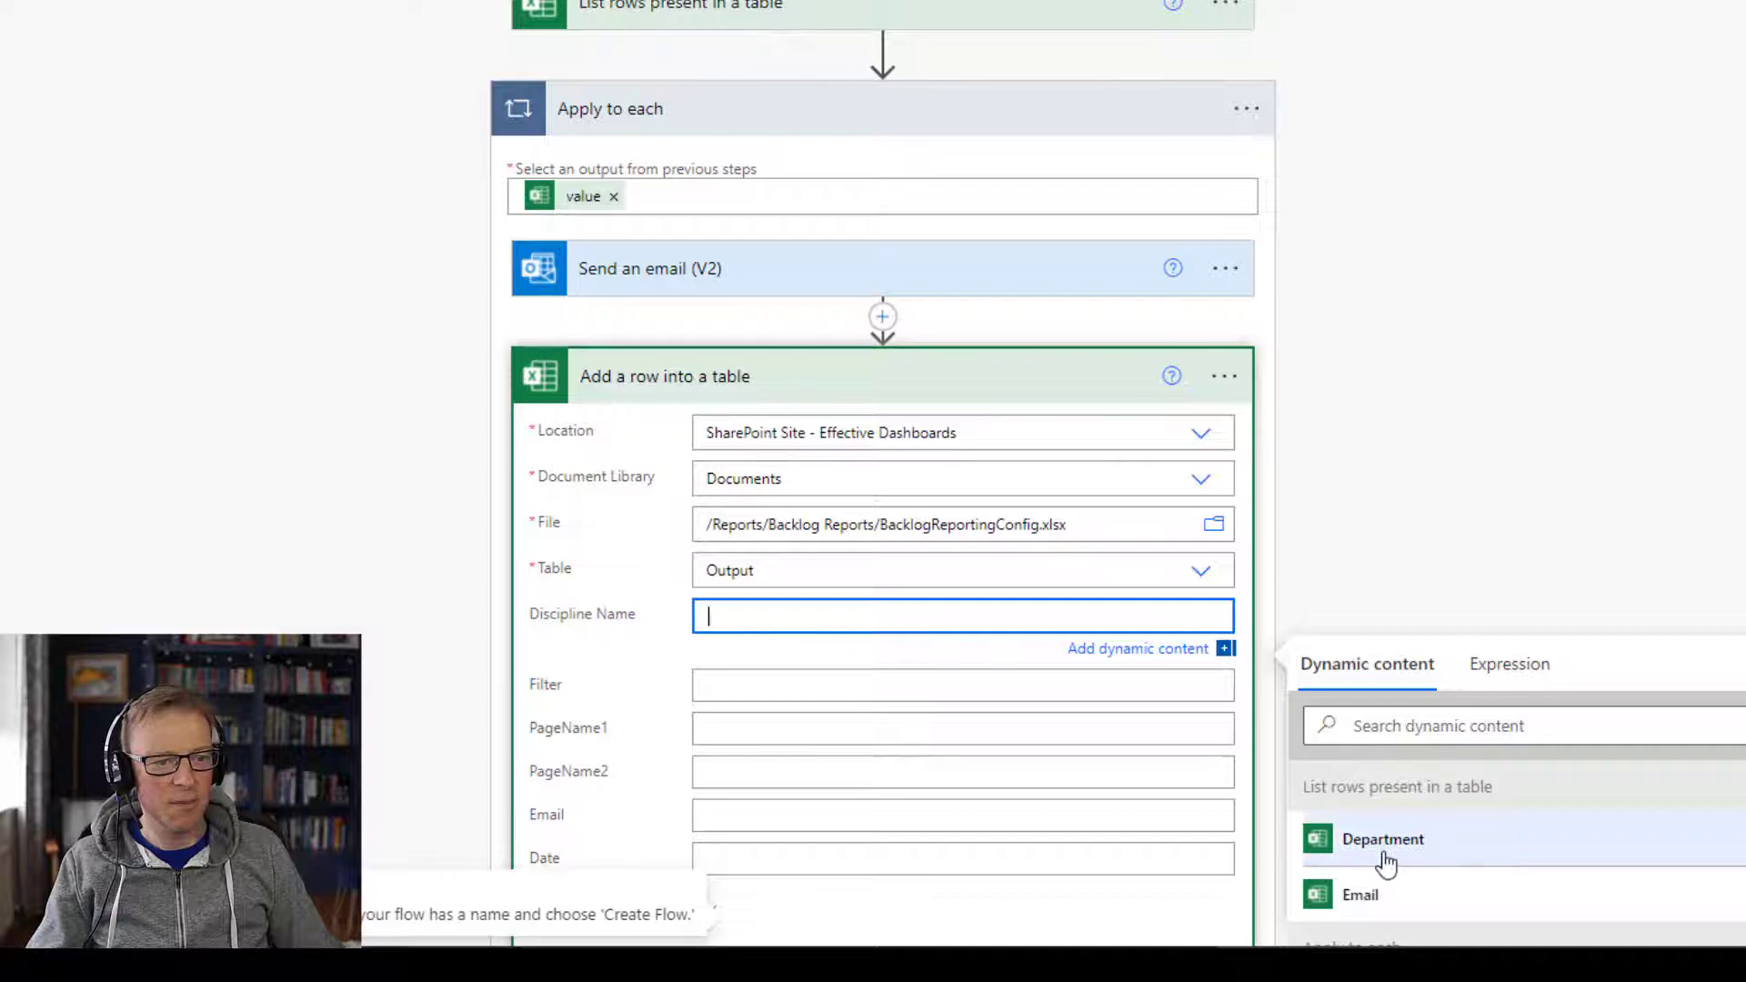
left_click(1383, 855)
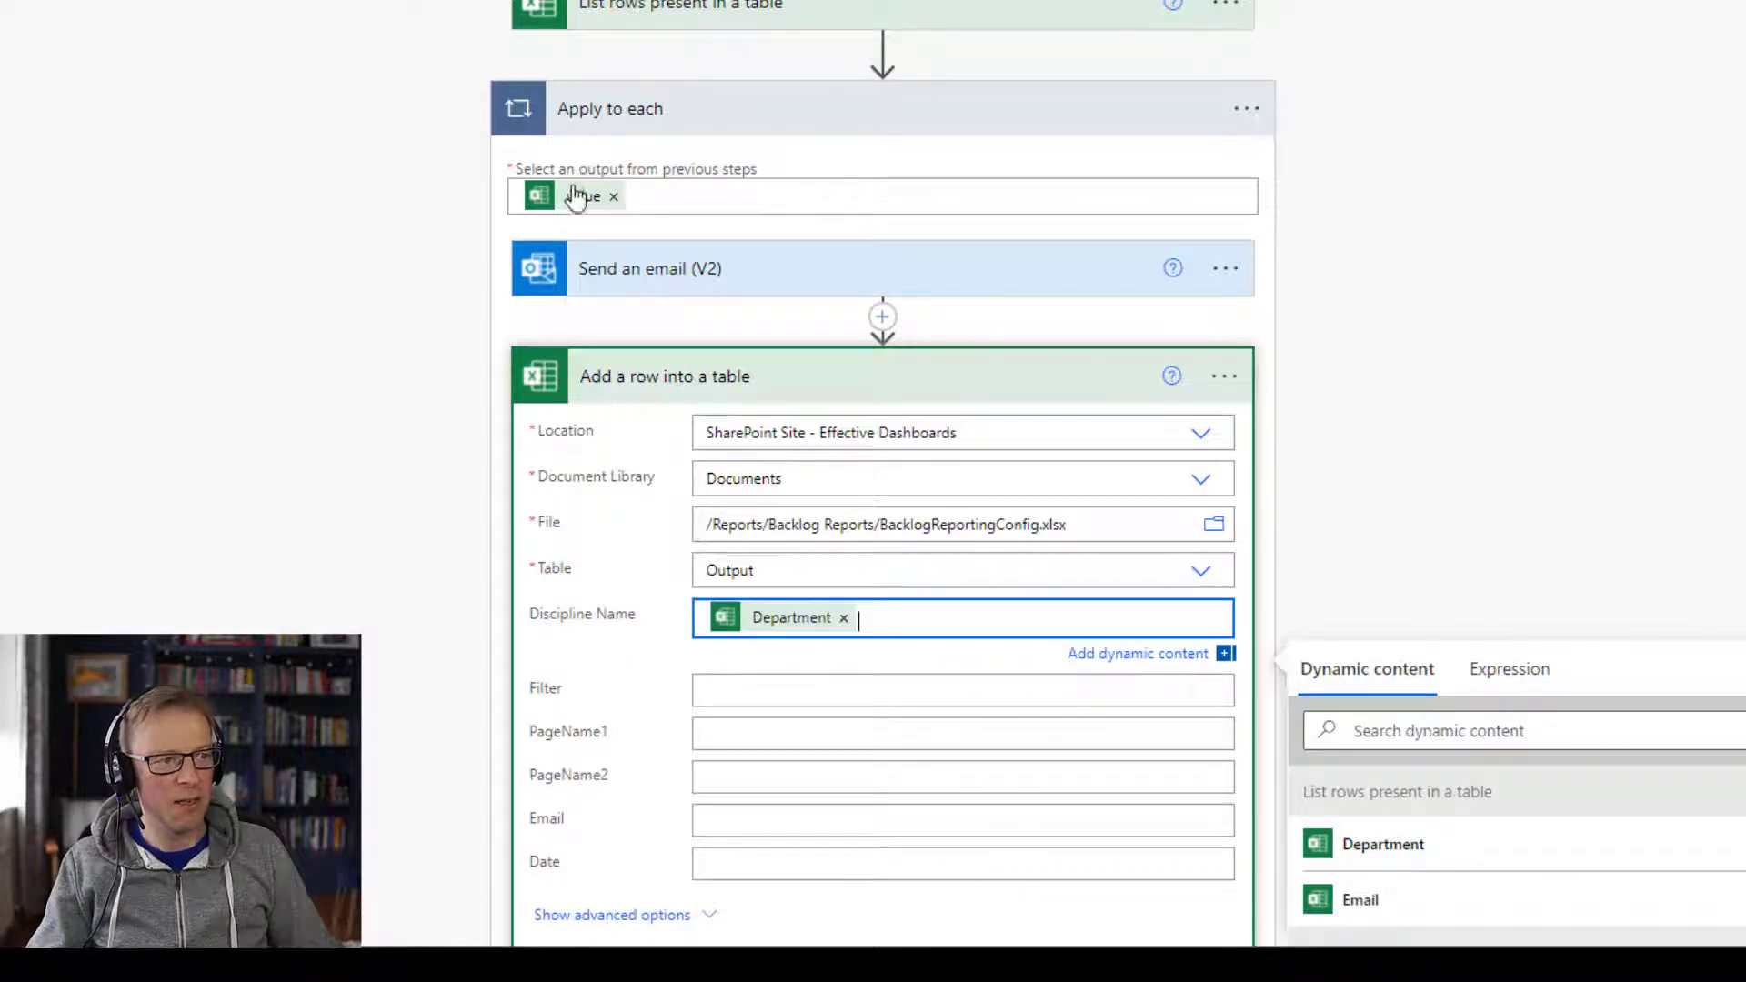
Fill Filter with "WorkOrderData/Department eq" copied from the Notepad notes, followed by the Department dynamic value in single quotes
scroll(715, 622, "down", 1)
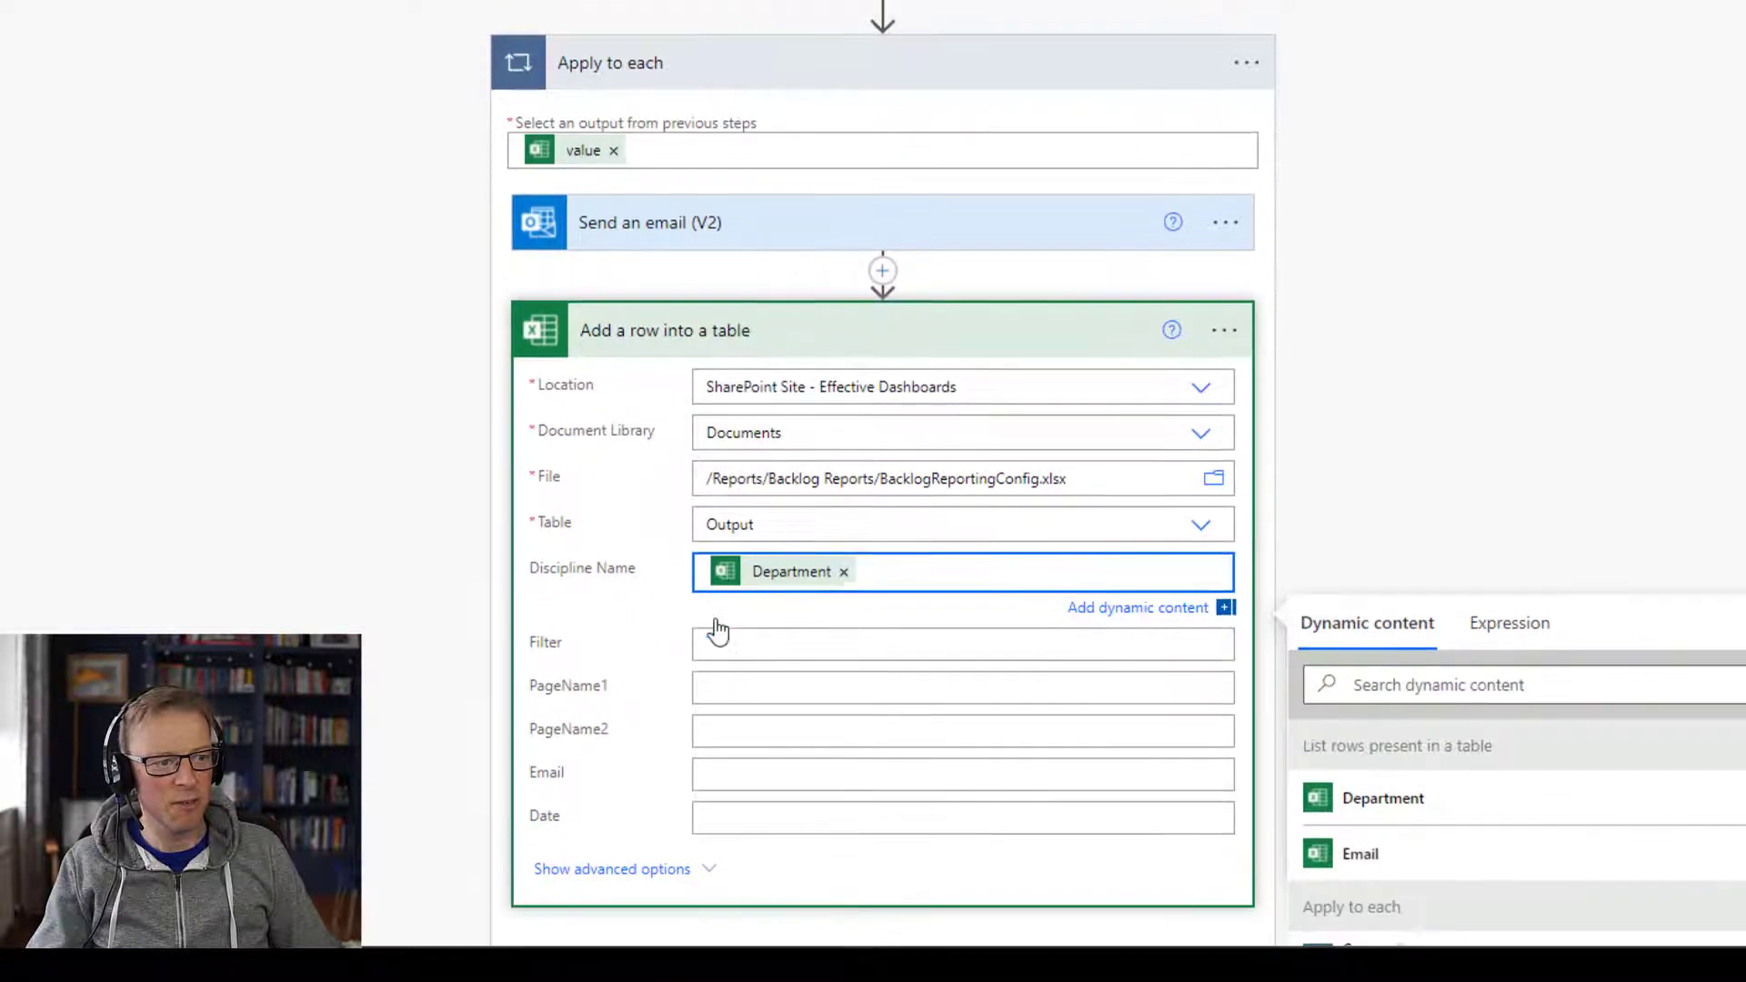
scroll(718, 630, "down", 1)
left_click(769, 554)
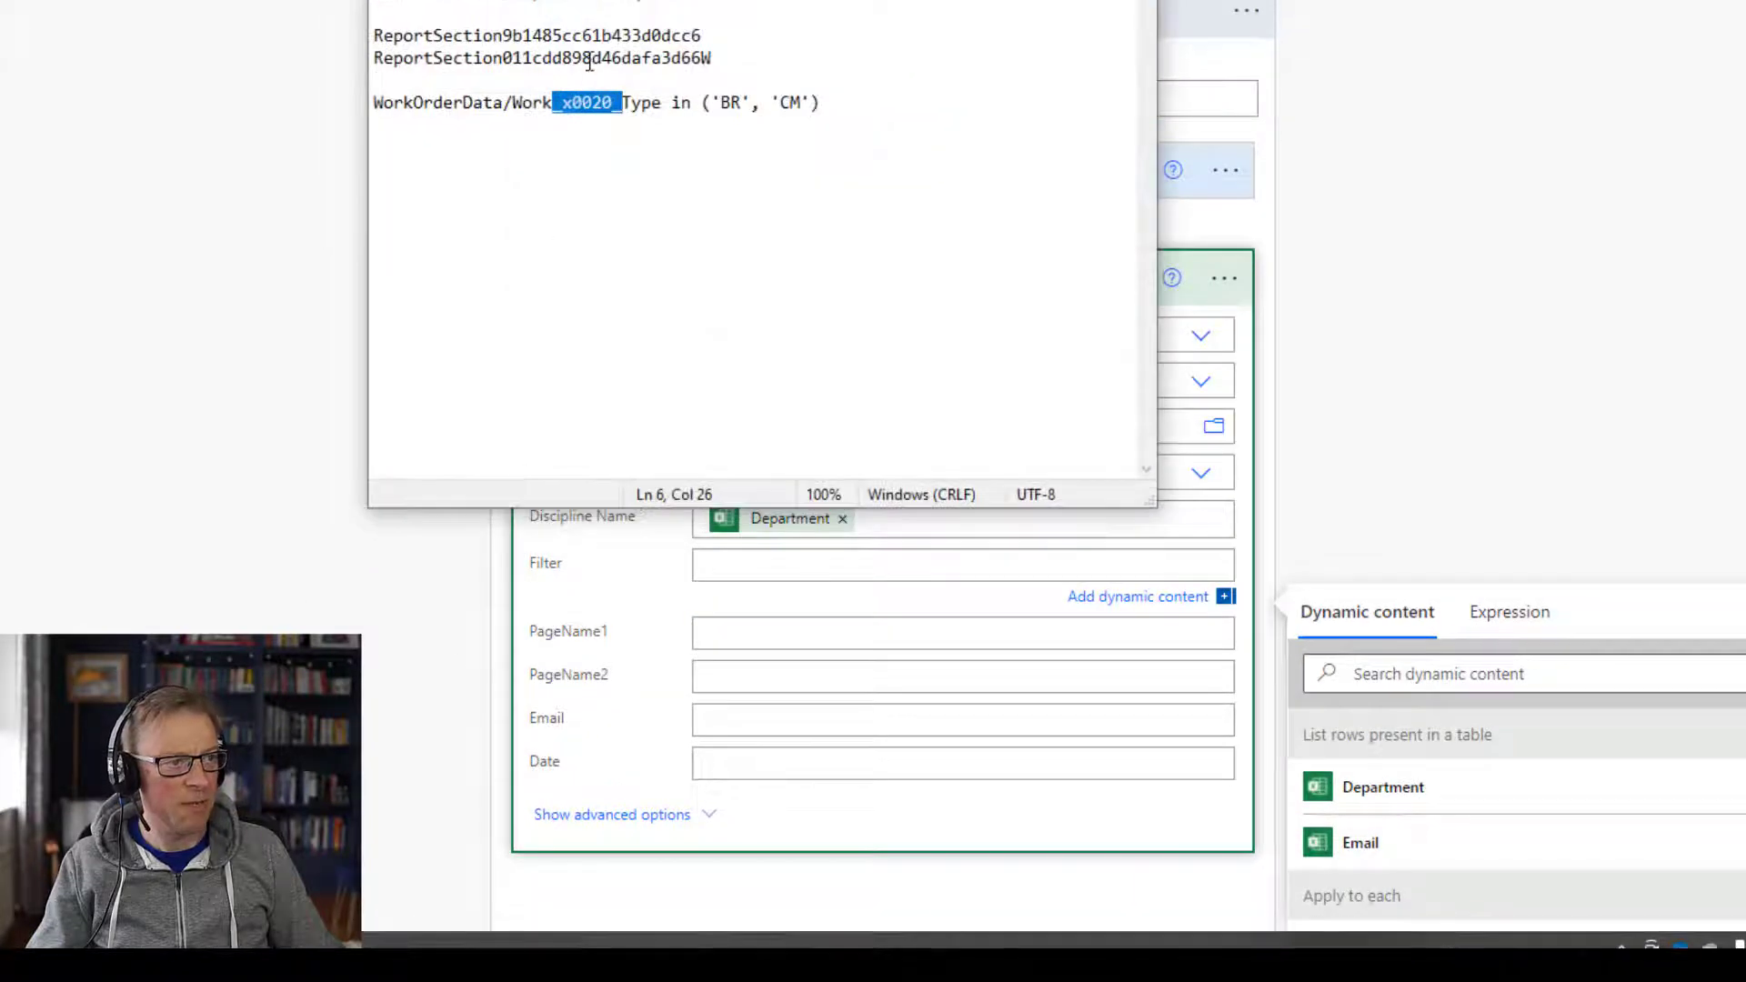
left_click(639, 5)
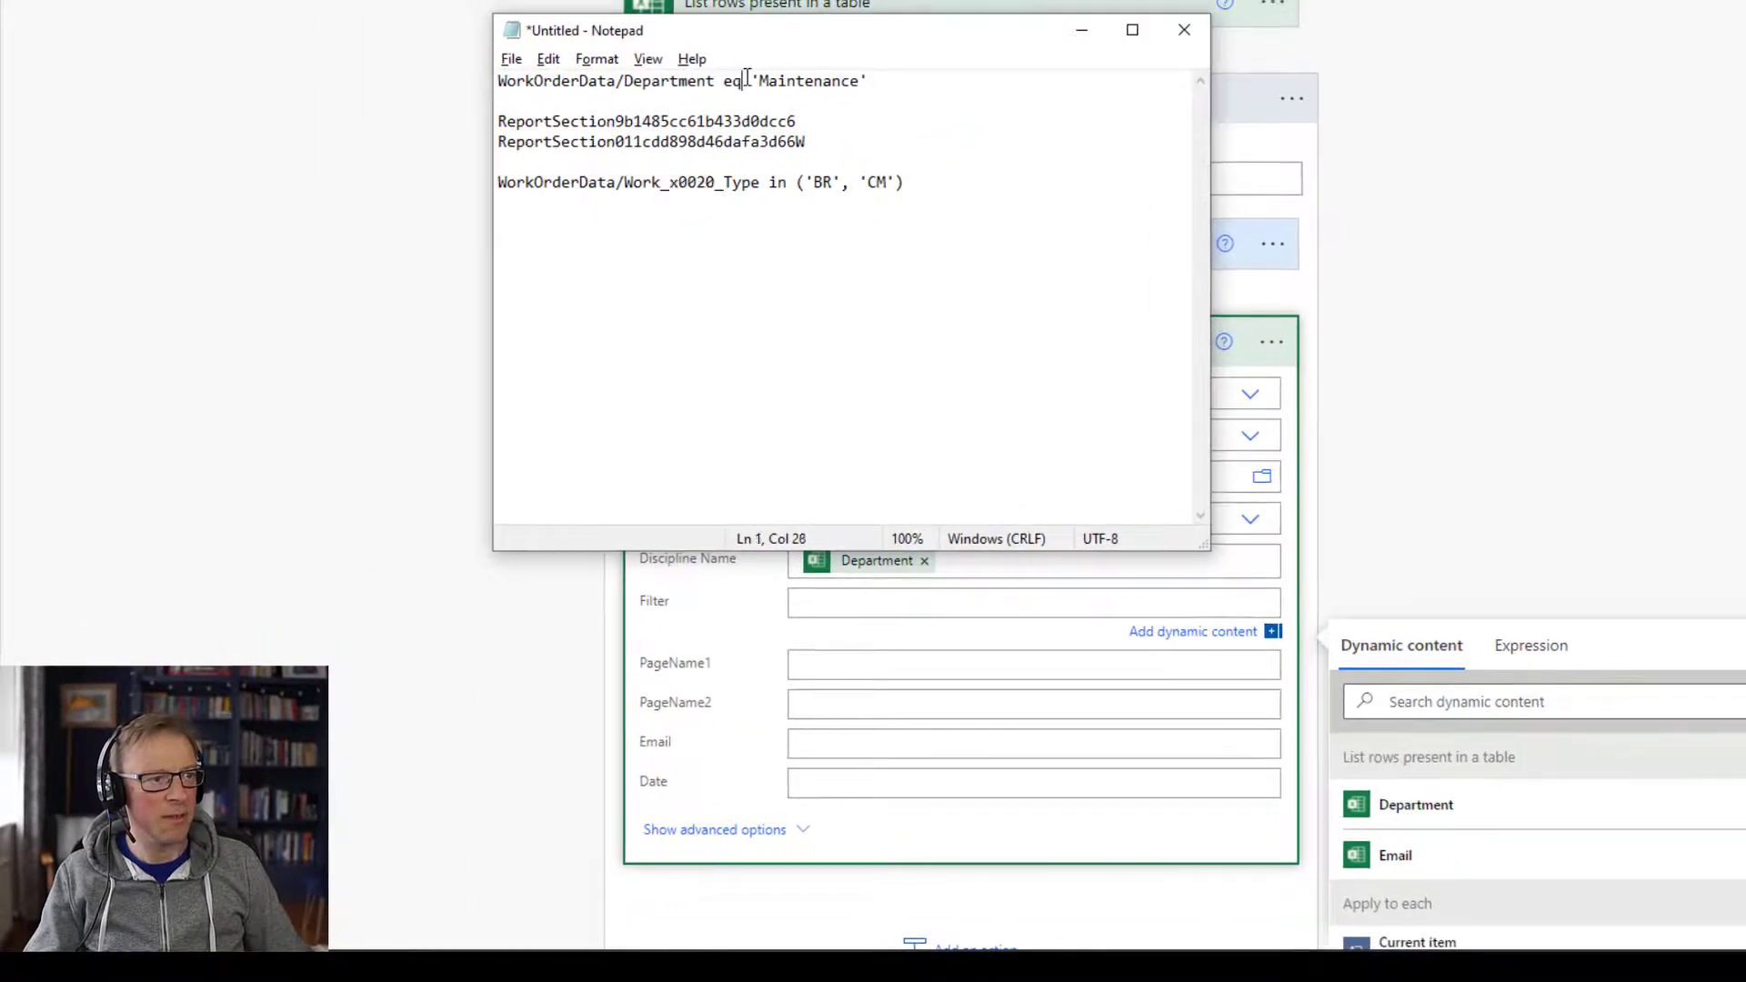
left_click_drag(746, 80, 498, 80)
key("ctrl+c")
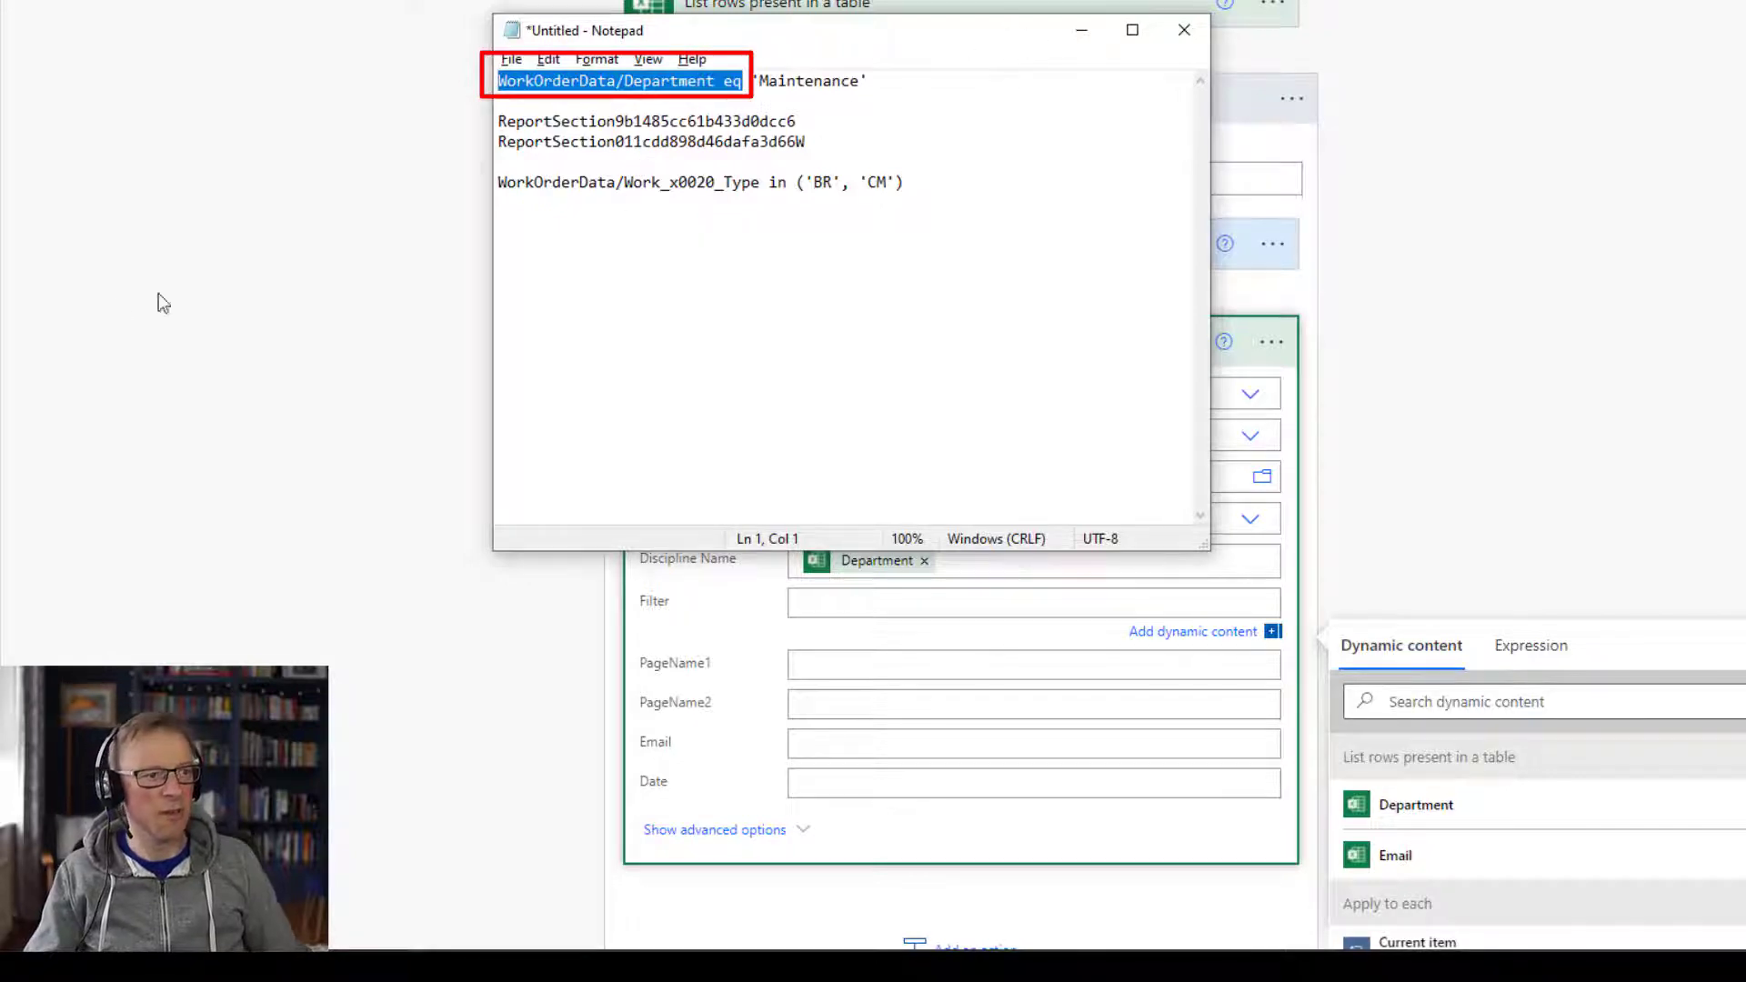
key("alt+Tab")
left_click(850, 599)
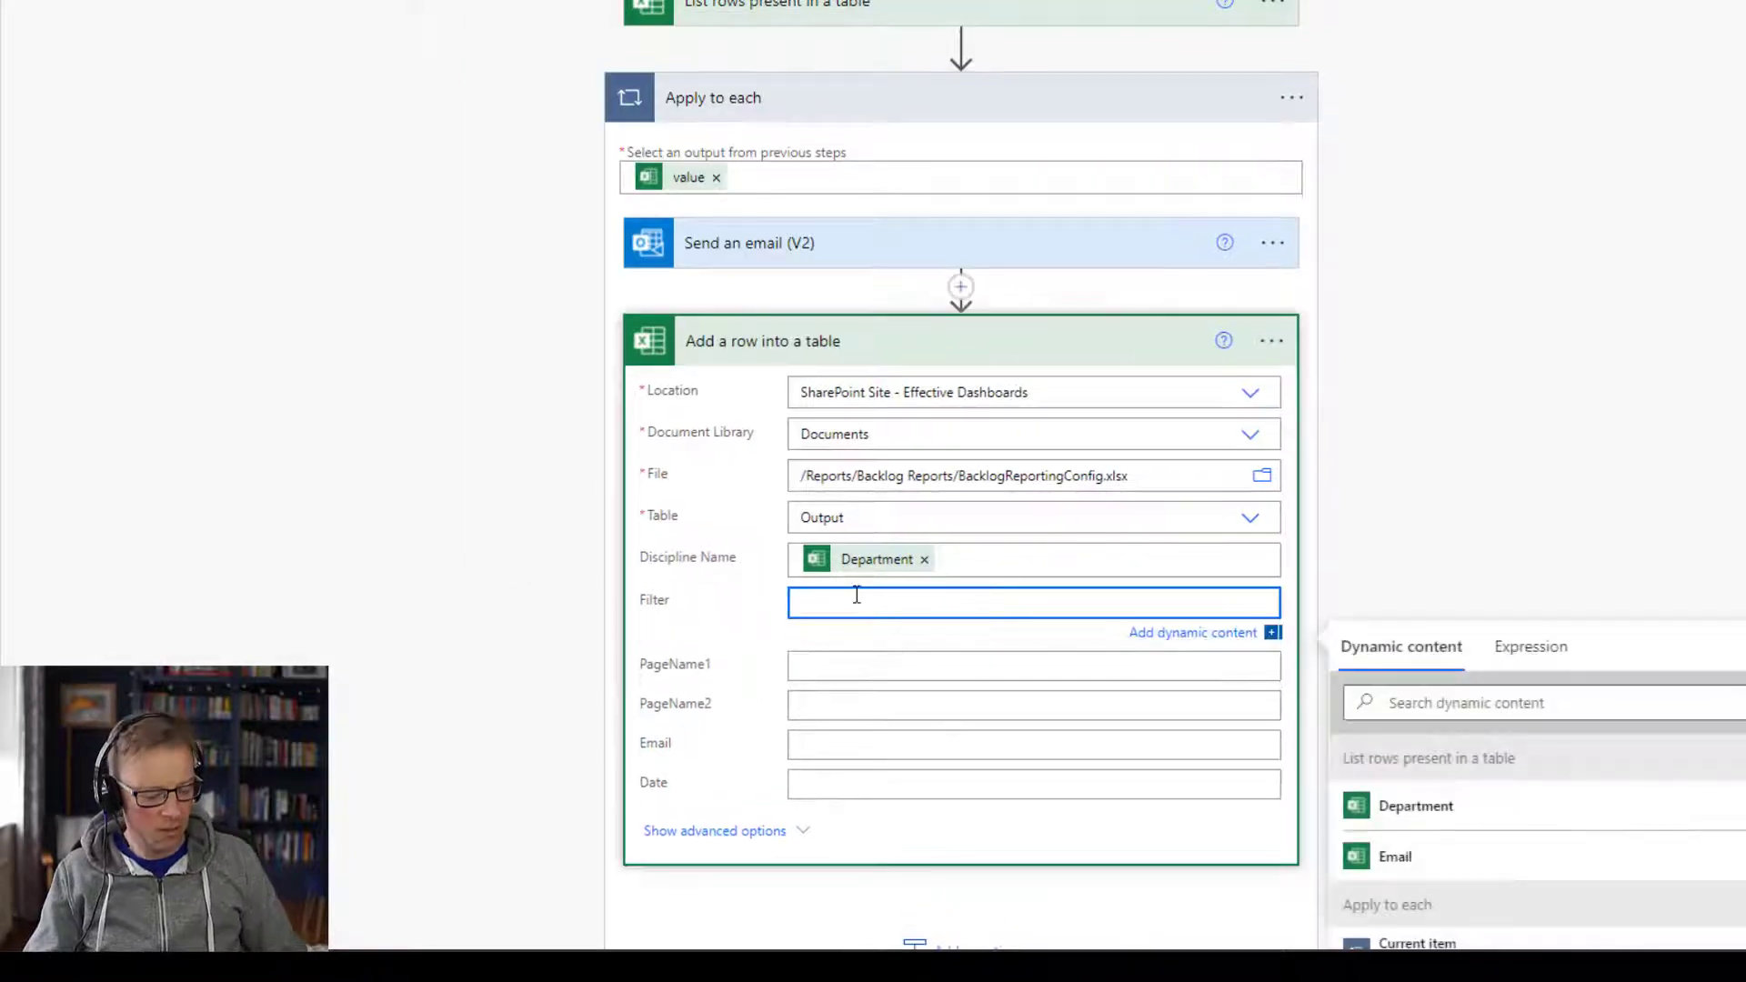
key("ctrl+v")
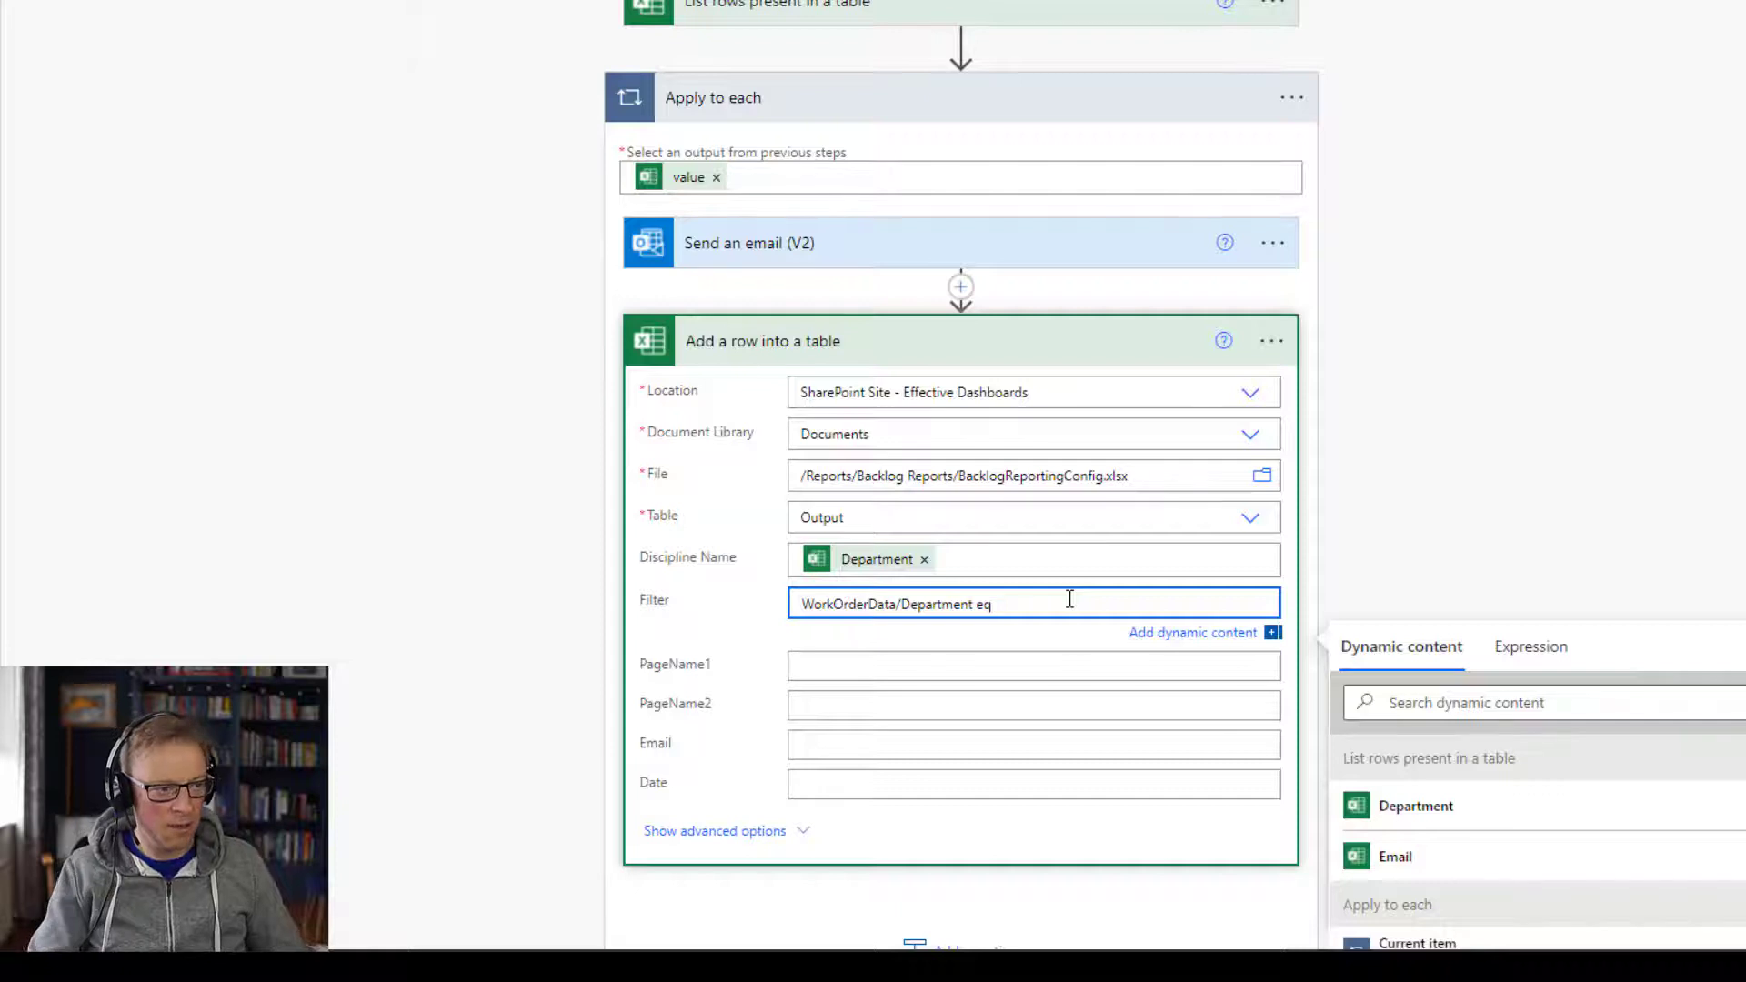
type("'")
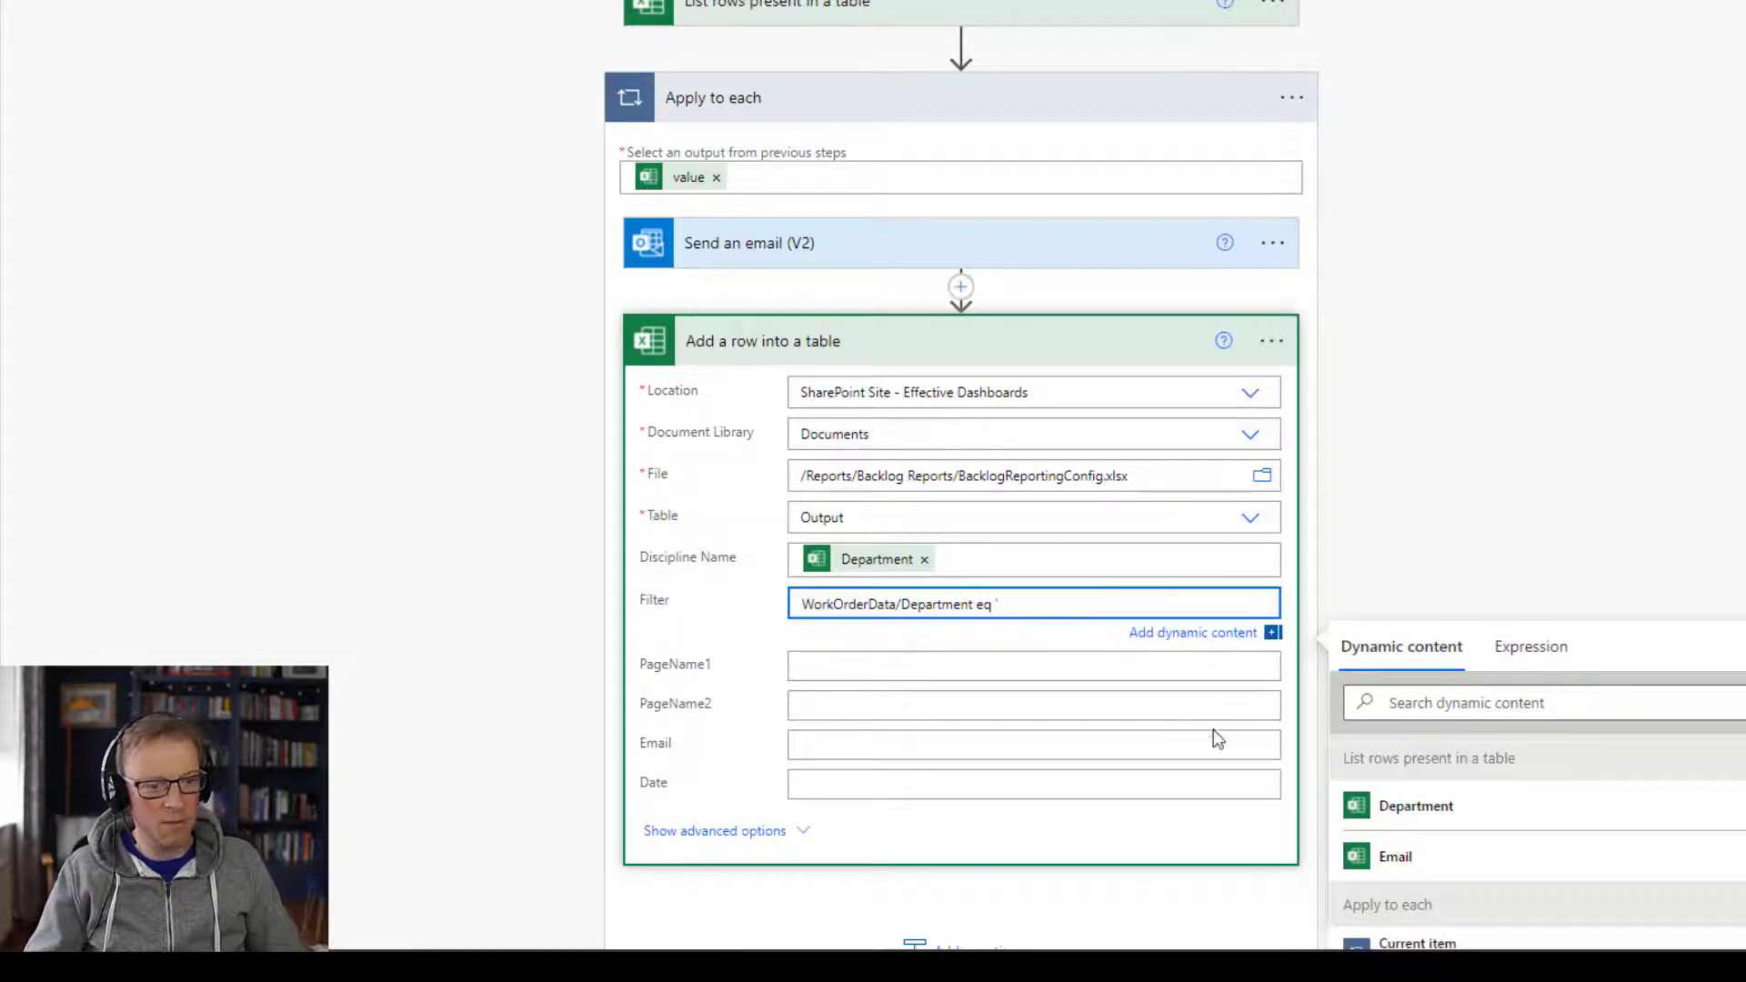
left_click(1415, 805)
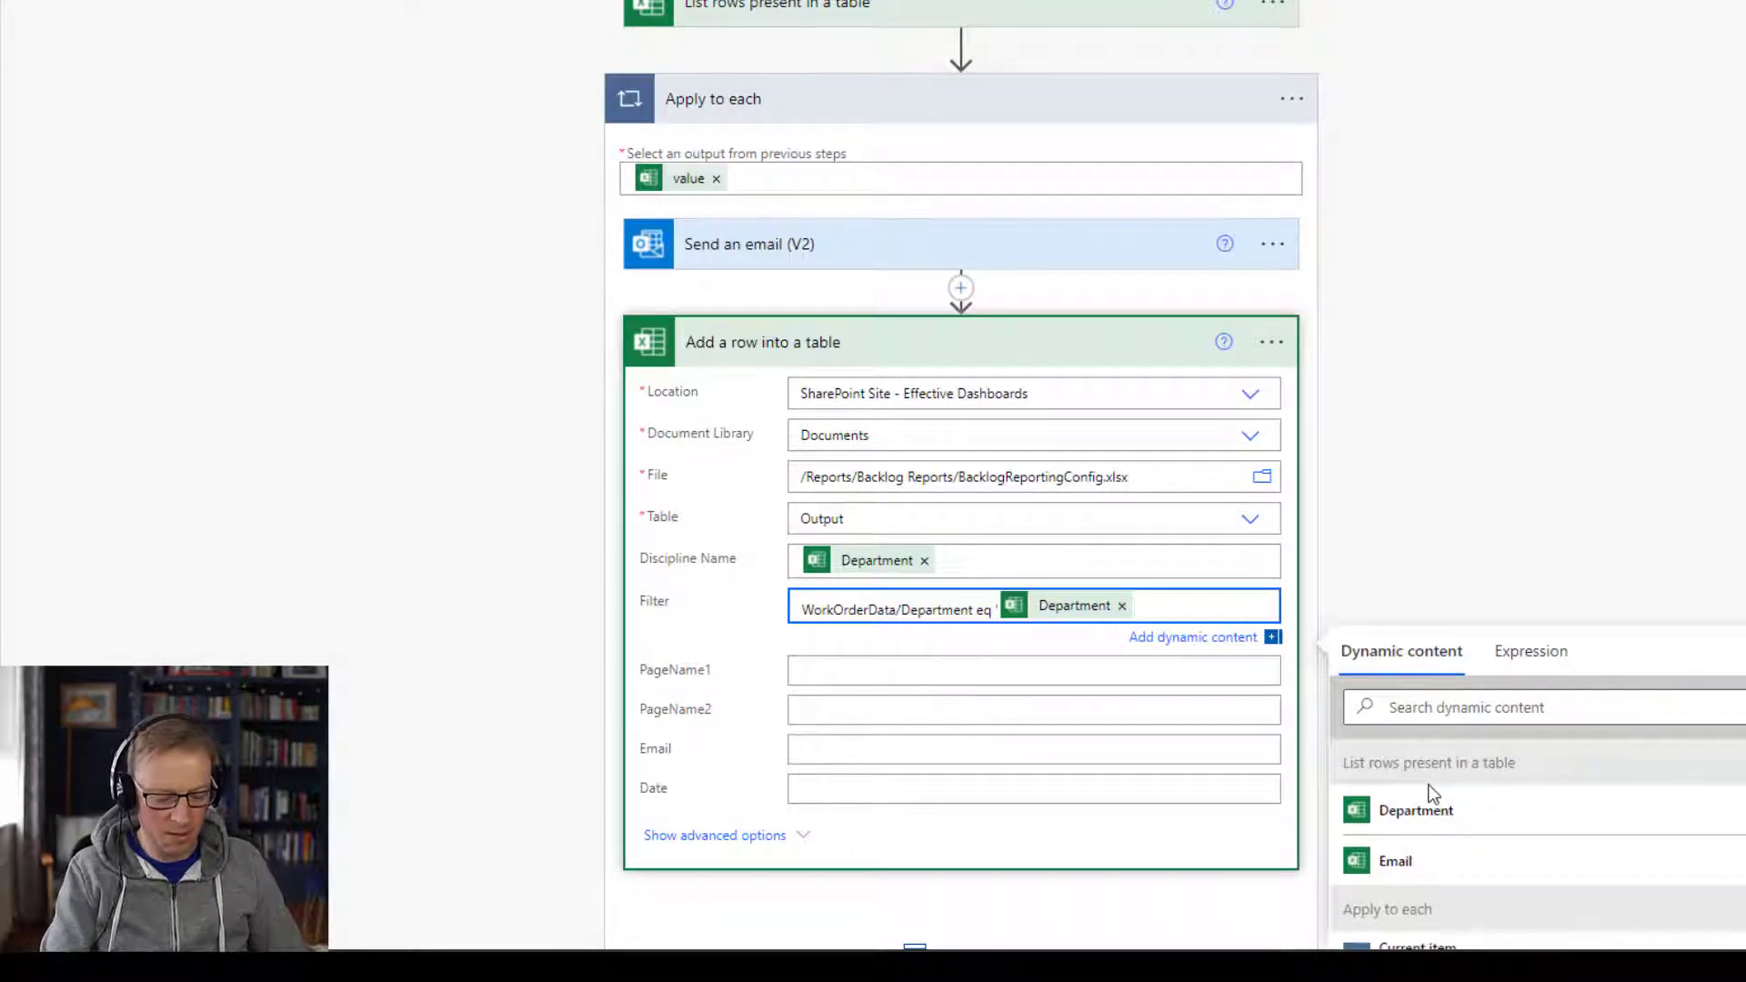
Copy ReportSection011cdd898d46dafa3d66 from the Top 10 Work Orders page's URL in the Power BI report into the row's PageName2
left_click(864, 664)
left_click(810, 728)
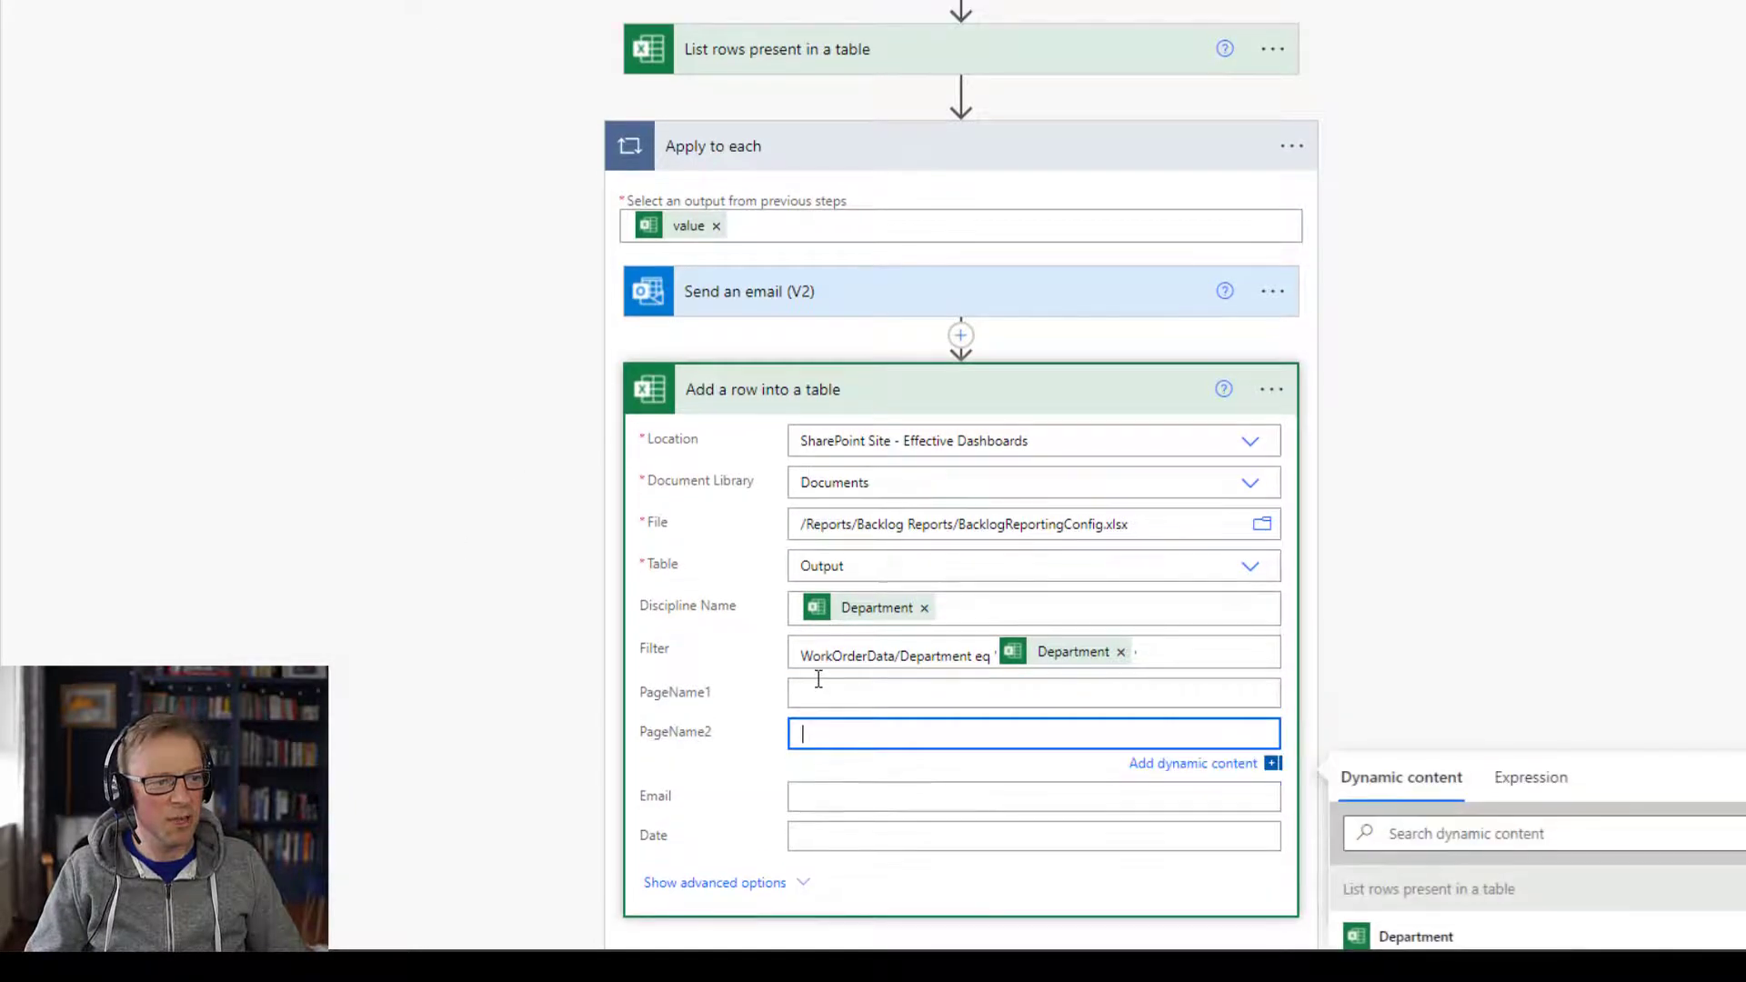
left_click(819, 693)
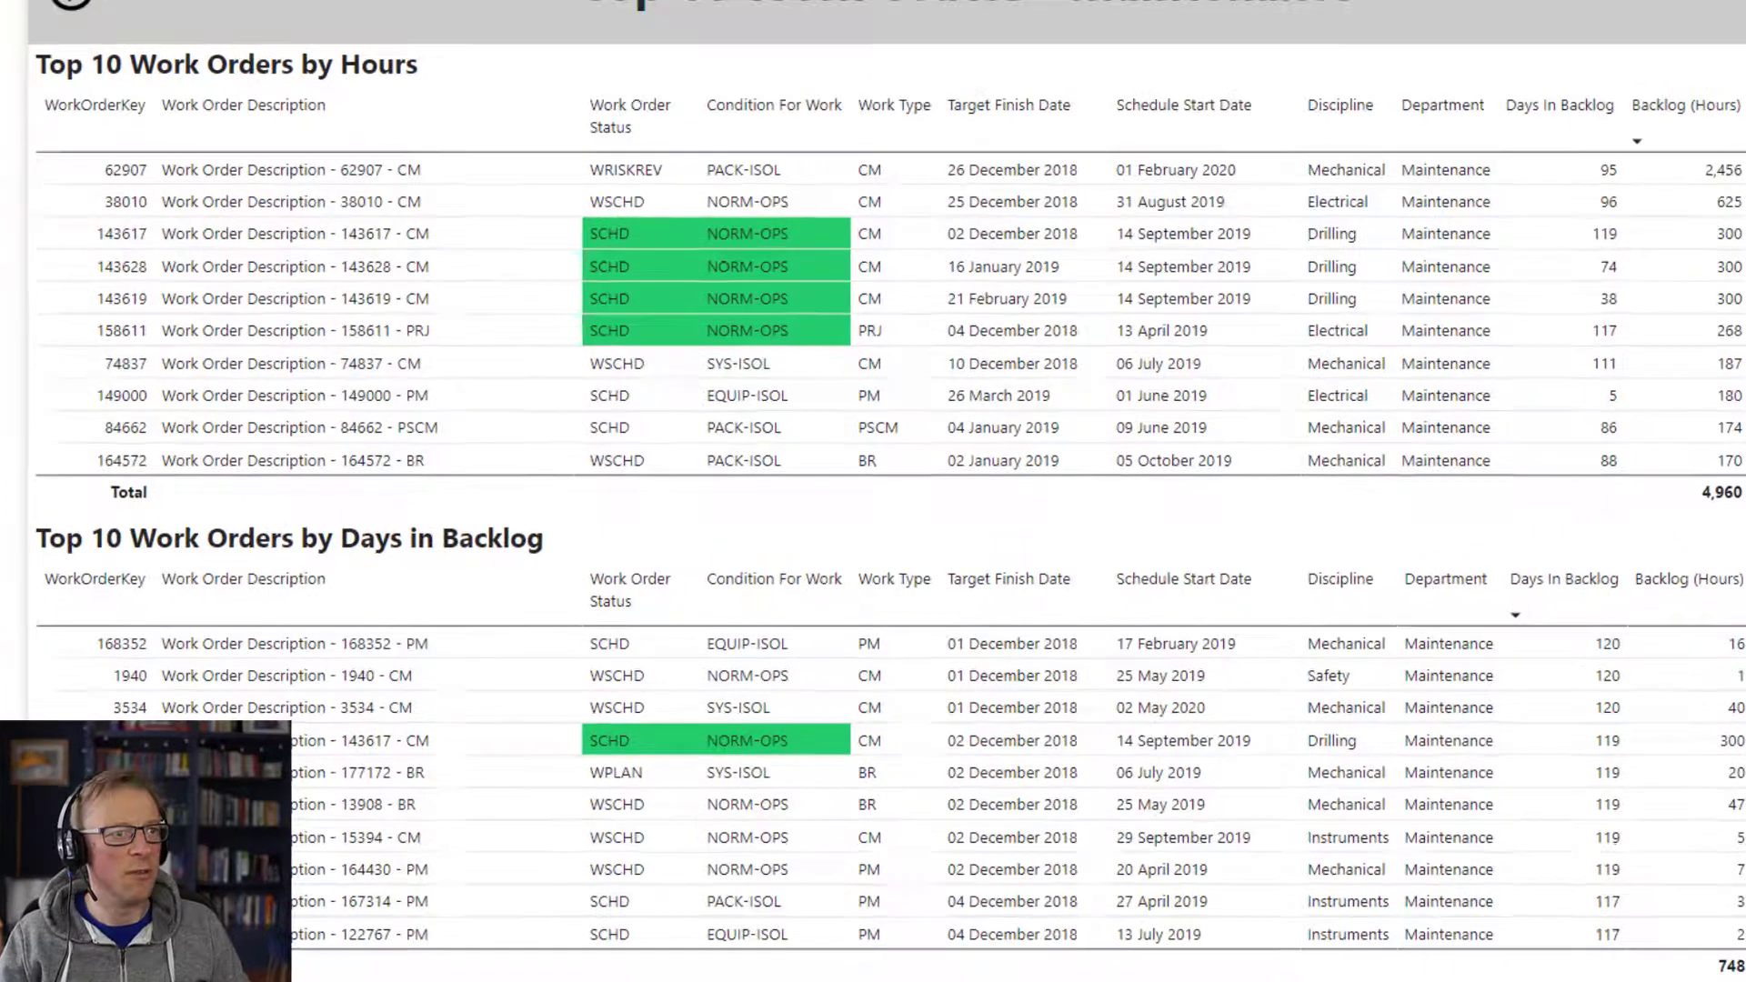
left_click_drag(464, 139, 1089, 145)
key("ctrl+c")
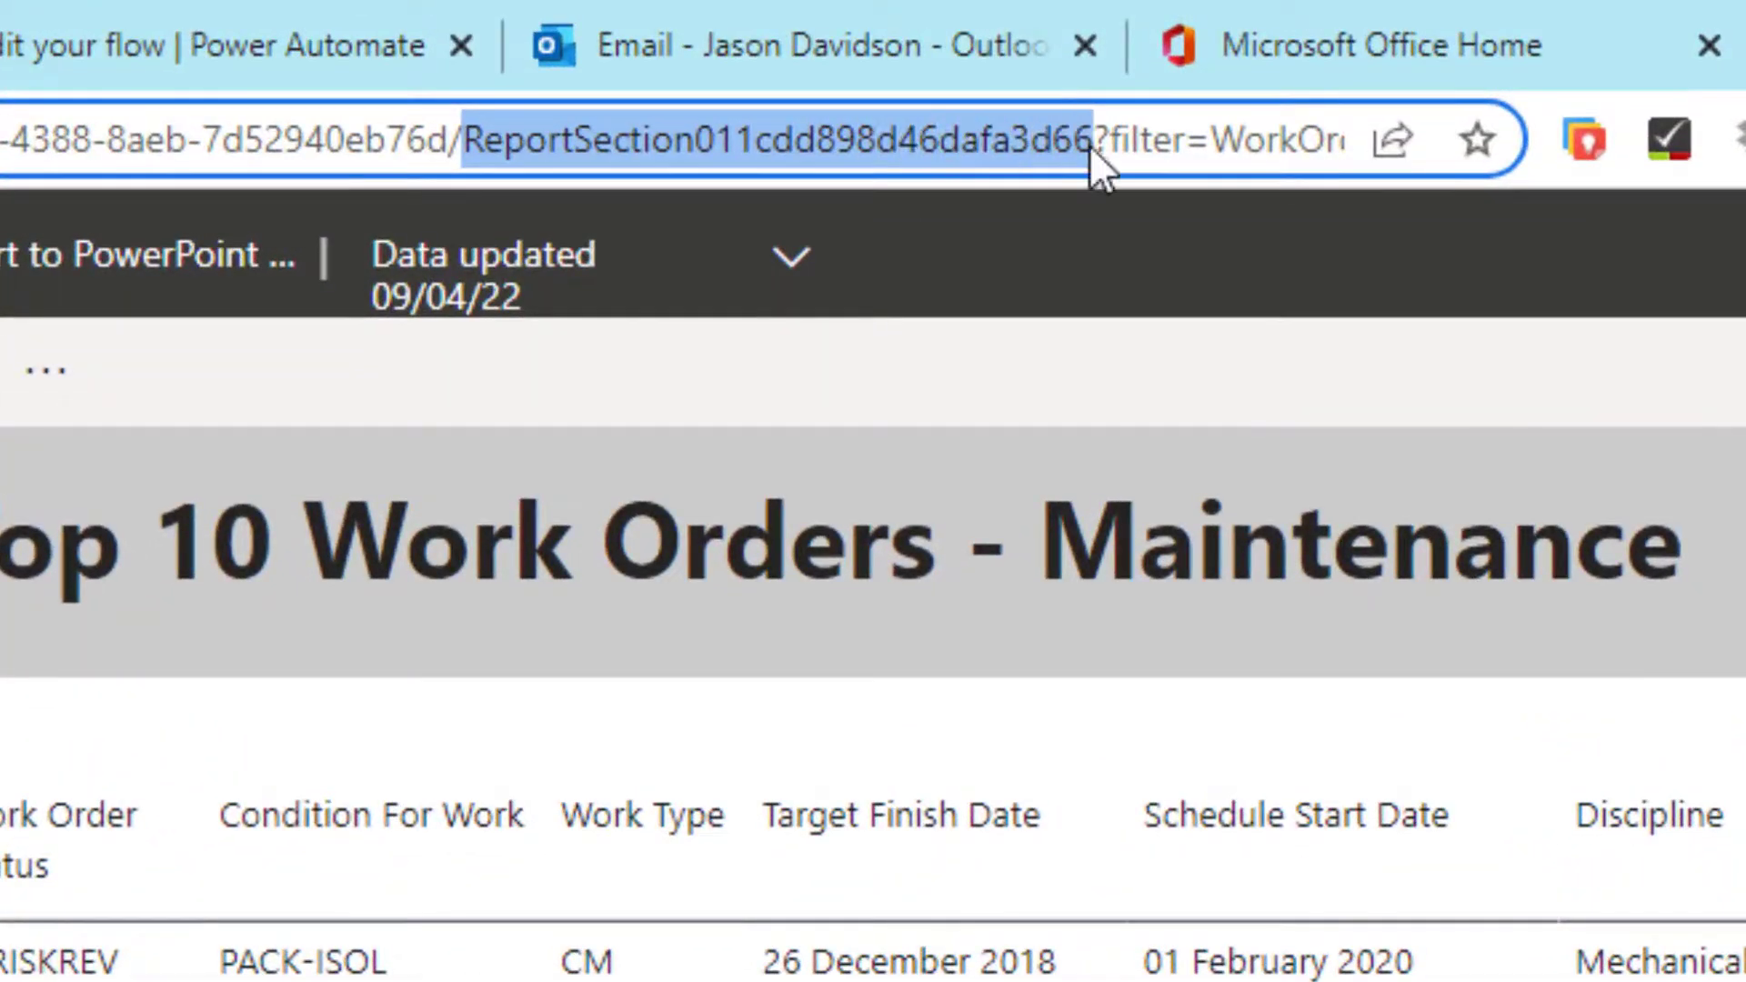
left_click(16, 54)
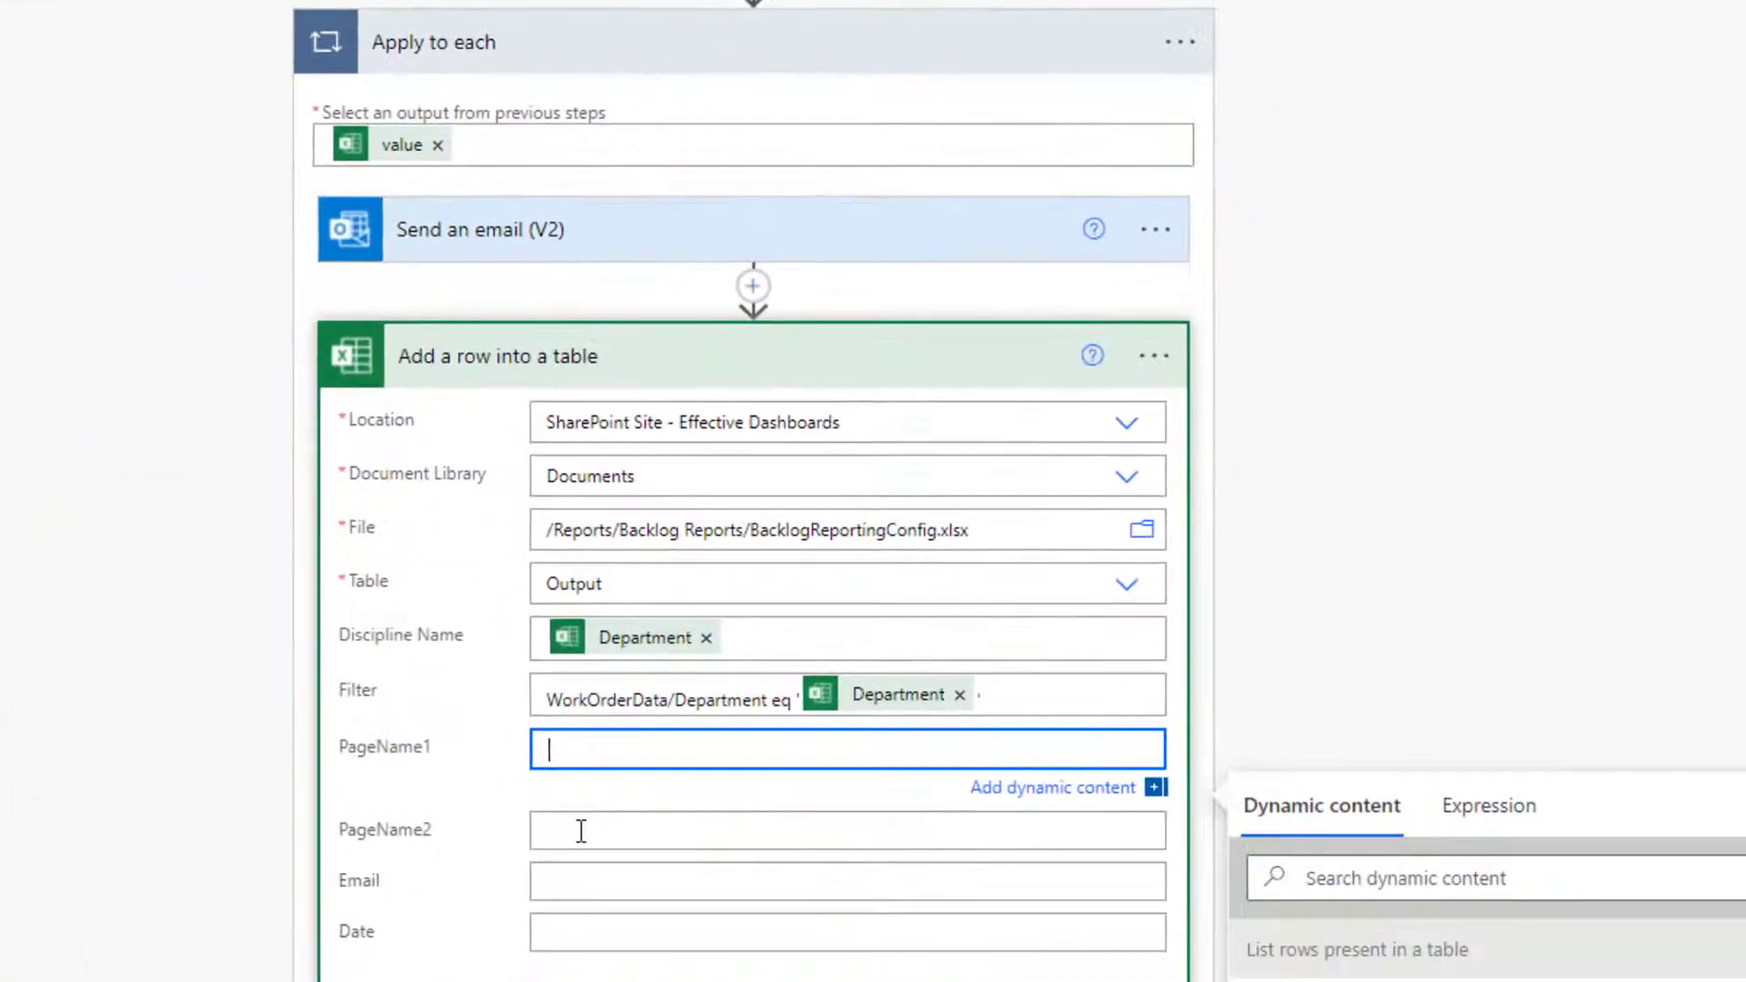
left_click(581, 830)
key("ctrl+v")
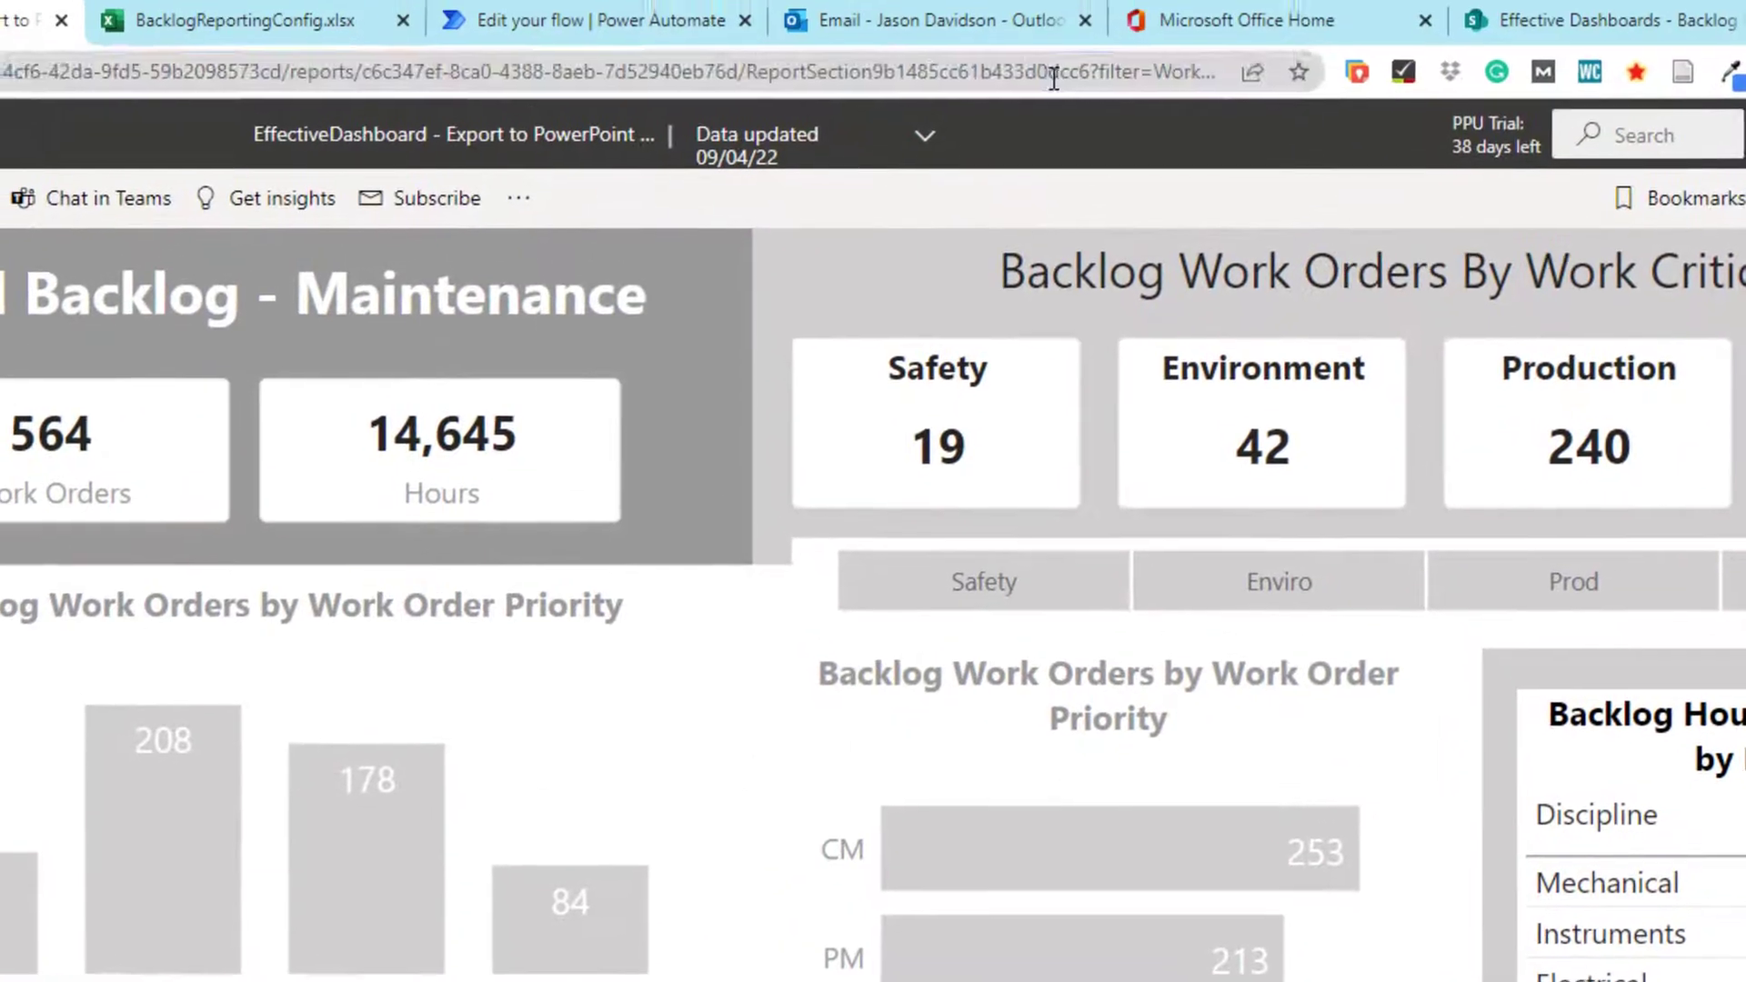
Copy ReportSection9b1485cc61b433d0dcc6 from the Total Backlog page's URL in the Power BI report into the row's PageName1
left_click(1084, 73)
left_click(1084, 73)
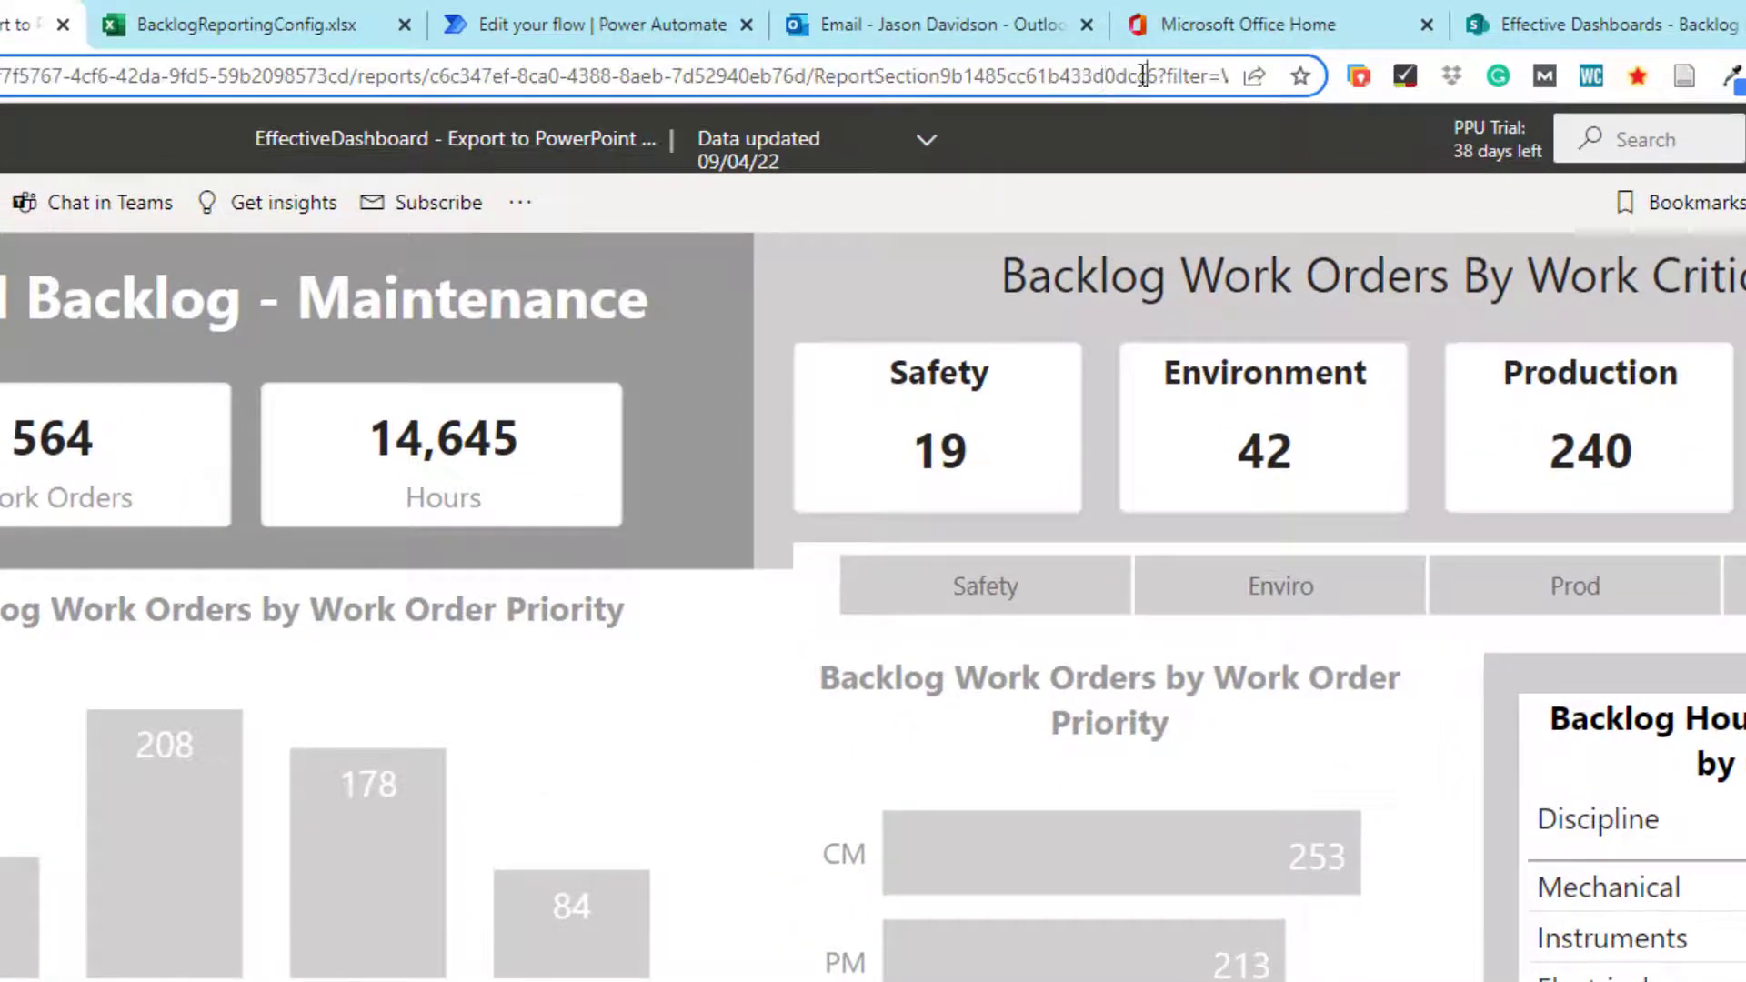
left_click_drag(1158, 76, 813, 80)
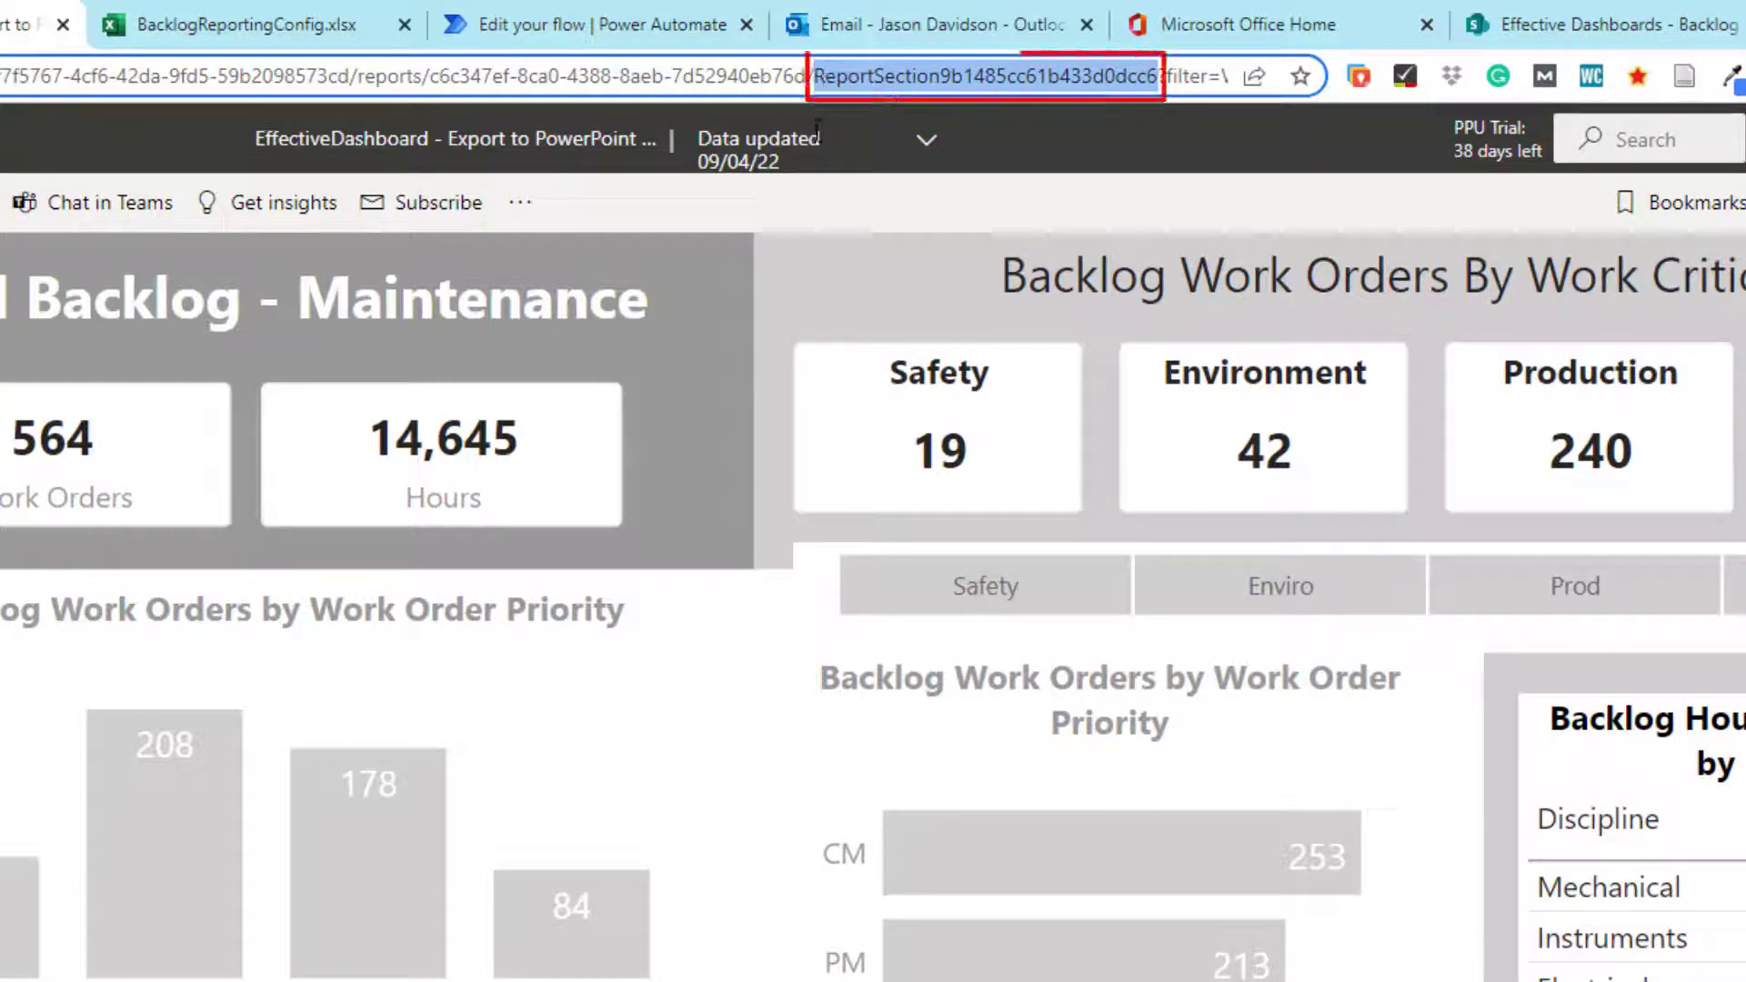
left_click(647, 33)
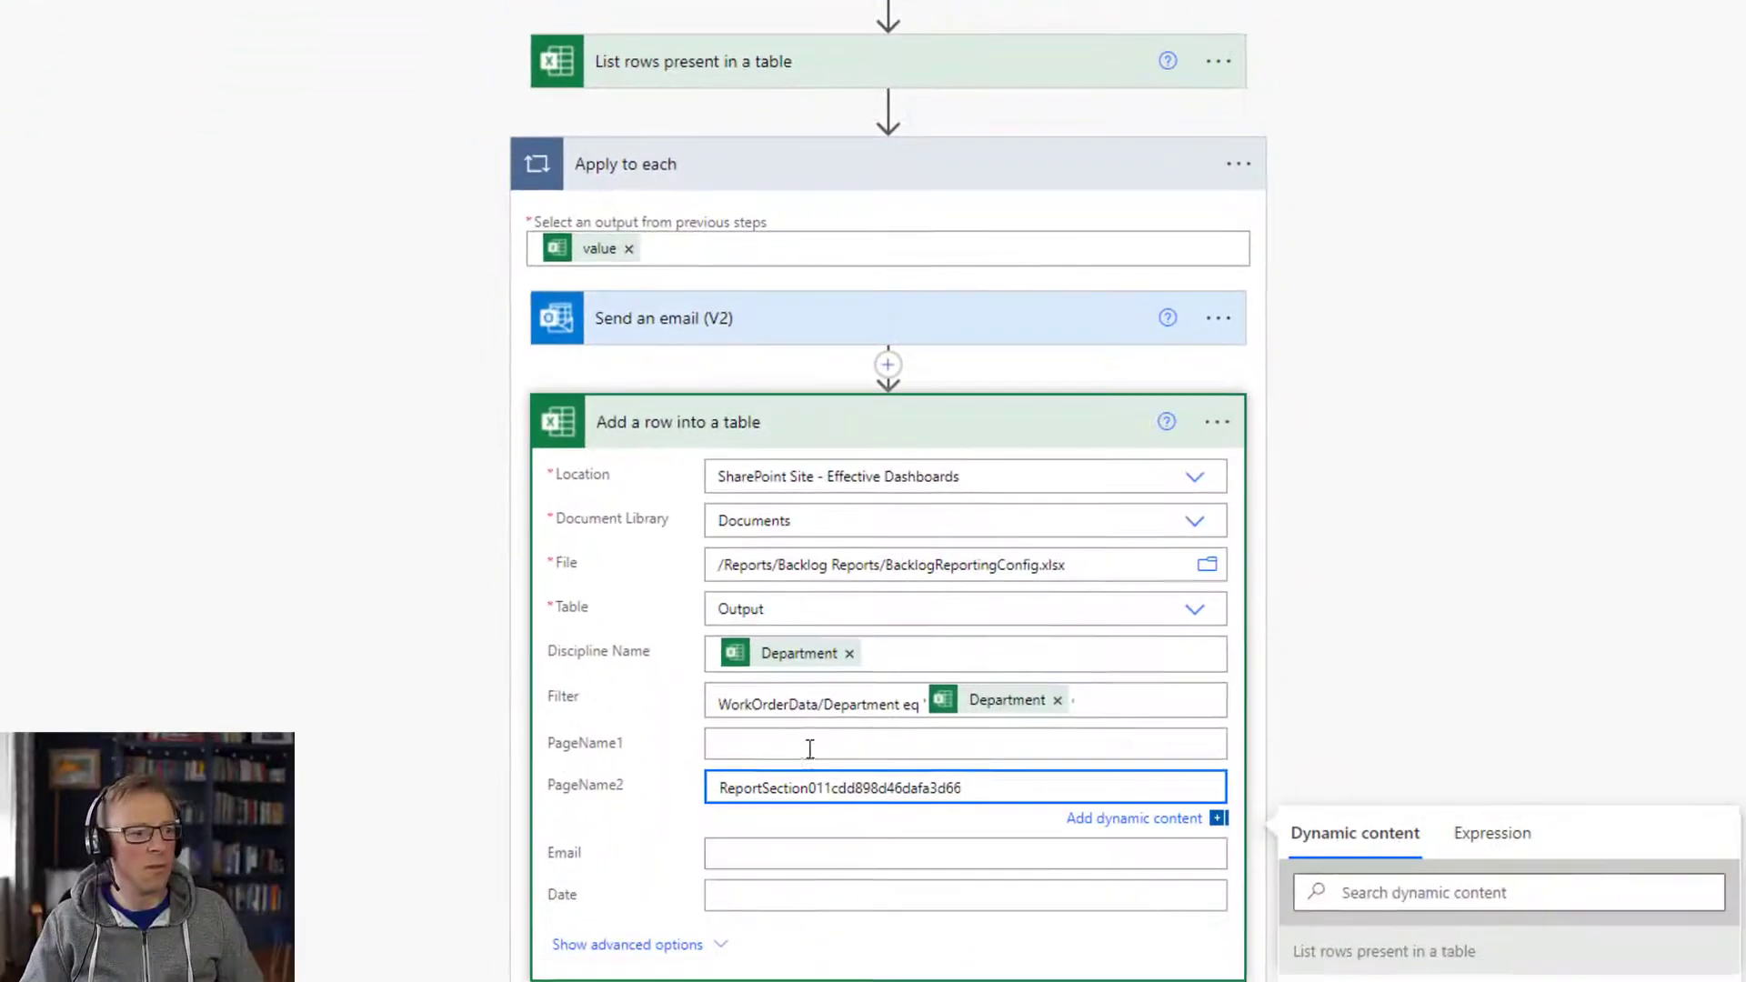
scroll(897, 782, "down", 2)
Fill the new row's Email with the Email dynamic value from List rows present in a table
left_click(796, 720)
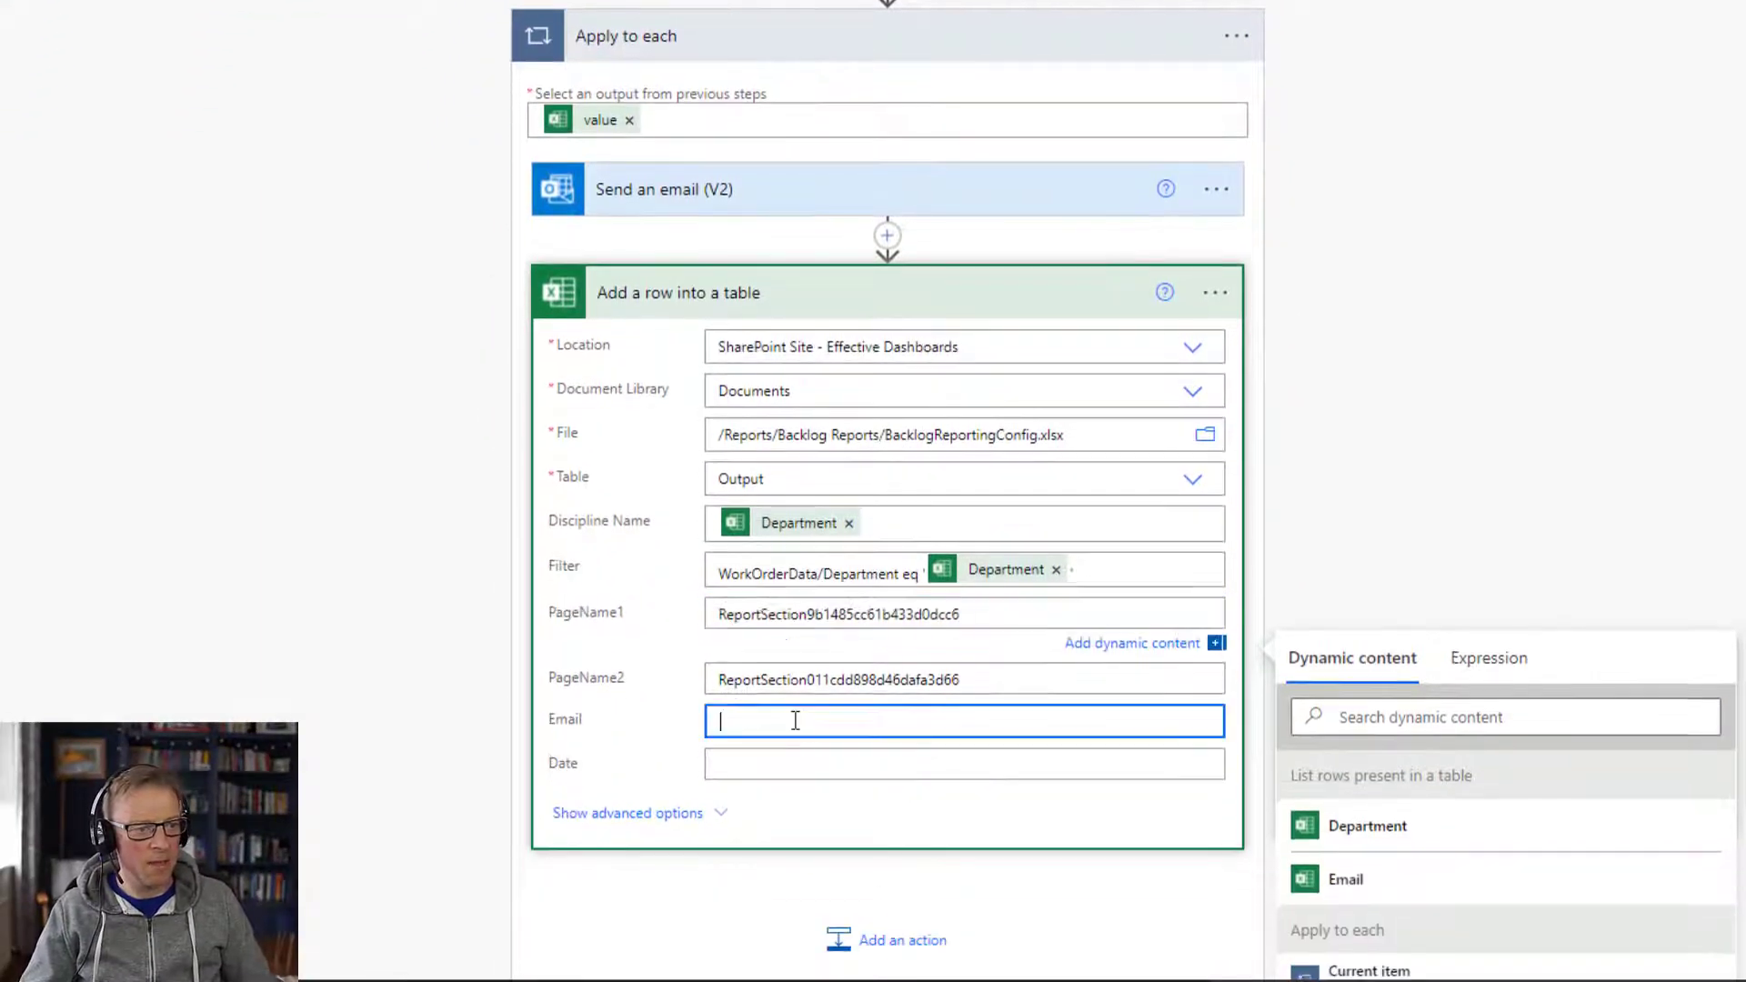
scroll(1451, 538, "down", 4)
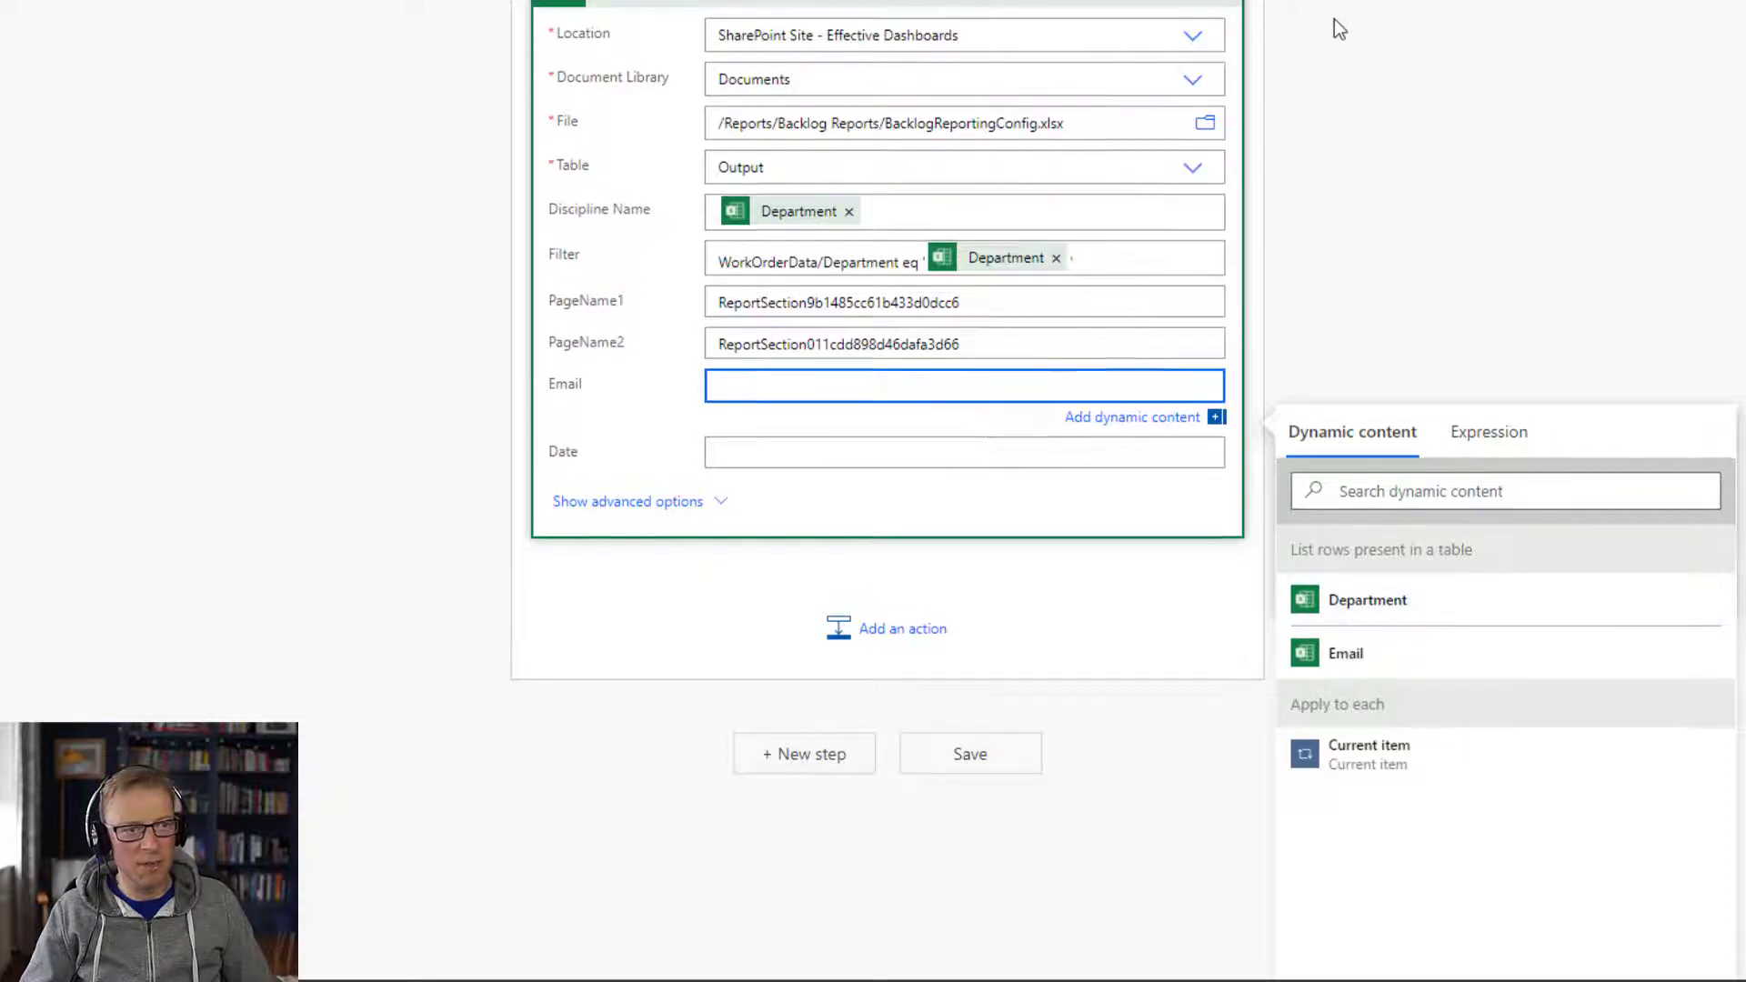
scroll(671, 27, "up", 3)
scroll(690, 33, "up", 1)
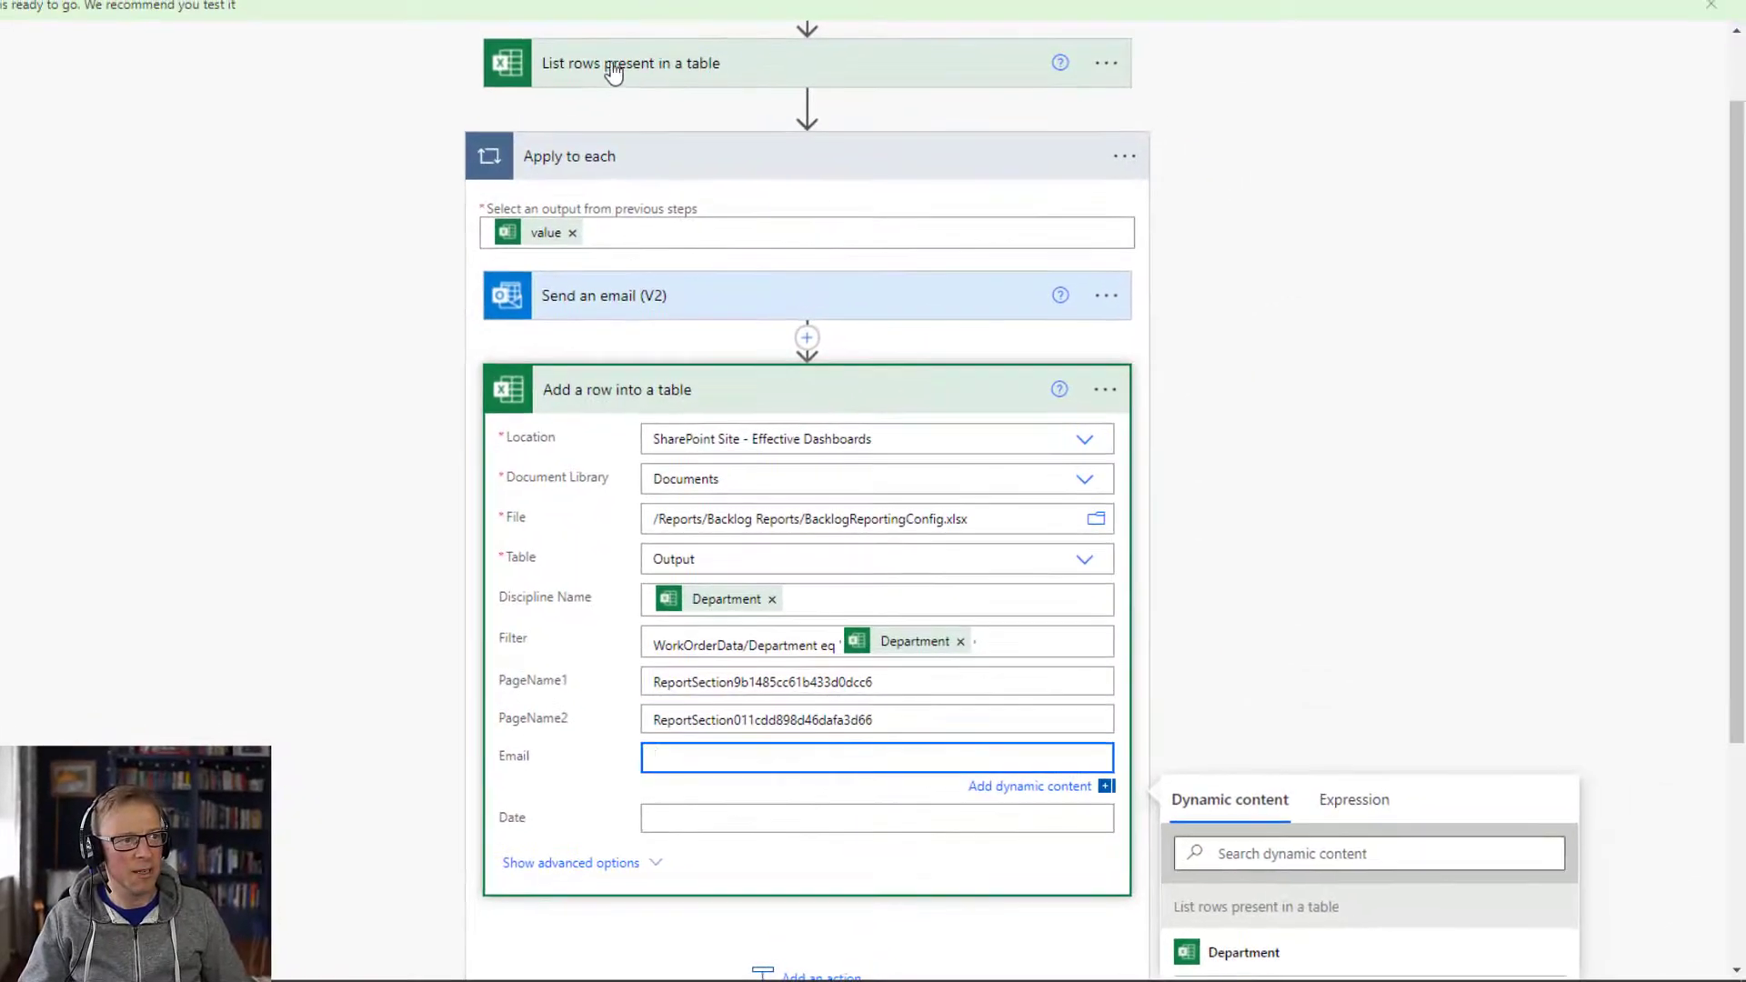
scroll(1470, 411, "down", 4)
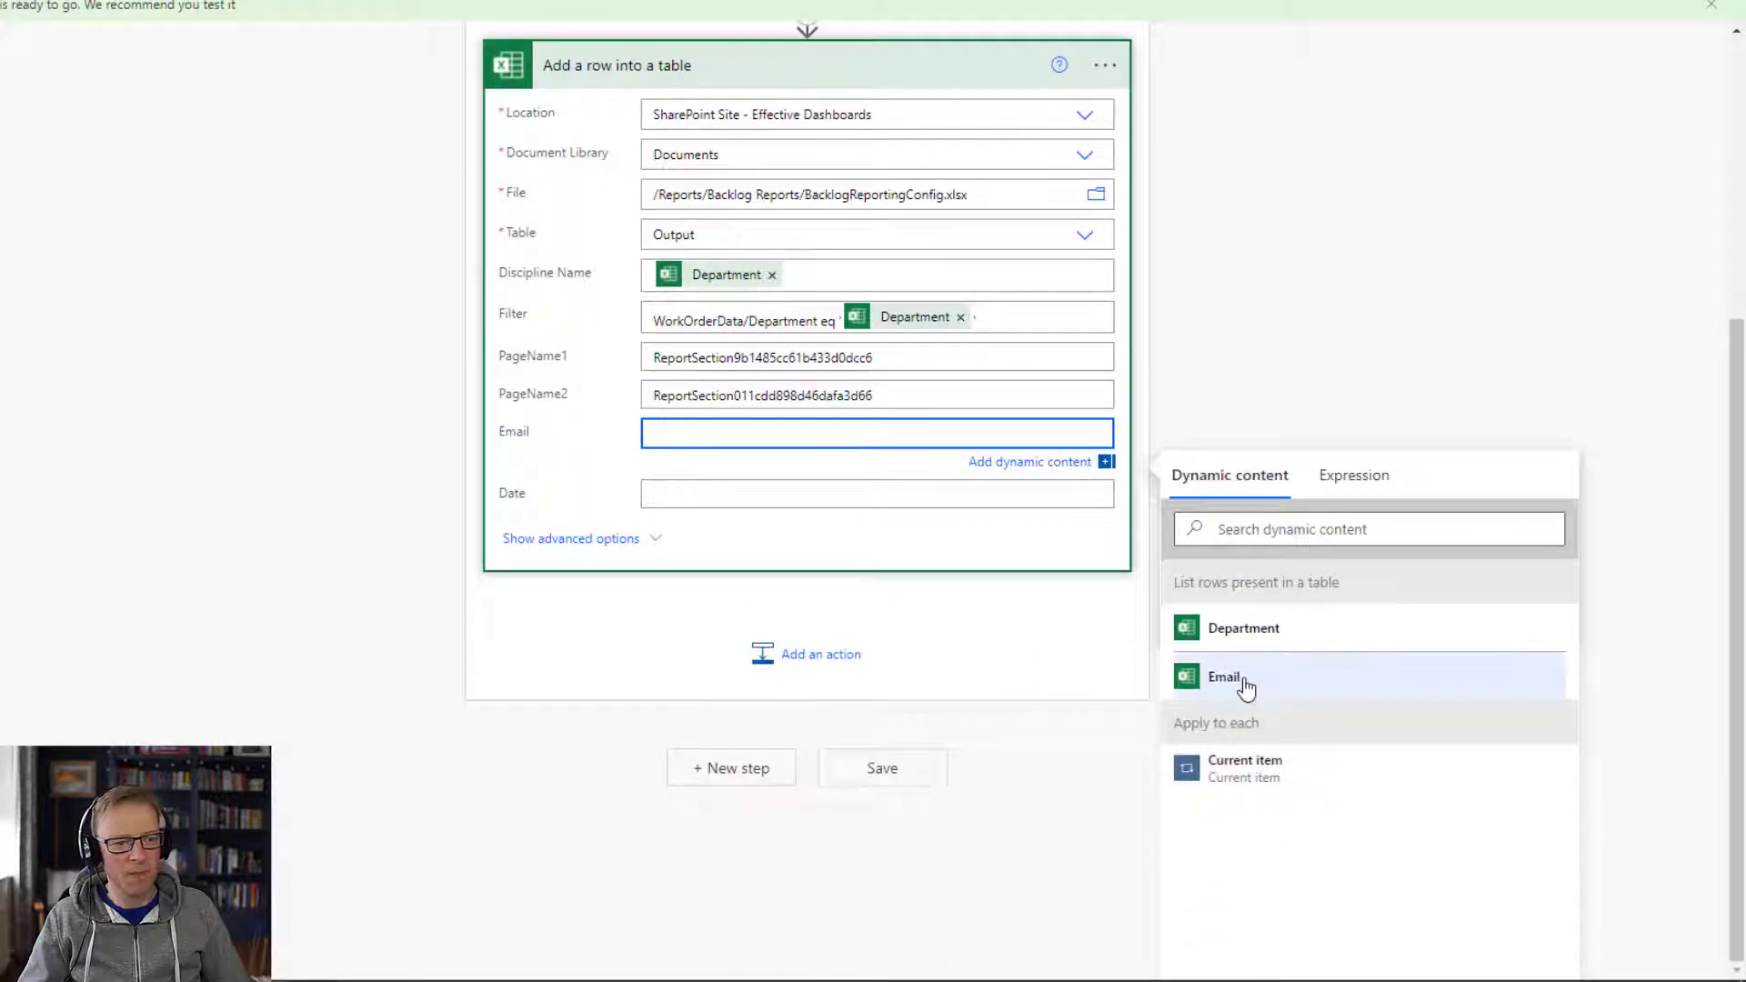
left_click(1238, 685)
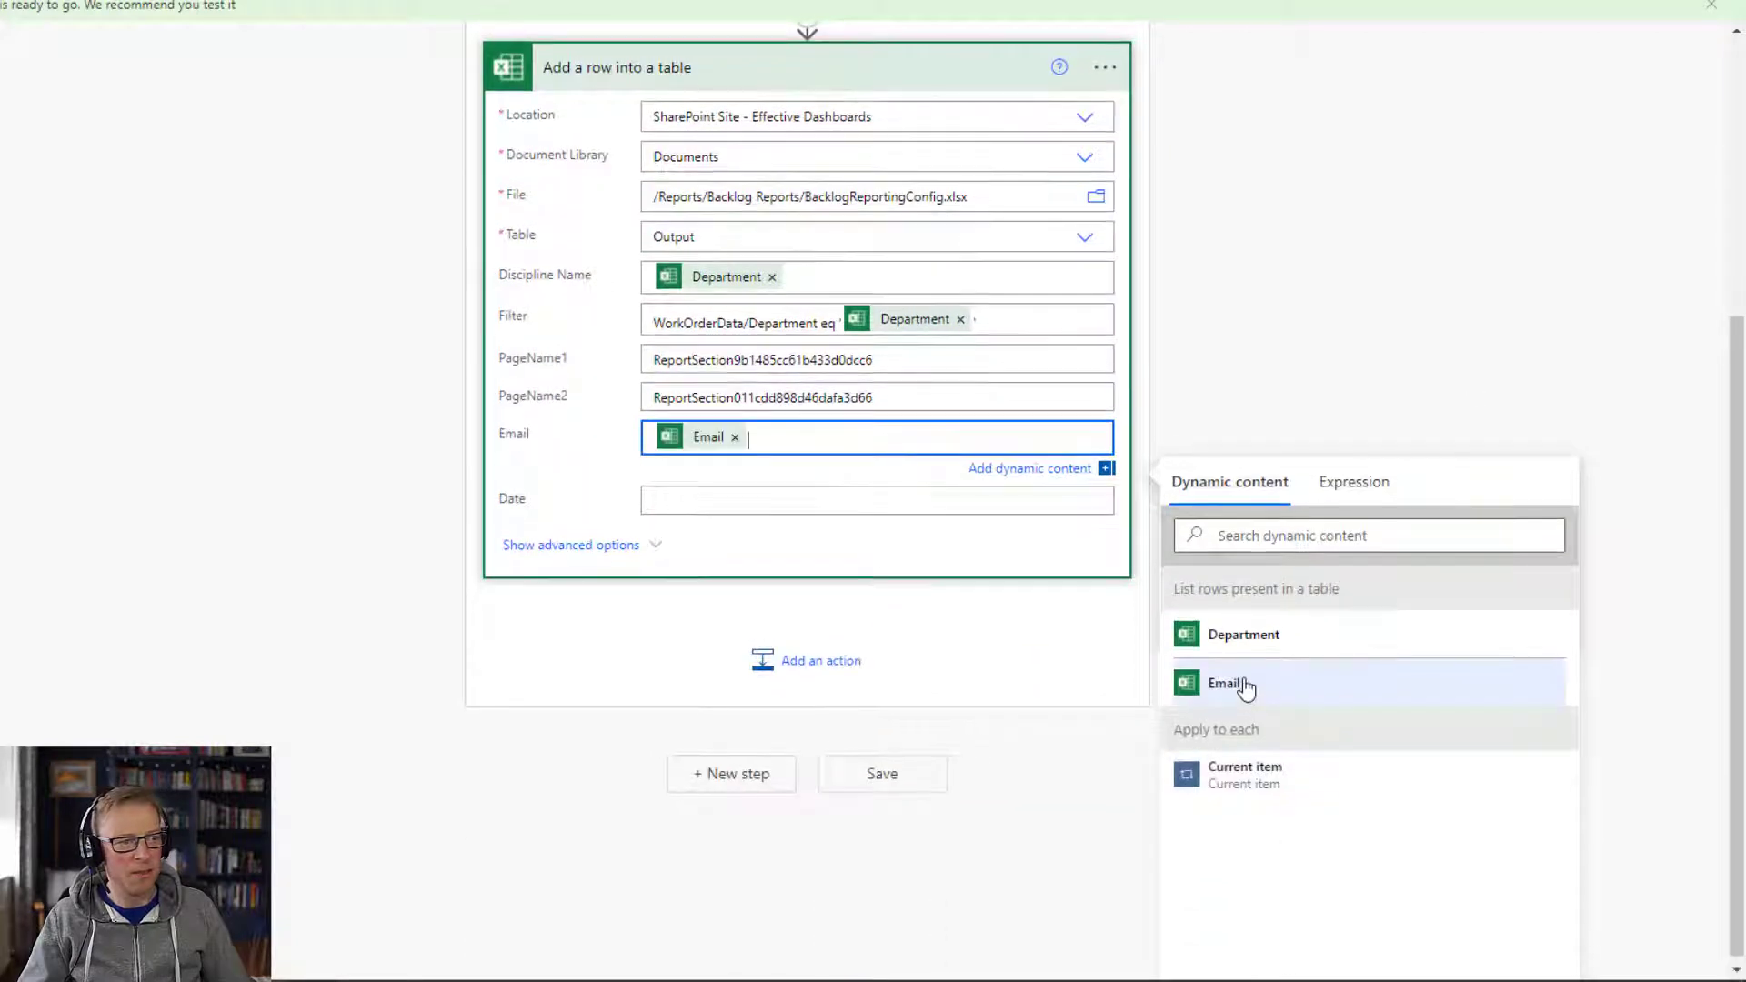
Set the row's Date to the expression formatDateTime(utcNow(),'dd/MM/yyyy')
left_click(767, 502)
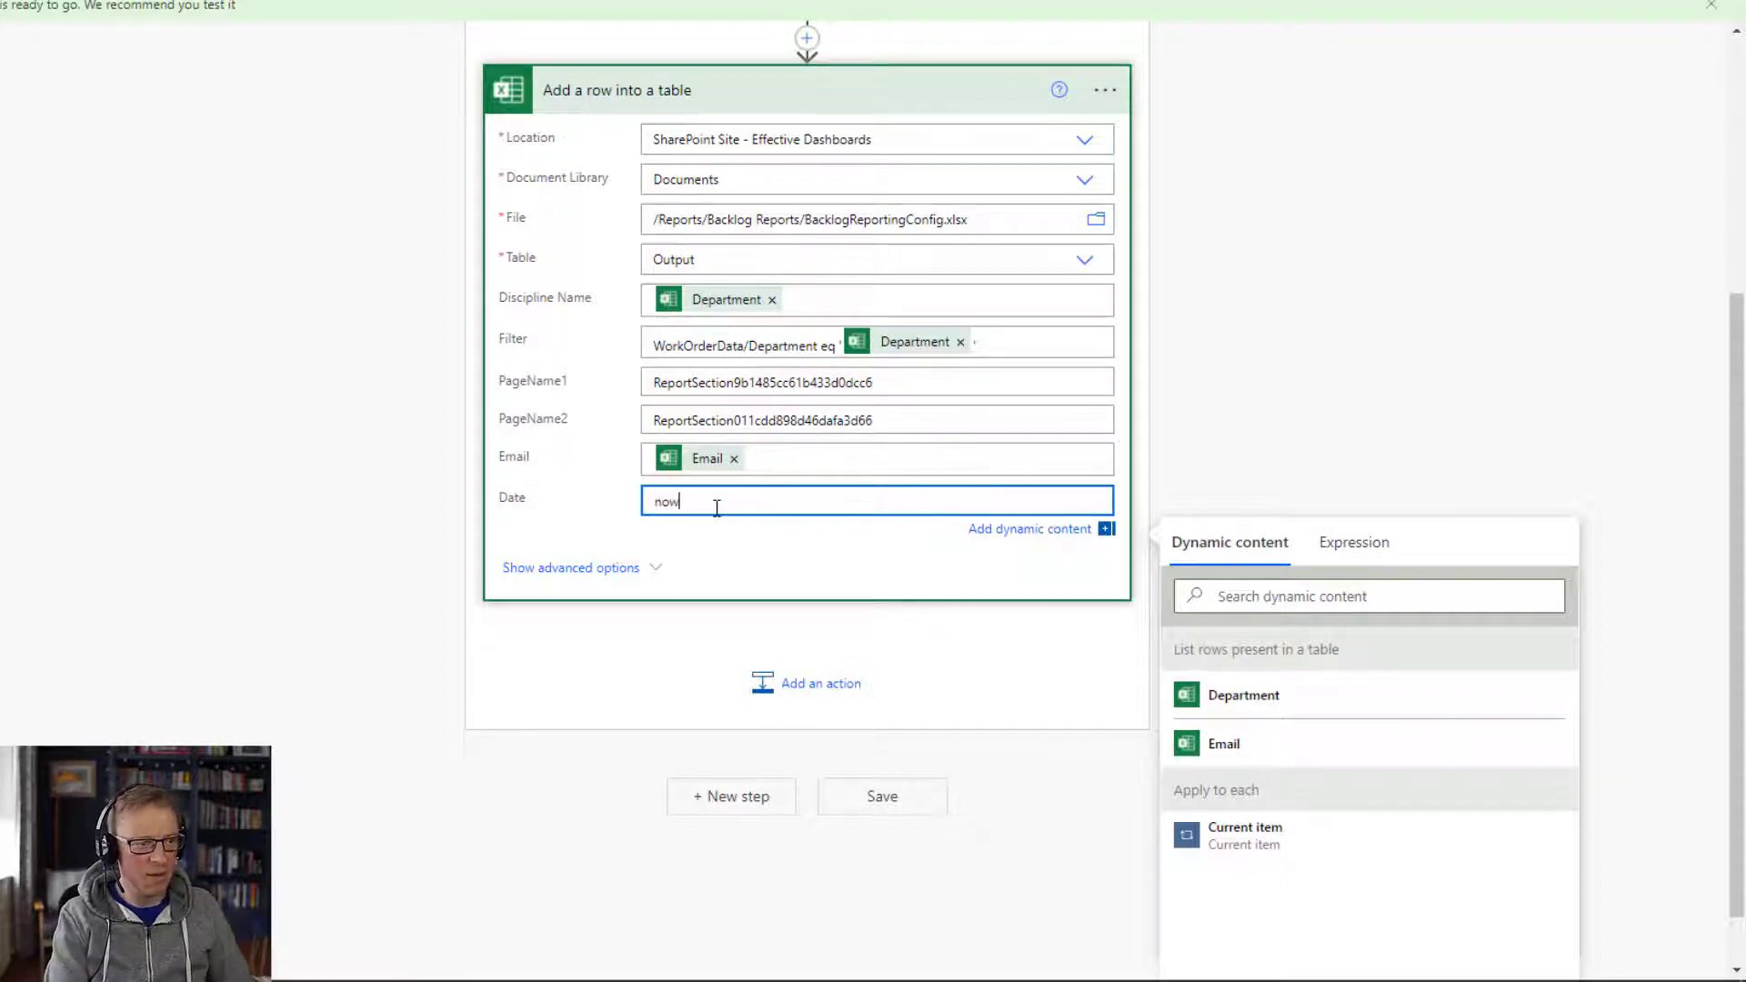
left_click(1359, 544)
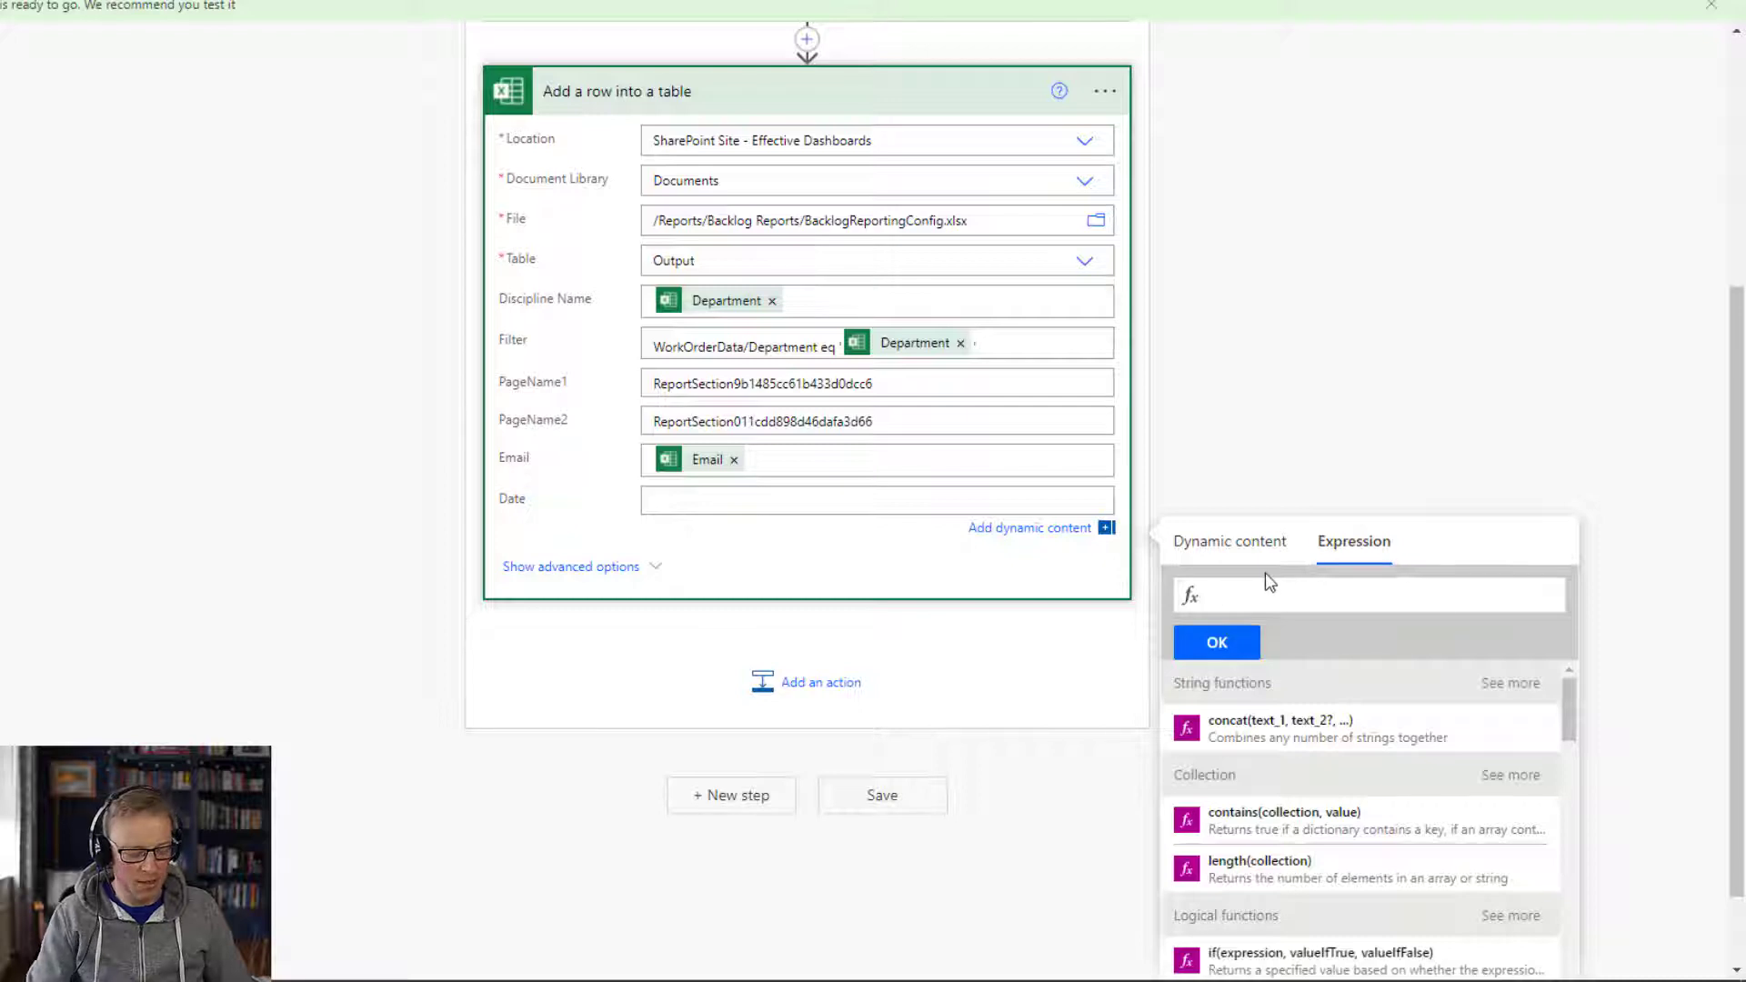
type("now")
key("BackSpace")
key("BackSpace")
key("BackSpace")
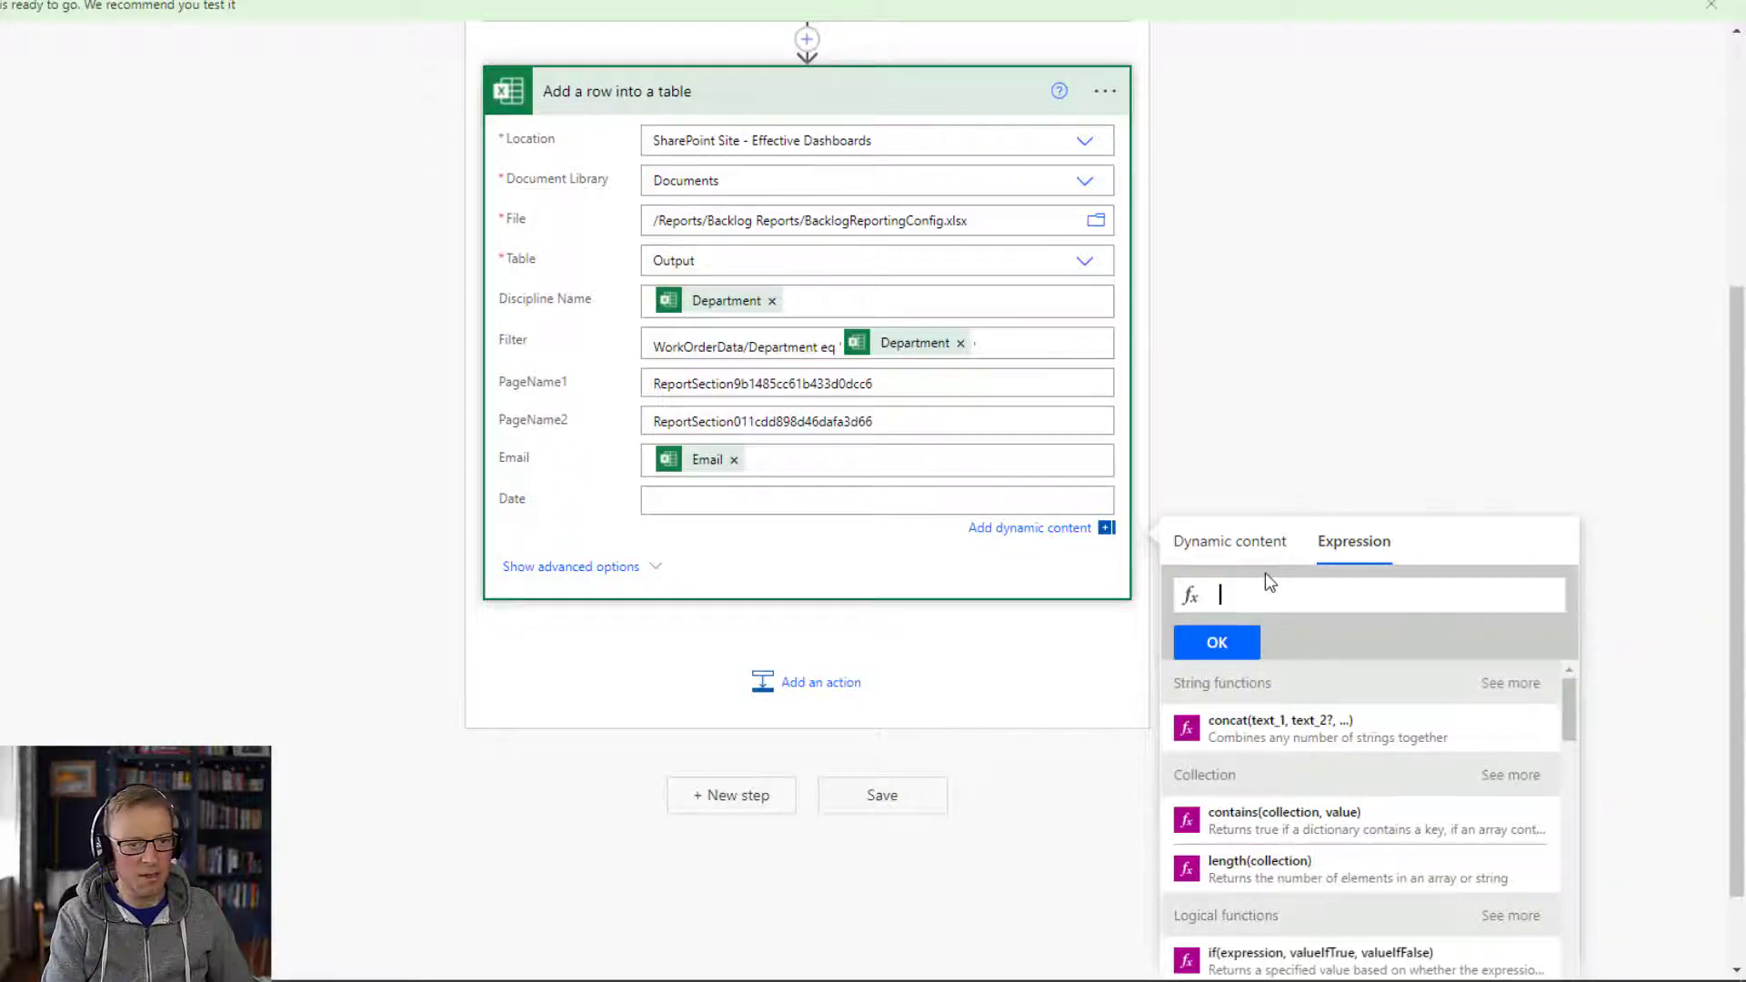
type("formatDateTime")
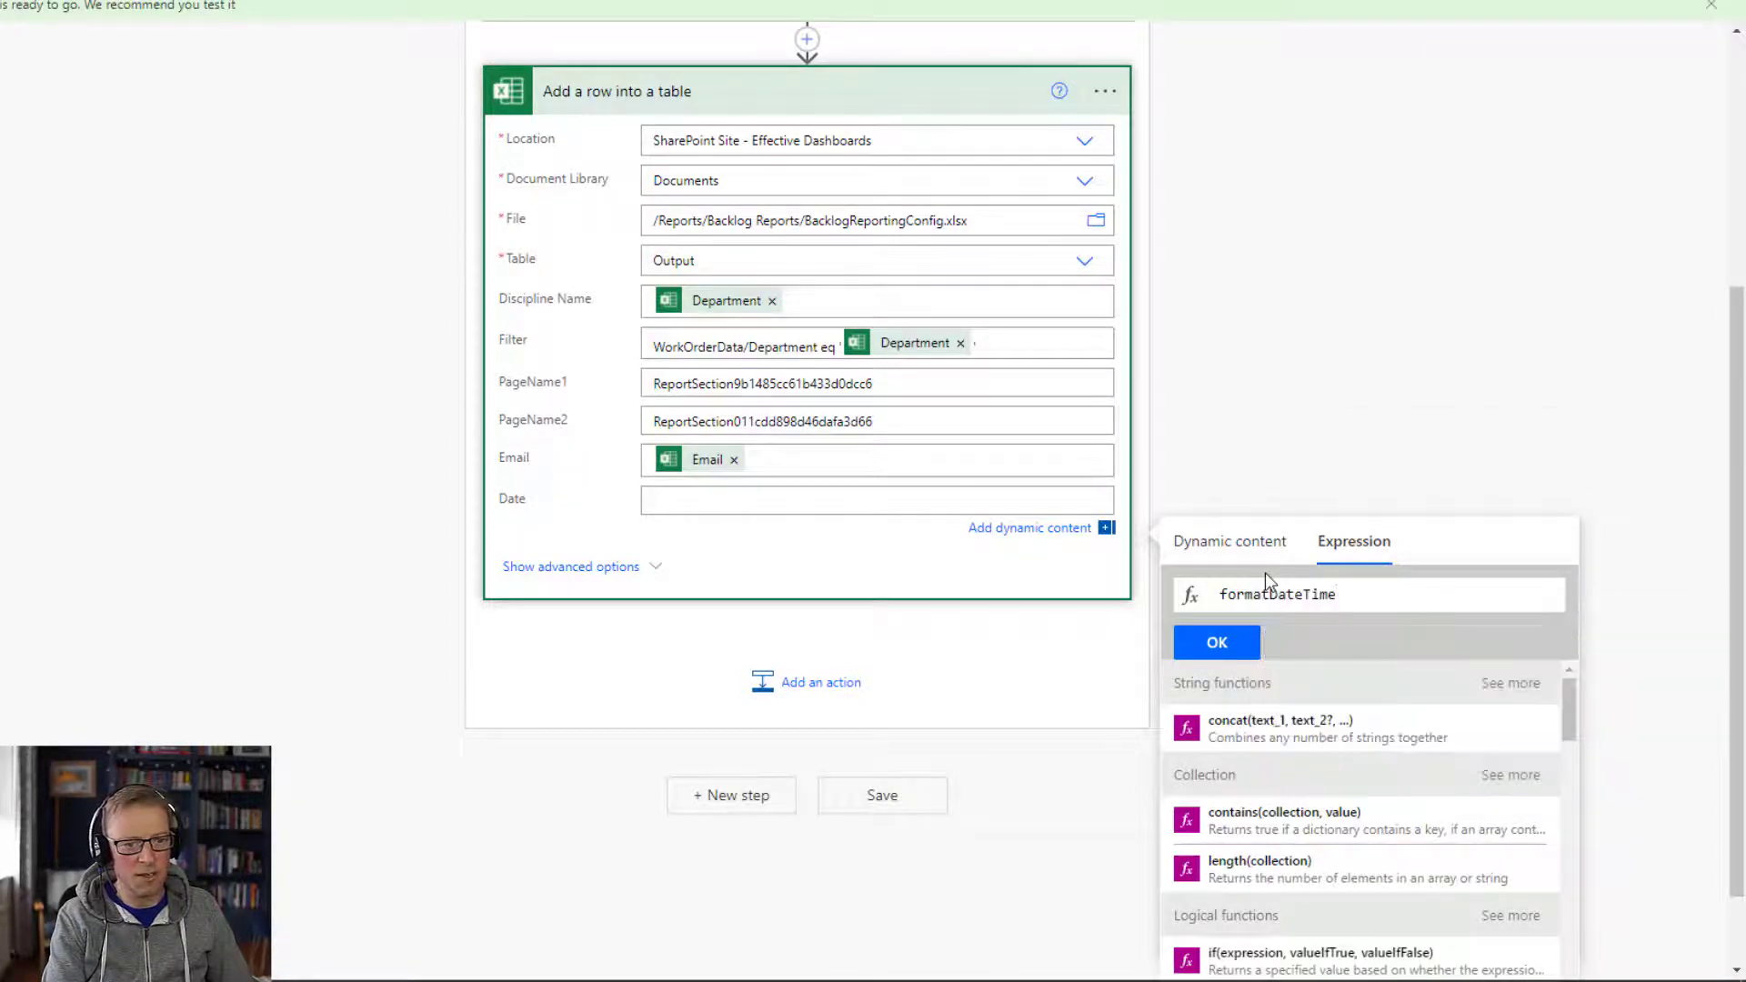
type("(utcNow())")
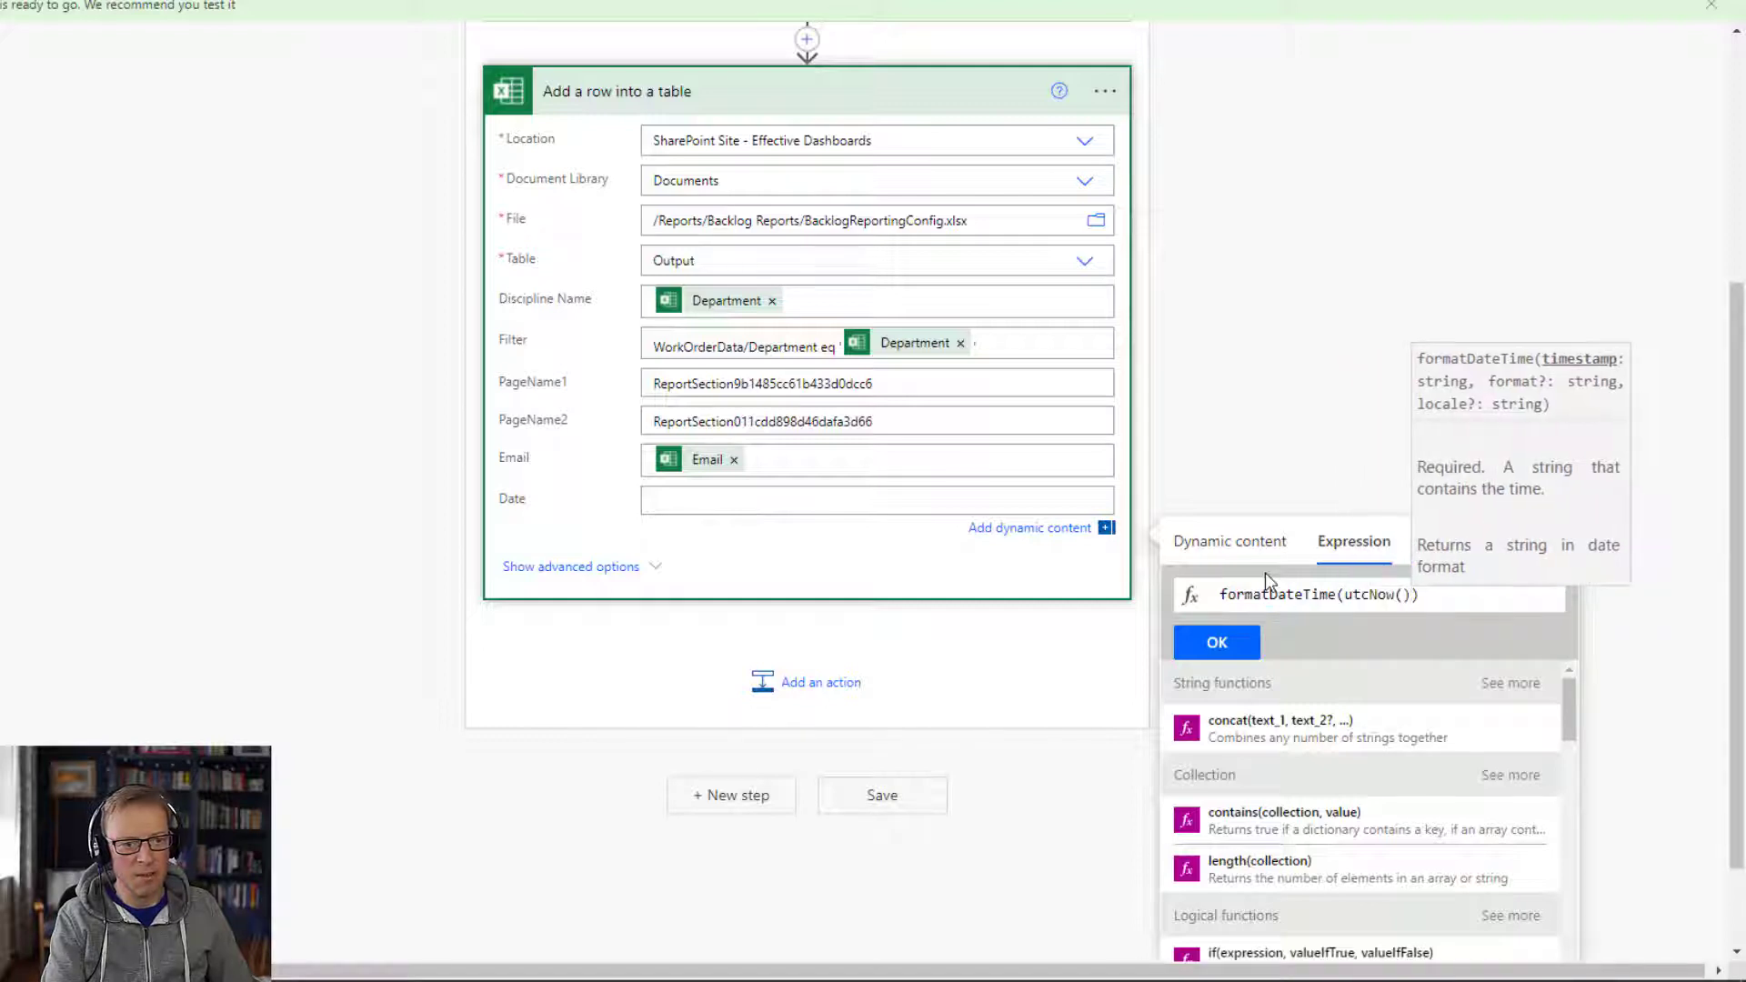
type(",")
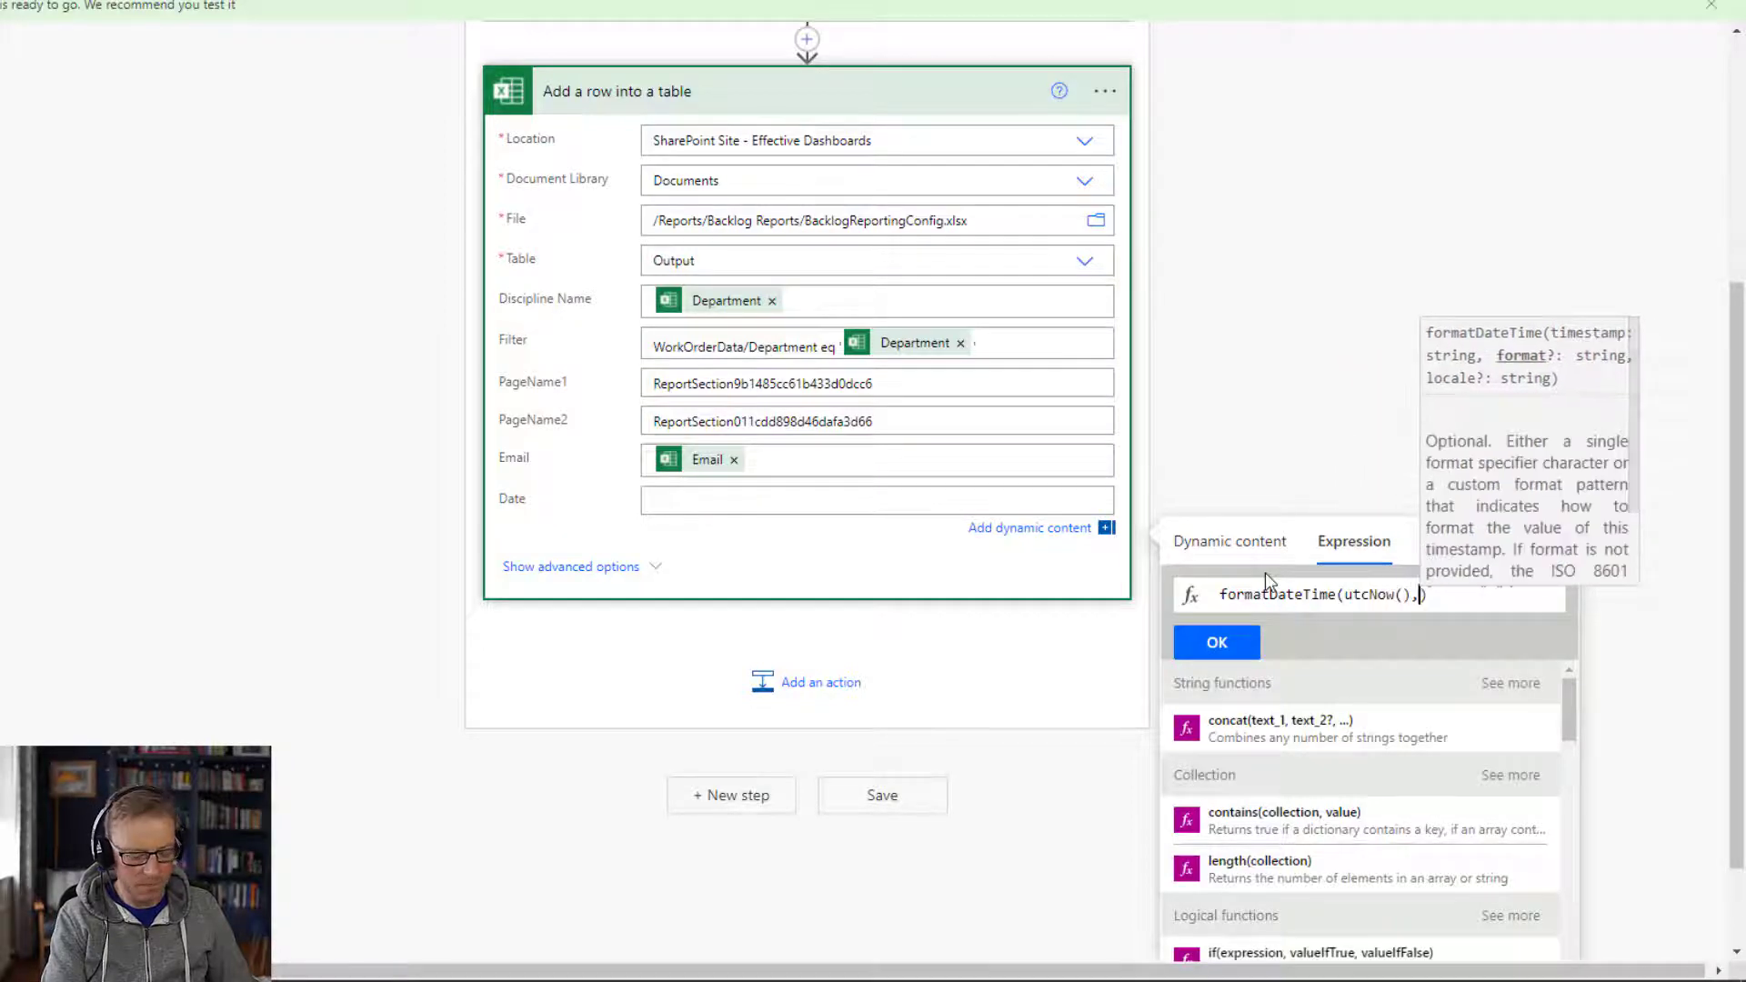
type("'dd/")
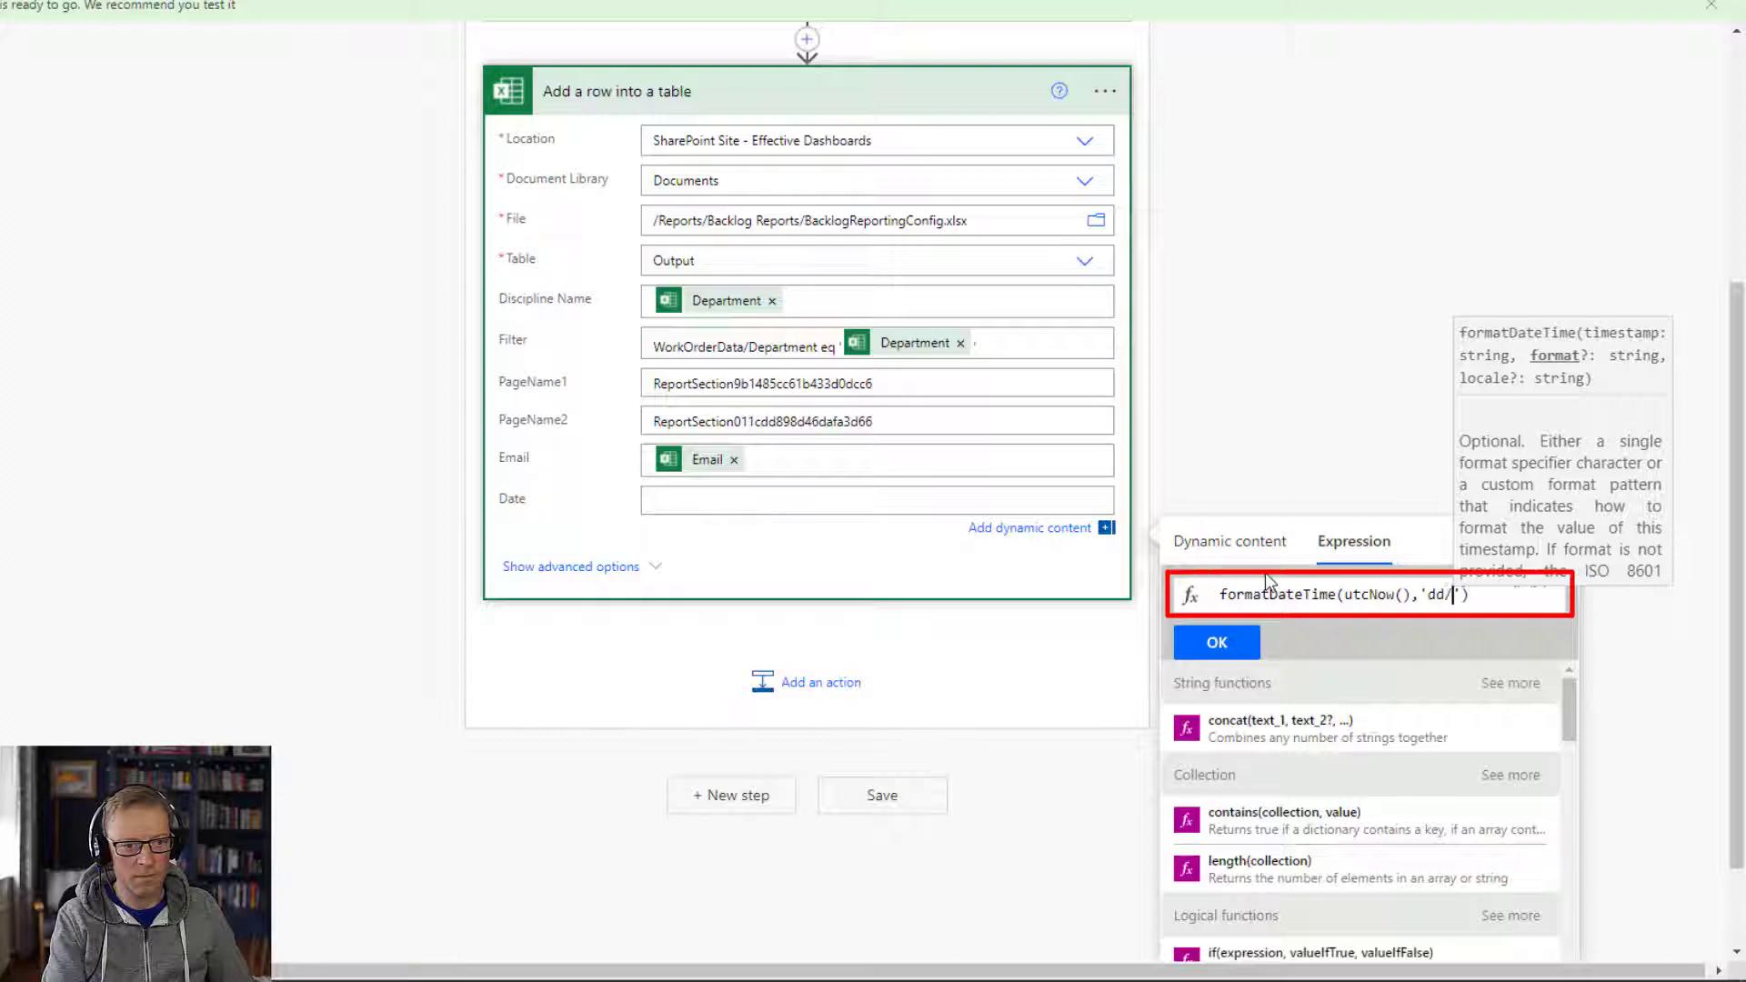
type("MM/yyy")
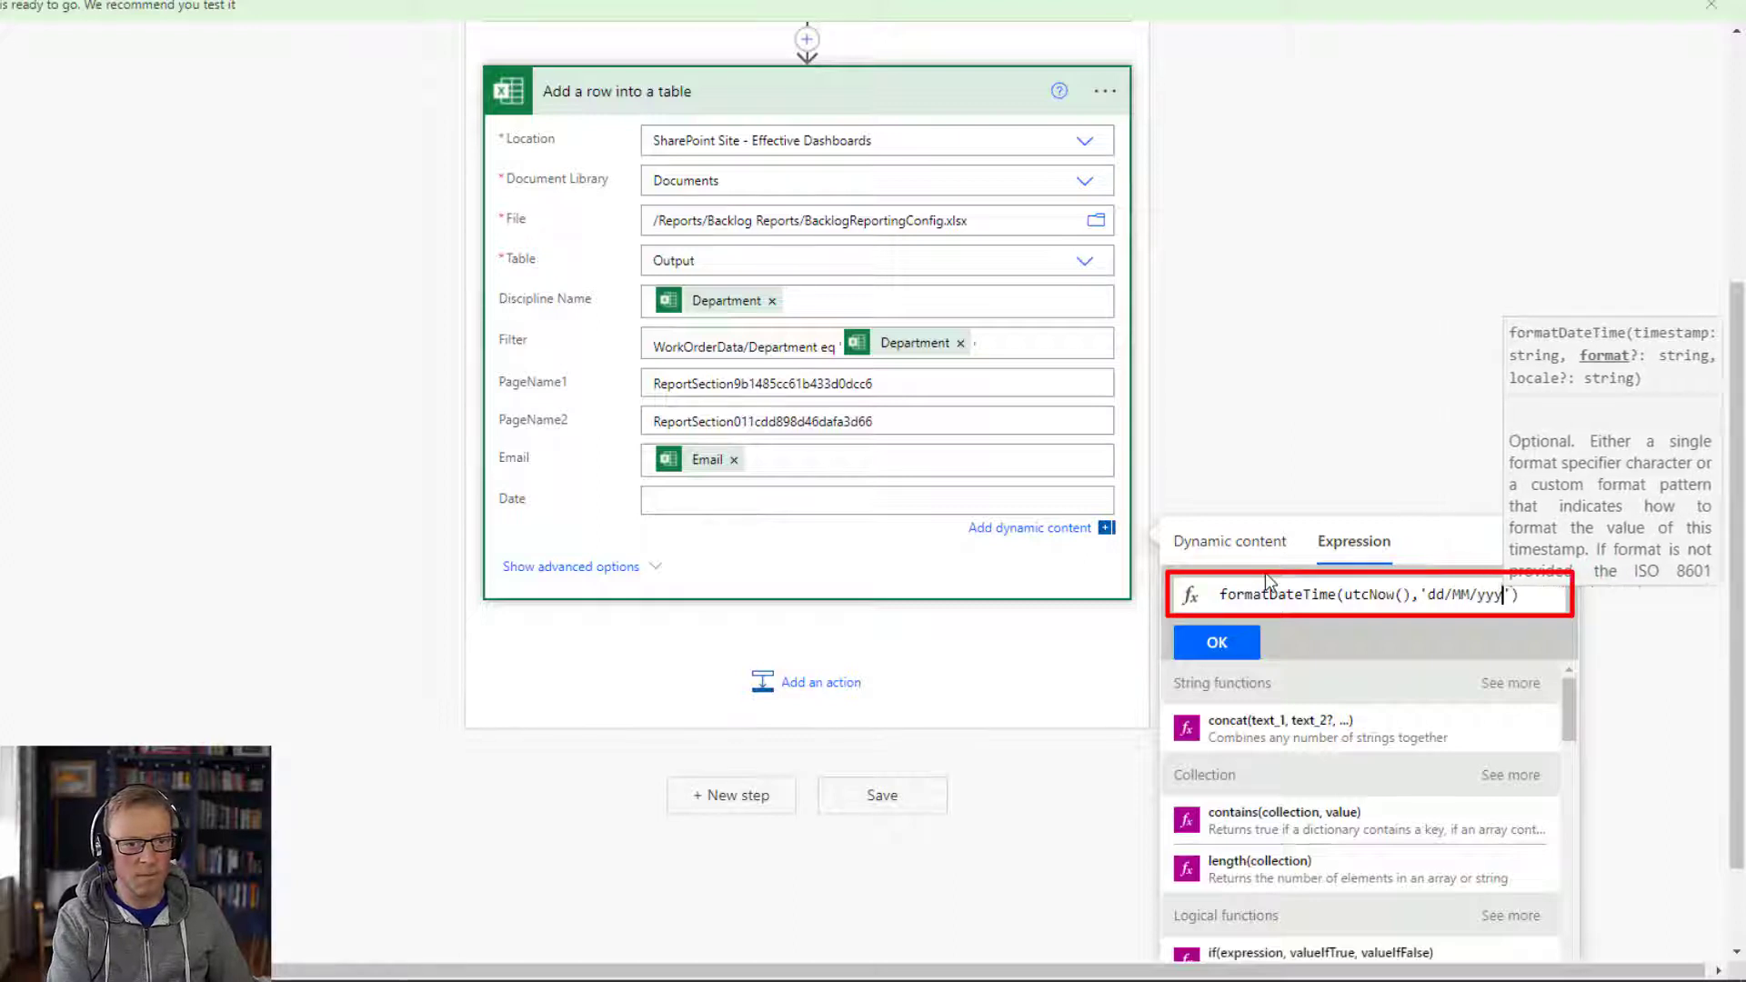
type("y")
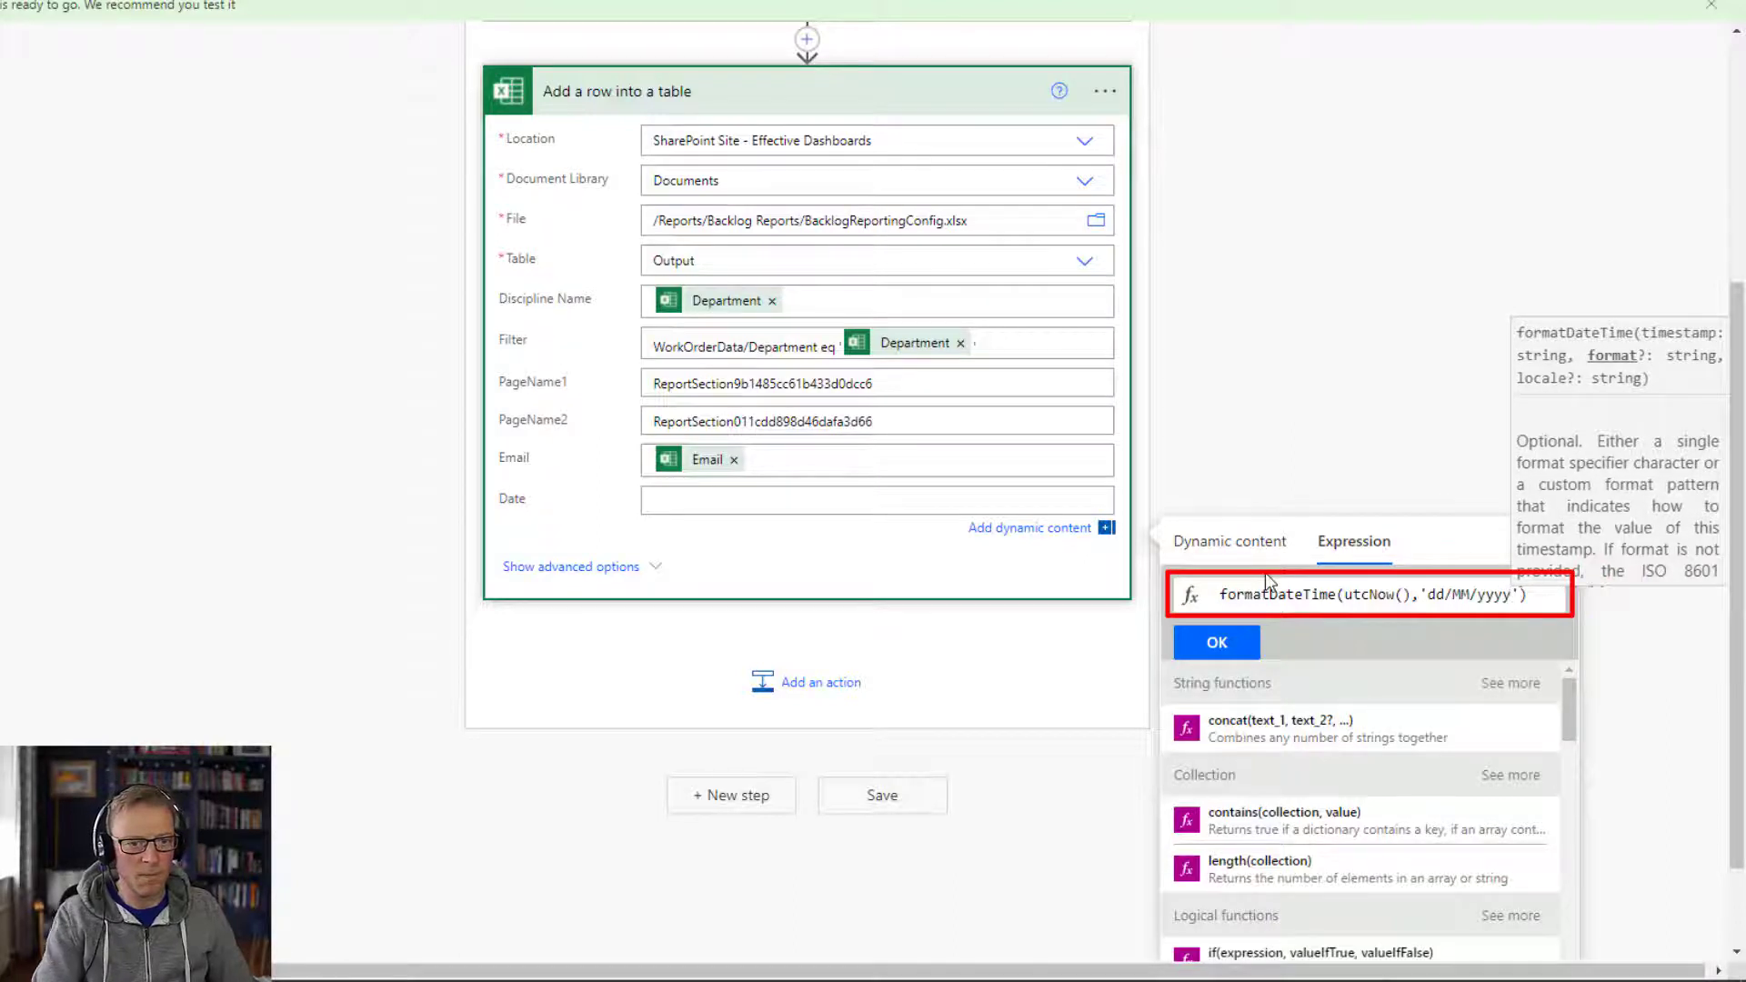
left_click(1218, 642)
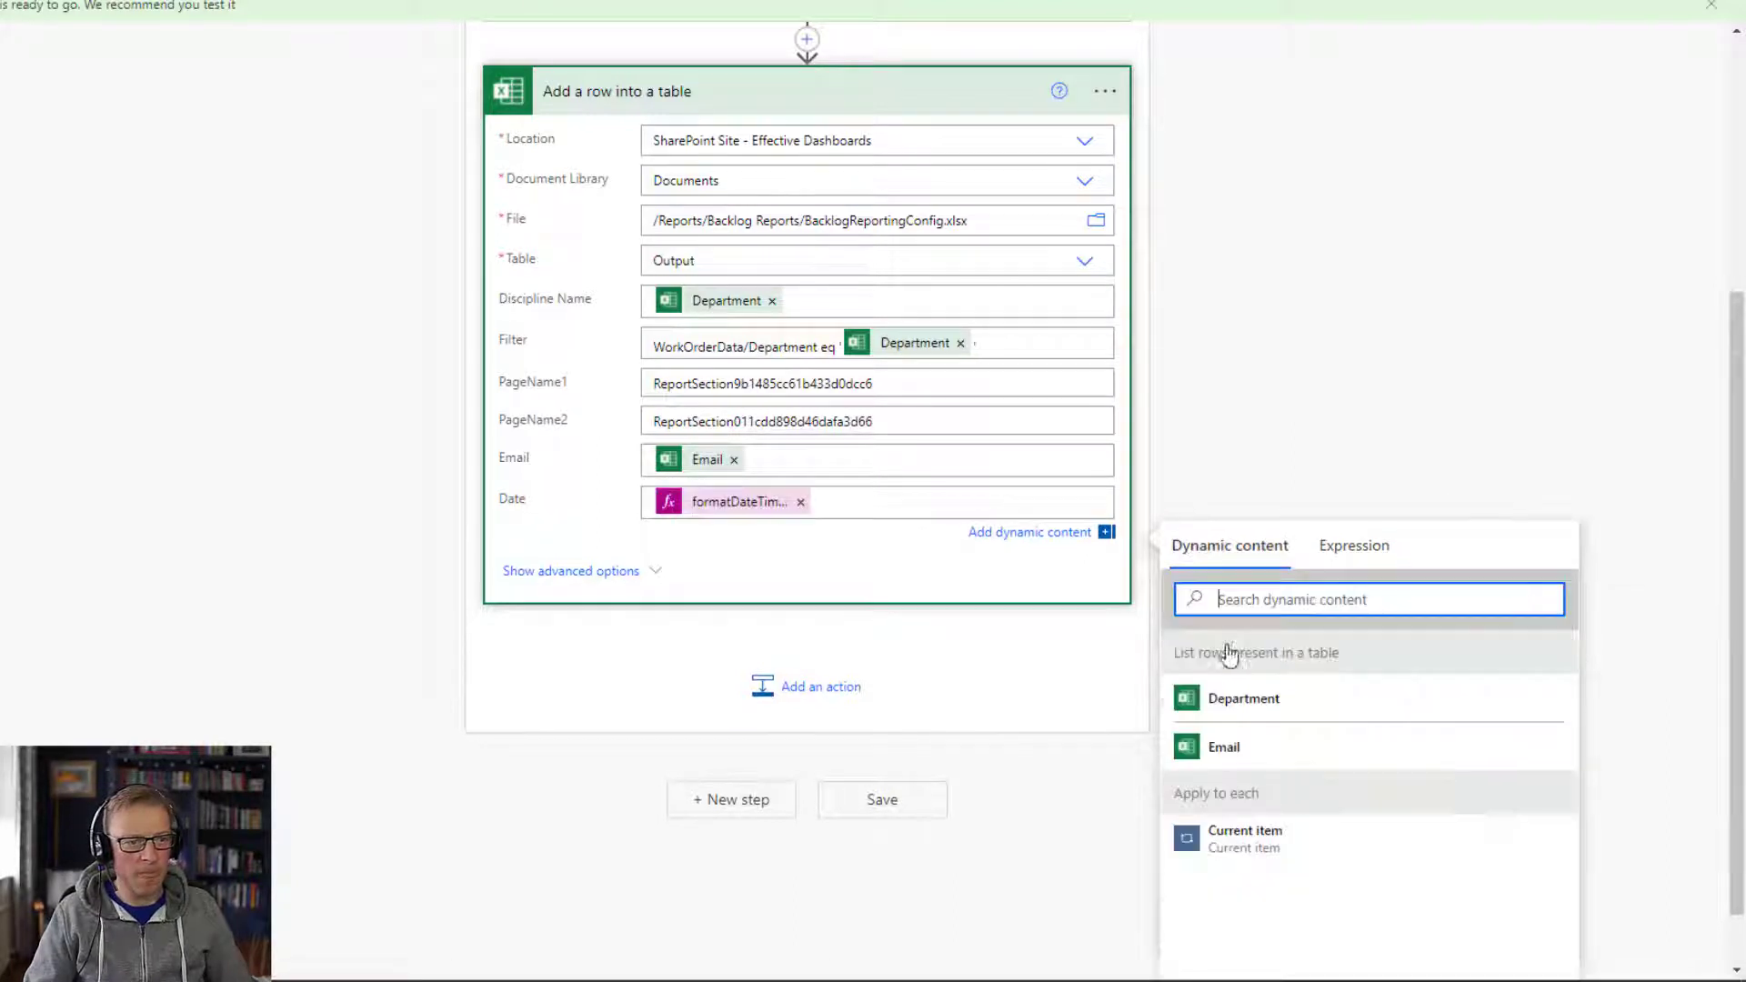
Collapse the Add a row into a table action and move Send an email (V2) below it inside the Apply to each loop
left_click(807, 80)
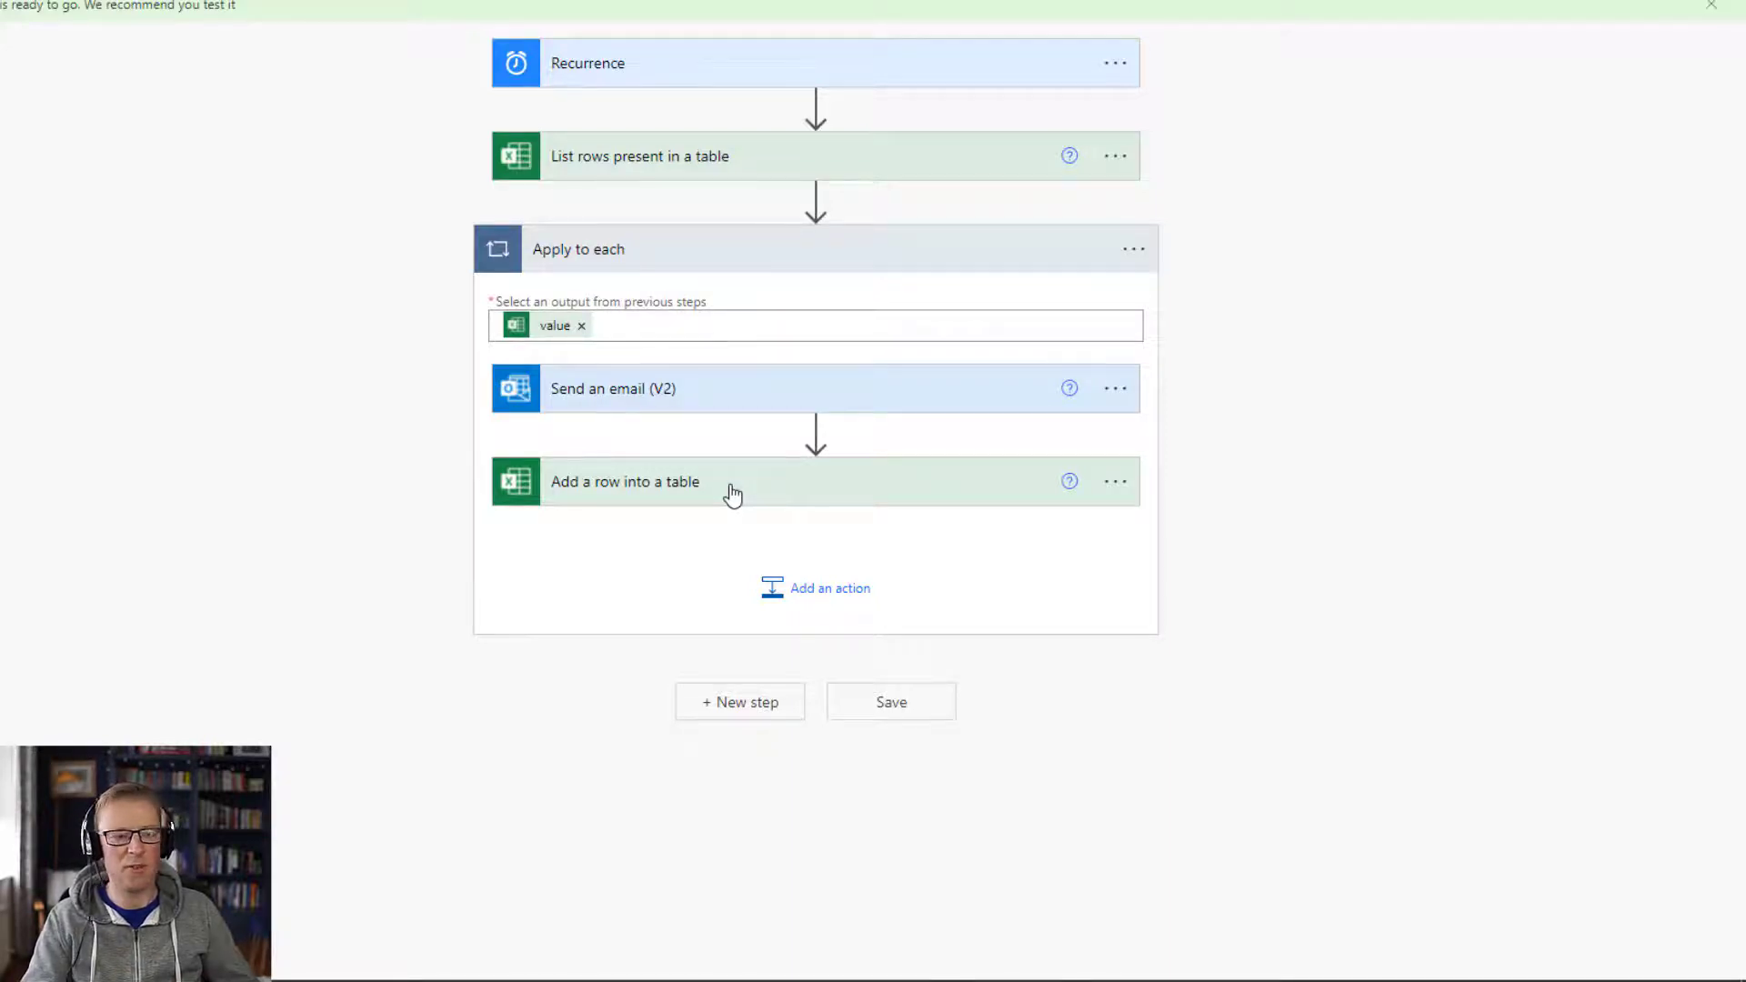
left_click(830, 591)
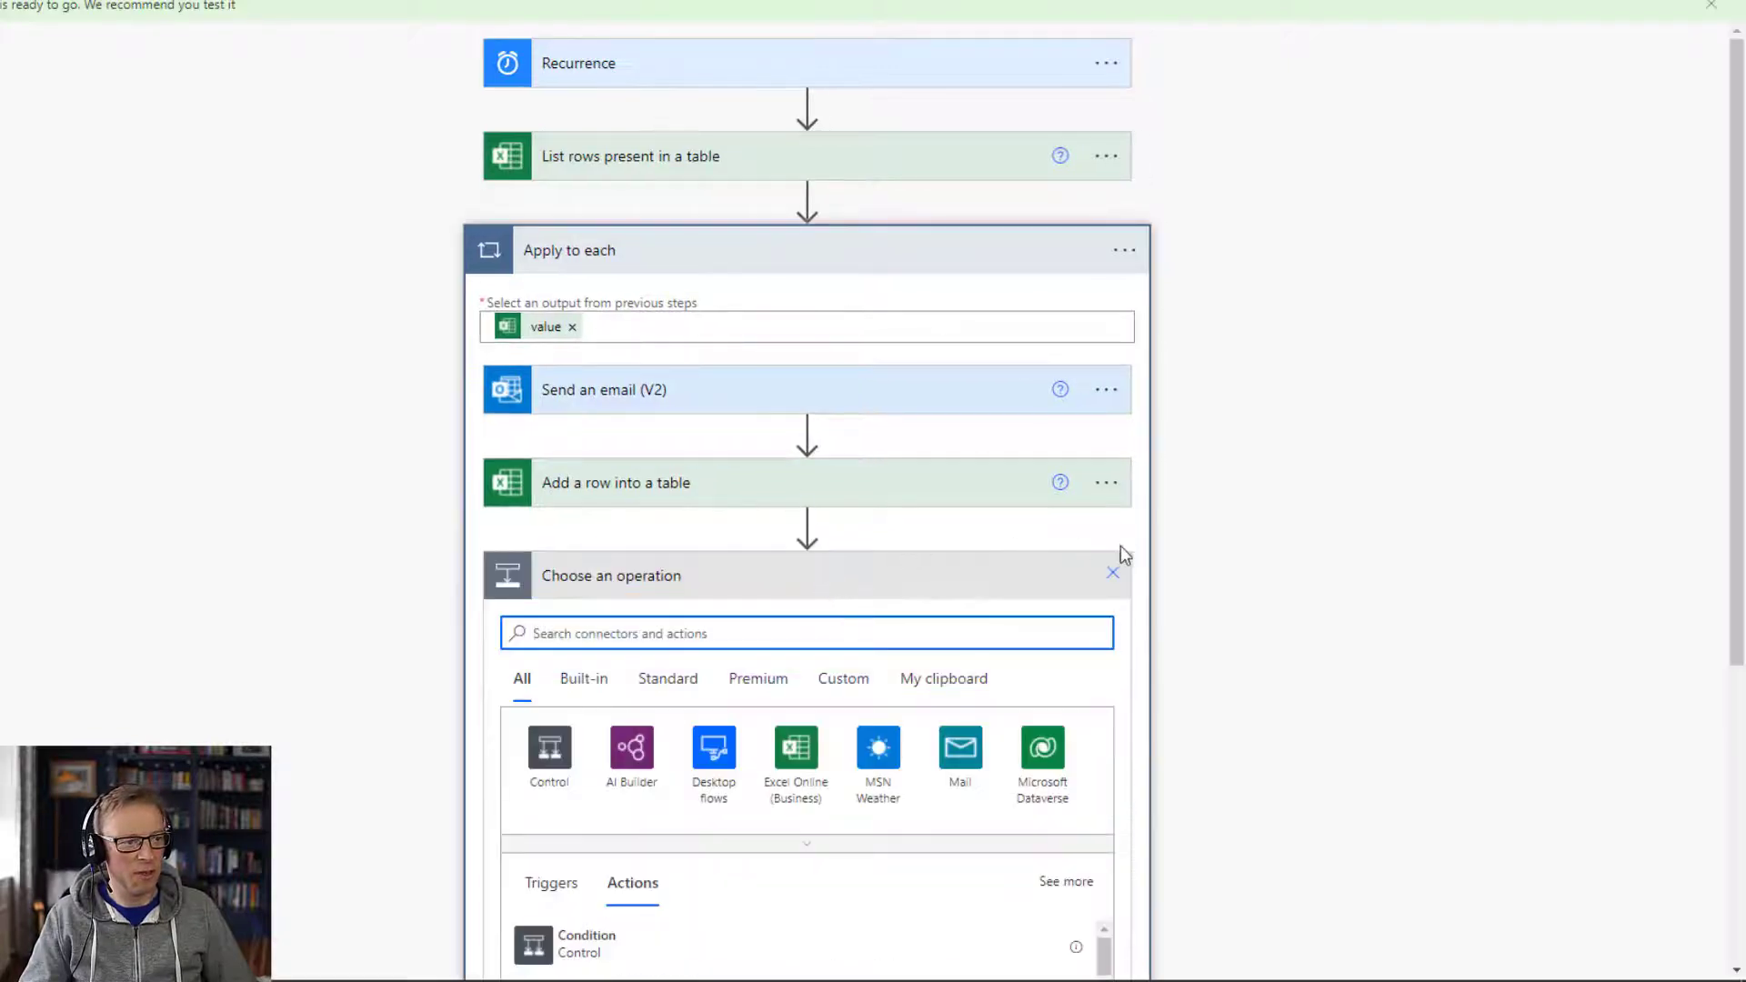
left_click(1113, 575)
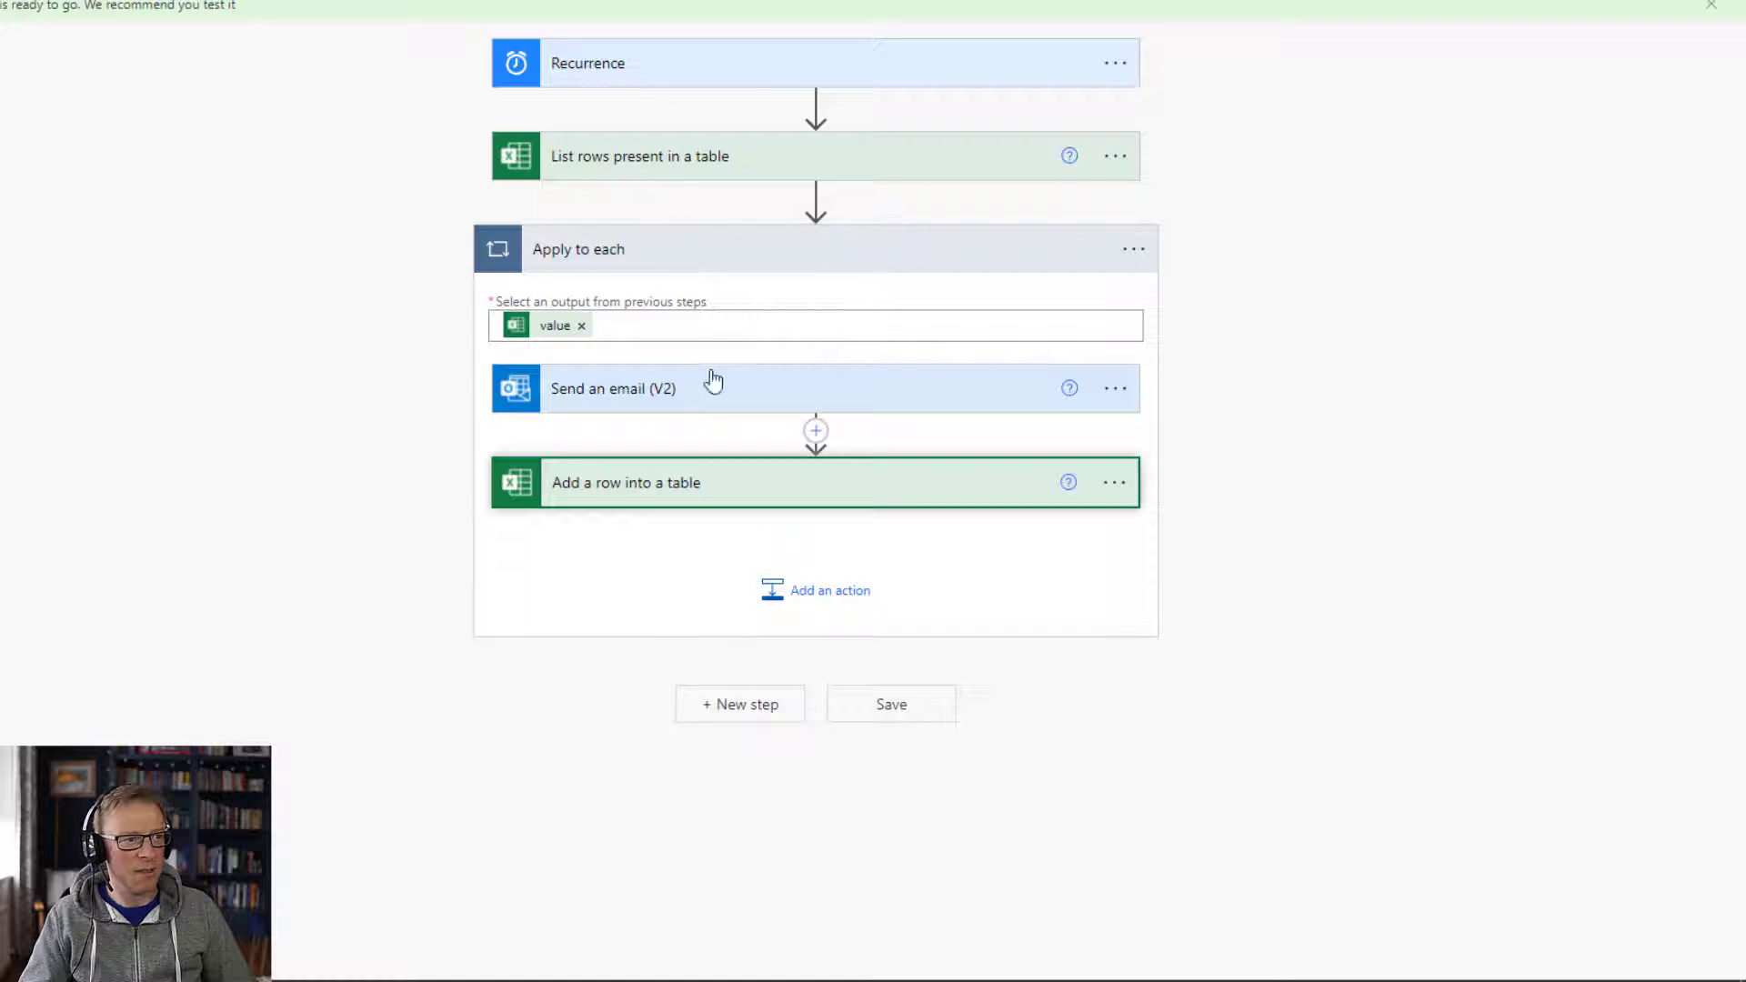
left_click_drag(721, 393, 781, 546)
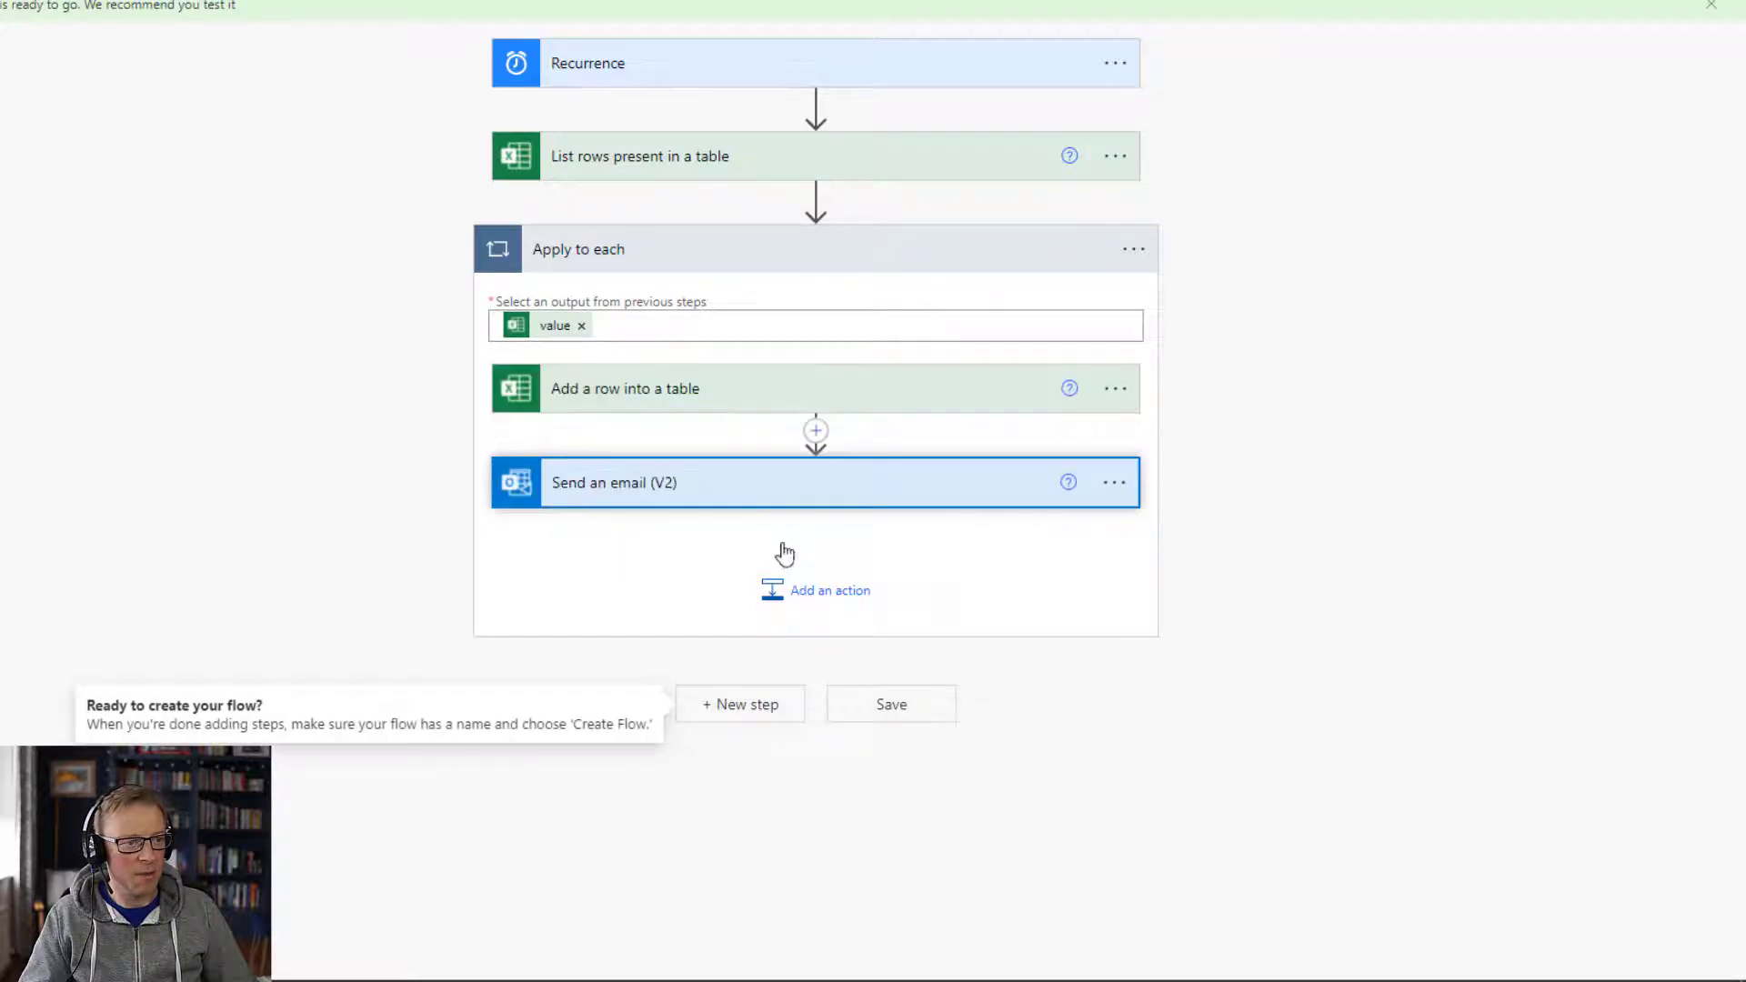
Fill the email's attachment content with "The report is for" followed by the Department dynamic value from List rows present in a table
left_click(720, 495)
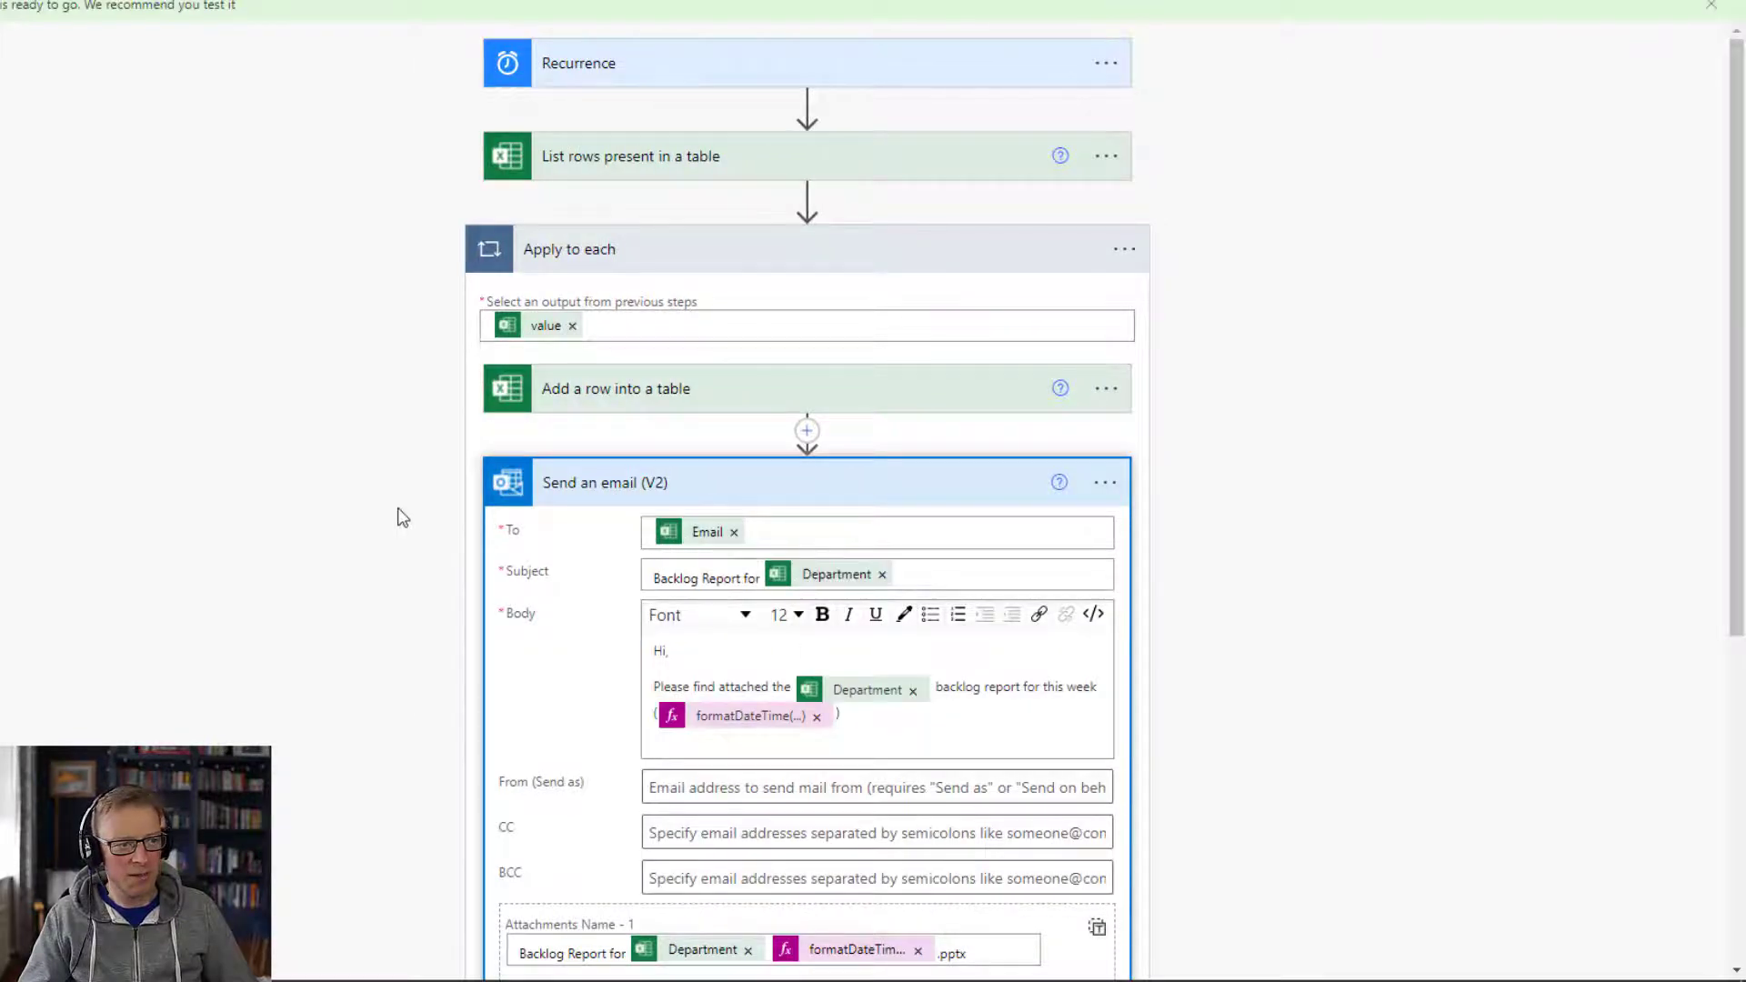
scroll(759, 523, "down", 1)
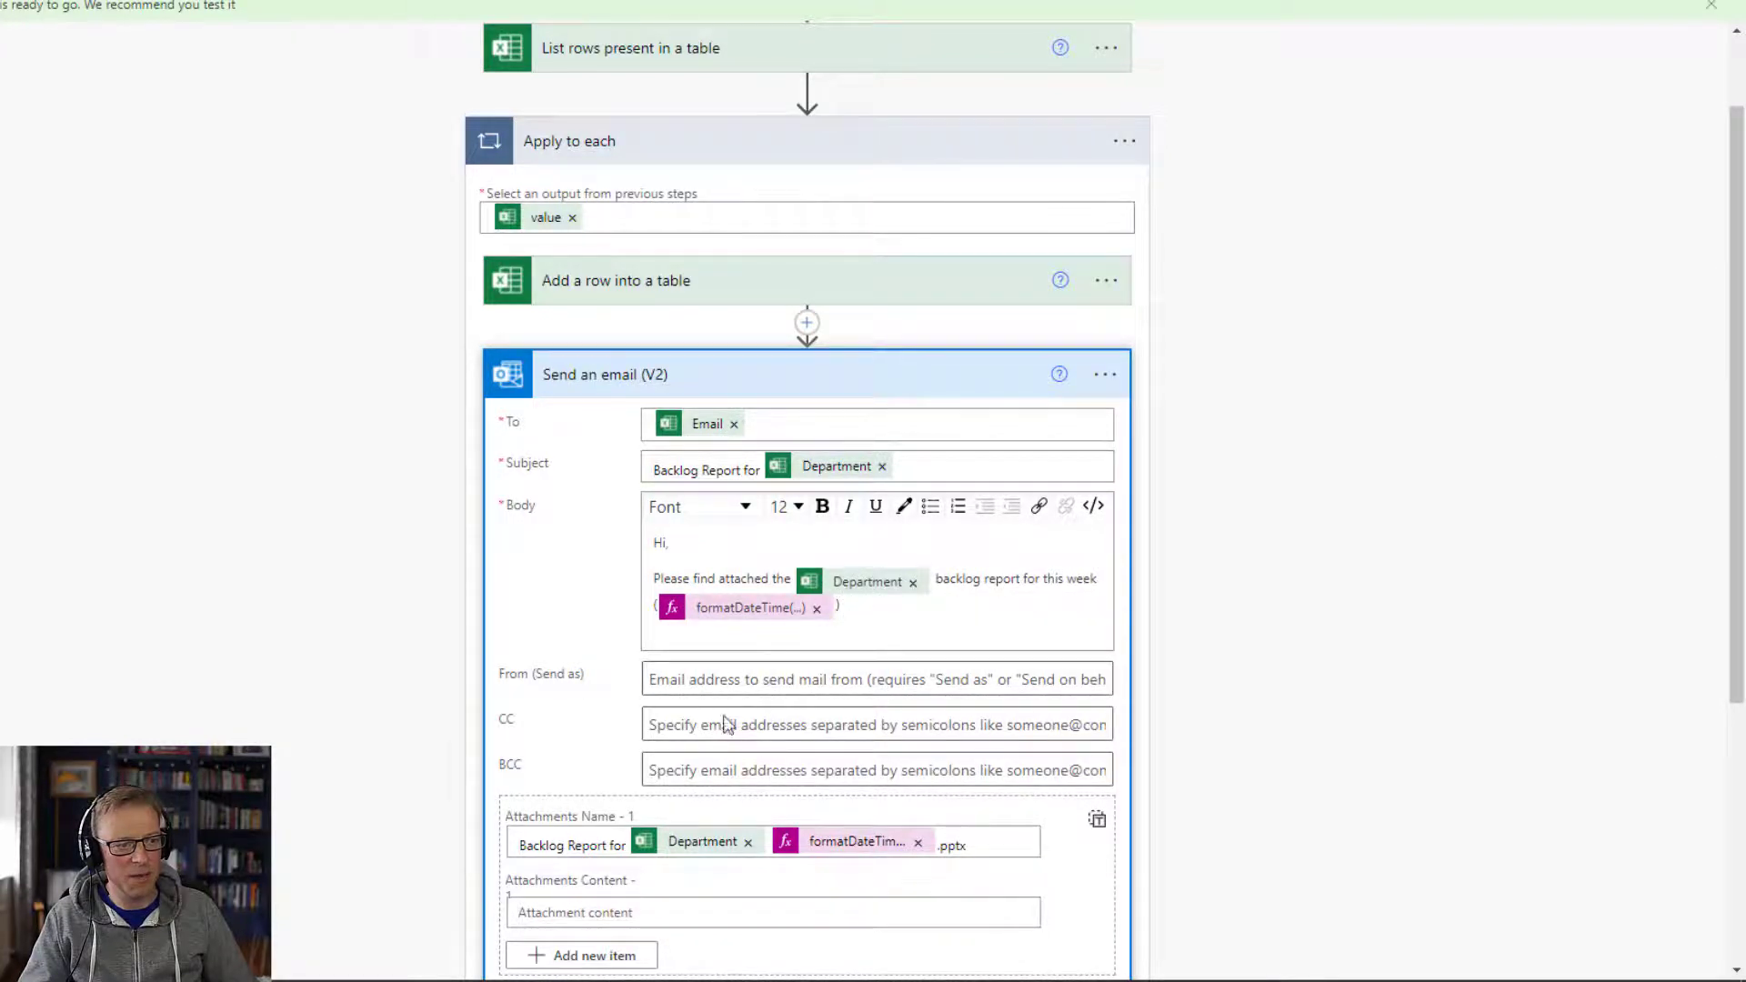
scroll(530, 728, "down", 4)
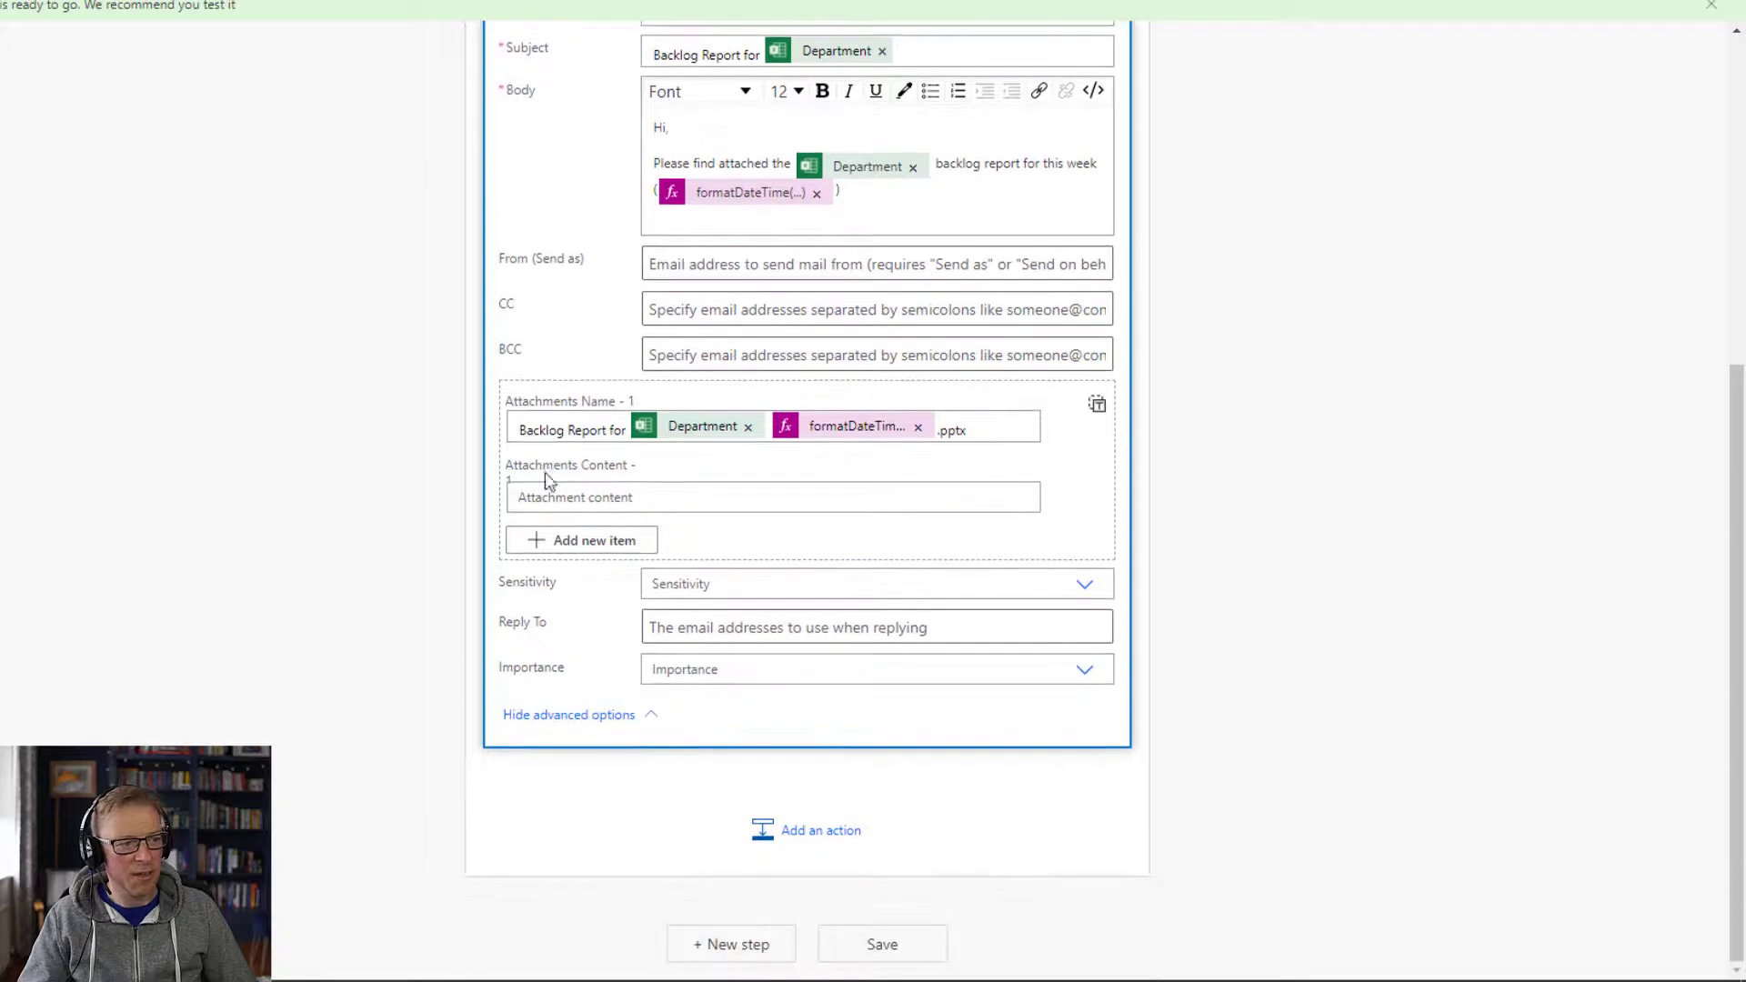
left_click(559, 497)
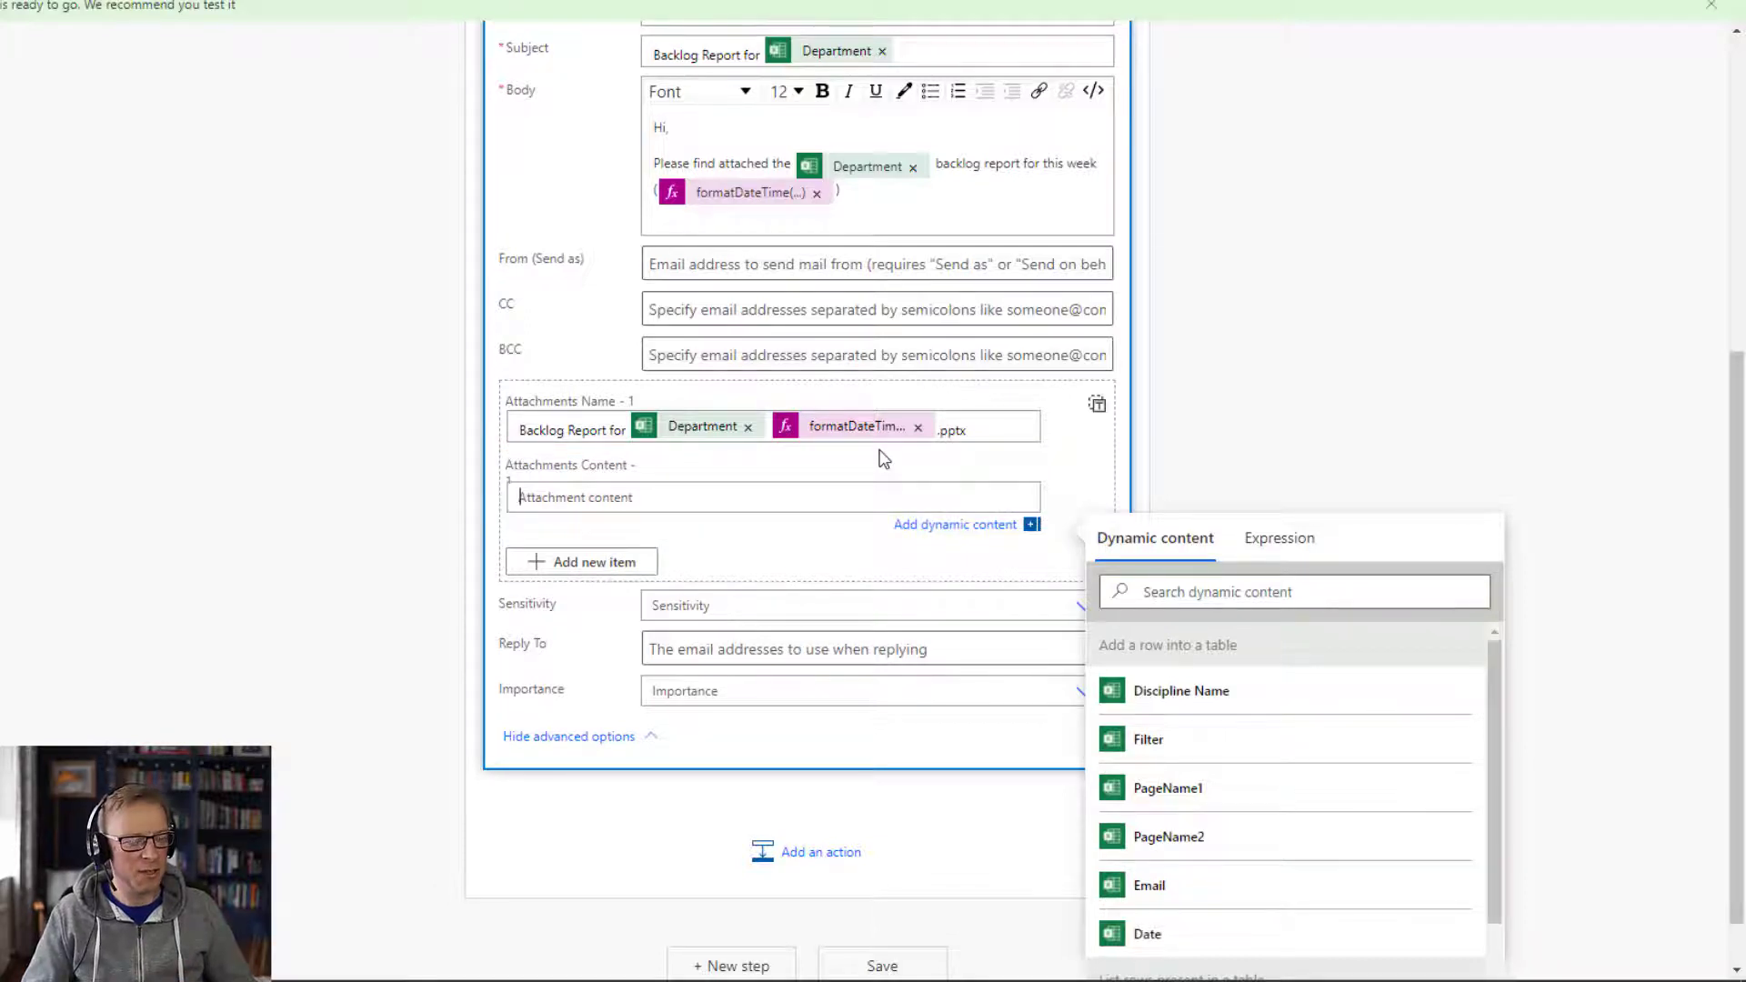
type("The r")
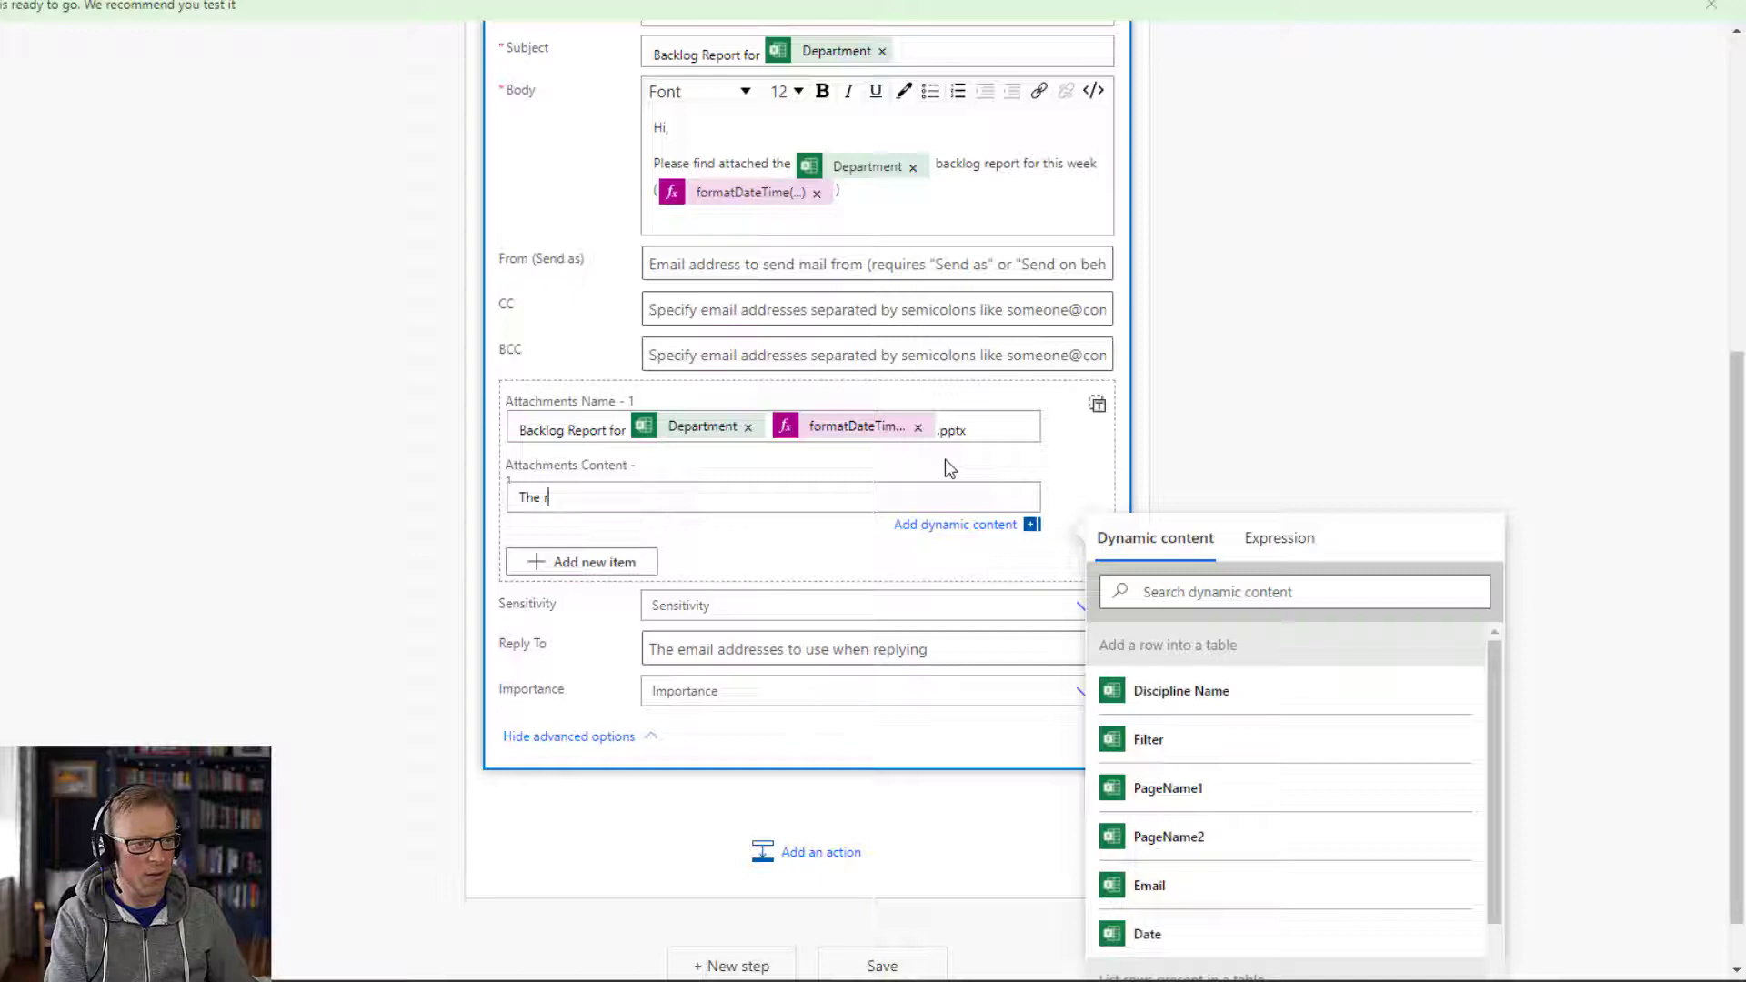
type("eport is for")
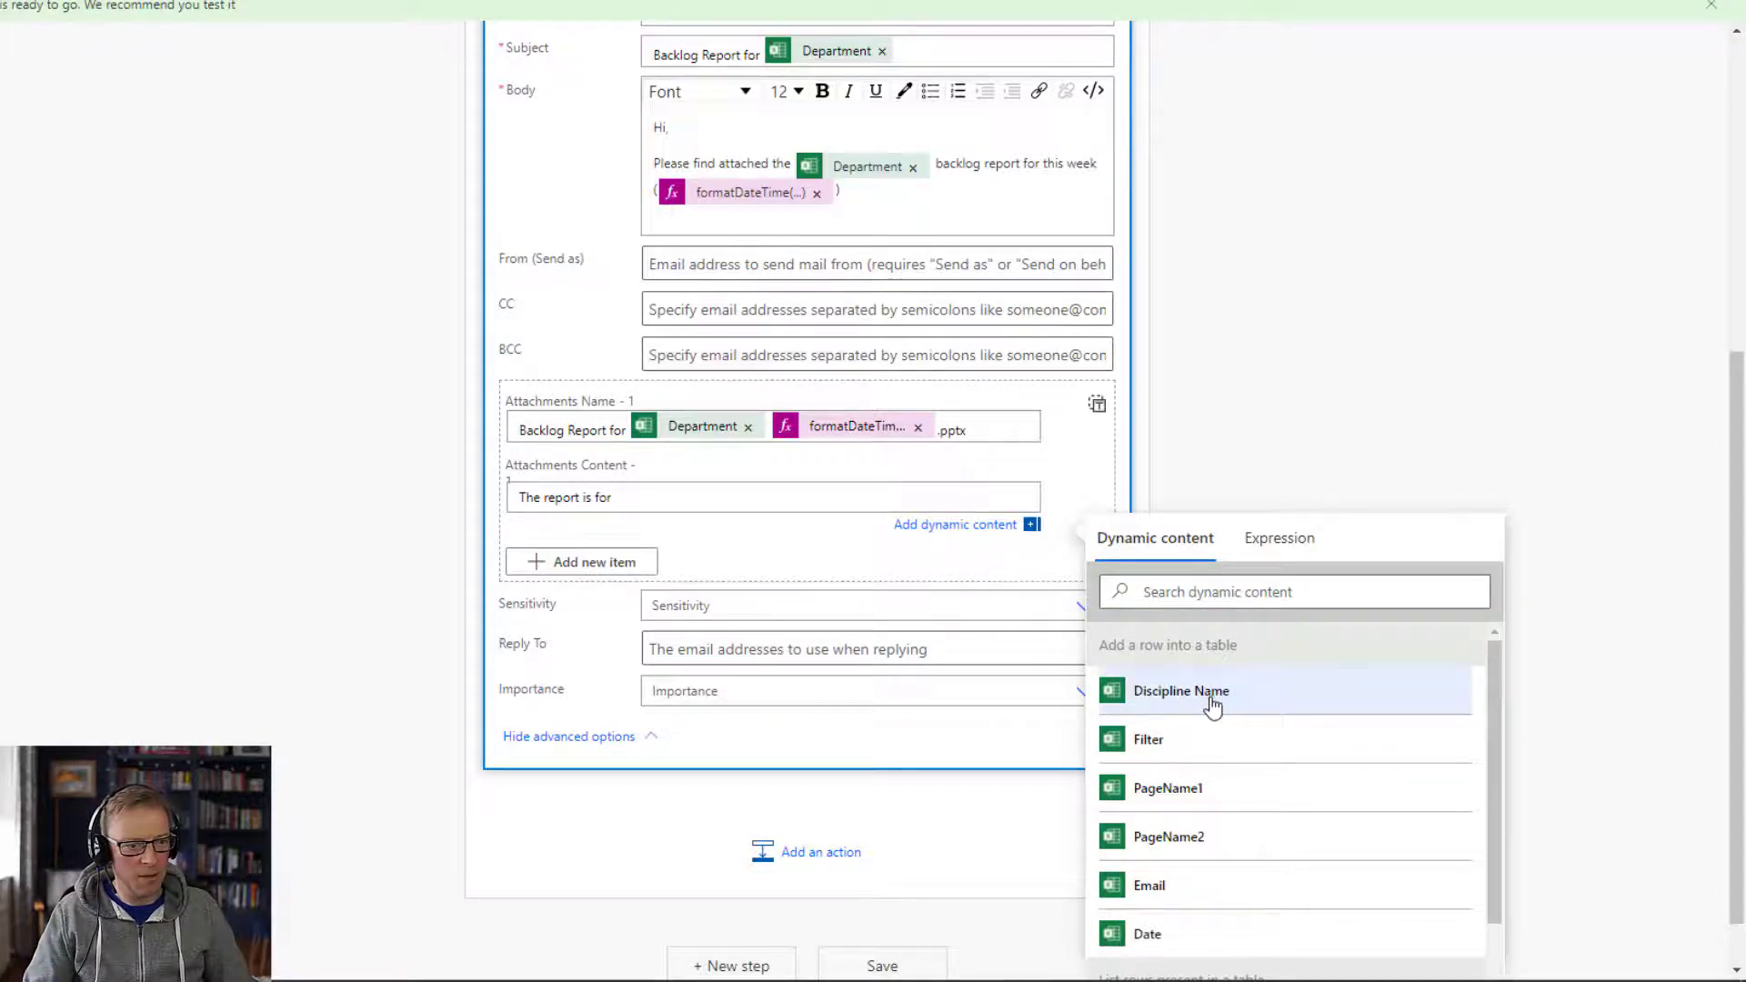
scroll(1210, 718, "down", 1)
scroll(1208, 713, "up", 1)
scroll(1207, 713, "down", 2)
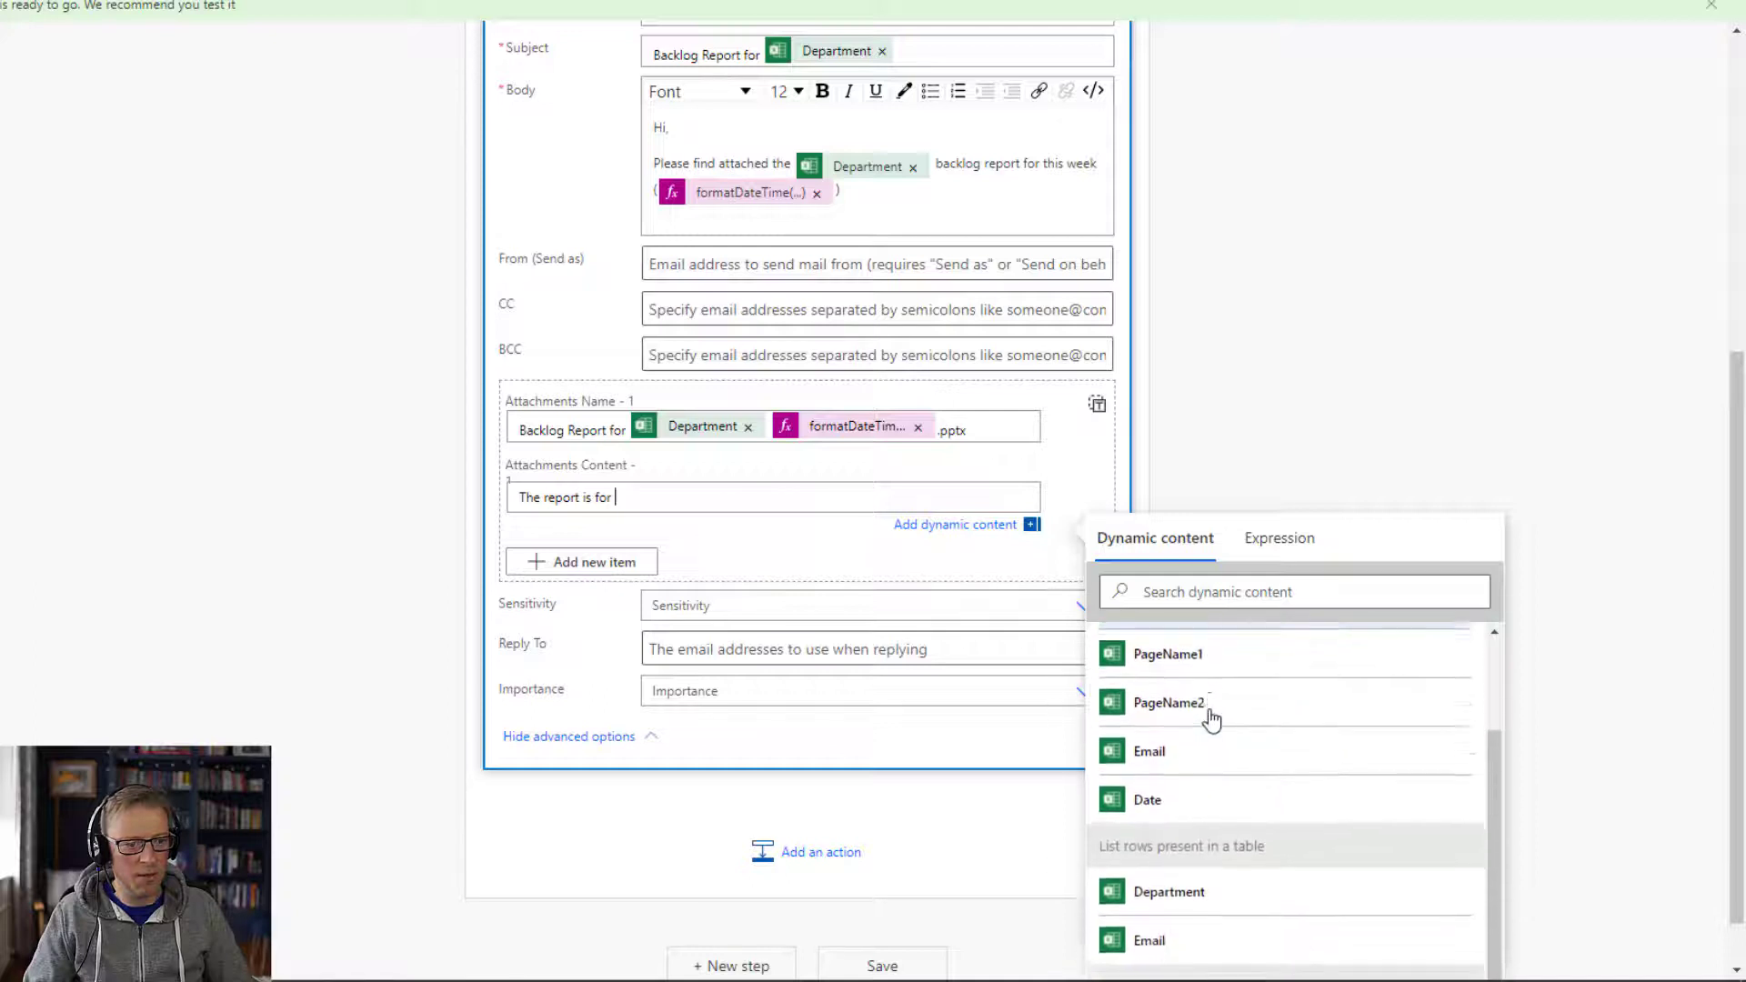
left_click(1181, 879)
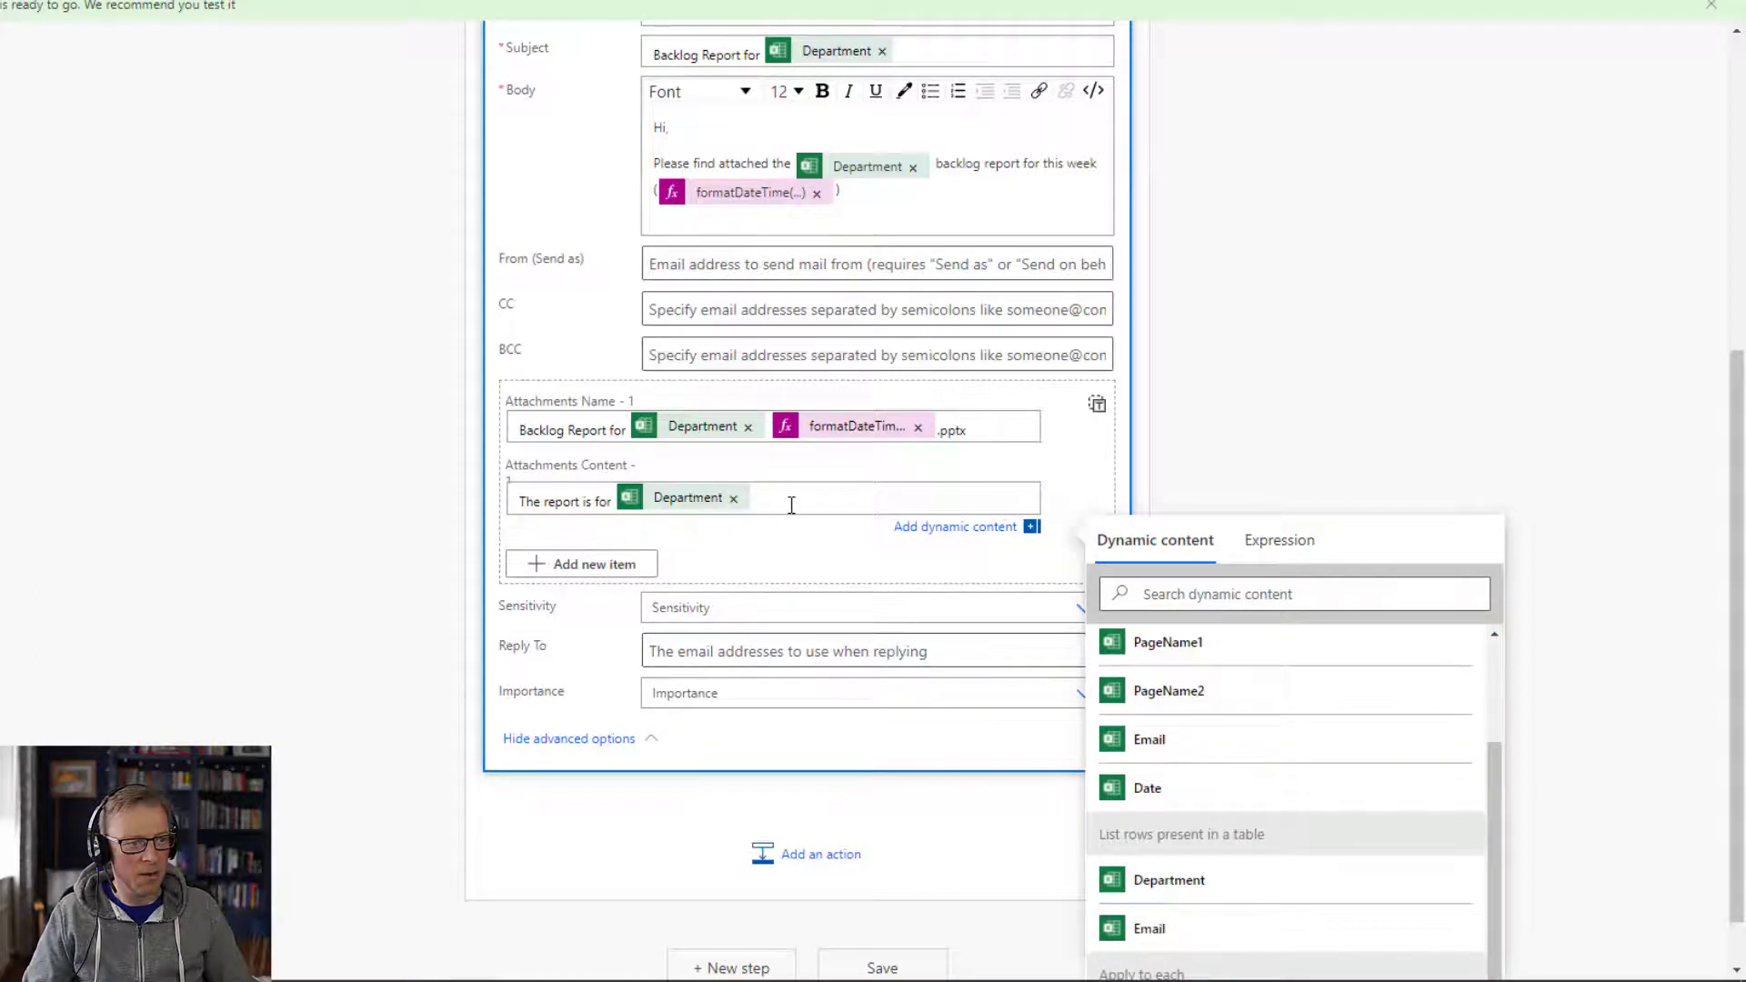
Change the file extension in the email's attachment name to .txt and save the flow
double_click(950, 429)
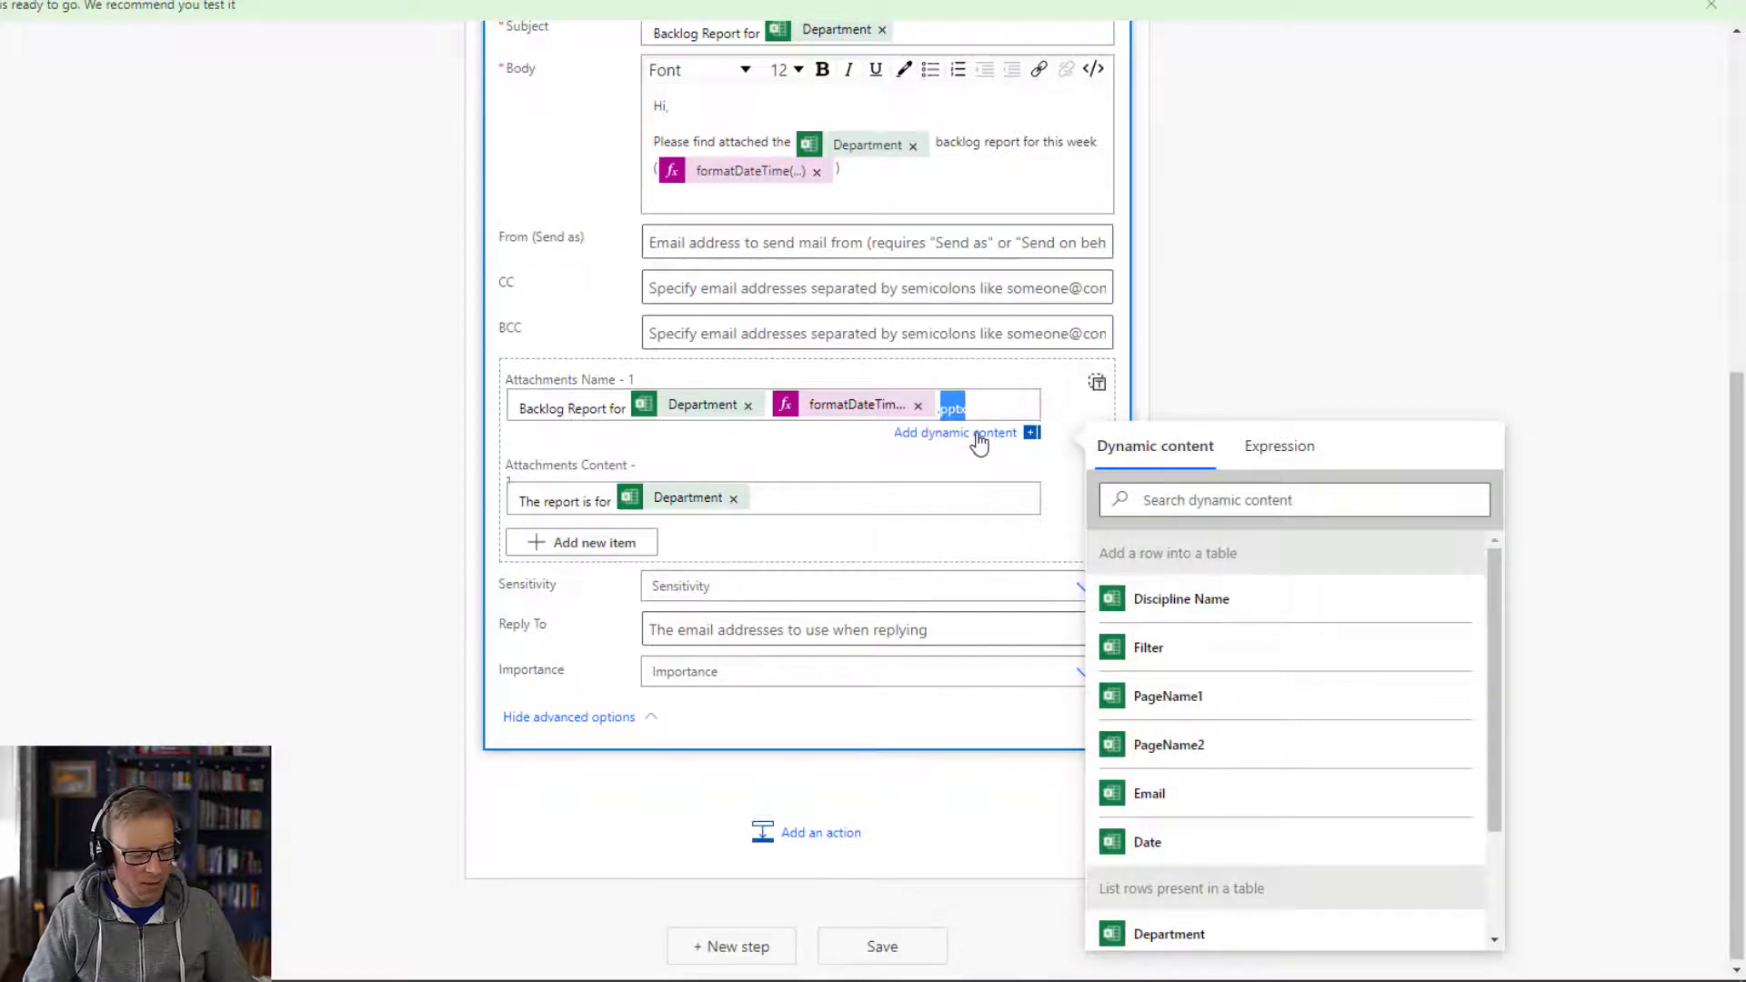
type(".te")
key("BackSpace")
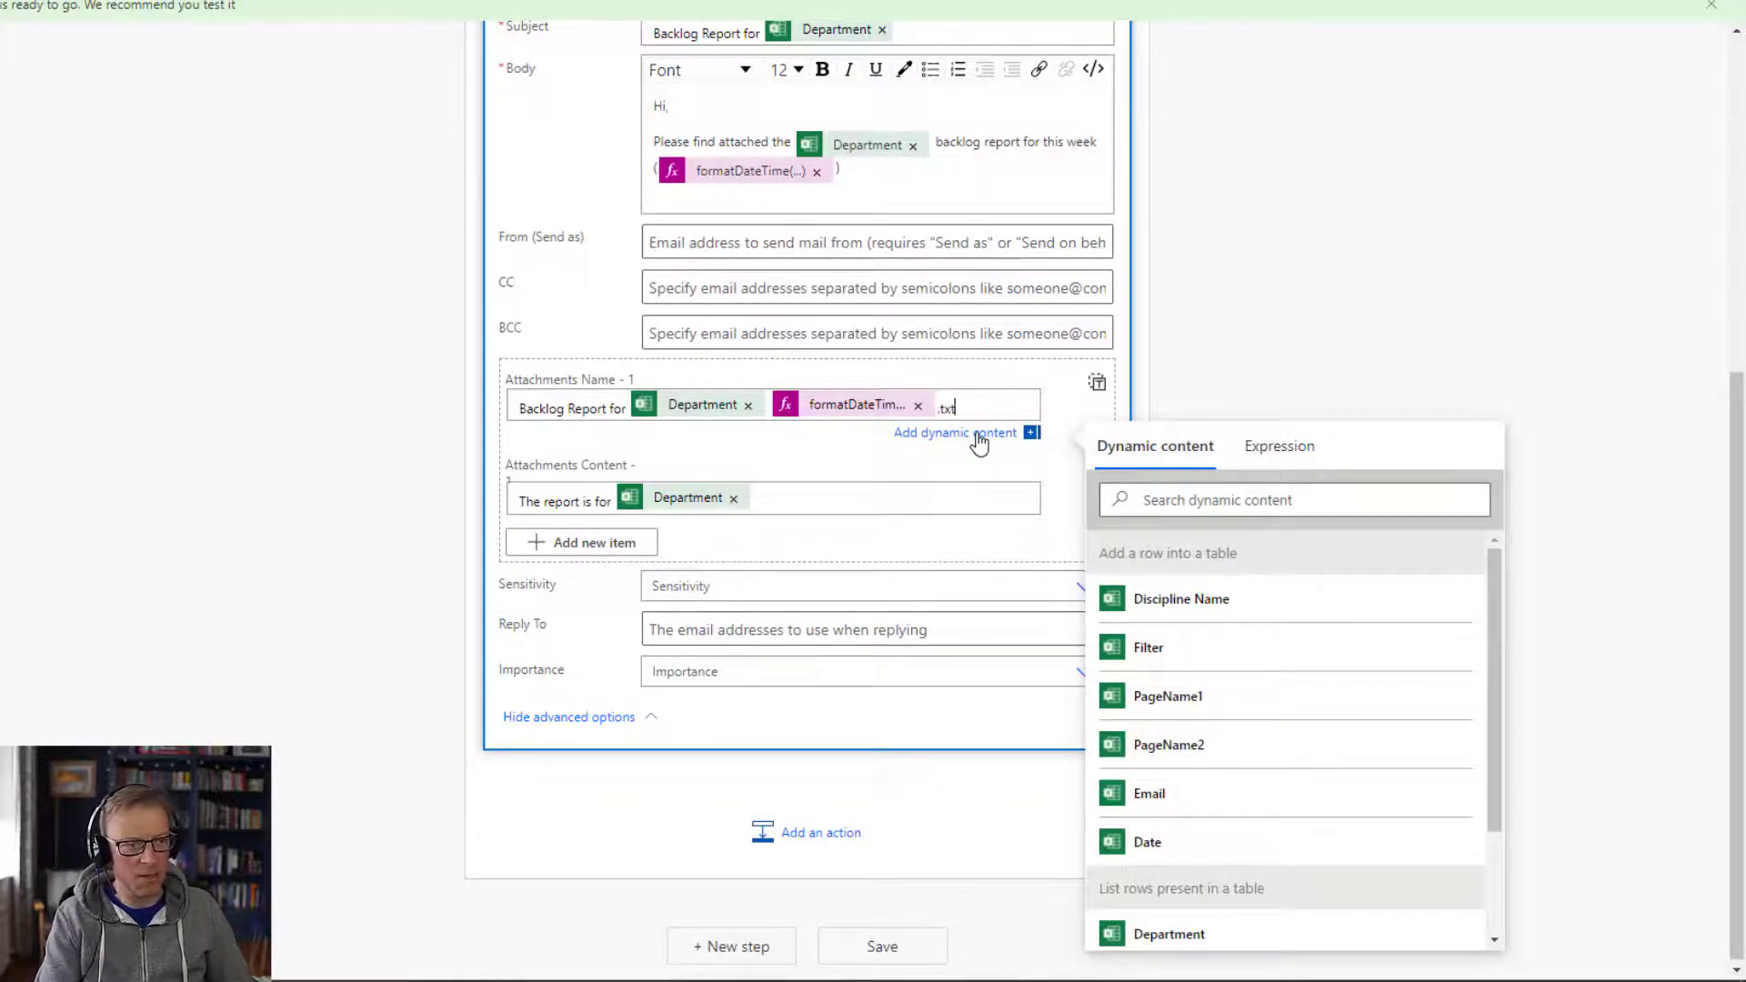
left_click(426, 413)
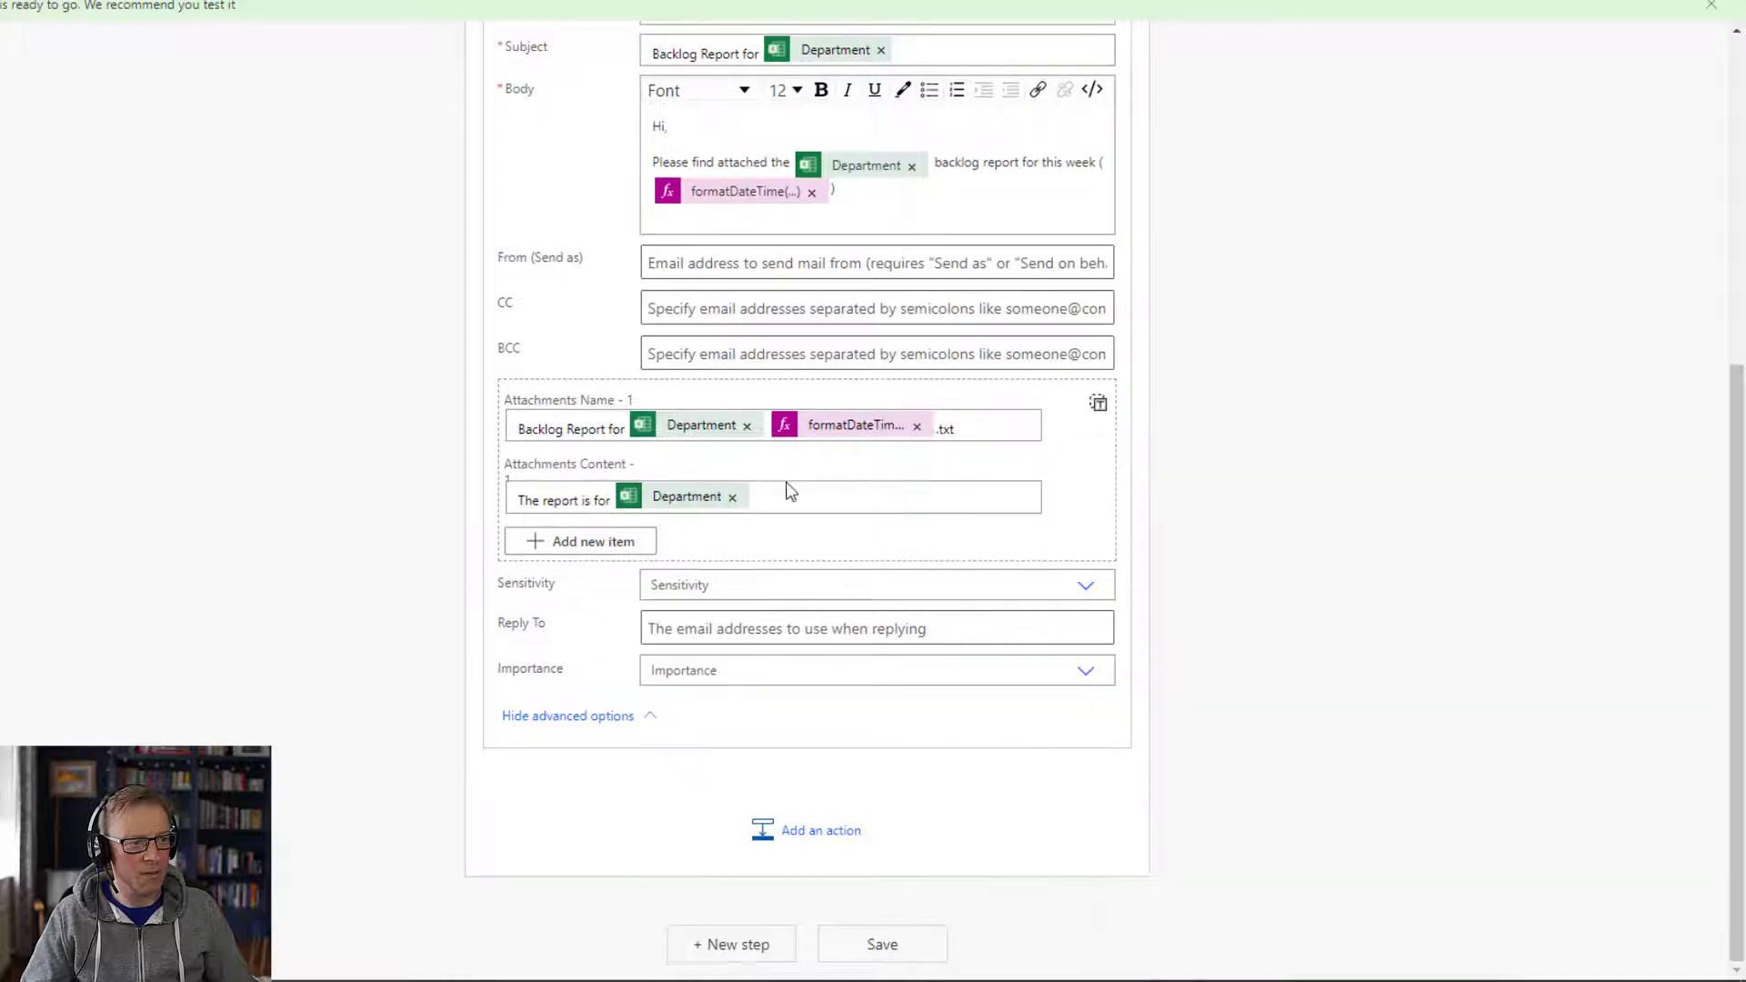
left_click(786, 497)
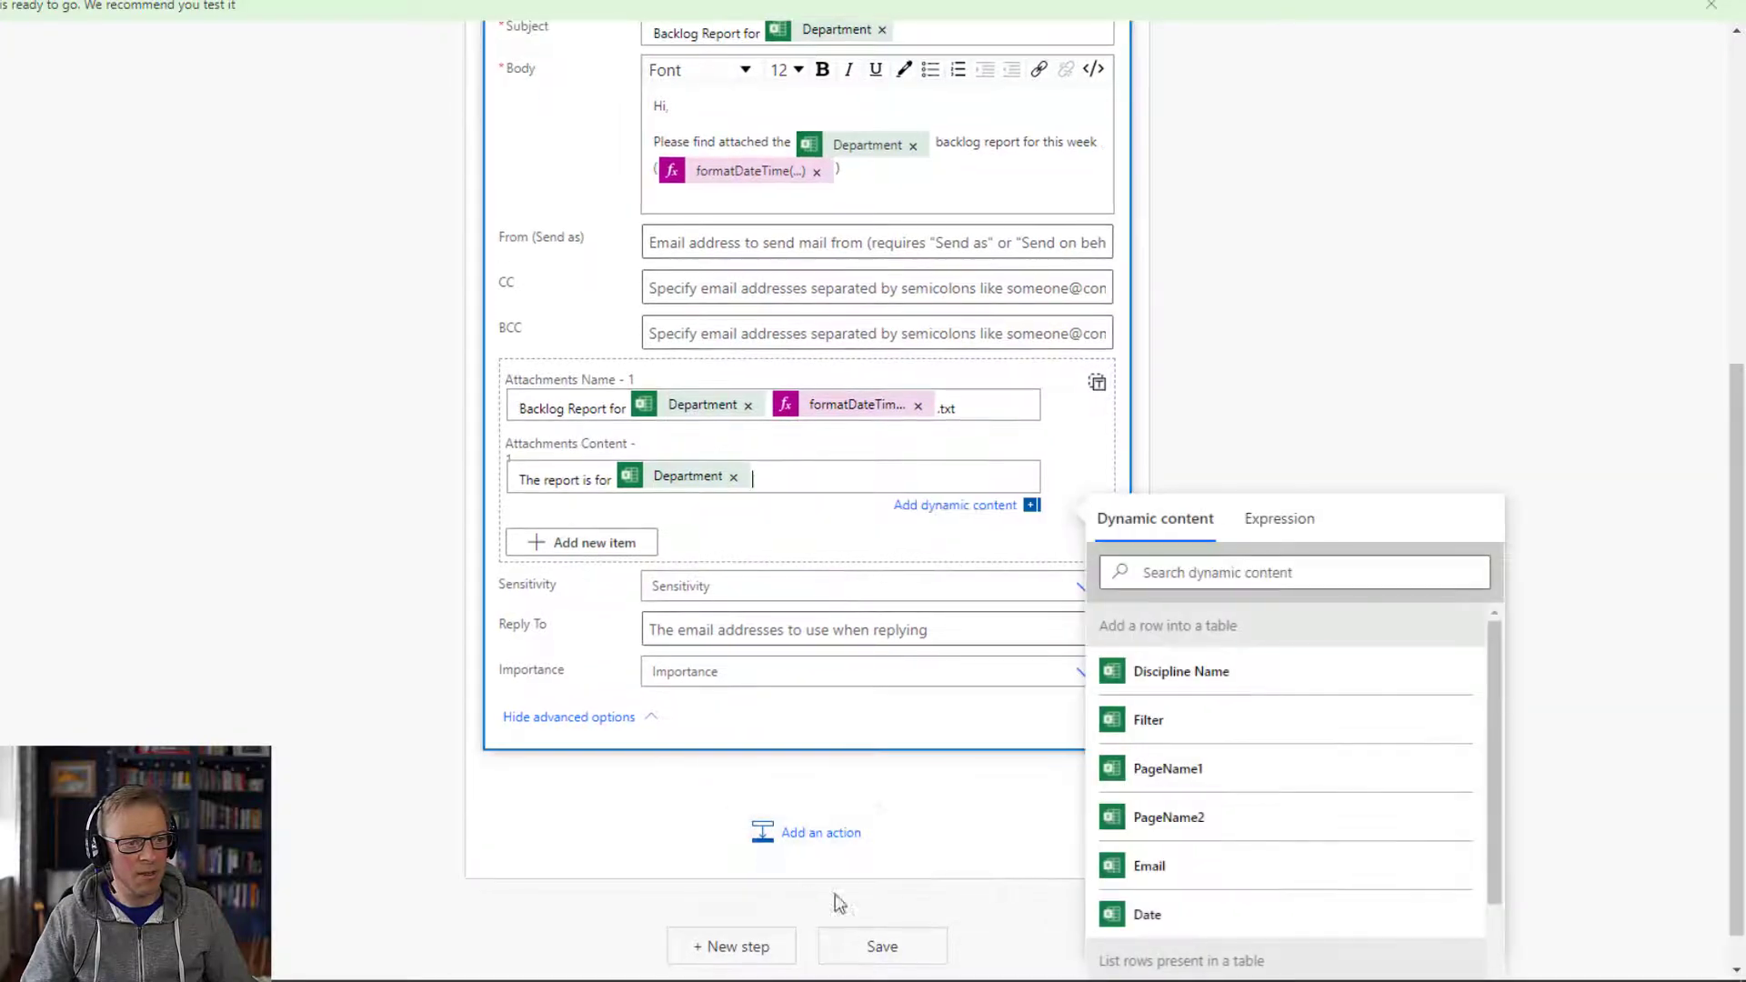
left_click(878, 948)
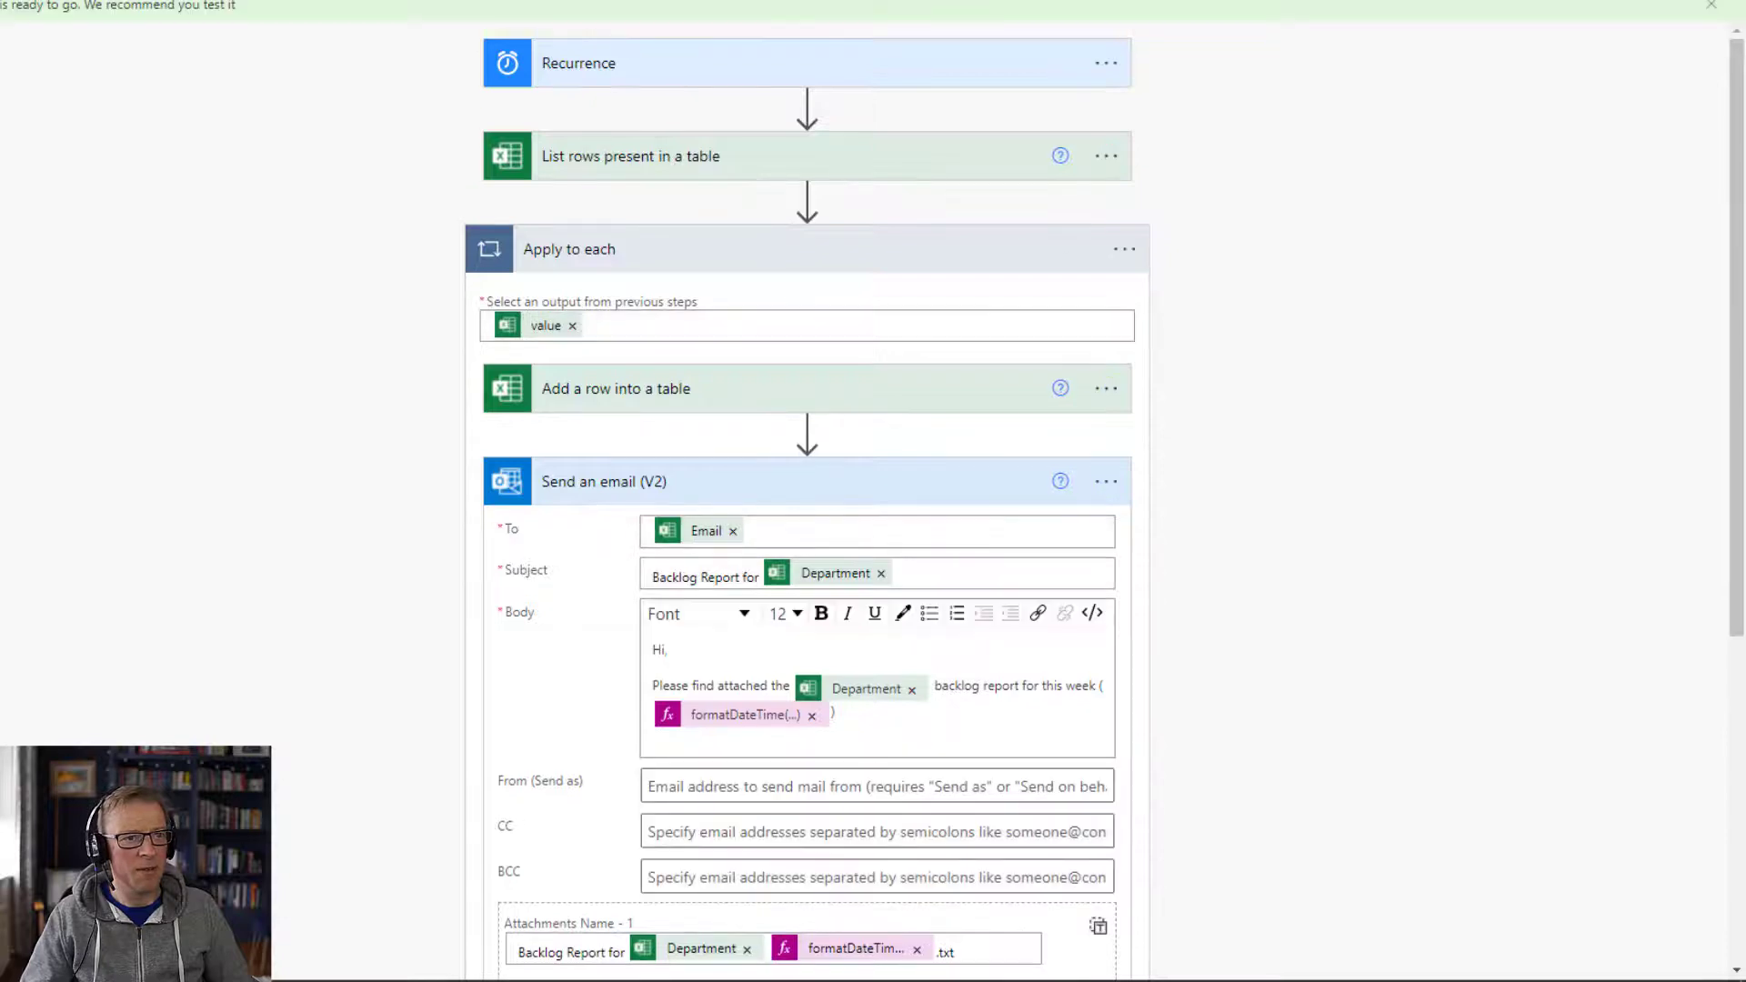
Check the flow for errors and warnings, and run it as a manual test
left_click(1608, 128)
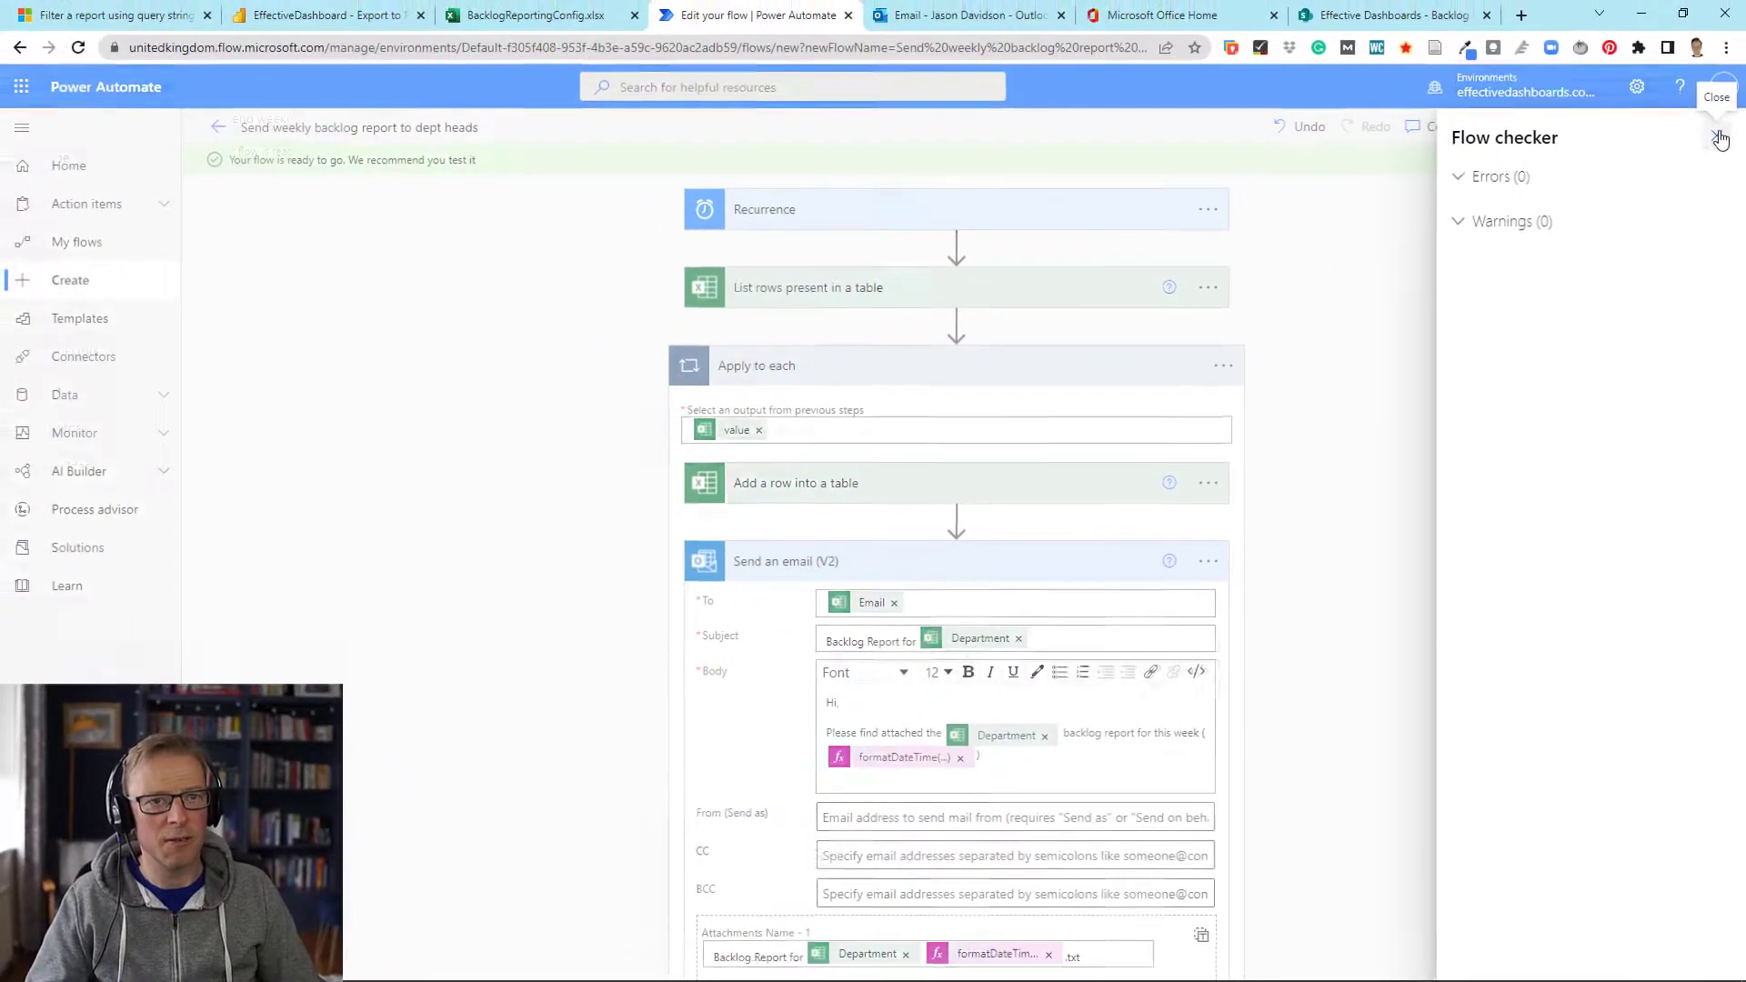
left_click(1719, 139)
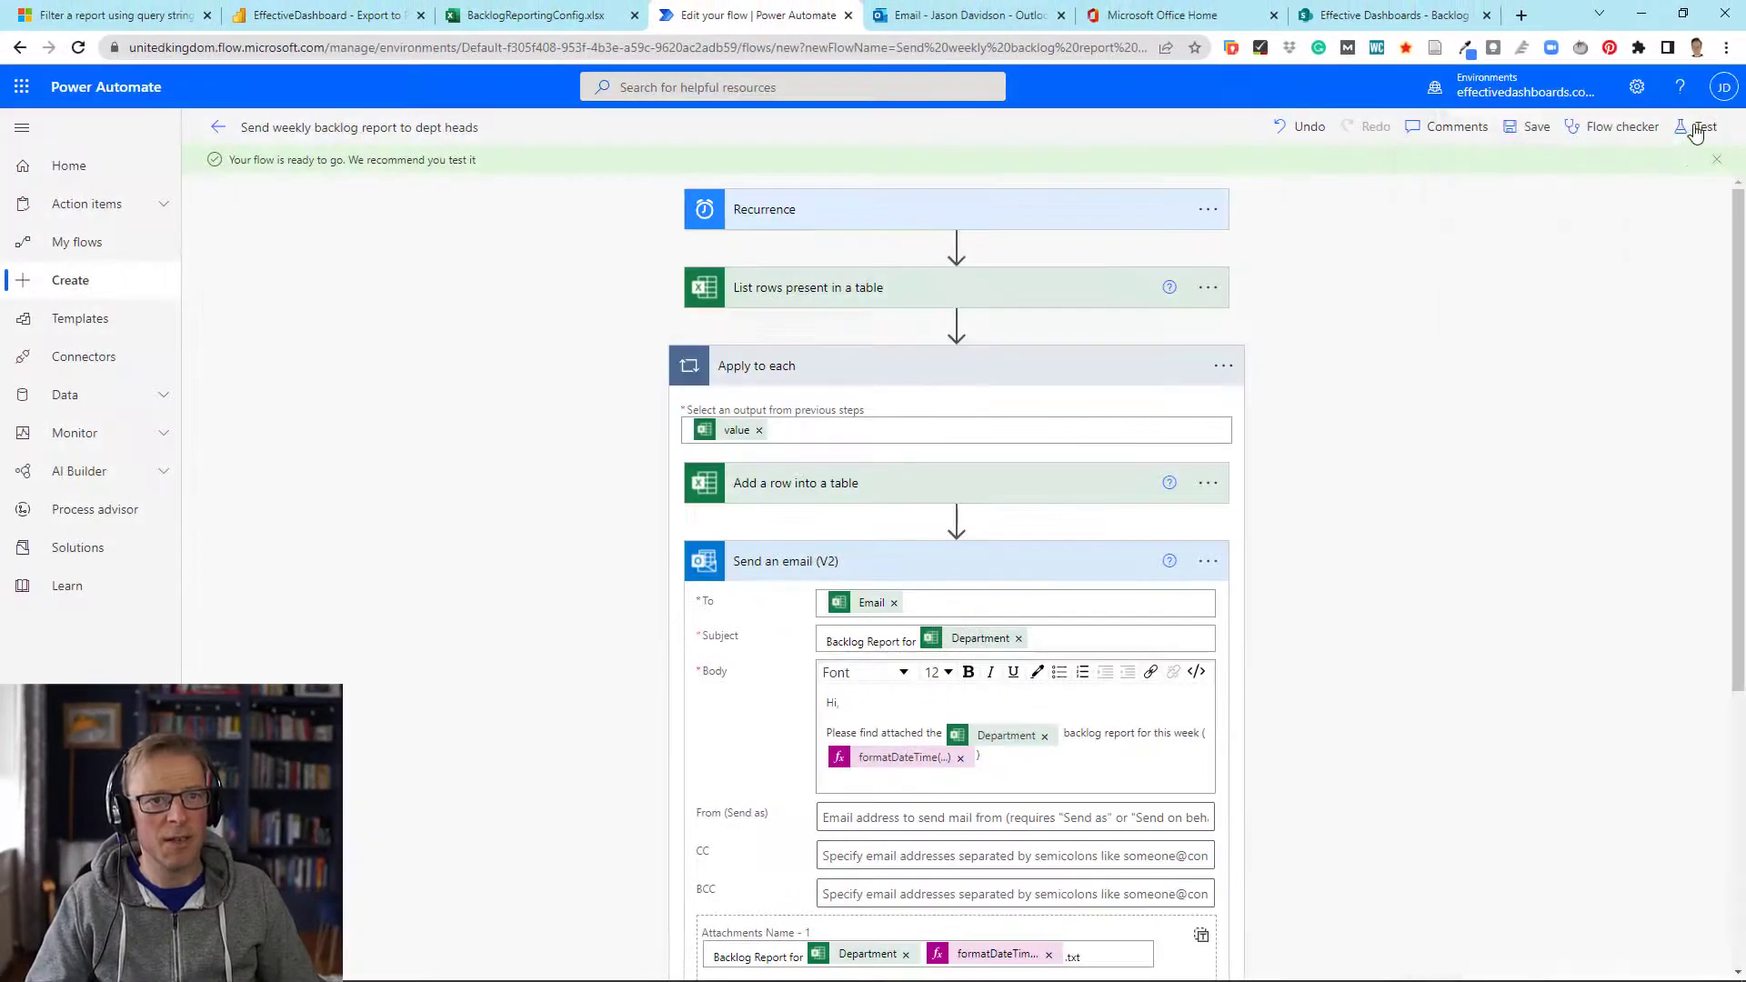
left_click(1696, 129)
left_click(1461, 173)
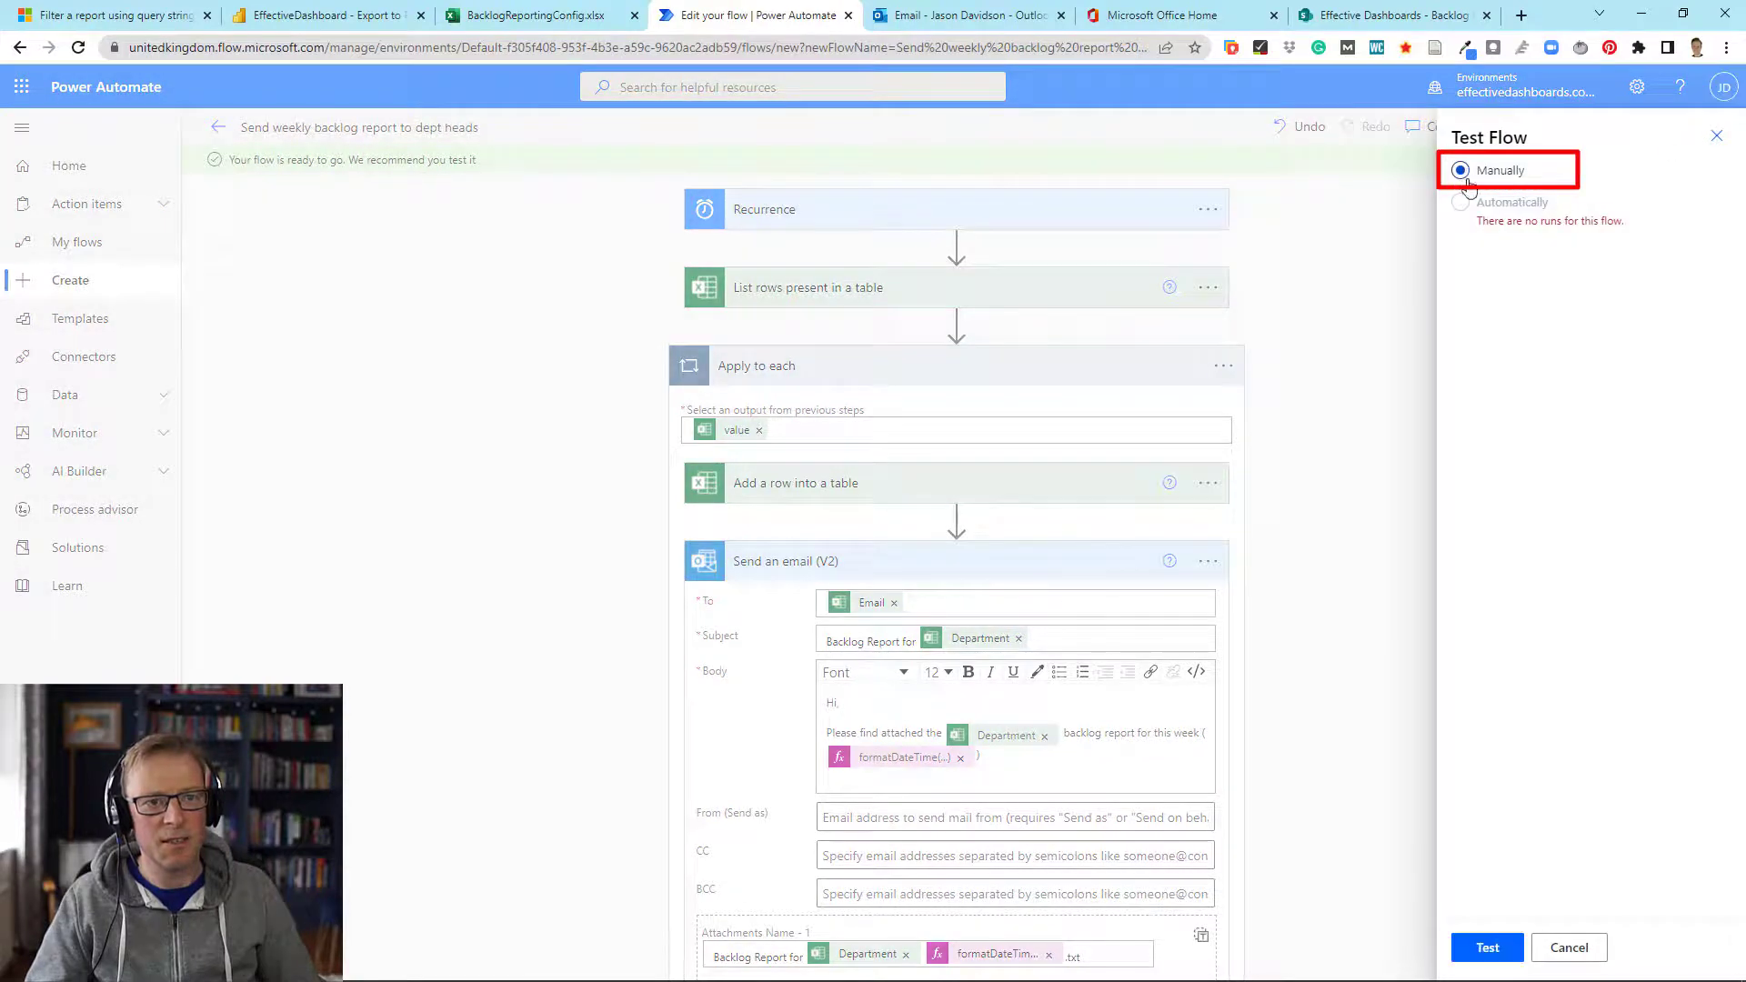
left_click(1488, 947)
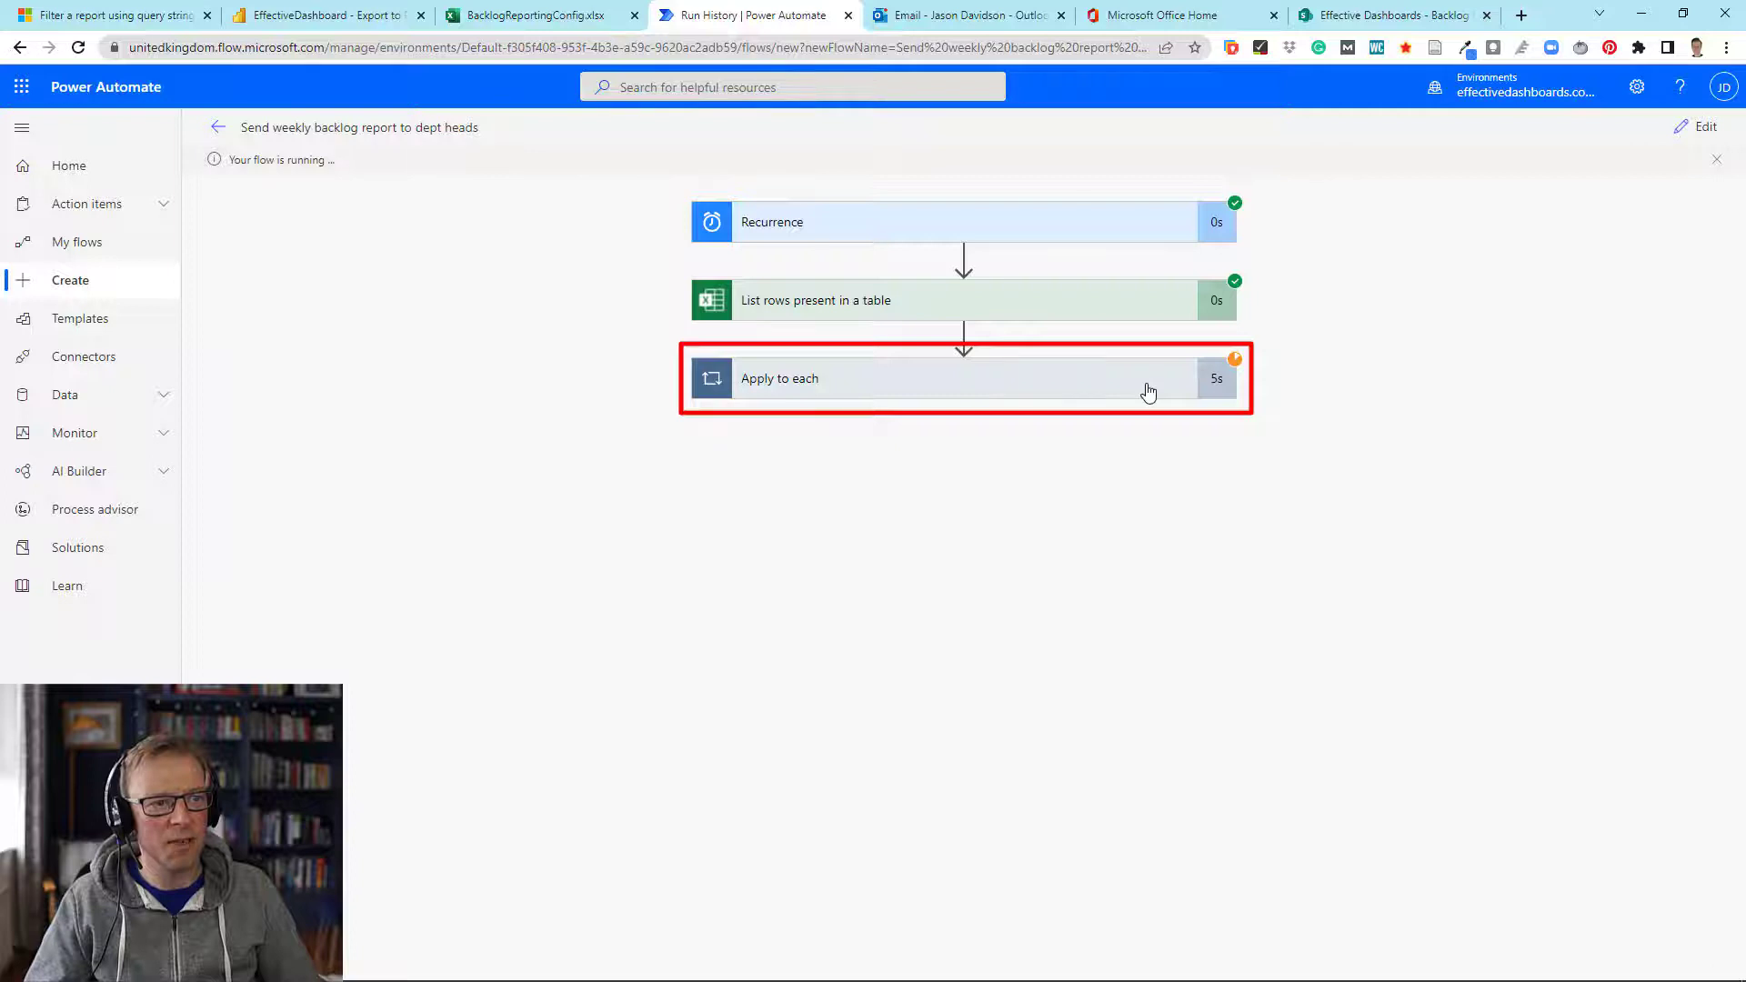
Inspect the run details of List rows present in a table, and check the rows in the BacklogReportingConfig.xlsx workbook
left_click(902, 299)
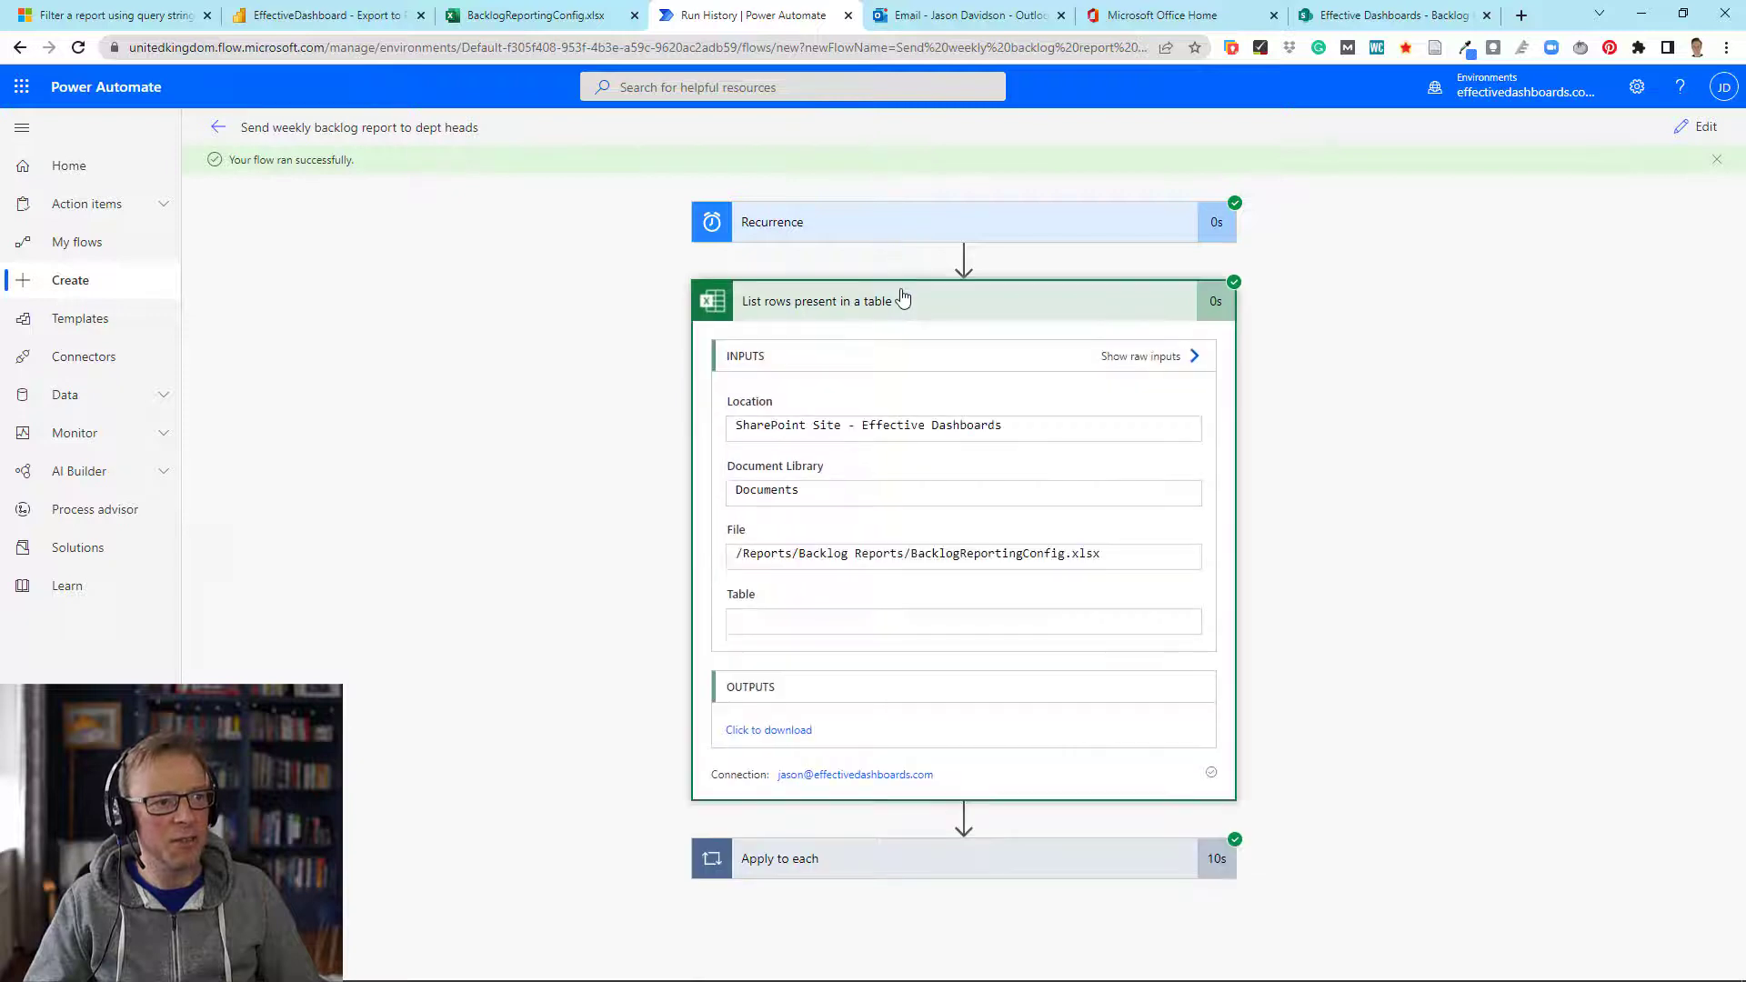
left_click(902, 299)
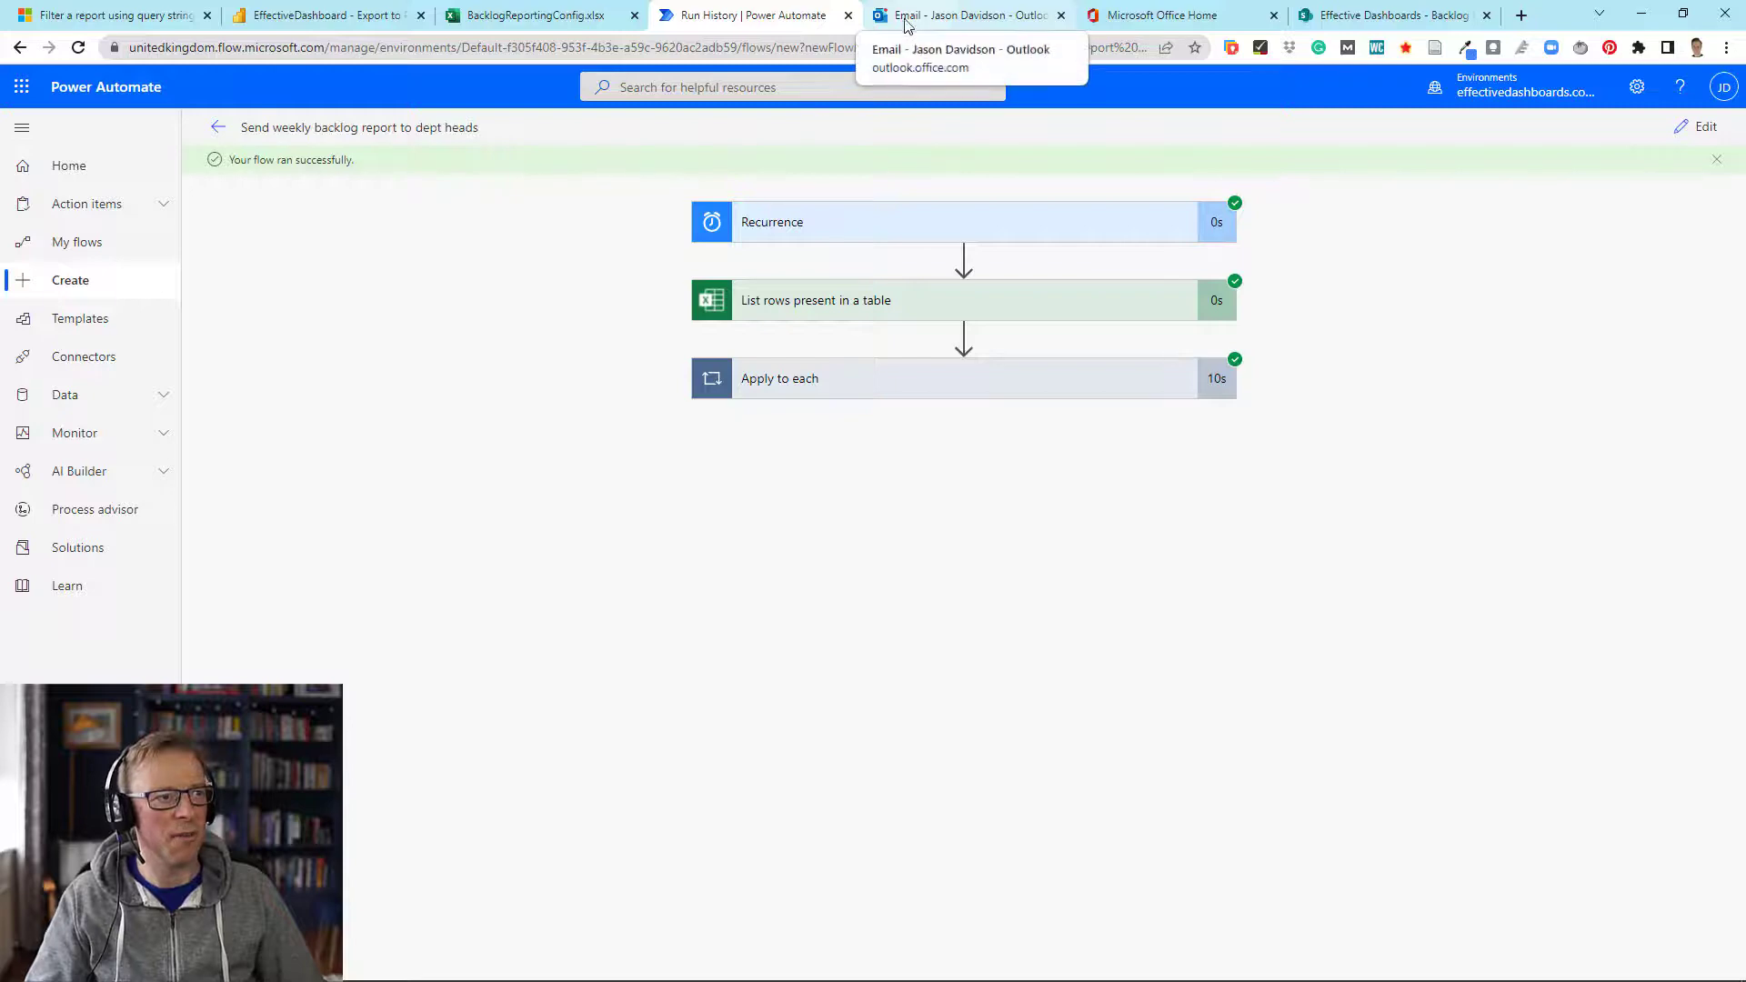
left_click(580, 12)
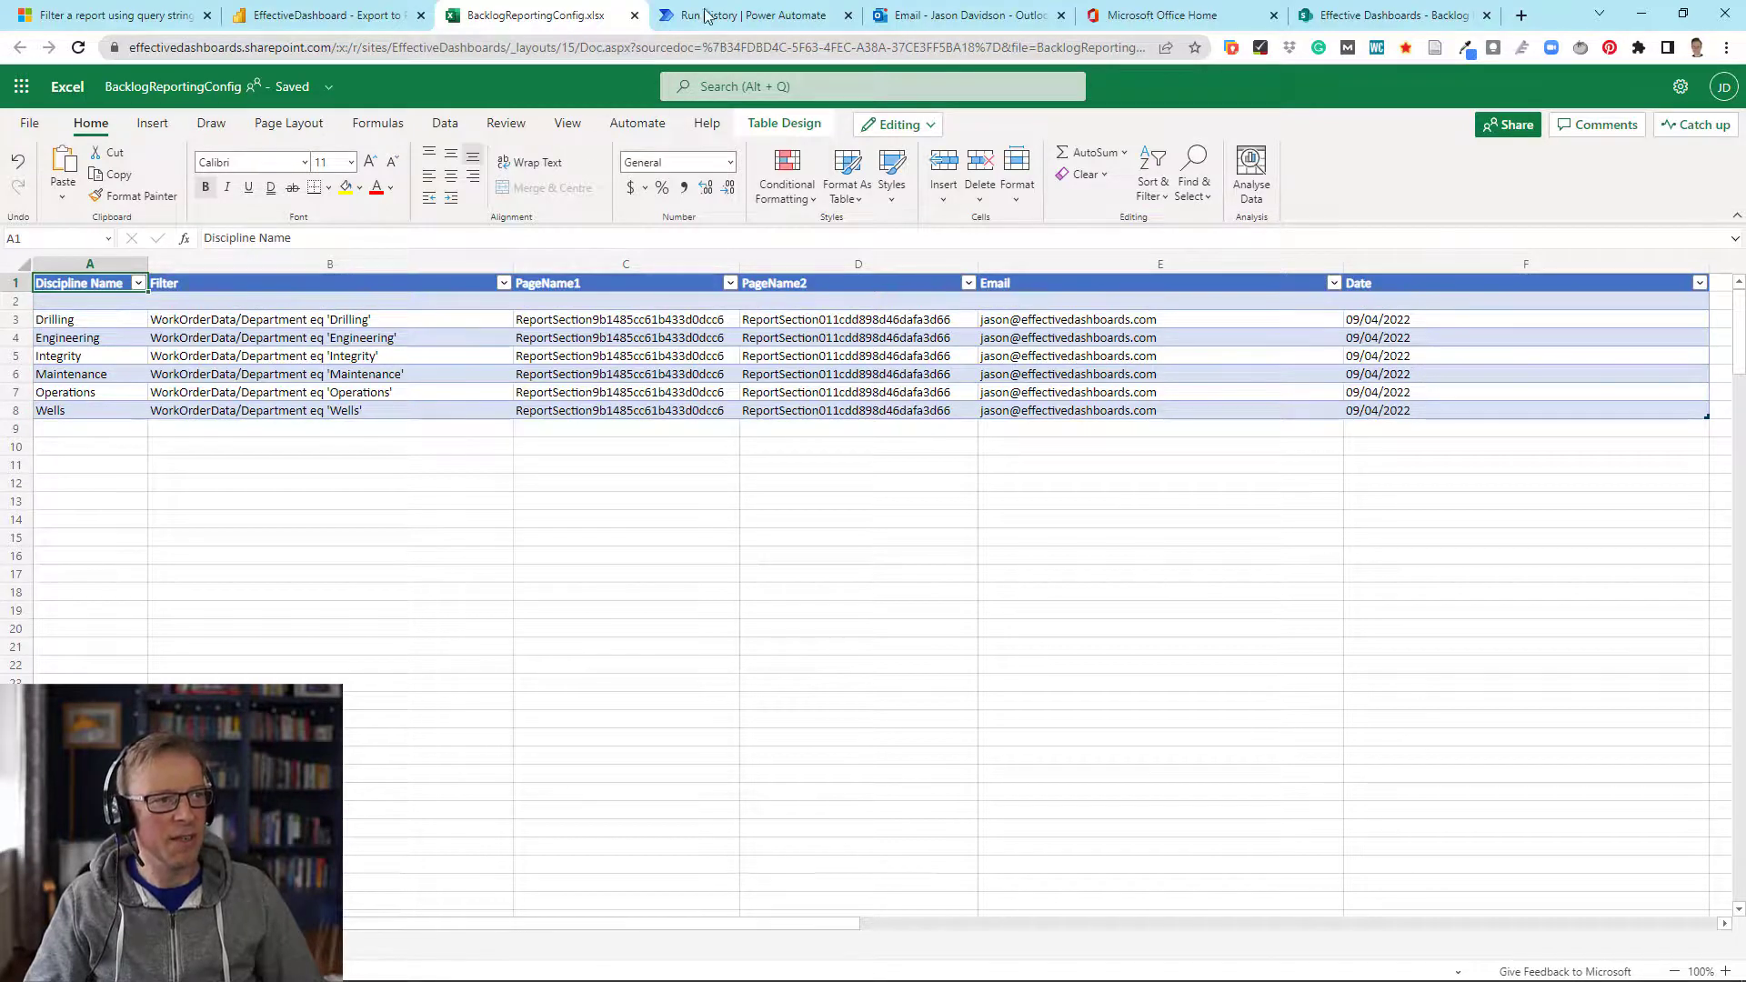
Switch to Outlook and open the text attachment of the "Backlog Report for Wells" email
left_click(925, 18)
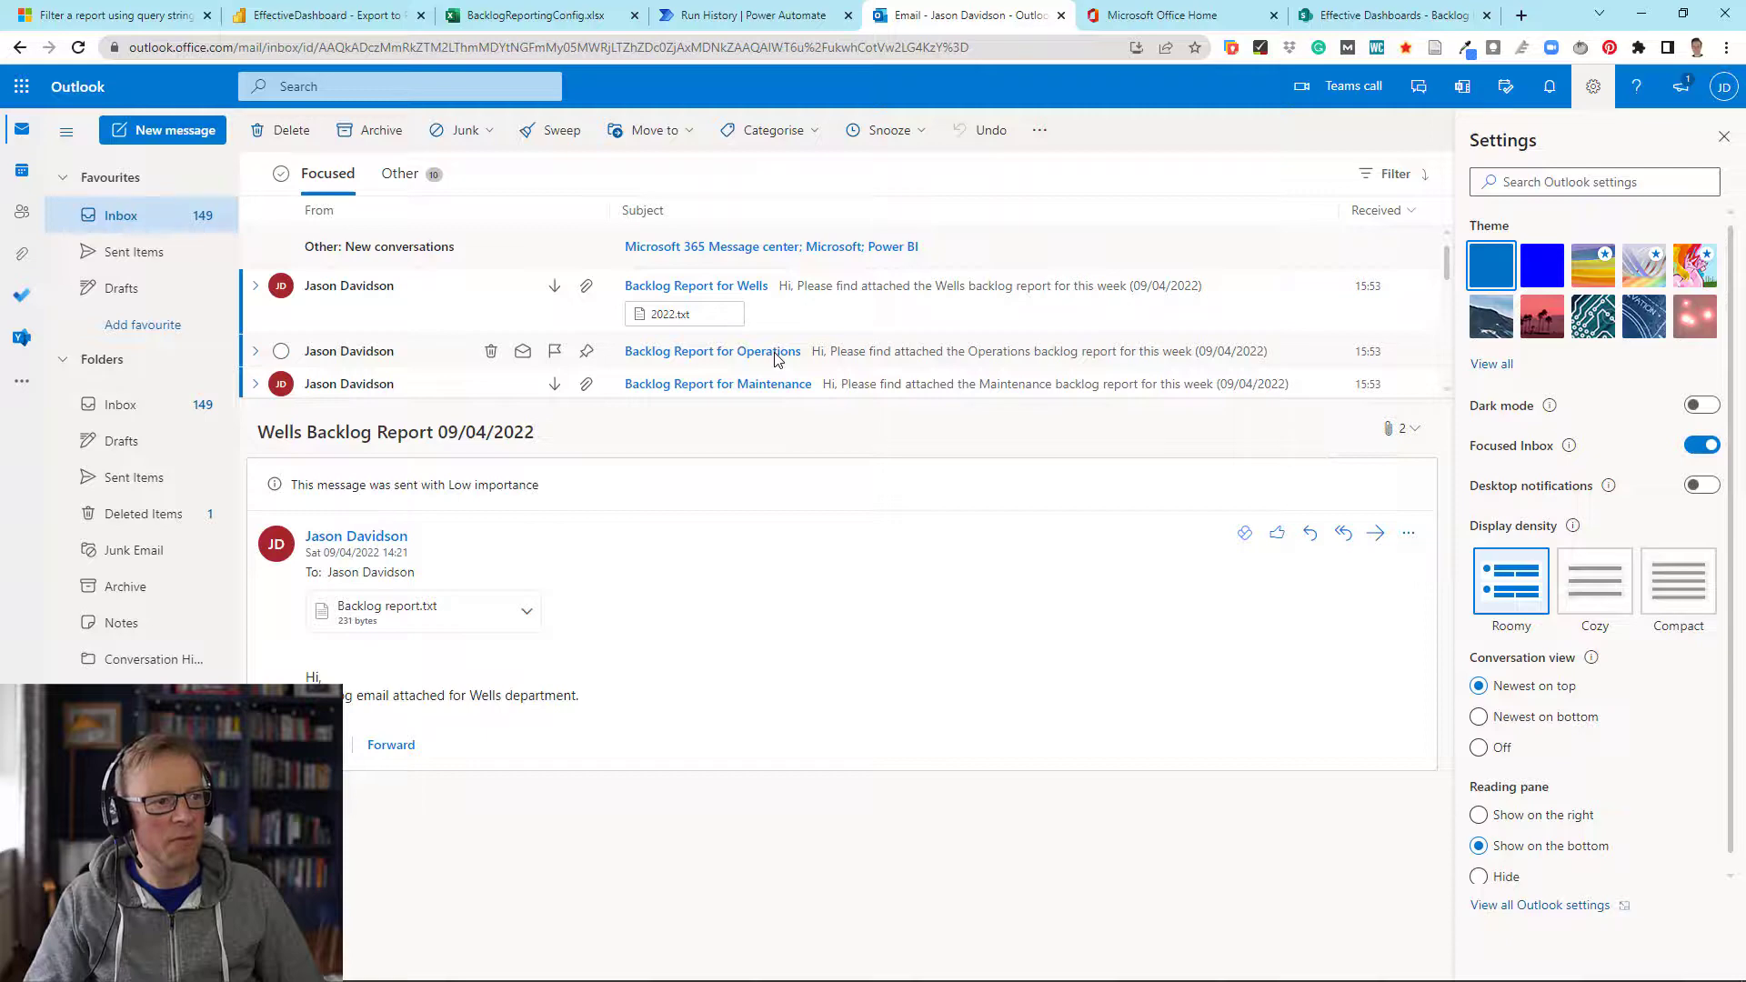
scroll(797, 336, "down", 1)
scroll(802, 325, "up", 1)
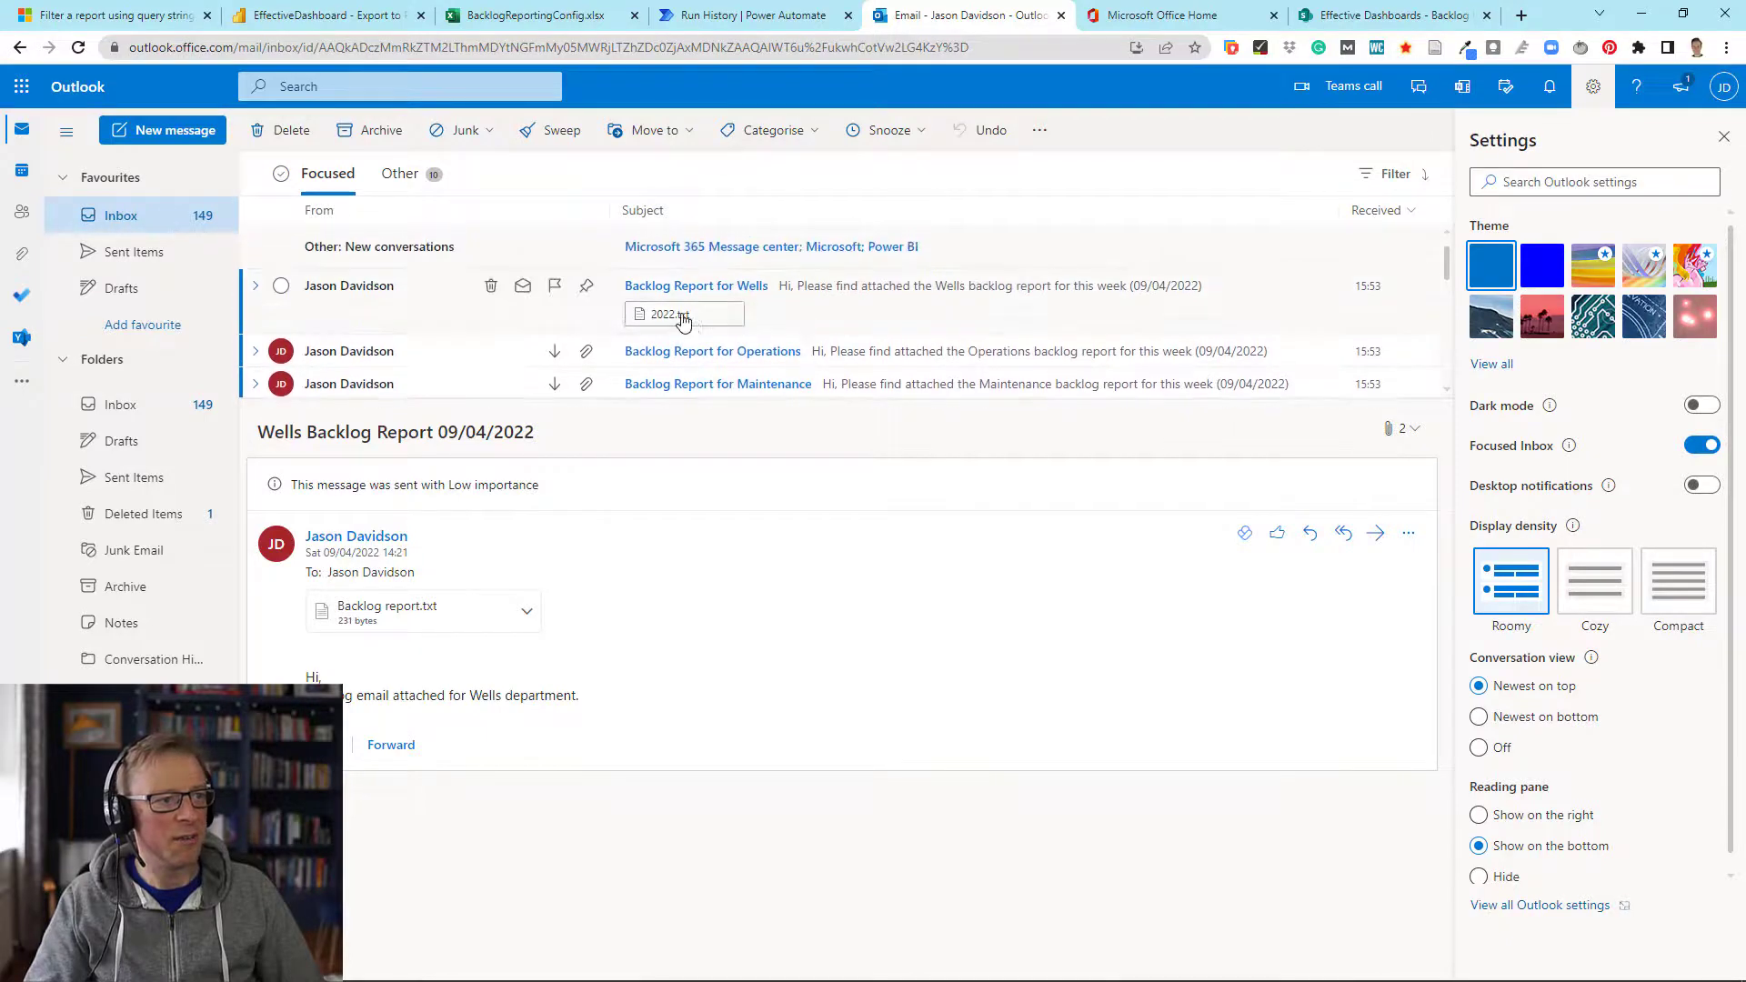
left_click(683, 316)
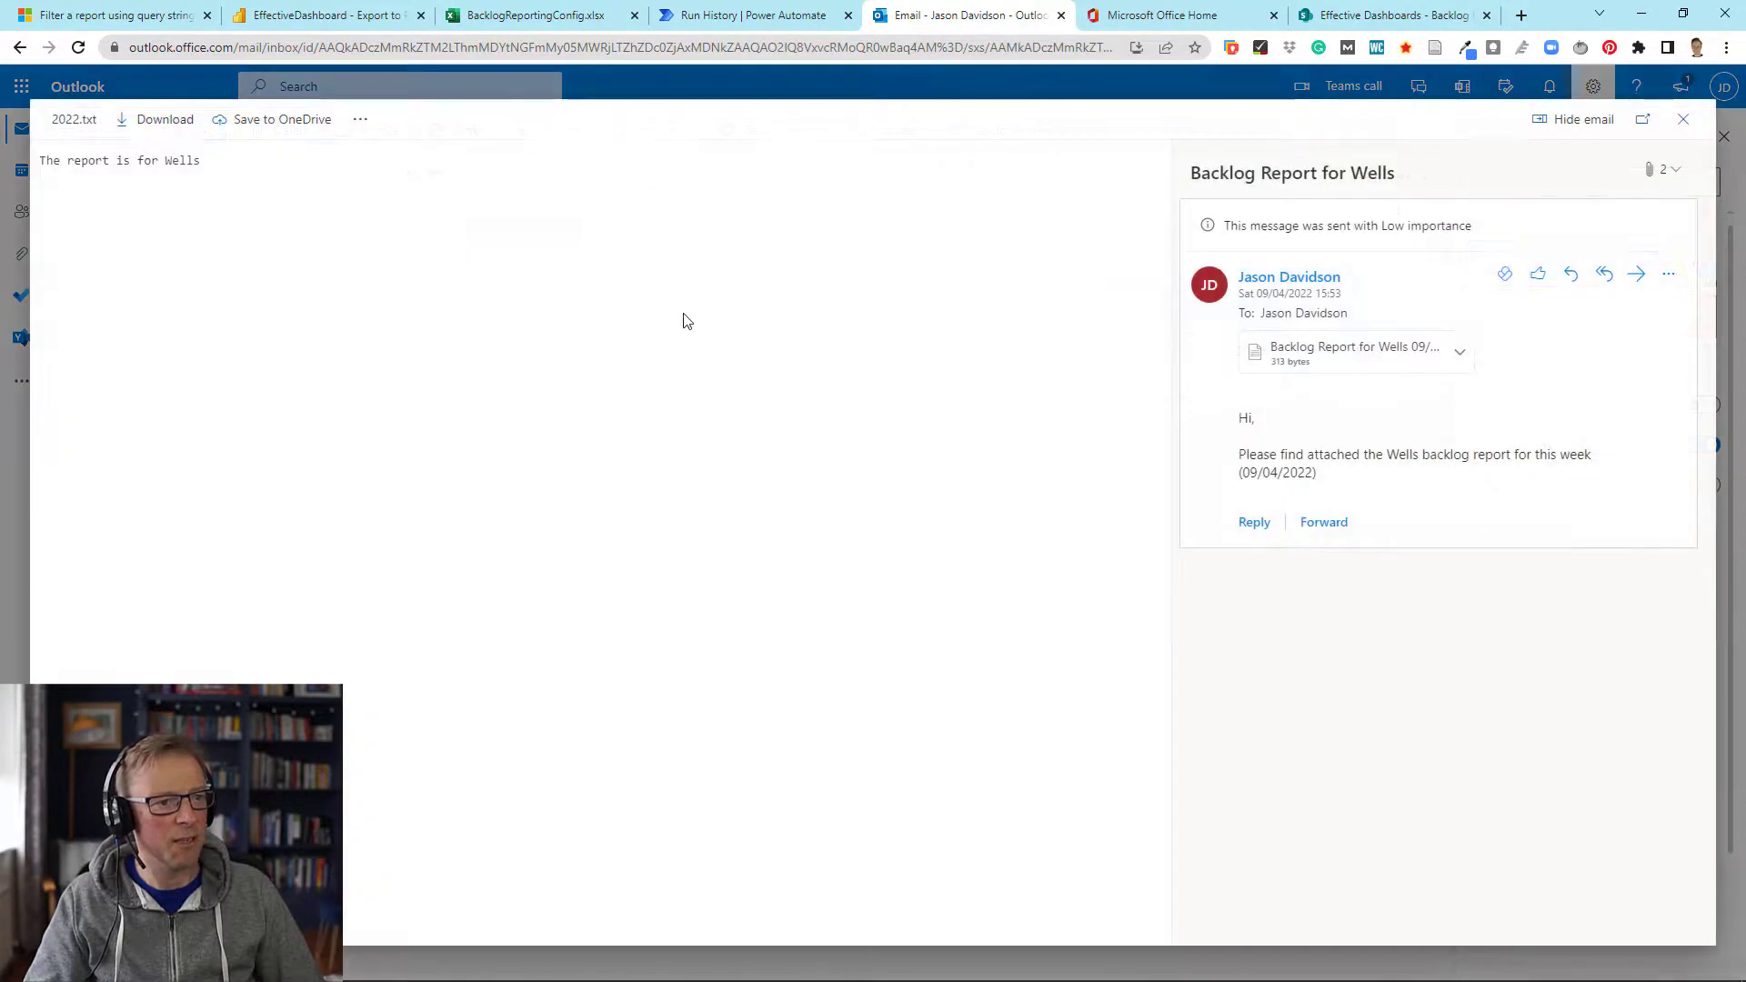